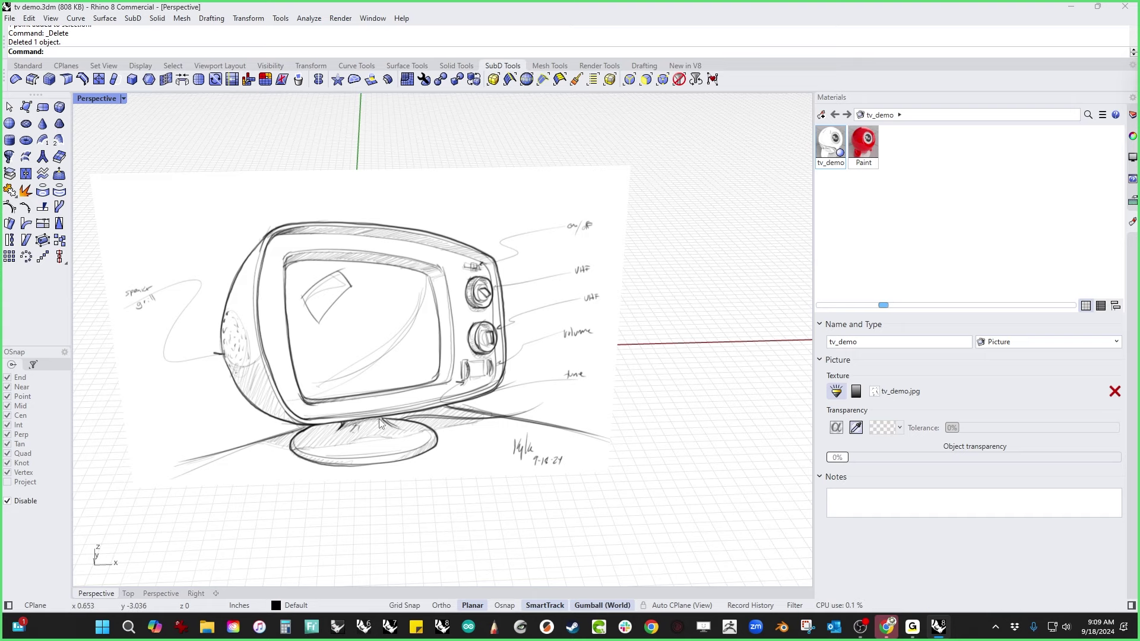
scroll(401, 357, "down", 8)
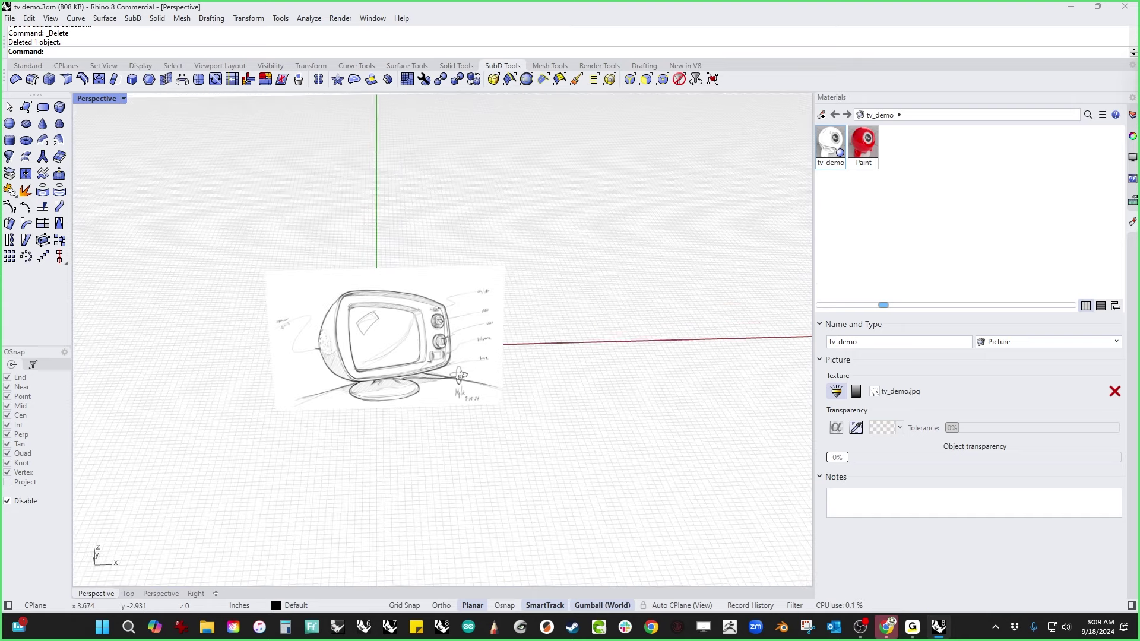
mouse_move(448, 379)
right_mouse_down()
mouse_move(382, 363)
mouse_move(395, 343)
mouse_move(404, 353)
right_mouse_up()
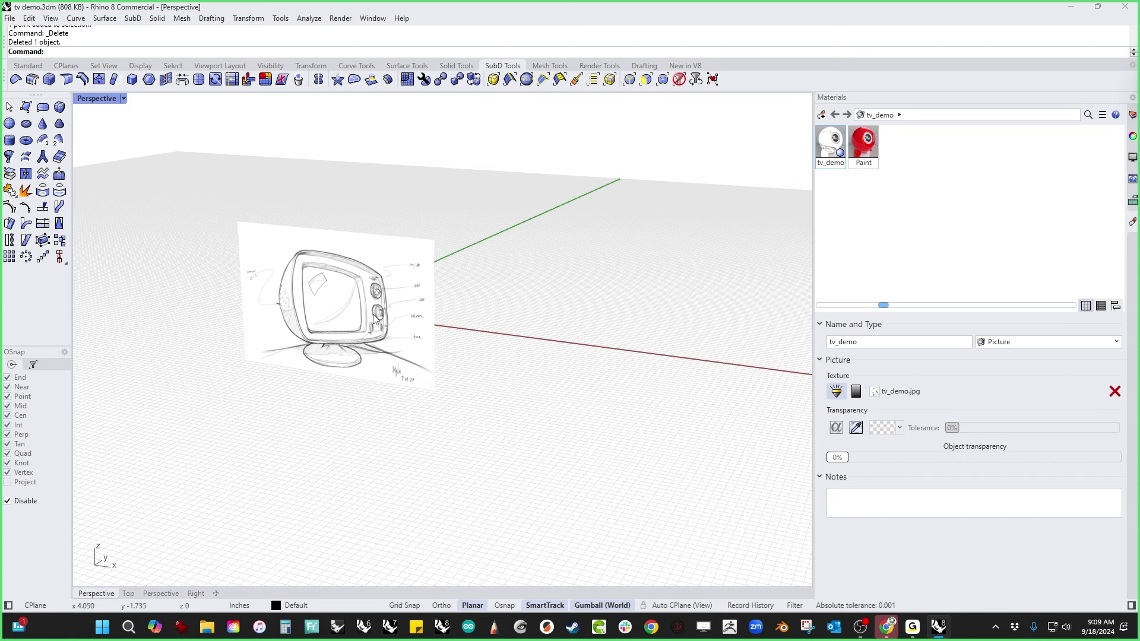
scroll(349, 275, "up", 3)
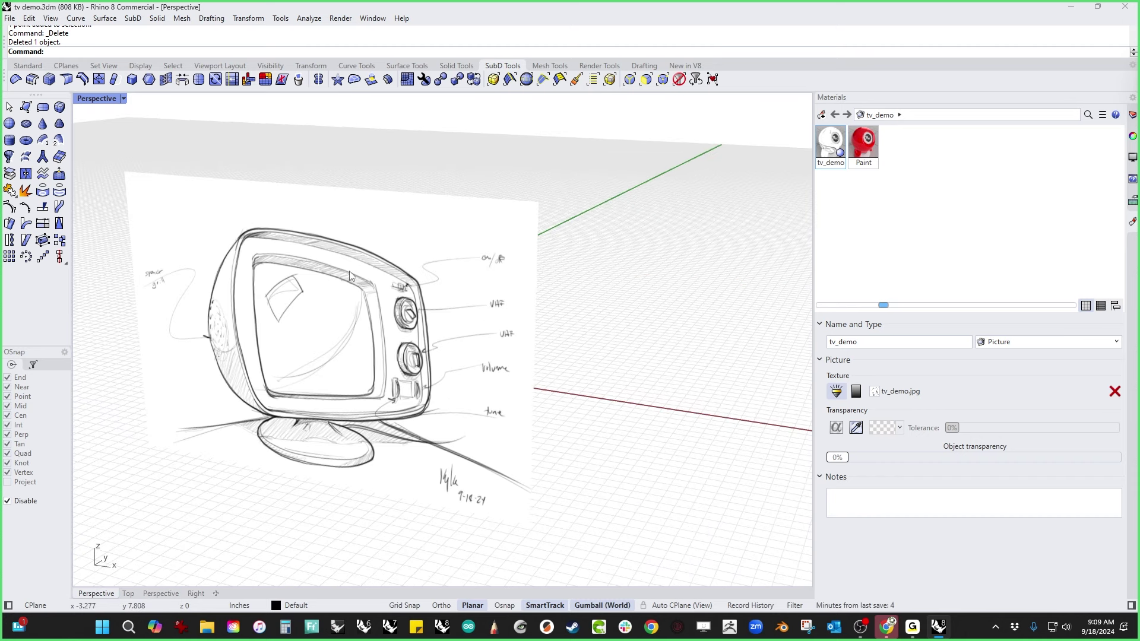
scroll(330, 318, "down", 4)
right_click_drag(334, 355, 383, 354)
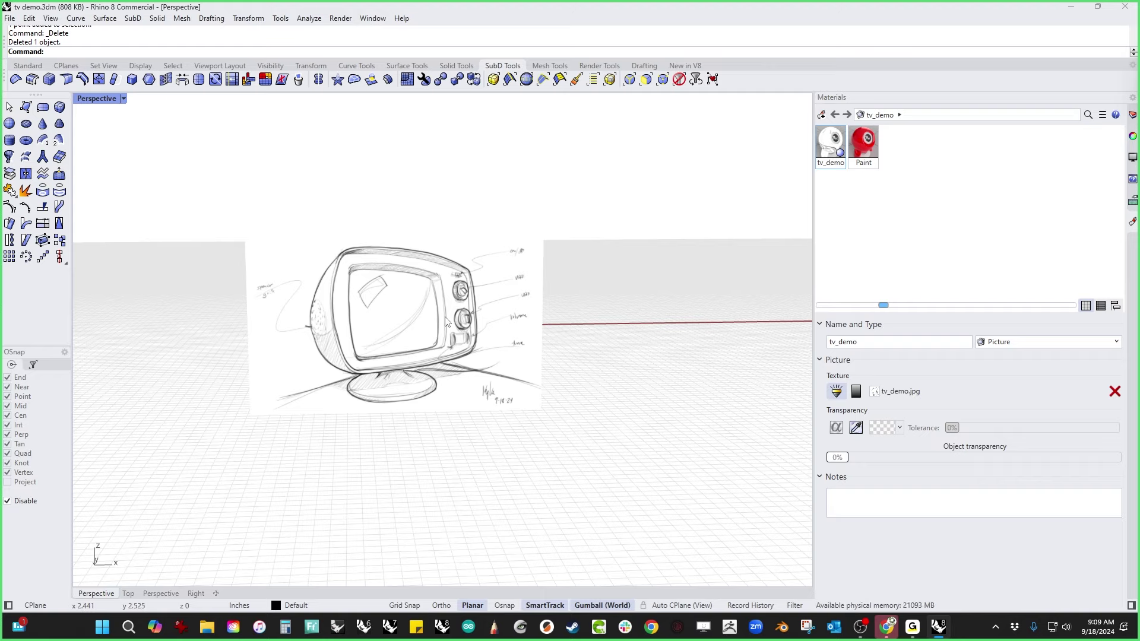
right_click_drag(447, 321, 406, 392)
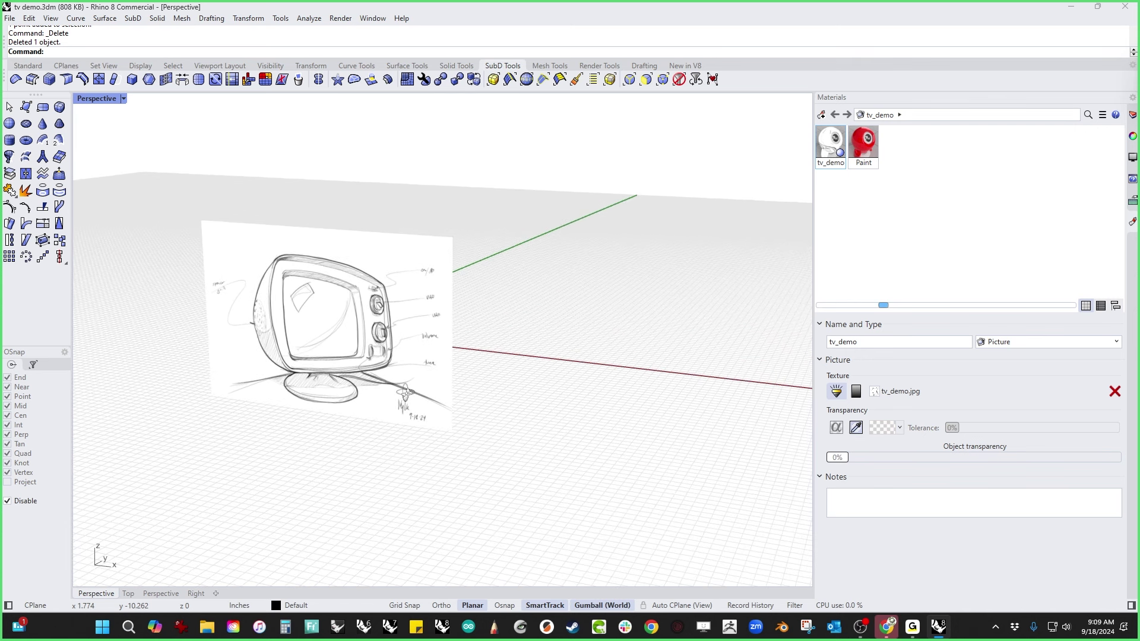
Step: Restore the four-viewport layout and delete the existing TV sketch picture
key("ctrl+F2")
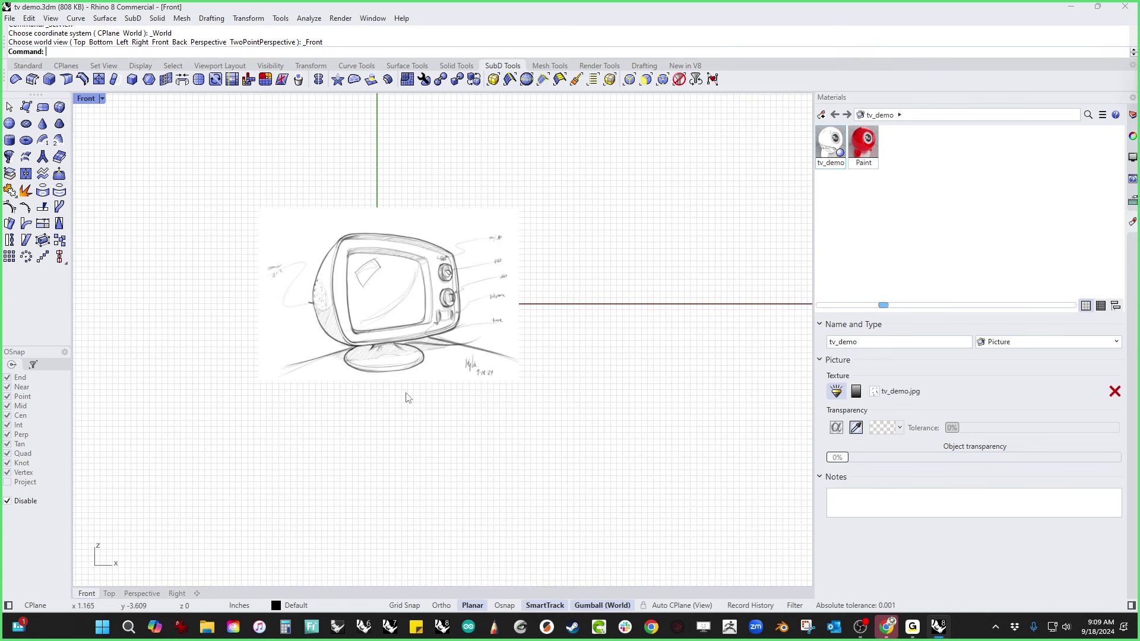
double_click(86, 99)
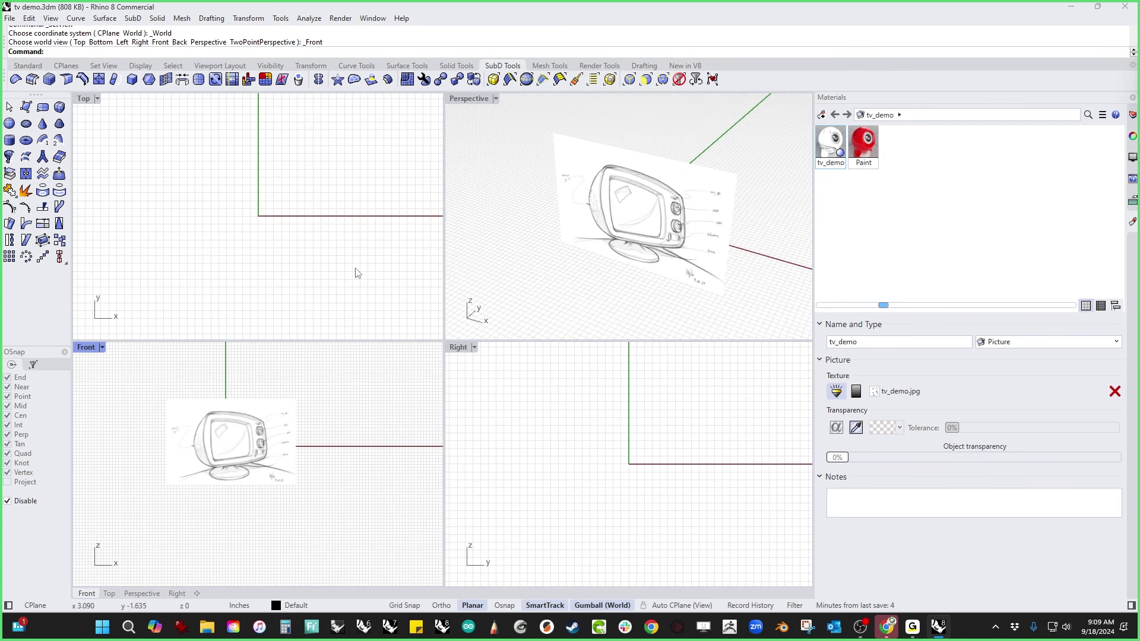
right_click_drag(600, 211, 656, 191)
left_click(655, 192)
key("Delete")
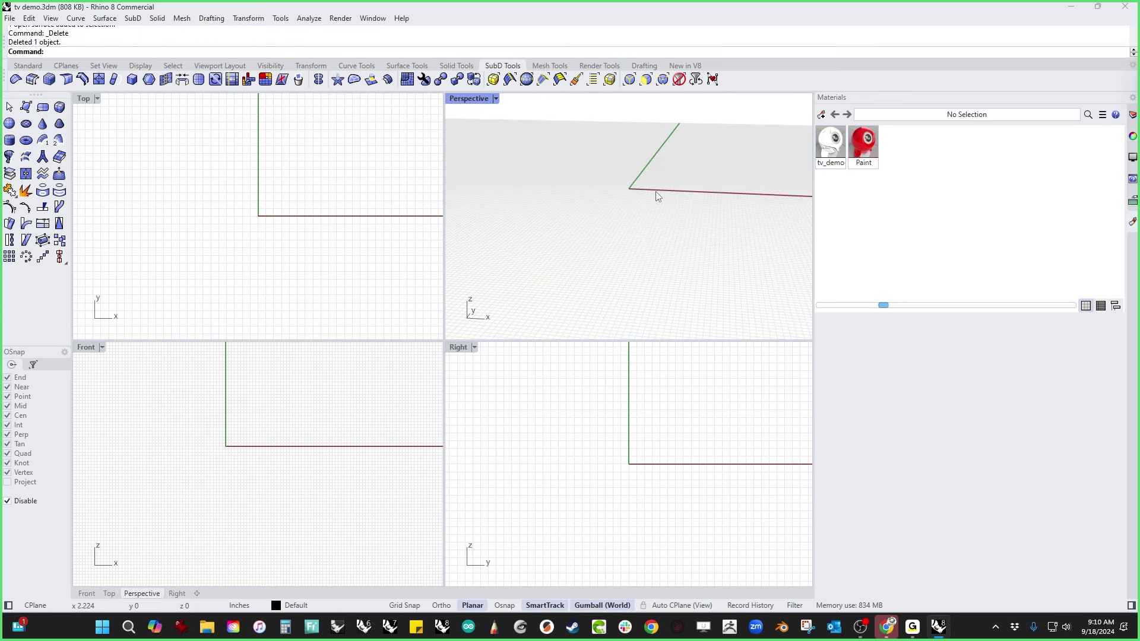
Step: Maximize the Front viewport and set it to the world Front view
left_click(83, 99)
left_click(87, 350)
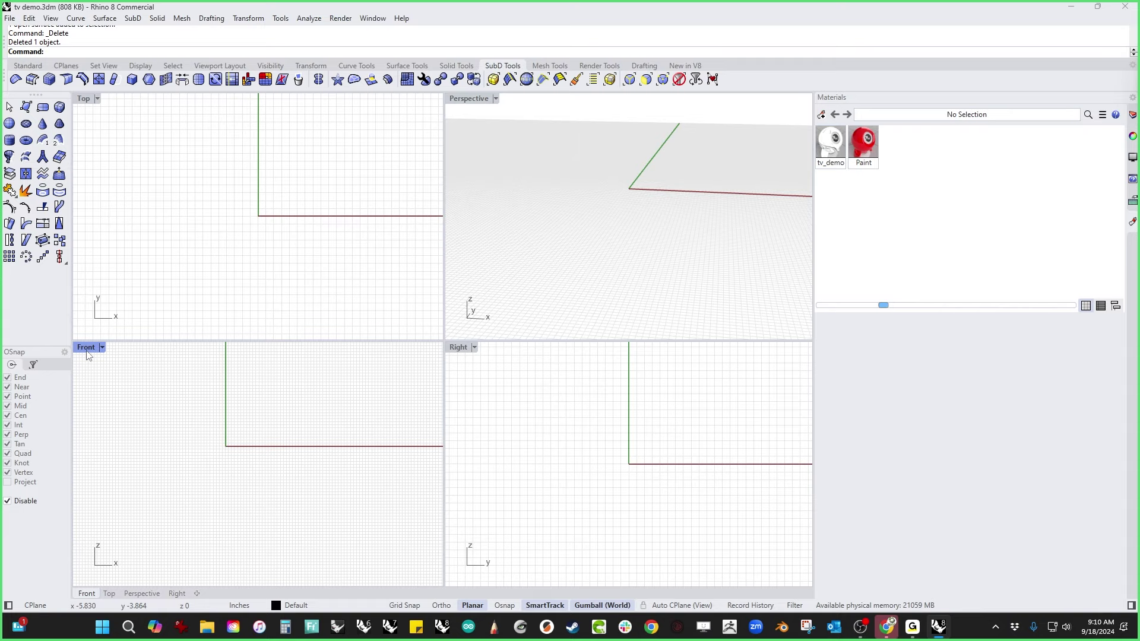
double_click(87, 350)
scroll(309, 351, "down", 4)
right_click_drag(313, 351, 451, 373)
key("ctrl+F2")
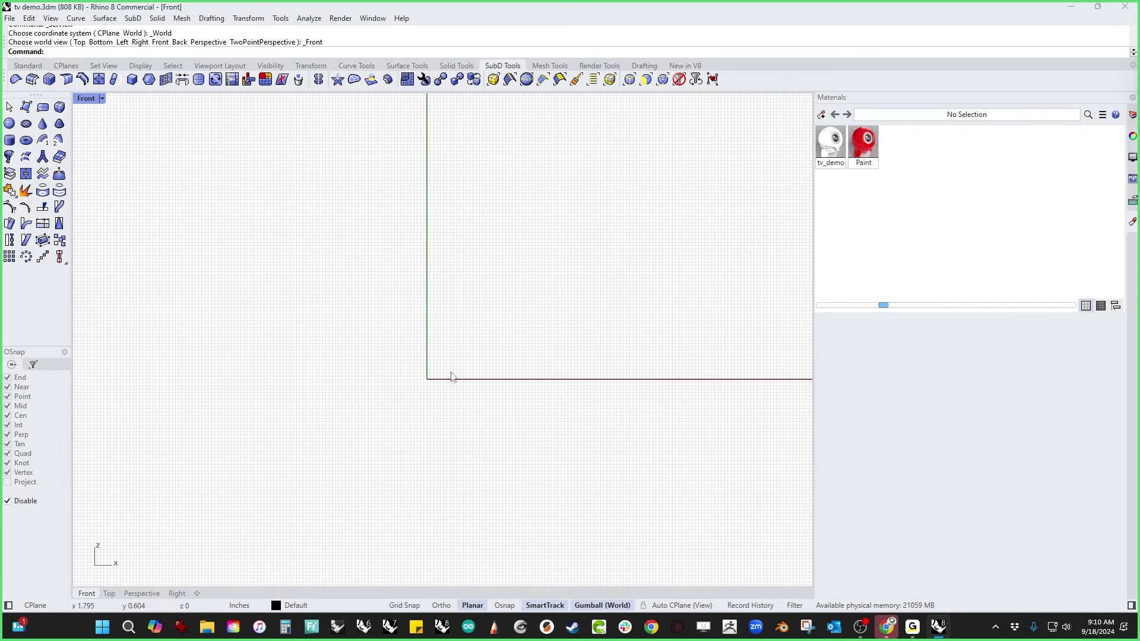
Step: Insert the tv_demo image as a picture across the world origin in the Front view
type("Picture")
key("Return")
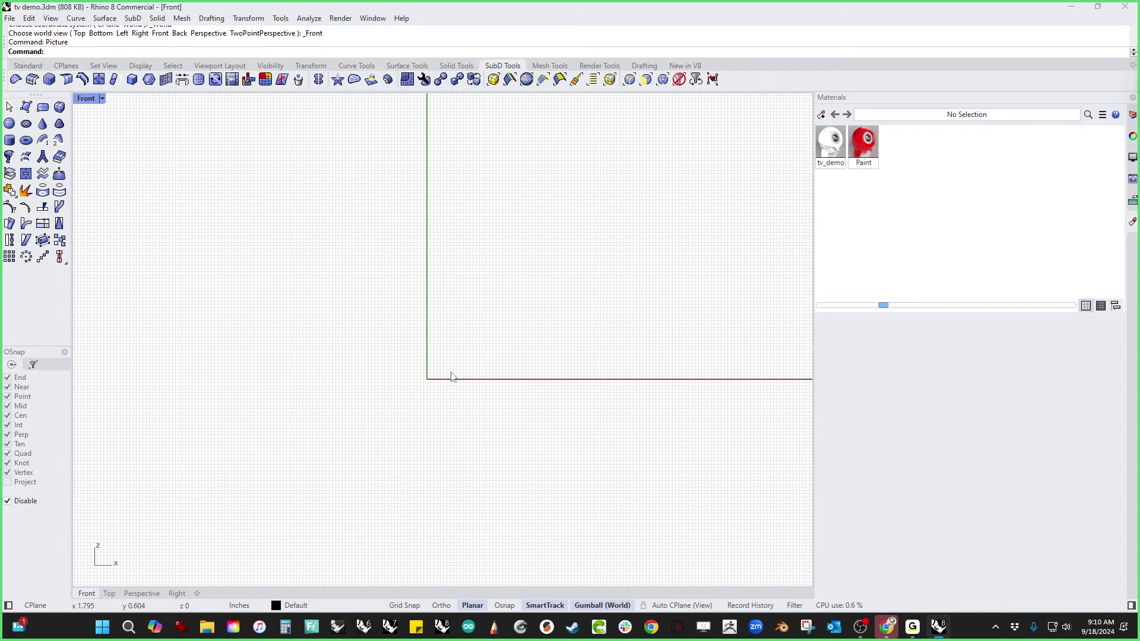
left_click(367, 334)
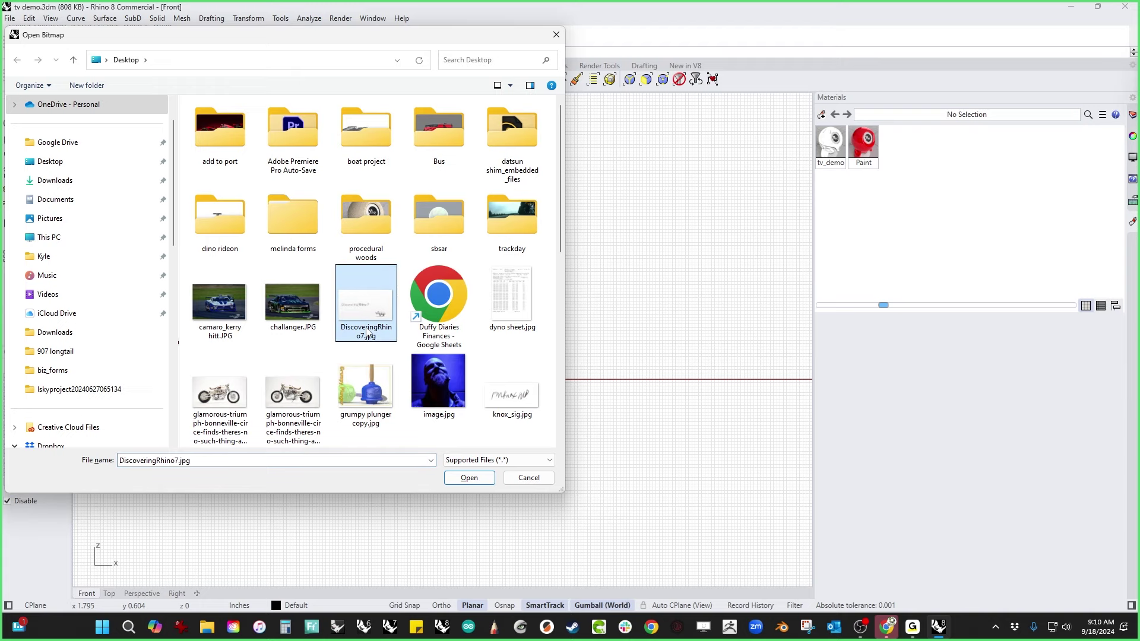
type("tv_demo")
double_click(308, 407)
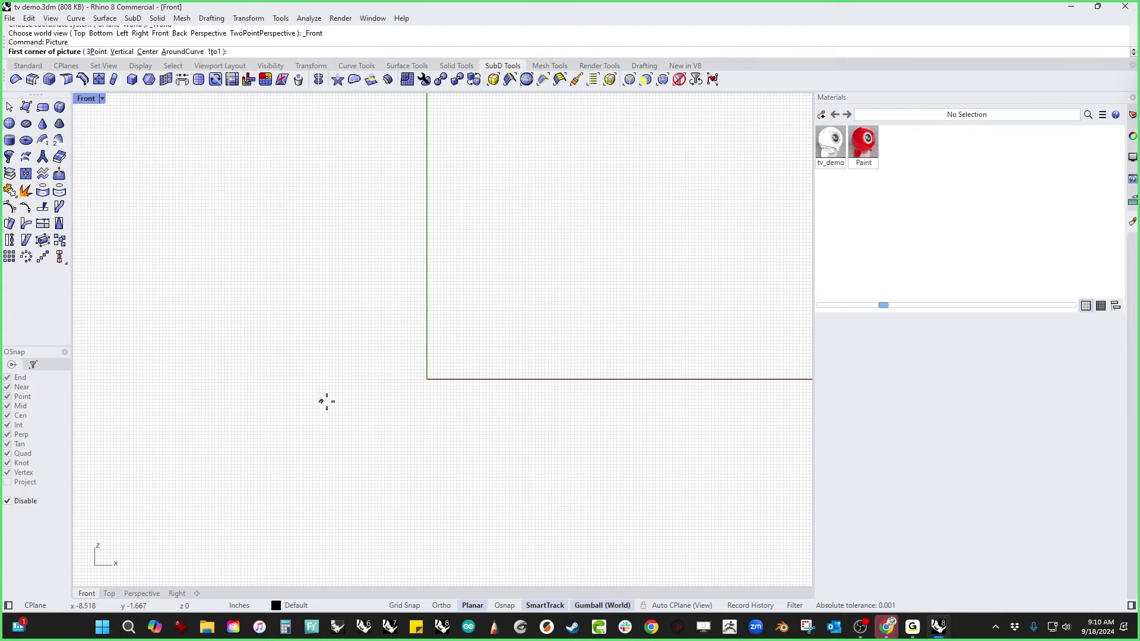
left_click(262, 401)
left_click(601, 374)
Step: Move the TV sketch picture up and to the left, clear of the origin and both axes
scroll(534, 386, "down", 4)
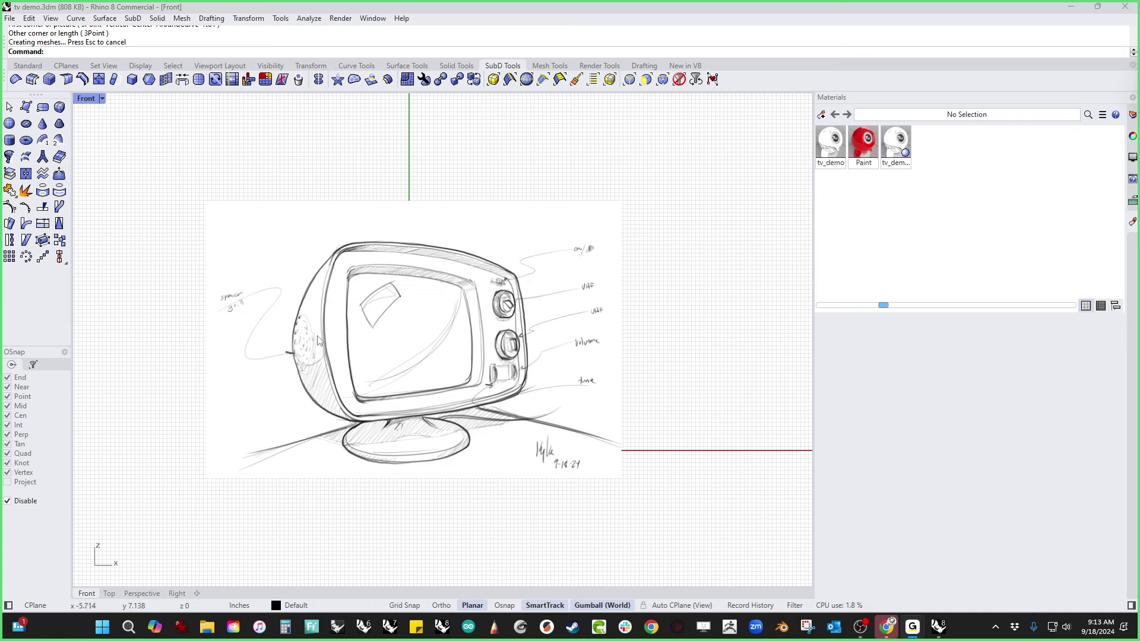
scroll(341, 335, "down", 4)
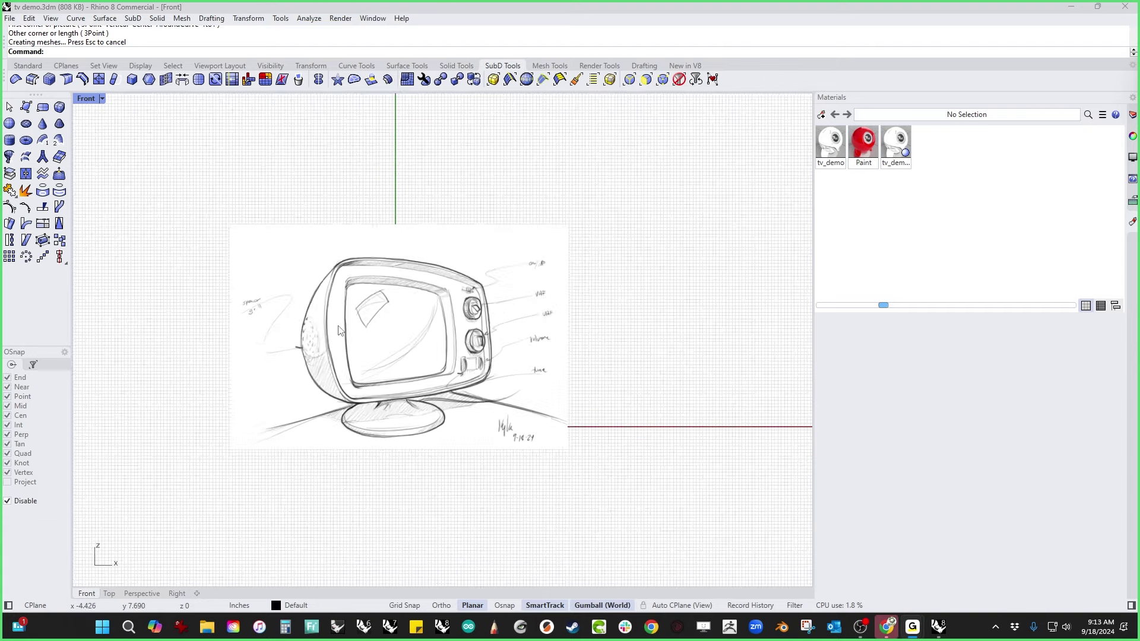
right_click_drag(335, 335, 250, 333)
scroll(380, 354, "down", 4)
right_click_drag(380, 354, 477, 355)
left_click(478, 355)
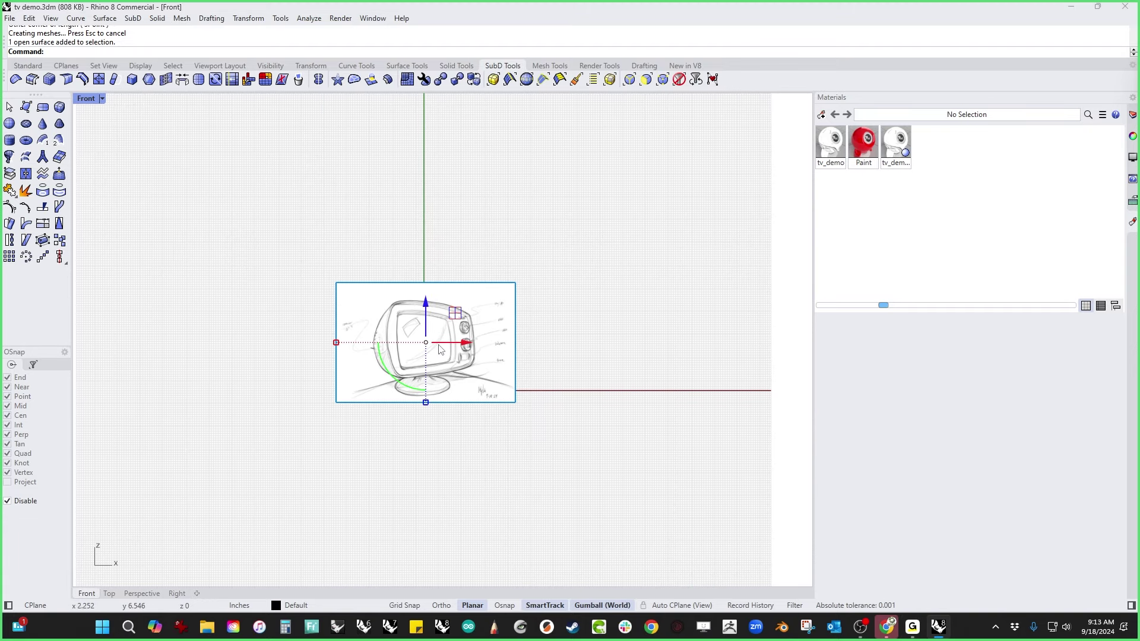
mouse_move(425, 342)
left_mouse_down()
mouse_move(337, 250)
mouse_move(267, 222)
left_mouse_up()
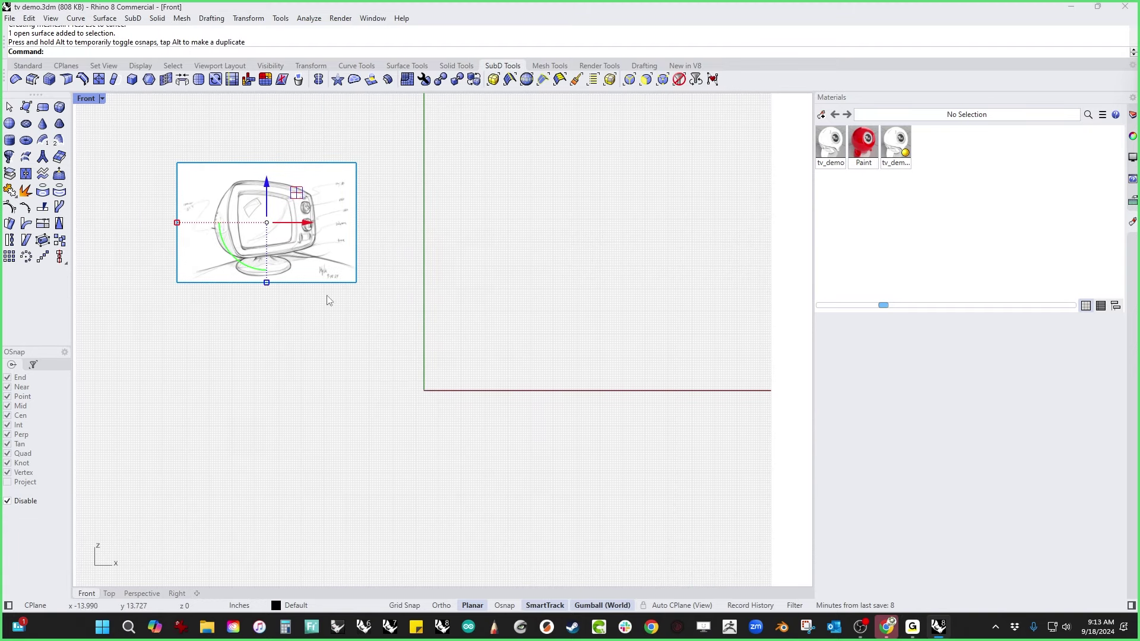
left_click(331, 351)
right_click_drag(364, 343, 348, 398)
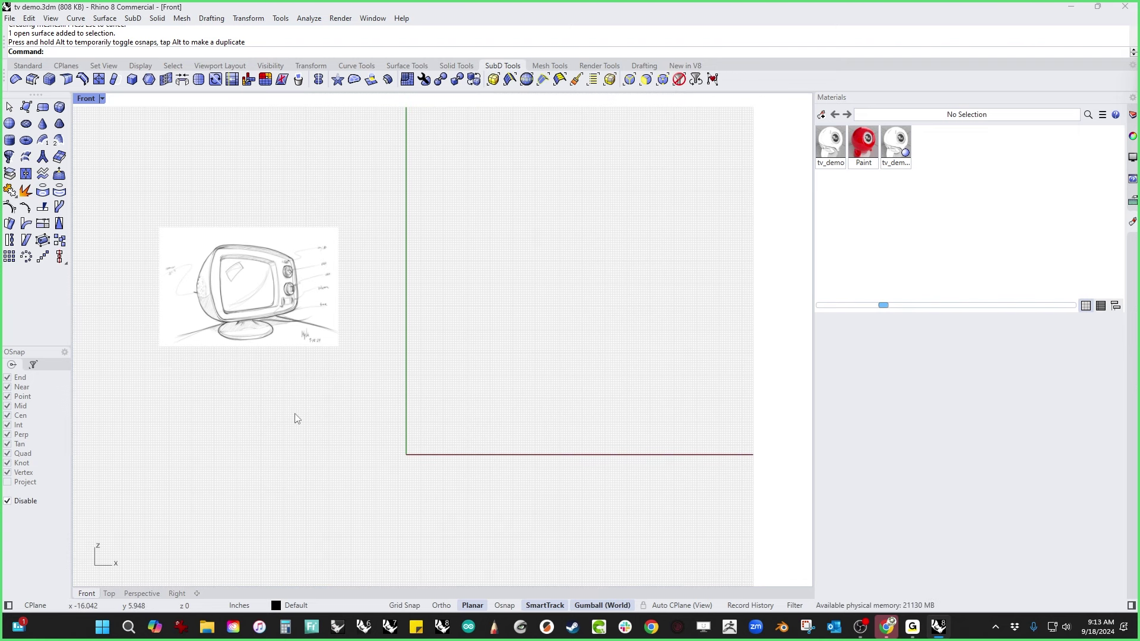
Step: Draw a landscape rectangle with its center at the origin (0) in the Front view
left_click(27, 66)
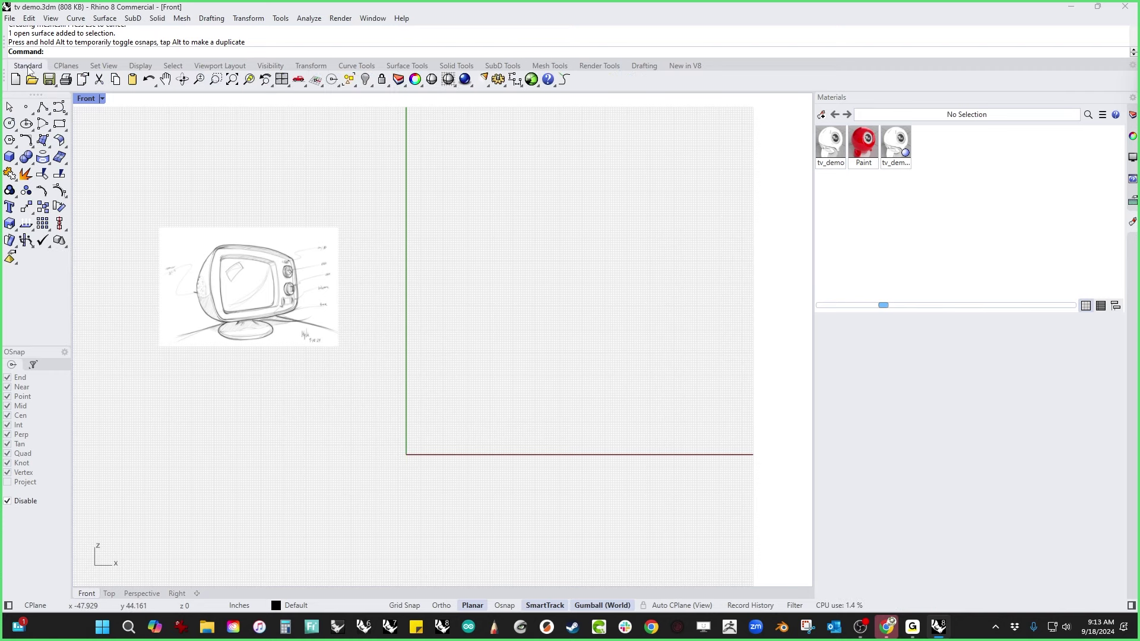
left_click(60, 124)
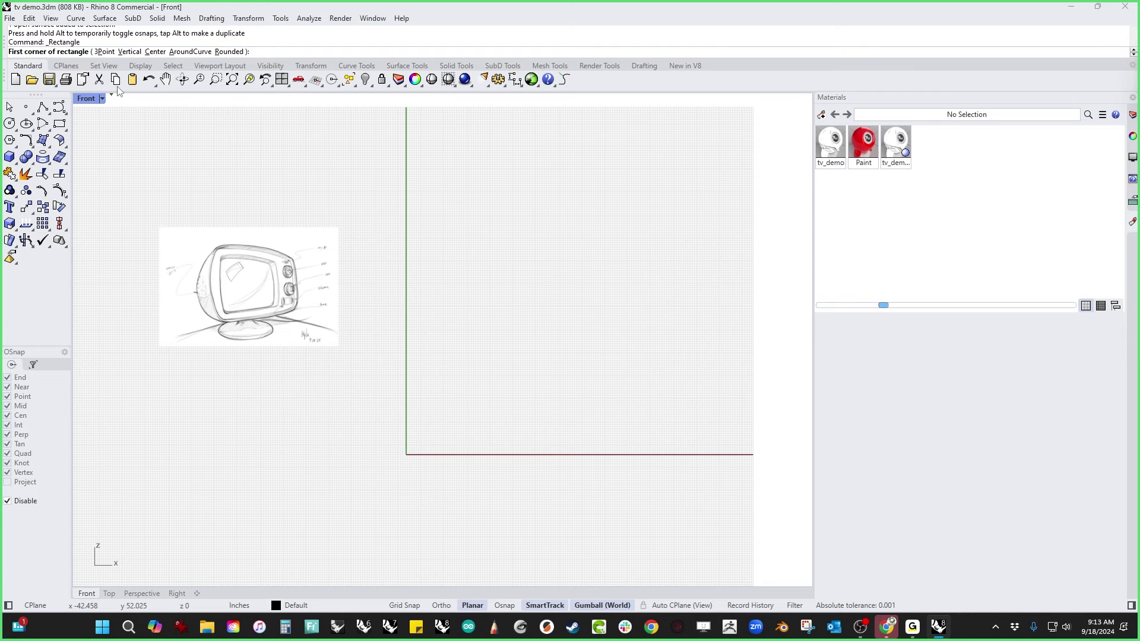
left_click(153, 52)
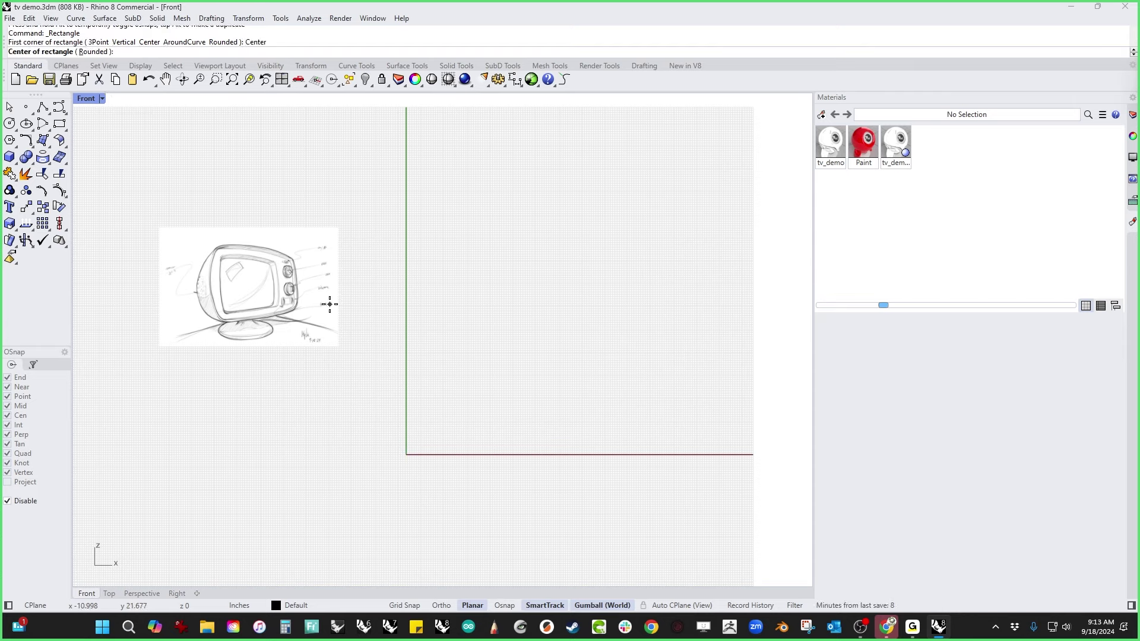
type("0")
key("Return")
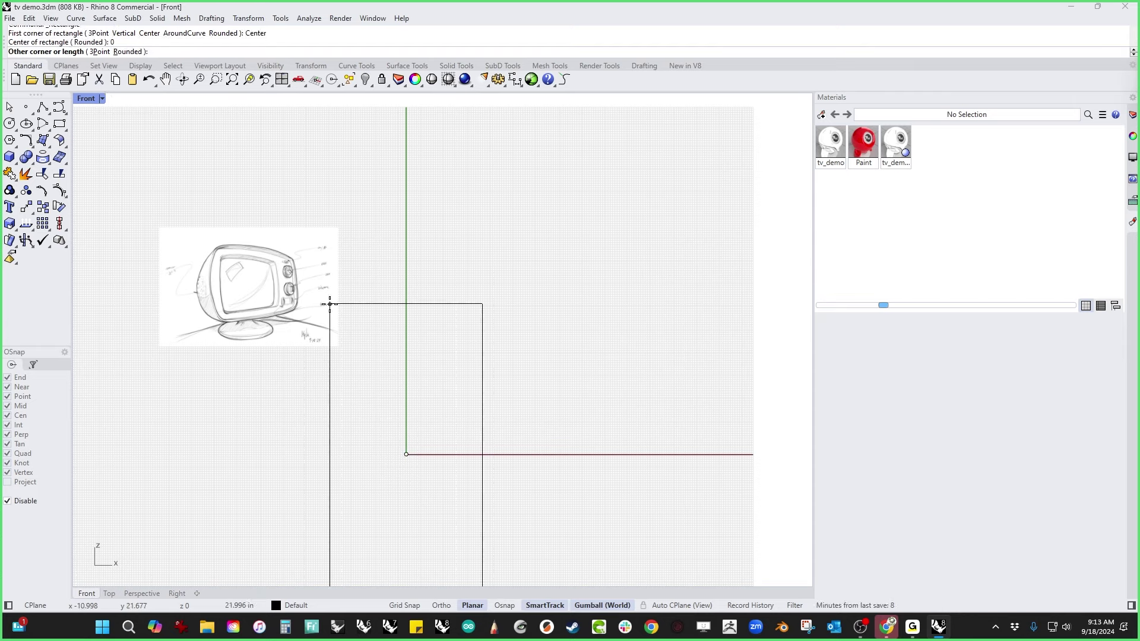
left_click(349, 411)
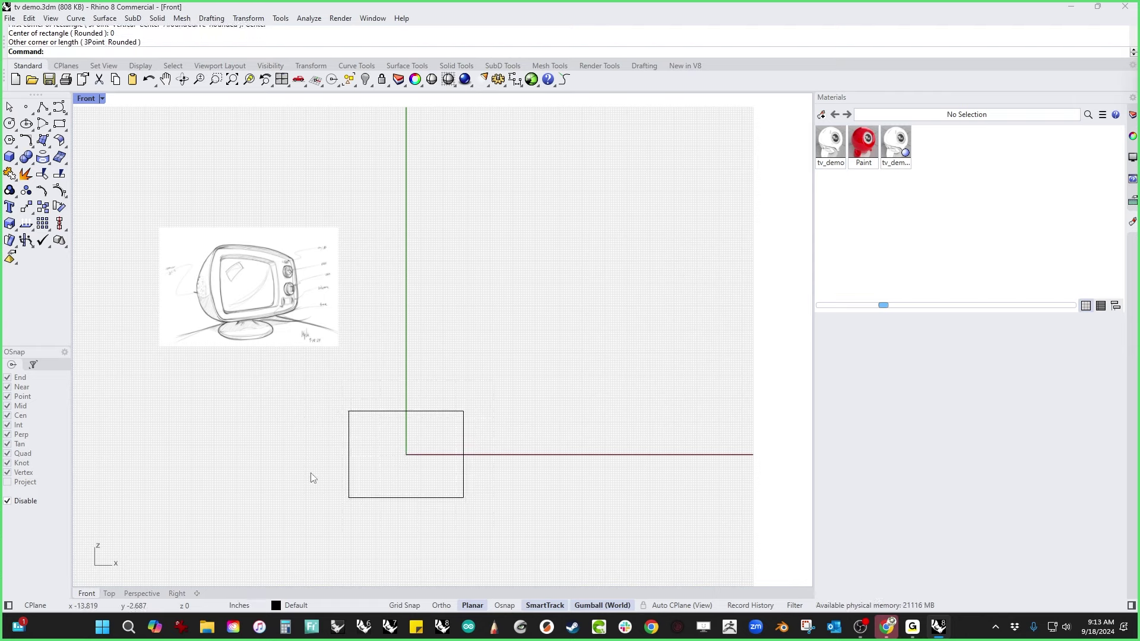
Step: Scale the rectangle down slightly in height and width about its center, to about 14 inches wide
left_click(379, 412)
left_click_drag(406, 499, 407, 492)
left_click_drag(349, 454, 356, 455)
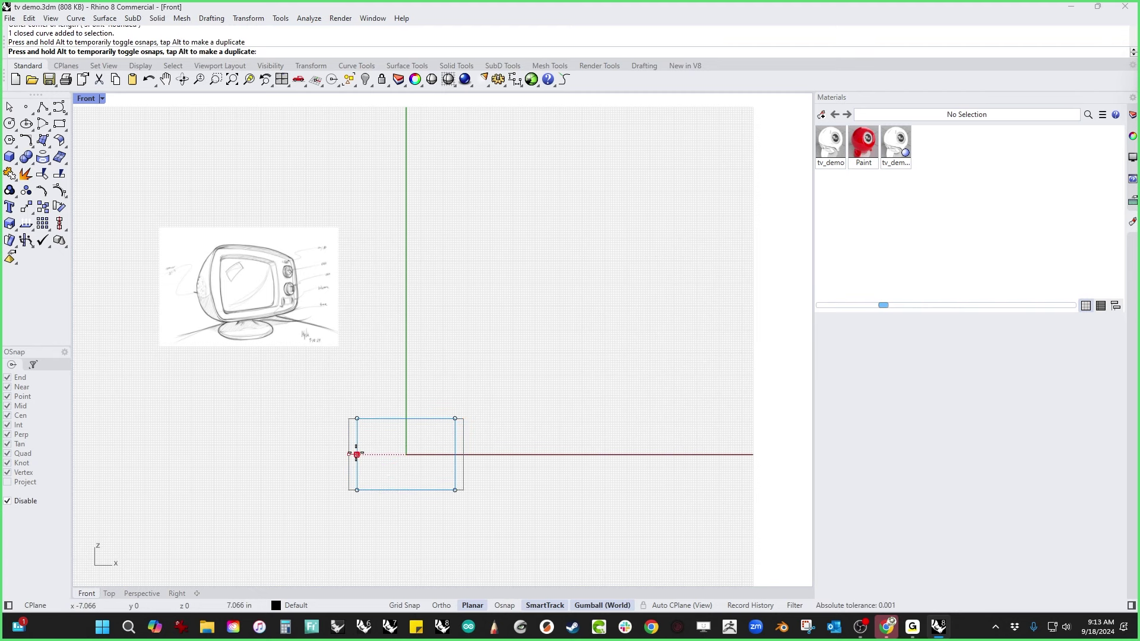
left_click(184, 468)
Step: Explode the rectangle into separate edge curves and check by selecting a single edge
scroll(416, 466, "up", 3)
left_click(395, 516)
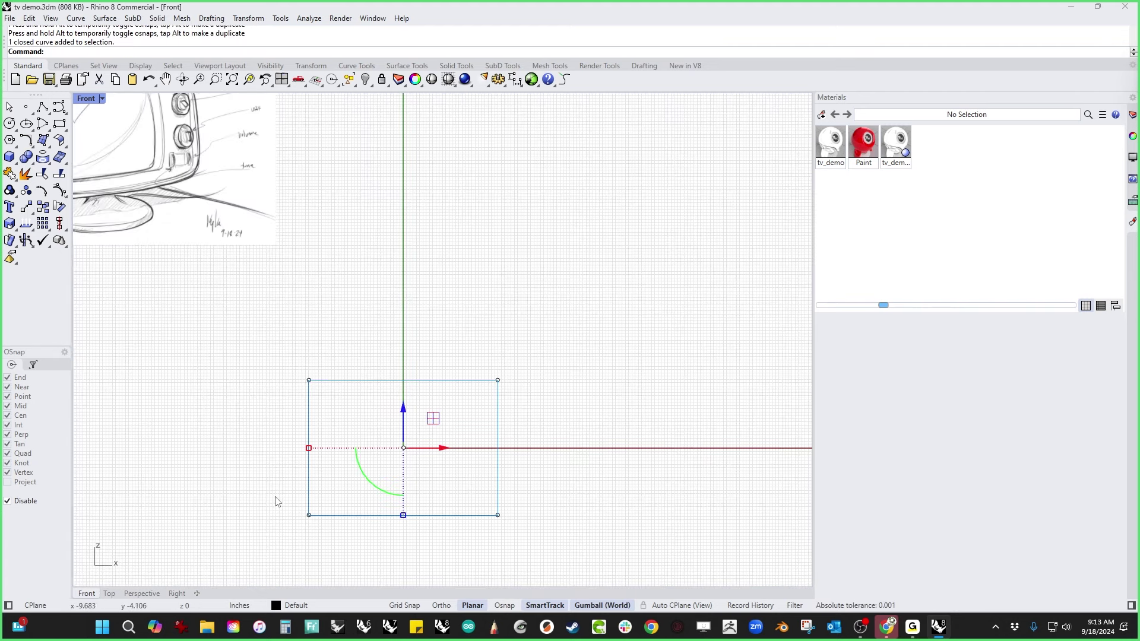
middle_click(260, 481)
left_click(259, 478)
right_click_drag(361, 438, 370, 386)
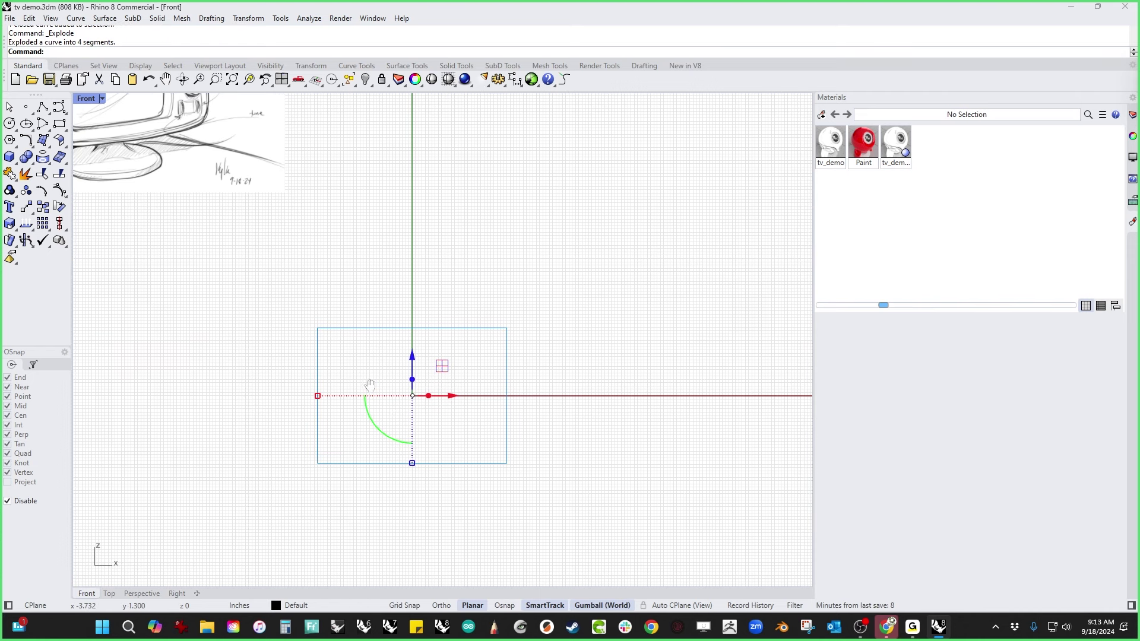
left_click(378, 345)
left_click(384, 328)
left_click(249, 362)
Step: Rebuild all the exploded edge curves with a point count of 4 and degree 3
left_click_drag(266, 299, 559, 504)
type("rebuild")
key("Return")
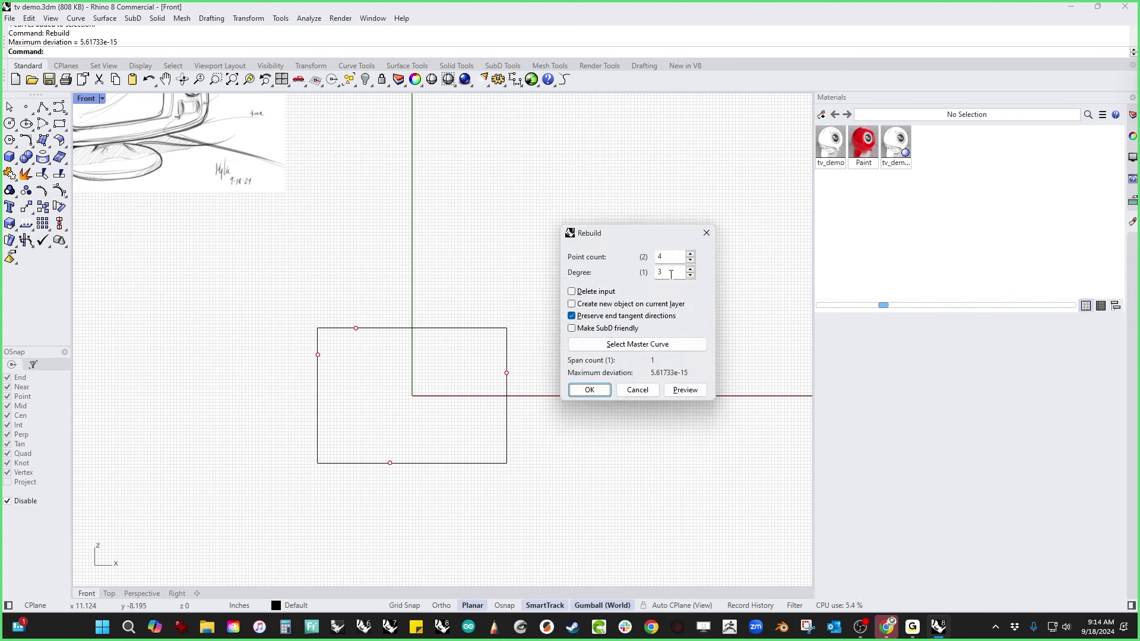
left_click(601, 393)
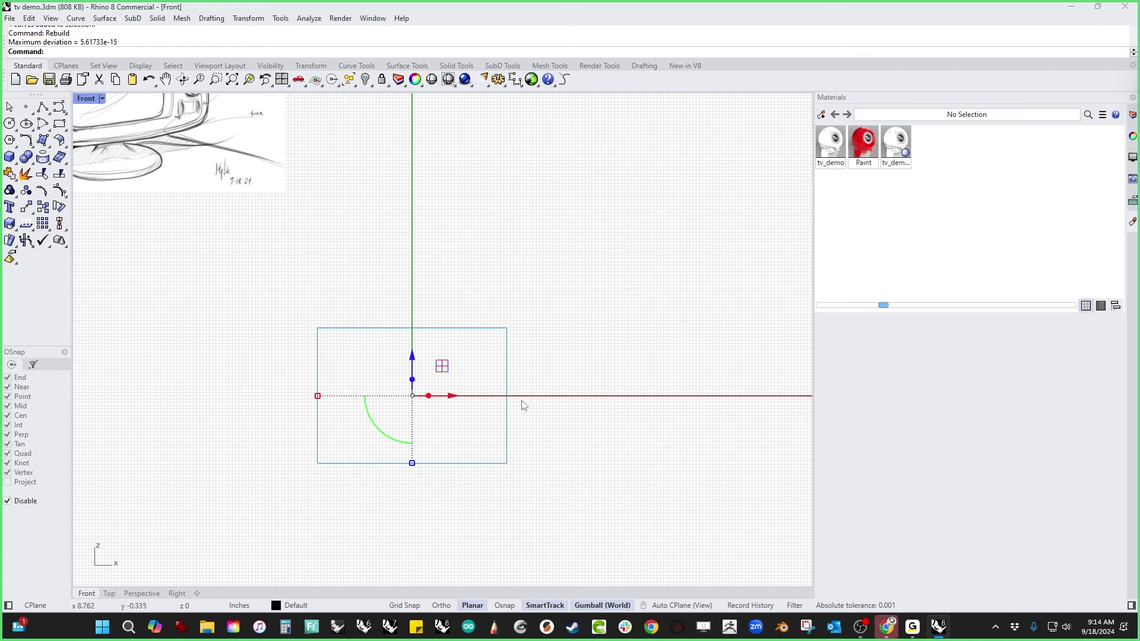
Step: Turn on the control points of the rebuilt curves and select the rectangle's upper edge to inspect it
middle_click(169, 411)
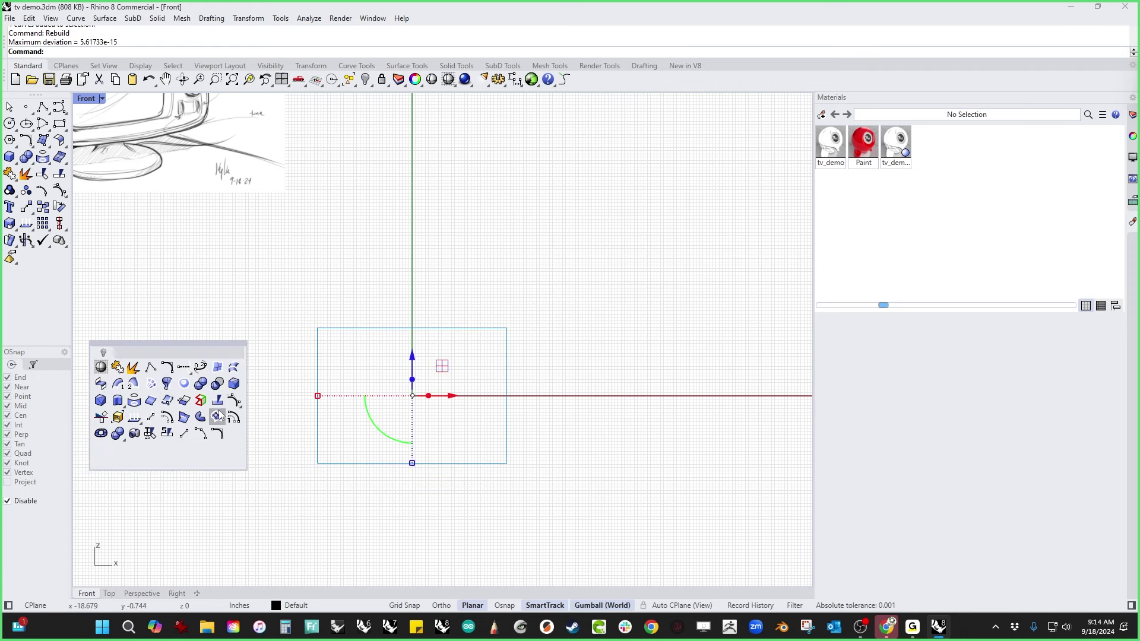
left_click(236, 408)
left_click(377, 332)
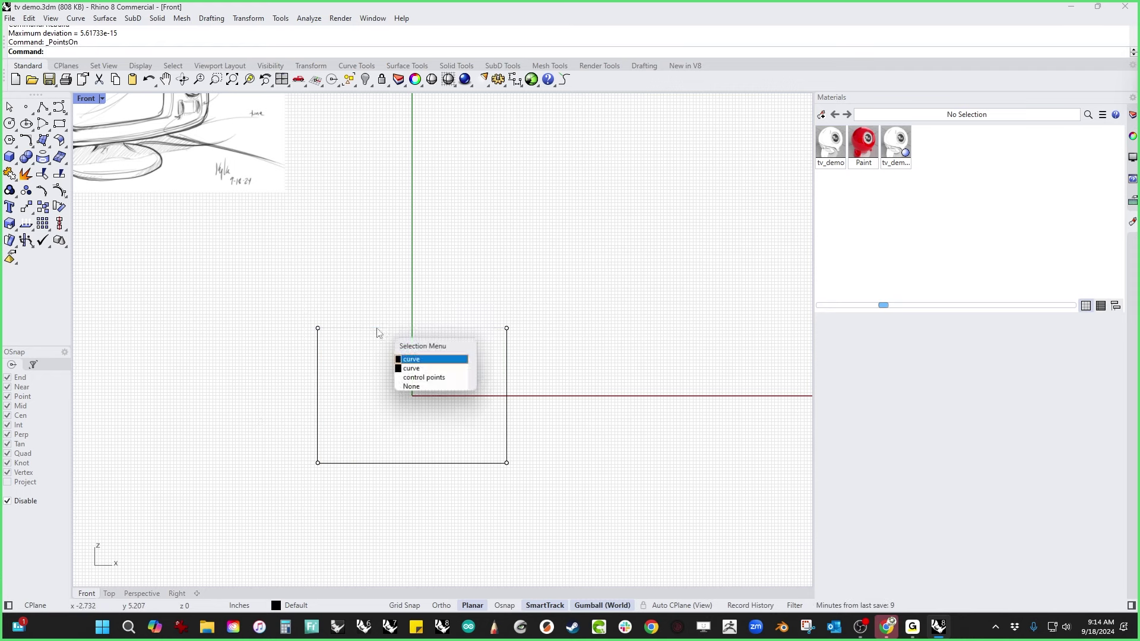
left_click(451, 369)
left_click(569, 369)
Step: Undo the rebuild and the explode of the rectangle while keeping its scaled size
key("ctrl+z")
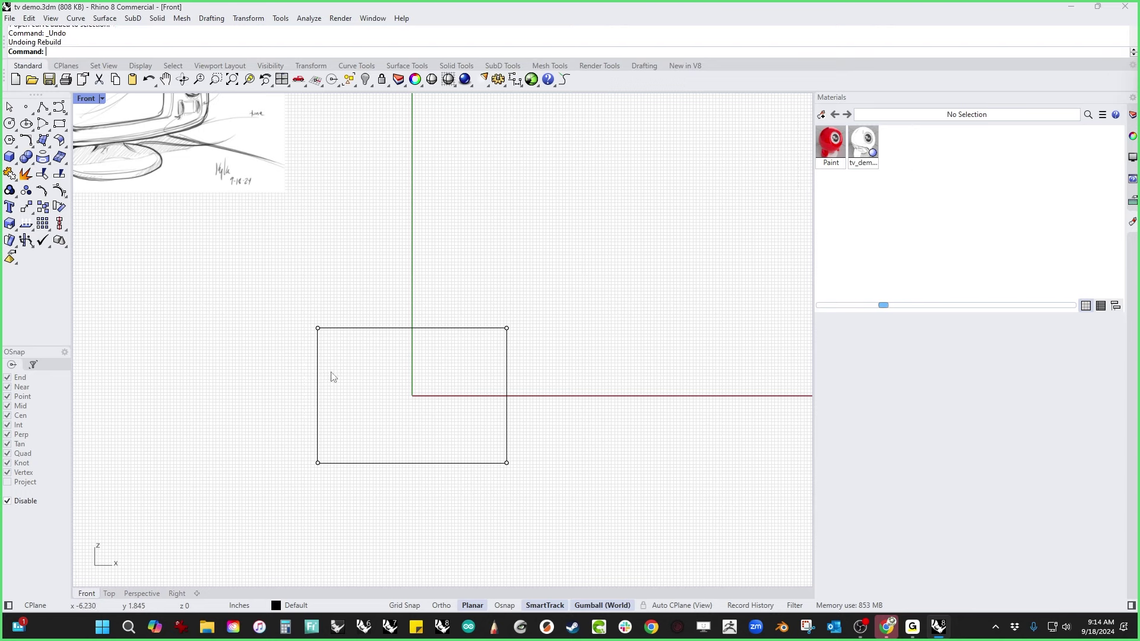
key("ctrl+z")
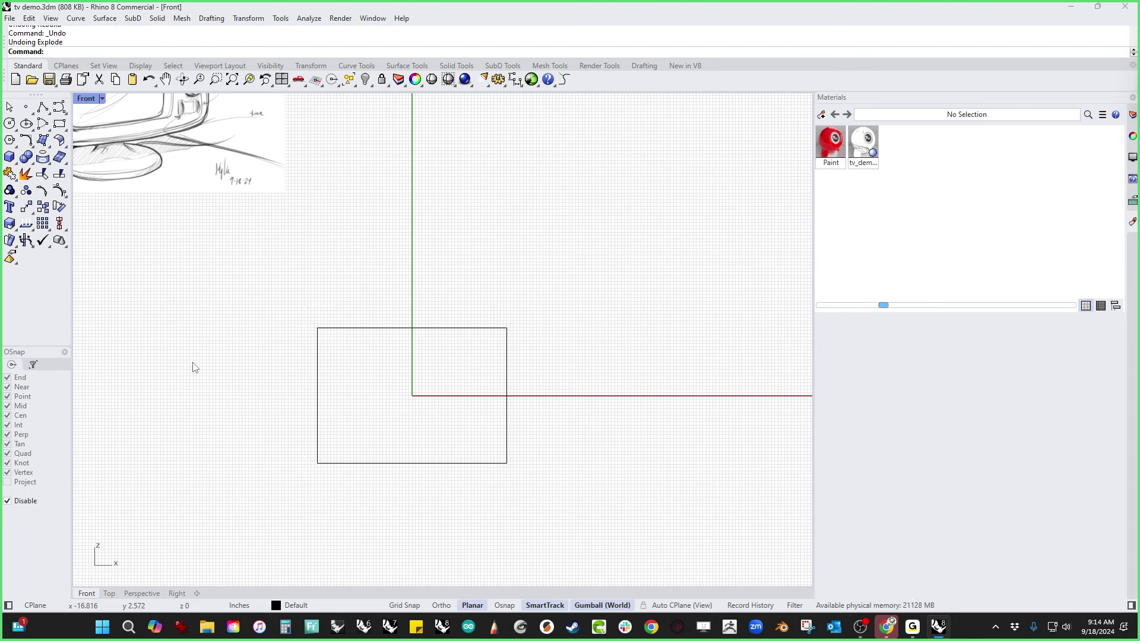
key("ctrl+z")
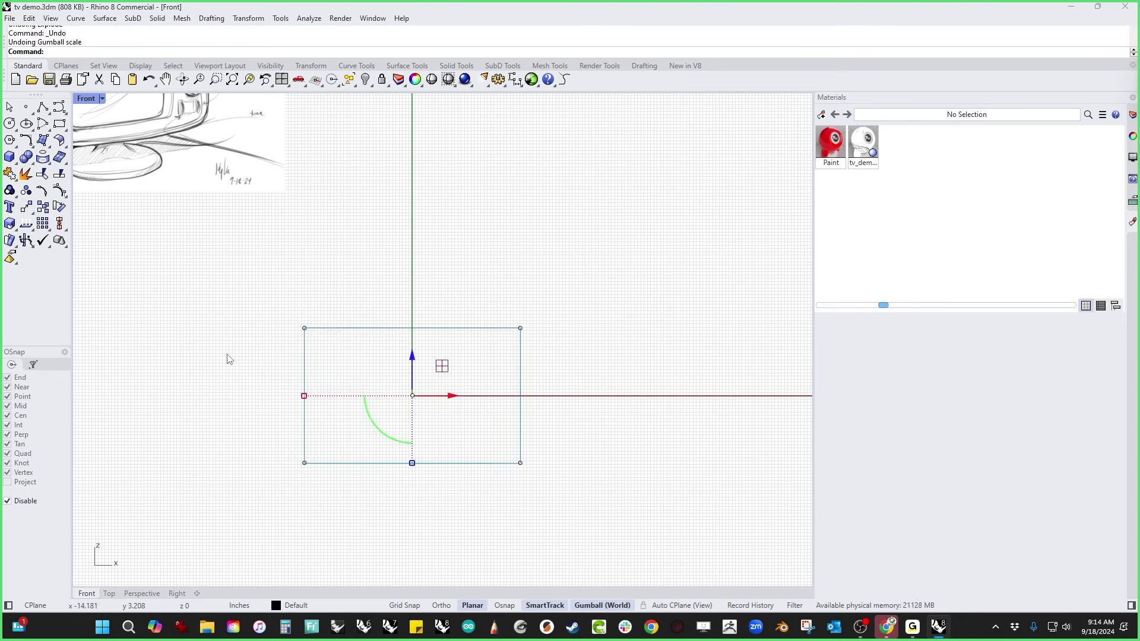
key("ctrl+y")
left_click_drag(272, 301, 694, 547)
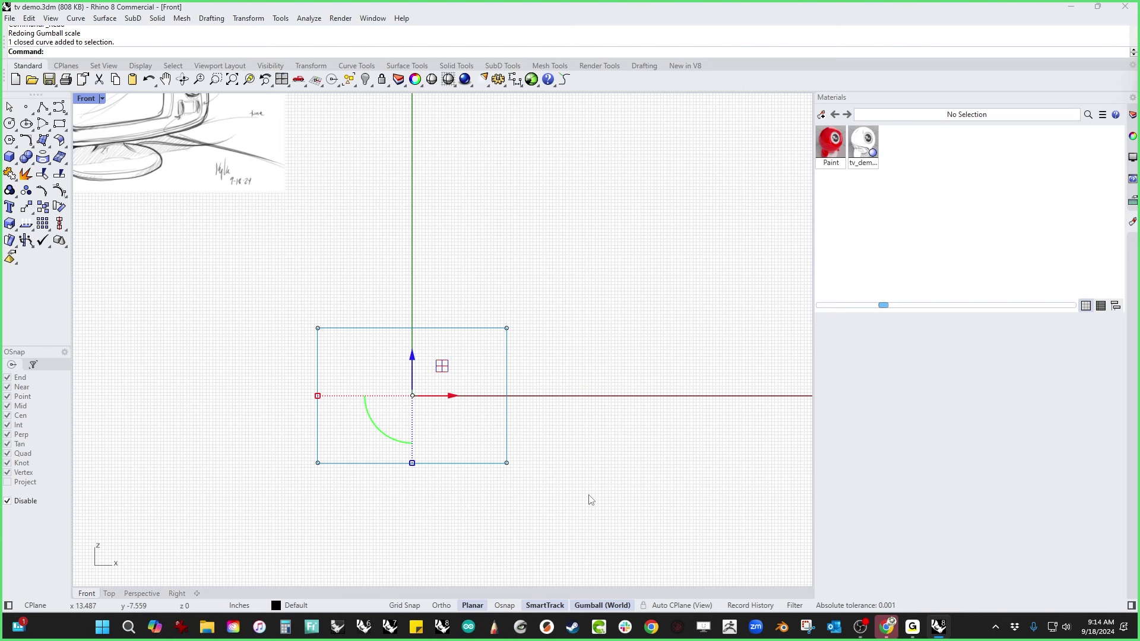
type("Rebuild")
key("Return")
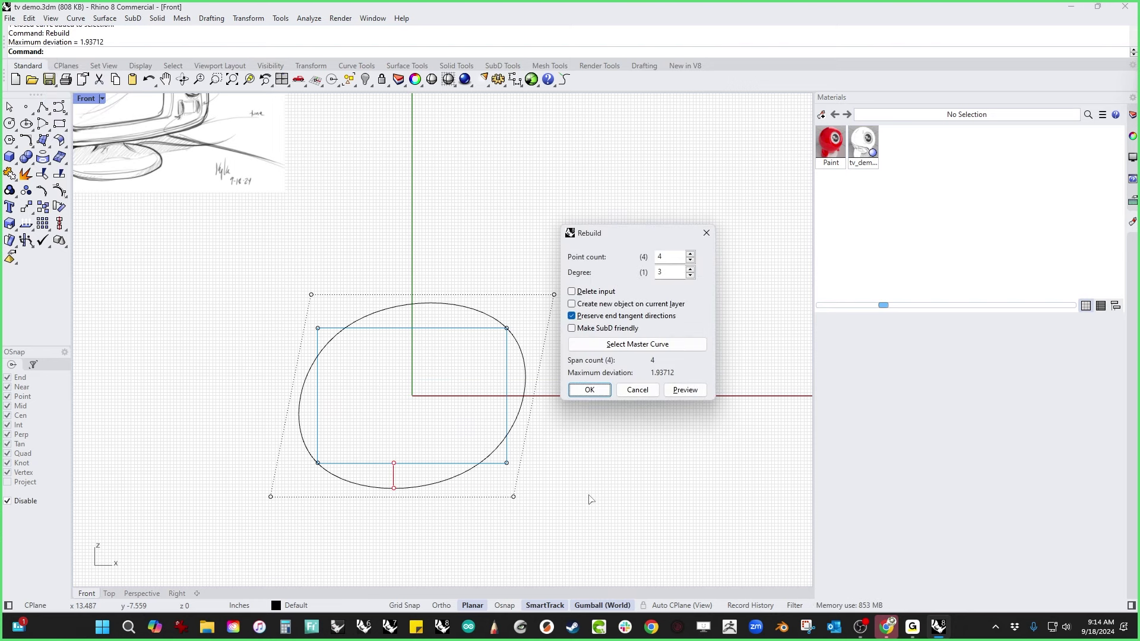
left_click(642, 390)
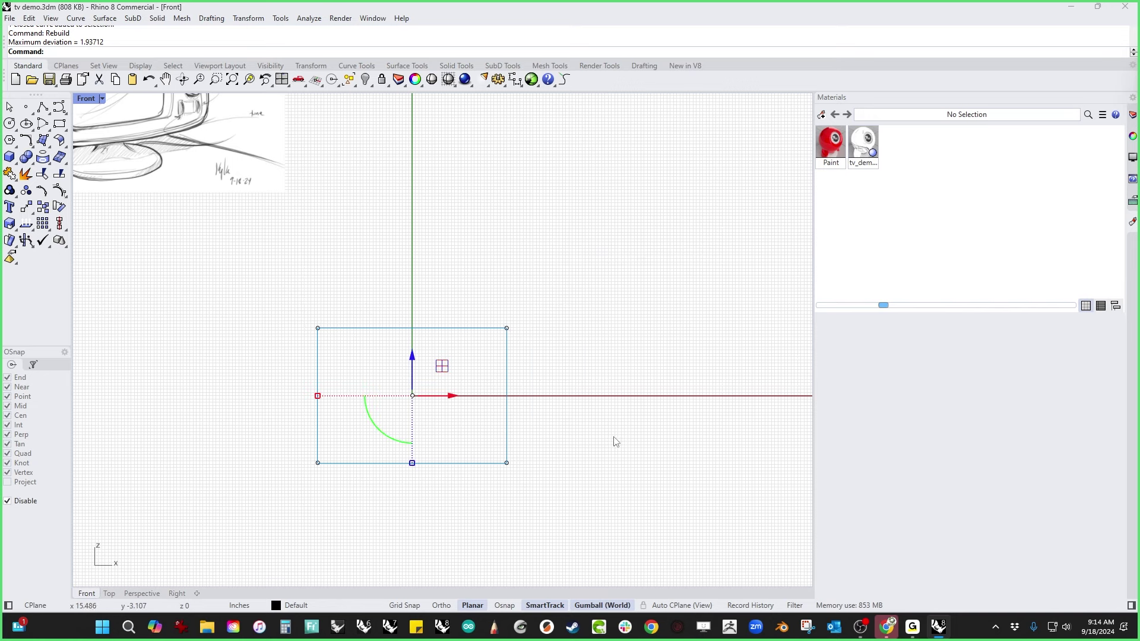
Step: Explode the selected rectangle into its separate edge curves
middle_click(606, 452)
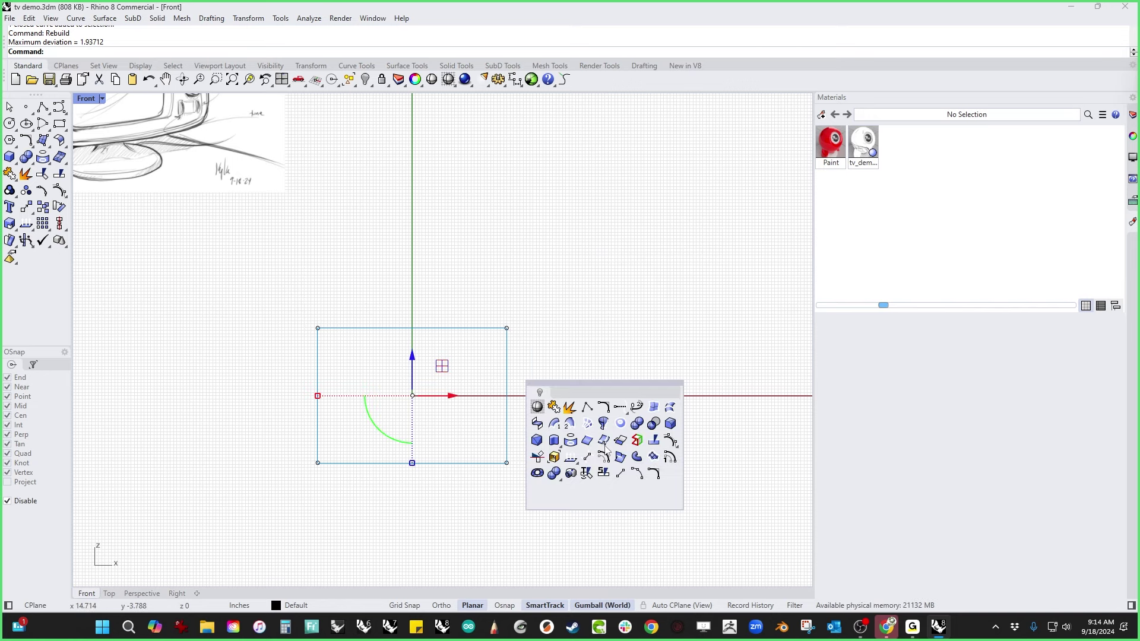
left_click(569, 409)
middle_click(551, 430)
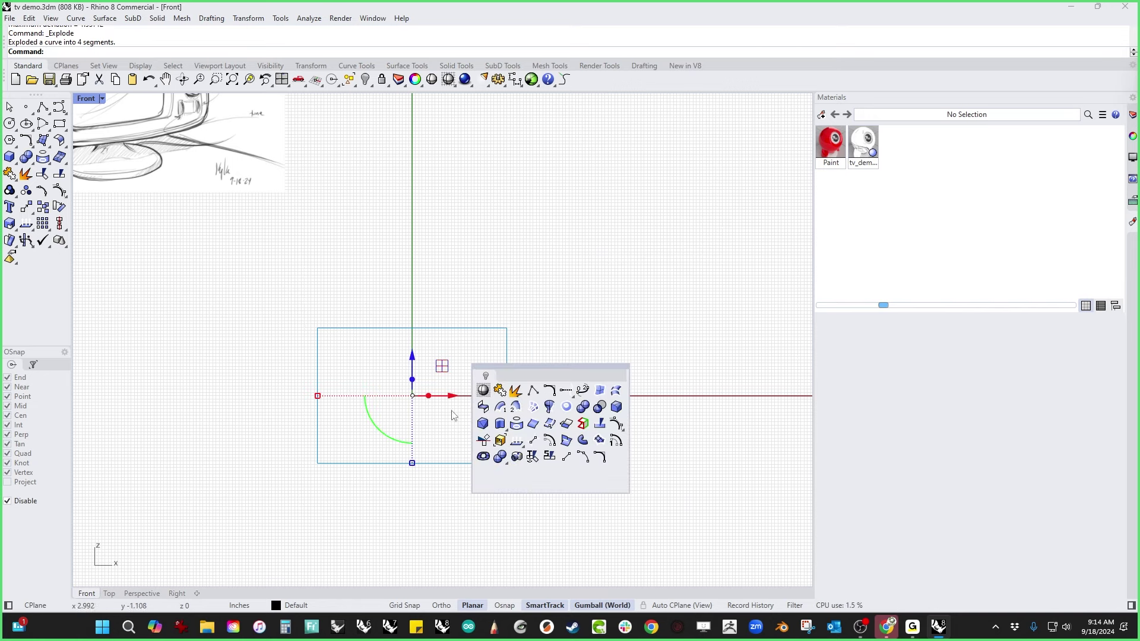
Step: Rebuild the exploded edge curves with a point count of 4 and degree 3, deleting the input curves
right_click_drag(443, 286, 430, 278)
type("rebuild")
key("Return")
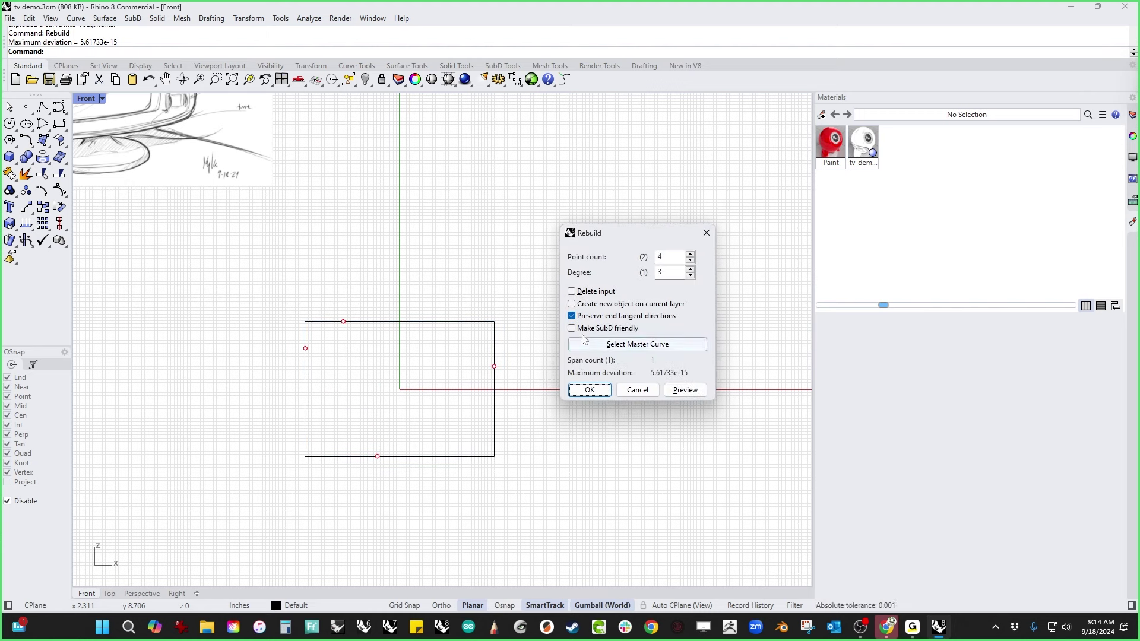
left_click(571, 291)
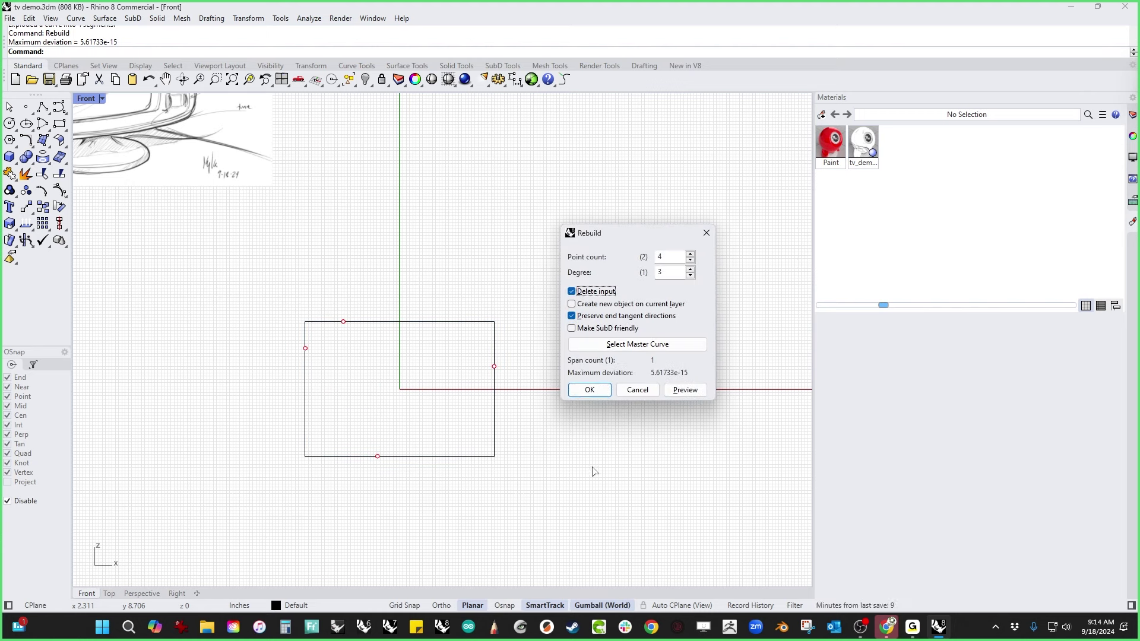
left_click(590, 390)
Step: Turn on the edges' control points and scale the middle points of the upper and lower edges vertically so both edges bow slightly outward
middle_click(237, 392)
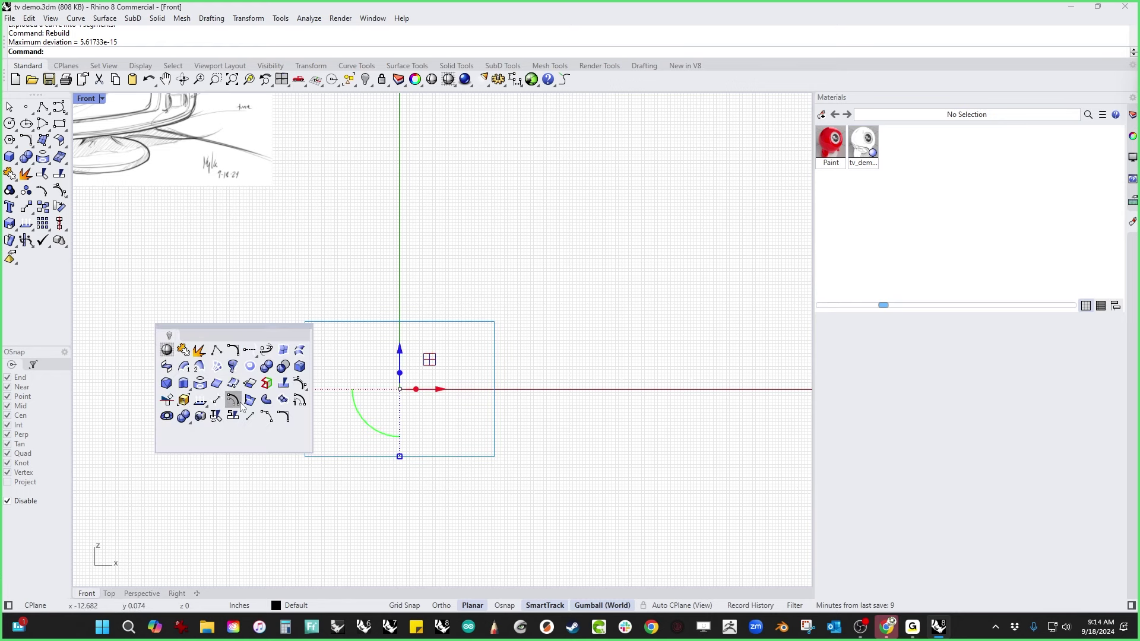
left_click(303, 384)
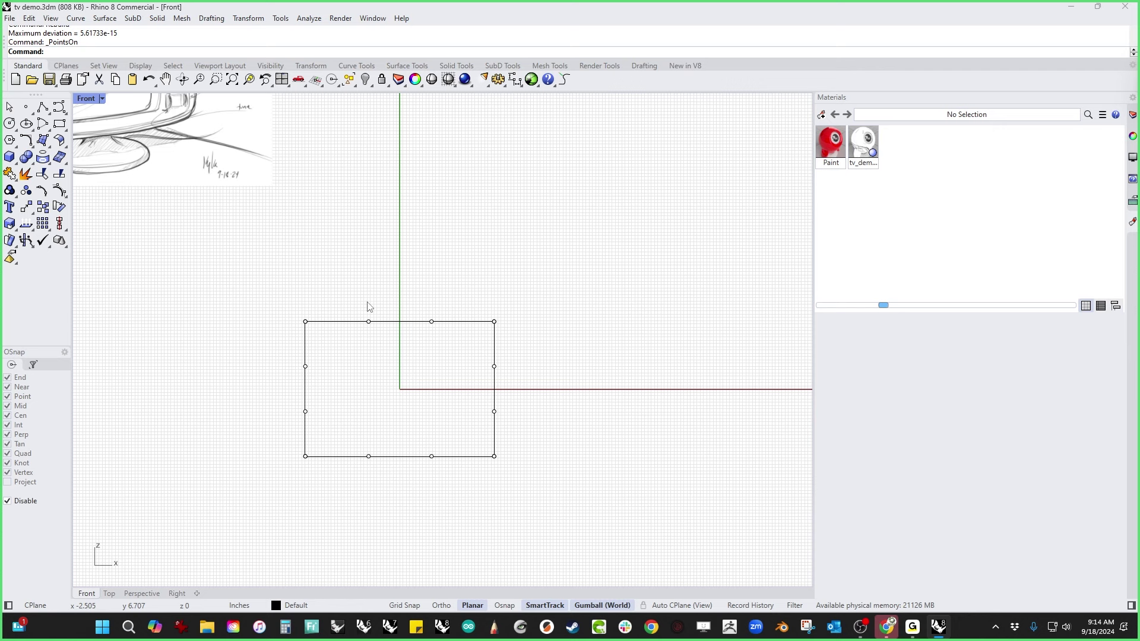
right_click_drag(382, 349, 394, 334)
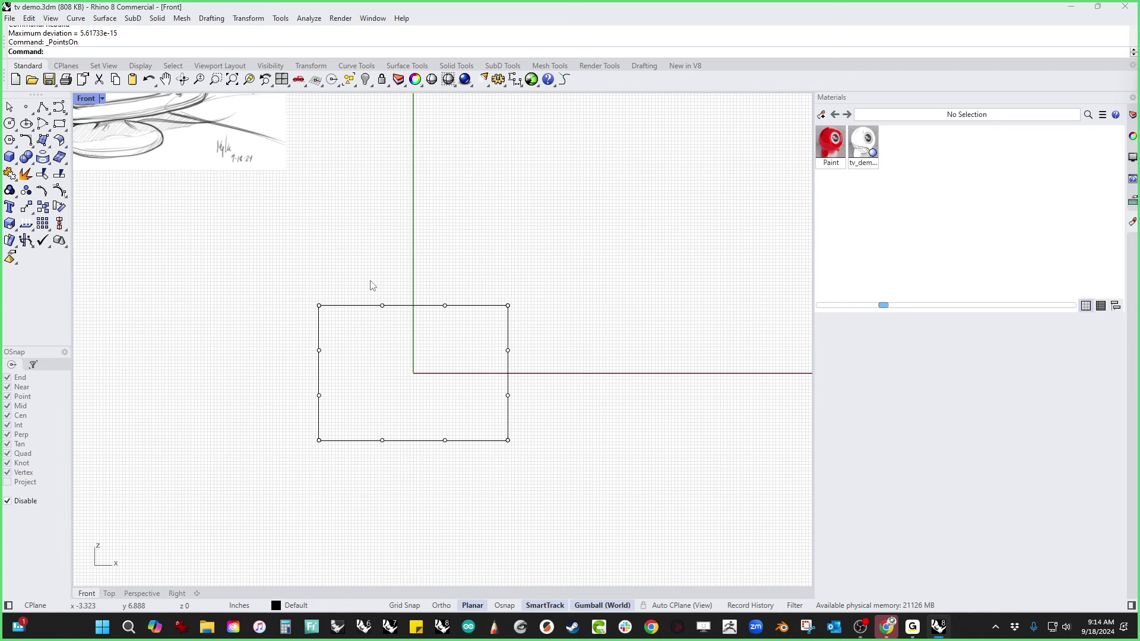
left_click_drag(370, 270, 469, 477)
left_click_drag(412, 440, 412, 448)
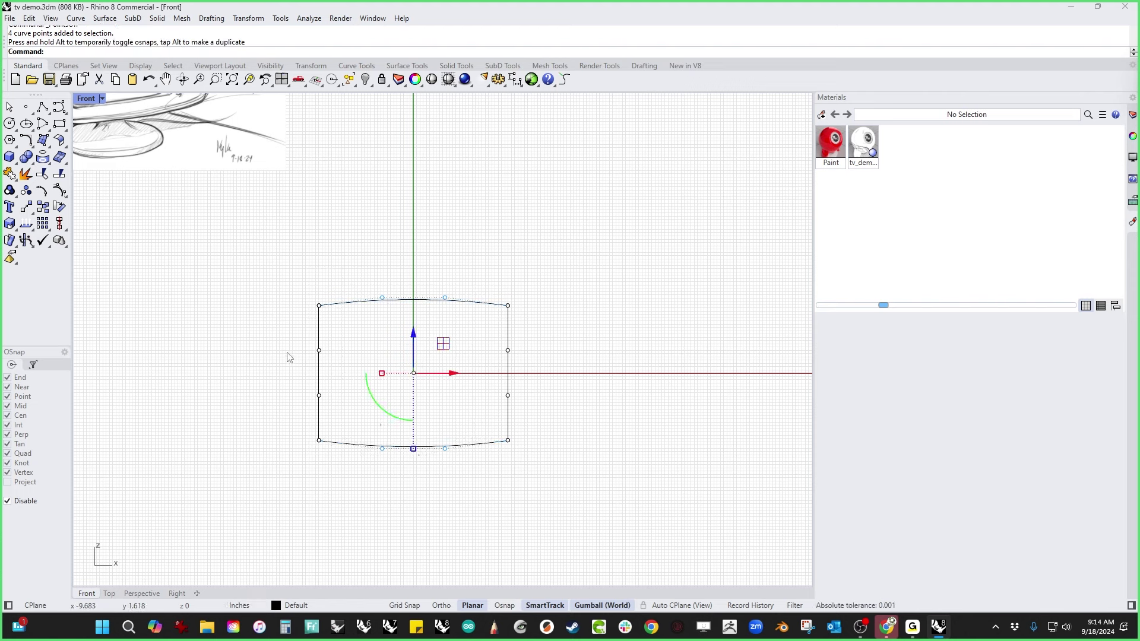
Step: Scale the middle control points of the two side edges horizontally so both sides bow slightly outward, and clear the selection
left_click_drag(279, 339, 565, 421)
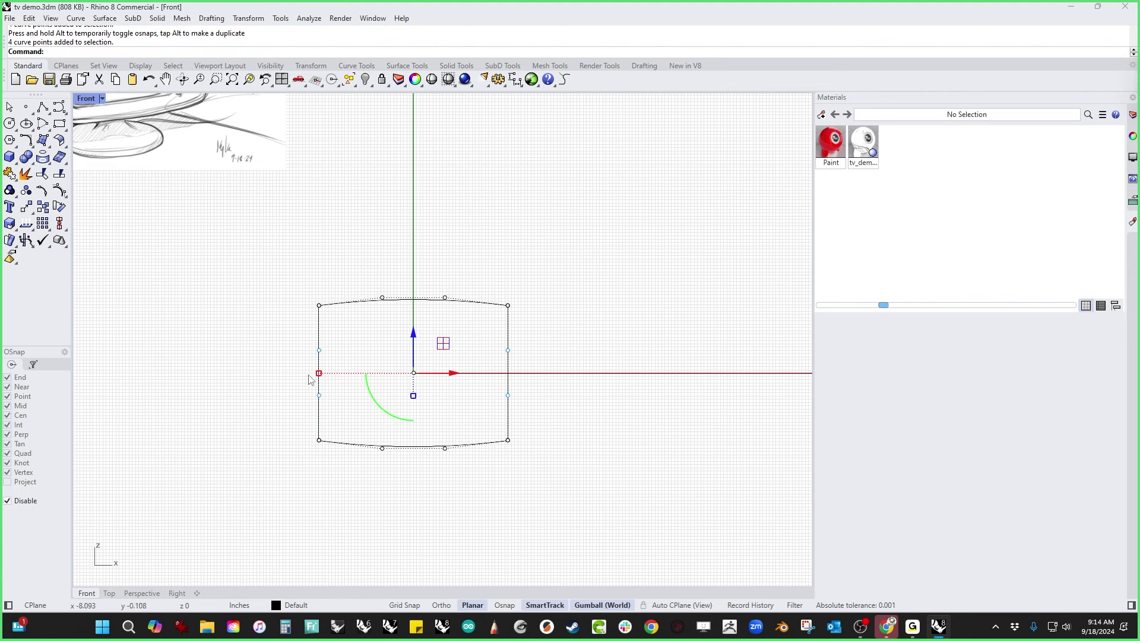
left_click_drag(319, 373, 310, 377)
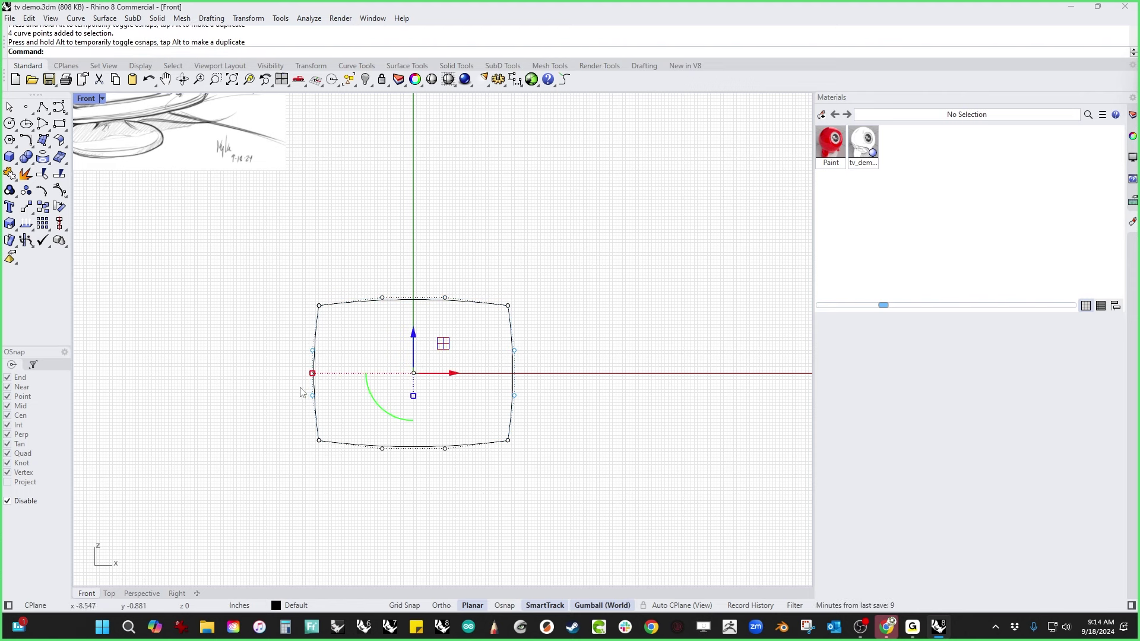
key("Escape")
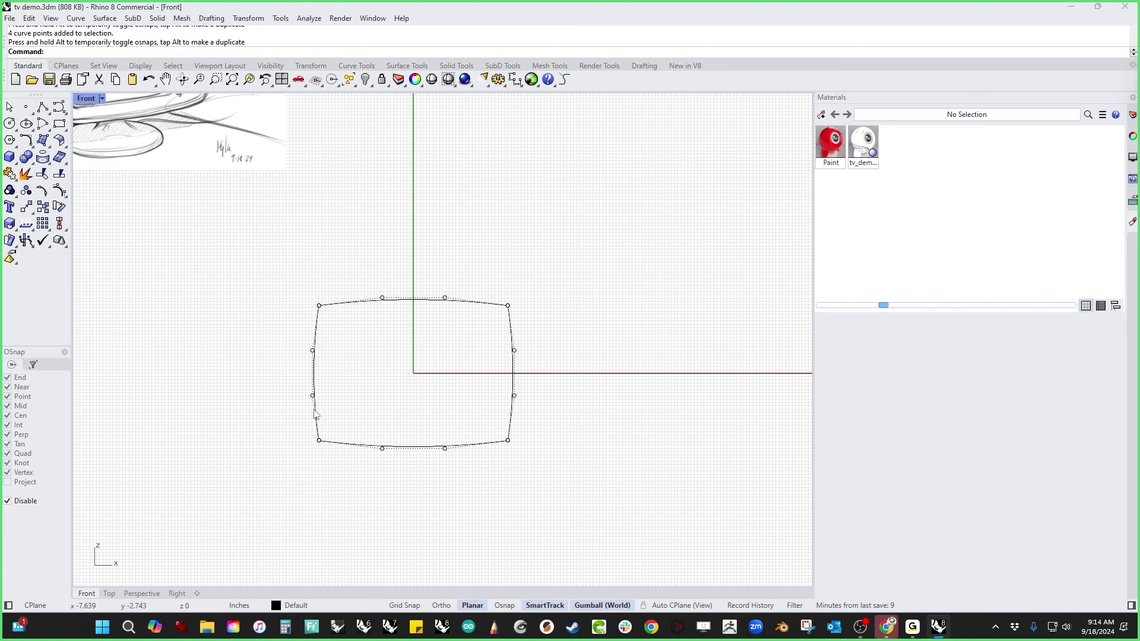
Step: Try filleting three corners of the bowed outline with a radius of 0.5, and undo those fillets
left_click(24, 142)
left_click(315, 328)
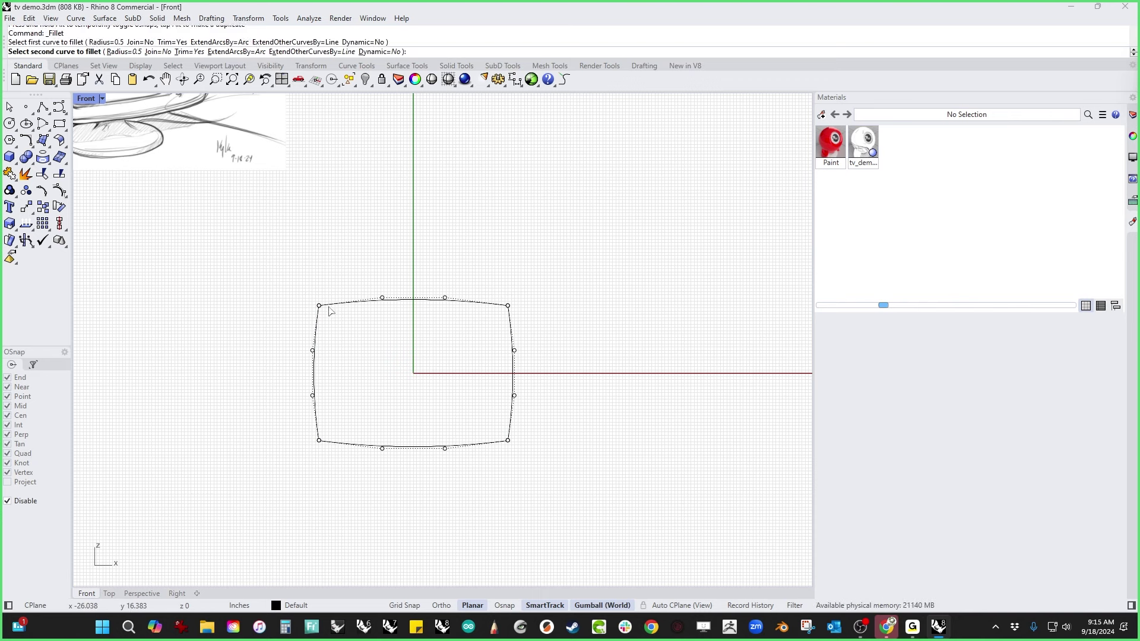
left_click(328, 306)
key("Return")
left_click(498, 315)
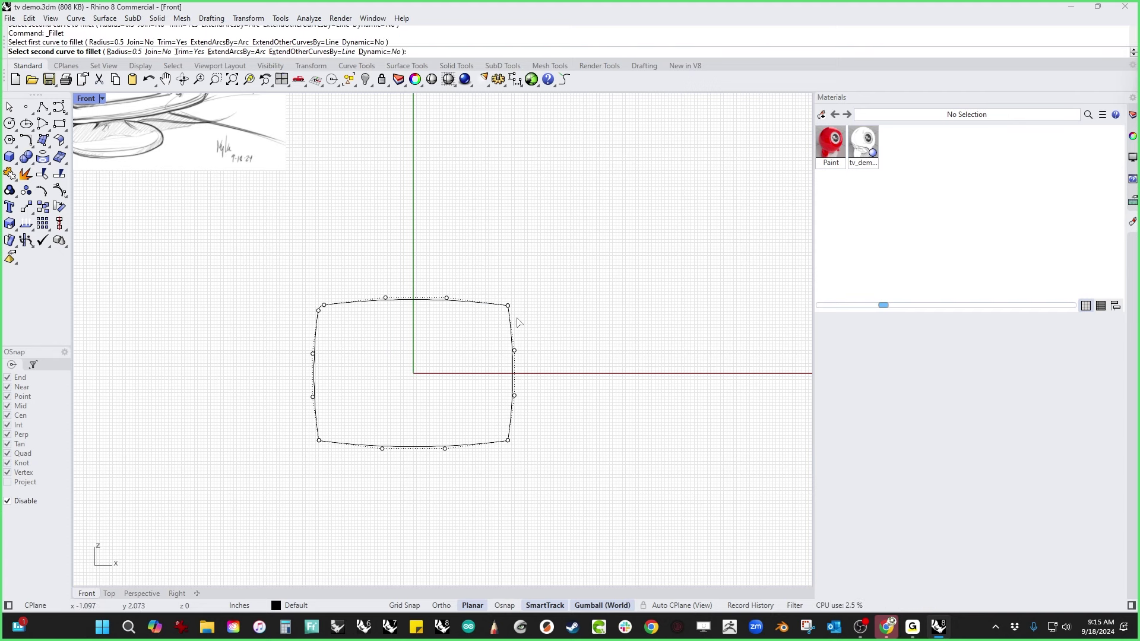
left_click(516, 324)
key("Return")
left_click(508, 432)
left_click(505, 442)
scroll(505, 457, "up", 5)
scroll(553, 457, "down", 5)
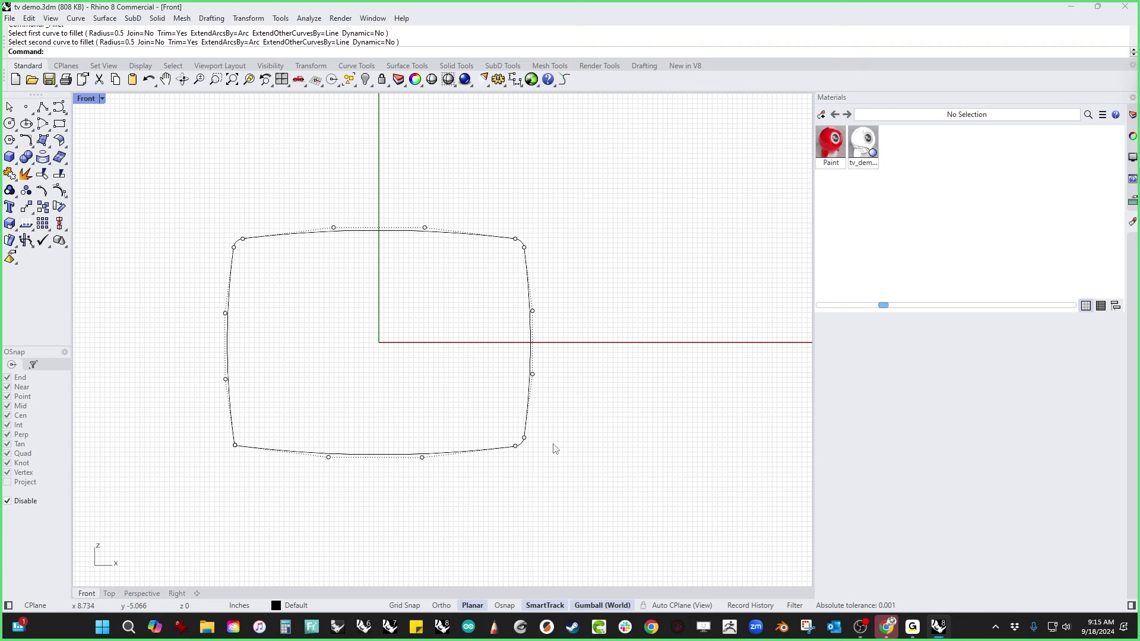
key("ctrl+z")
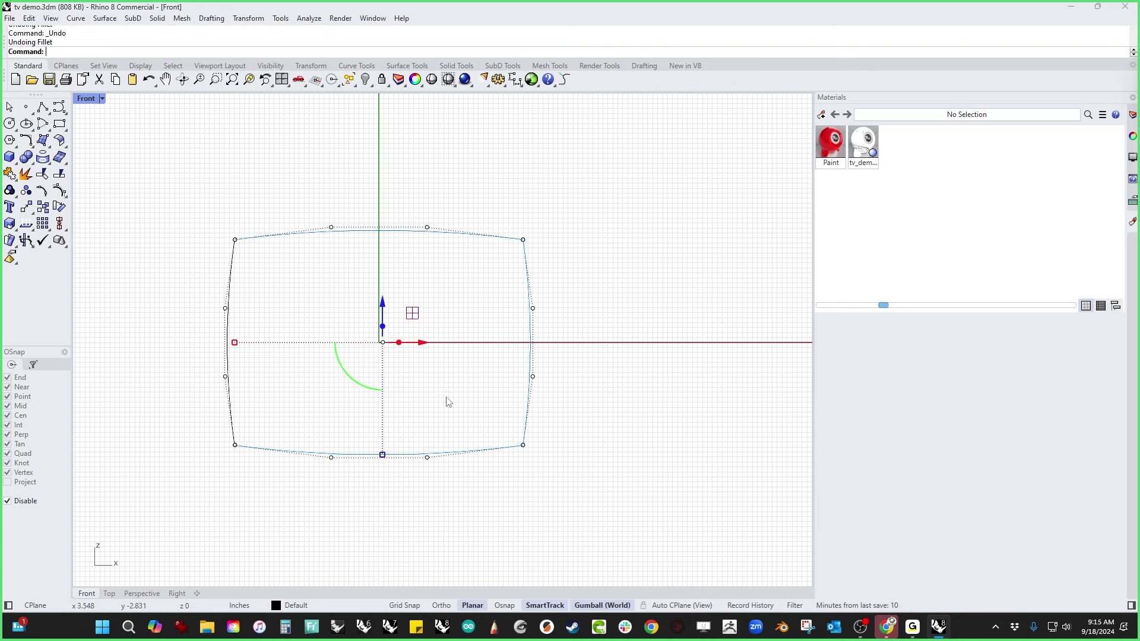
left_click(288, 384)
Step: Try a fillet radius of 0.75 on the outline's upper-left corner, and undo it
left_click(27, 141)
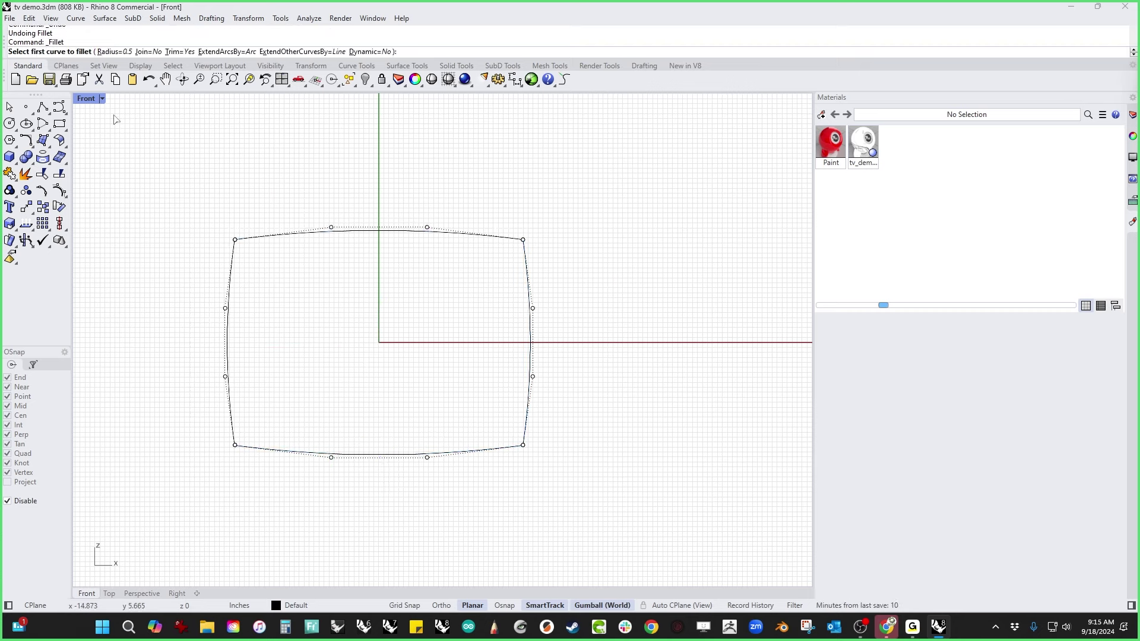
left_click(113, 52)
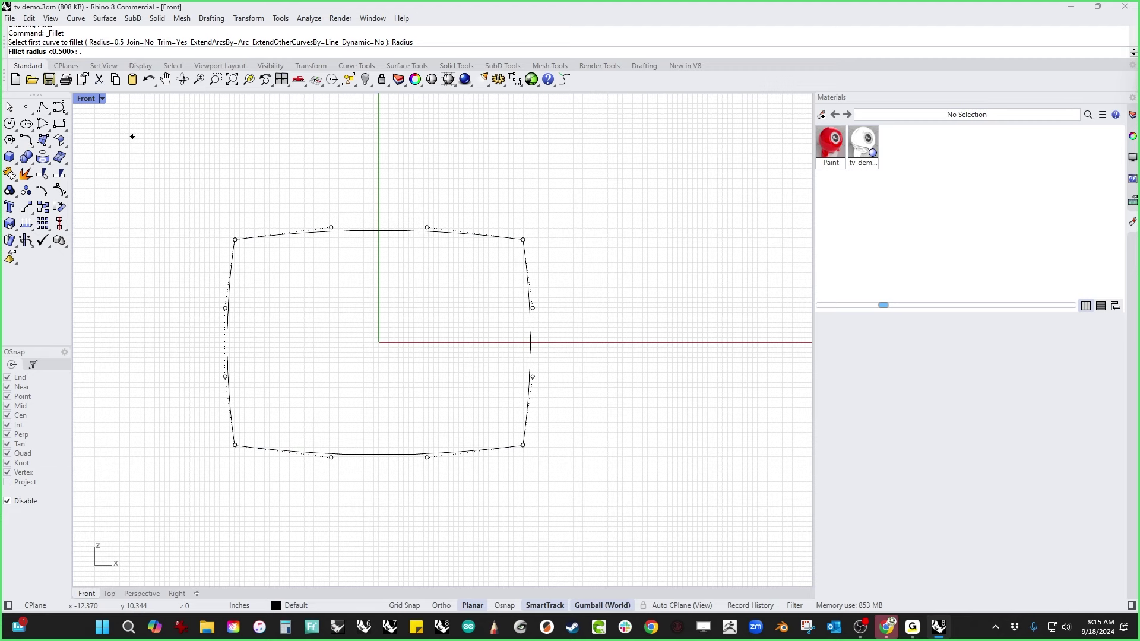
type(".75")
key("Return")
left_click(238, 262)
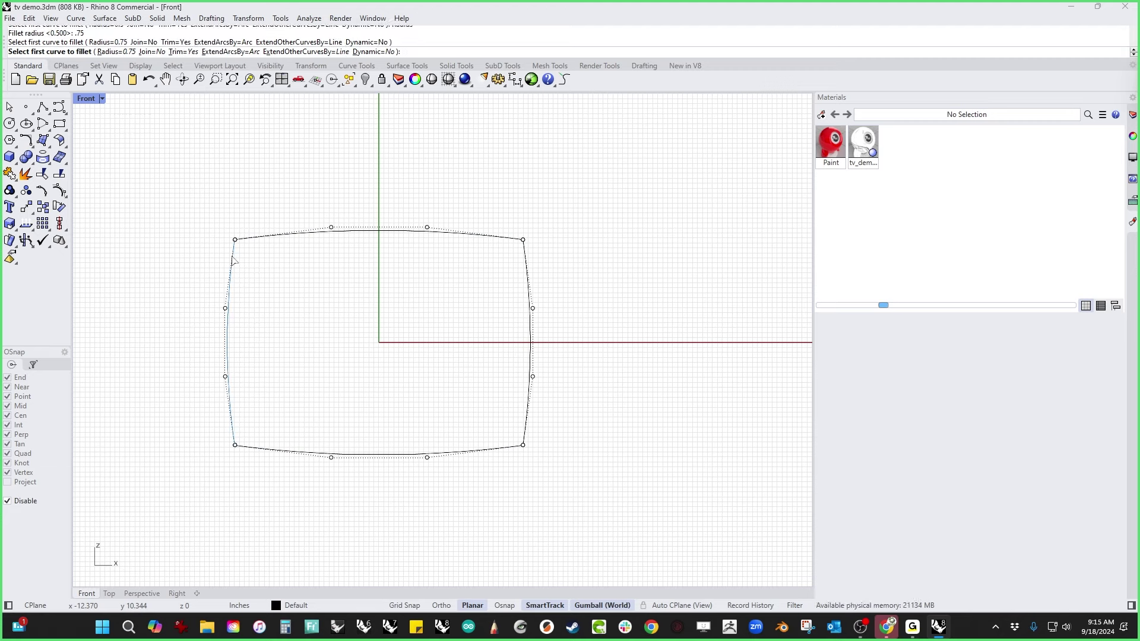
left_click(261, 241)
key("Return")
key("ctrl+z")
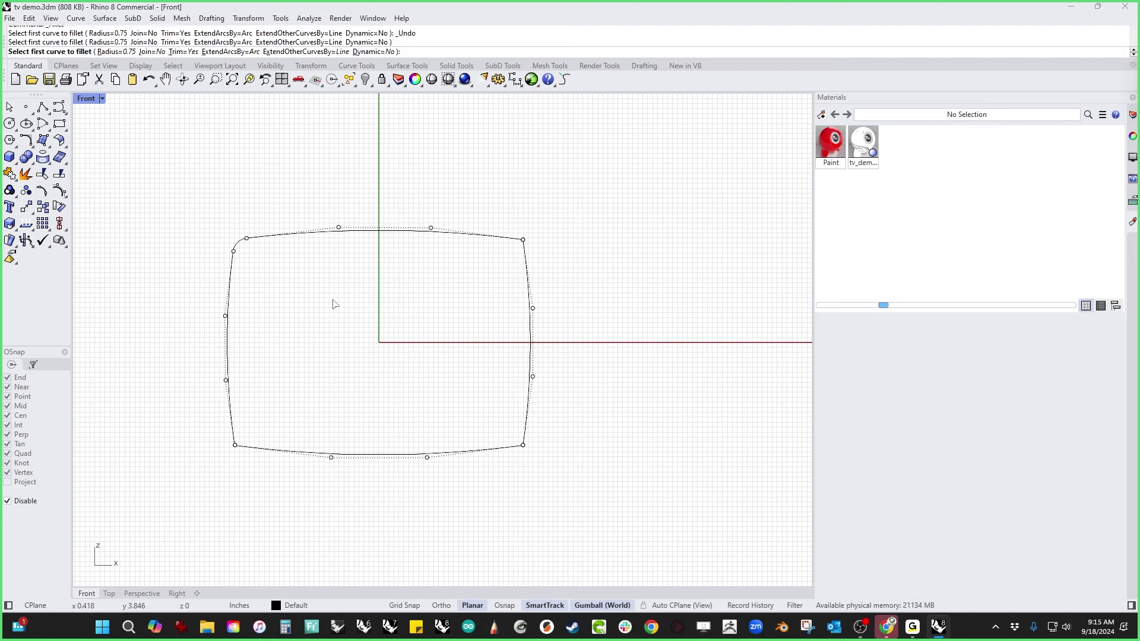
key("ctrl+z")
key("Escape")
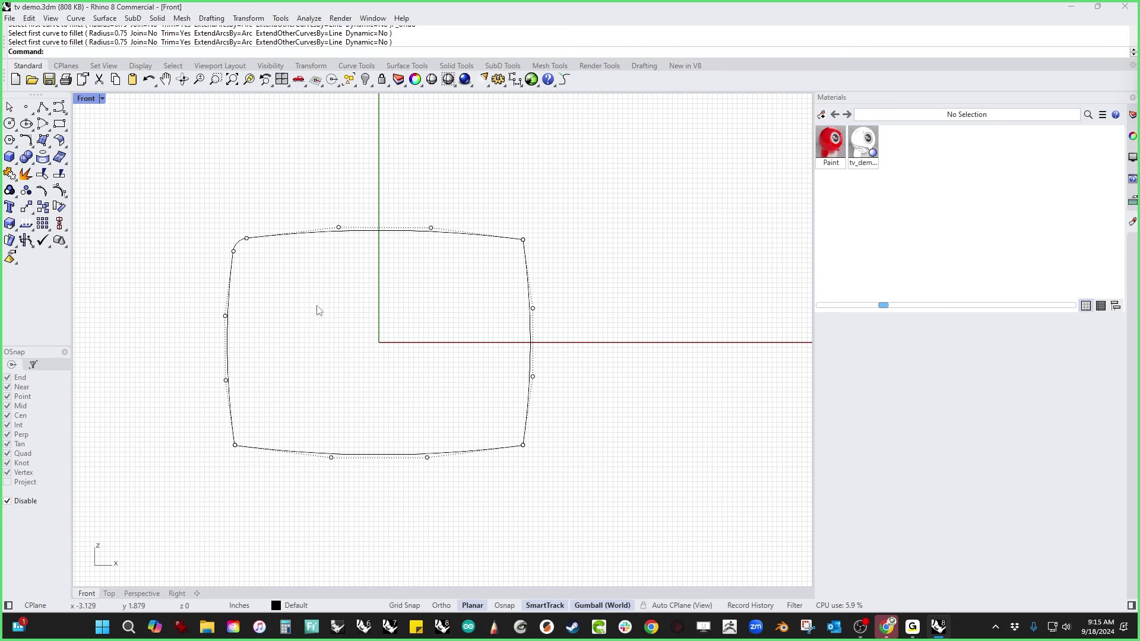
key("ctrl+z")
Step: Fillet the outline's upper-left corner with a radius of 1.25
key("Return")
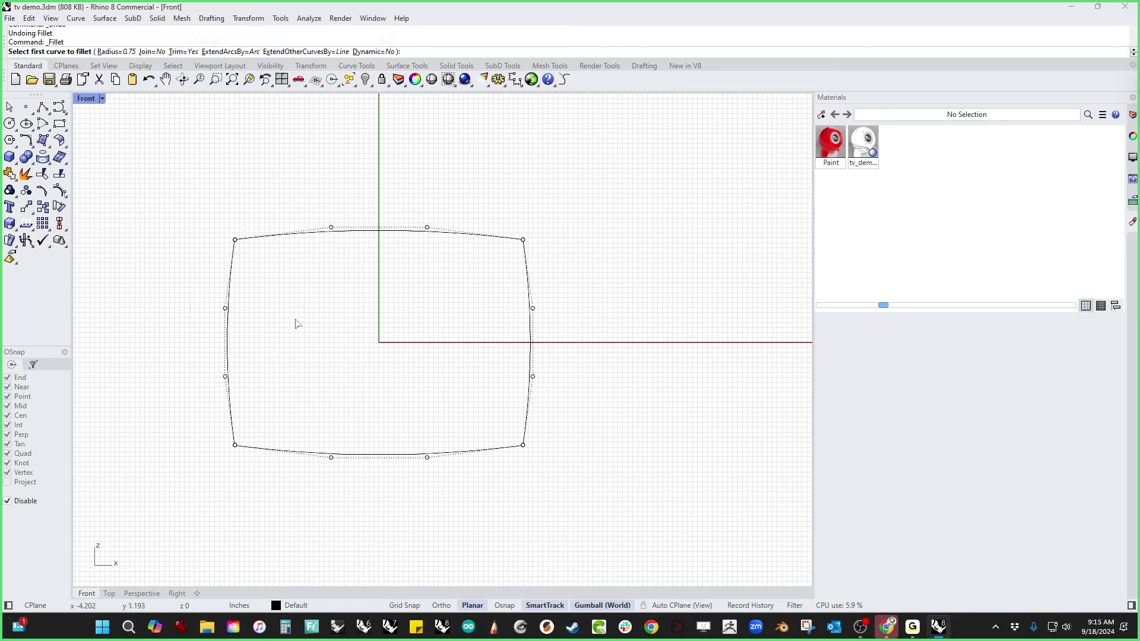
left_click(117, 52)
type("1.25")
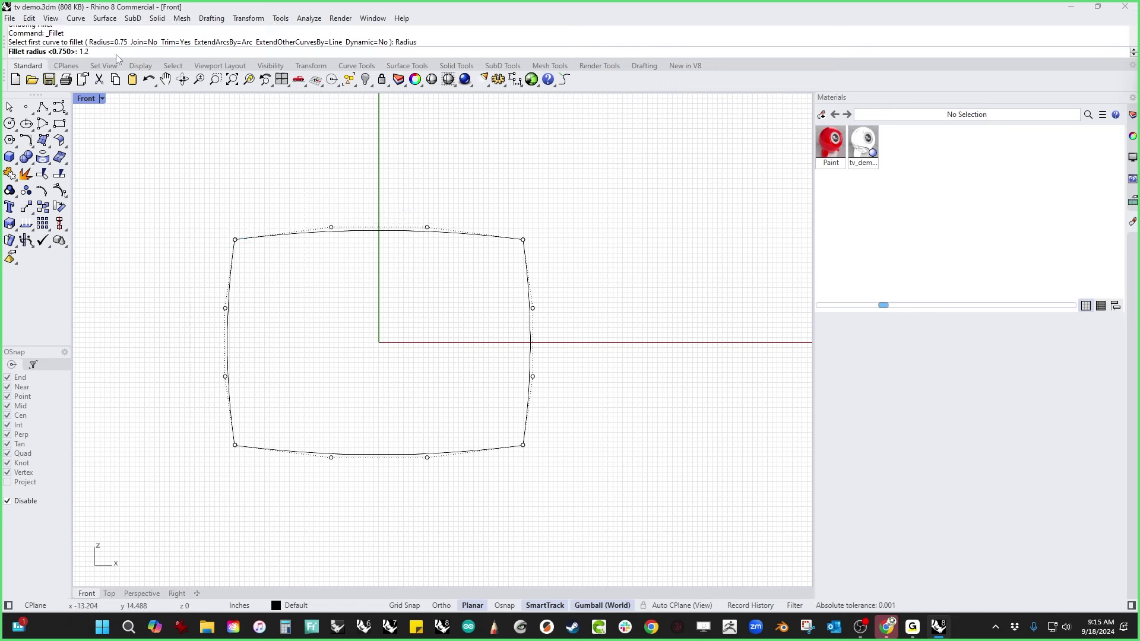
key("Return")
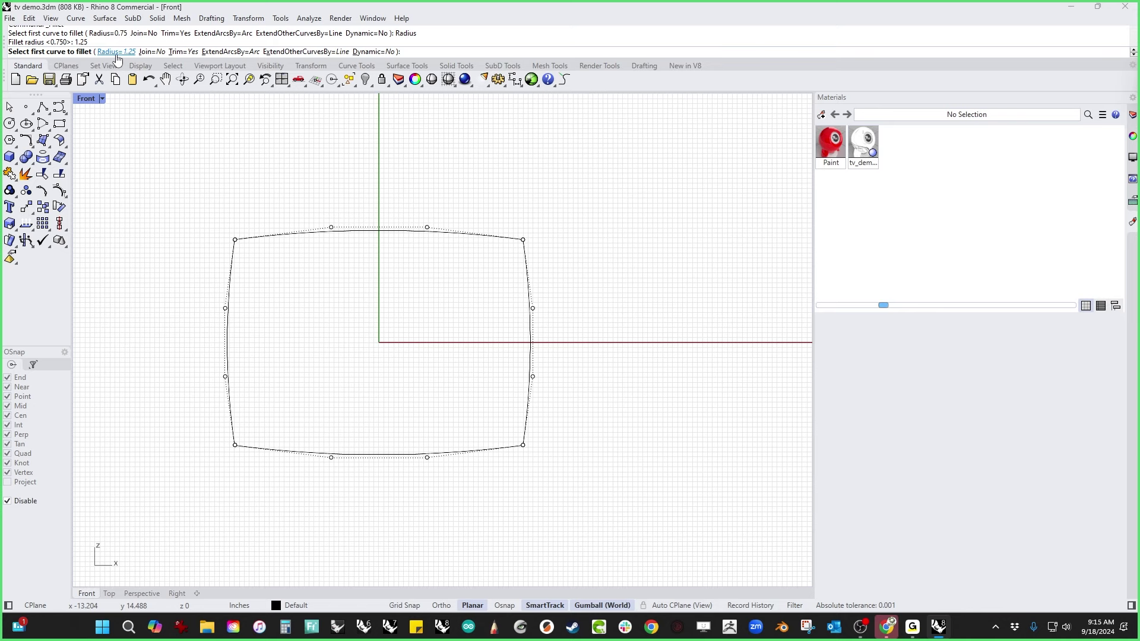
left_click(233, 256)
left_click(262, 236)
Step: Fillet the outline's upper-right, lower-right and lower-left corners with the same 1.25 radius
right_click(459, 262)
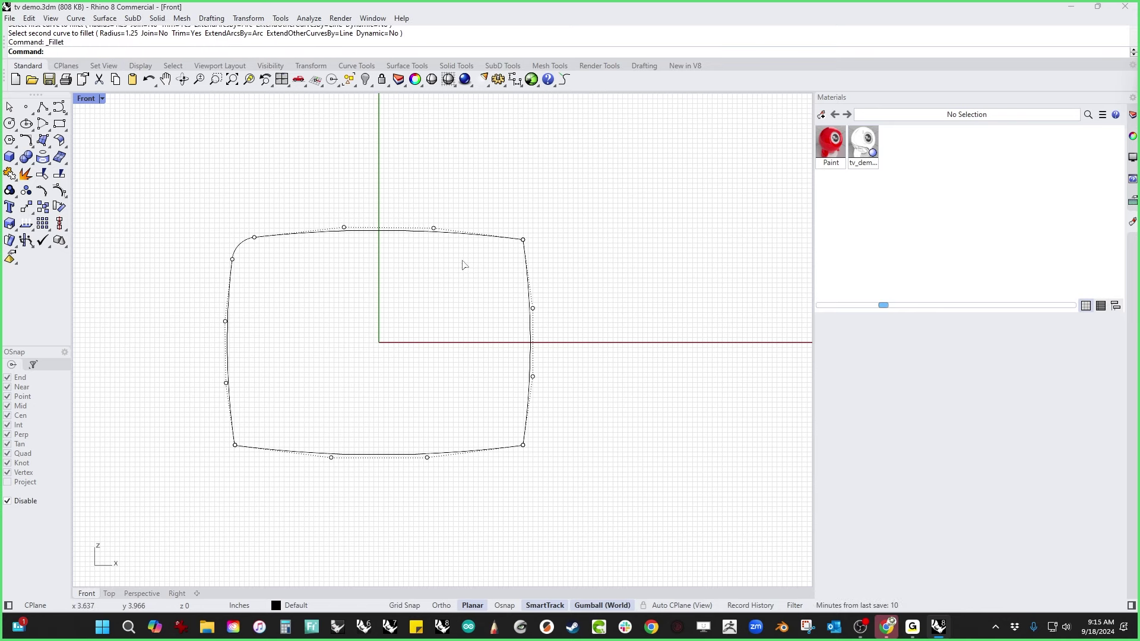
left_click(510, 239)
left_click(527, 260)
key("Return")
left_click(529, 426)
left_click(509, 450)
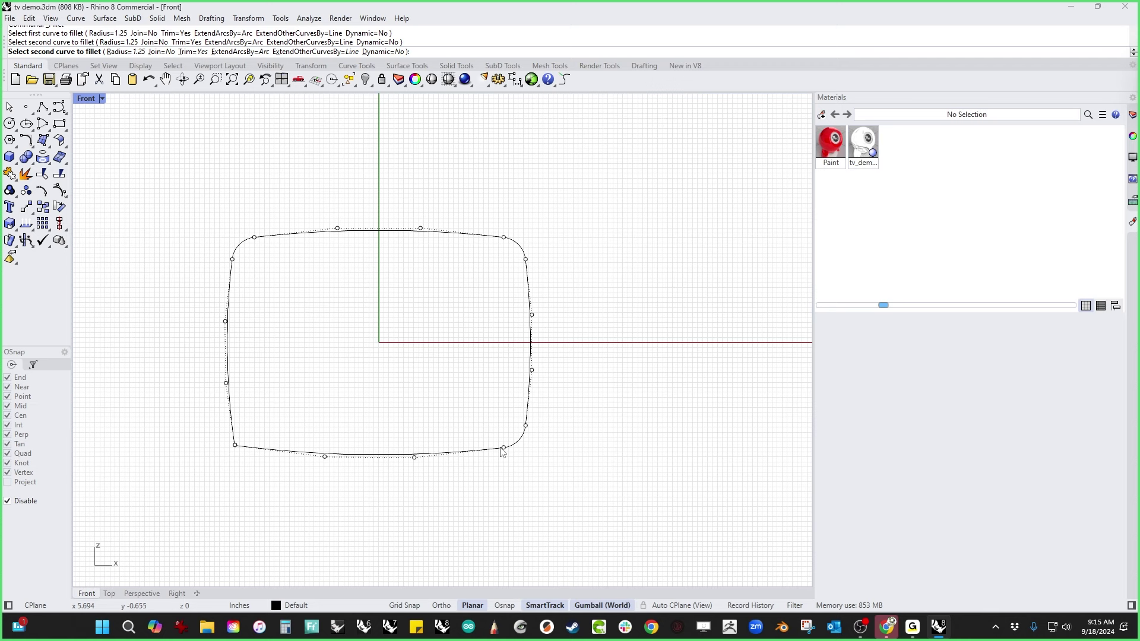
key("Return")
left_click(242, 445)
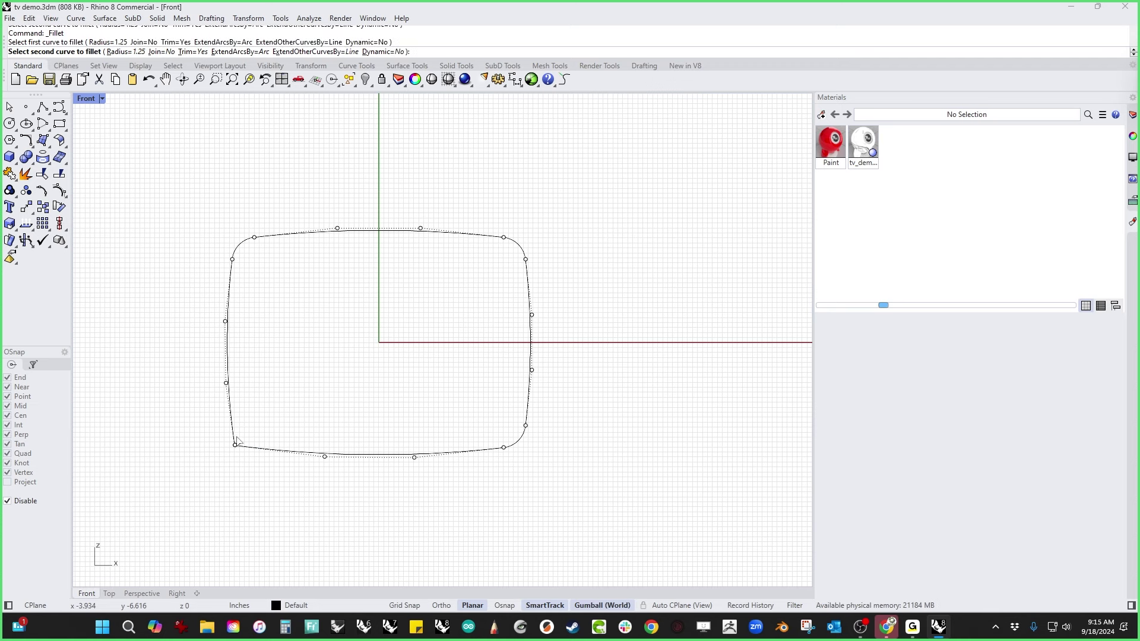
left_click(234, 437)
Step: Turn off the control points and join all edge and fillet curves of the outline into one closed curve
scroll(257, 343, "down", 4)
key("Escape")
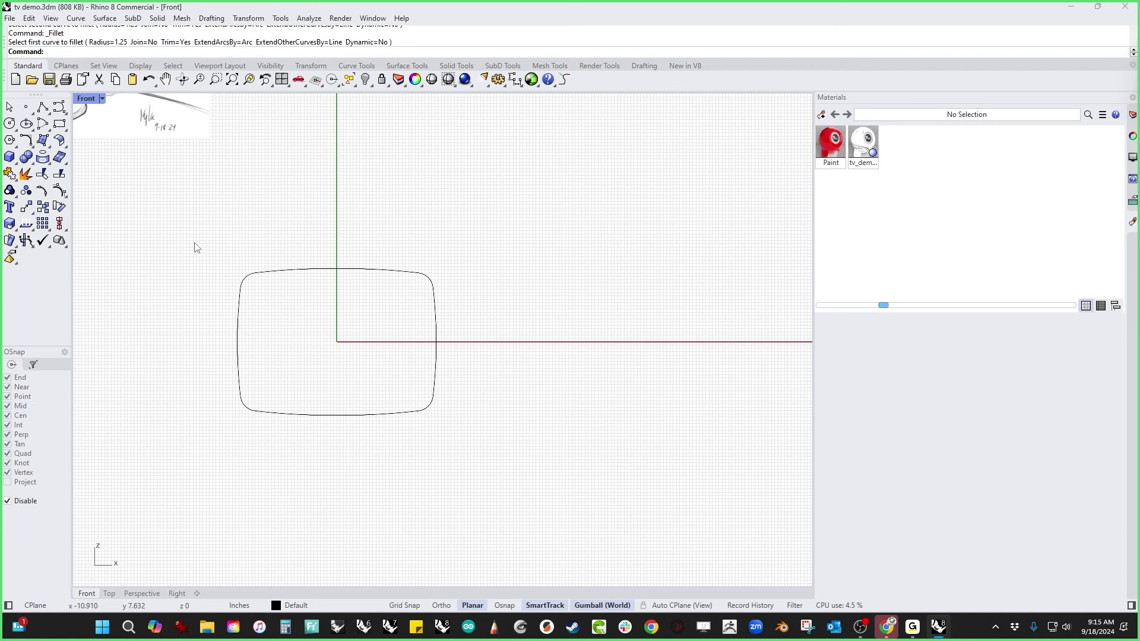
left_click_drag(190, 243, 473, 477)
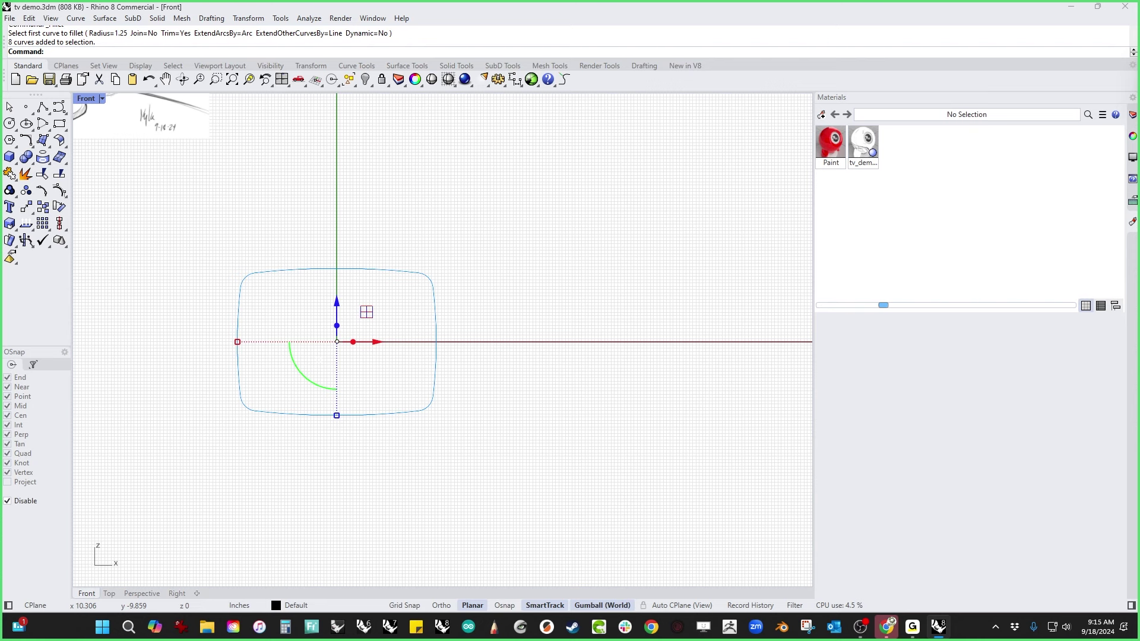
key("ctrl+j")
Step: In the Perspective view, duplicate the rounded outline a short distance behind the original along the Y axis, and deselect the copy
key("ctrl+F4")
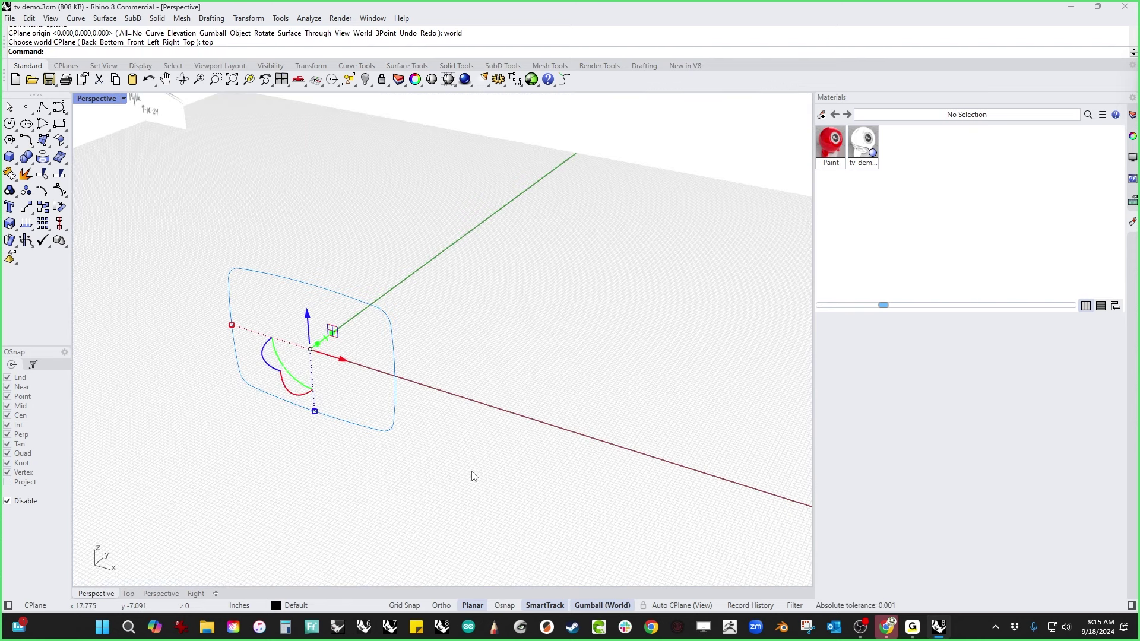
right_click_drag(474, 477, 391, 396)
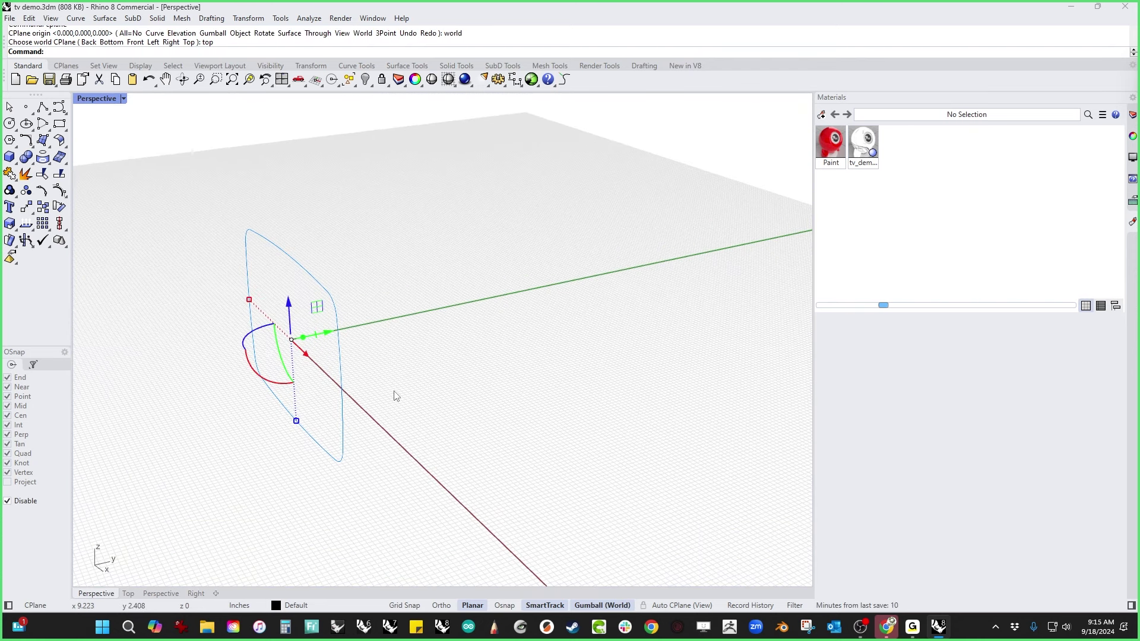
left_click_drag(321, 335, 354, 342)
left_click(460, 406)
right_click_drag(461, 407, 474, 405)
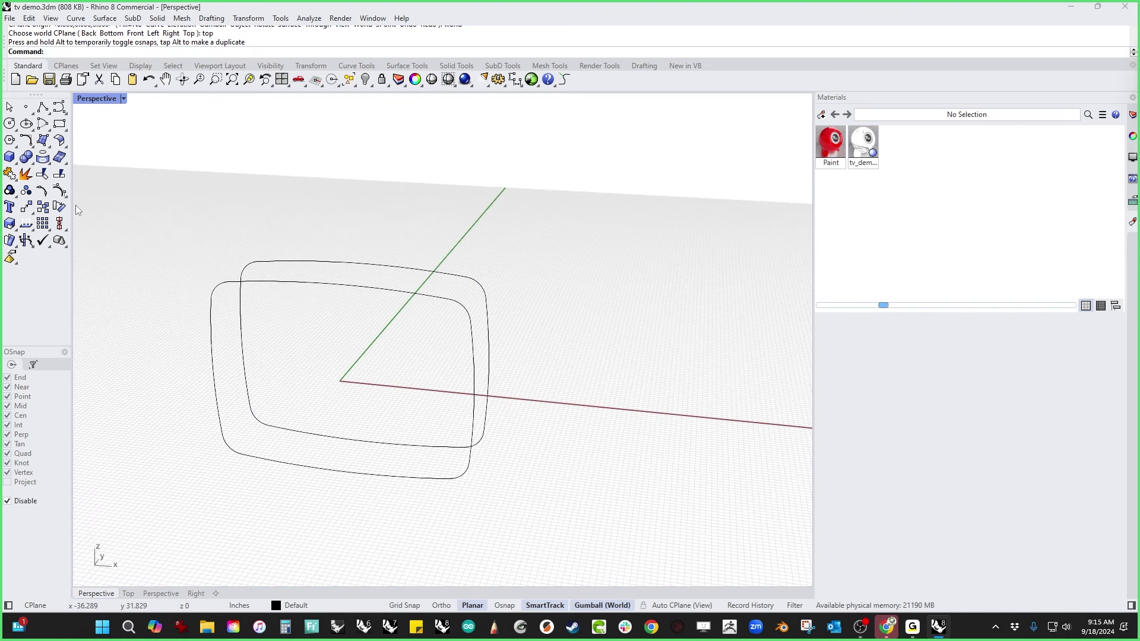
Step: Place a point object at the origin in the Front view and return to the Perspective view
left_click(26, 107)
key("ctrl+F2")
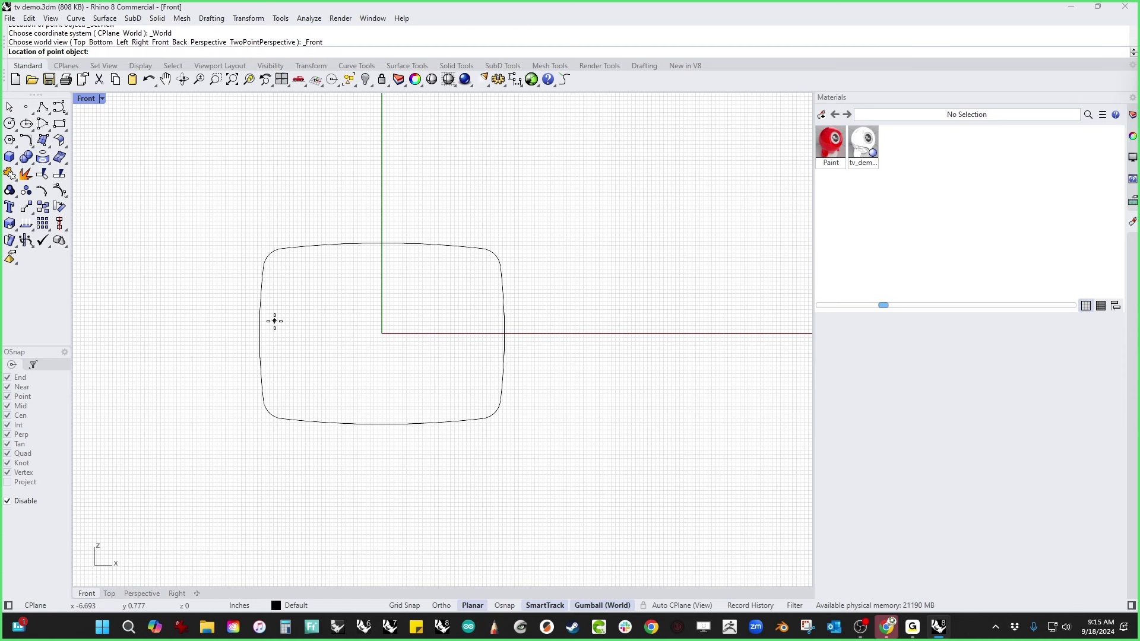
key("alt")
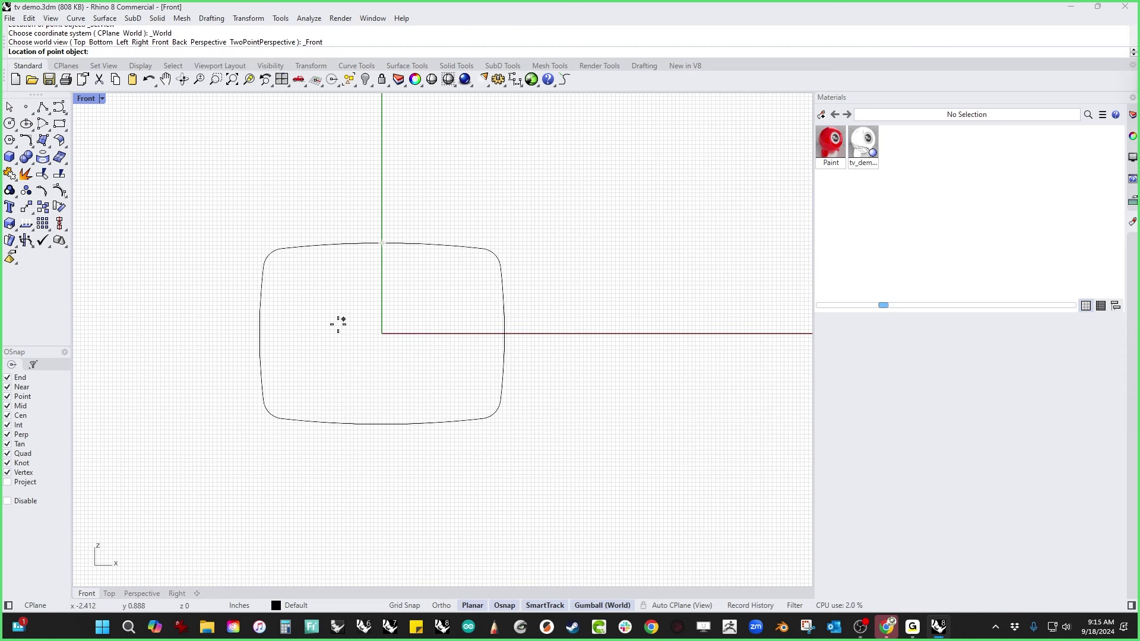
key("alt")
left_click(382, 333)
key("ctrl+F4")
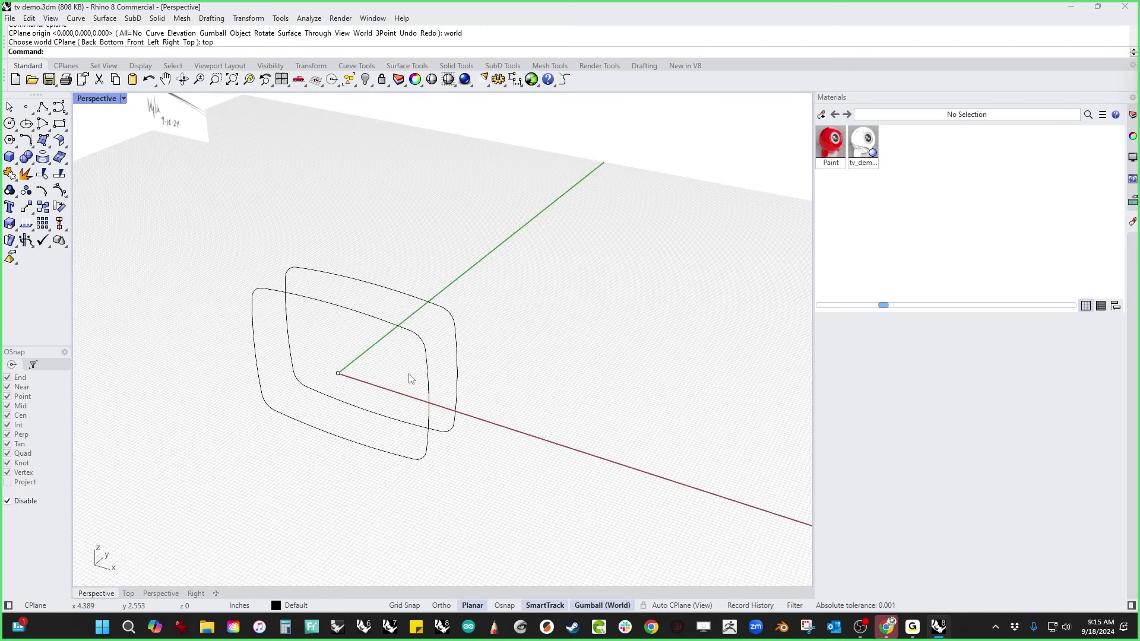
Step: Move the origin point along the Y axis to just behind the rear outline and deselect it
left_click_drag(321, 381, 364, 358)
right_click_drag(364, 357, 373, 413)
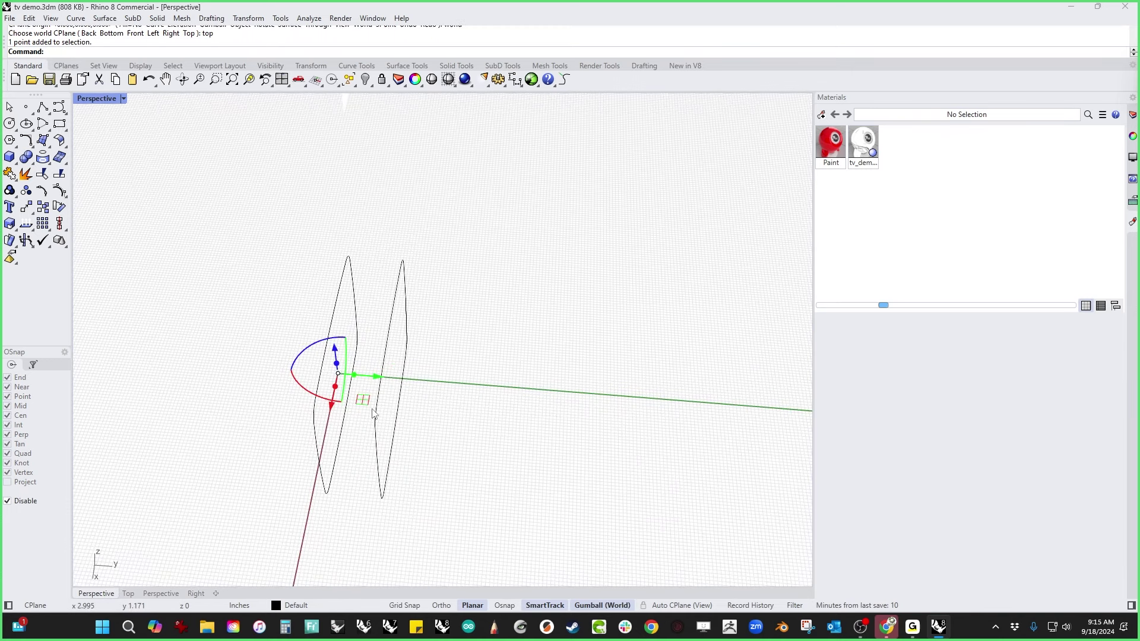
left_click_drag(381, 382, 440, 390)
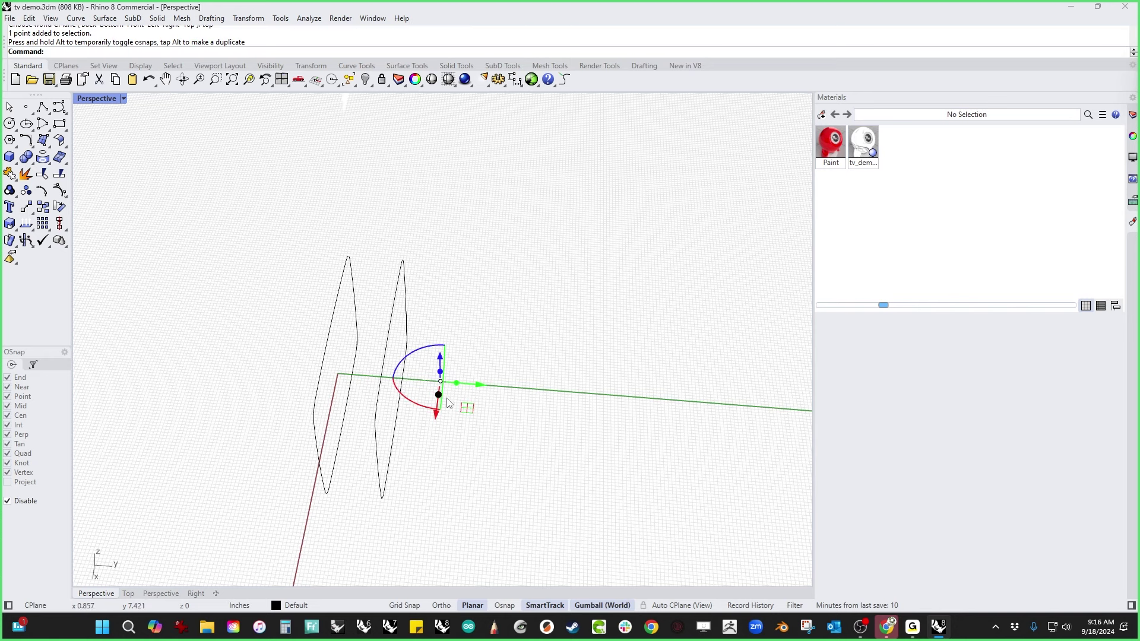
left_click(407, 477)
right_click_drag(408, 476, 417, 425)
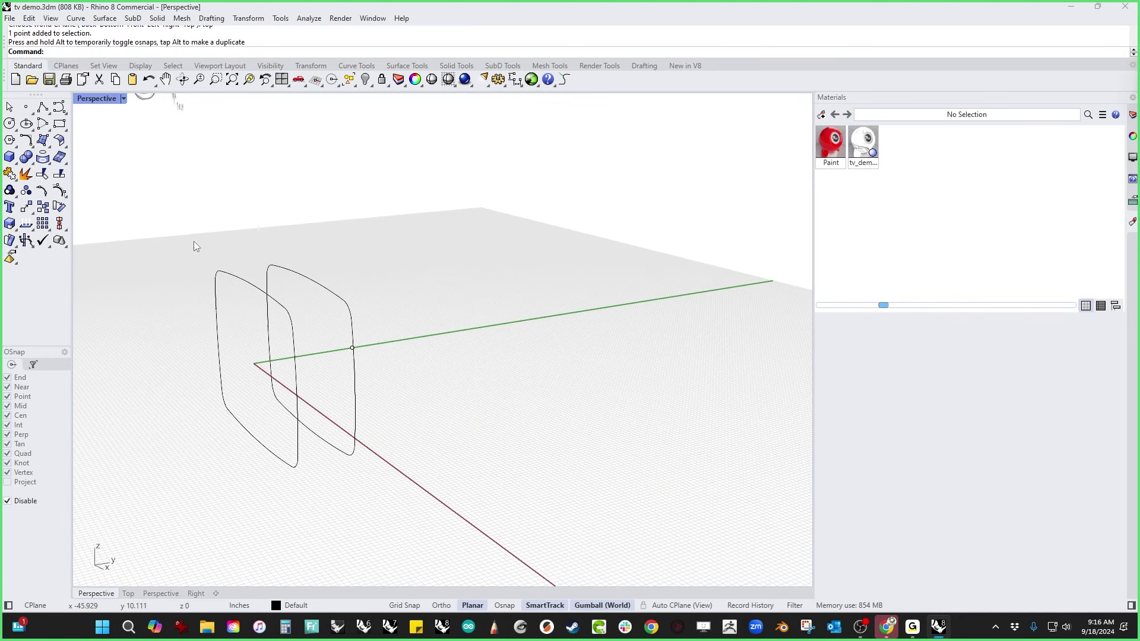
Step: Loft the front and rear outlines to the rear point as the loft end, using Normal style and Do not simplify
left_click(46, 144)
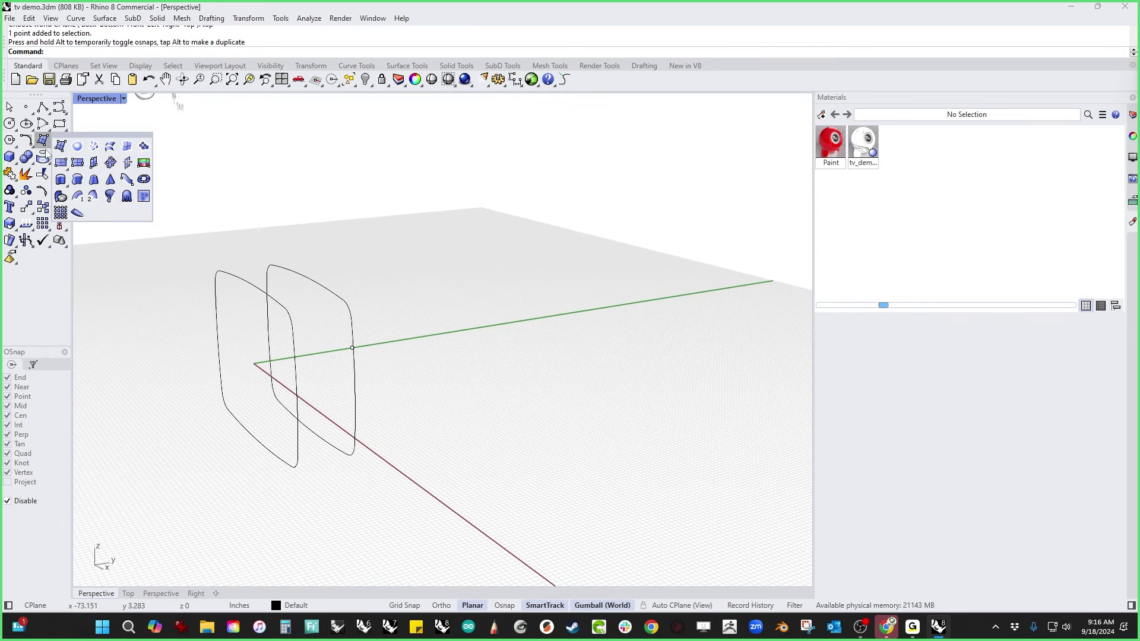
left_click(110, 145)
left_click(305, 391)
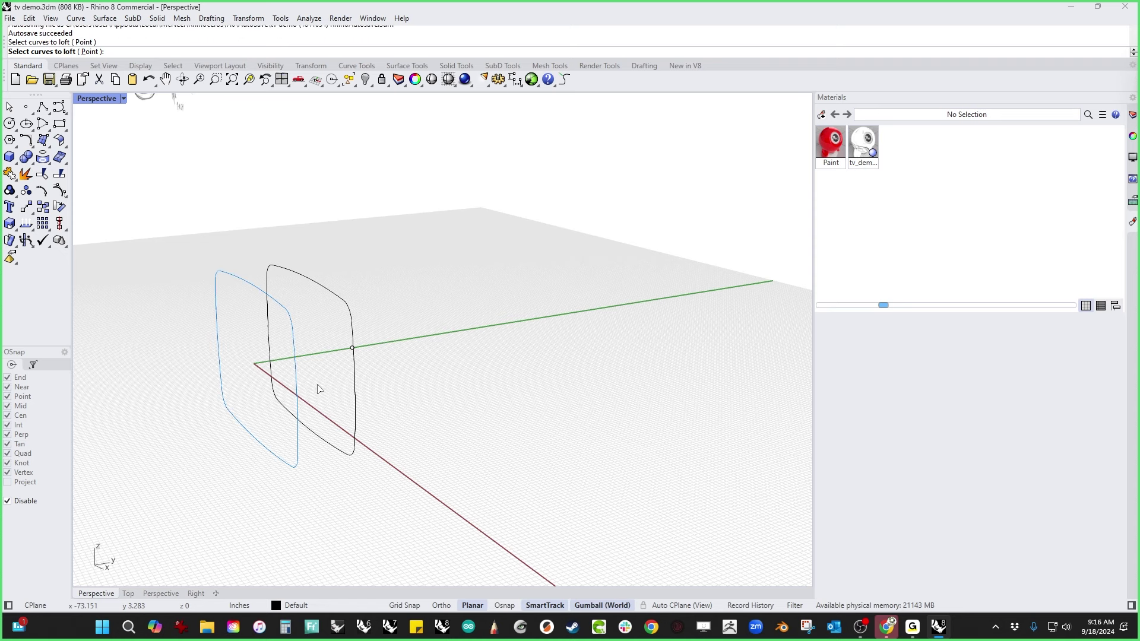
left_click(354, 386)
right_click_drag(394, 377, 408, 379)
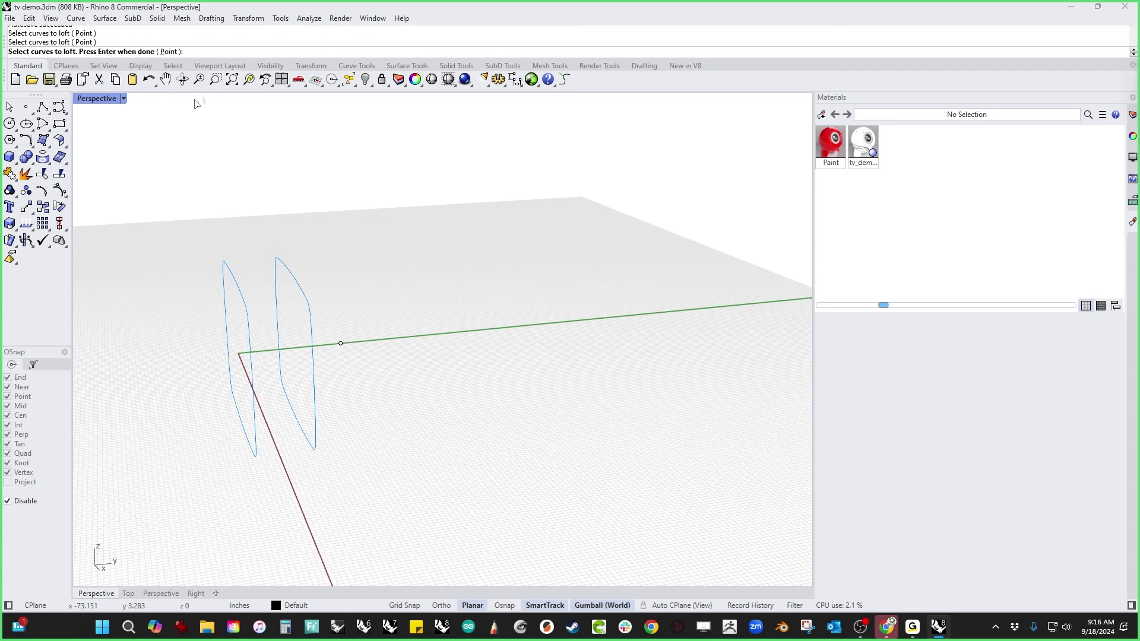
left_click(169, 52)
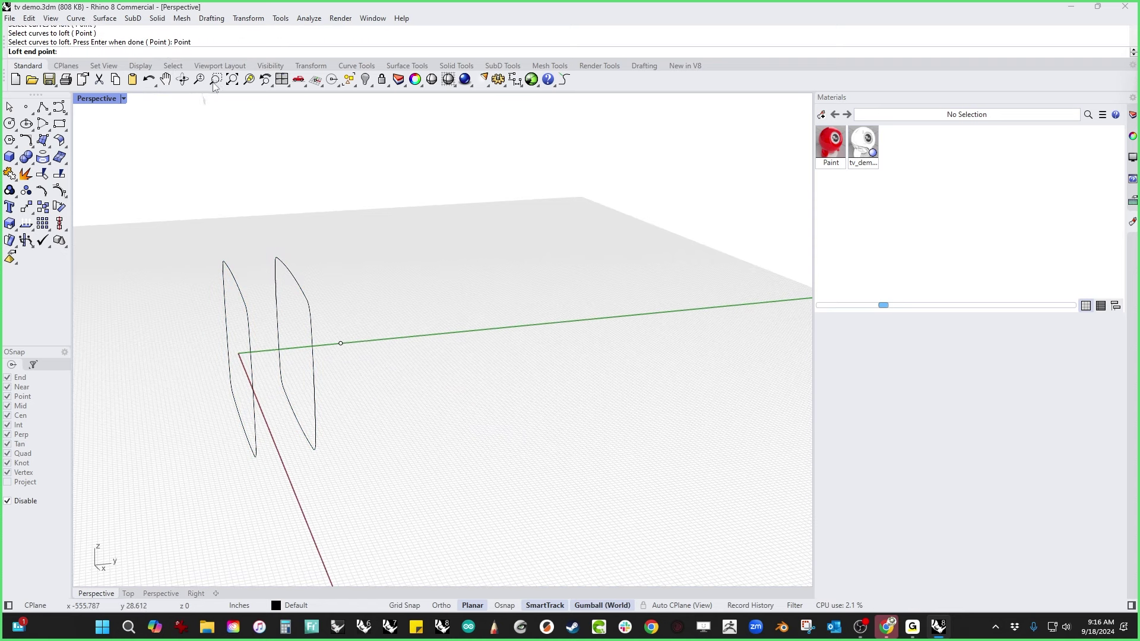
left_click(340, 343)
key("Return")
right_click_drag(524, 470, 436, 488)
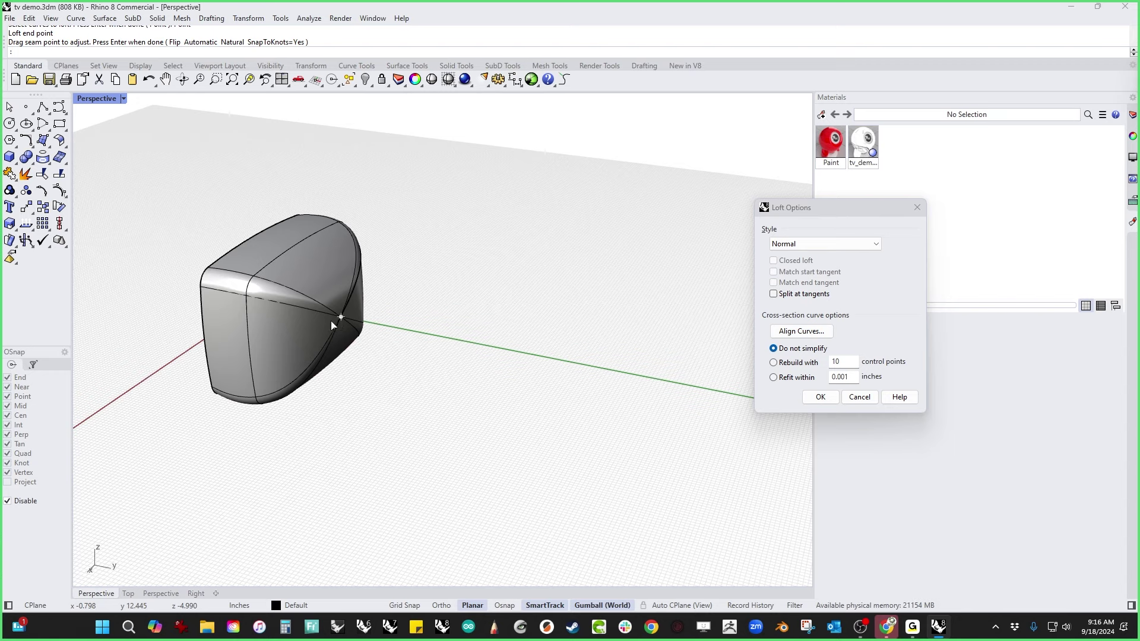
right_click_drag(332, 325, 457, 380)
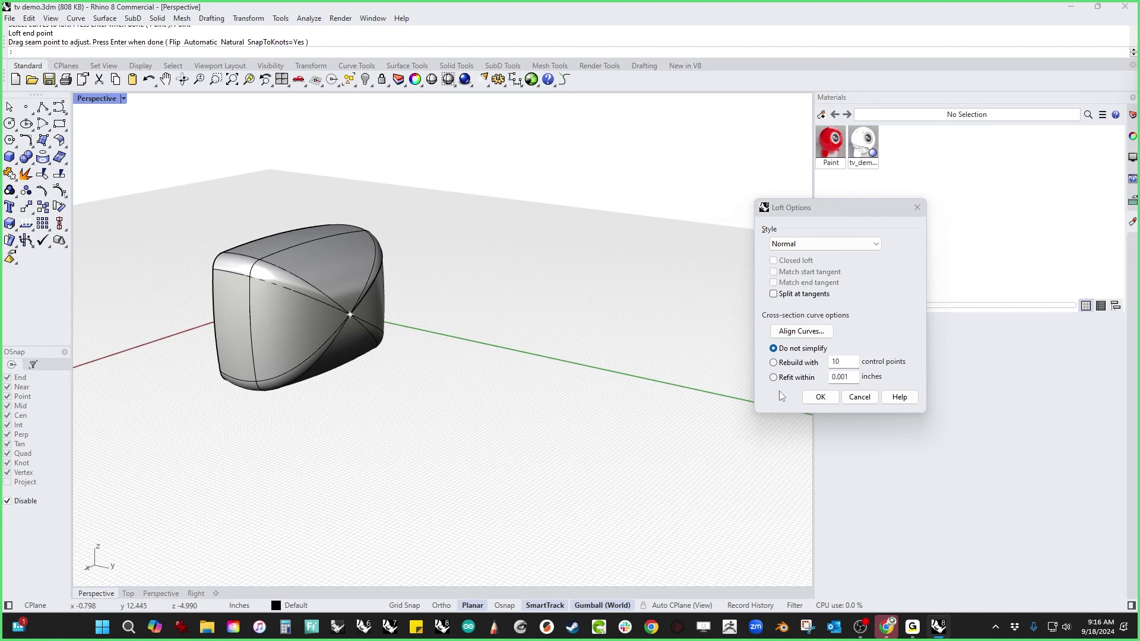
left_click(820, 397)
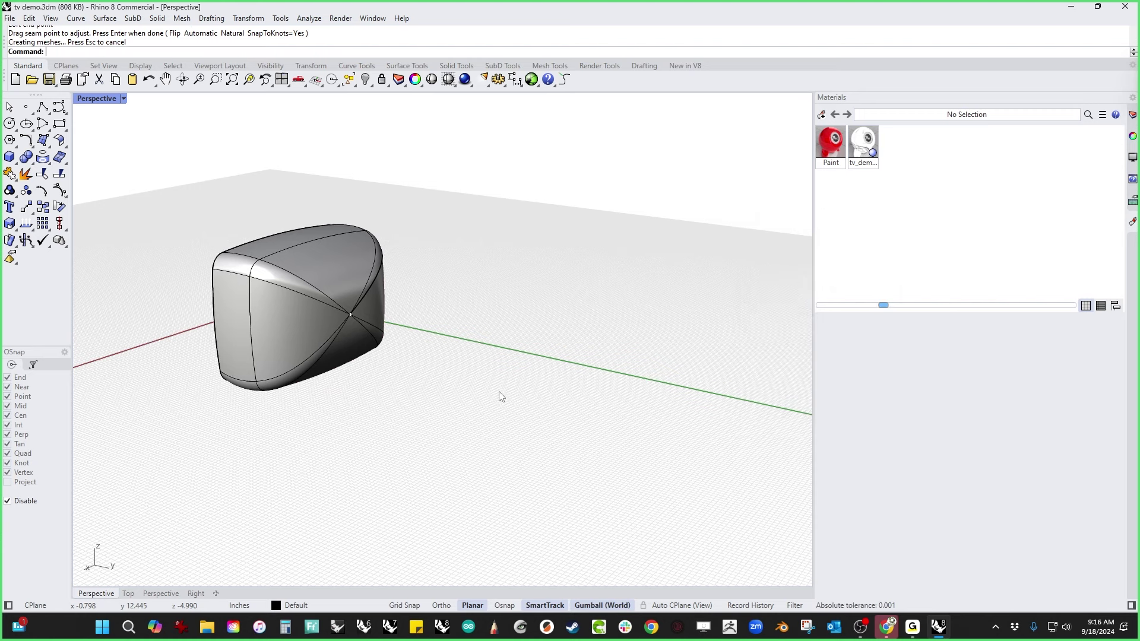
Step: Display the lofted surface's control points to examine their layout from the side and back, and hide them again
right_click_drag(501, 394, 306, 376)
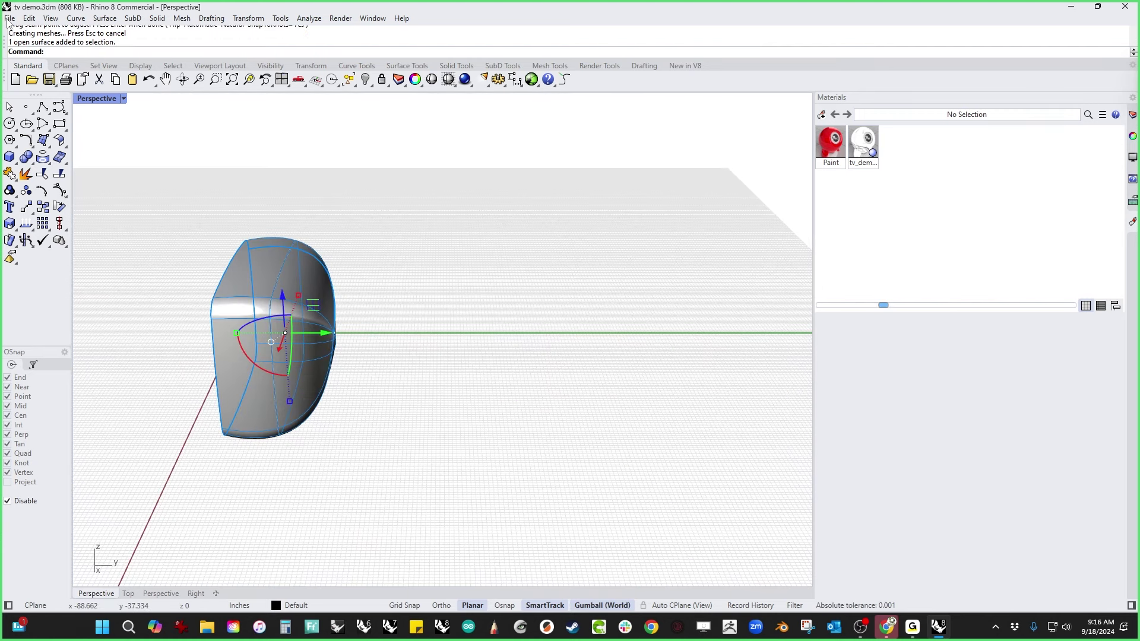
middle_click(418, 376)
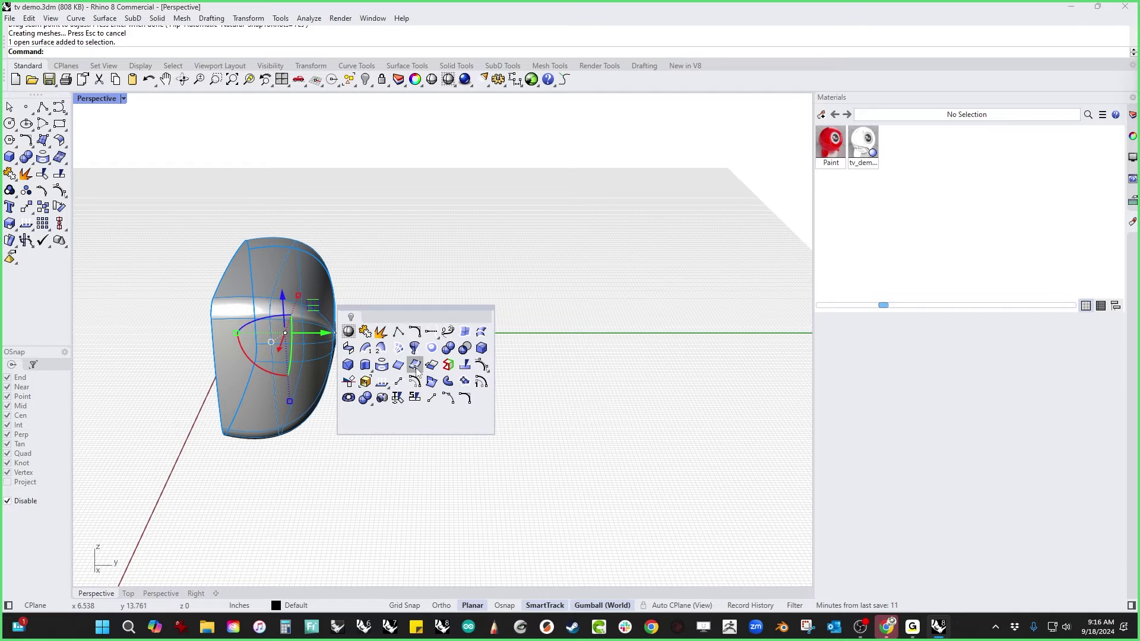
left_click(481, 365)
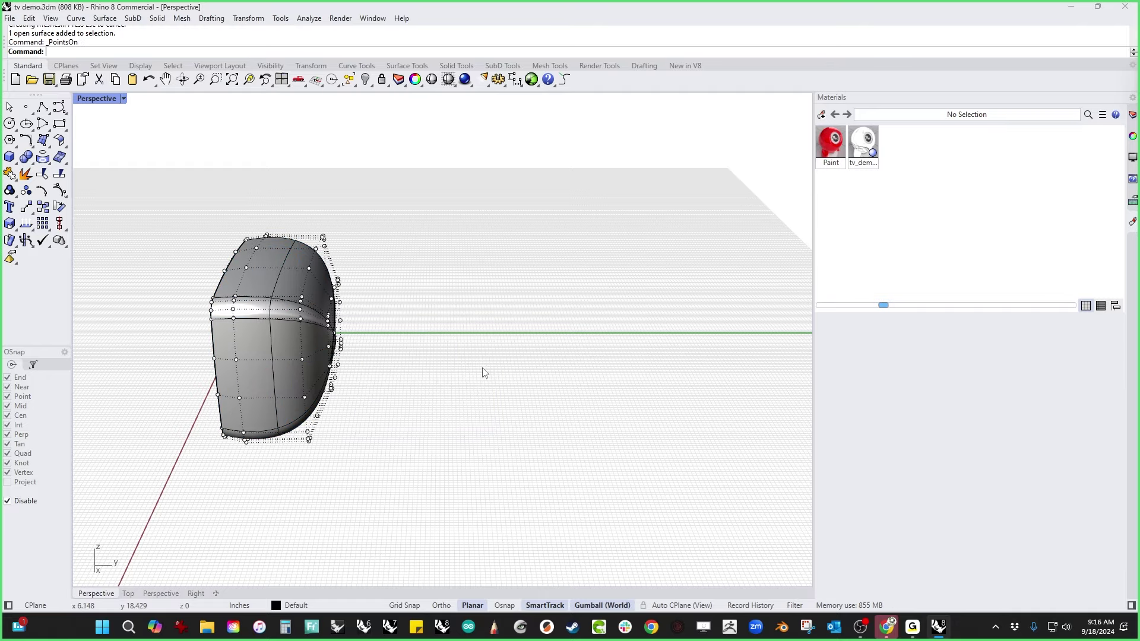
mouse_move(484, 372)
right_mouse_down()
mouse_move(511, 438)
mouse_move(407, 398)
mouse_move(432, 377)
mouse_move(578, 362)
mouse_move(511, 420)
mouse_move(376, 415)
mouse_move(340, 396)
mouse_move(351, 385)
right_mouse_up()
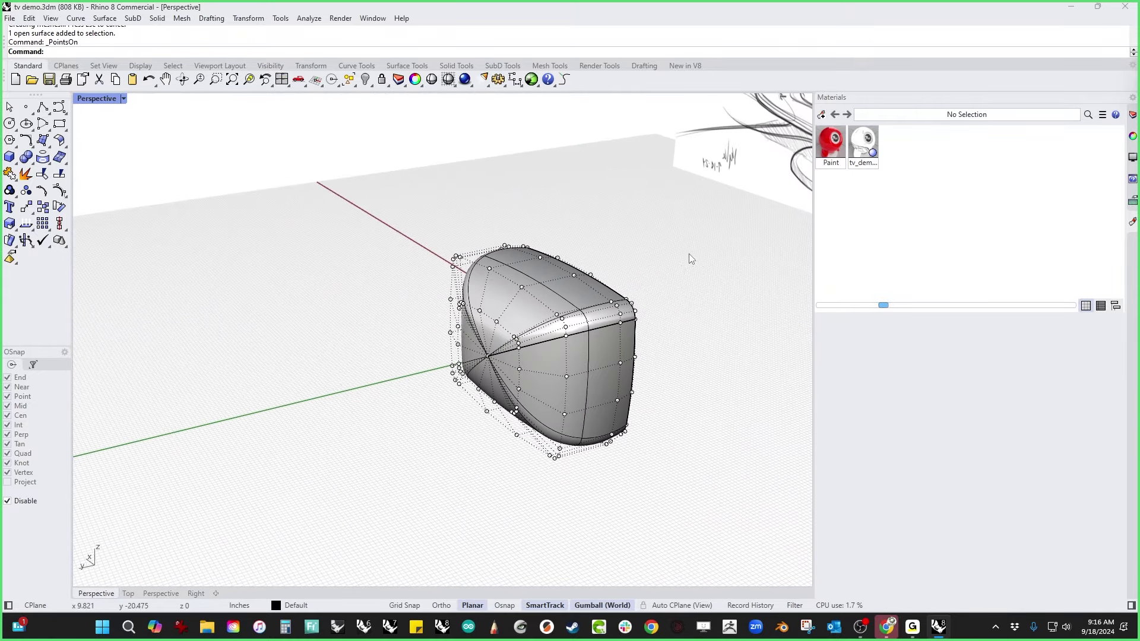
key("Escape")
Step: Assign the red Paint material to the lofted body and switch the Perspective viewport to Rendered display
left_click(835, 140)
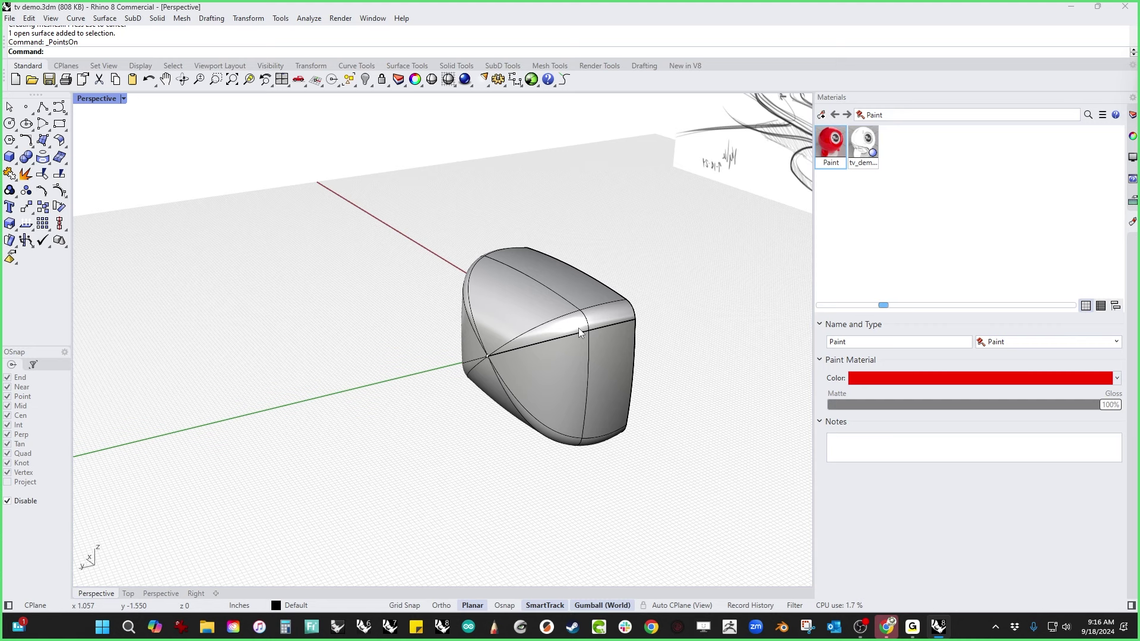
left_click_drag(830, 149, 596, 328)
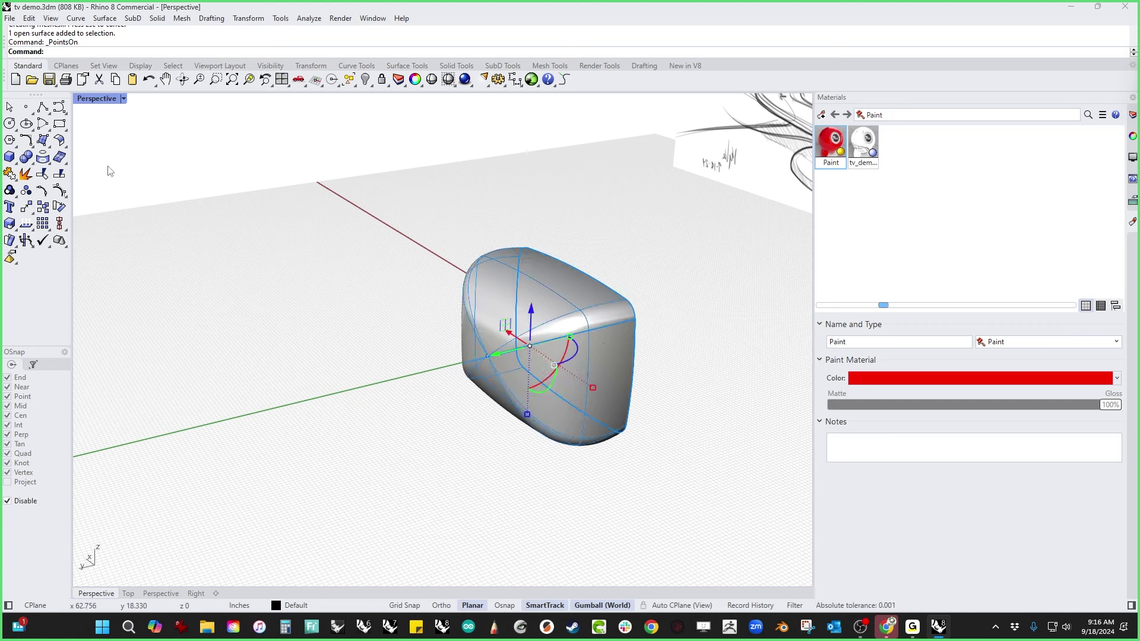
left_click(110, 100)
left_click(166, 130)
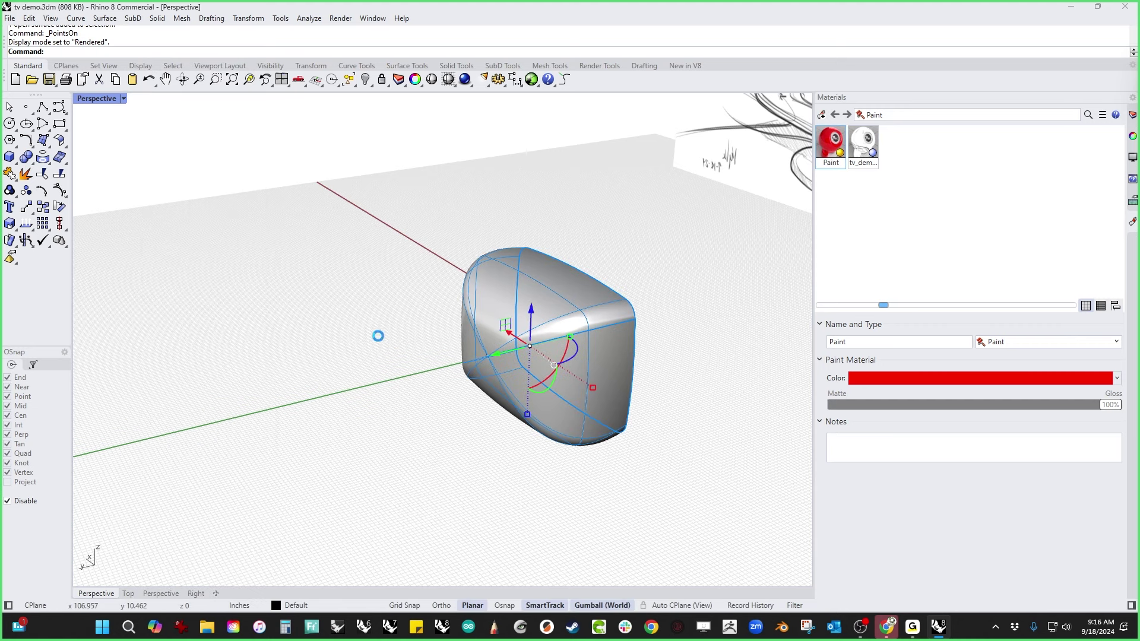
mouse_move(378, 336)
right_mouse_down()
mouse_move(410, 391)
mouse_move(480, 376)
right_mouse_up()
left_click(356, 468)
right_click_drag(439, 416, 398, 424)
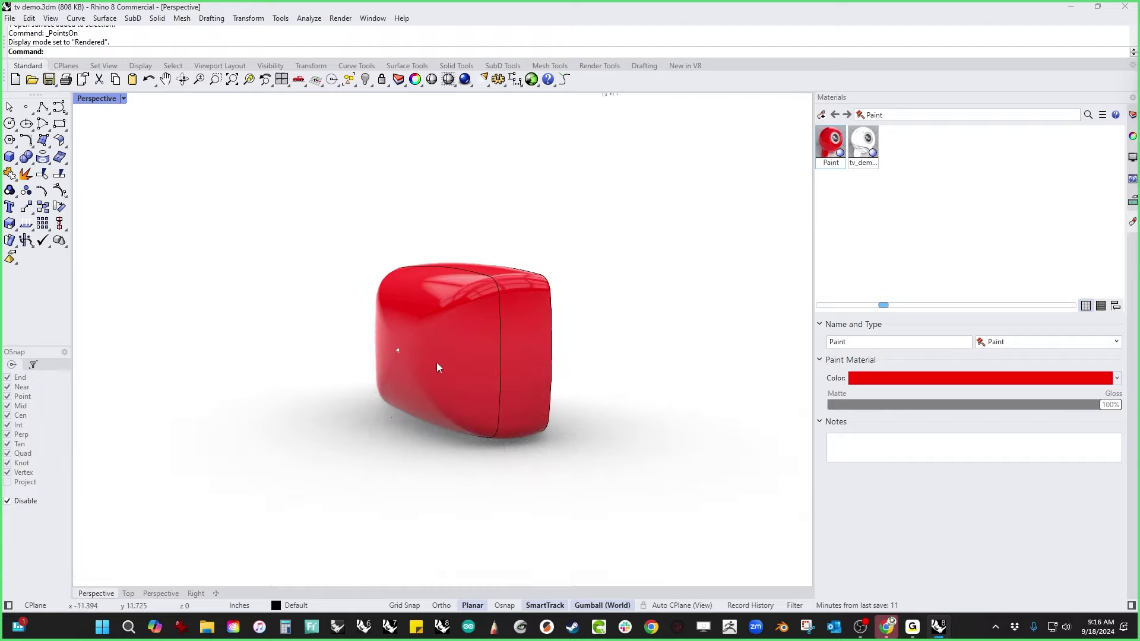
scroll(437, 362, "up", 4)
mouse_move(436, 362)
right_mouse_down()
mouse_move(551, 232)
mouse_move(551, 257)
mouse_move(499, 283)
mouse_move(483, 269)
mouse_move(465, 277)
mouse_move(471, 259)
mouse_move(554, 305)
mouse_move(571, 287)
mouse_move(585, 256)
mouse_move(570, 240)
mouse_move(577, 191)
mouse_move(522, 273)
mouse_move(468, 299)
mouse_move(453, 333)
mouse_move(552, 416)
mouse_move(658, 258)
mouse_move(606, 229)
mouse_move(596, 171)
mouse_move(571, 173)
mouse_move(505, 218)
mouse_move(473, 255)
mouse_move(453, 311)
mouse_move(473, 336)
mouse_move(462, 357)
mouse_move(575, 364)
mouse_move(630, 344)
mouse_move(682, 296)
mouse_move(675, 338)
mouse_move(646, 360)
mouse_move(529, 374)
right_mouse_up()
Step: Set the Perspective viewport back to Shaded display and deselect the lofted body
left_click(610, 389)
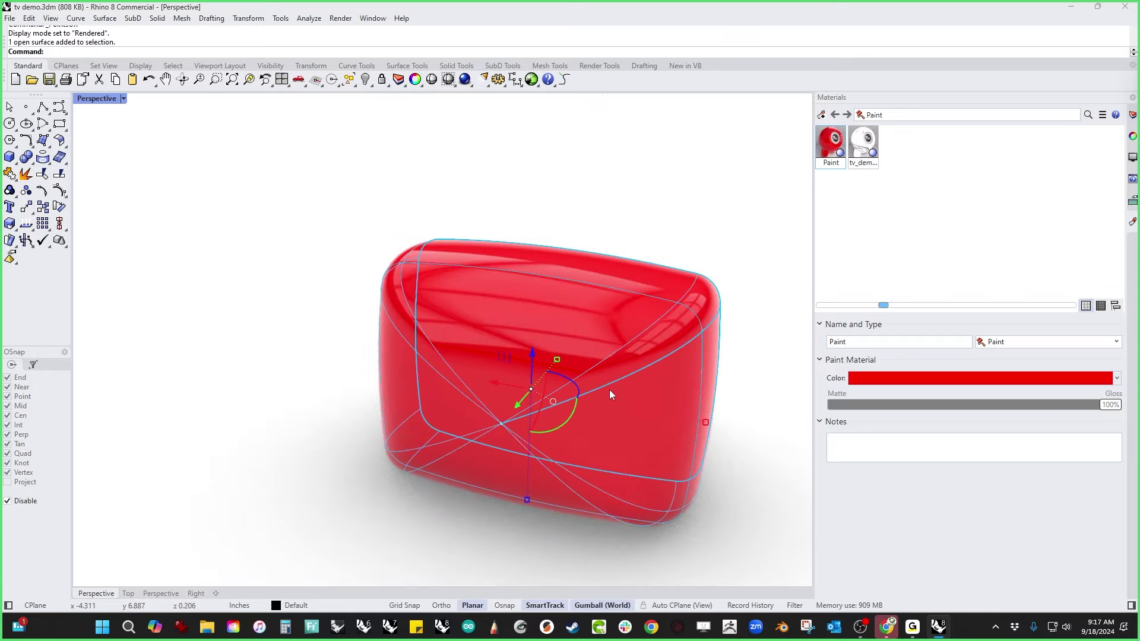
right_click_drag(308, 349, 383, 357)
right_click_drag(286, 412, 301, 352, "shift")
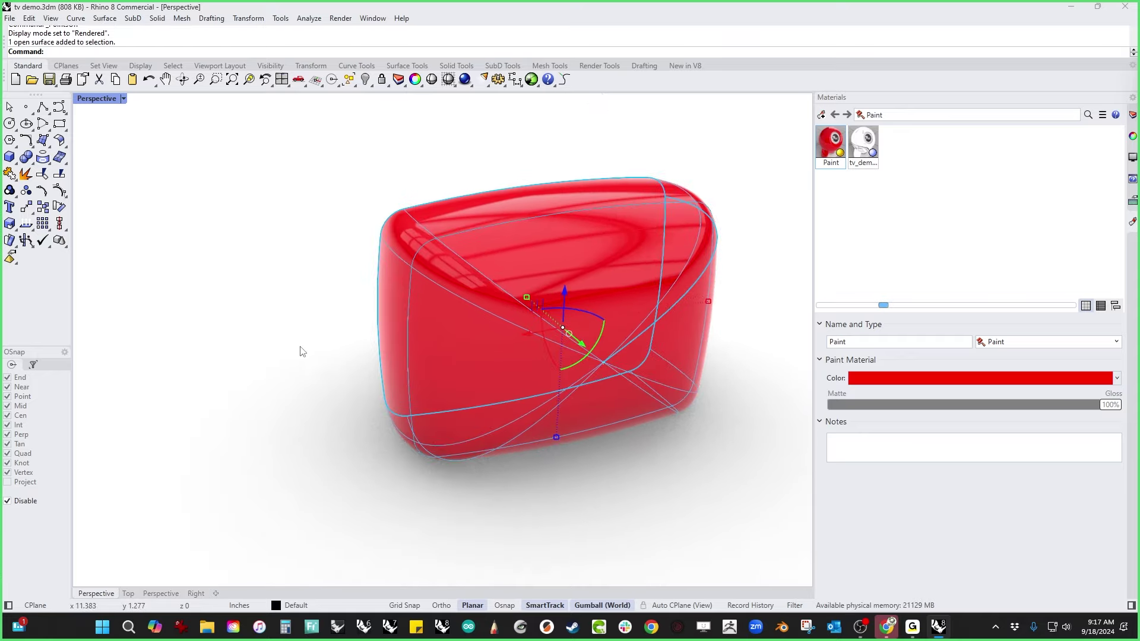
left_click(97, 99)
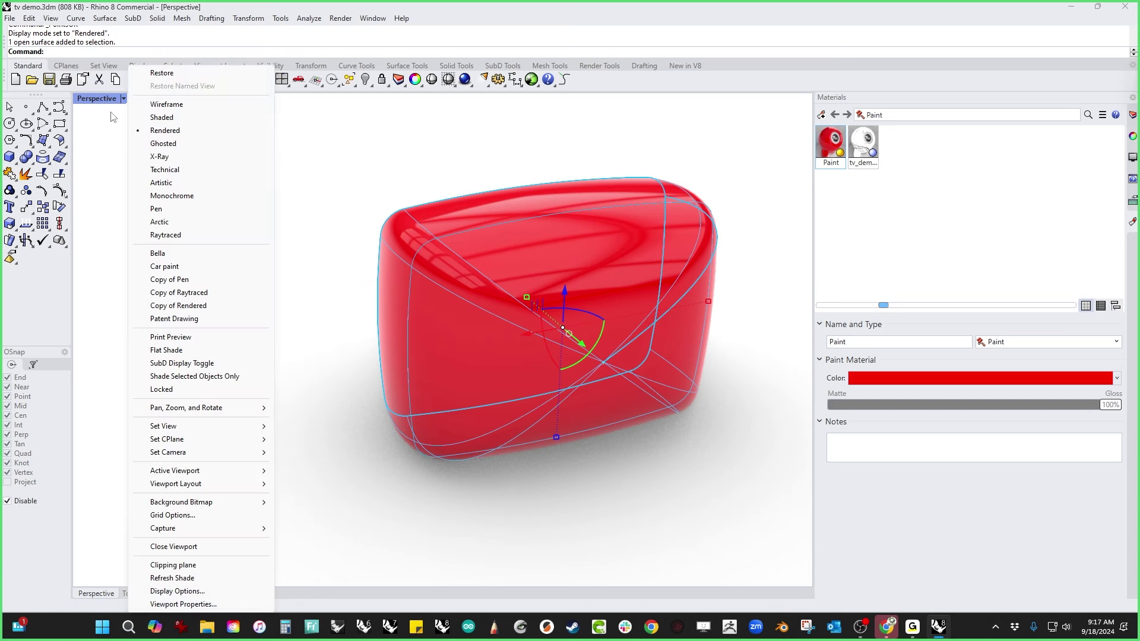
left_click(156, 118)
mouse_move(395, 305)
right_mouse_down("shift")
mouse_move(370, 440)
mouse_move(483, 417)
right_mouse_up("shift")
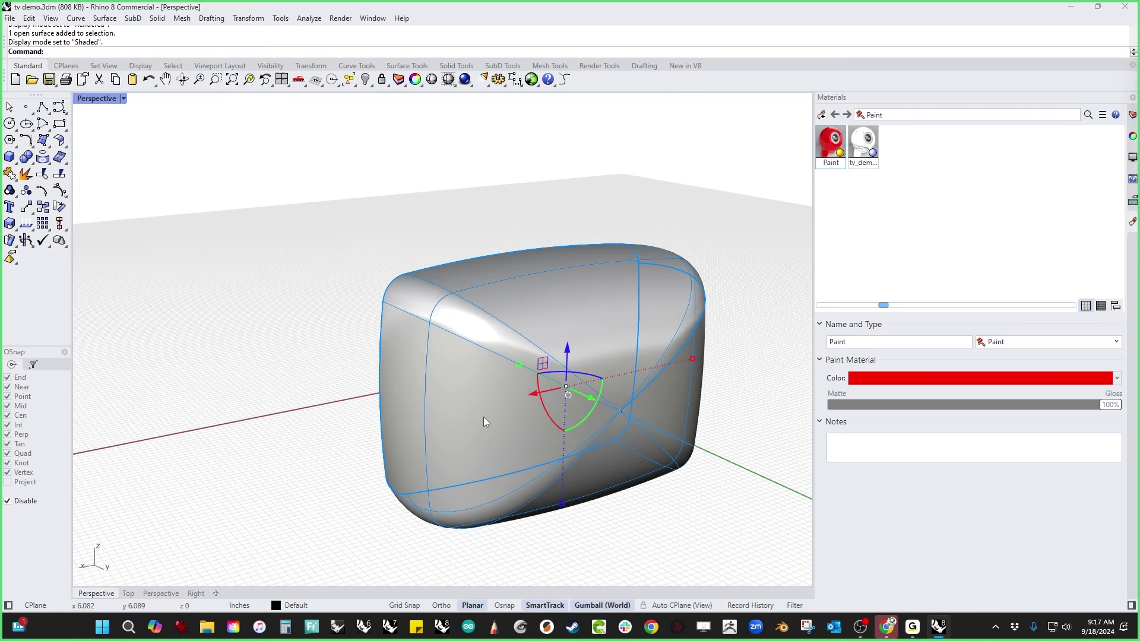
middle_click(310, 387)
left_click(168, 334)
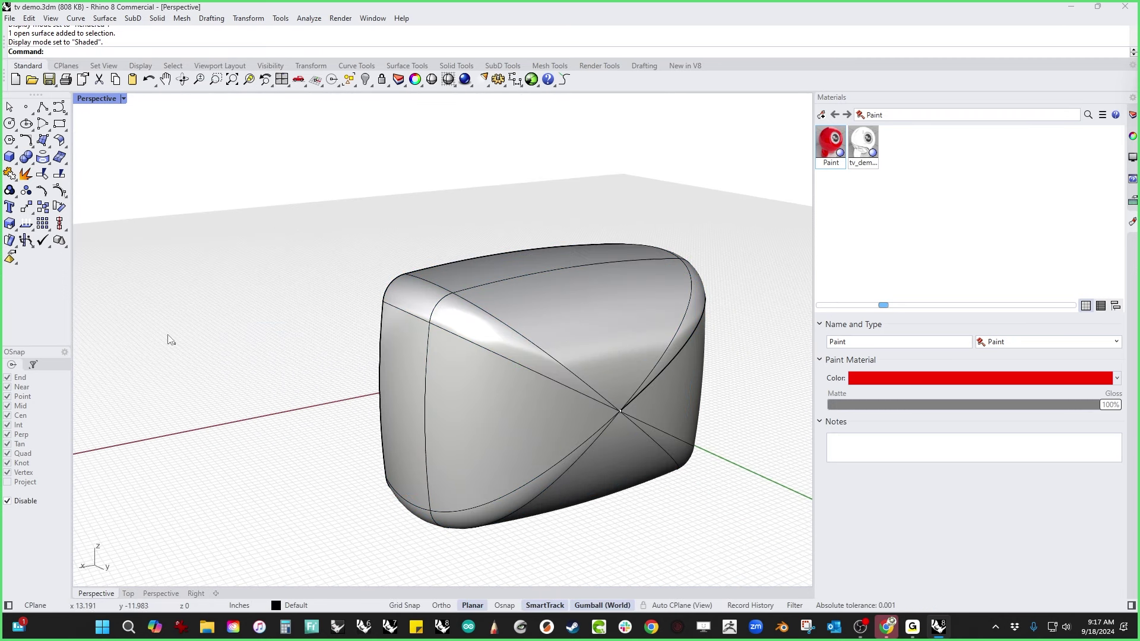
Step: Turn on the control points of the lofted TV body
left_click(60, 191)
left_click(582, 442)
right_click(591, 443)
right_click_drag(310, 369, 341, 331, "shift")
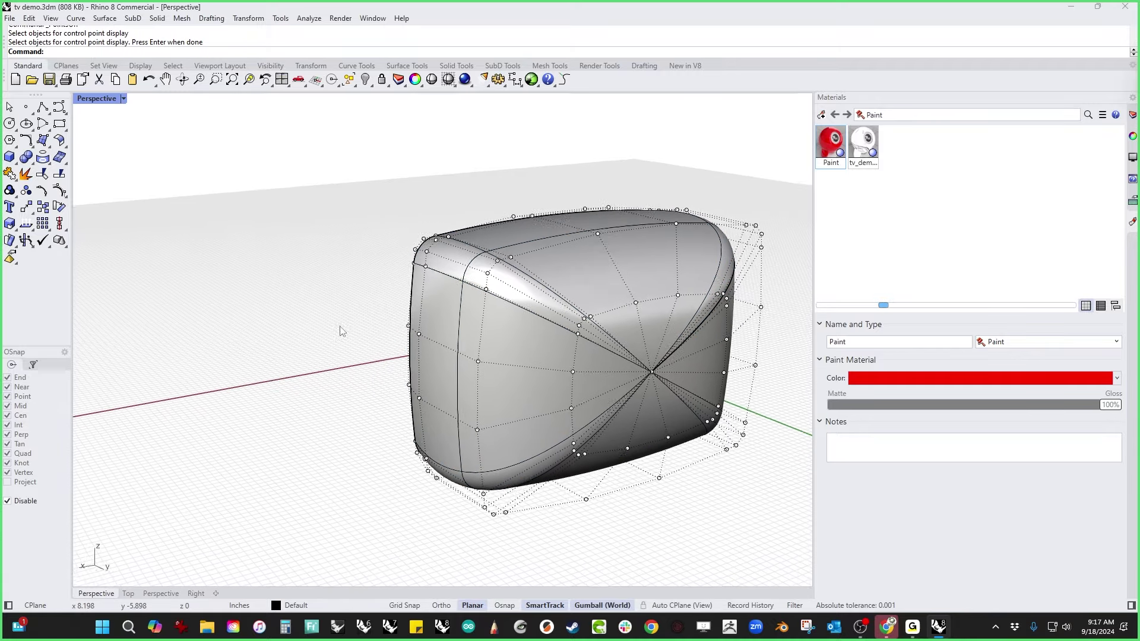
right_click_drag(243, 313, 324, 369)
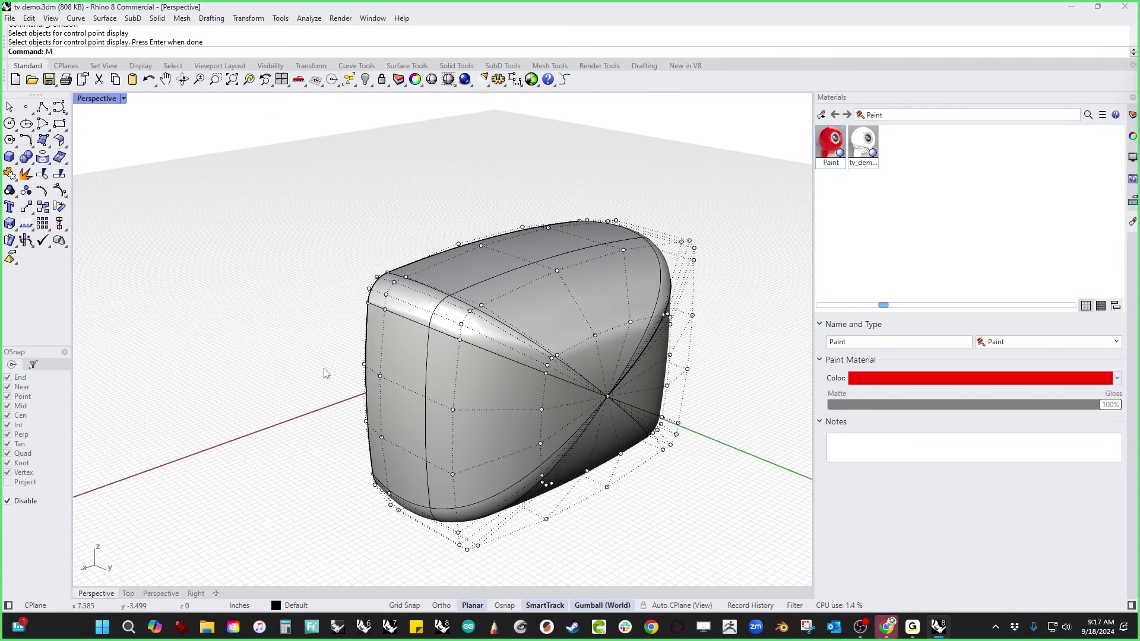
Step: Open the MoveUVN controls and place them clear of the TV body
type("veUVN")
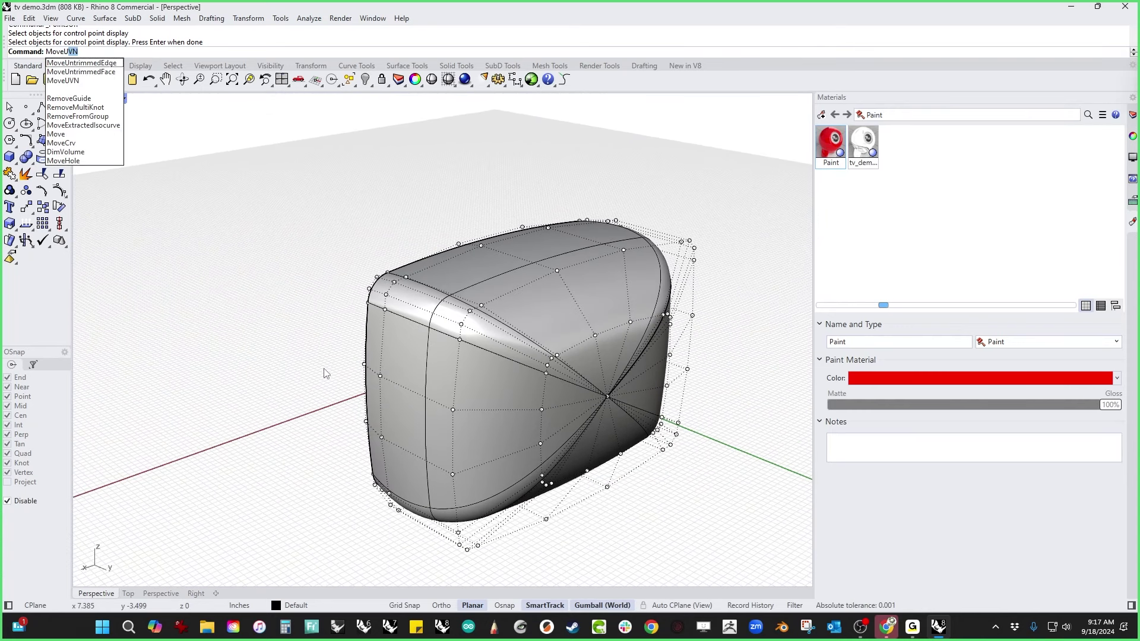
key("Return")
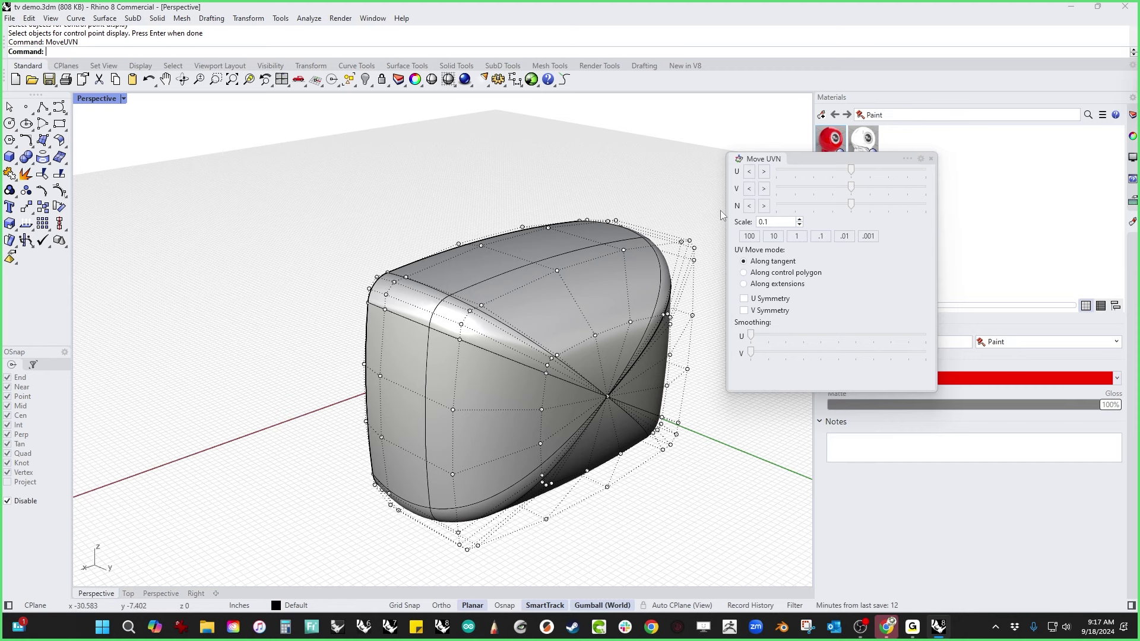
left_click_drag(811, 162, 195, 134)
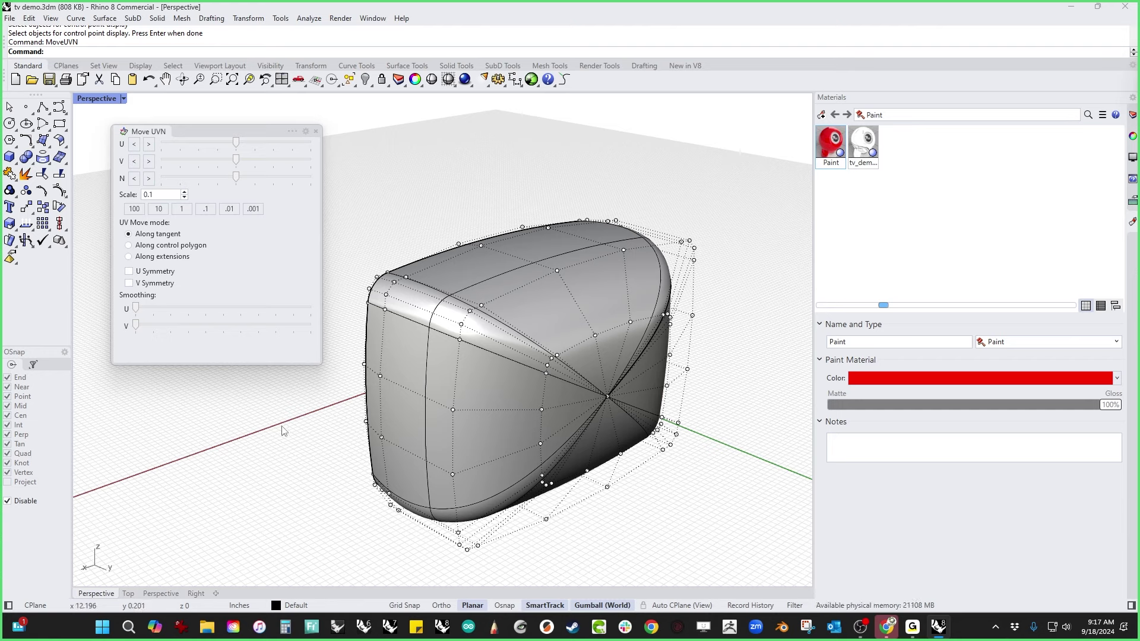
Step: Select the ring of control points nearest the body's rear point with SelV and smooth it in the V direction
left_click(546, 374)
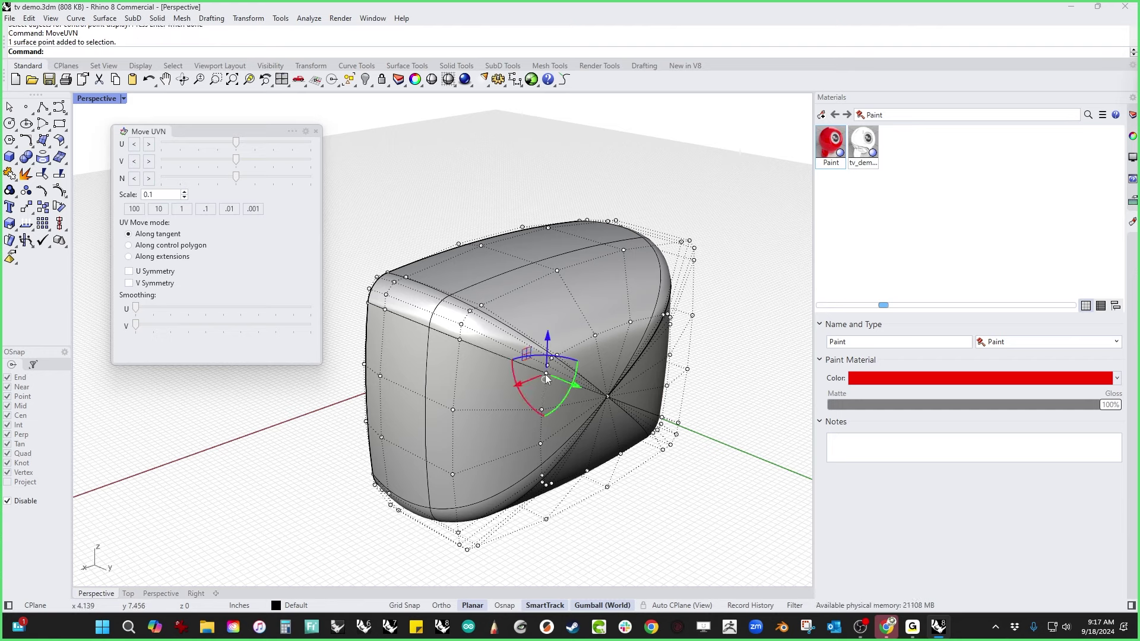
type("Sel")
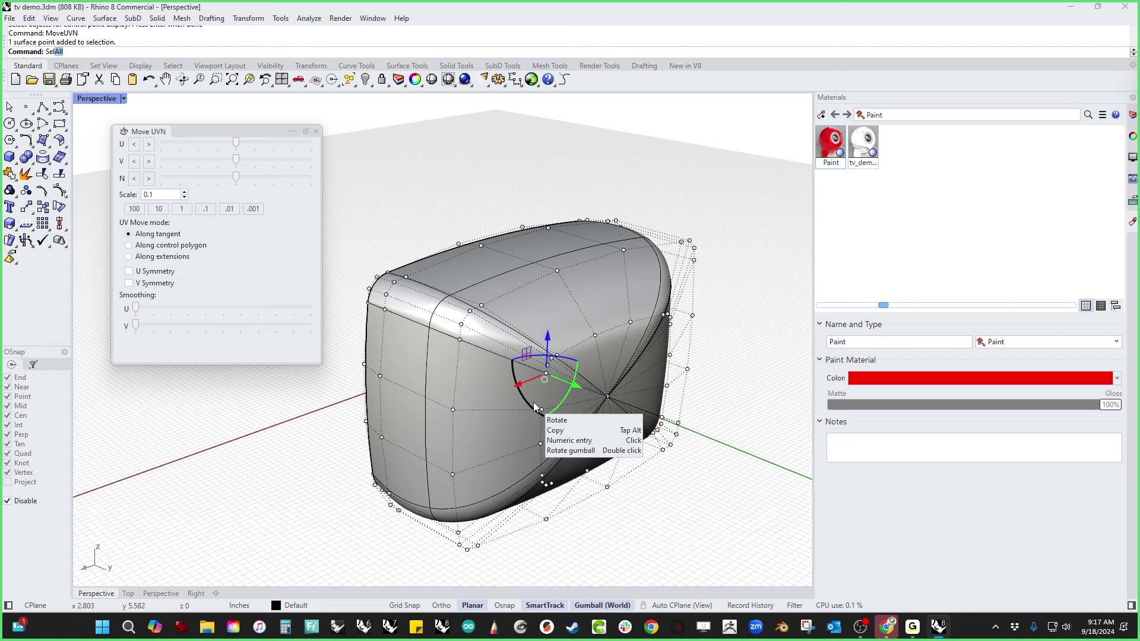
type("V")
key("Return")
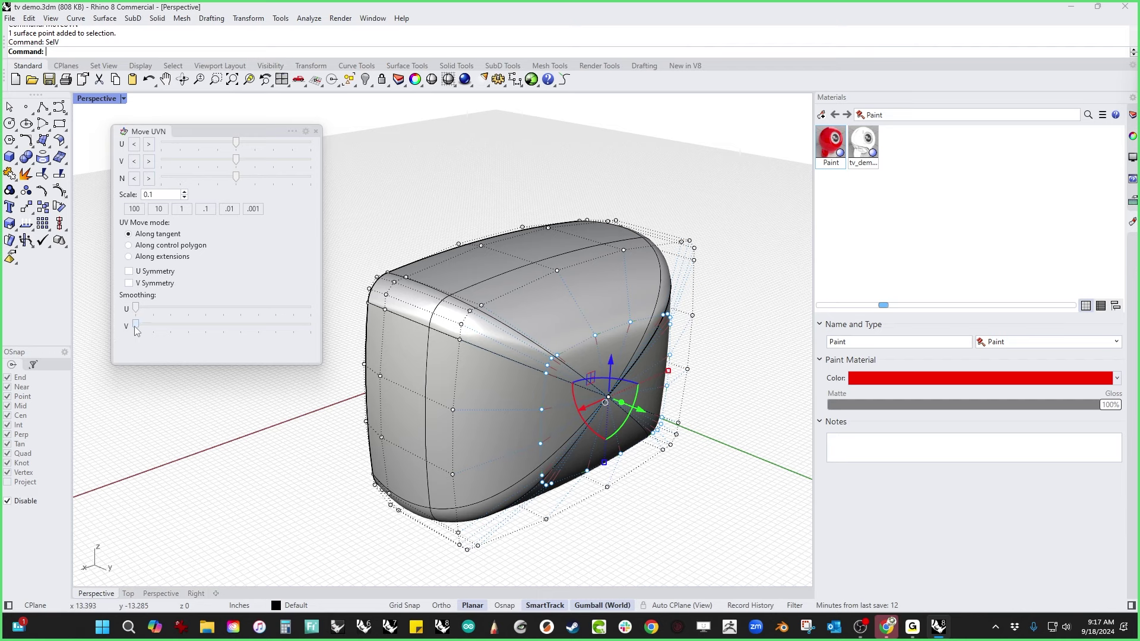
left_click_drag(134, 326, 142, 329)
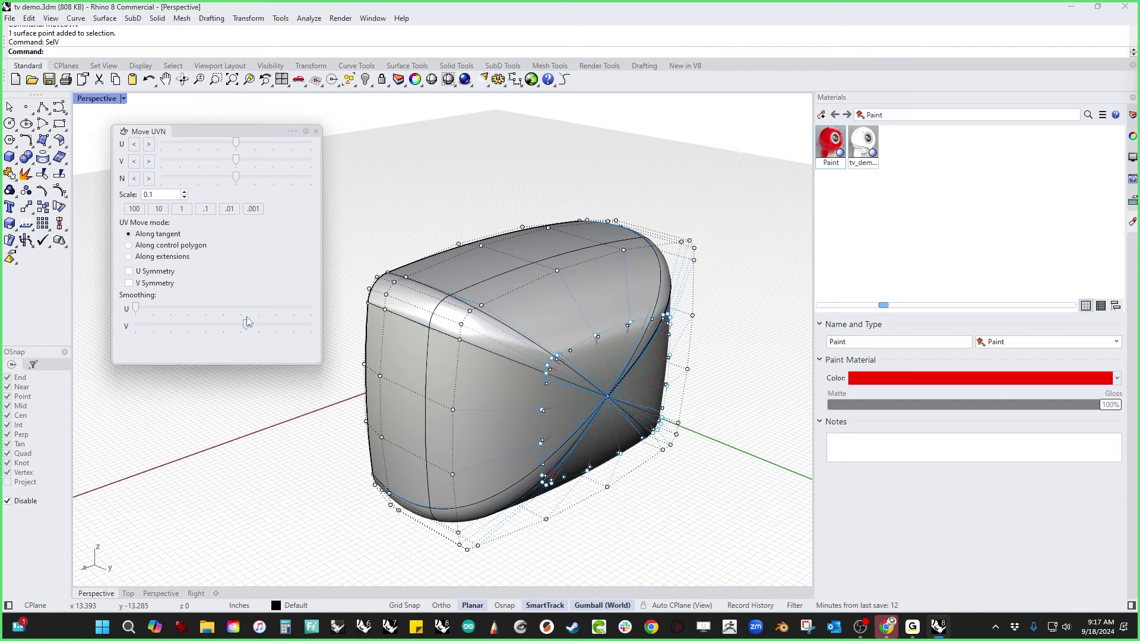
left_click_drag(263, 324, 283, 325)
mouse_move(359, 503)
right_mouse_down()
mouse_move(367, 382)
mouse_move(343, 512)
right_mouse_up()
left_click(342, 511)
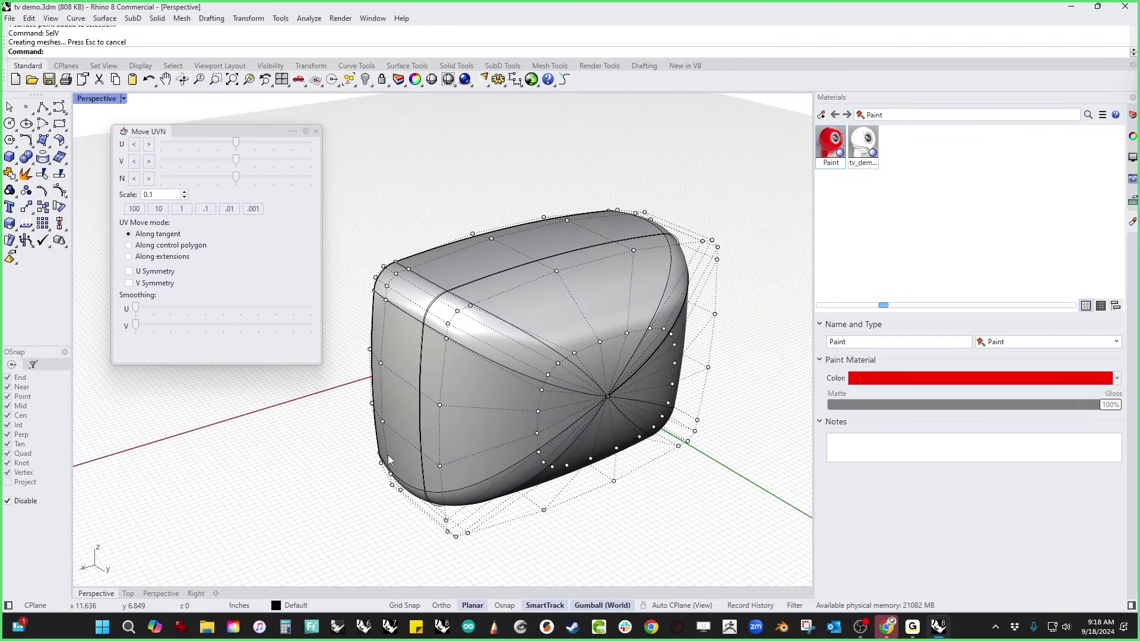
Step: Select the next control-point ring outward with SelV and smooth it in the V direction
left_click(447, 339)
type("SelV")
key("Return")
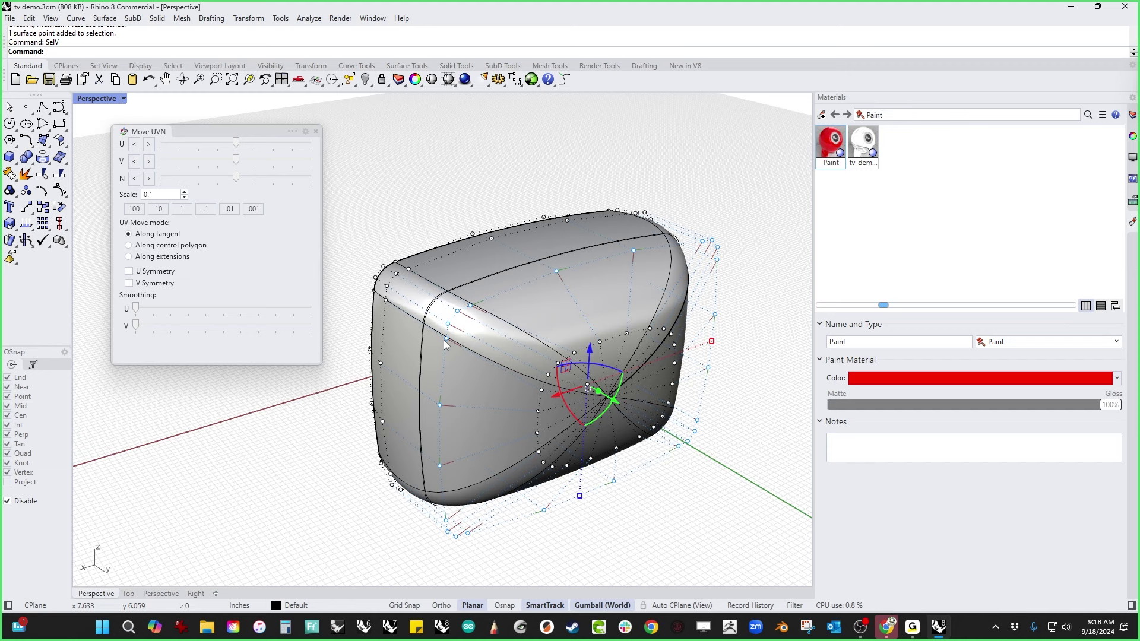
left_click_drag(135, 325, 254, 343)
right_click_drag(298, 458, 317, 480)
Step: Select the control-point ring just behind the front opening with SelV and smooth it in the V direction
left_click(390, 321)
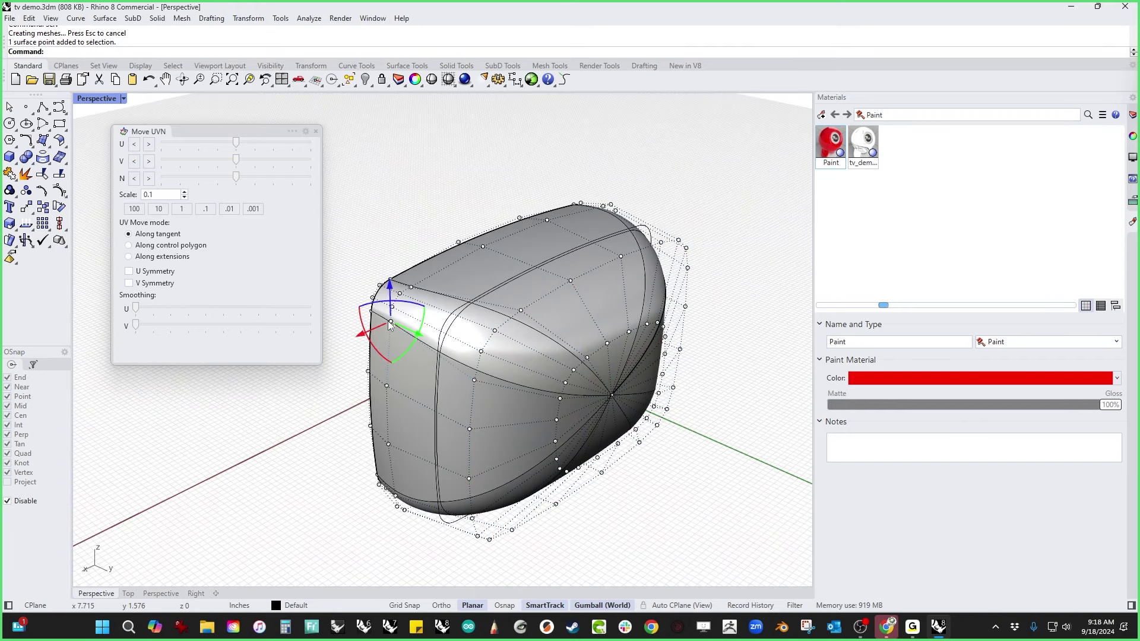
type("SelV")
key("Return")
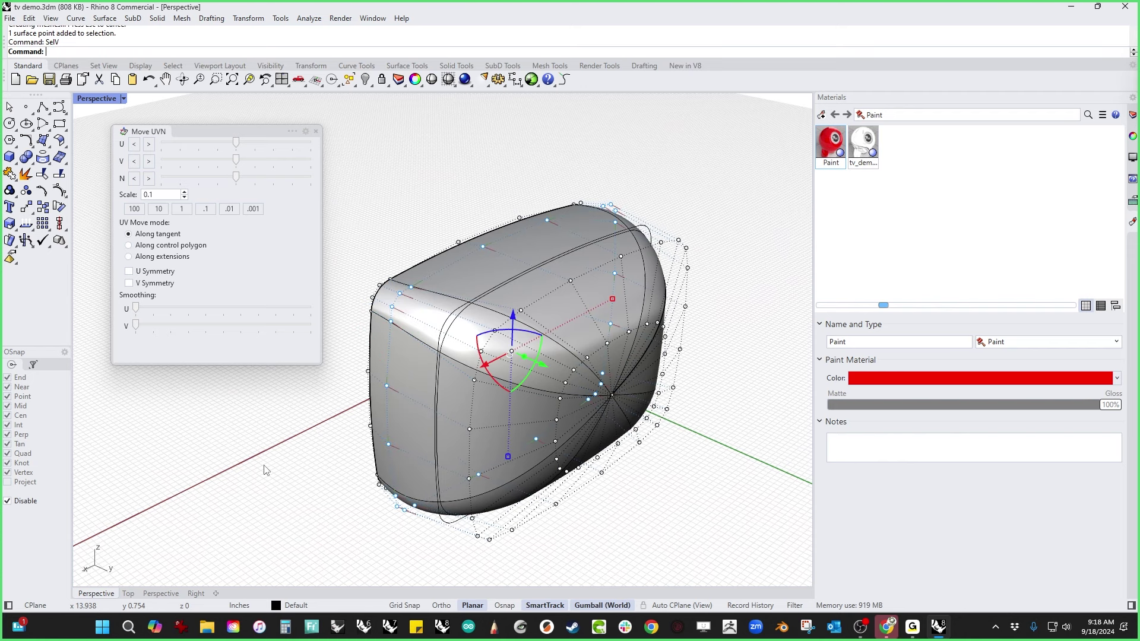
left_click_drag(136, 325, 194, 318)
right_click_drag(332, 438, 268, 441)
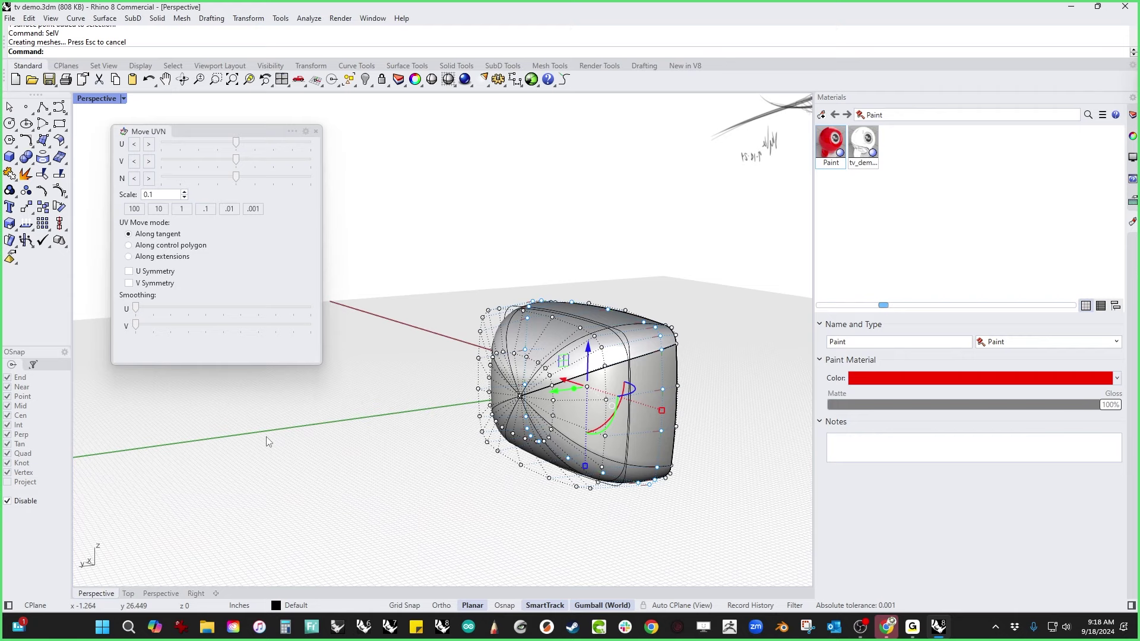
Step: Close the MoveUVN controls, set the Perspective viewport to Rendered display, turn off the control points and inspect the smoothed body
left_click(316, 131)
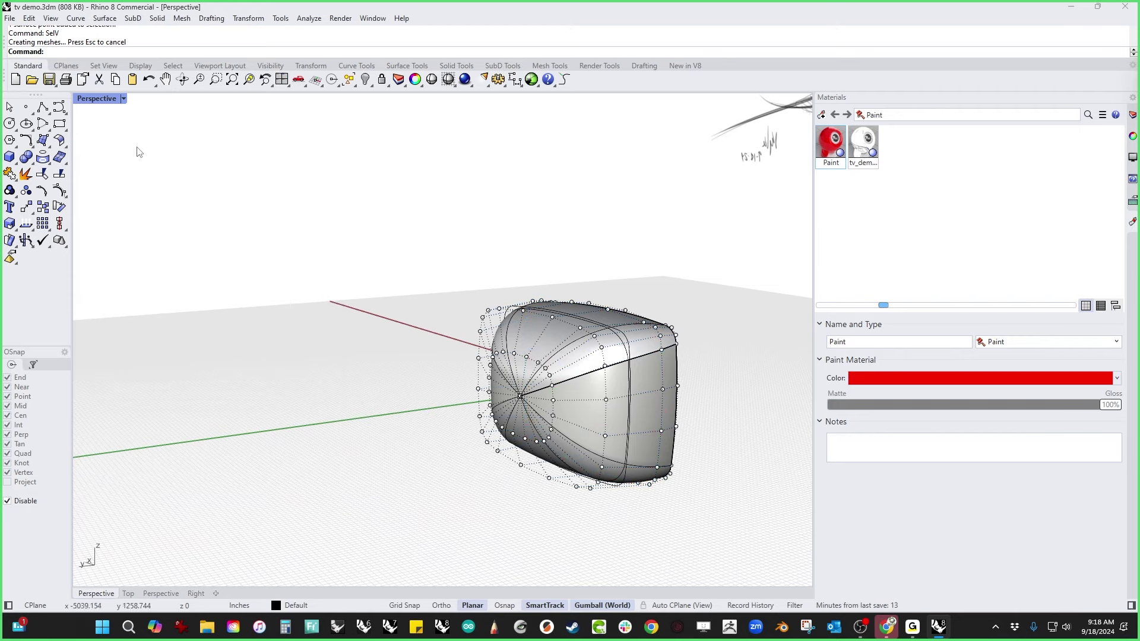
left_click(102, 105)
left_click(152, 131)
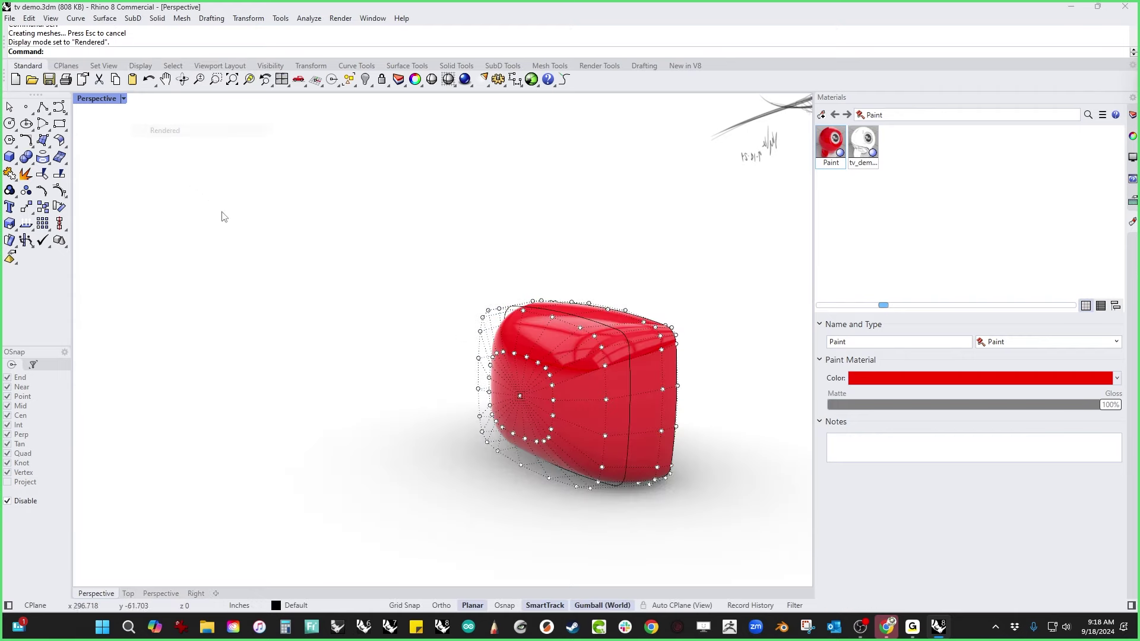
right_click_drag(320, 338, 321, 341)
key("Escape")
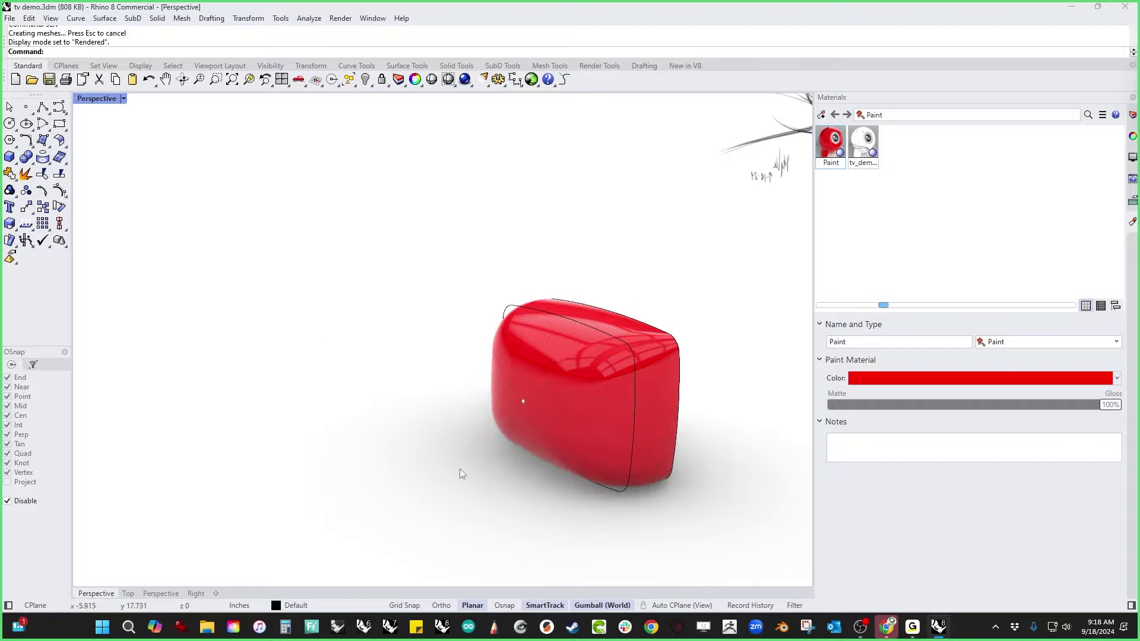
mouse_move(464, 470)
right_mouse_down()
mouse_move(509, 387)
mouse_move(542, 374)
mouse_move(555, 311)
mouse_move(538, 375)
mouse_move(508, 387)
right_mouse_up()
mouse_move(582, 405)
right_mouse_down()
mouse_move(590, 297)
mouse_move(541, 432)
mouse_move(340, 438)
mouse_move(319, 458)
right_mouse_up()
scroll(395, 407, "up", 3)
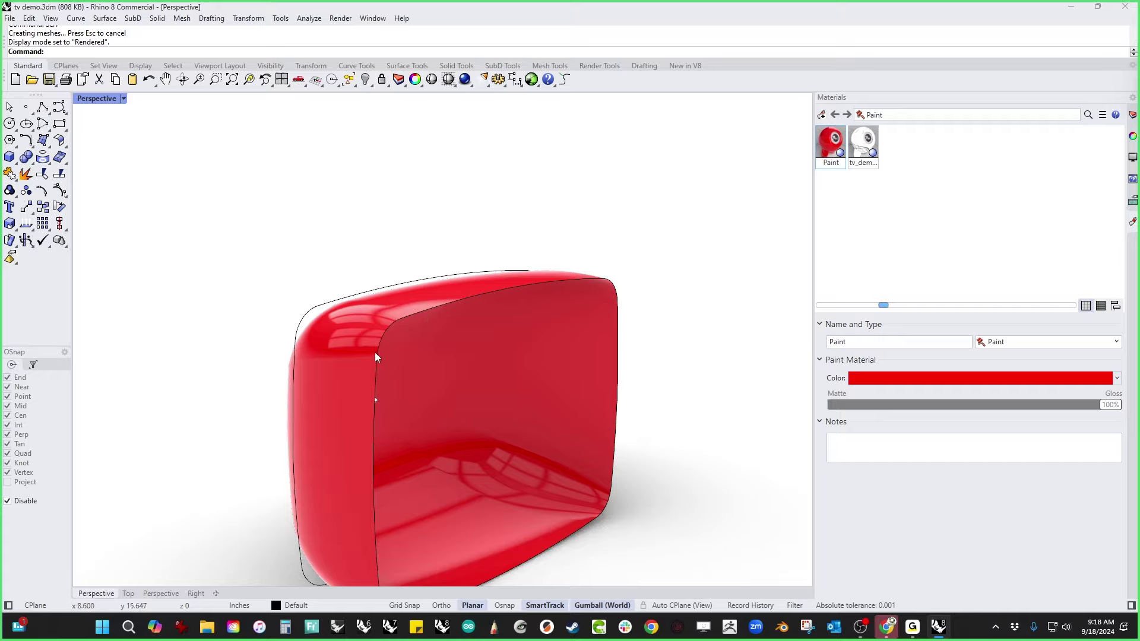
scroll(414, 374, "down", 4)
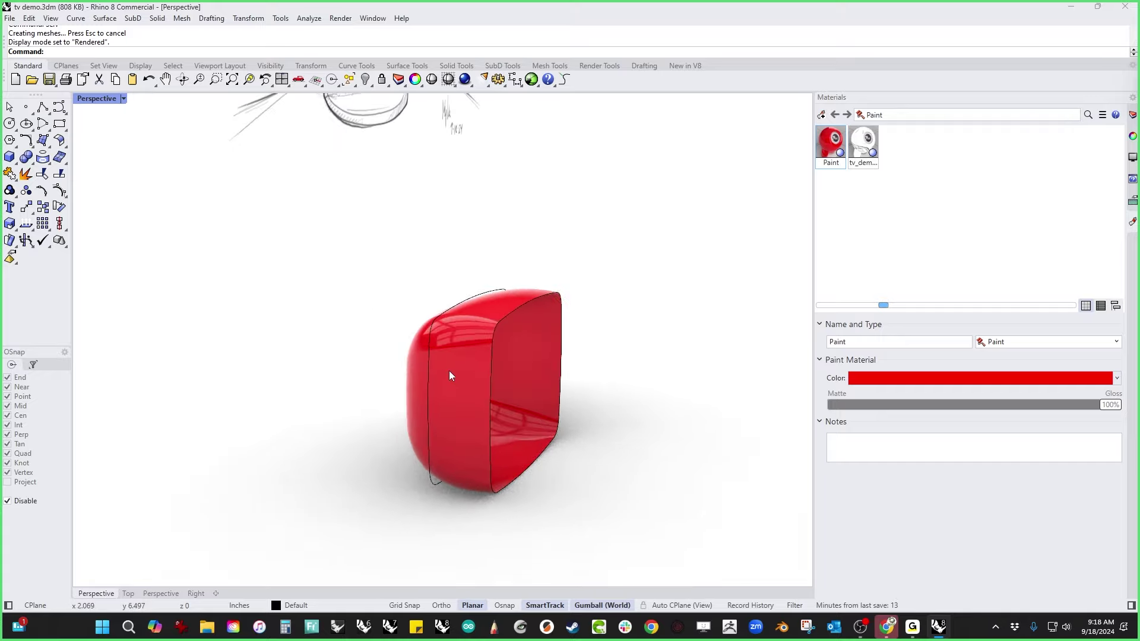
right_click_drag(467, 378, 365, 351)
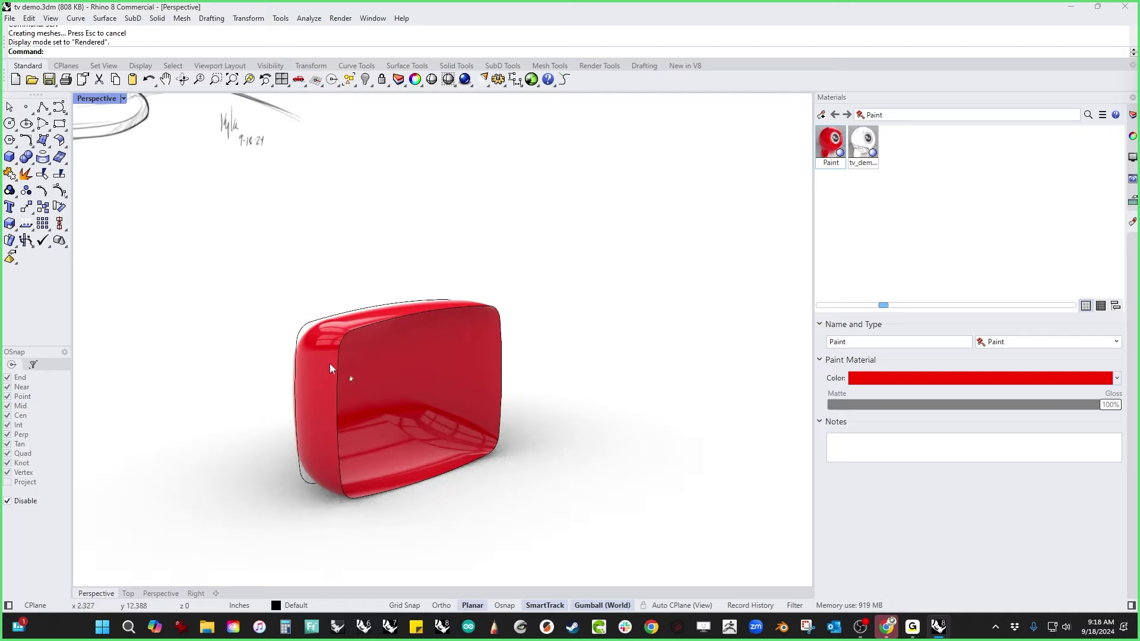
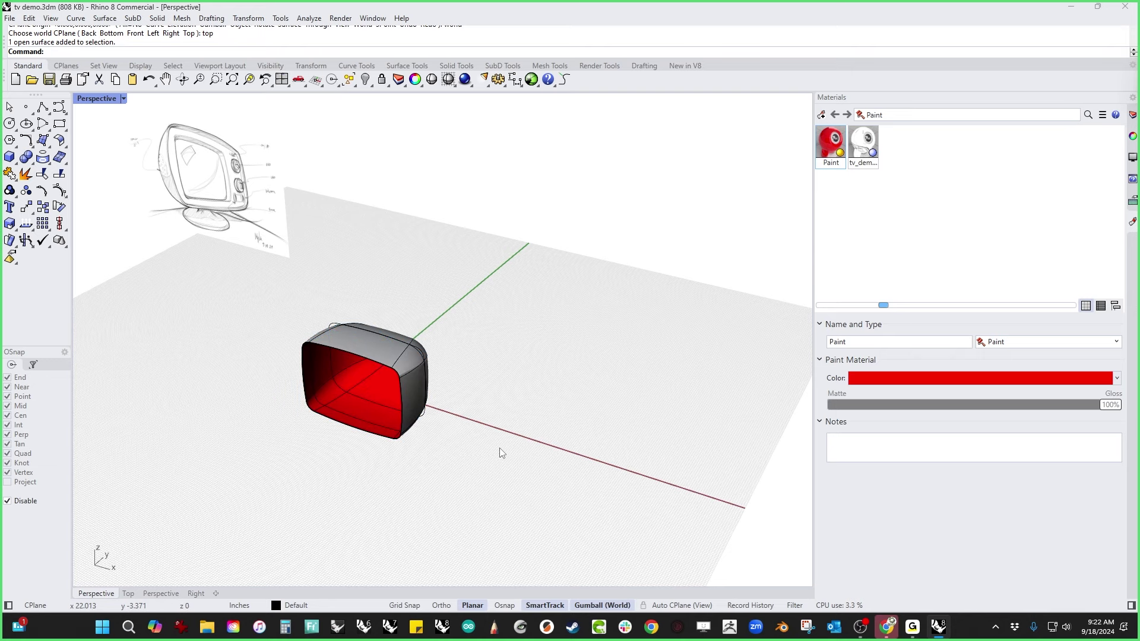
Step: Isolate the rounded outline curve around the TV body by inverting its selection and hiding all other objects
right_click_drag(390, 405, 418, 413)
left_click(446, 360)
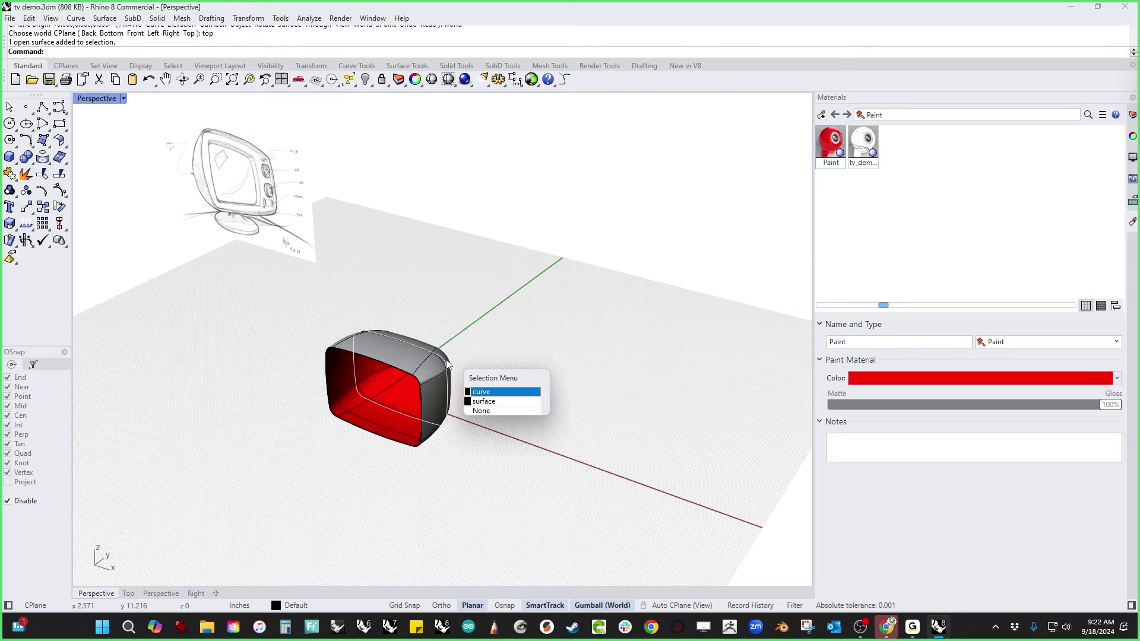
key("Return")
key("ctrl+i")
key("ctrl+h")
right_click_drag(448, 365, 553, 332)
right_click_drag(333, 404, 493, 301, "shift")
scroll(244, 406, "up", 6)
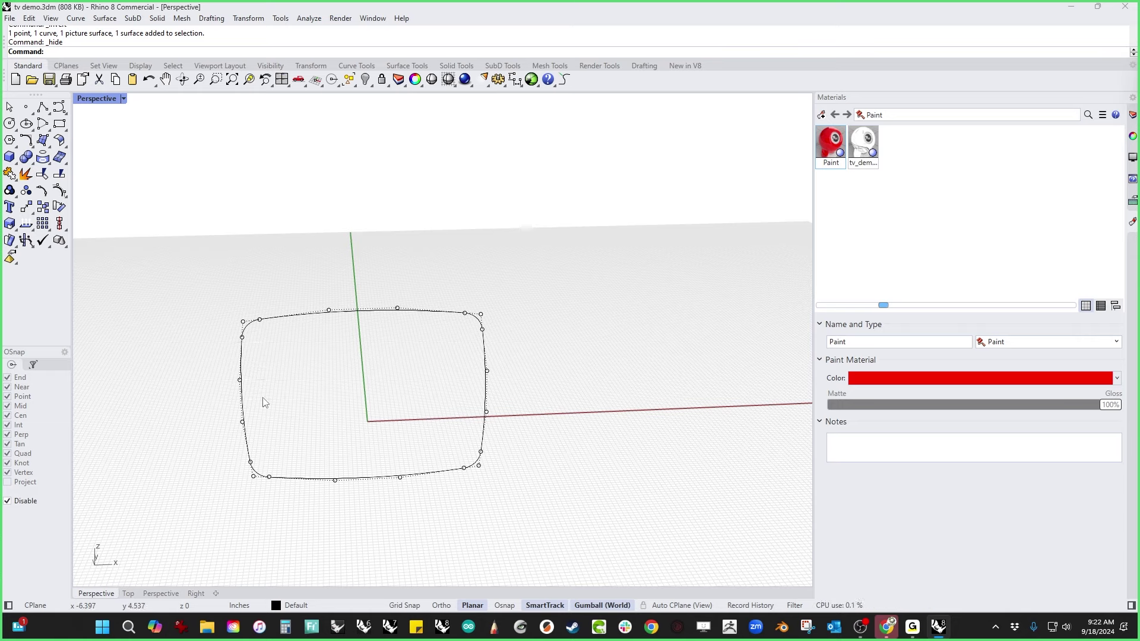
Step: Select all control points of the outline curve with SelPt to check their number, and turn the points off
type("Ex")
key("BackSpace")
type("SelPt")
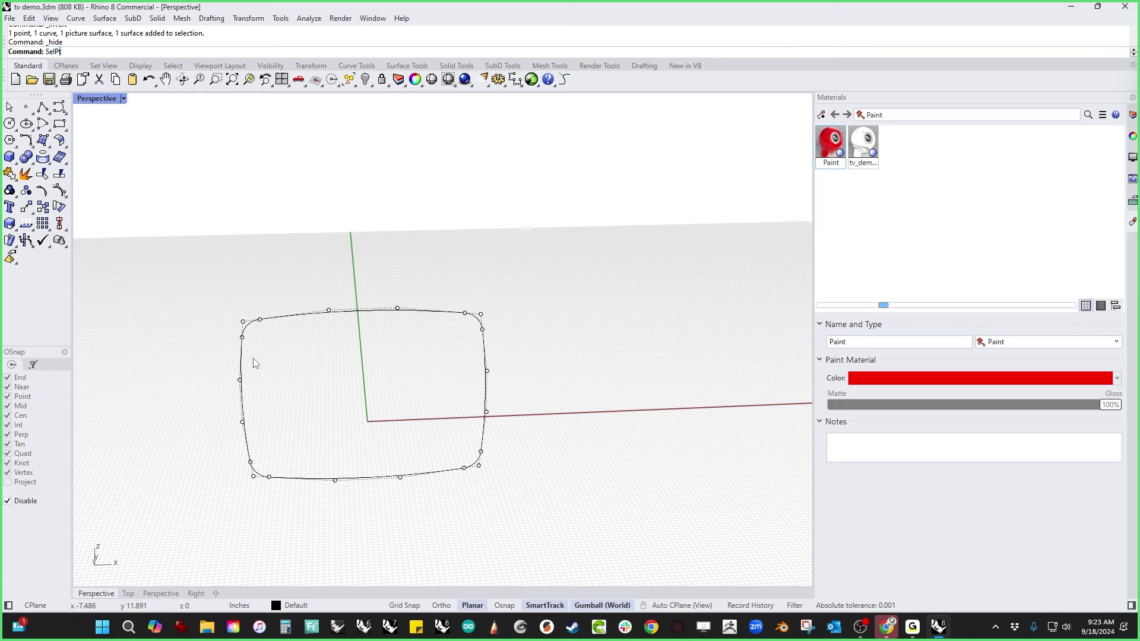
key("Return")
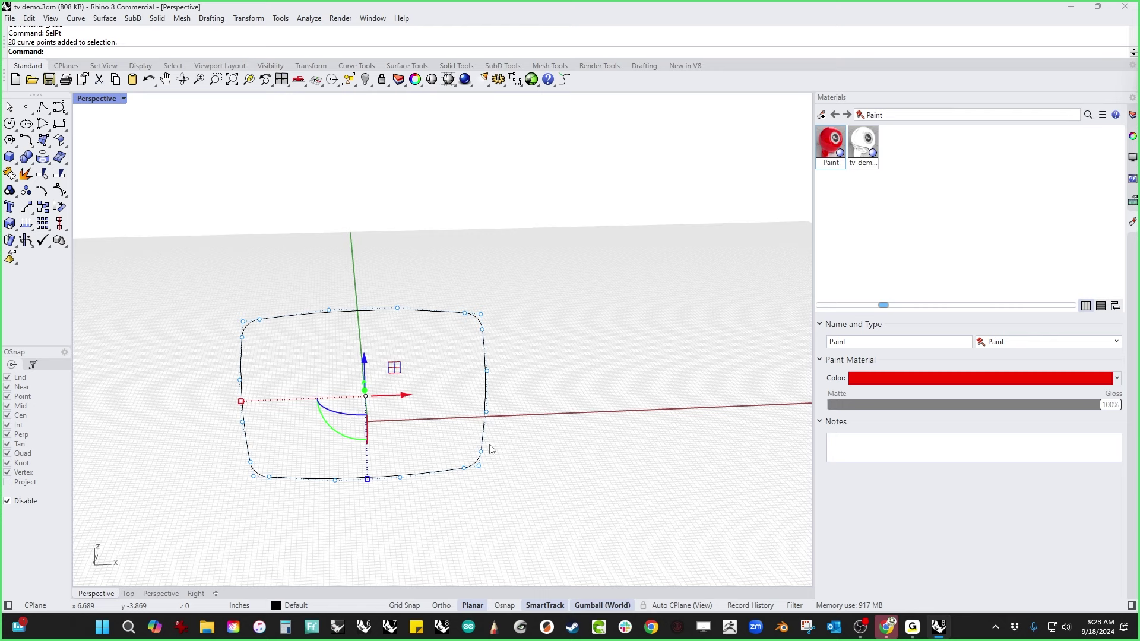
key("Escape")
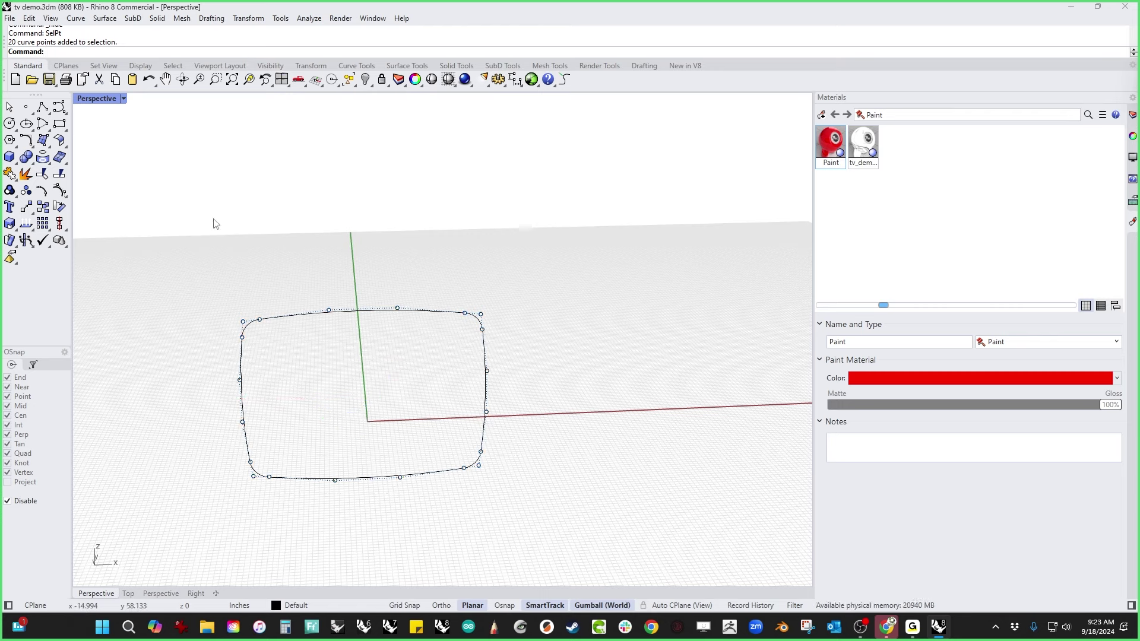
left_click(9, 125)
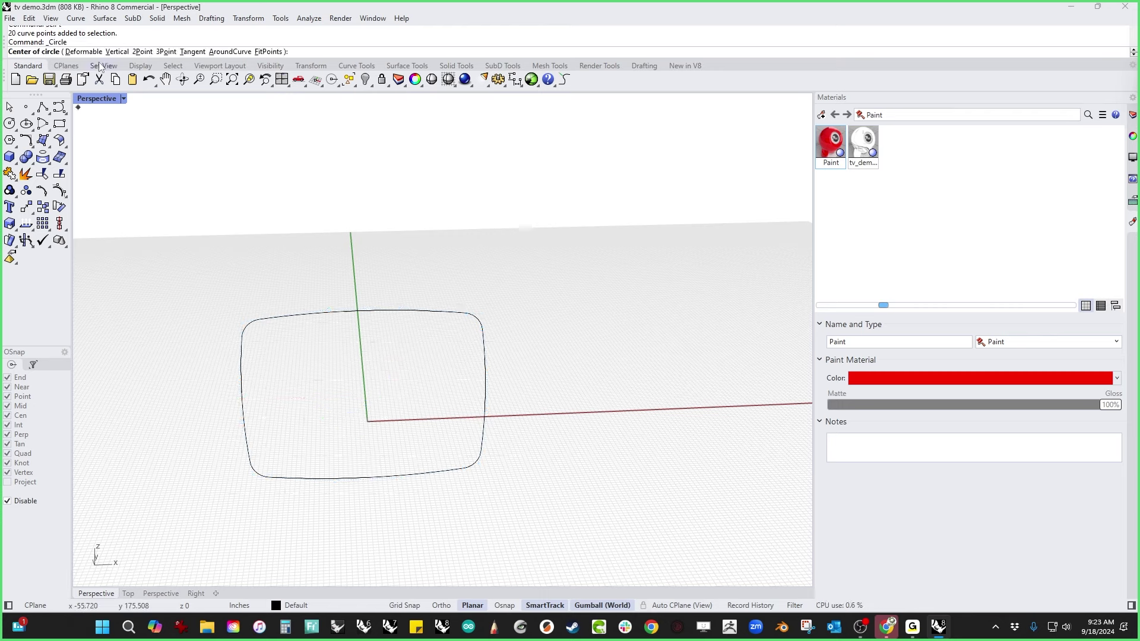
left_click(84, 52)
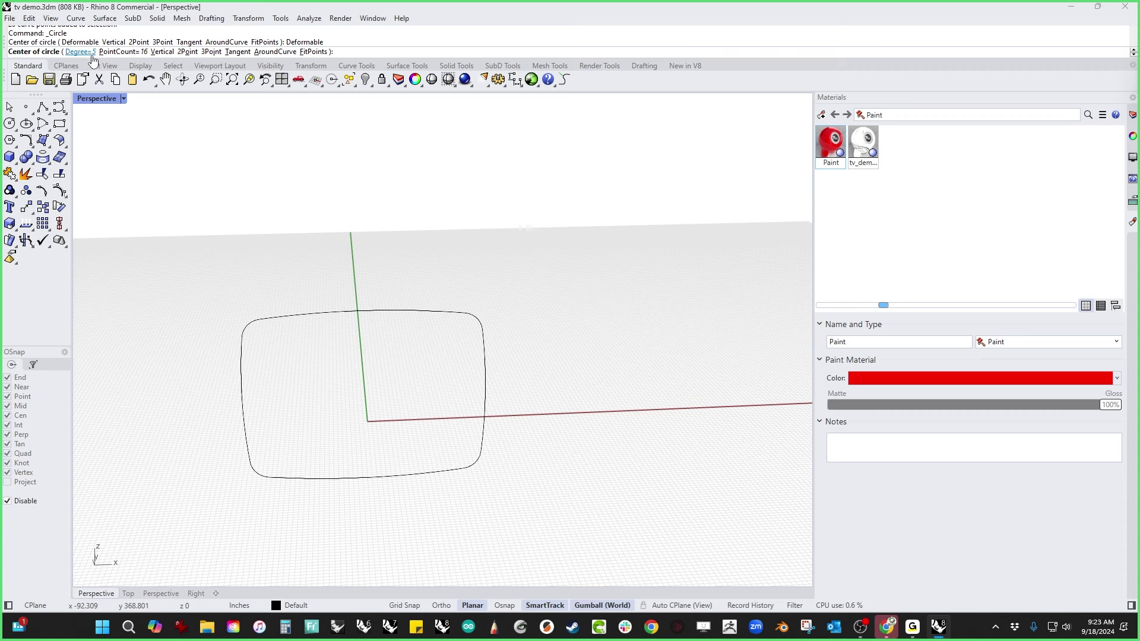
right_click_drag(654, 399, 483, 419)
type("f")
key("Return")
right_click_drag(590, 425, 387, 276)
Step: In the Front view, draw a Deformable circle of degree 5 with 16 points, about 20 inches in diameter, on the X axis beside the outline
key("ctrl+F2")
scroll(532, 442, "down", 4)
left_click(10, 124)
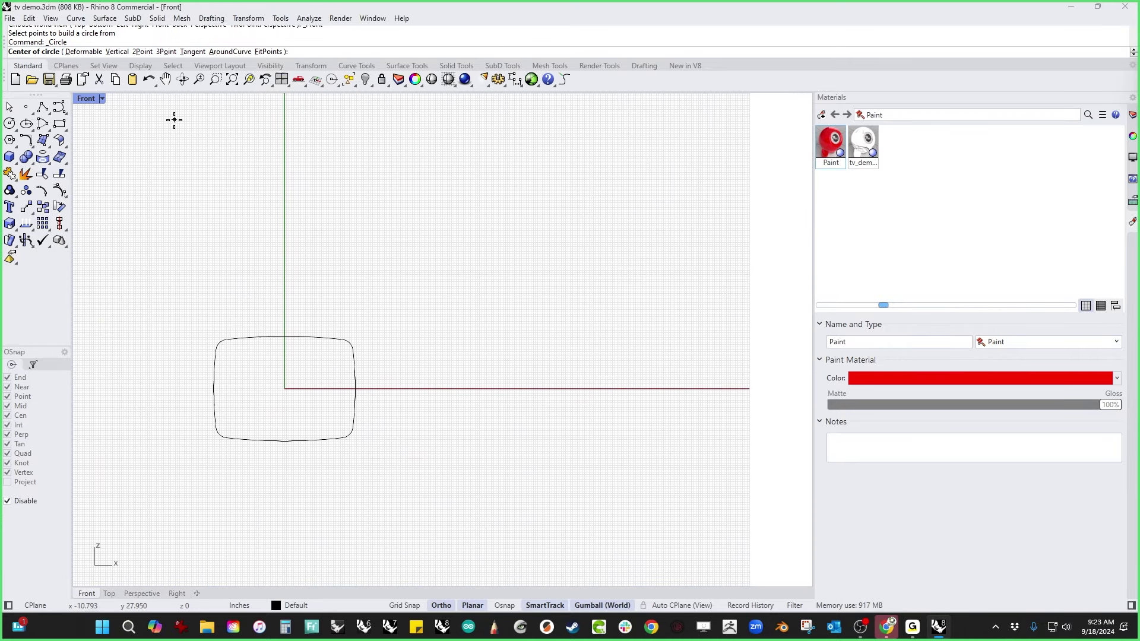
left_click(83, 51)
key("F8")
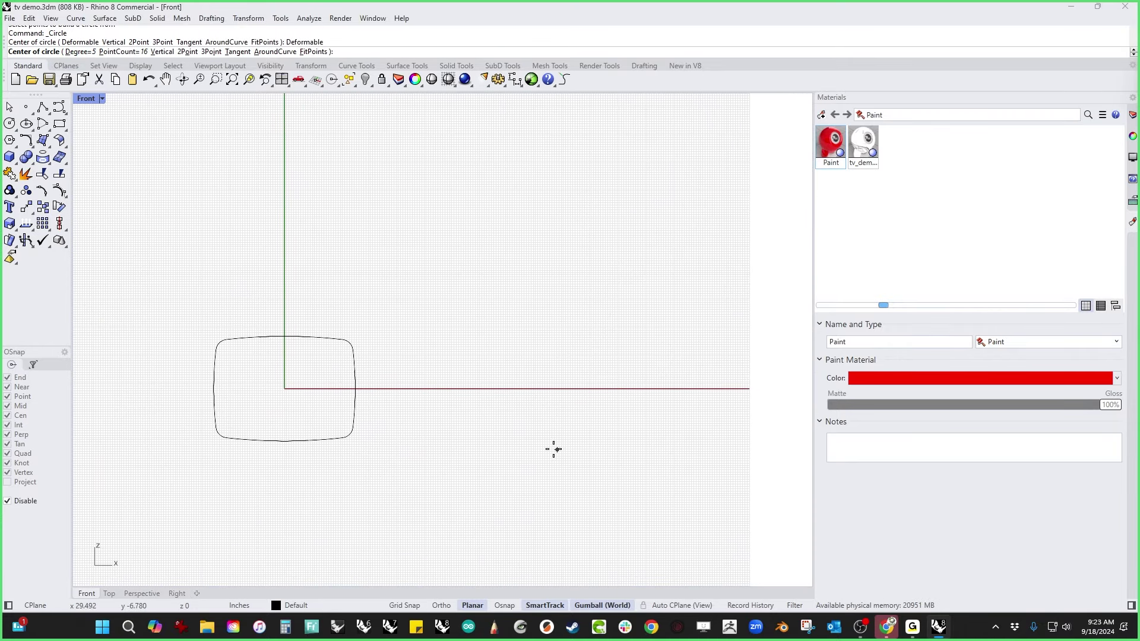
left_click(487, 389)
key("F8")
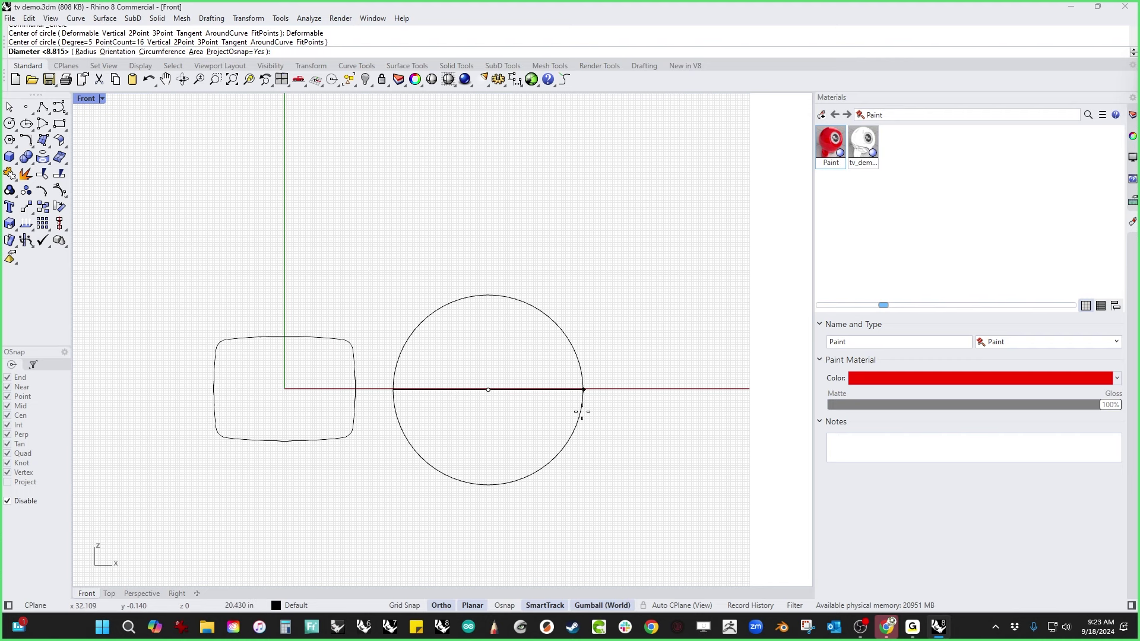
key("F8")
left_click(581, 408)
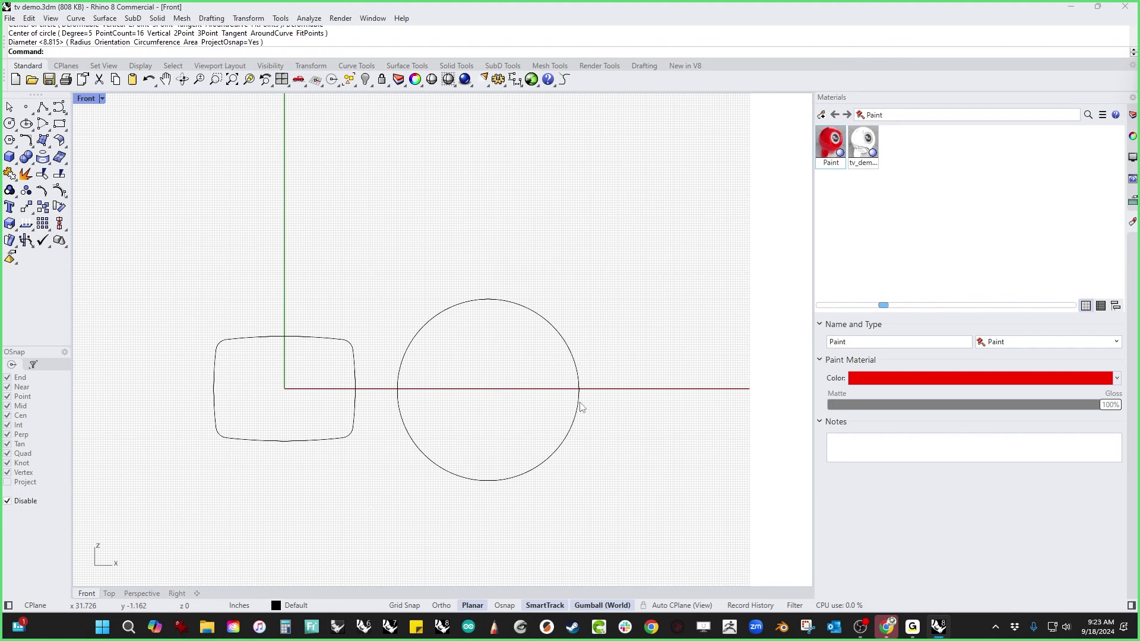
Step: Turn on the circle's control points, flatten the three uppermost points vertically with scale 0 and lower them level with the neighbouring points
left_click_drag(484, 459, 362, 513)
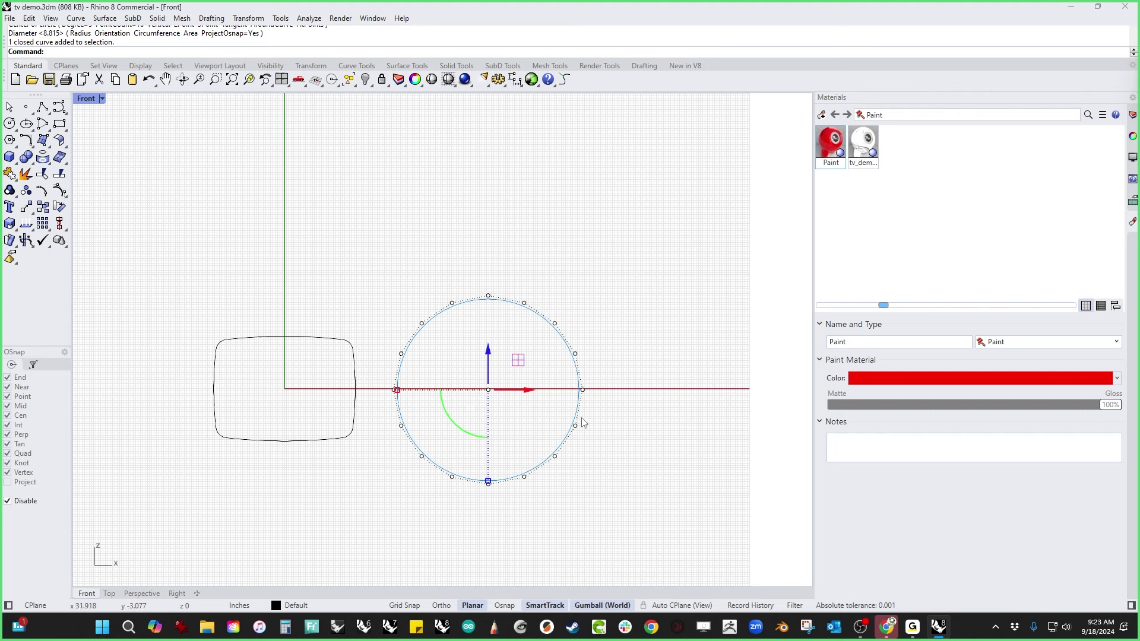
left_click(59, 193)
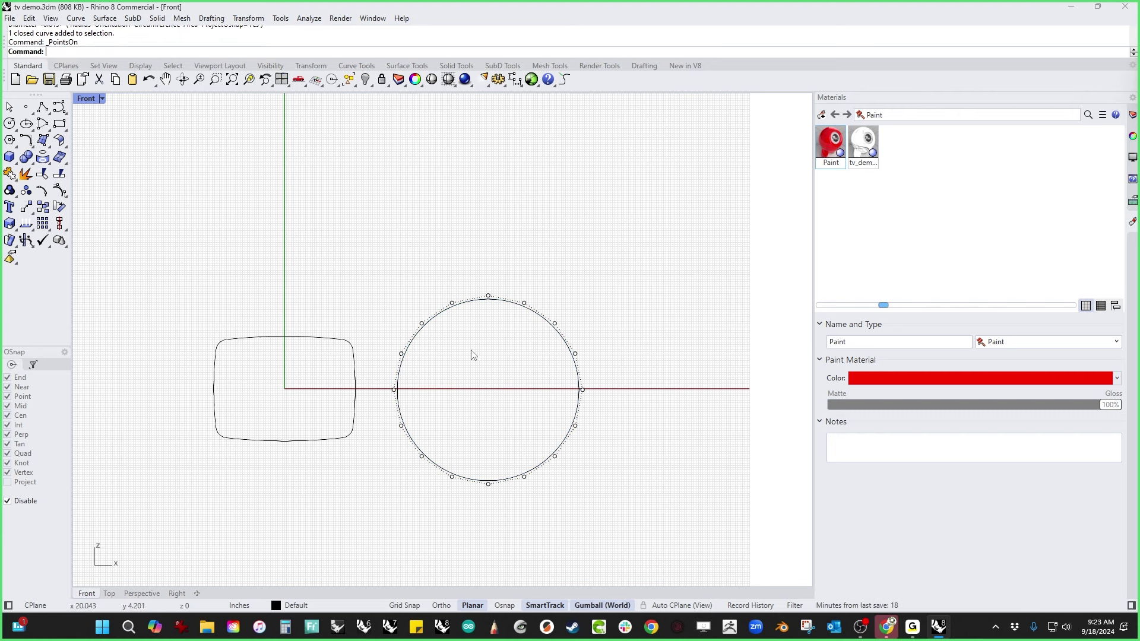
left_click_drag(427, 272, 568, 316)
left_click(488, 303)
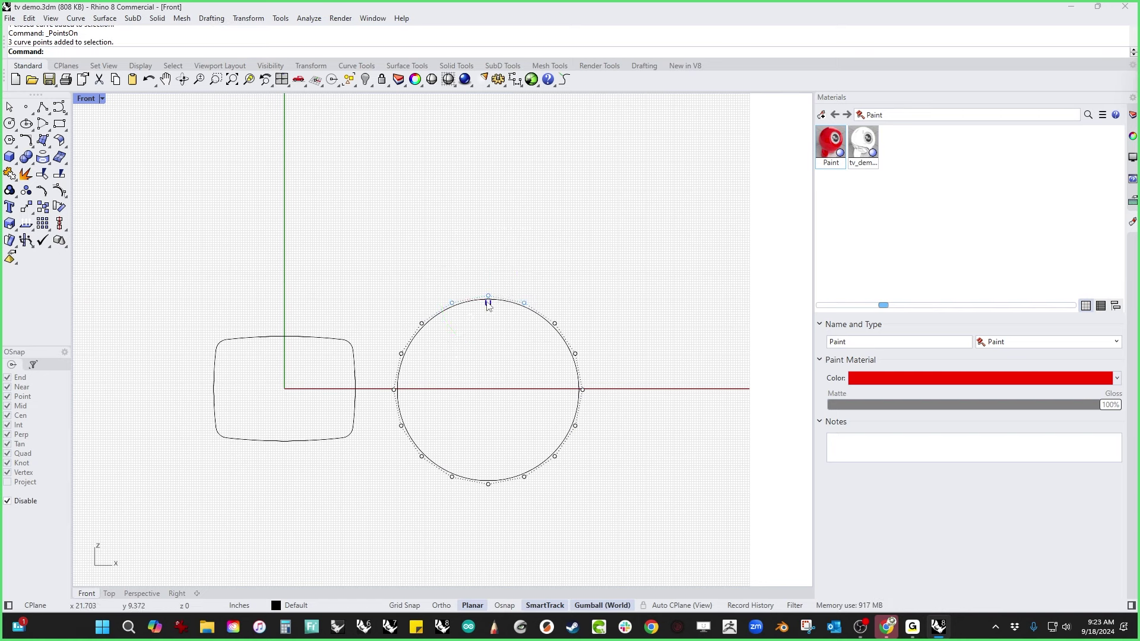
type("0")
key("Return")
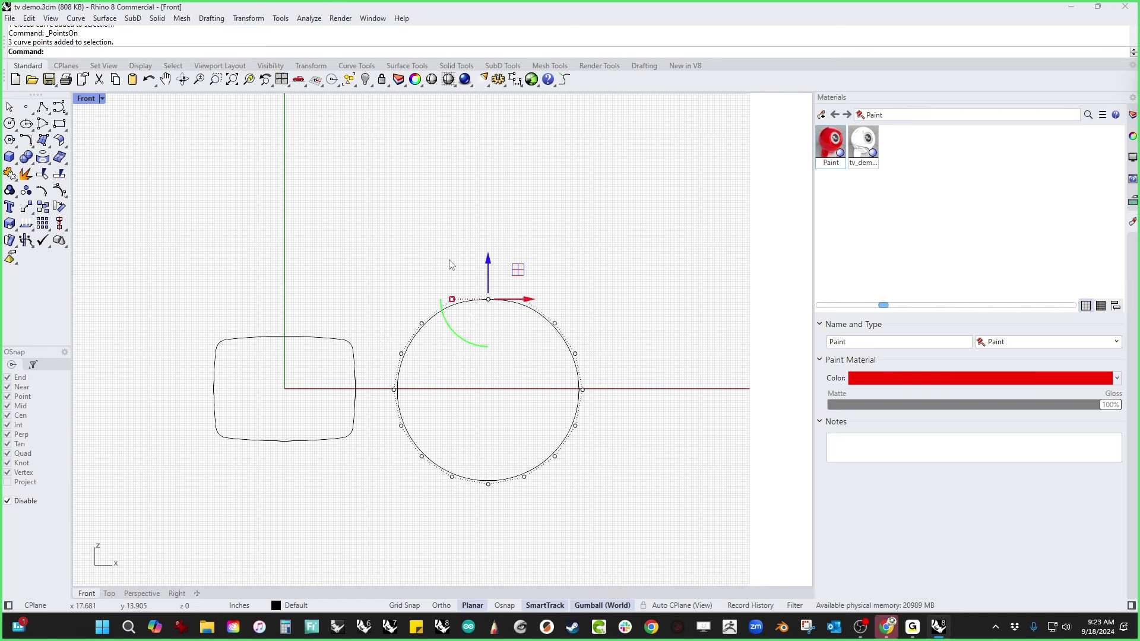
left_click_drag(489, 264, 488, 283)
left_click_drag(438, 318, 421, 320, "alt")
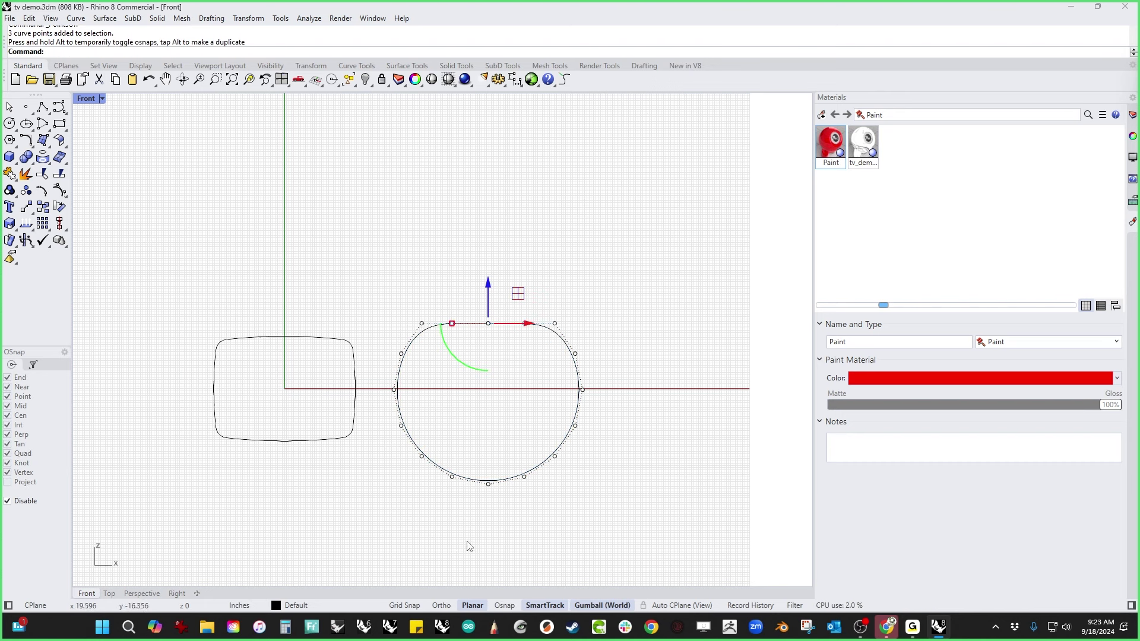
right_click(590, 607)
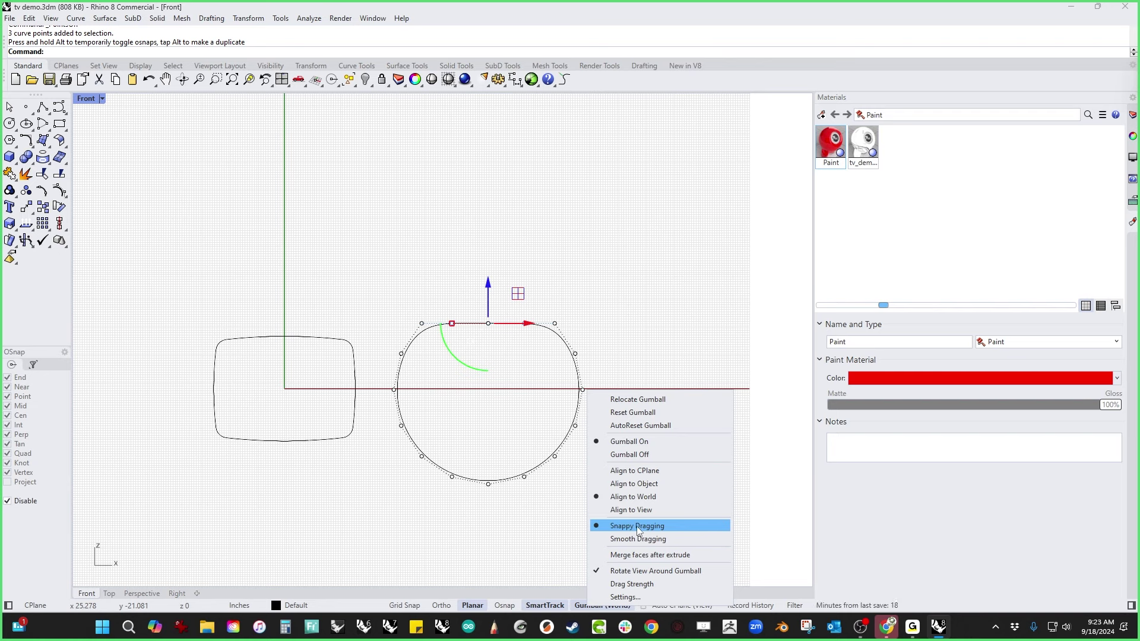
left_click(514, 535)
Step: Flatten the circle's three lowest control points vertically with scale 0 and raise them level with the neighbouring points
left_click_drag(443, 456, 551, 512)
left_click(488, 484)
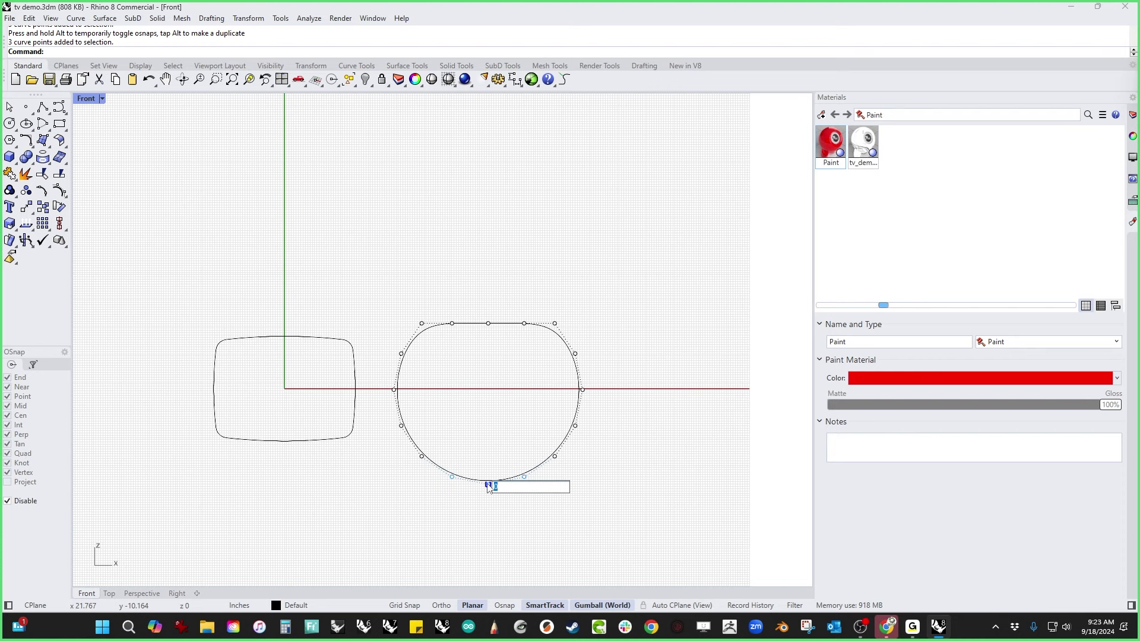
type("0")
key("Return")
left_click_drag(488, 450, 427, 459)
left_click(410, 472)
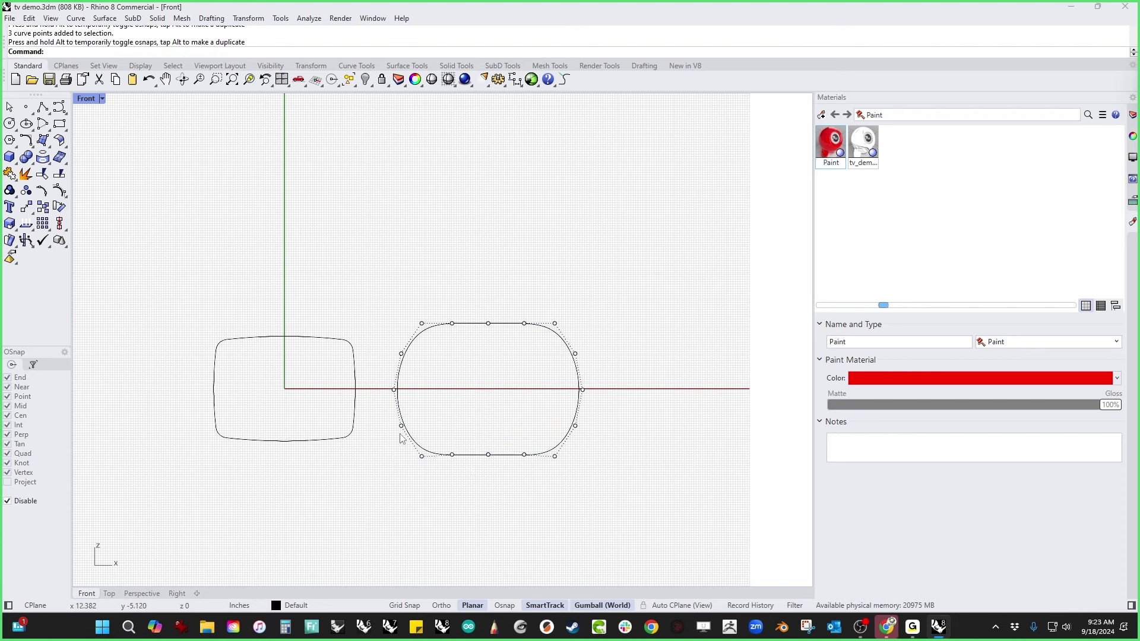
Step: Move the circle's three left and three right side control points horizontally inward until they align with the corner points
left_click_drag(385, 344, 426, 360)
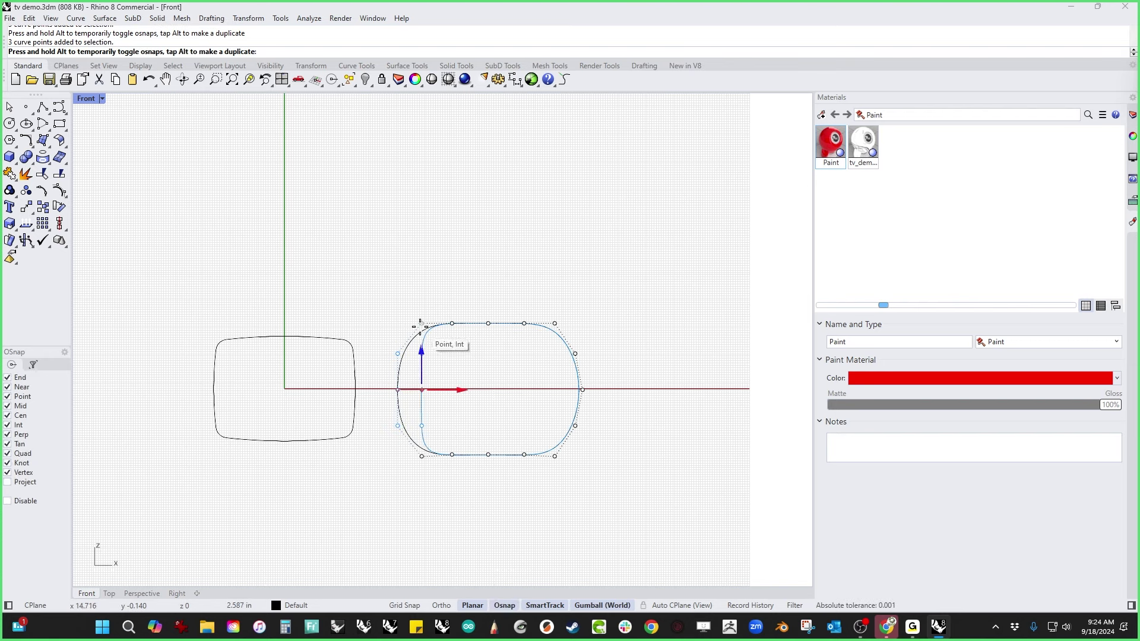
left_click_drag(545, 344, 613, 447)
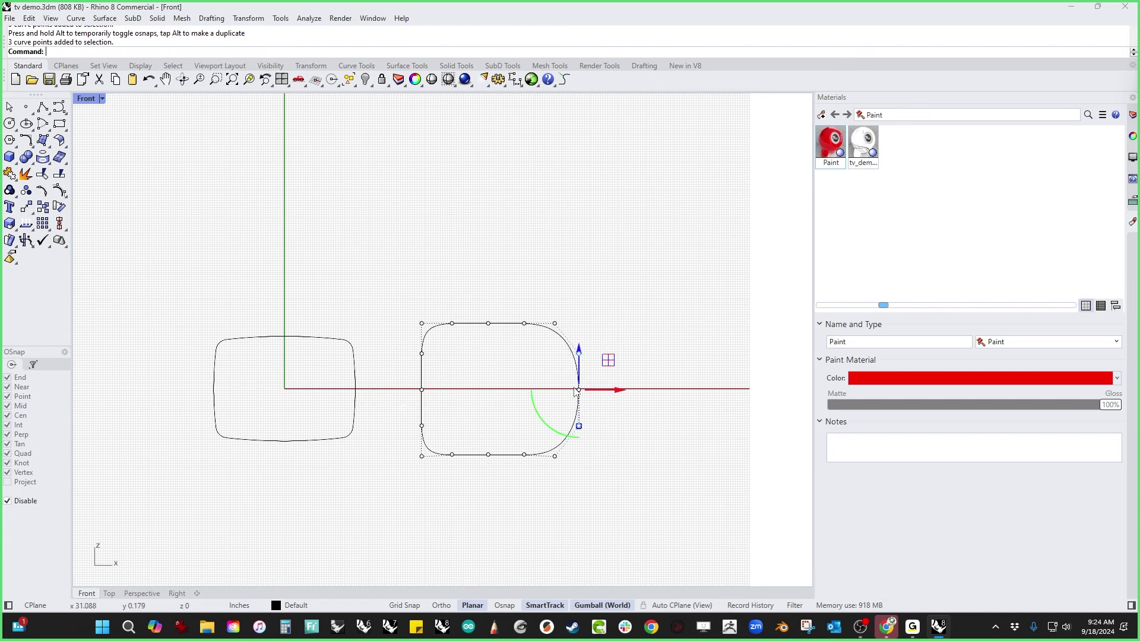
left_click_drag(618, 390, 592, 390)
key("Escape")
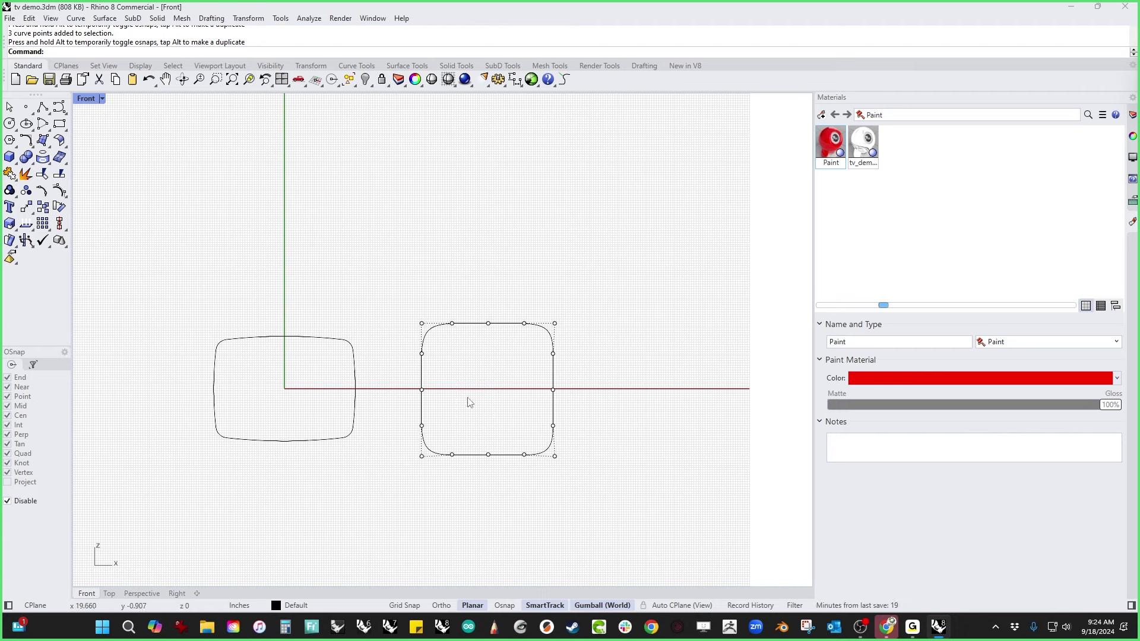
Step: Scale the six side control points slightly outward horizontally, and the six upper and lower middle points slightly outward vertically
left_click_drag(403, 351, 567, 435)
left_click_drag(422, 390, 417, 390)
key("Escape")
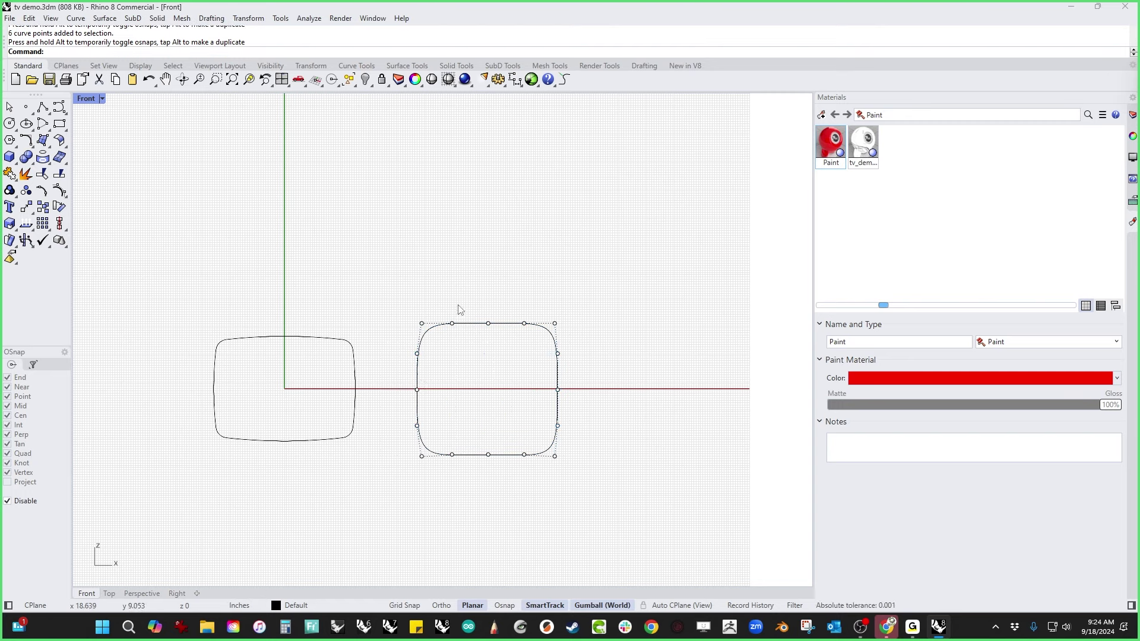
left_click_drag(443, 311, 489, 458)
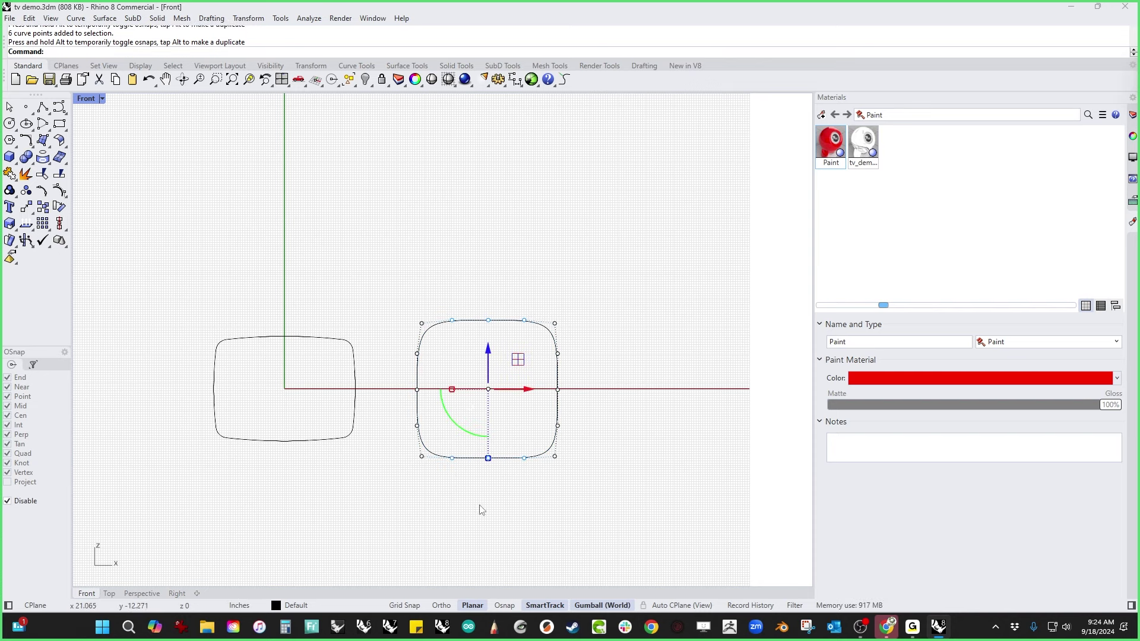
left_click(473, 505)
Step: Scale the whole reshaped circle wider horizontally and slightly shorter vertically to give it a TV-like proportion
left_click(469, 460)
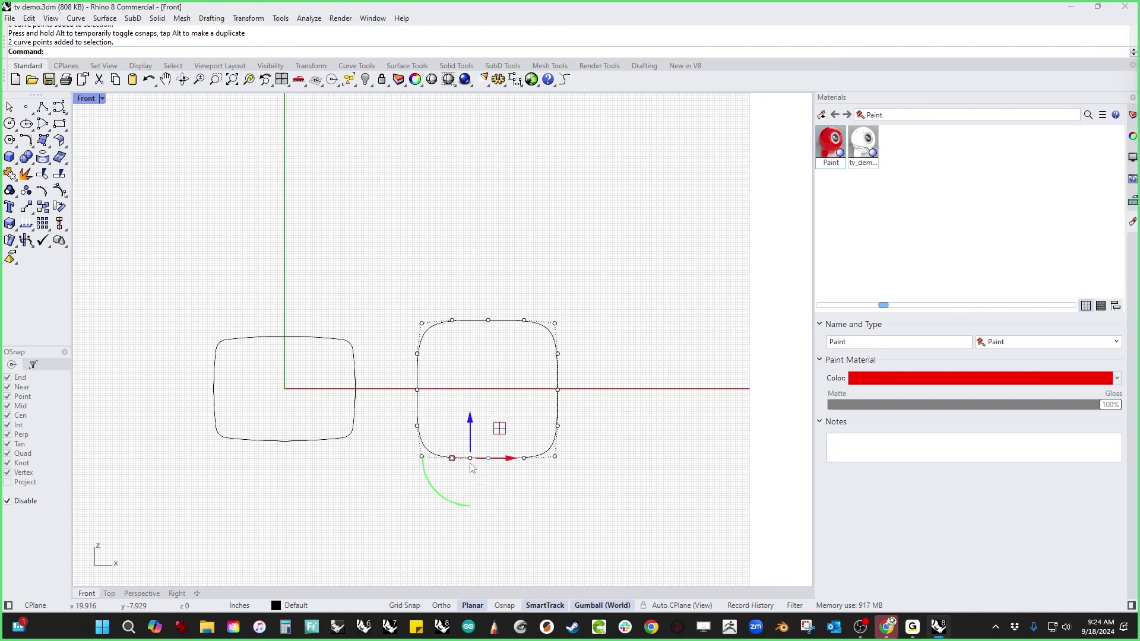
left_click(430, 456)
left_click_drag(416, 389, 402, 395)
left_click_drag(487, 458, 487, 454)
left_click(489, 514)
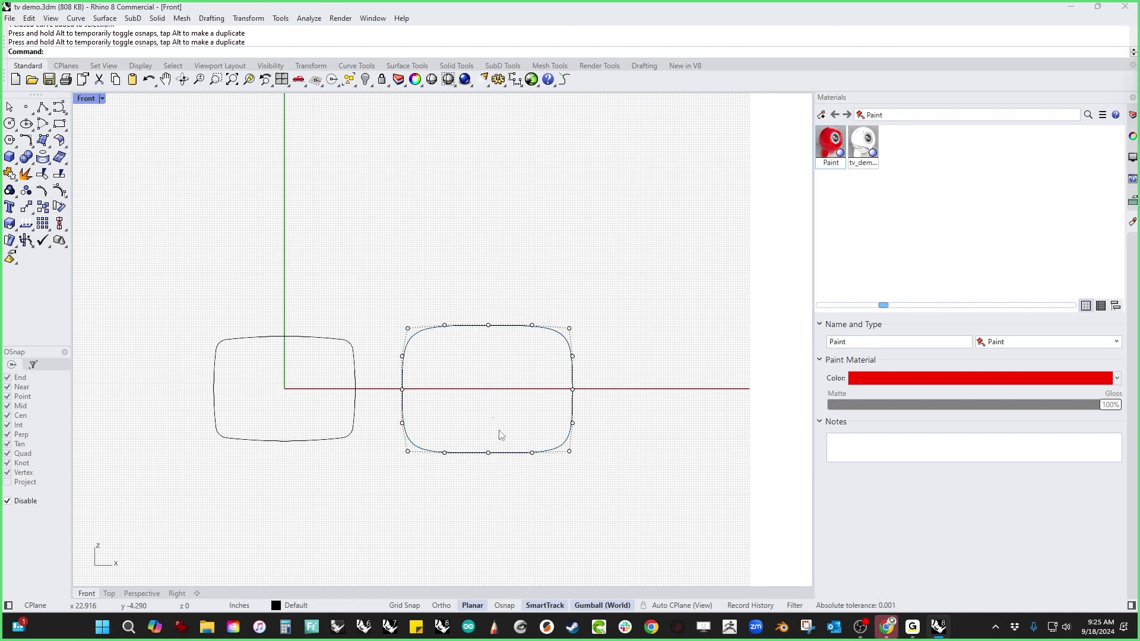
Step: Scale the uppermost and lowest middle points slightly apart vertically, and the two side middle points slightly apart horizontally
left_click_drag(467, 295, 508, 494)
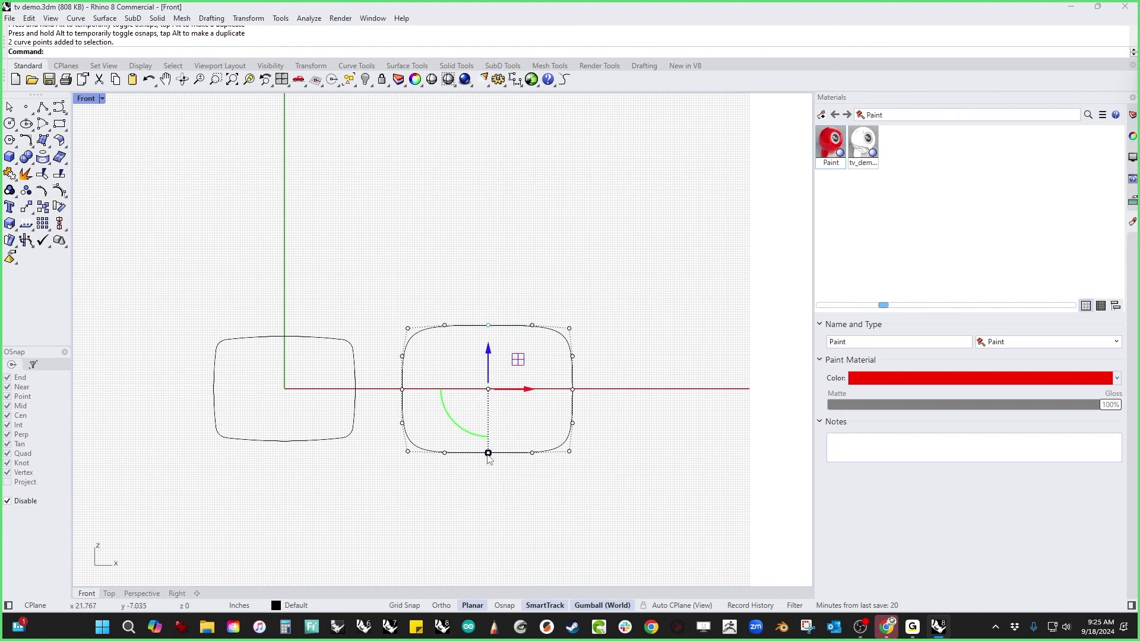
left_click_drag(488, 453, 488, 454)
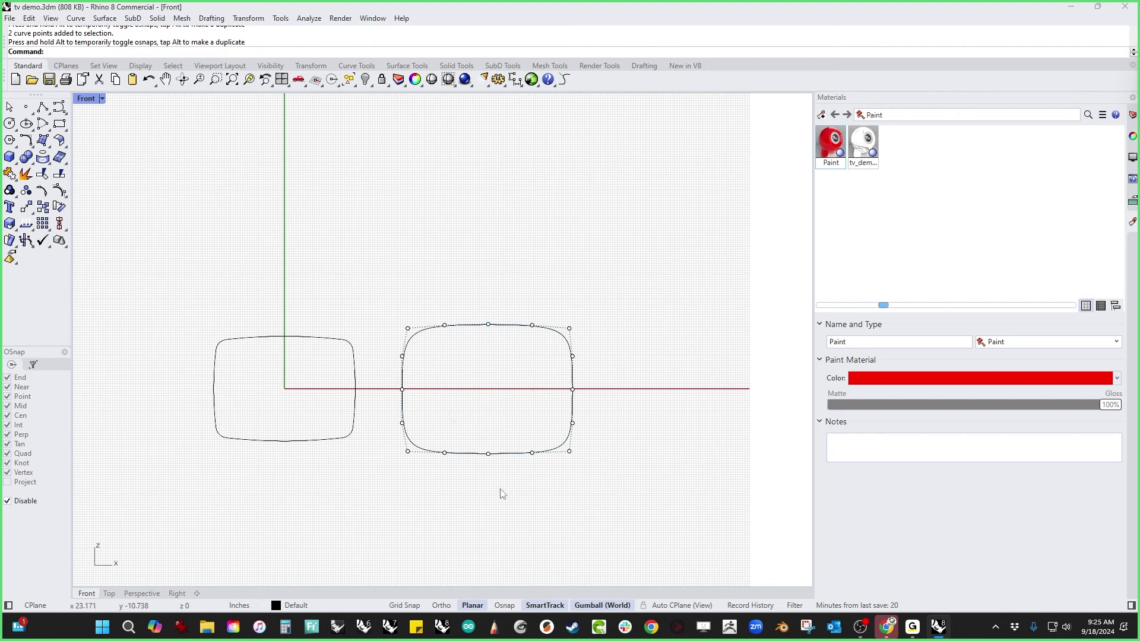
left_click_drag(395, 383, 646, 407)
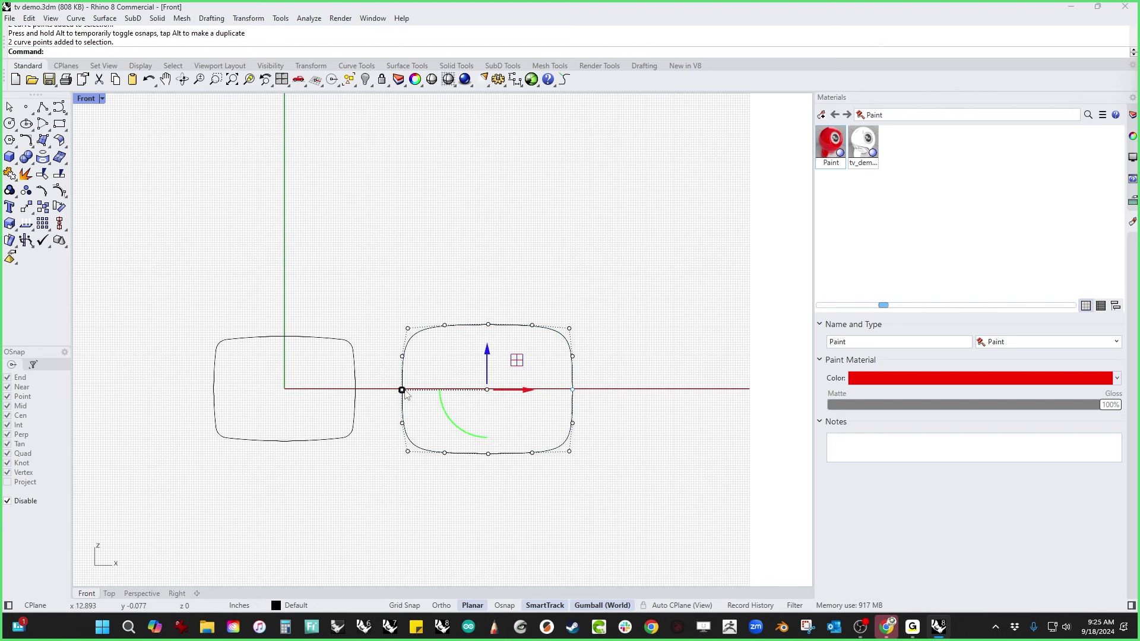
left_click_drag(402, 390, 401, 392)
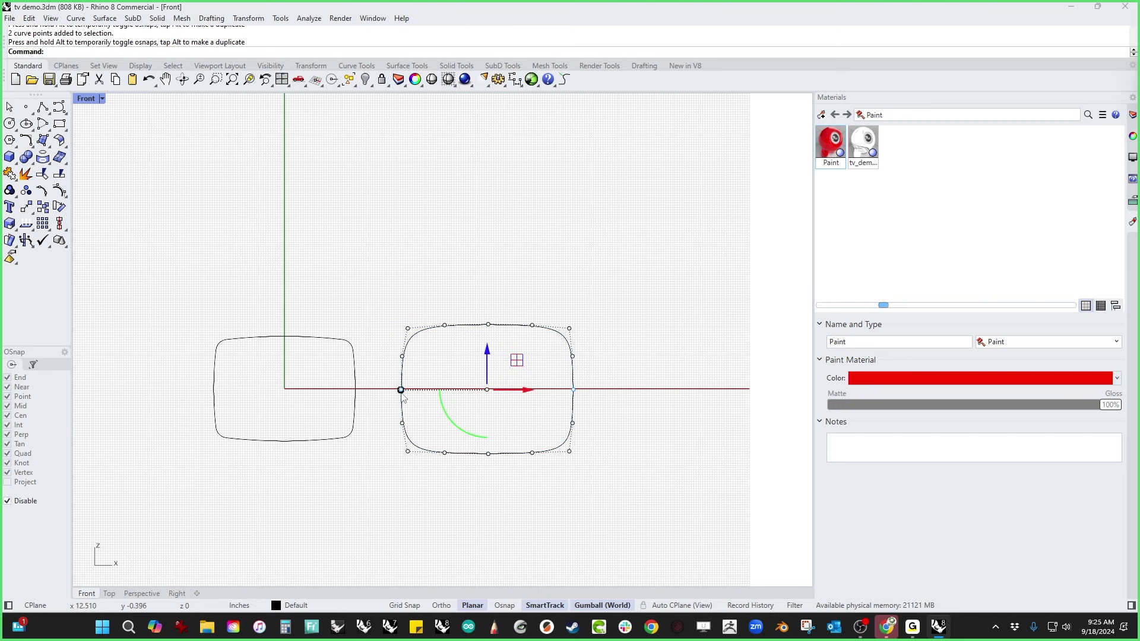
left_click(449, 483)
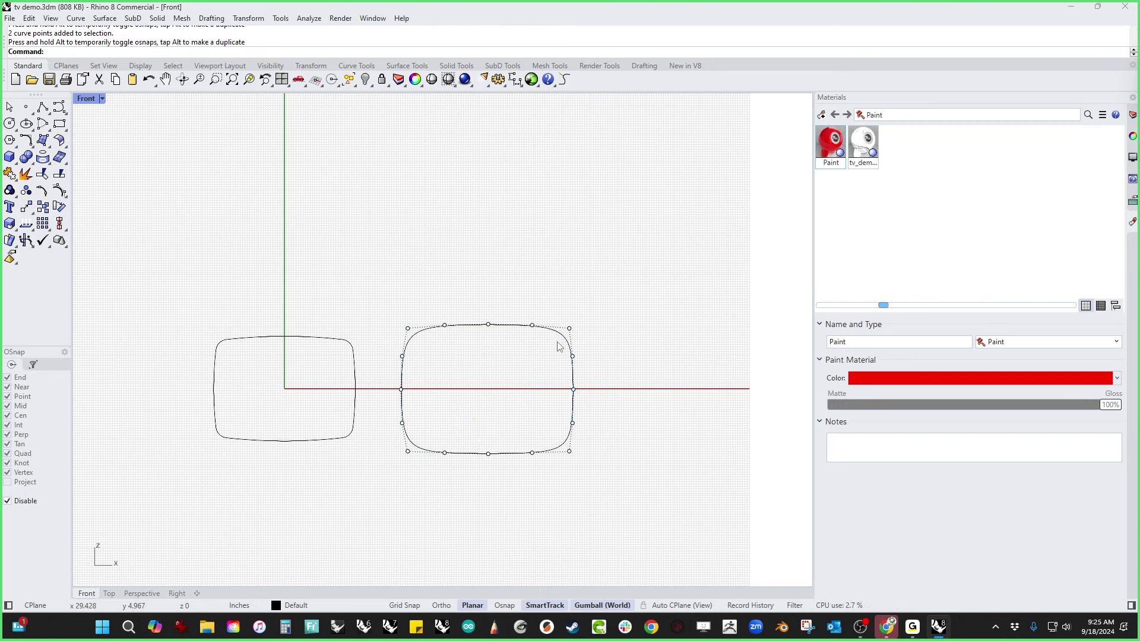
Step: In the Perspective view, copy the reshaped outline backward along the Y axis as a second loft profile
key("F4")
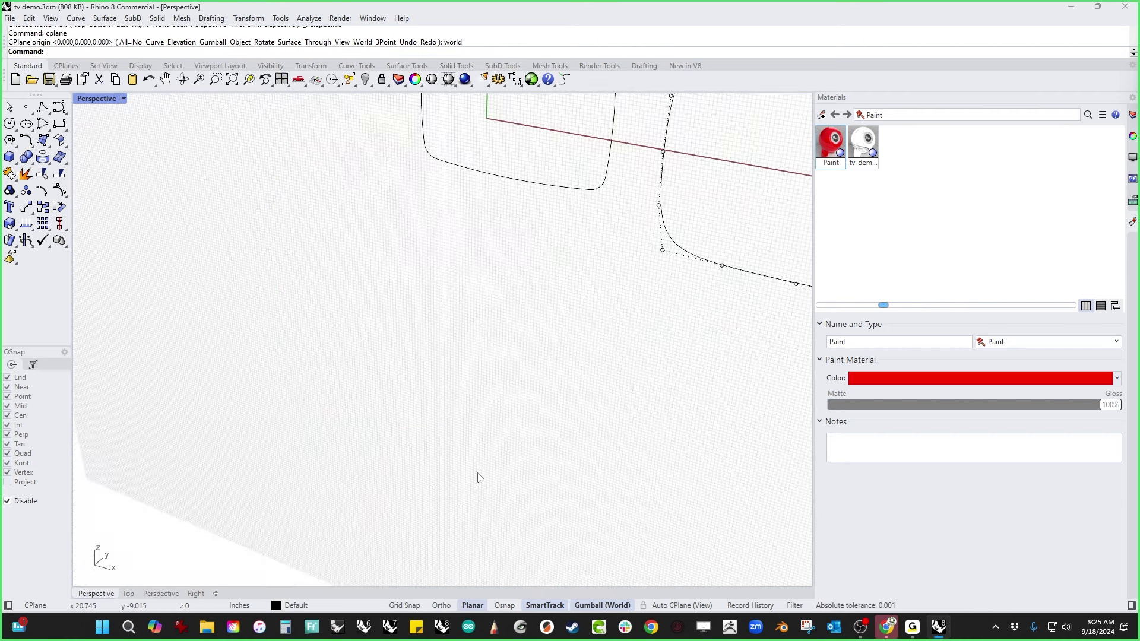
scroll(474, 466, "down", 4)
right_click_drag(473, 466, 334, 461, "shift")
left_click(391, 442)
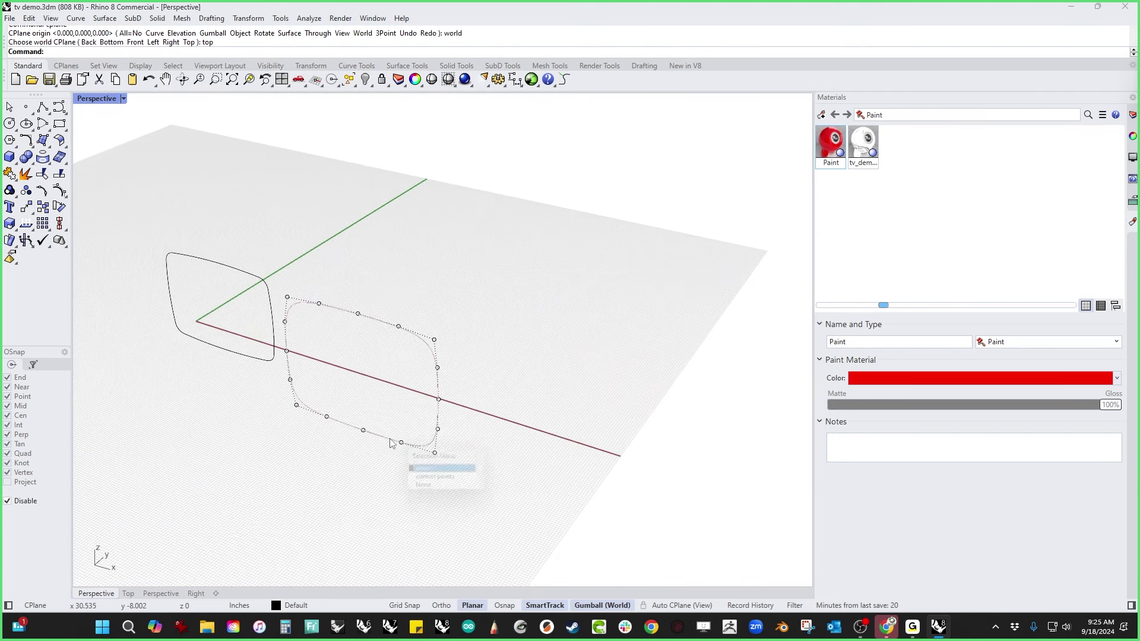
left_click(423, 469)
right_click_drag(404, 367, 376, 380)
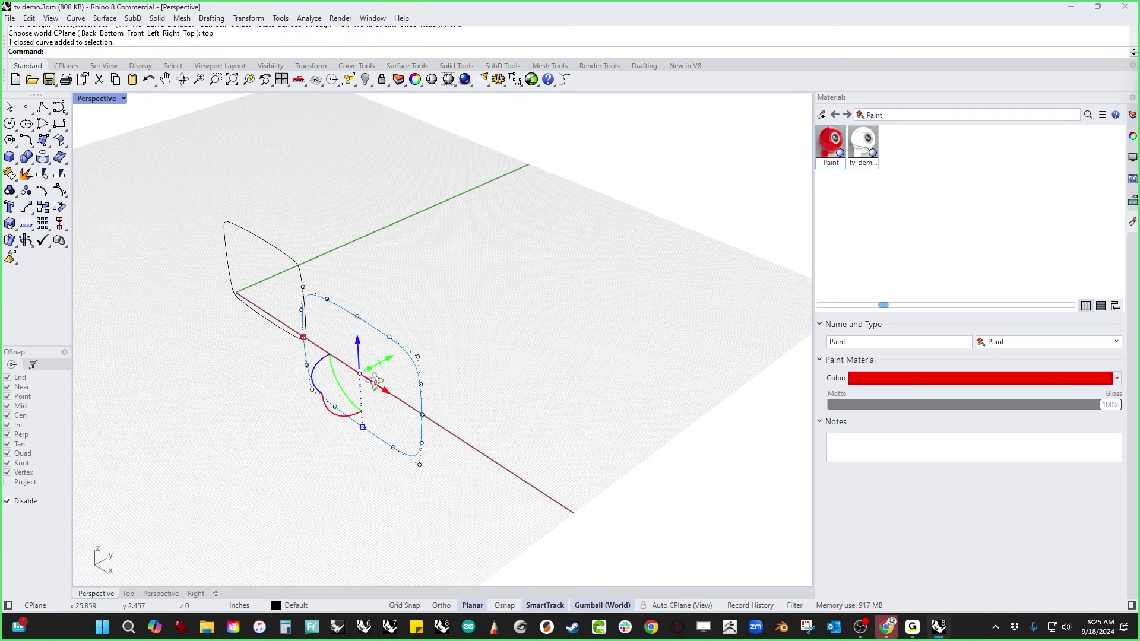
mouse_move(393, 359)
left_mouse_down()
mouse_move(426, 345)
mouse_move(410, 367)
mouse_move(413, 352)
left_mouse_up()
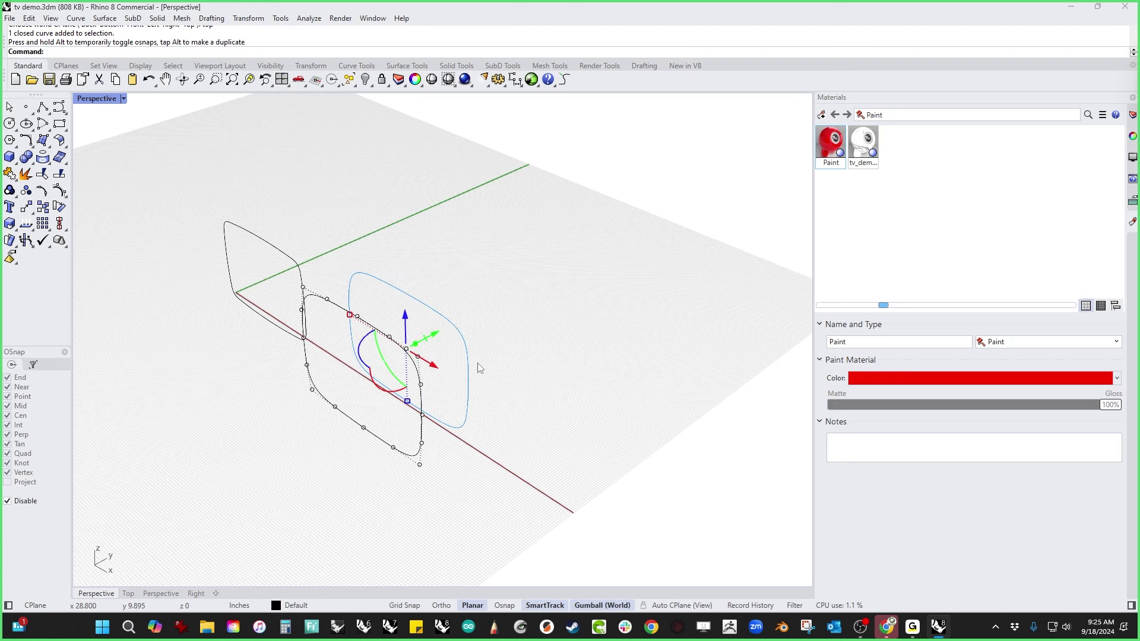
Step: In the Front view, place a point object at the centre of the new outline, aligned with its middle control points
left_click(26, 109)
key("ctrl+F2")
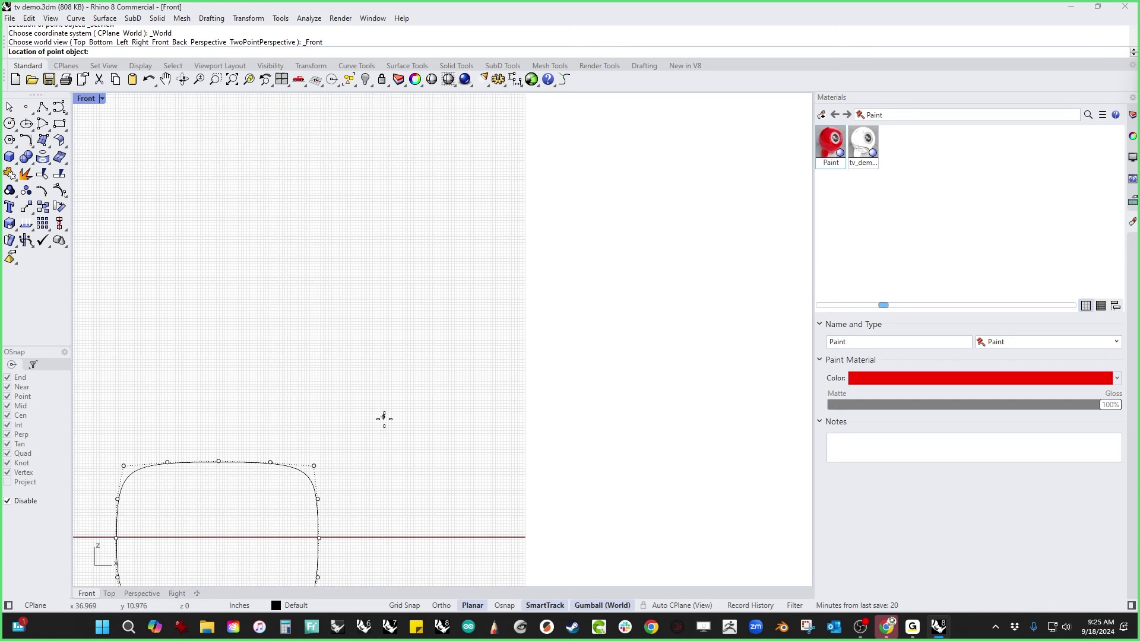
right_click_drag(384, 419, 491, 299, "shift")
key("alt")
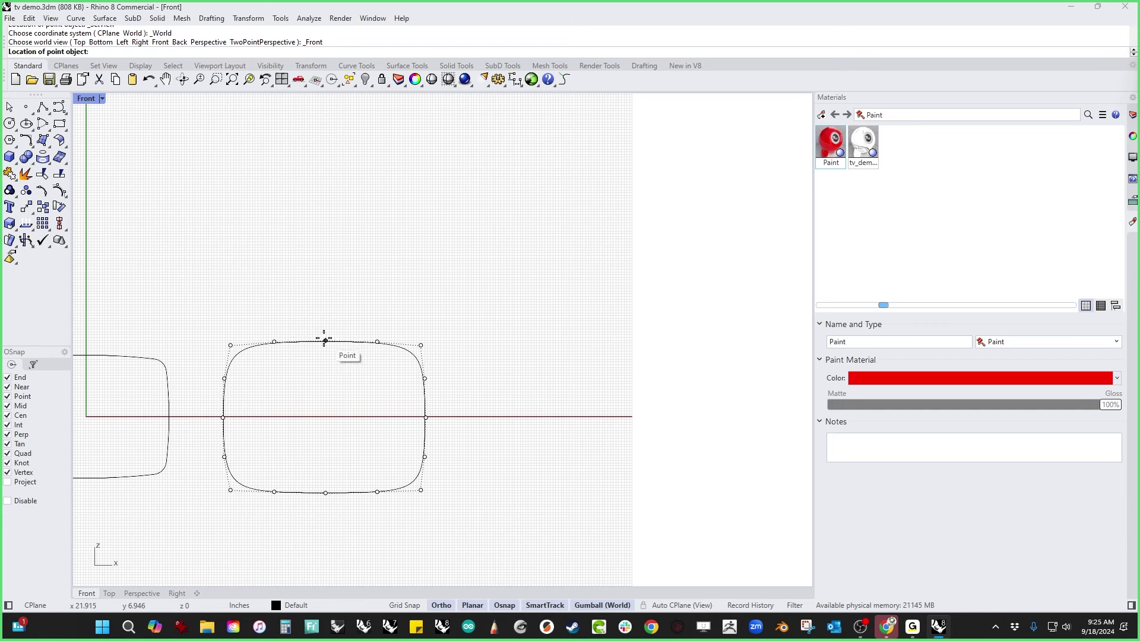
left_click(325, 417)
Step: In the Perspective view, move the centre point along the Y axis behind the copied outline, and turn the control points off
key("ctrl+F4")
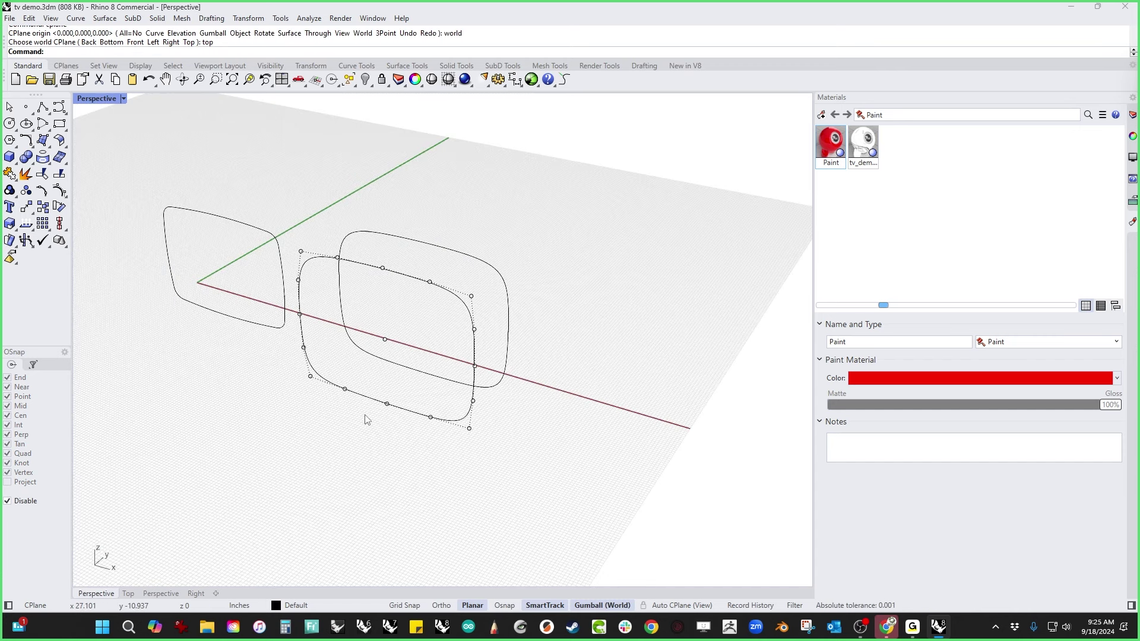
left_click(386, 342)
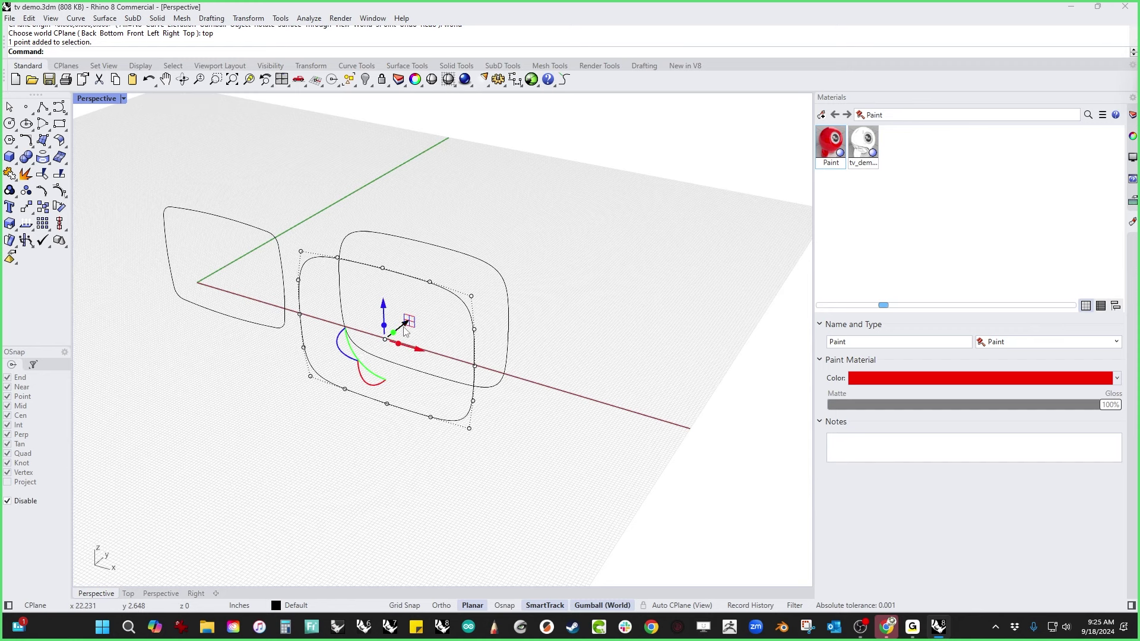
left_click_drag(407, 327, 452, 287)
right_click_drag(534, 412, 538, 411)
key("Escape")
key("Escape")
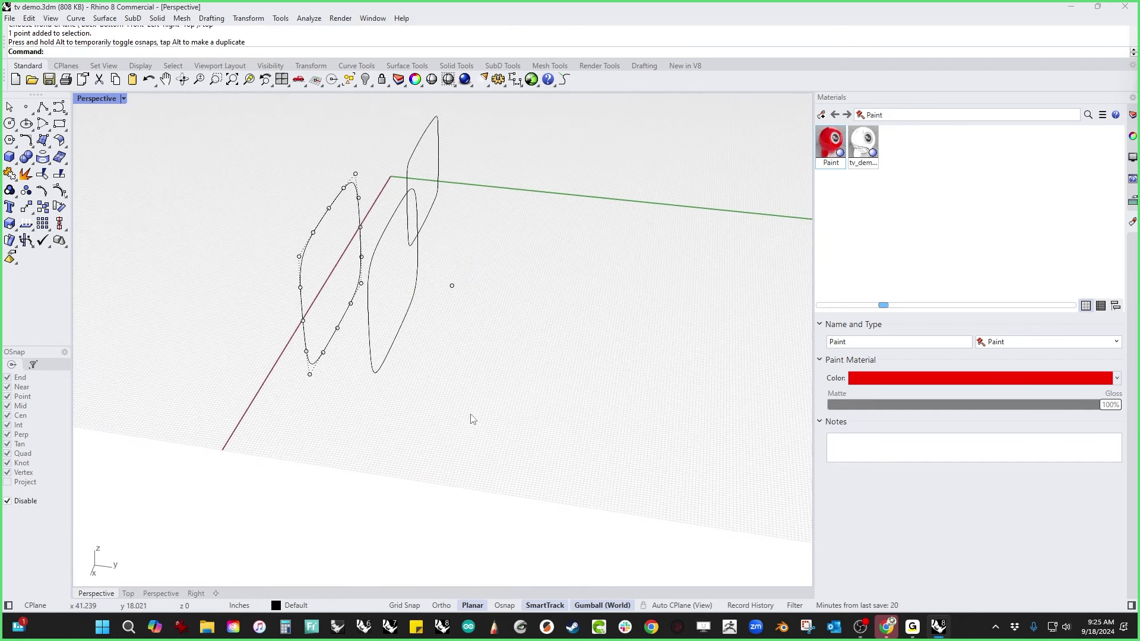
Step: Loft the front outline through its copy to the rear point, with Normal style and Do not simplify
right_click_drag(434, 487, 537, 467)
right_click_drag(440, 451, 504, 400, "shift")
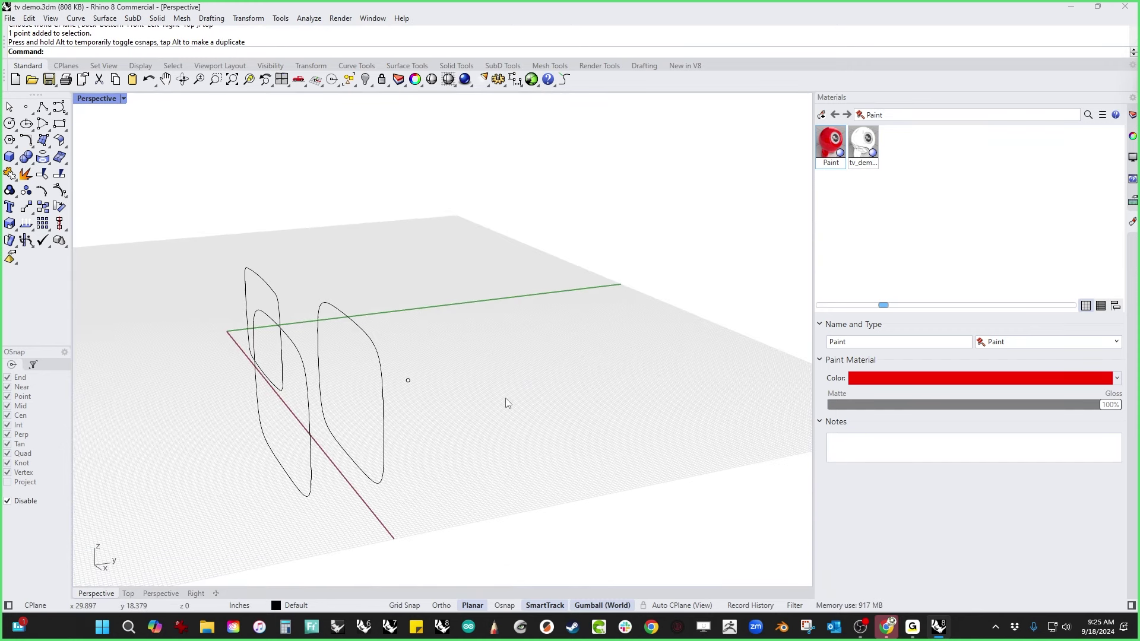
middle_click(504, 399)
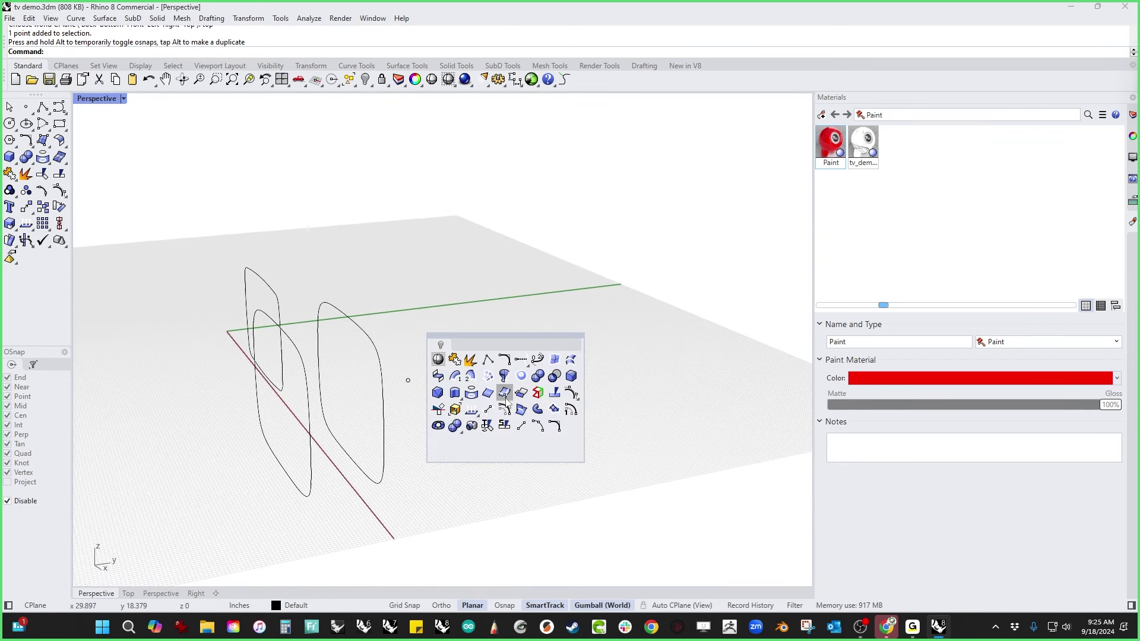
left_click(572, 361)
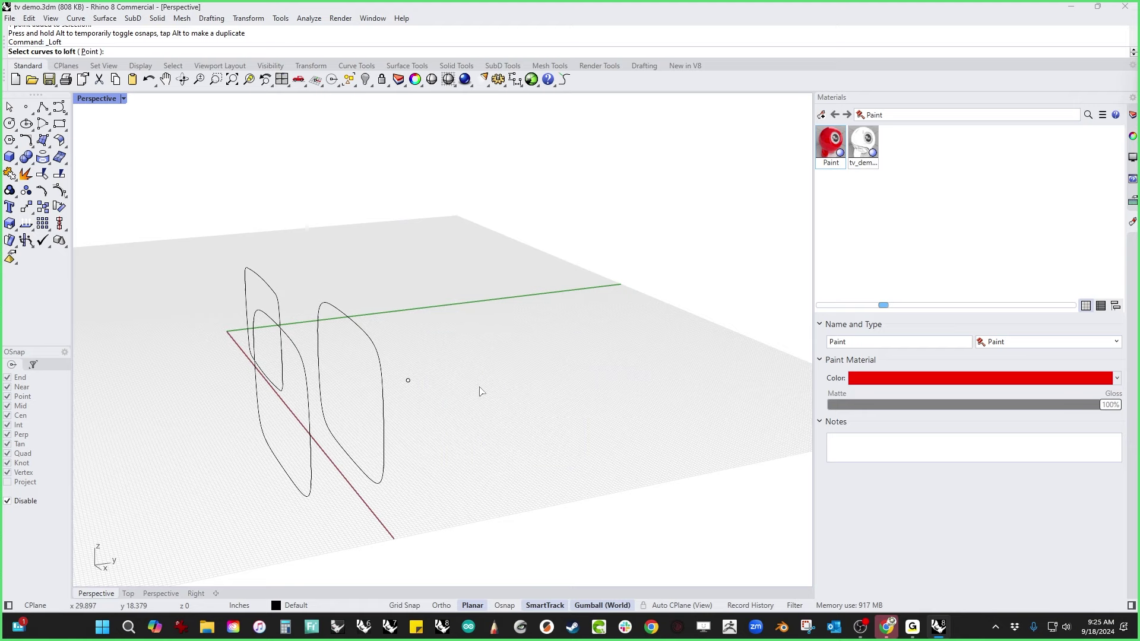
left_click(56, 147)
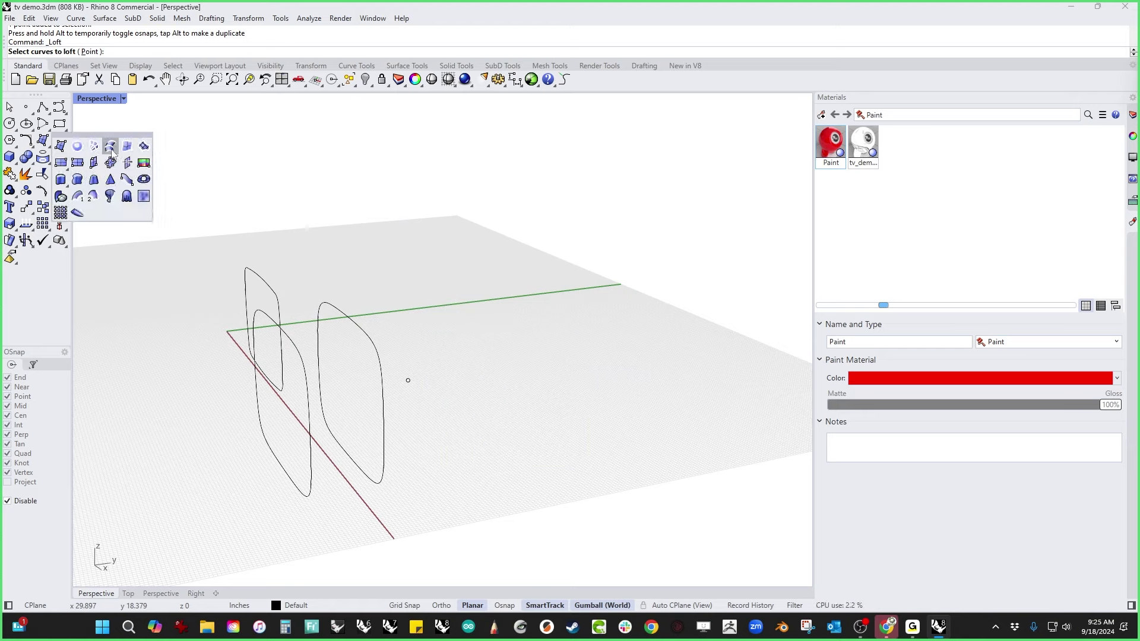
left_click(110, 148)
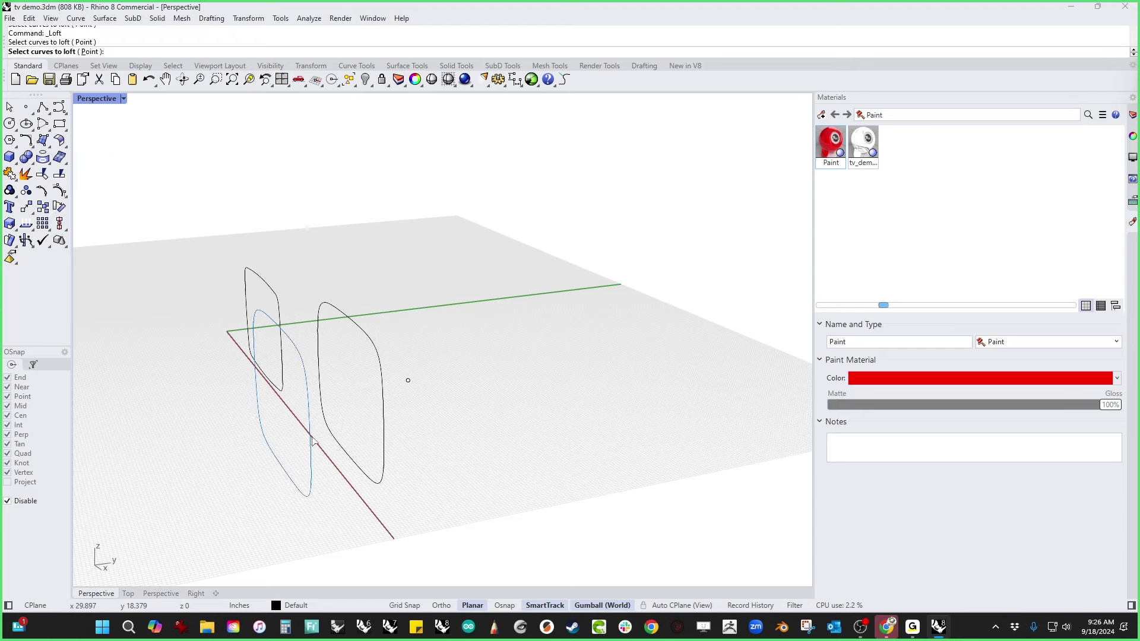
left_click(383, 424)
left_click(170, 52)
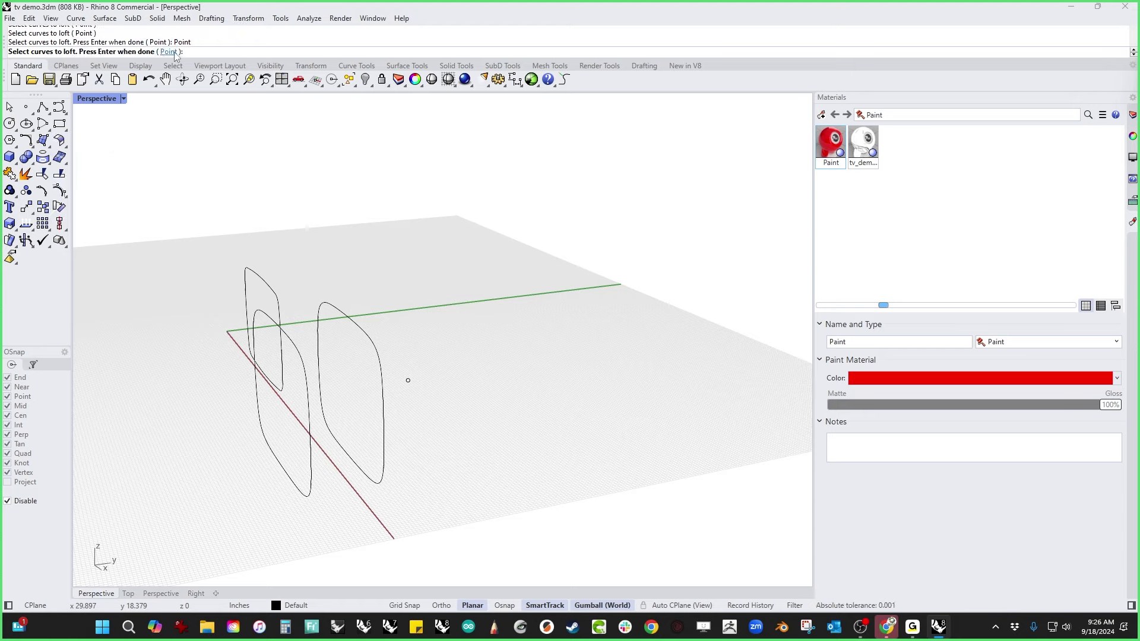
left_click(415, 380)
key("Return")
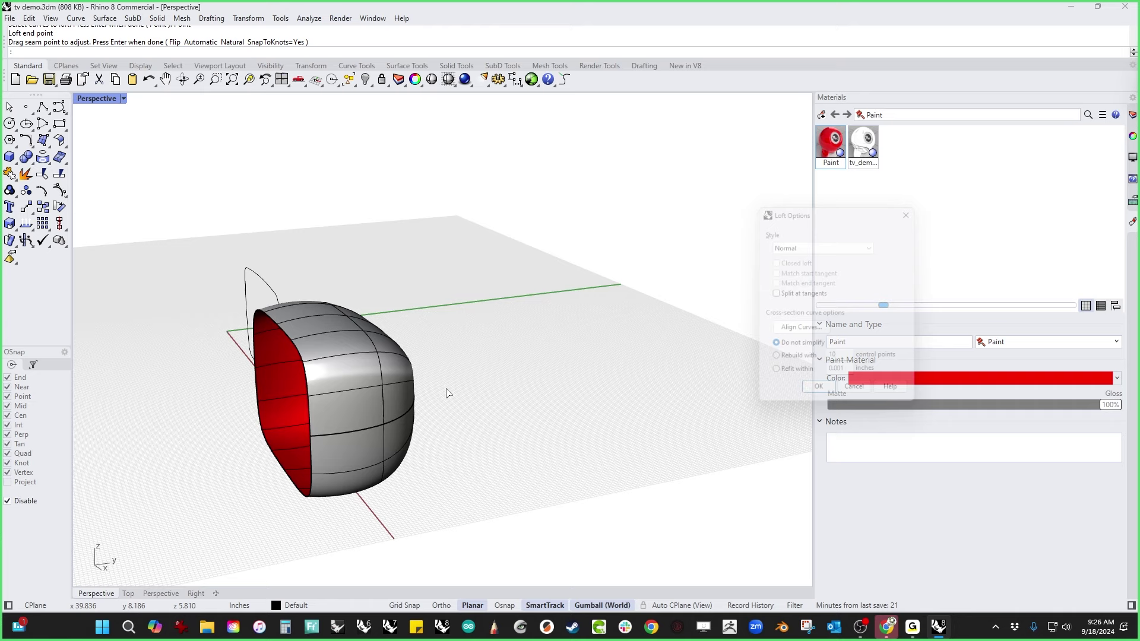
right_click_drag(483, 412, 373, 425)
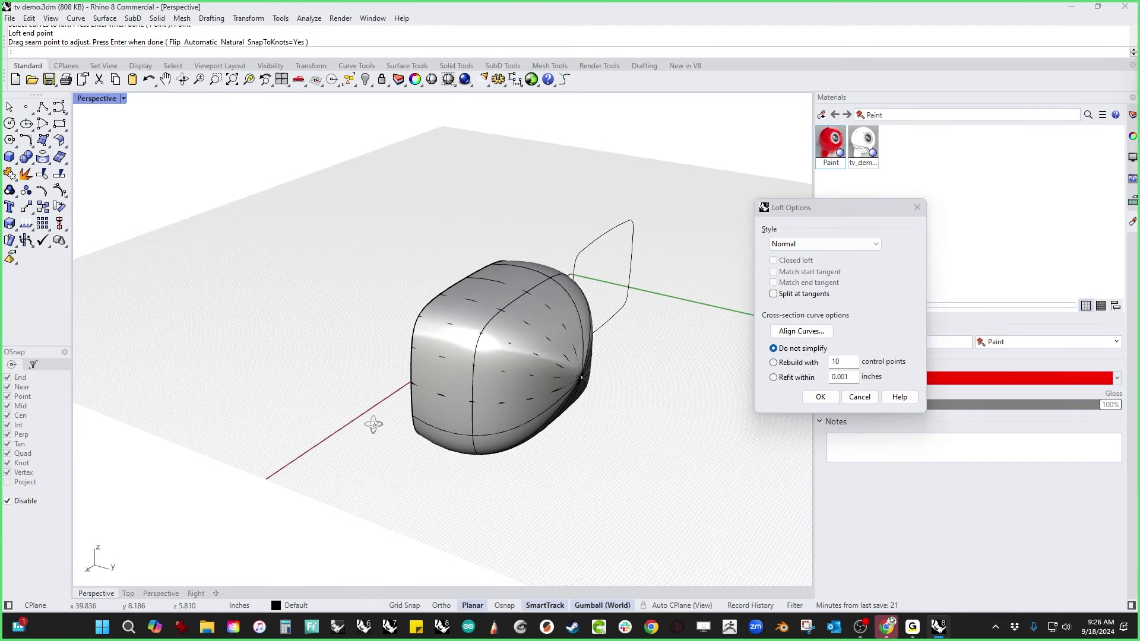
right_click_drag(587, 450, 429, 482, "shift")
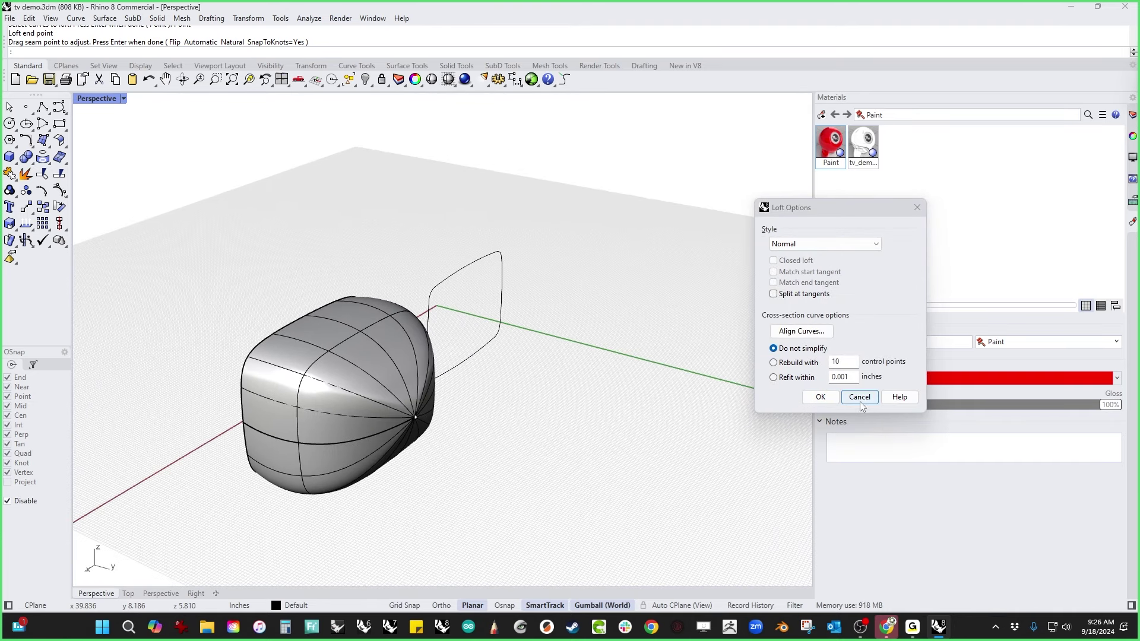
left_click(820, 397)
Step: Show the hidden objects with the Show command and compare the new lofted body with the original one
type("show")
key("Return")
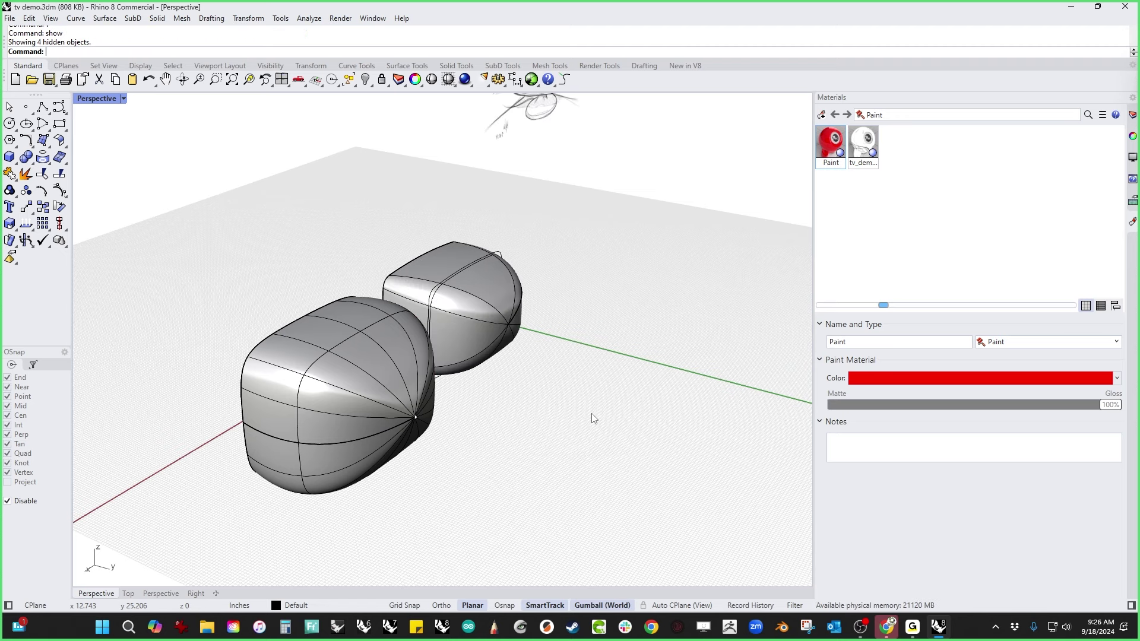
right_click_drag(594, 418, 423, 472)
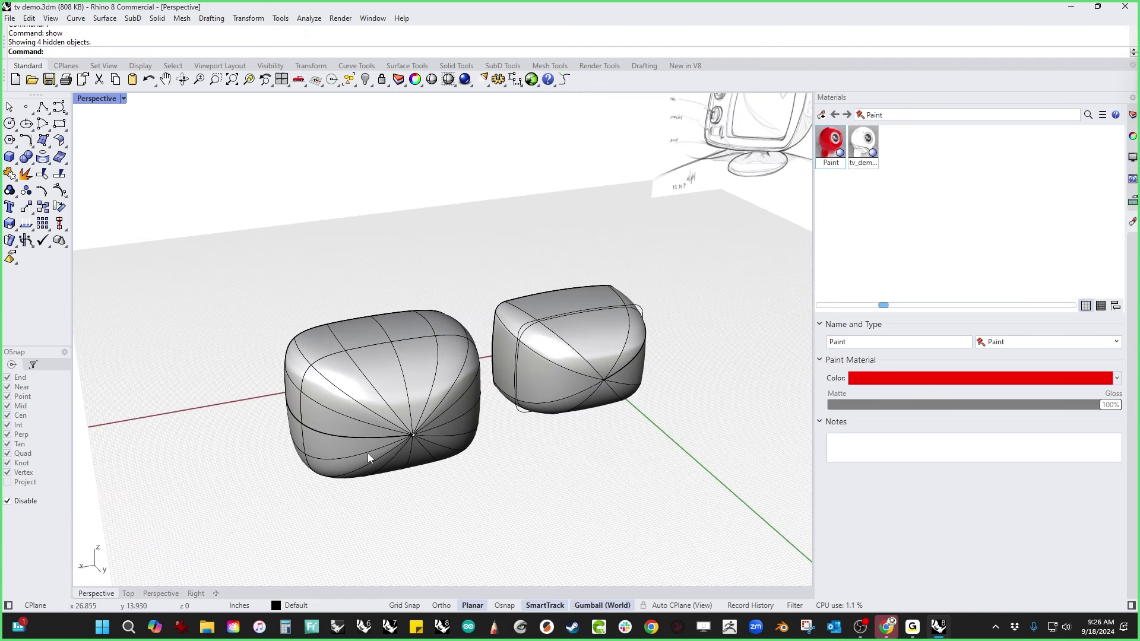
mouse_move(358, 392)
right_mouse_down()
mouse_move(366, 364)
mouse_move(313, 377)
mouse_move(305, 415)
mouse_move(415, 446)
mouse_move(612, 438)
mouse_move(473, 469)
mouse_move(498, 466)
right_mouse_up()
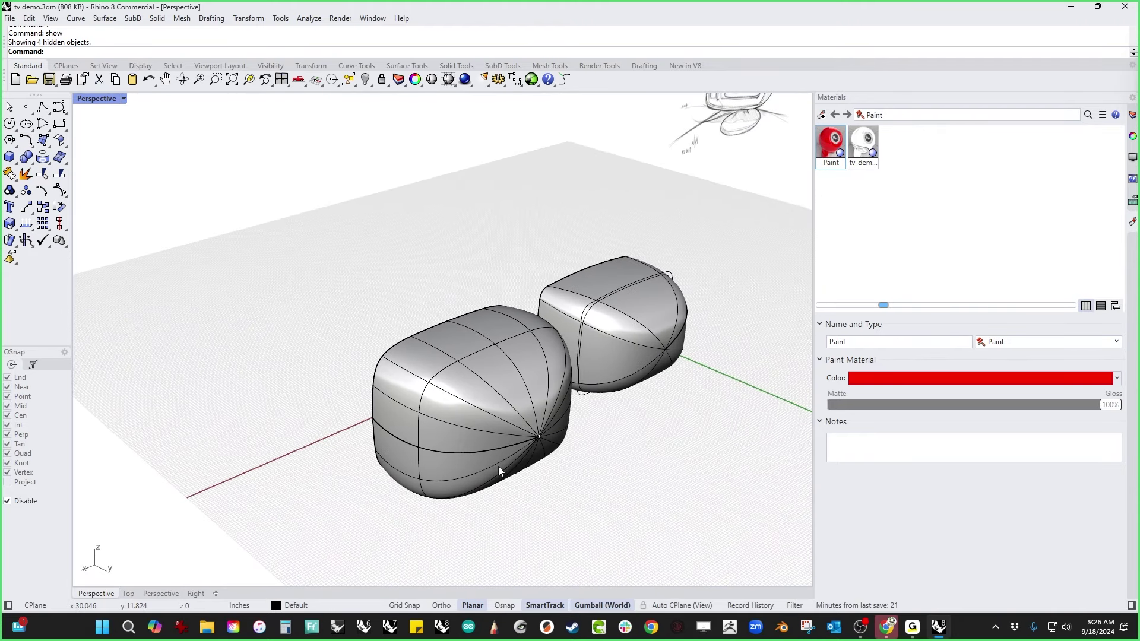
Step: Turn on the control points of the new lofted body and inspect their layout
left_click(475, 461)
middle_click(469, 454)
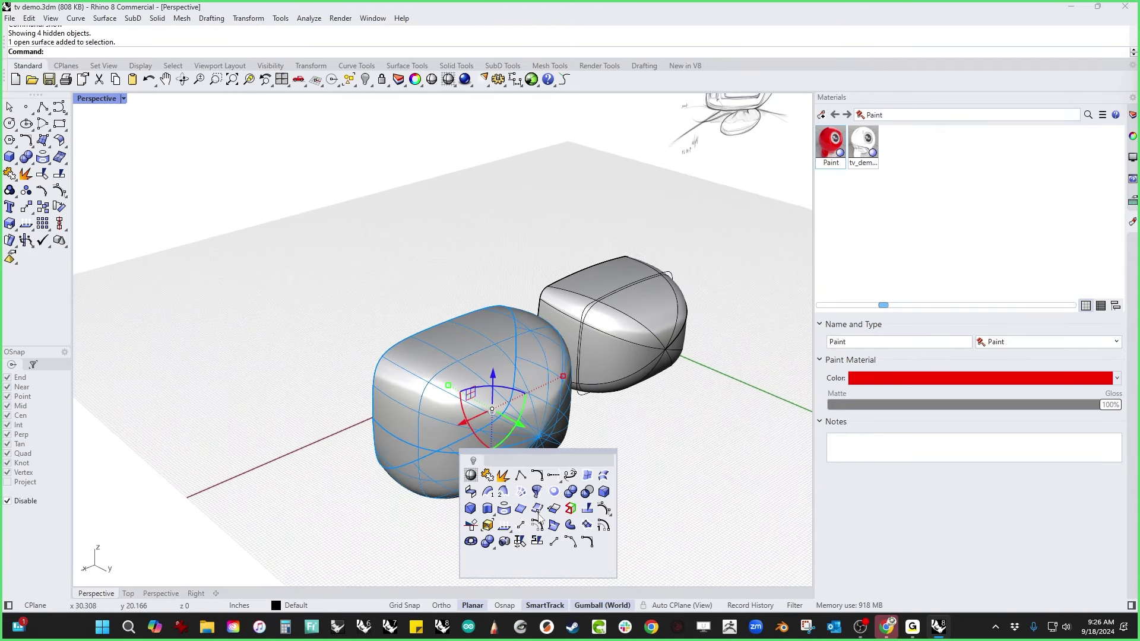
left_click(606, 512)
right_click_drag(607, 514, 559, 477)
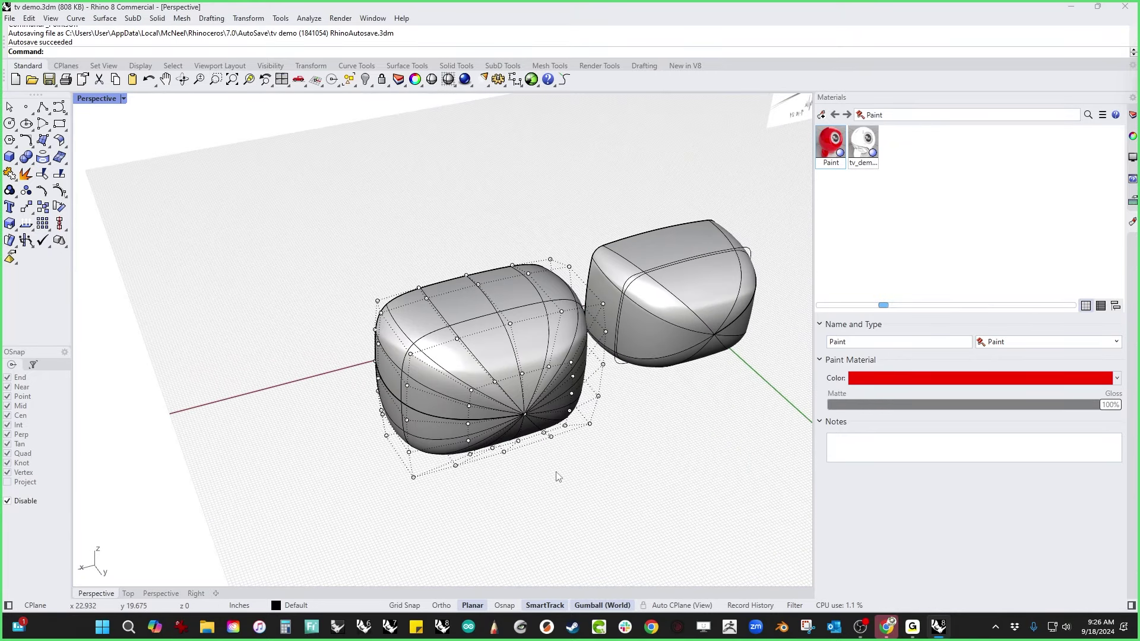
Step: In the Front view, draw a degree 3 curve through three control points above the two TV bodies, arching up from the sketch side
right_click_drag(557, 477, 533, 489)
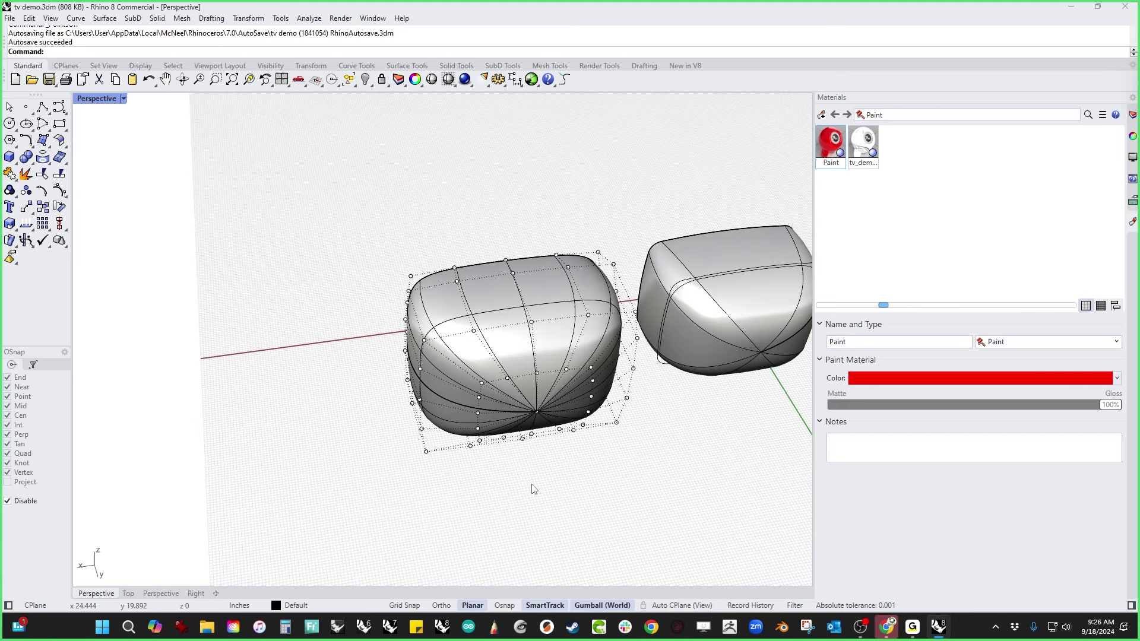
key("ctrl+F2")
scroll(533, 489, "down", 6)
right_click_drag(478, 395, 505, 369)
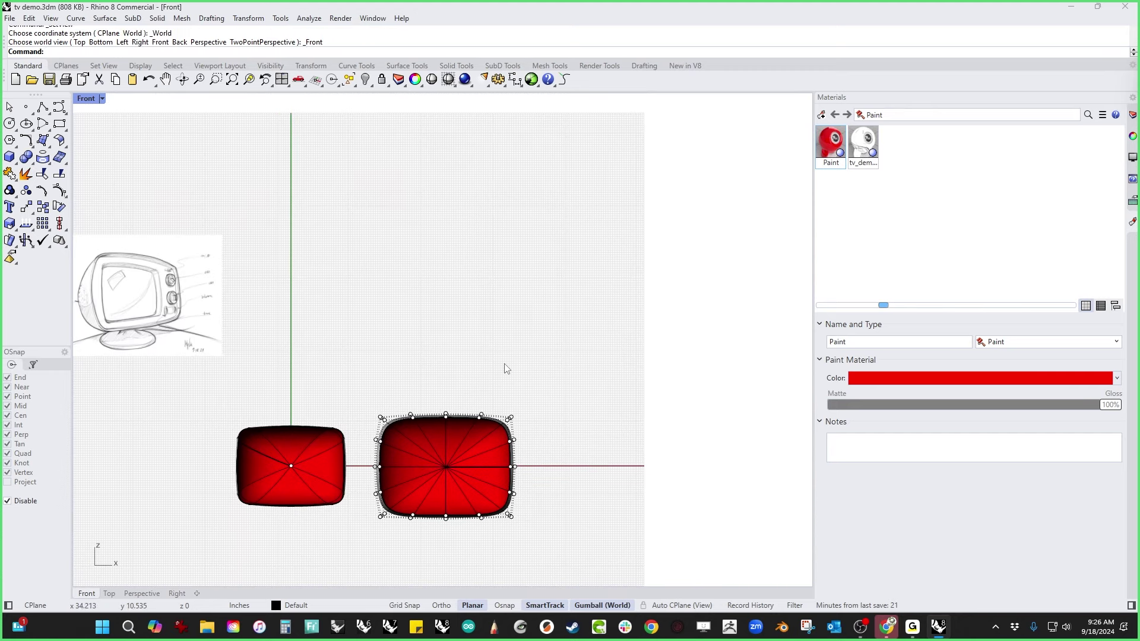
mouse_move(407, 255)
right_mouse_down()
mouse_move(444, 257)
mouse_move(406, 265)
right_mouse_up()
key("Escape")
left_click(59, 107)
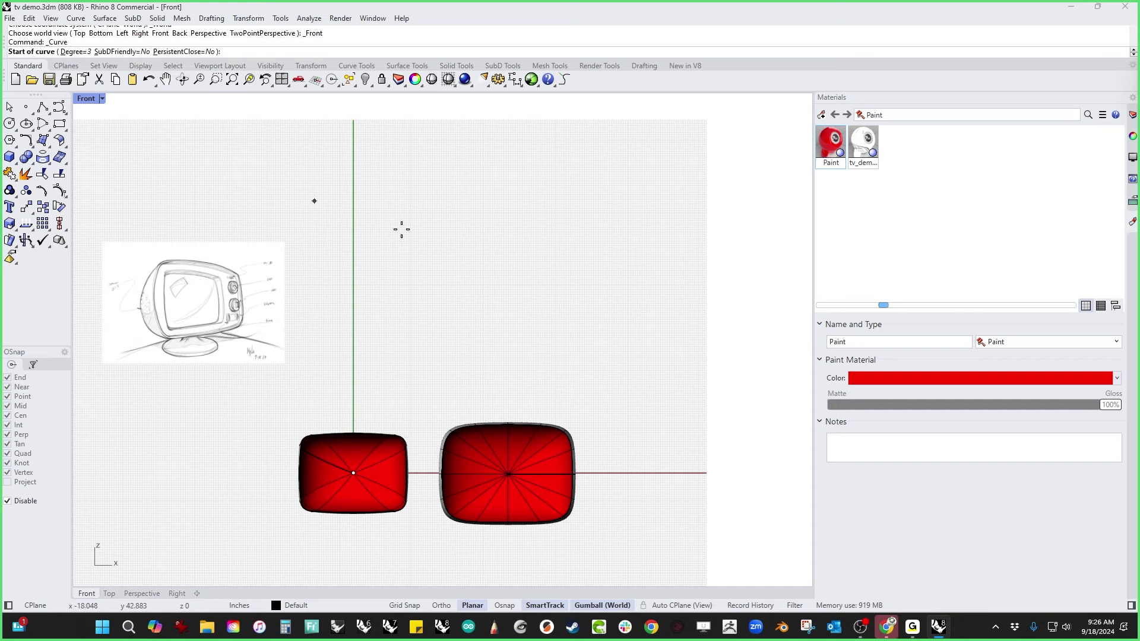
left_click(328, 285)
left_click(368, 224)
left_click(462, 207)
key("Return")
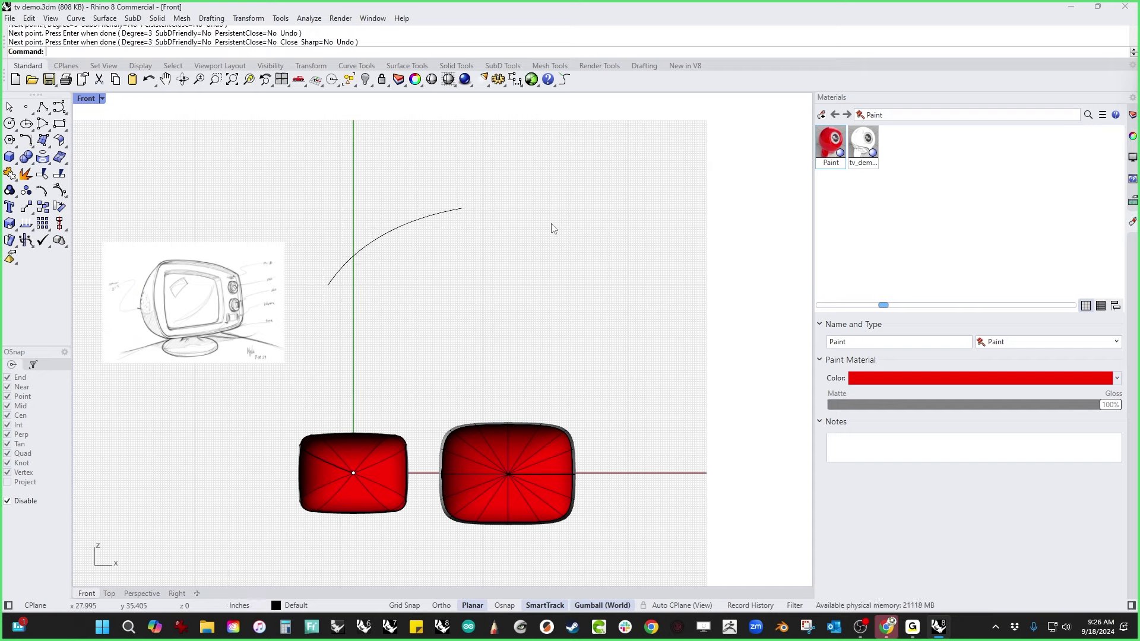
Step: Draw a second three-point curve from the end of the first one, descending on the far side of the arch
key("Return")
left_click(461, 208)
left_click(571, 222)
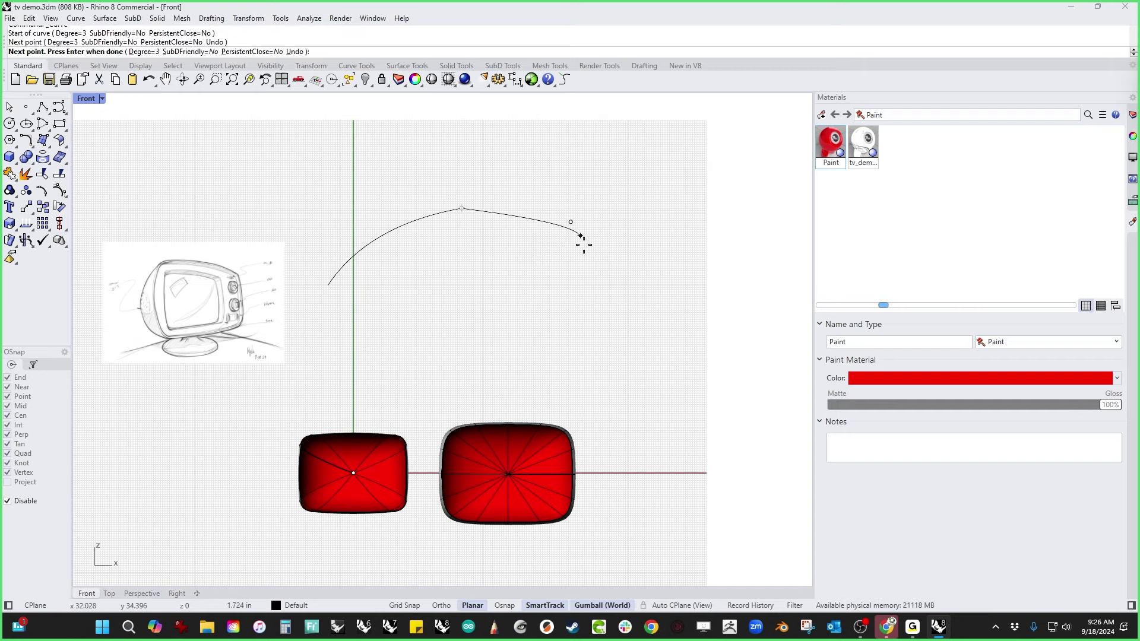
left_click(617, 321)
key("Return")
Step: Turn on the control points of both curves and select the coincident end points at their joint
left_click_drag(527, 174, 428, 257)
left_click(59, 191)
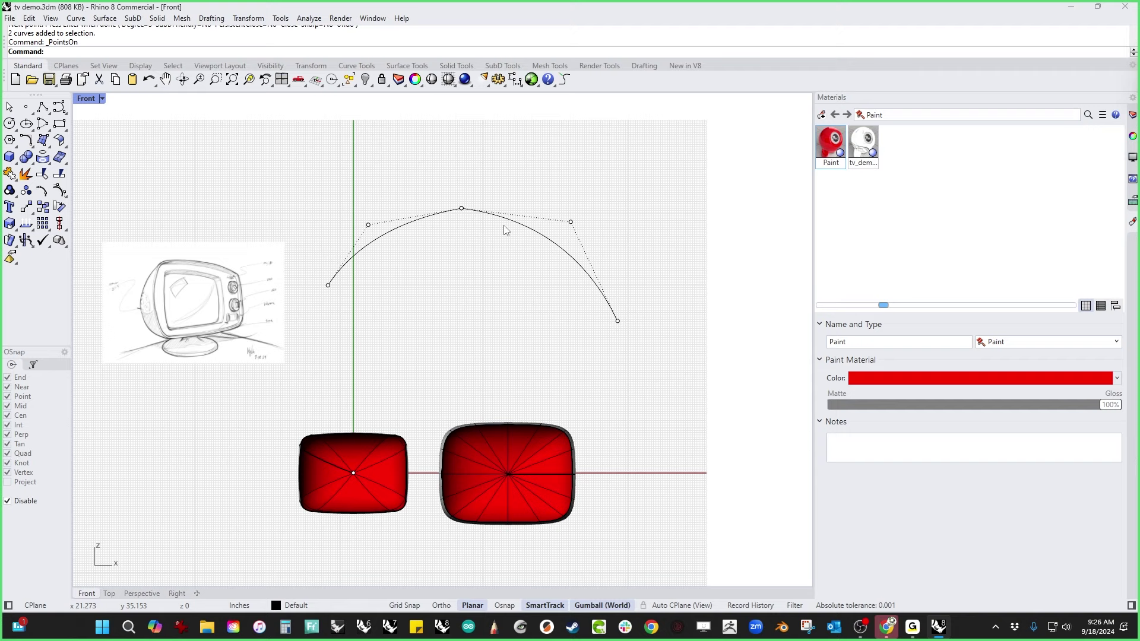
left_click_drag(454, 189, 473, 238)
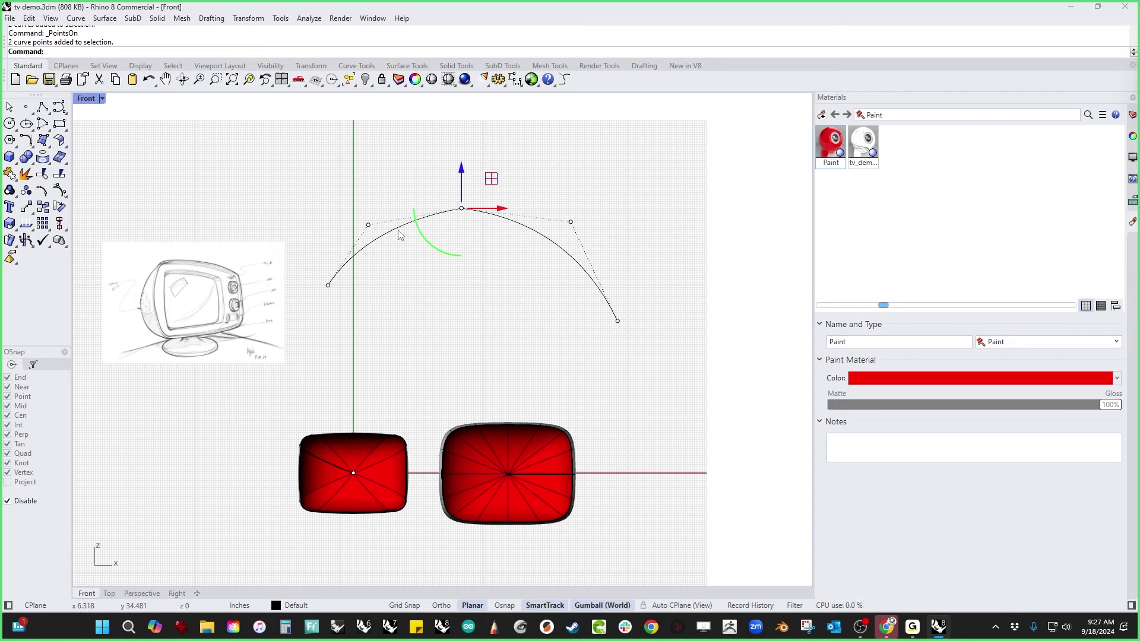
Step: Flatten the joint points and their neighbouring control points onto one horizontal line with a vertical scale
left_click(522, 252)
left_click_drag(337, 164, 627, 252)
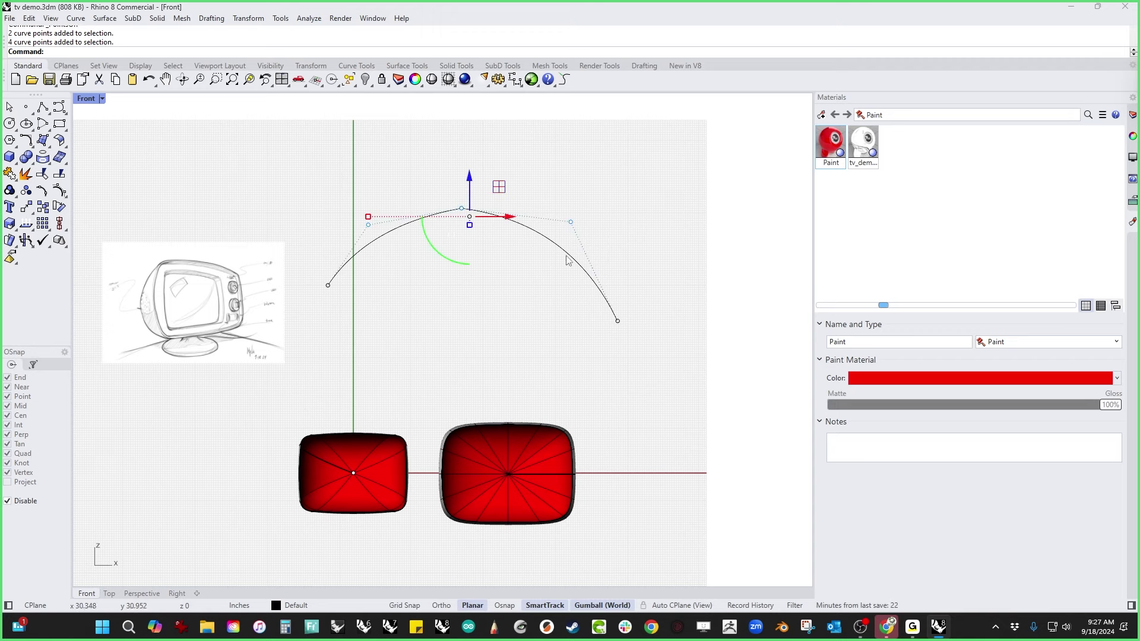
left_click(470, 227)
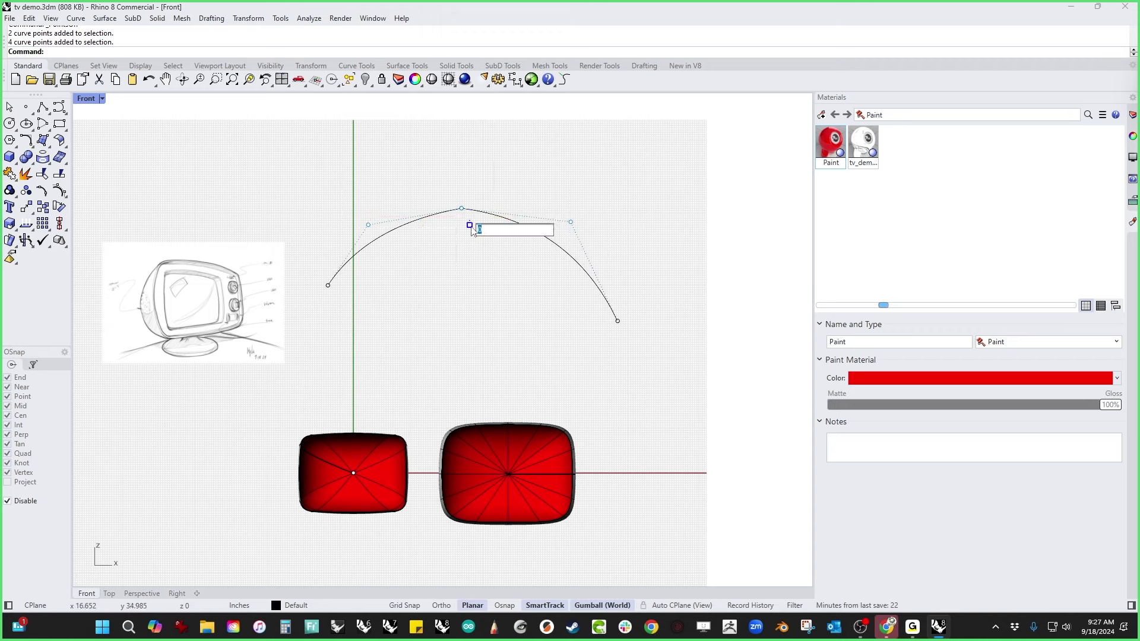
key("Return")
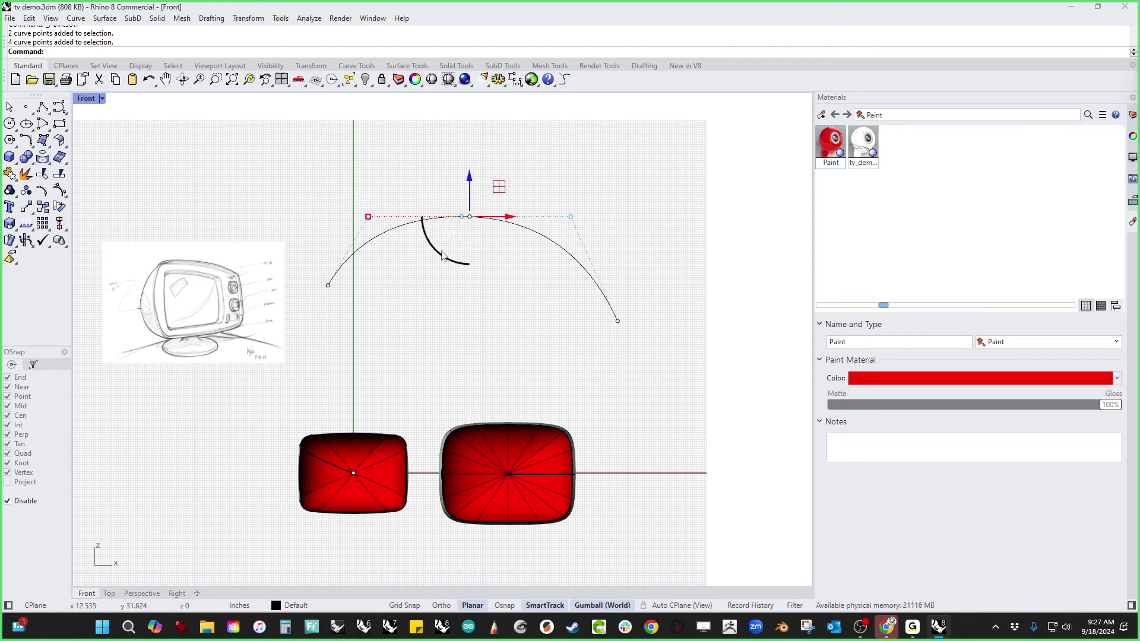
Step: Rotate the four aligned control points slightly clockwise and scale them closer together along their common line
mouse_move(459, 264)
left_mouse_down()
mouse_move(447, 254)
mouse_move(508, 261)
mouse_move(458, 261)
mouse_move(411, 241)
mouse_move(464, 256)
left_mouse_up()
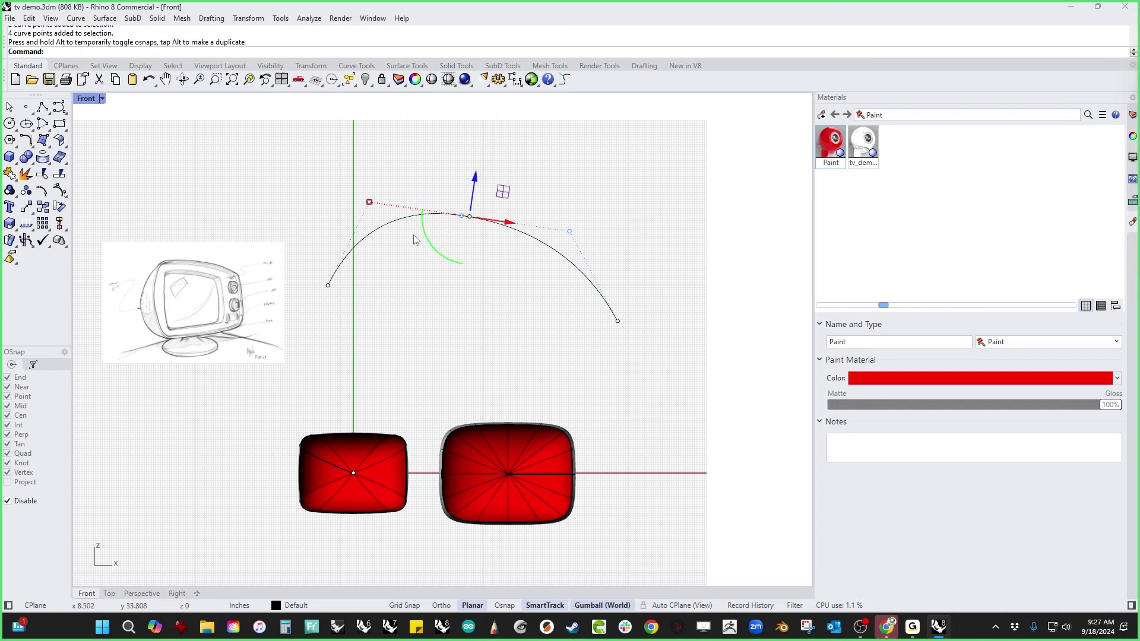
mouse_move(369, 202)
left_mouse_down()
mouse_move(437, 215)
mouse_move(258, 188)
mouse_move(382, 216)
left_mouse_up()
left_click(476, 292)
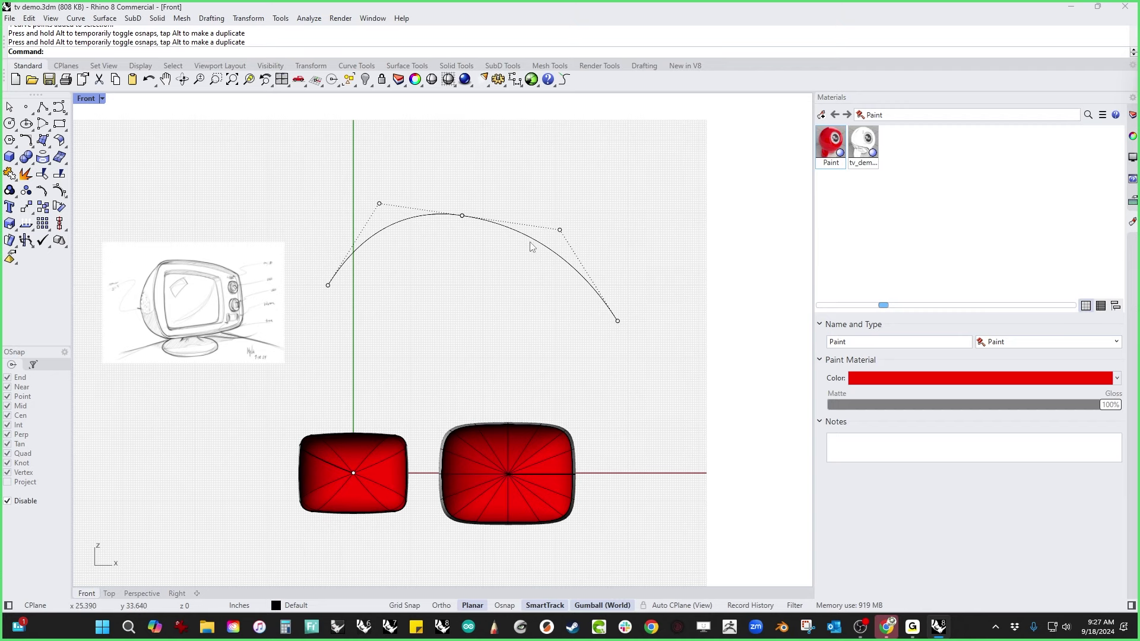
Step: In the Perspective view, try to extrude both curves along the Y axis into surfaces
right_click_drag(463, 328, 451, 319)
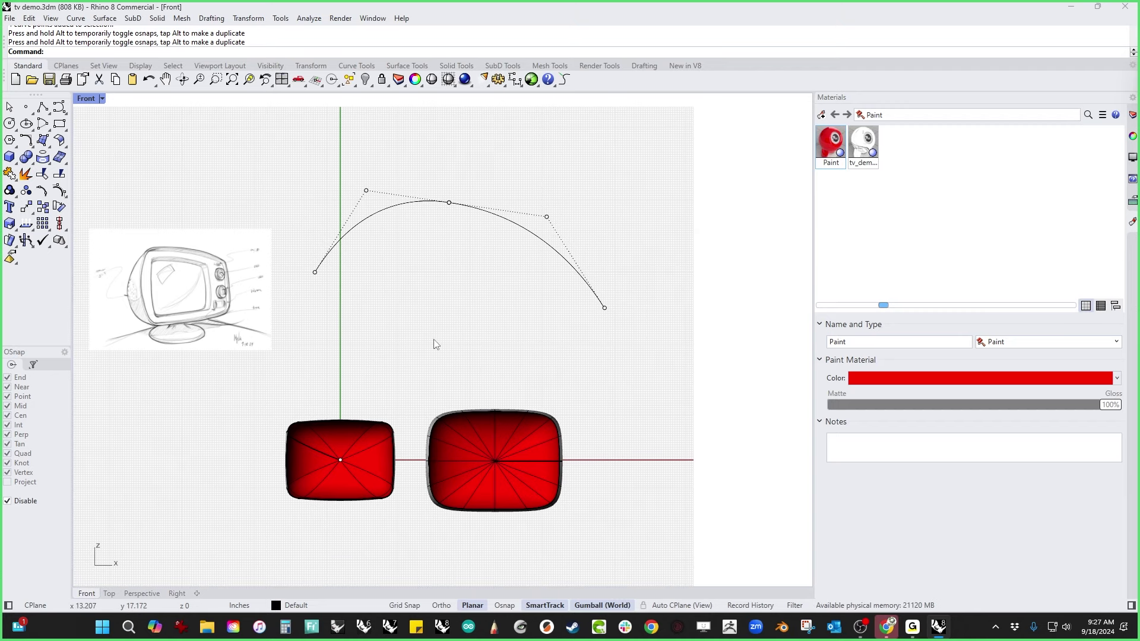
key("ctrl+F4")
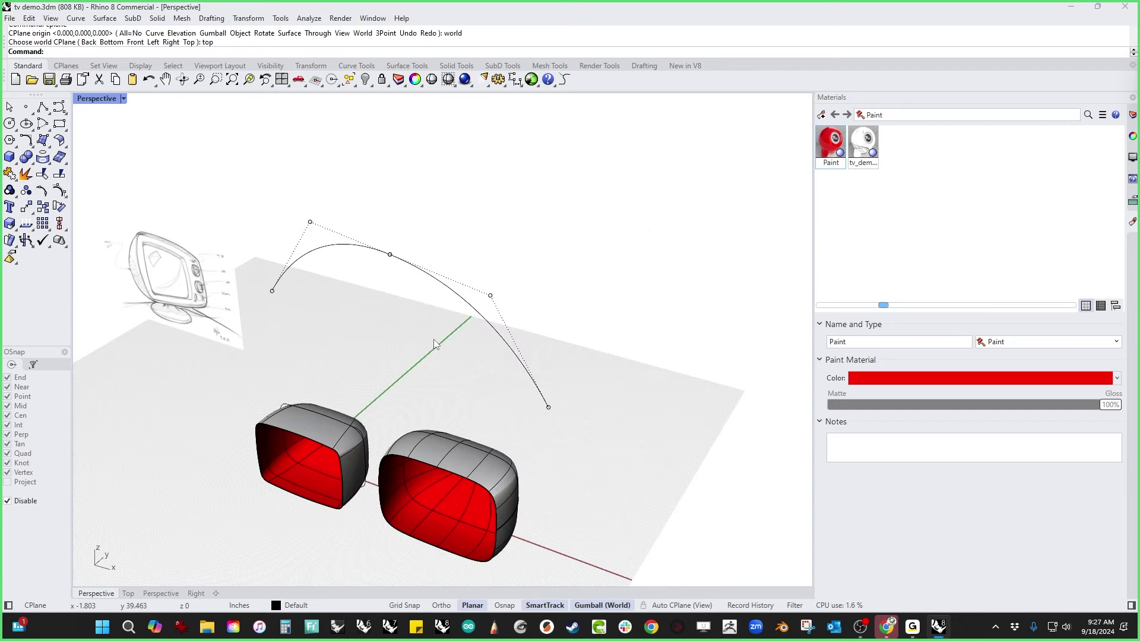
mouse_move(433, 339)
right_mouse_down()
mouse_move(368, 363)
mouse_move(423, 307)
mouse_move(480, 291)
right_mouse_up()
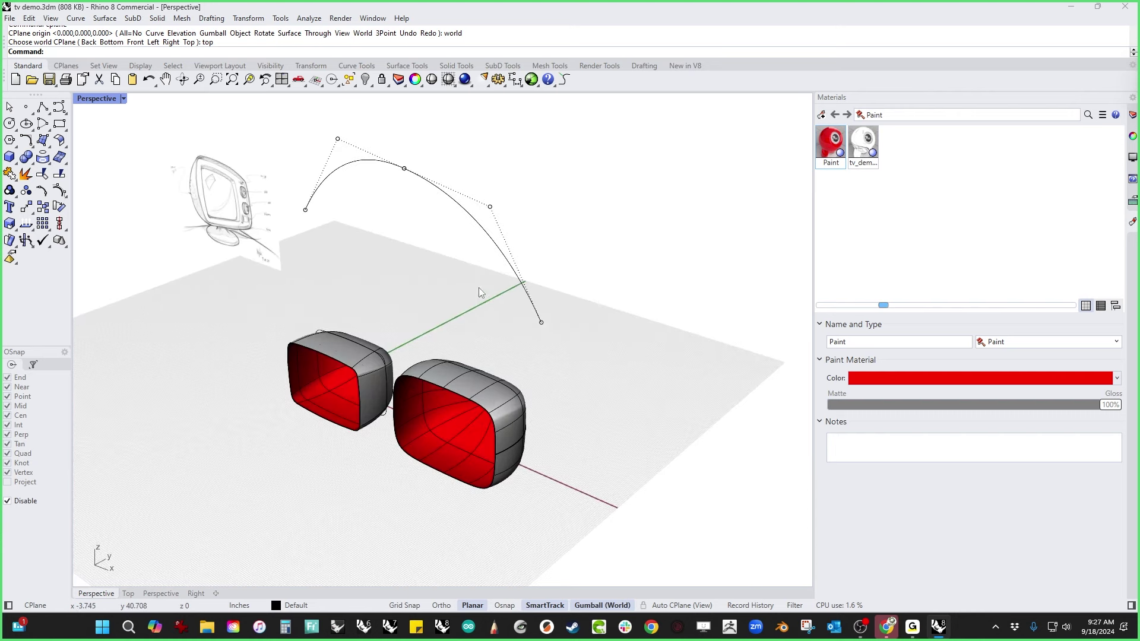
left_click(471, 223)
right_click_drag(437, 229, 423, 224)
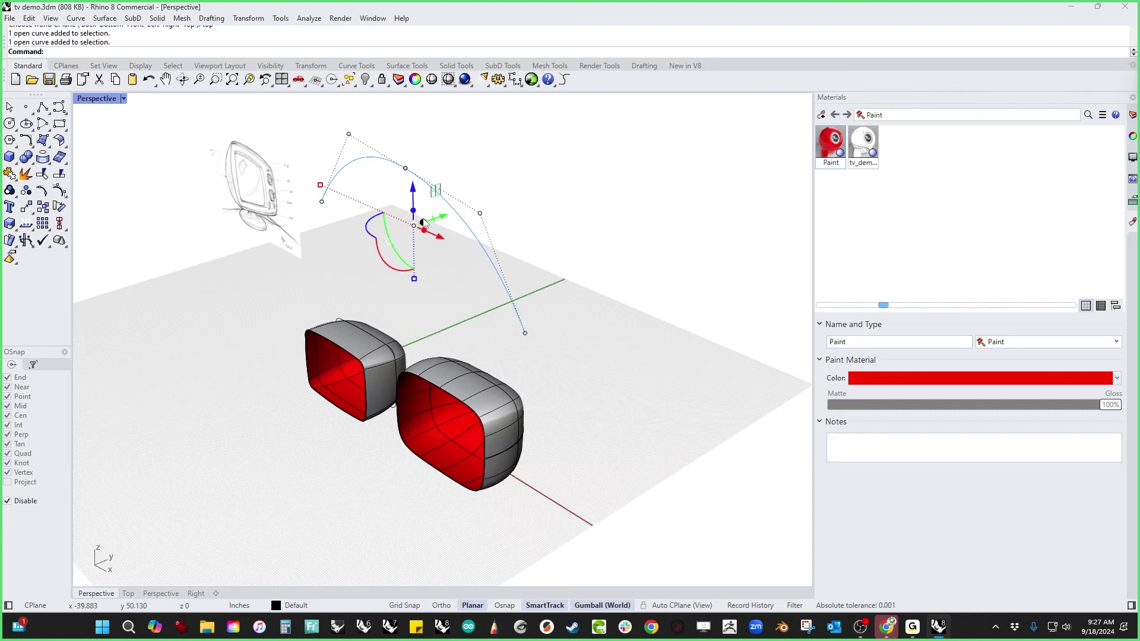
left_click_drag(422, 222, 578, 209)
left_click(446, 262)
right_click_drag(446, 262, 443, 344, "shift")
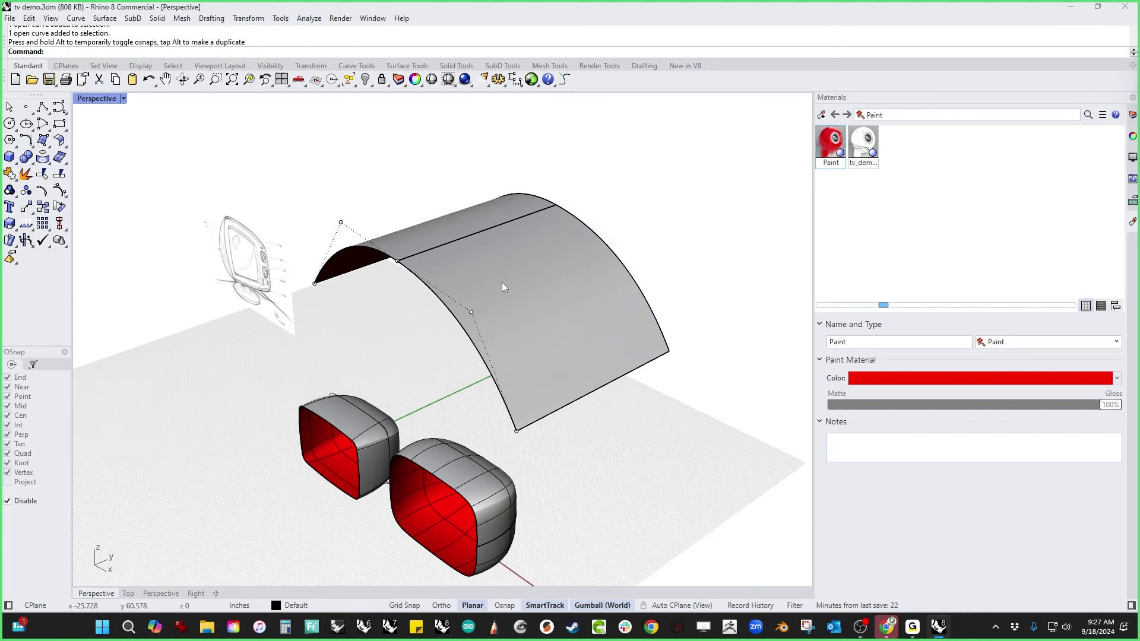
Step: Turn on the control points of the two extruded pieces, check their layout and undo the extrusion
left_click(502, 283)
left_click(433, 228, "shift")
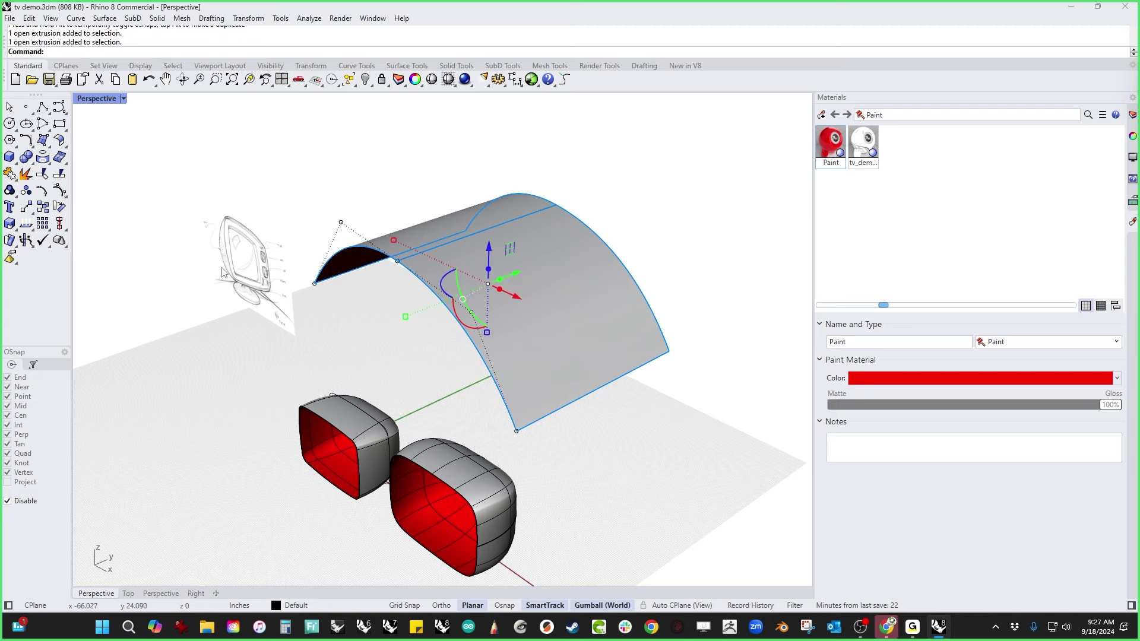
left_click(59, 191)
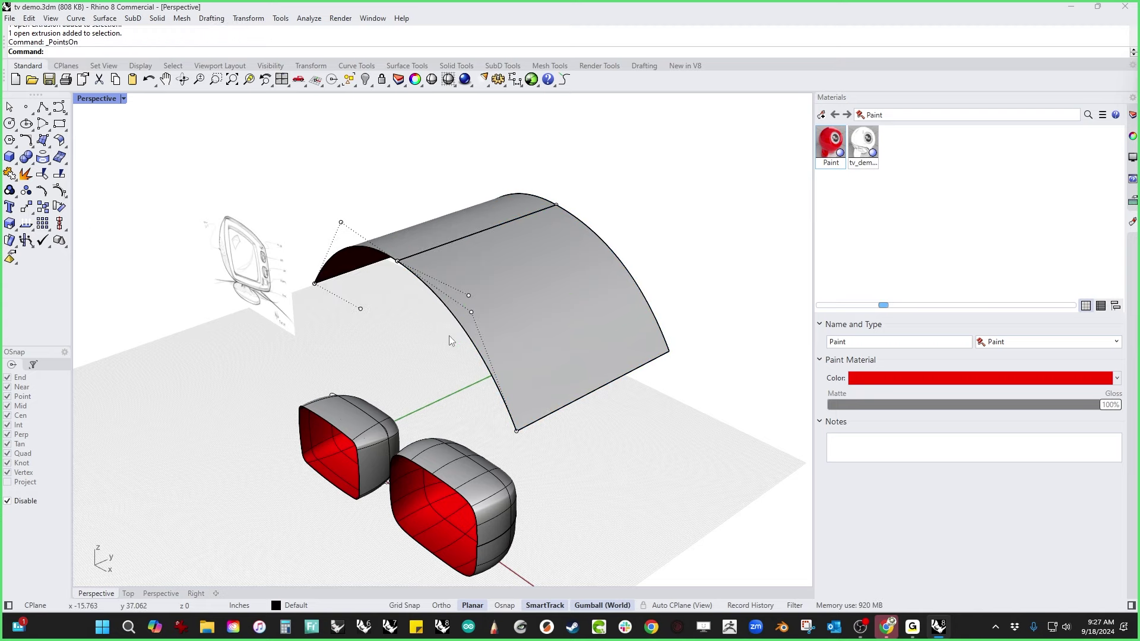
mouse_move(449, 336)
right_mouse_down()
mouse_move(527, 303)
mouse_move(523, 279)
mouse_move(539, 262)
right_mouse_up()
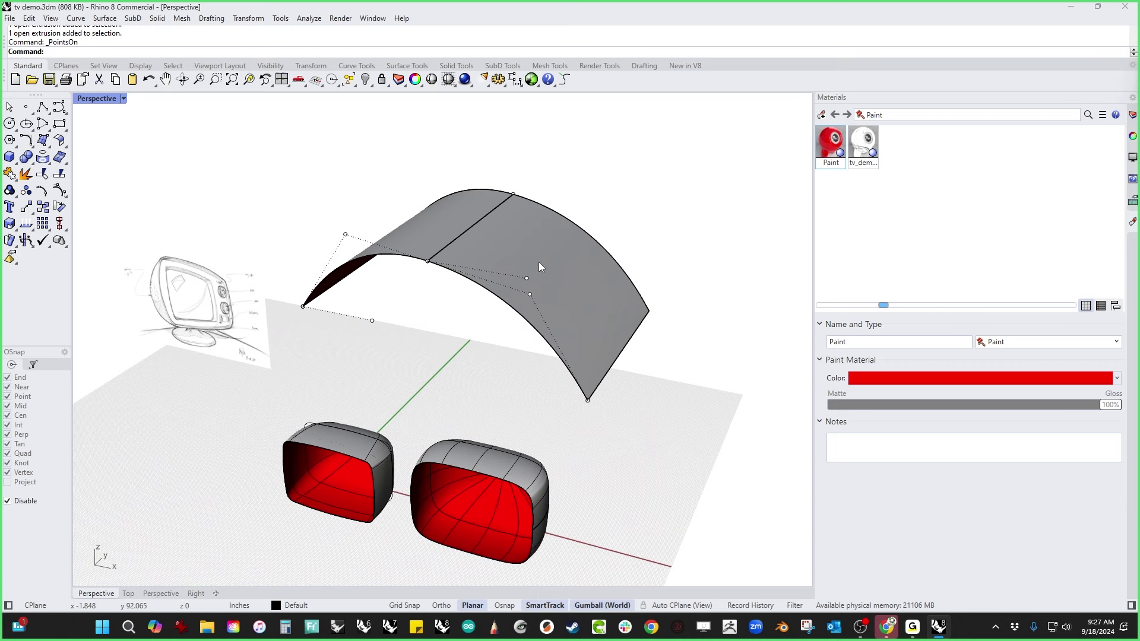
key("ctrl+z")
right_click_drag(482, 331, 465, 327)
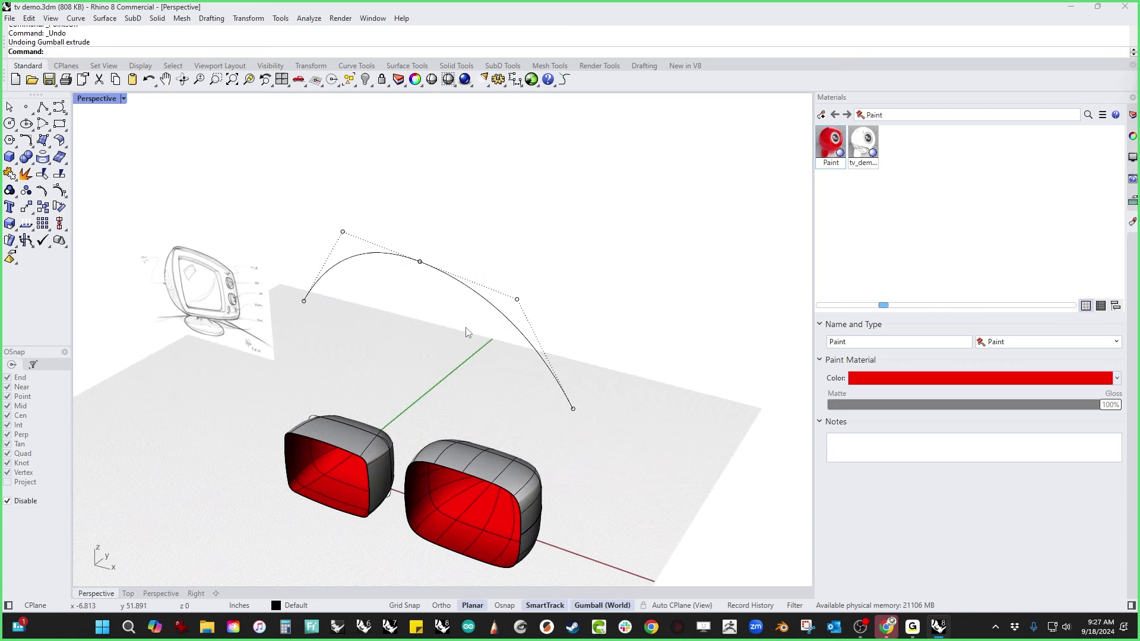
Step: Set the UseExtrusions output object type to Polysurface
type("UseExtrusions")
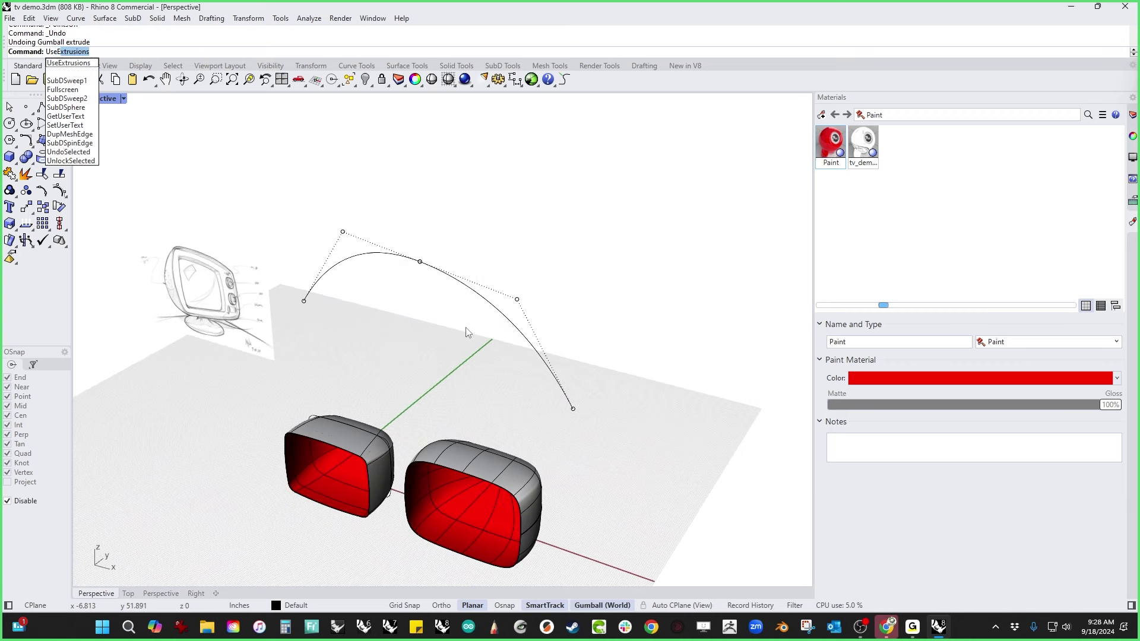
key("Return")
type("p")
key("Return")
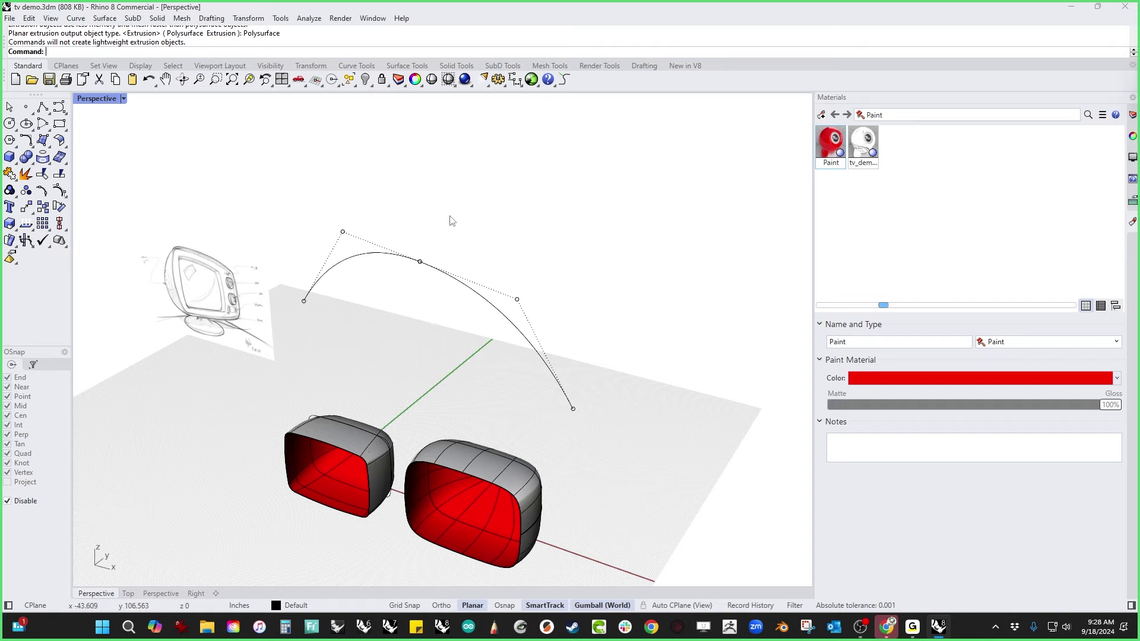
Step: Select both arch curves and extrude them backwards along the Y axis into two adjoining surfaces
left_click(481, 299, "ctrl+shift")
left_click(338, 250, "ctrl+shift")
left_click(376, 255, "ctrl+shift")
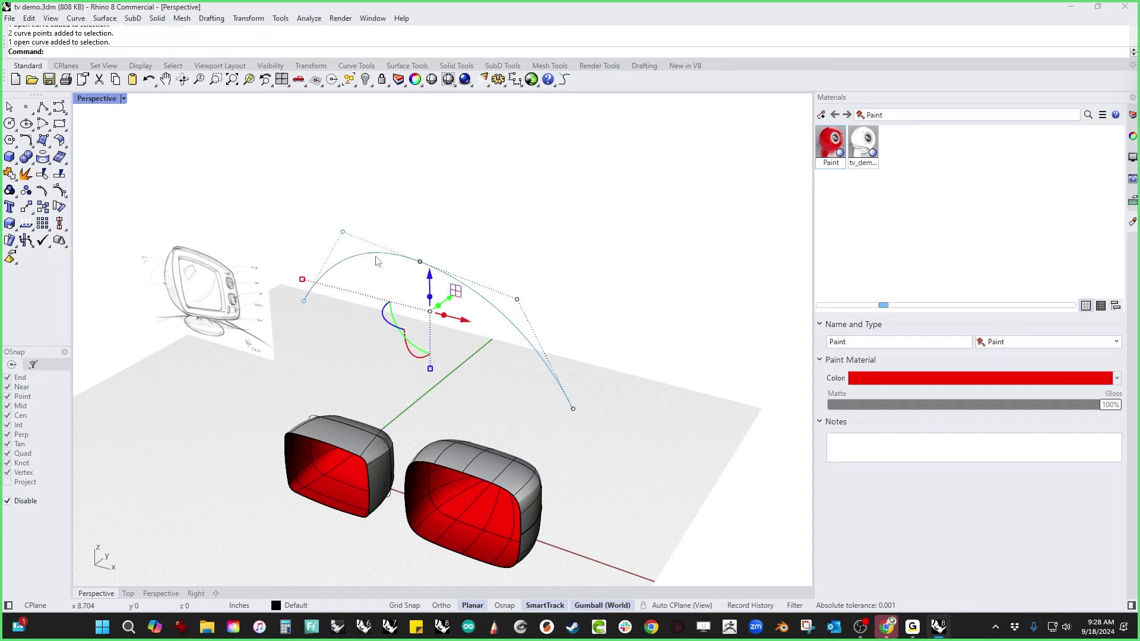
left_click(376, 277)
left_click(370, 254)
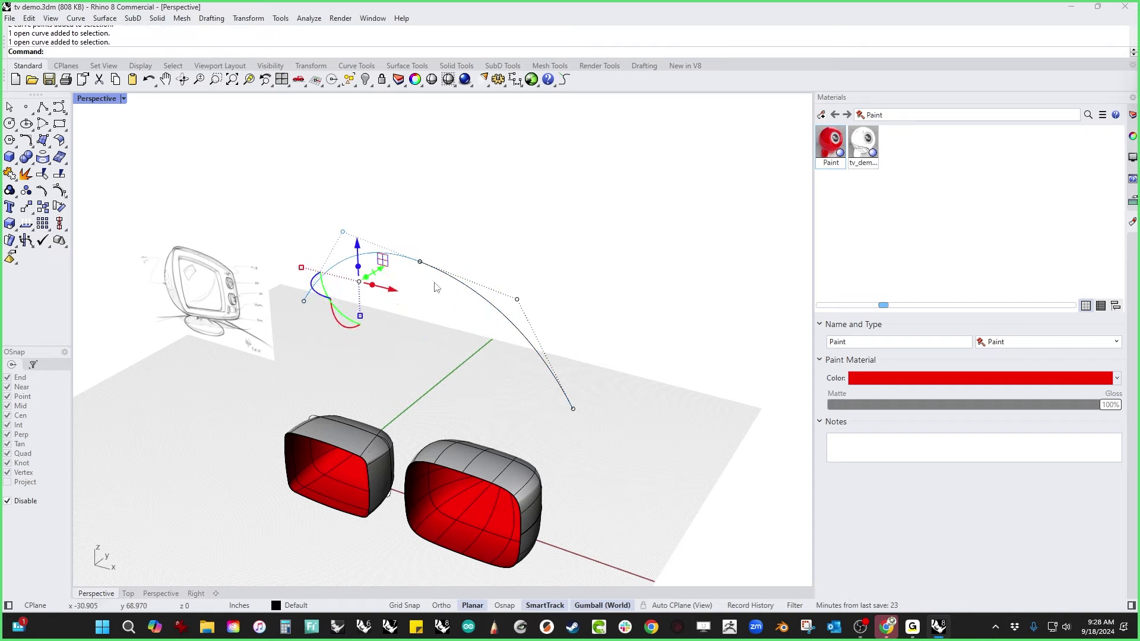
left_click(487, 303, "shift")
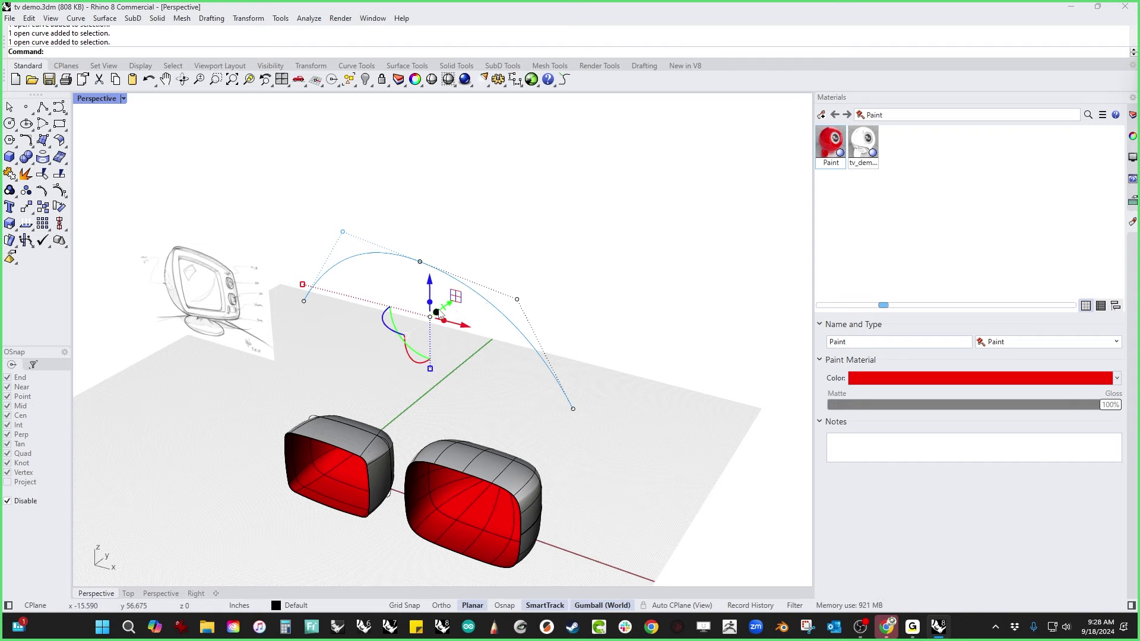
left_click_drag(437, 314, 534, 270)
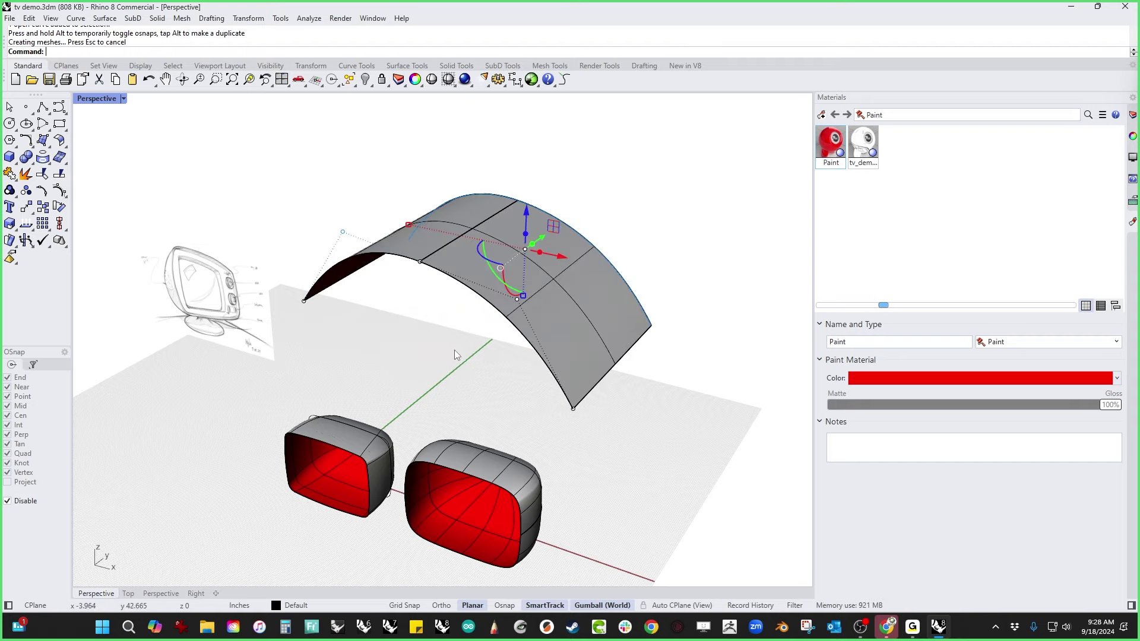
Step: Turn on the control points of both extruded surfaces and view their layout from the front and the back
left_click(533, 282)
left_click(425, 235, "shift")
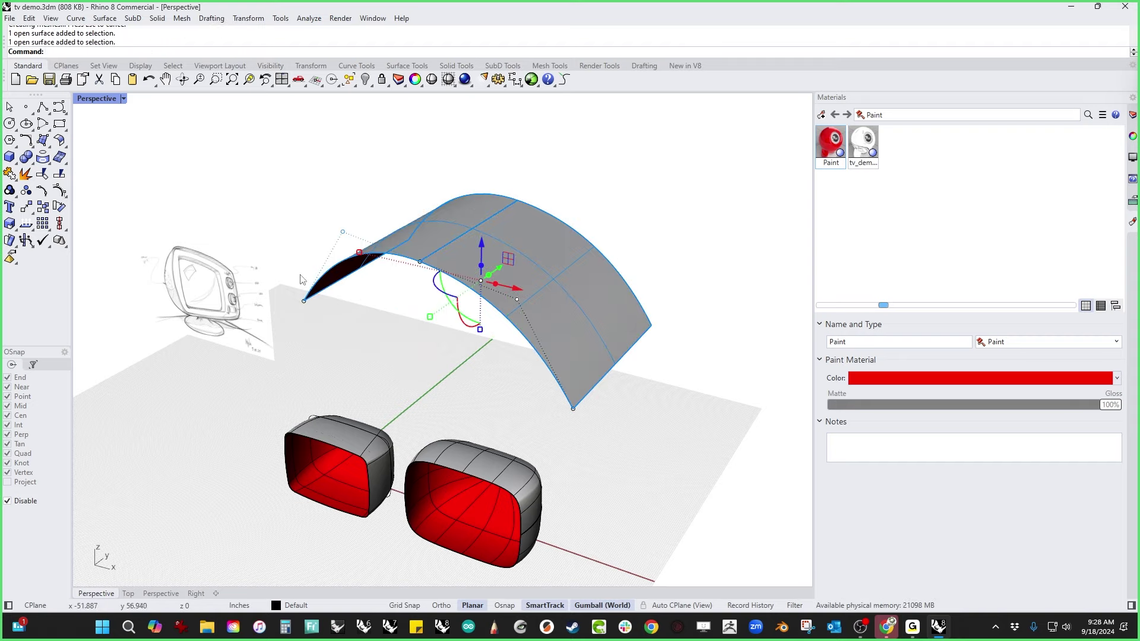
left_click(59, 190)
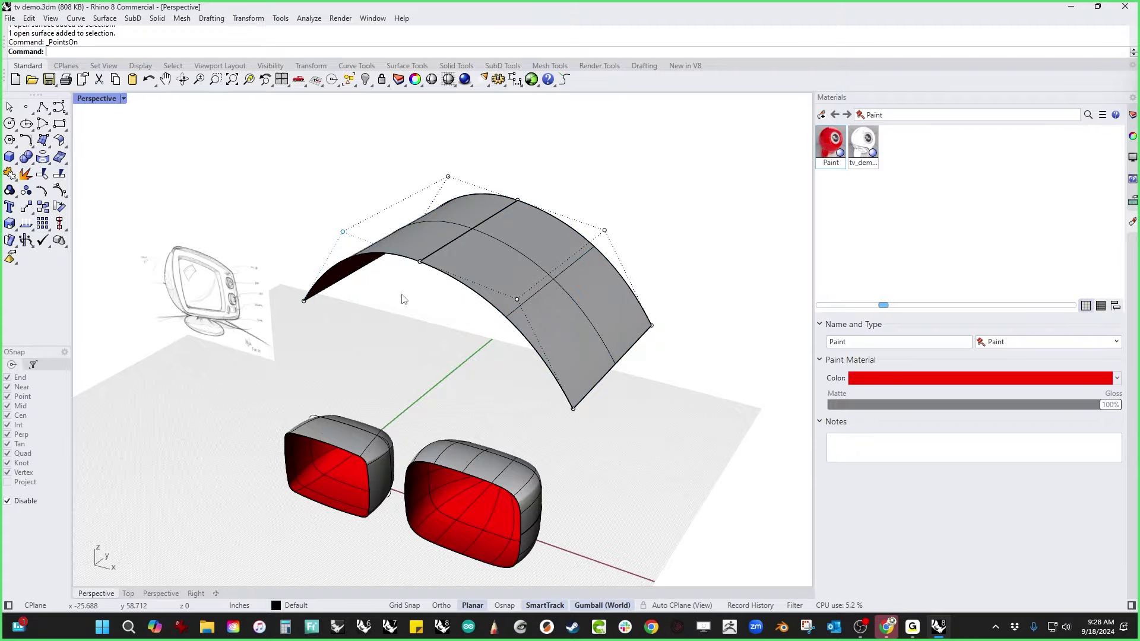
mouse_move(405, 300)
right_mouse_down()
mouse_move(460, 298)
mouse_move(493, 275)
mouse_move(507, 293)
mouse_move(334, 244)
mouse_move(184, 297)
mouse_move(147, 291)
mouse_move(201, 229)
mouse_move(488, 319)
right_mouse_up()
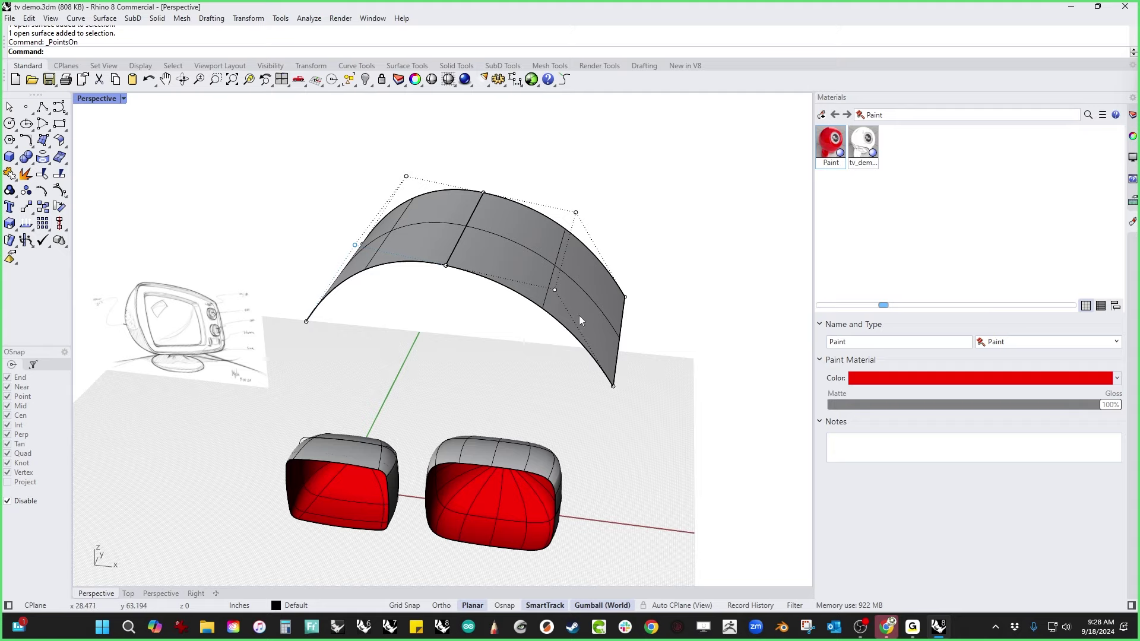
right_click_drag(580, 321, 331, 288)
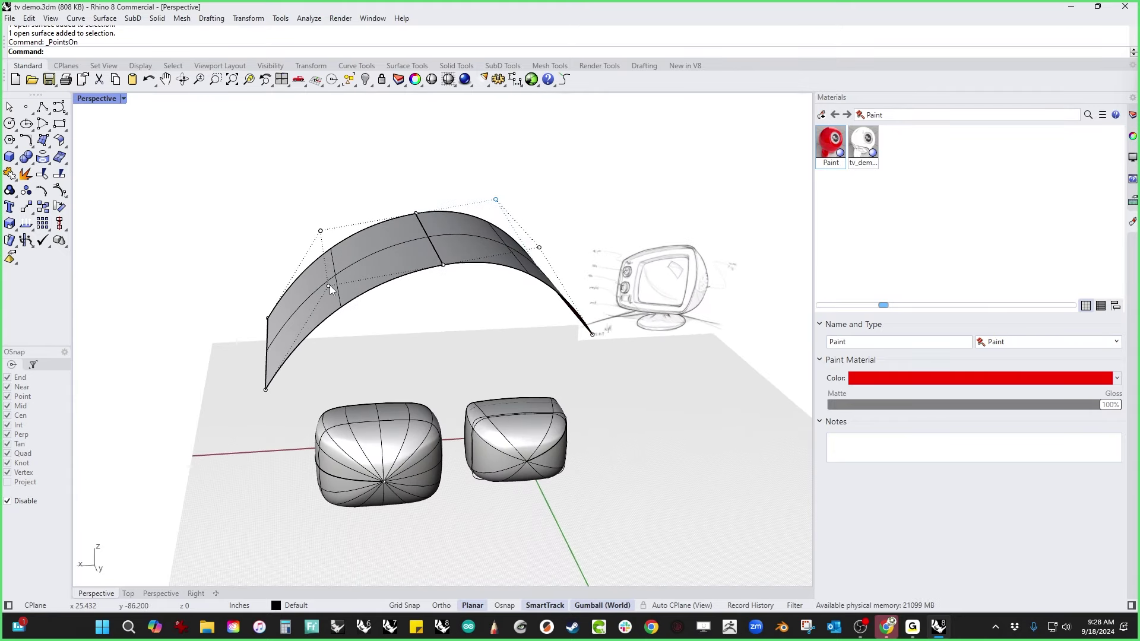
Step: Select the control points at the seam and beside it along the edge of the two arched surfaces
left_click(329, 286)
left_click(452, 275)
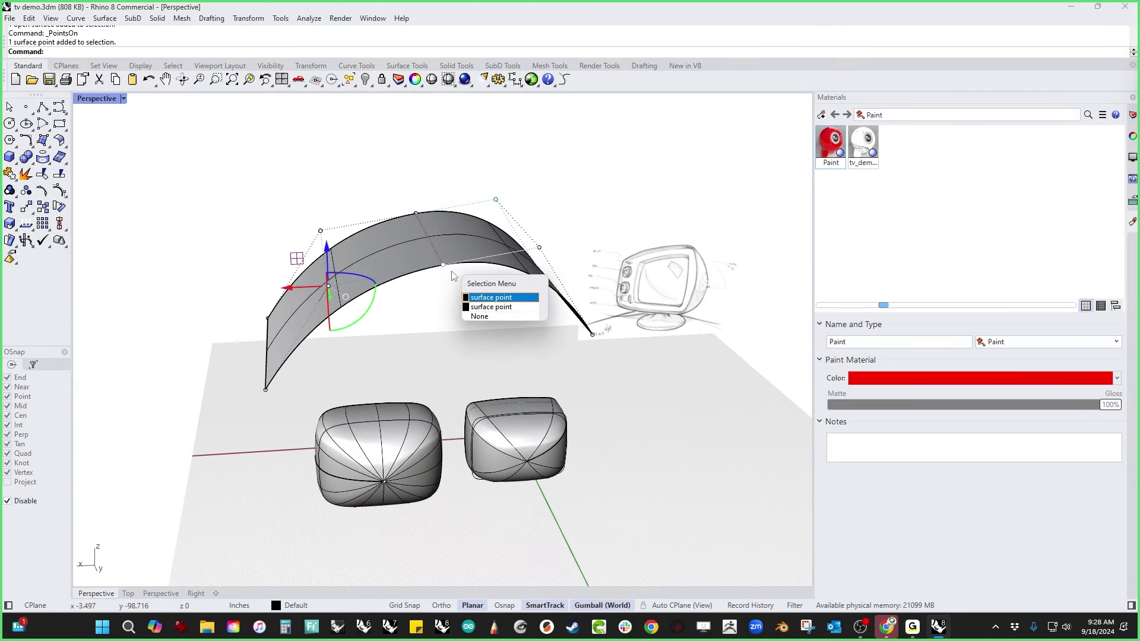
left_click(480, 297)
left_click(540, 247, "shift")
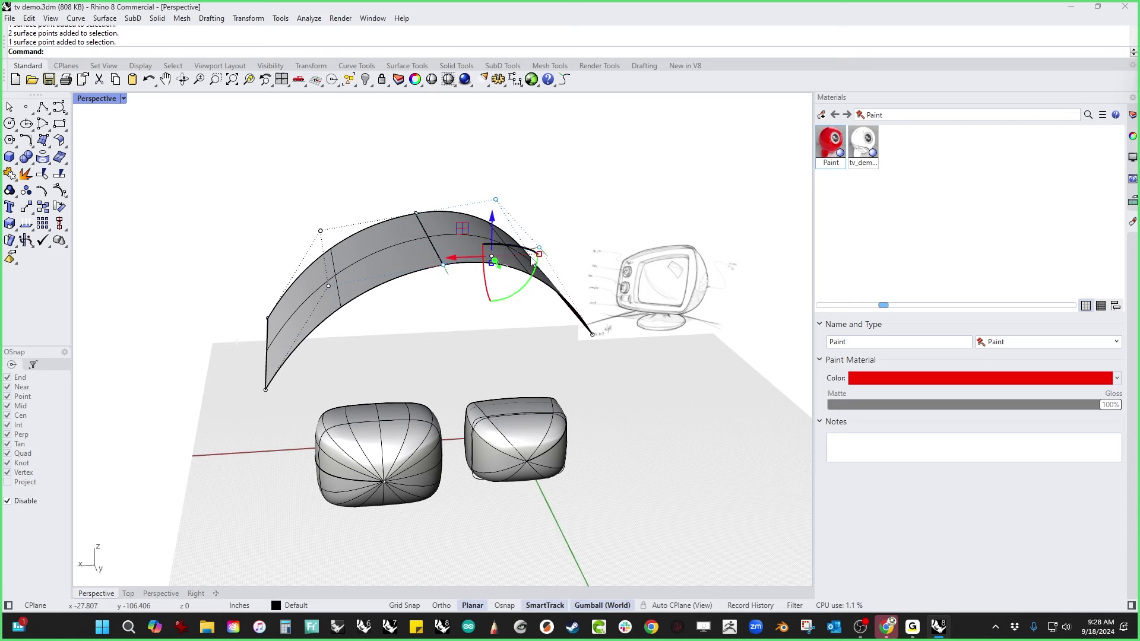
scroll(490, 257, "up", 3)
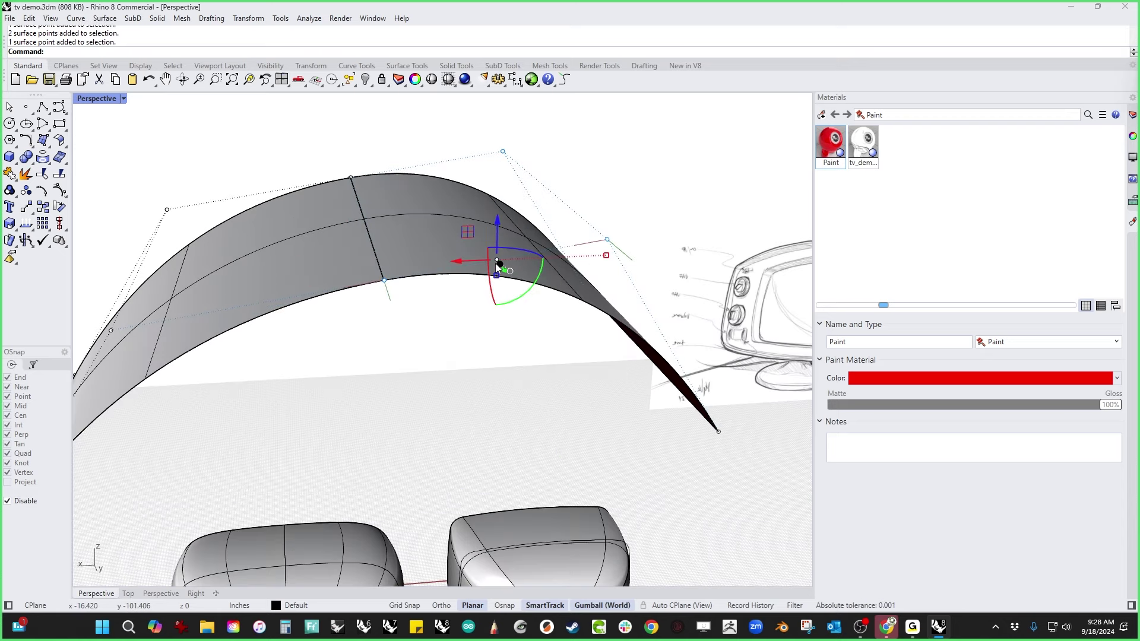
Step: Relocate the gumball to the seam's end point, align its axis with the neighbouring control point, and try rotating the selected points
left_click(496, 261, "ctrl")
left_click_drag(379, 289, 381, 291, "ctrl")
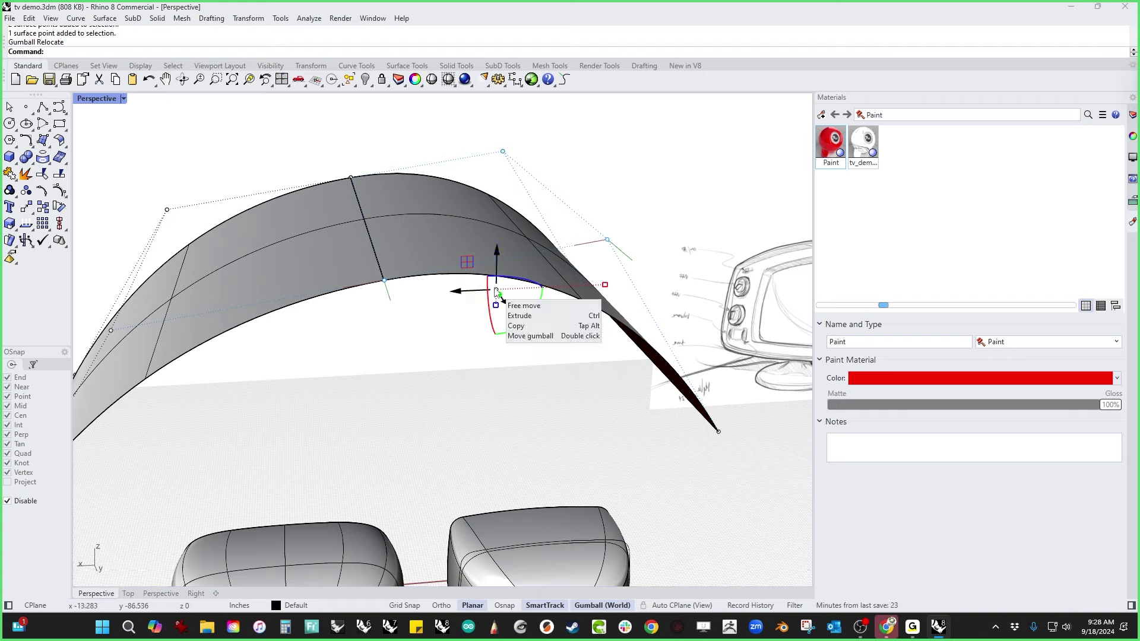
left_click_drag(497, 290, 379, 281, "ctrl")
left_click(384, 281)
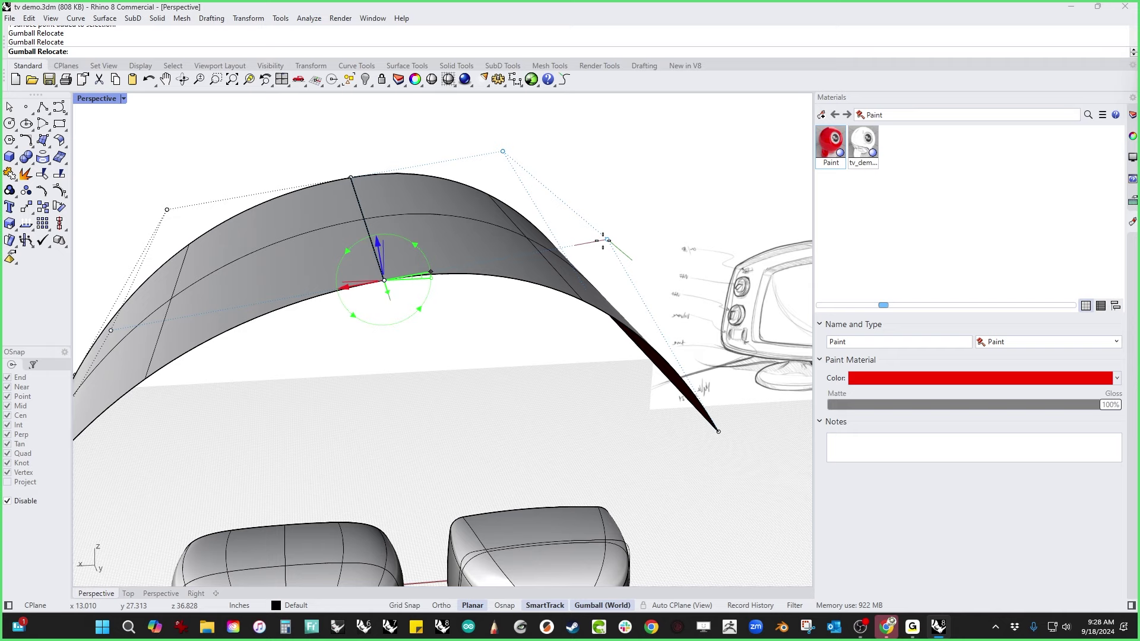
right_click(471, 320)
mouse_move(471, 320)
right_mouse_down()
mouse_move(482, 330)
mouse_move(487, 308)
mouse_move(487, 317)
right_mouse_up()
left_click_drag(491, 278, 545, 270)
right_click_drag(545, 275, 3, 295)
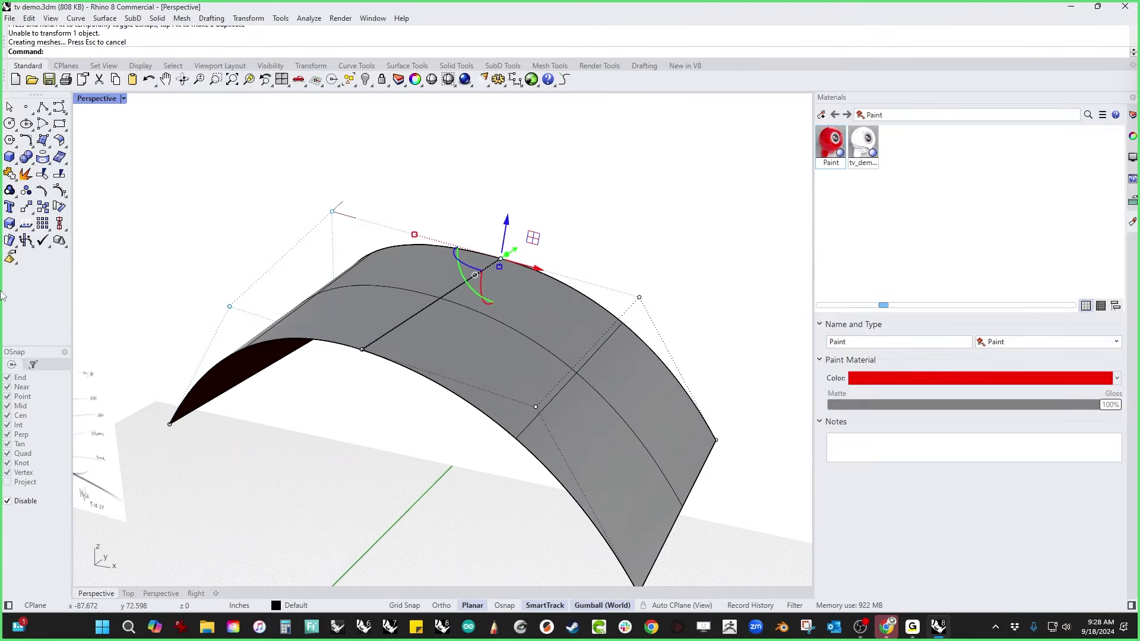
Step: Add the control point across the seam to the selection, realign the gumball along that row, and rotate the points about the seam point
left_click(640, 297, "shift")
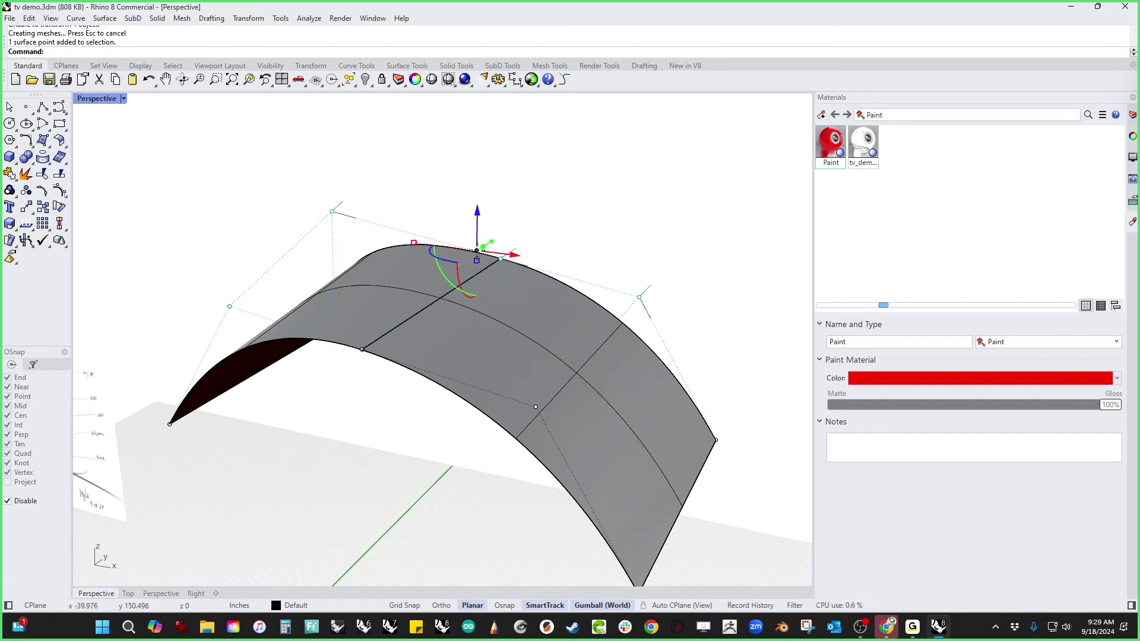
left_click_drag(478, 253, 429, 257, "ctrl")
left_click(331, 215)
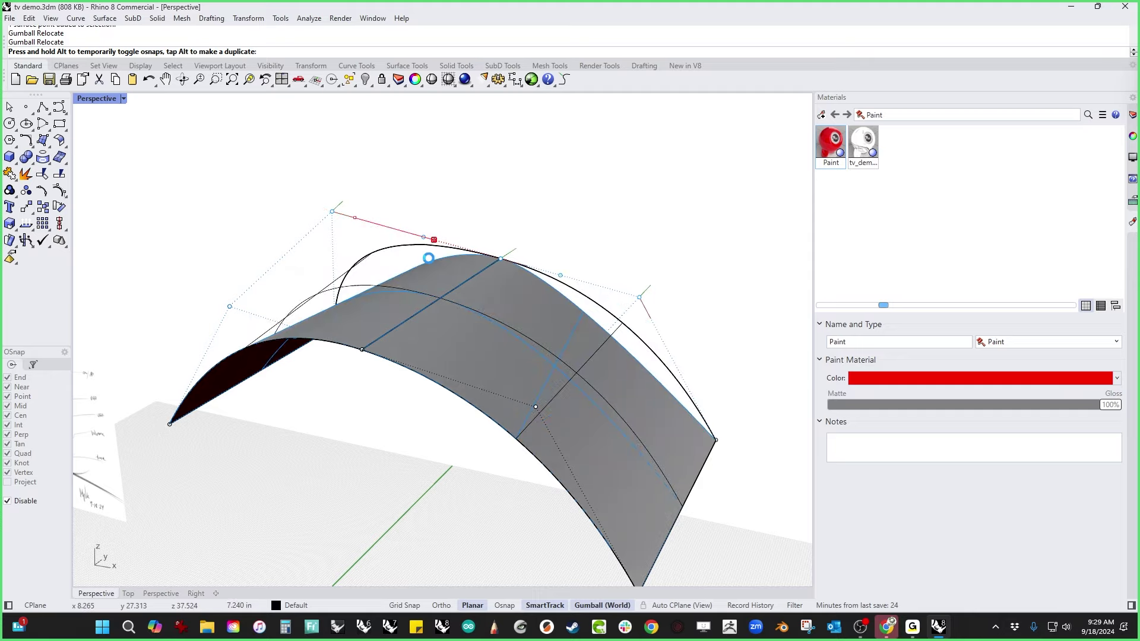
left_click_drag(471, 293, 520, 267)
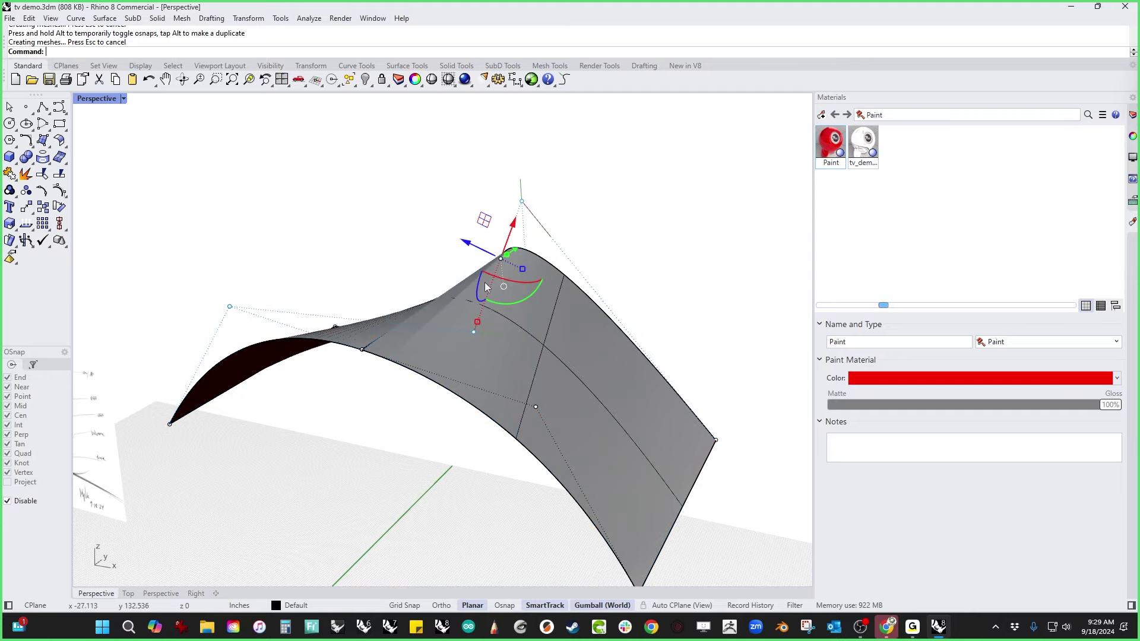
mouse_move(485, 288)
right_mouse_down()
mouse_move(552, 307)
mouse_move(601, 274)
mouse_move(369, 326)
mouse_move(319, 453)
mouse_move(440, 471)
mouse_move(580, 343)
mouse_move(523, 279)
mouse_move(531, 302)
right_mouse_up()
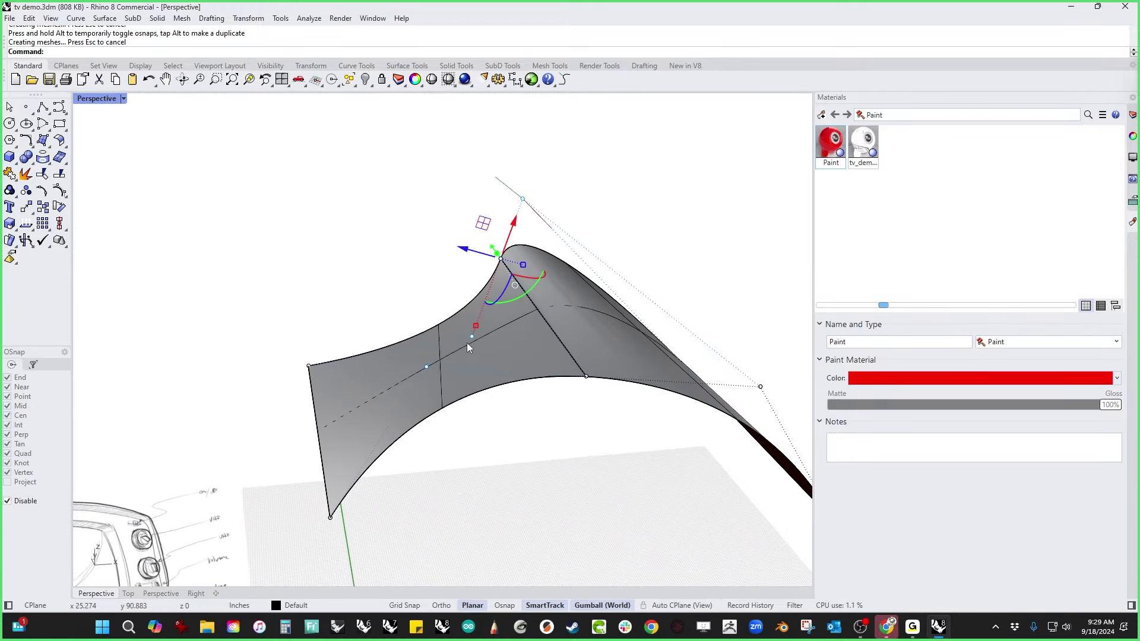
scroll(475, 365, "down", 5)
right_click_drag(475, 365, 420, 305, "shift")
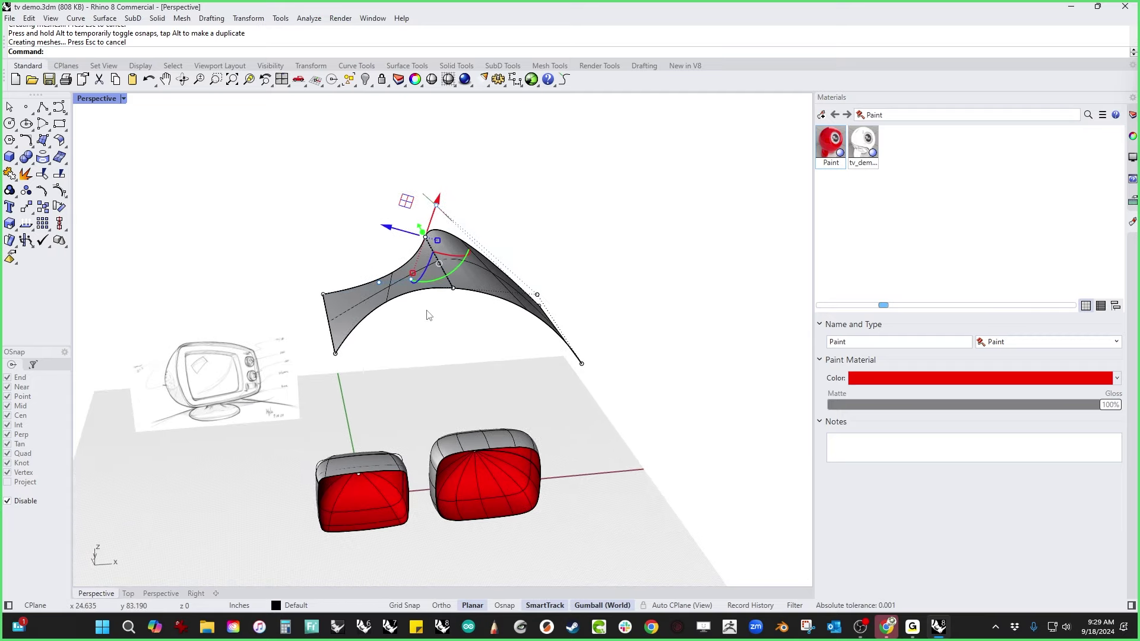
Step: Deselect the control points and delete both arched test surfaces together with their curves
key("Escape")
key("Escape")
left_click_drag(477, 326, 408, 262)
key("Delete")
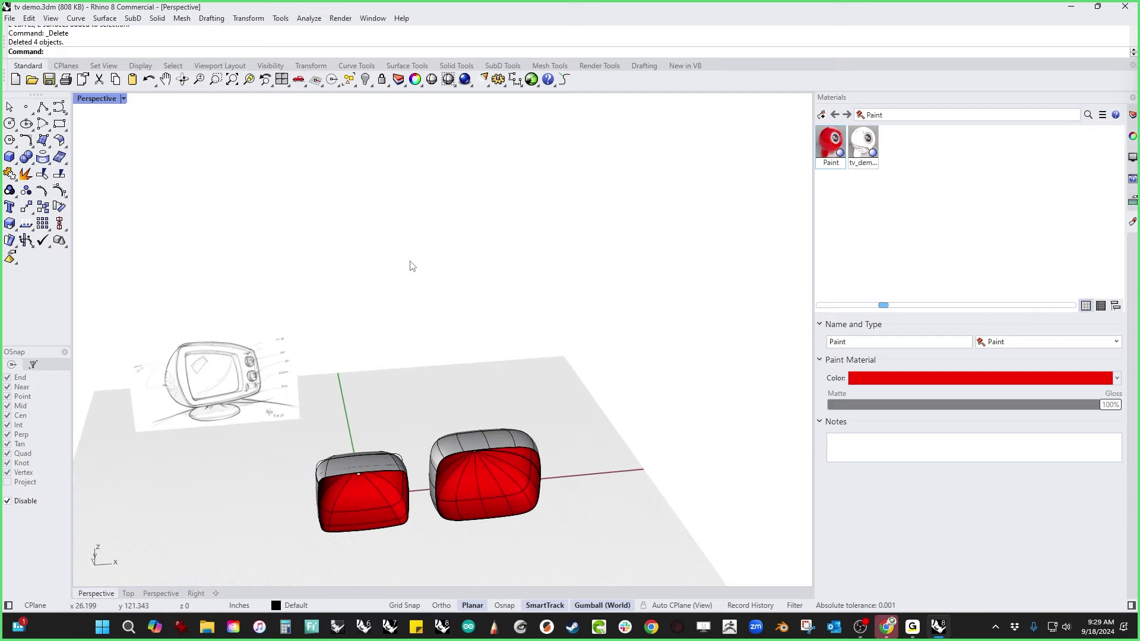
Step: Turn on the control points of the larger TV body and examine its pointed back in the Top view
right_click_drag(375, 215, 394, 433)
scroll(305, 374, "up", 8)
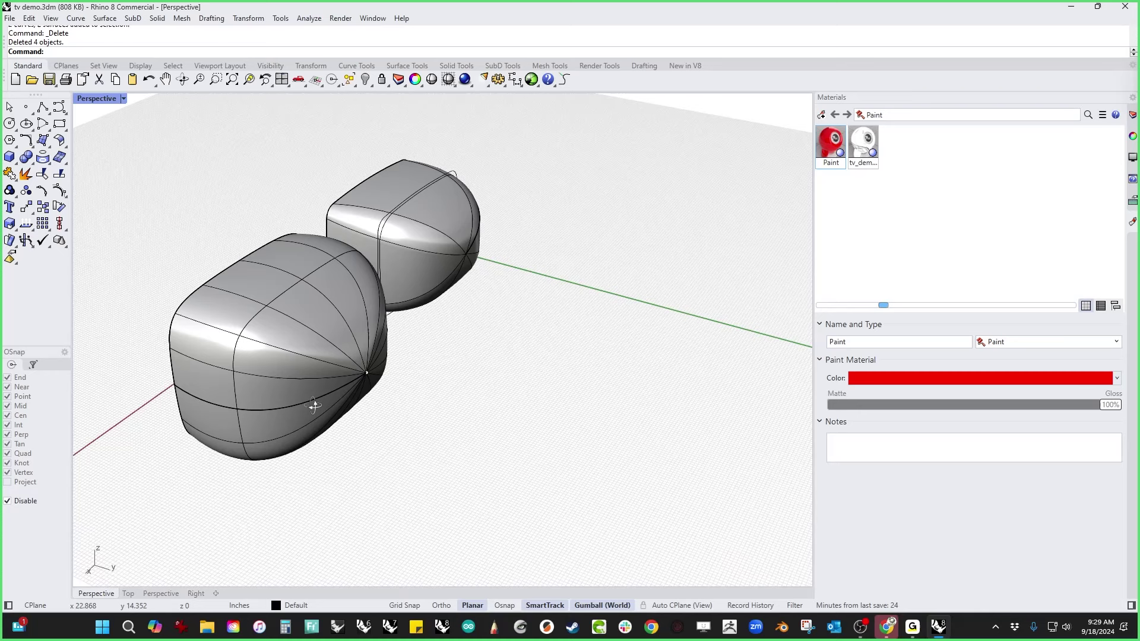
left_click(291, 373)
right_click_drag(291, 373, 404, 376, "shift")
middle_click(466, 412)
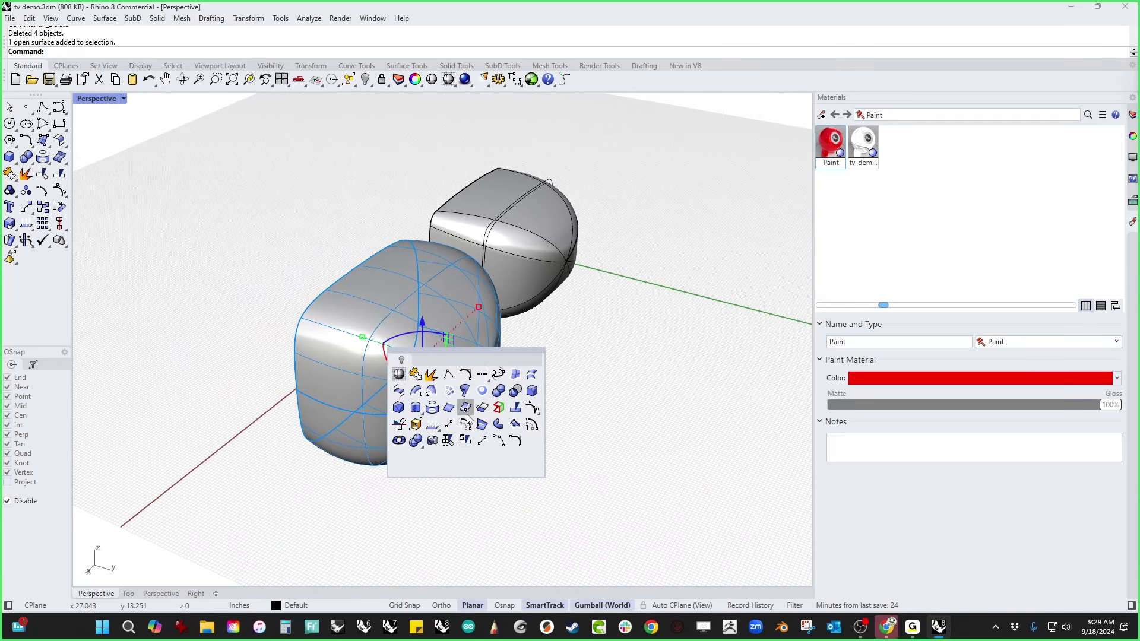
left_click(538, 409)
right_click_drag(524, 432, 535, 476)
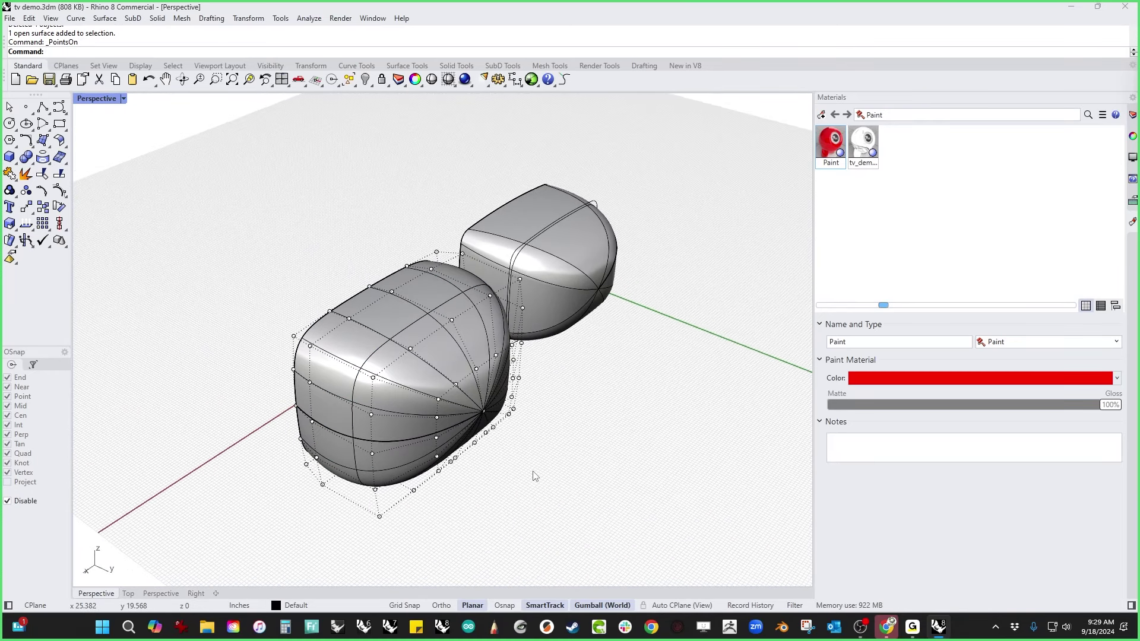
key("ctrl+F1")
right_click_drag(450, 469, 520, 415)
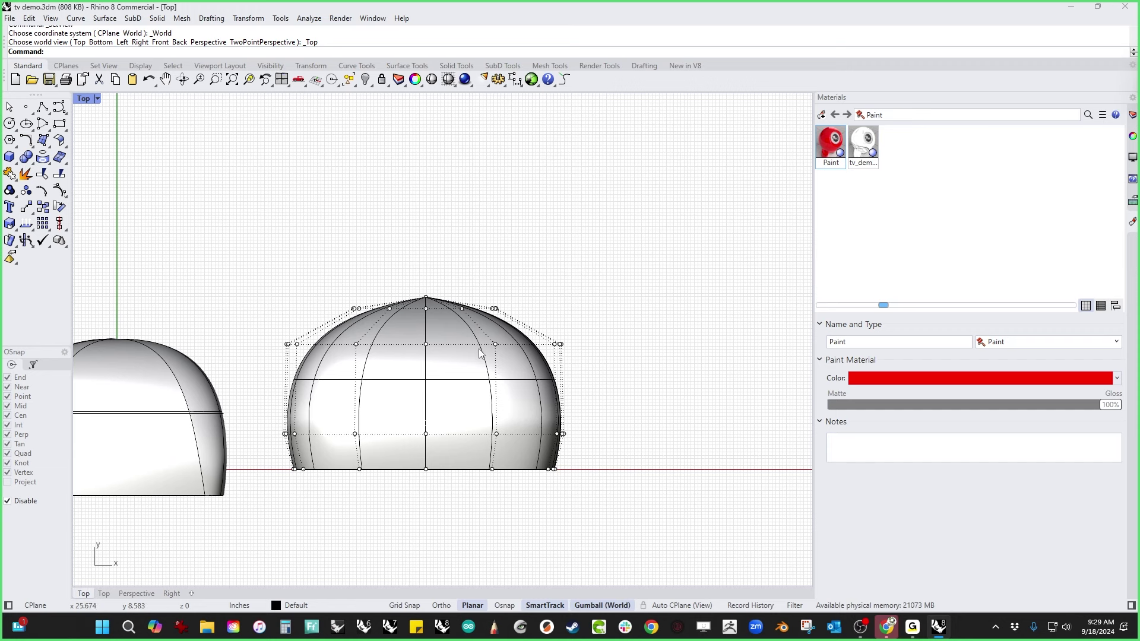
scroll(396, 302, "up", 4)
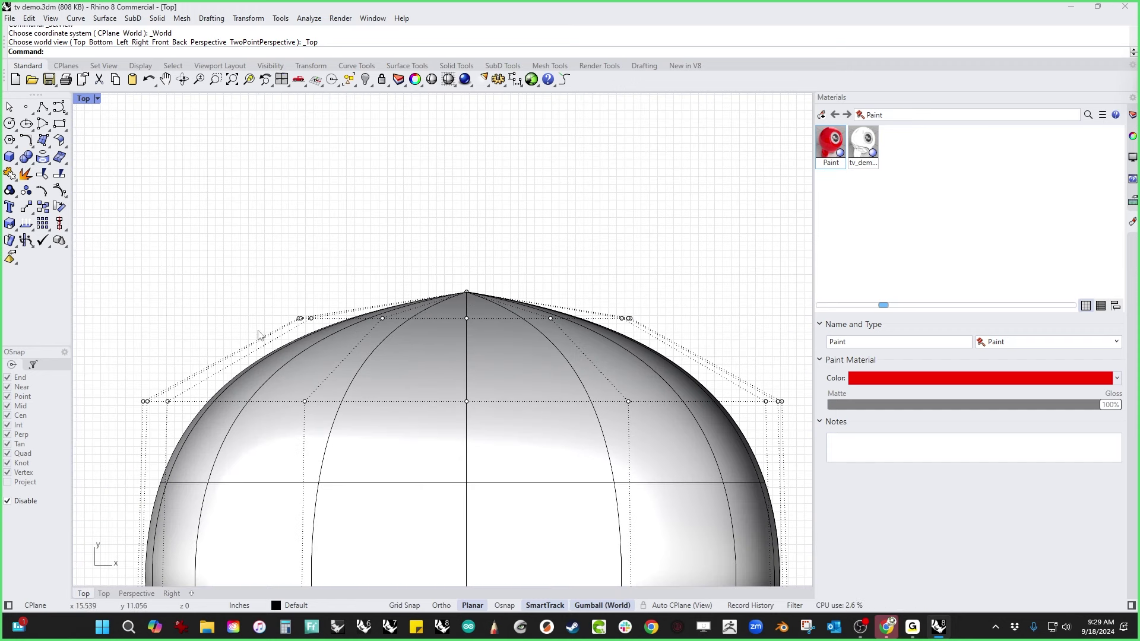
Step: Draw two mirrored-looking three-point curves behind the TV body that meet in a peak above its pole
scroll(258, 315, "down", 3)
left_click(60, 107)
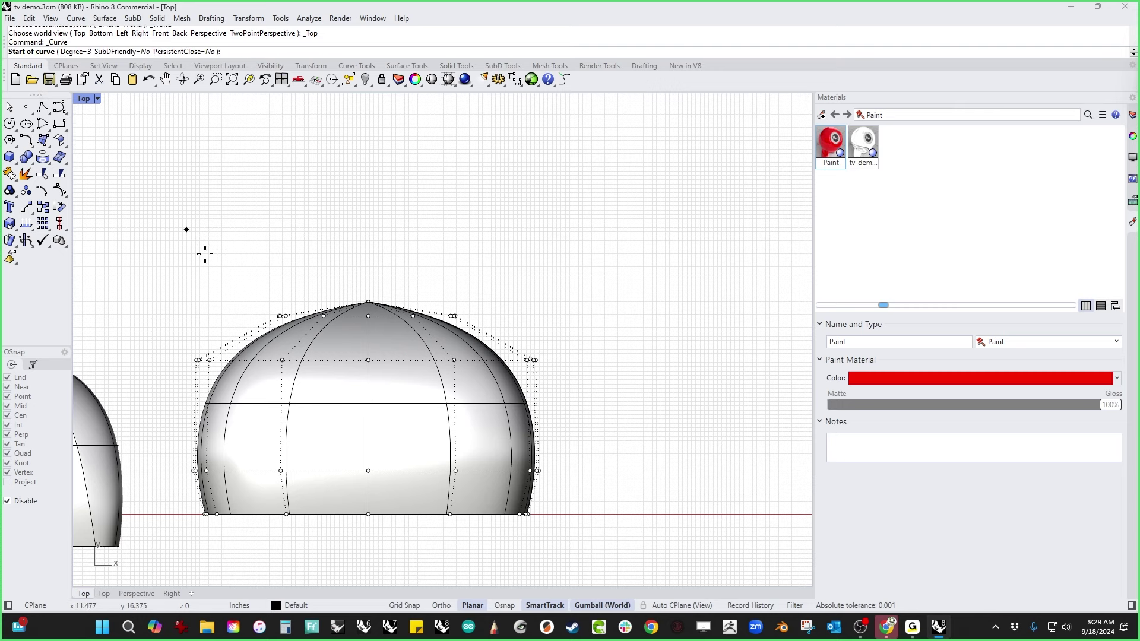
left_click(171, 330)
left_click(279, 246)
left_click(358, 229)
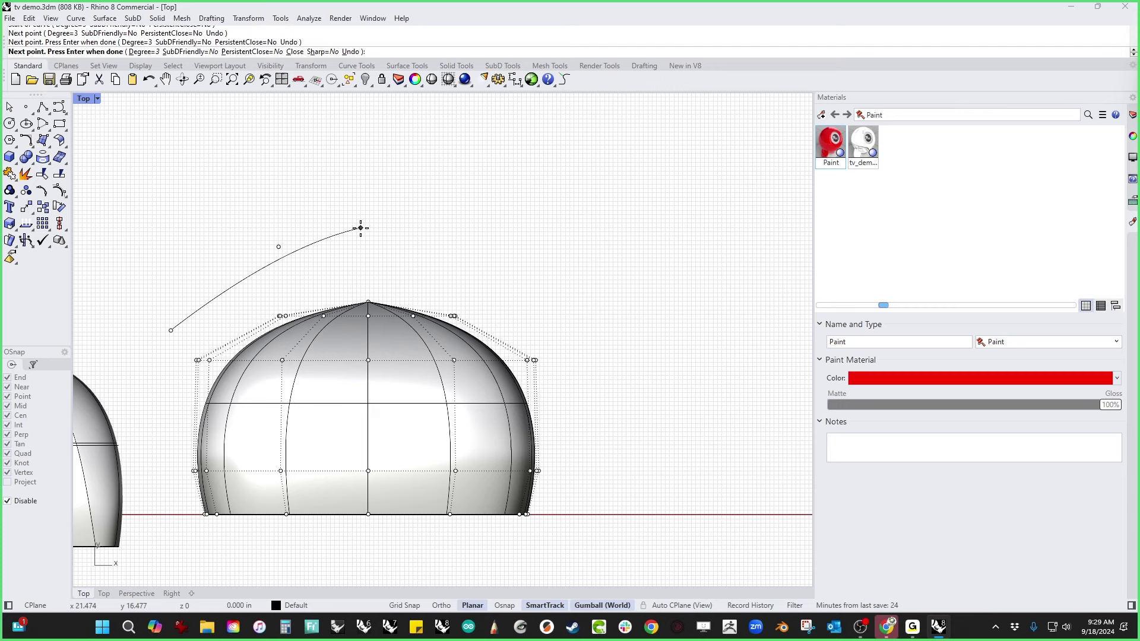
key("Return")
key("Return")
left_click(359, 229)
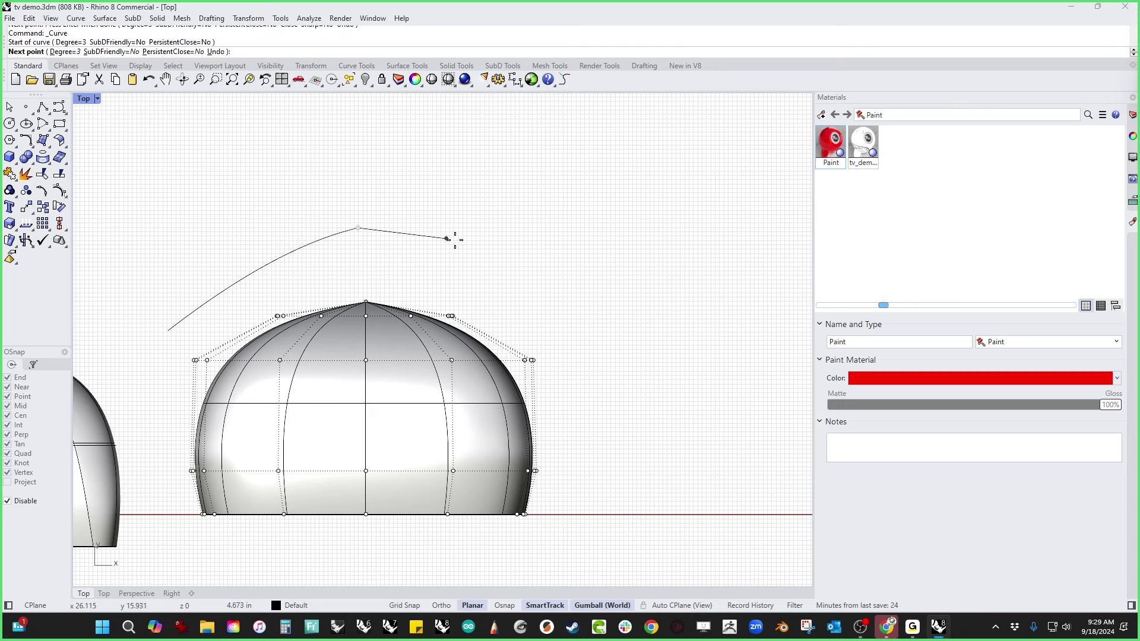
left_click(458, 247)
left_click(565, 328)
key("Return")
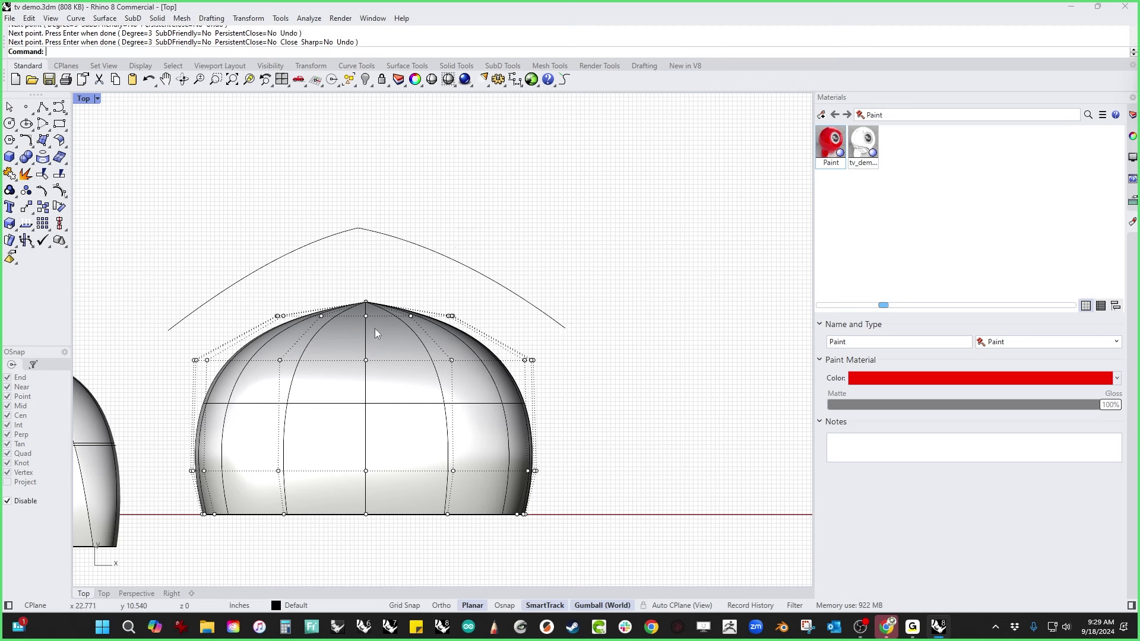
Step: Turn on both curves' control points and flatten the four around the peak by scaling them to 0 along Y
left_click_drag(417, 207, 326, 247)
left_click(59, 190)
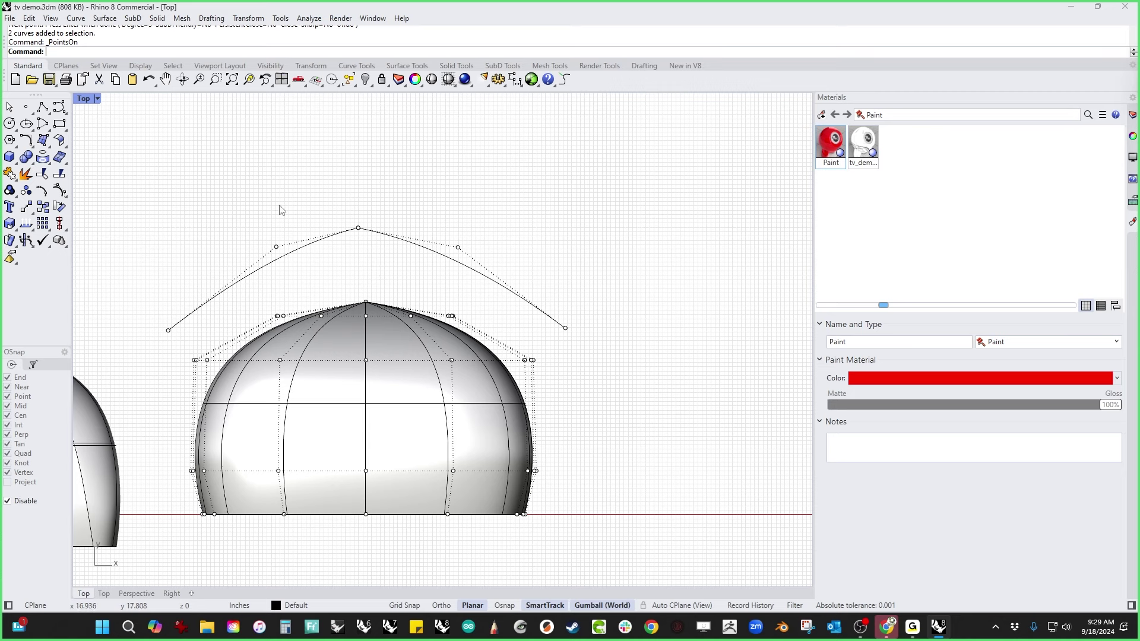
left_click_drag(255, 187, 539, 281)
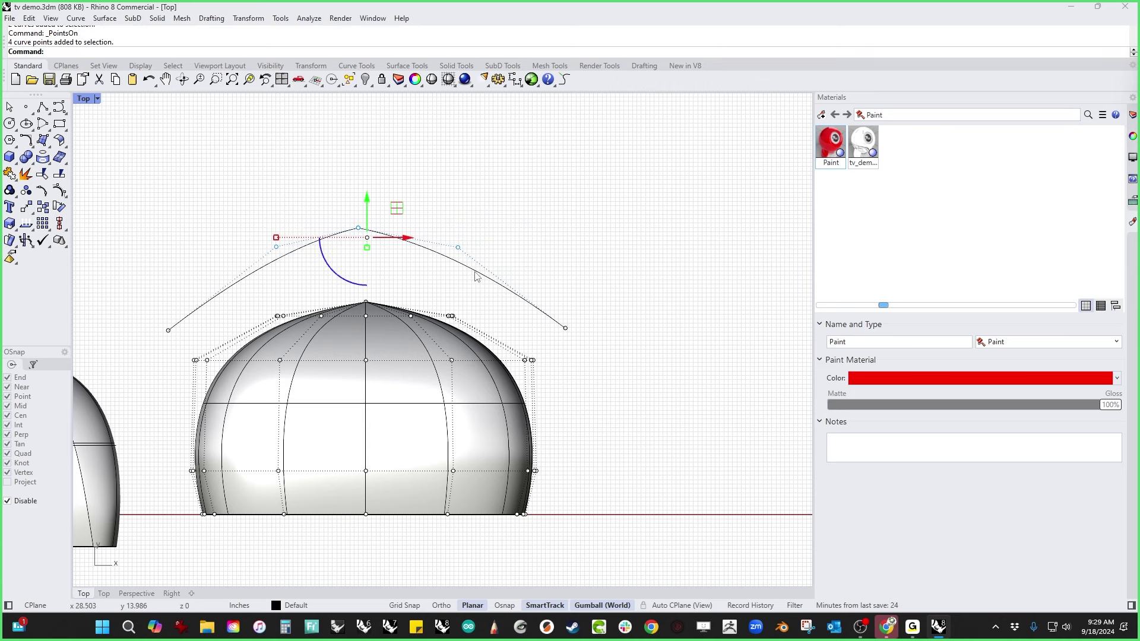
left_click(367, 249)
type("0")
key("Return")
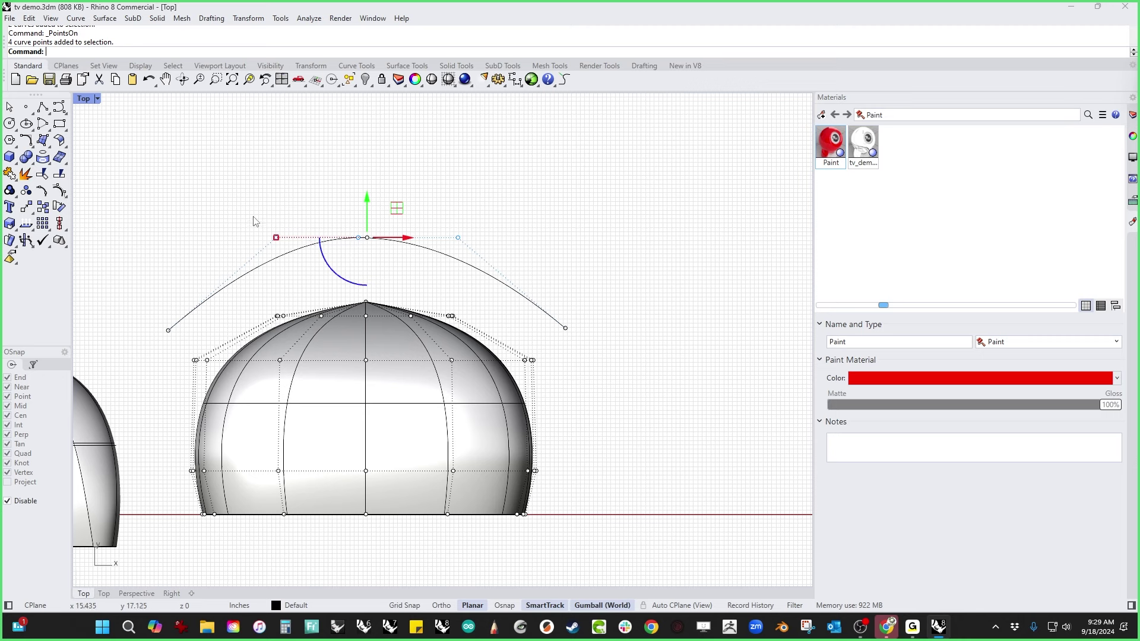
key("Escape")
Step: Select the TV body's pole and its adjacent ring of control points and flatten them into one line along Y
left_click_drag(261, 288, 493, 328)
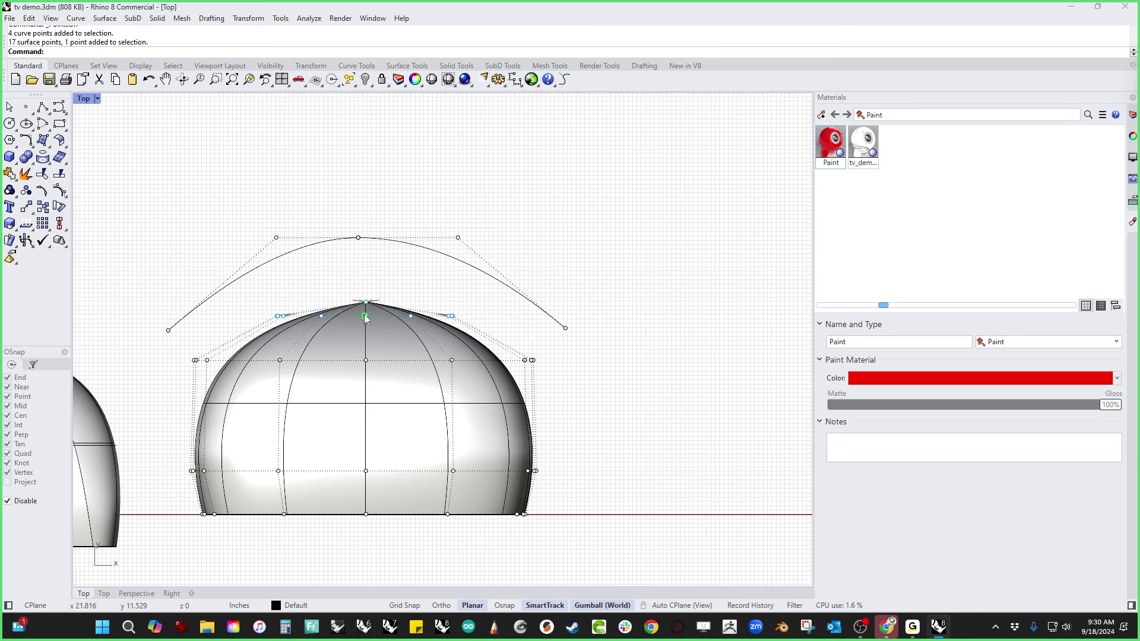
left_click(364, 314)
key("Return")
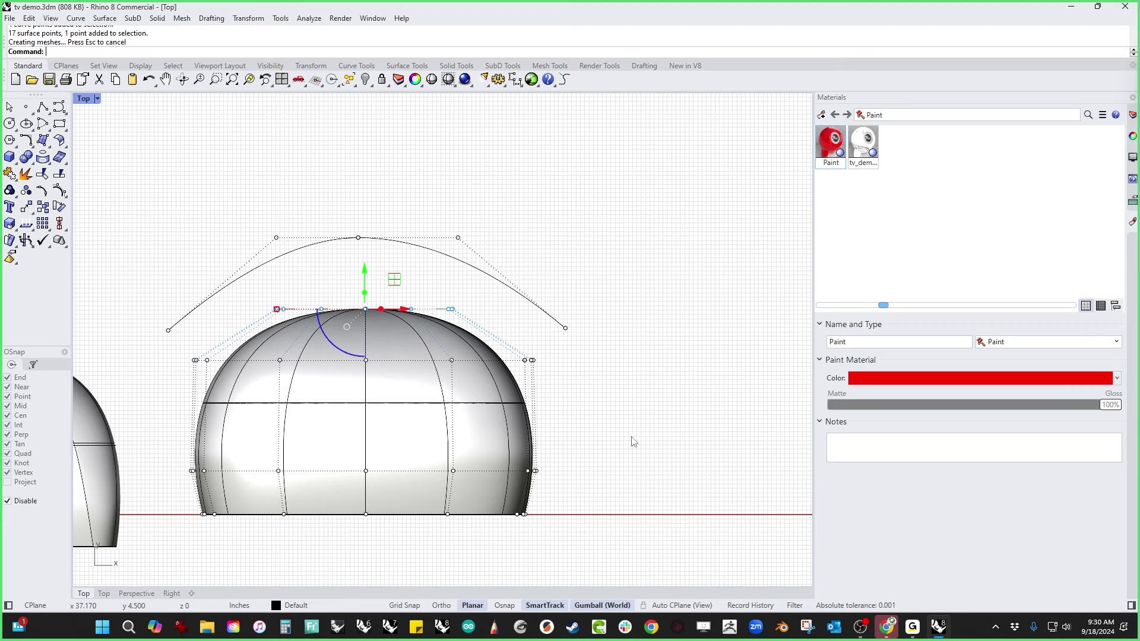
key("Return")
Step: Set the Perspective viewport to the Rendered display mode and assign the red Paint material to the white TV body
mouse_move(633, 442)
right_mouse_down()
mouse_move(410, 416)
mouse_move(377, 337)
mouse_move(398, 264)
mouse_move(392, 356)
mouse_move(373, 426)
mouse_move(392, 321)
mouse_move(369, 422)
mouse_move(478, 515)
mouse_move(484, 470)
mouse_move(459, 507)
mouse_move(433, 474)
mouse_move(524, 461)
mouse_move(520, 432)
right_mouse_up()
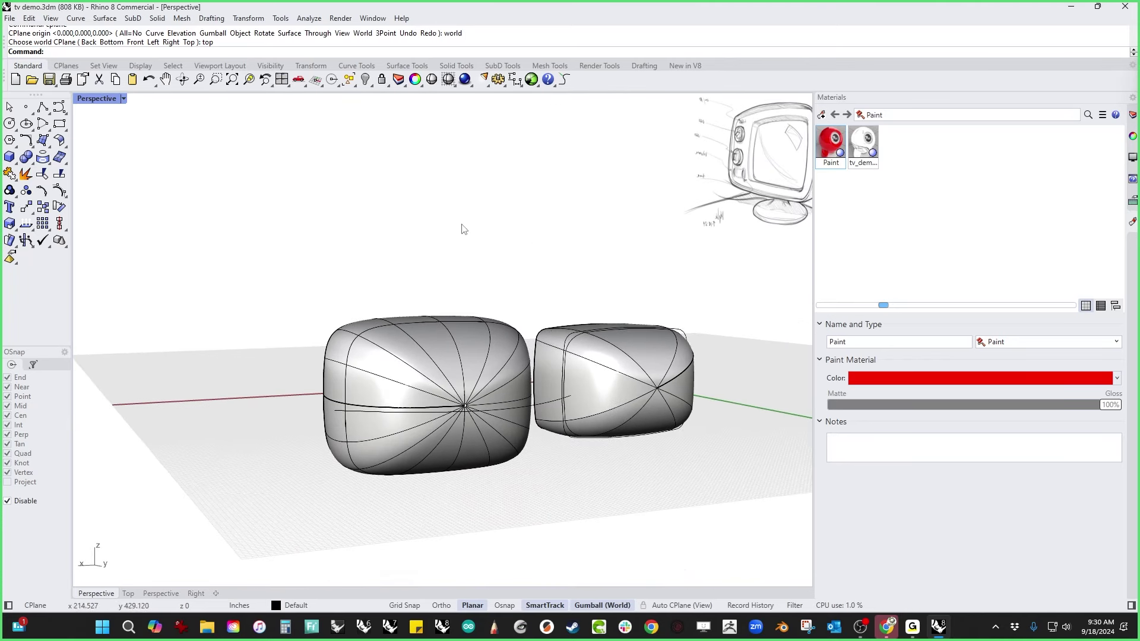
left_click(112, 104)
left_click(196, 131)
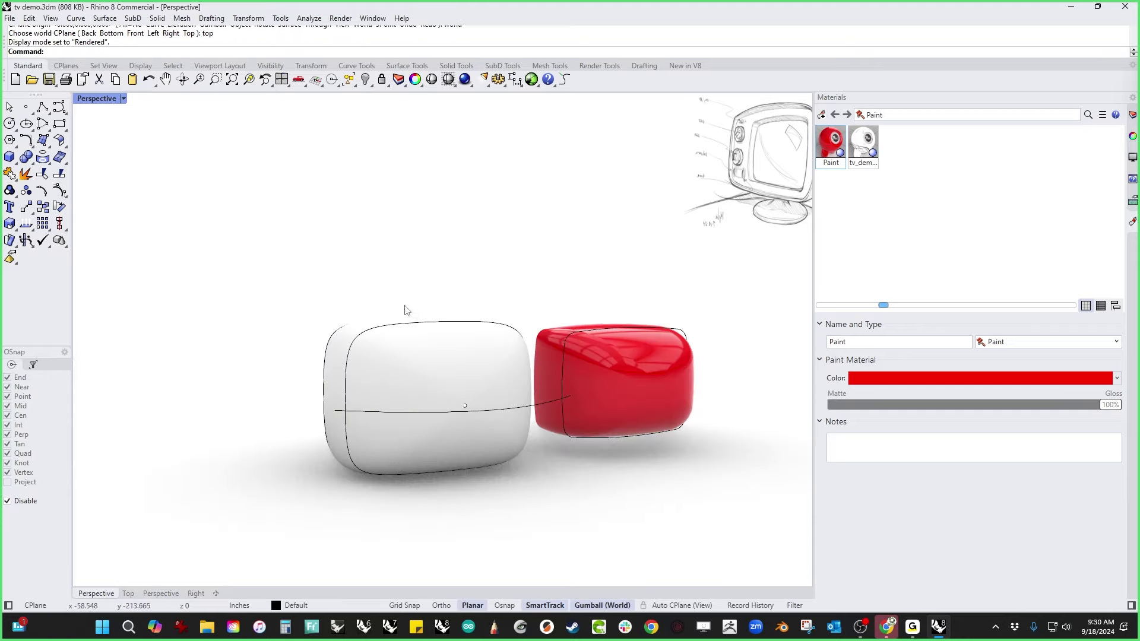
right_click_drag(407, 310, 386, 333)
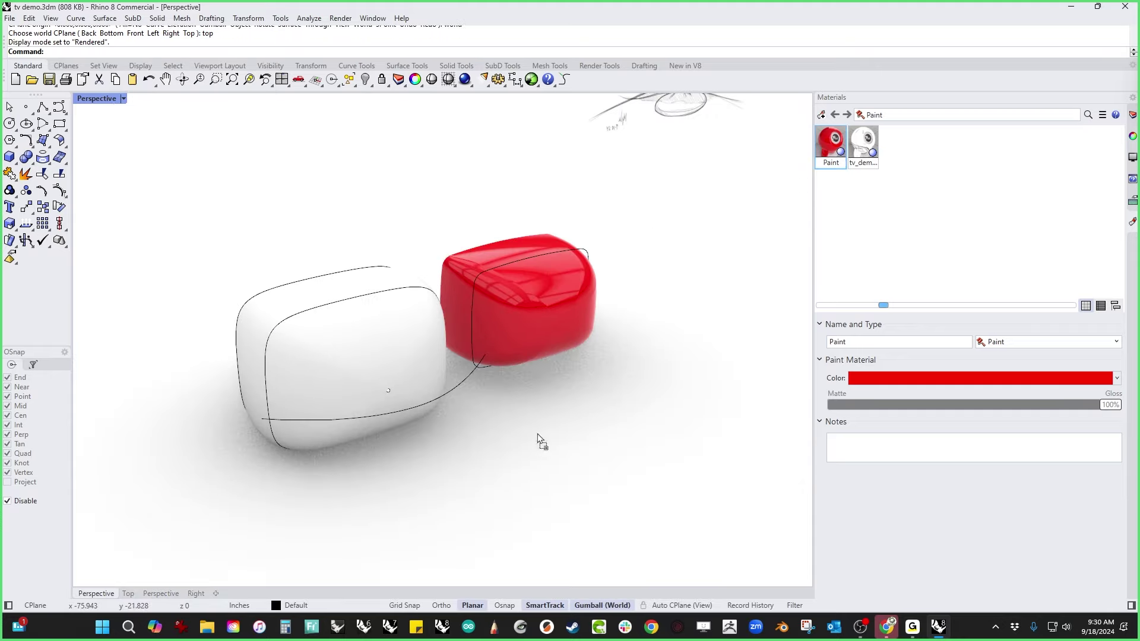
left_click(346, 353)
left_click_drag(346, 353, 347, 353)
Step: Turn on the control points of the larger red TV body and open the MoveUVN controls
mouse_move(514, 469)
right_mouse_down()
mouse_move(471, 353)
mouse_move(458, 359)
mouse_move(508, 437)
mouse_move(541, 478)
mouse_move(557, 473)
mouse_move(446, 458)
mouse_move(504, 474)
right_mouse_up()
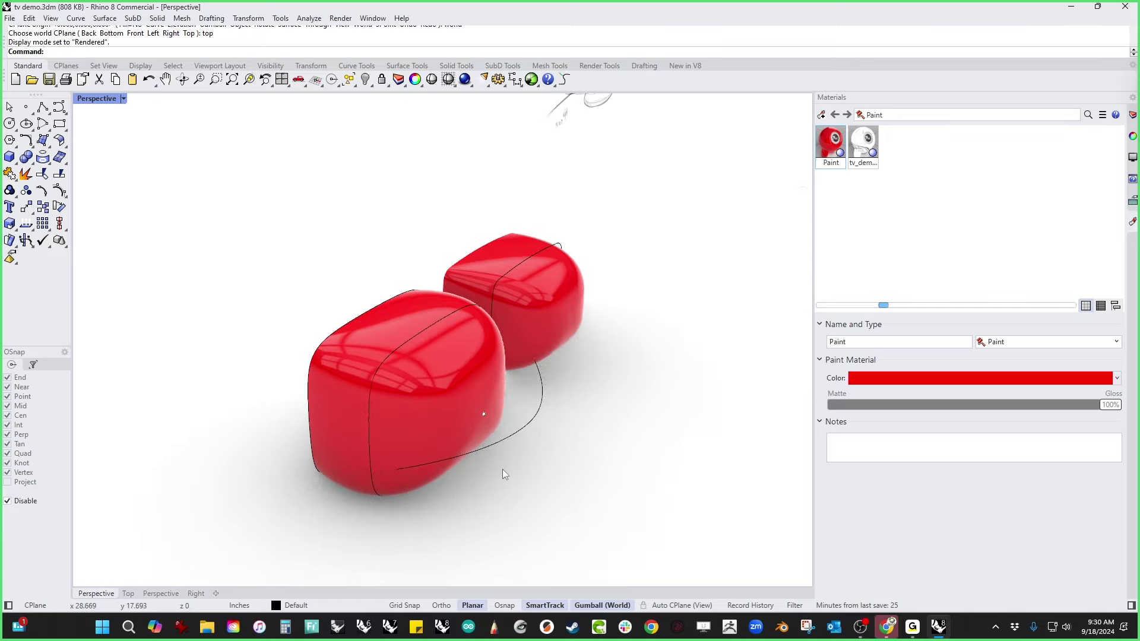
left_click(436, 423)
middle_click(438, 425)
left_click(535, 486)
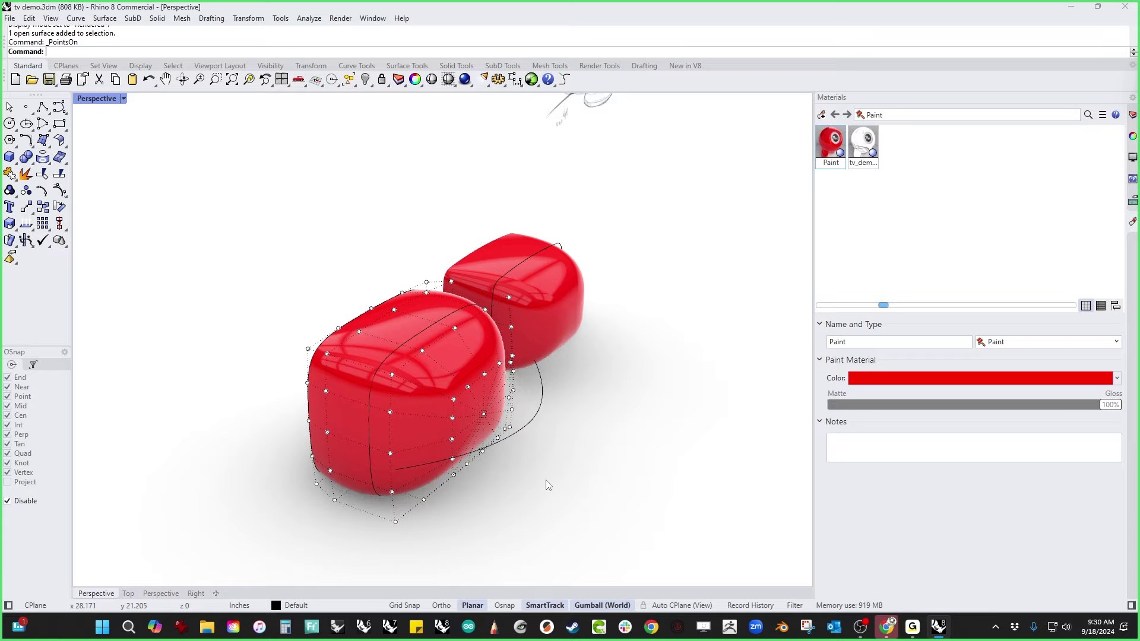
mouse_move(535, 486)
right_mouse_down()
mouse_move(499, 491)
mouse_move(453, 473)
mouse_move(476, 486)
right_mouse_up()
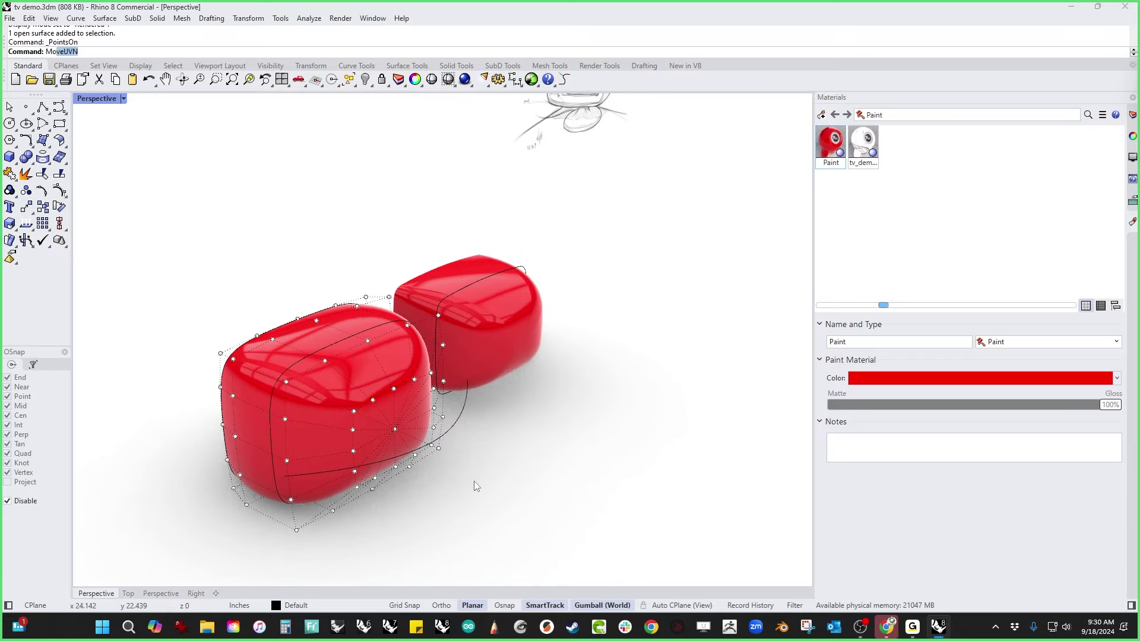
type("UVN")
key("Return")
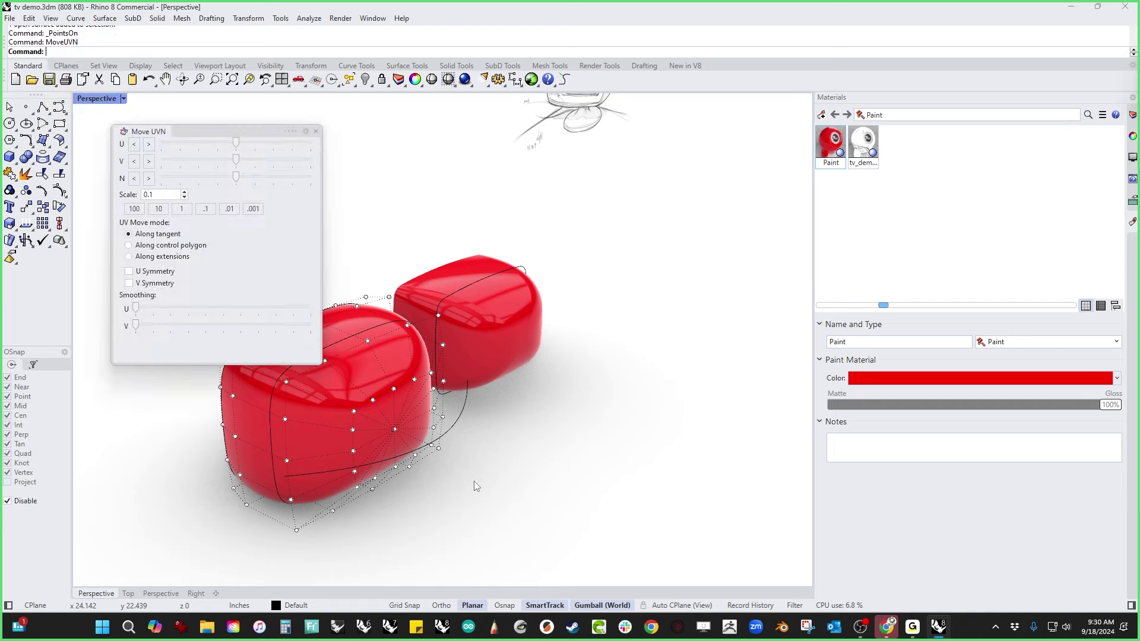
Step: Select one control point in the ring around the body's pole and extend the selection to its row with SelV
left_click(354, 453)
type("Sel")
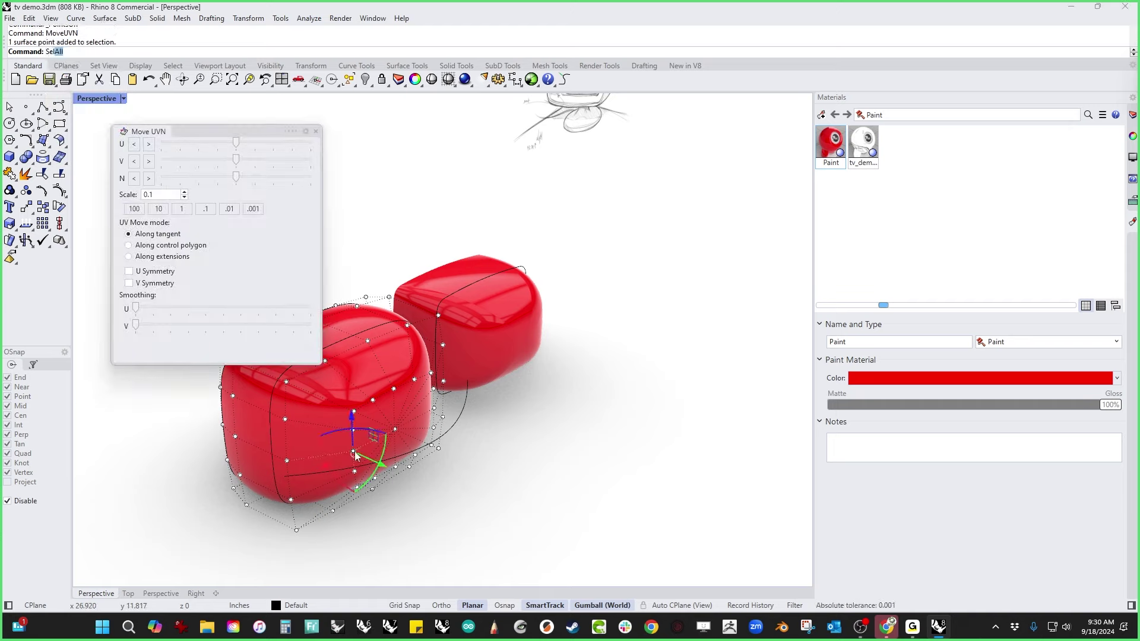
type("V")
key("Return")
mouse_move(313, 425)
right_mouse_down()
mouse_move(379, 456)
mouse_move(358, 412)
right_mouse_up()
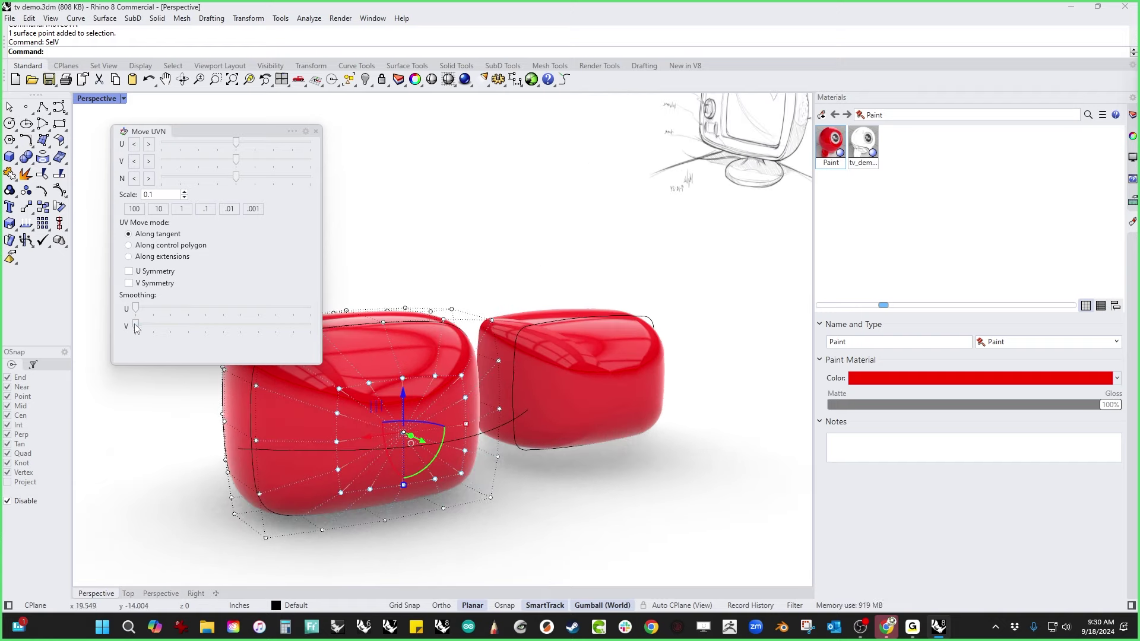
Step: Smooth the selected ring around the pole in V, and select the next row of control points with SelV and smooth it in V too
left_click_drag(139, 325, 254, 332)
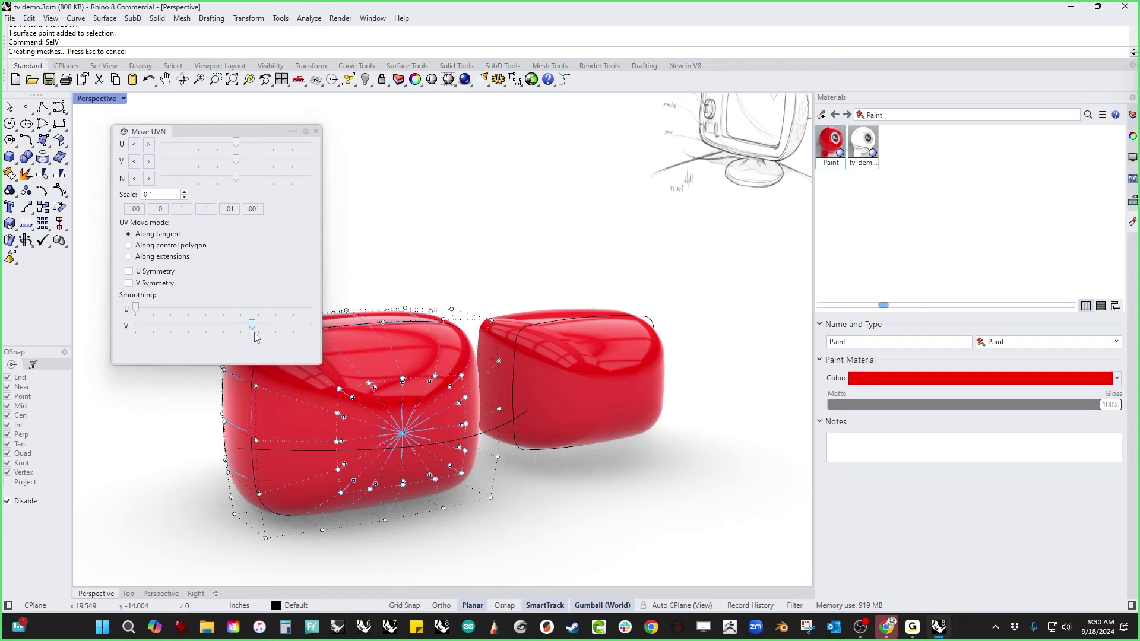
right_click_drag(426, 497, 565, 525)
mouse_move(539, 561)
right_mouse_down()
mouse_move(509, 527)
mouse_move(522, 420)
mouse_move(523, 472)
mouse_move(557, 549)
right_mouse_up()
left_click(396, 407)
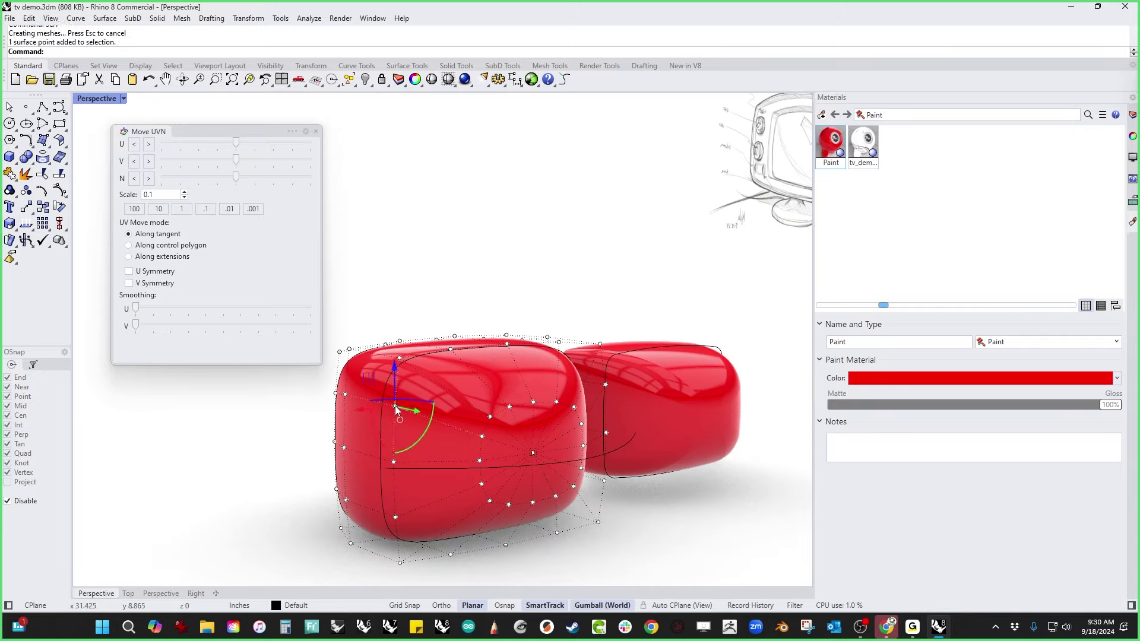
type("SelV")
key("Return")
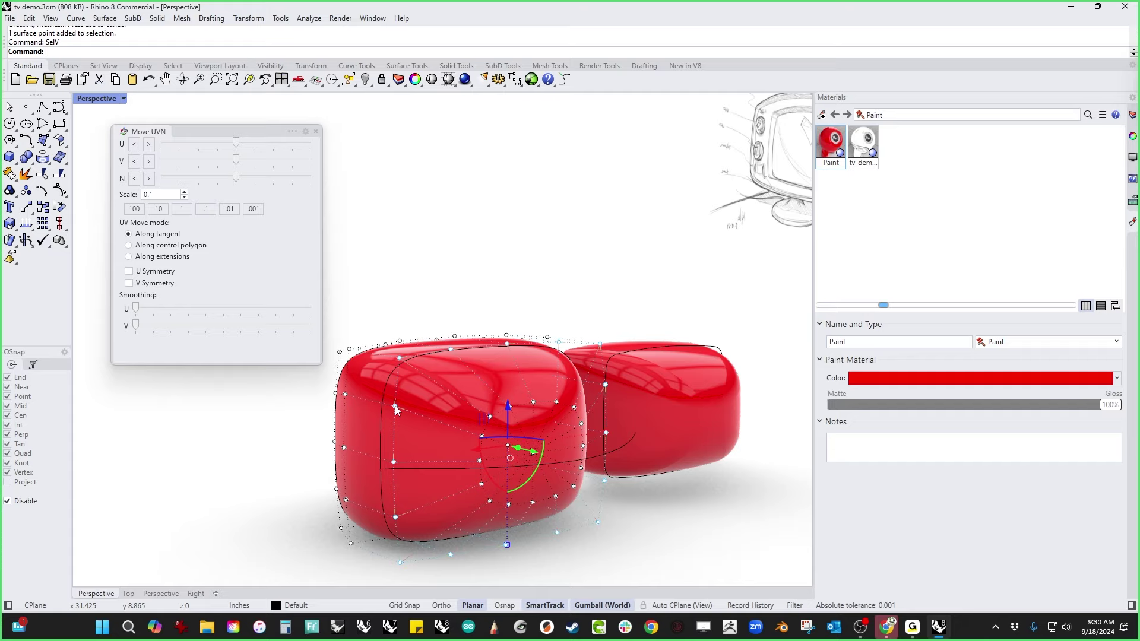
left_click_drag(134, 326, 162, 324)
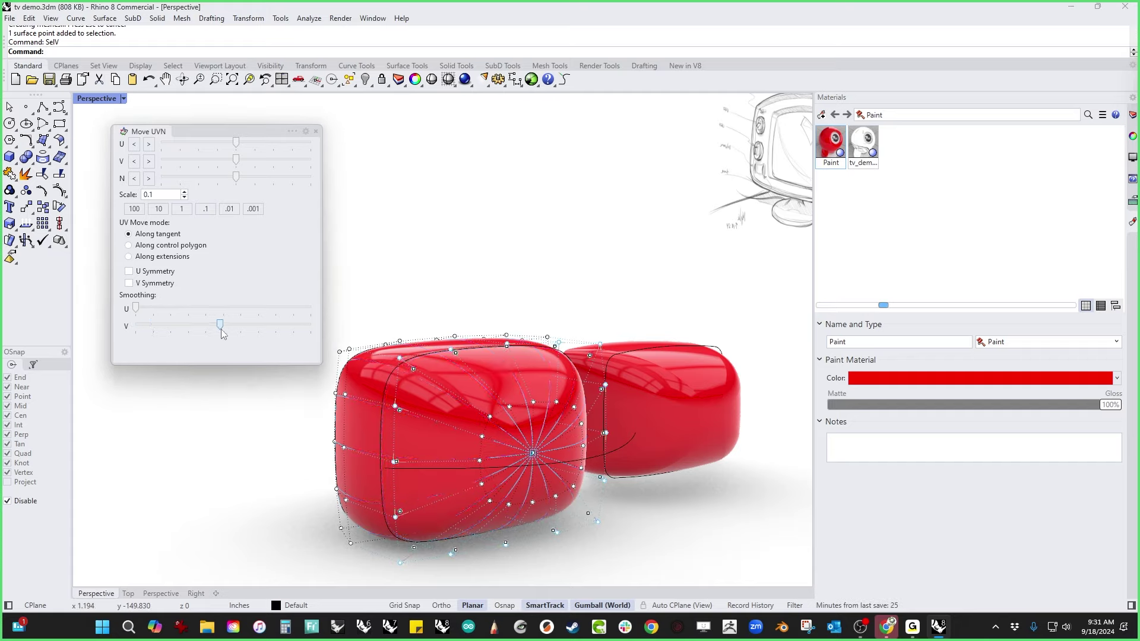
left_click_drag(236, 339, 230, 384)
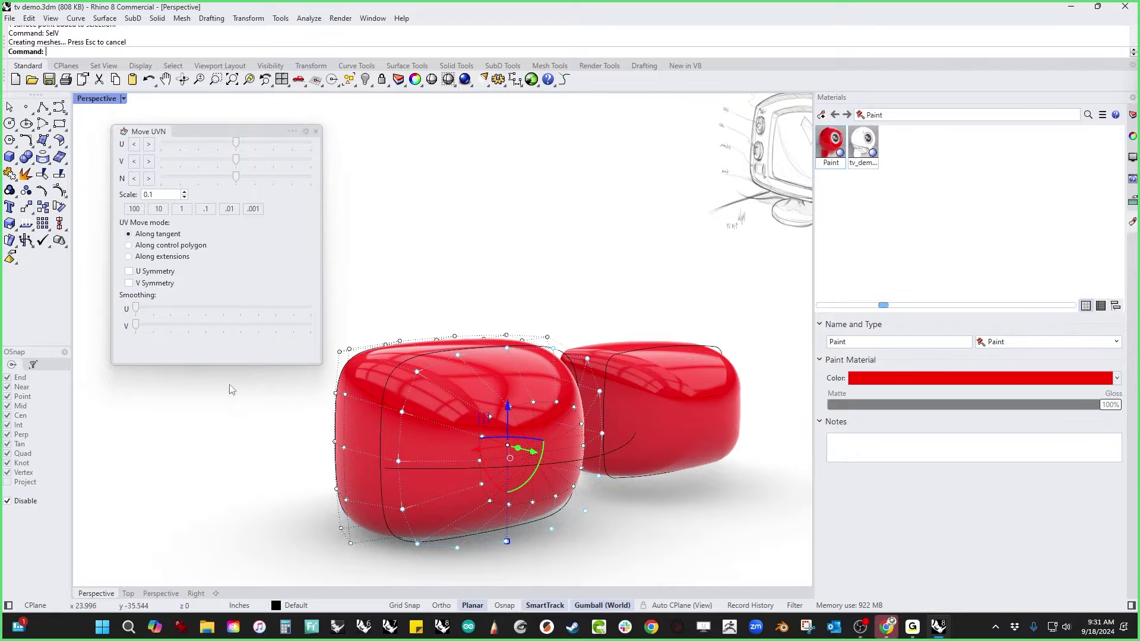
Step: Select the row of control points nearer the body's open front with SelV and smooth it slightly in V using MoveUVN
right_click_drag(229, 383, 267, 487)
left_click(349, 421)
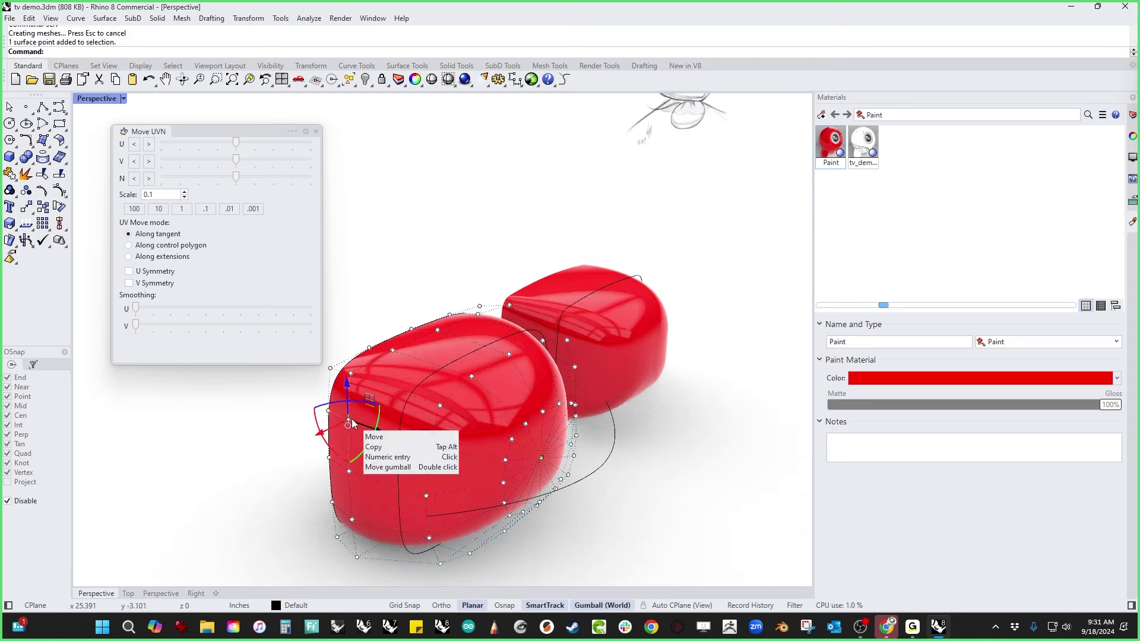
type("u")
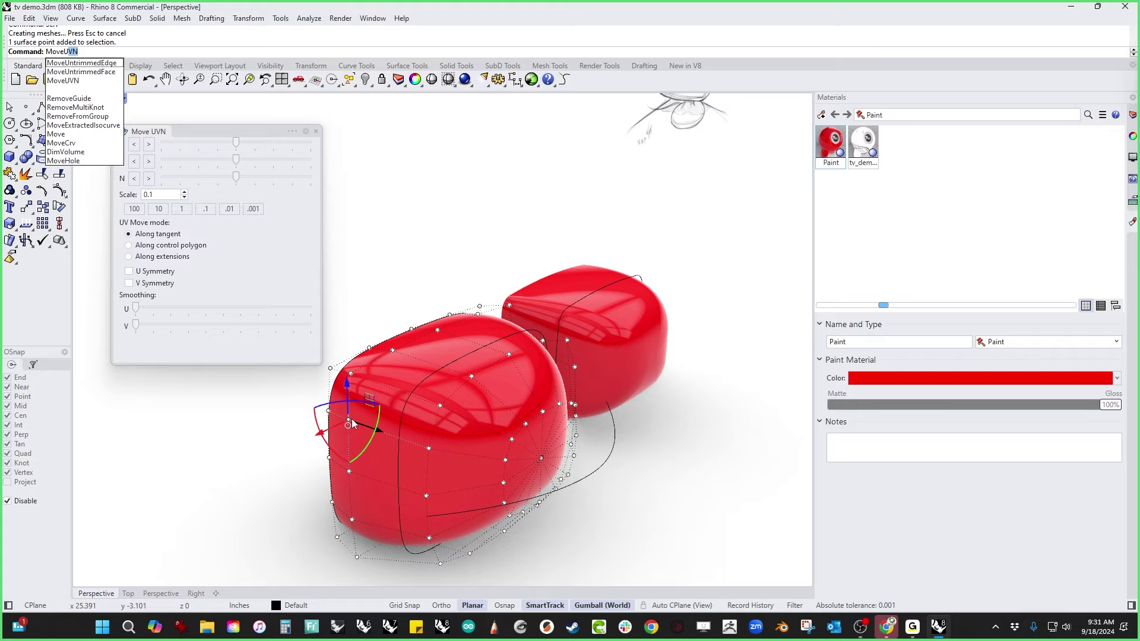
key("Return")
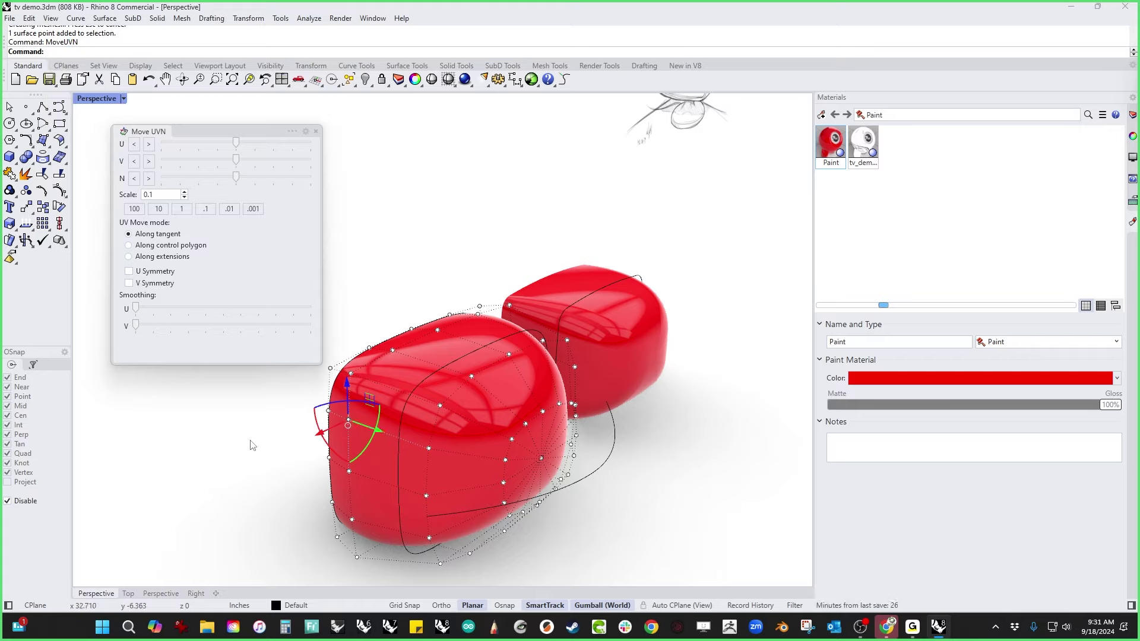
type("SelV")
key("Return")
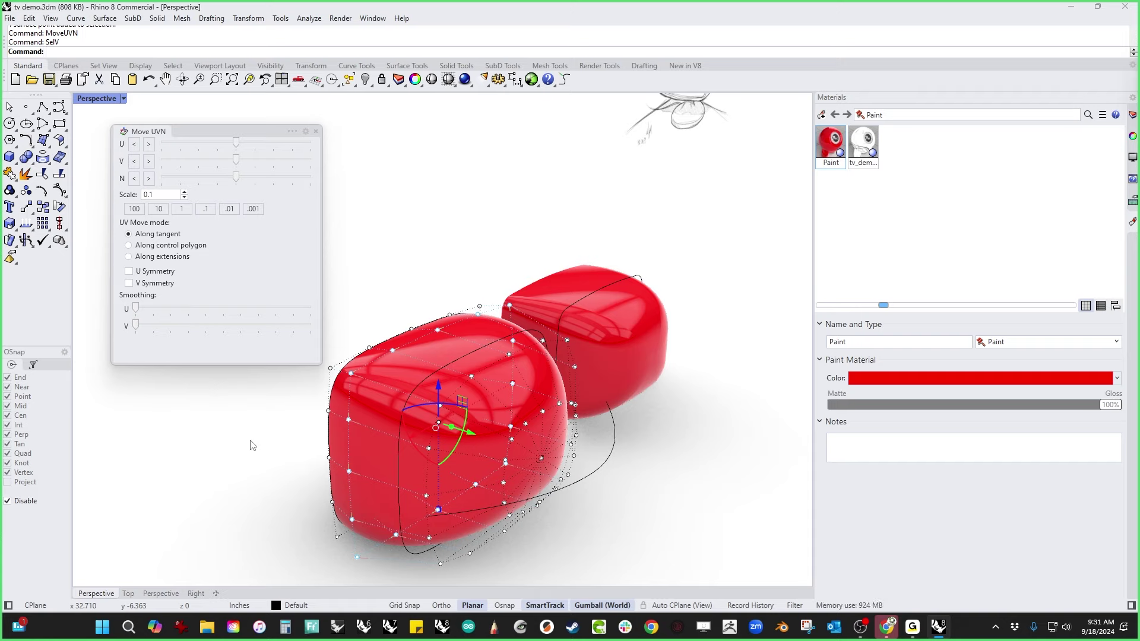
mouse_move(265, 486)
right_mouse_down()
mouse_move(213, 480)
mouse_move(226, 482)
right_mouse_up()
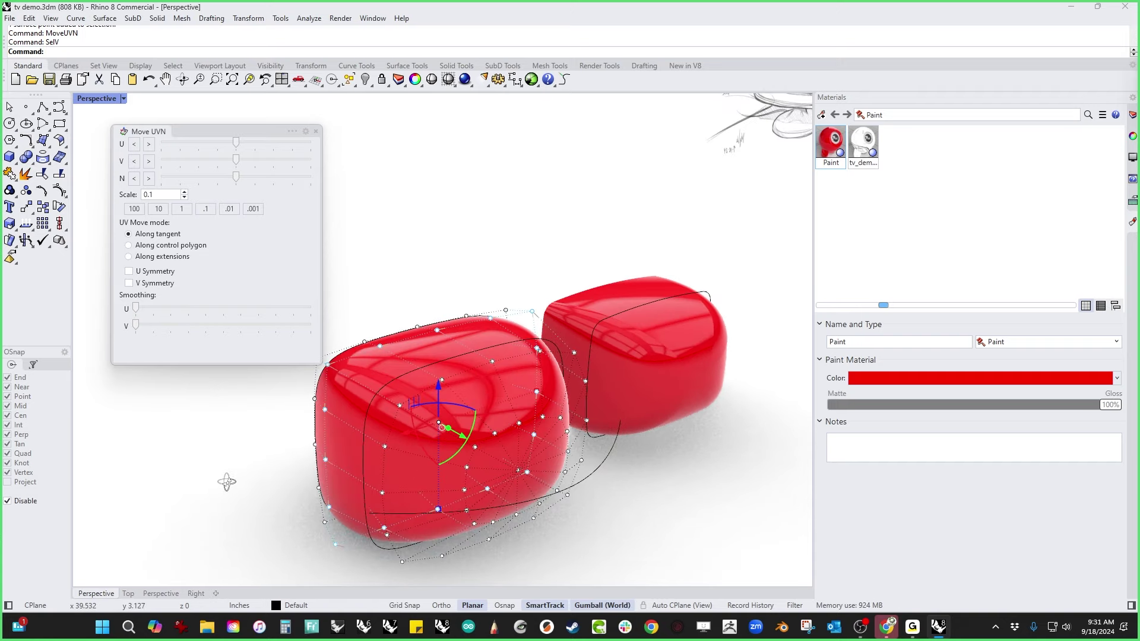
left_click_drag(136, 324, 197, 325)
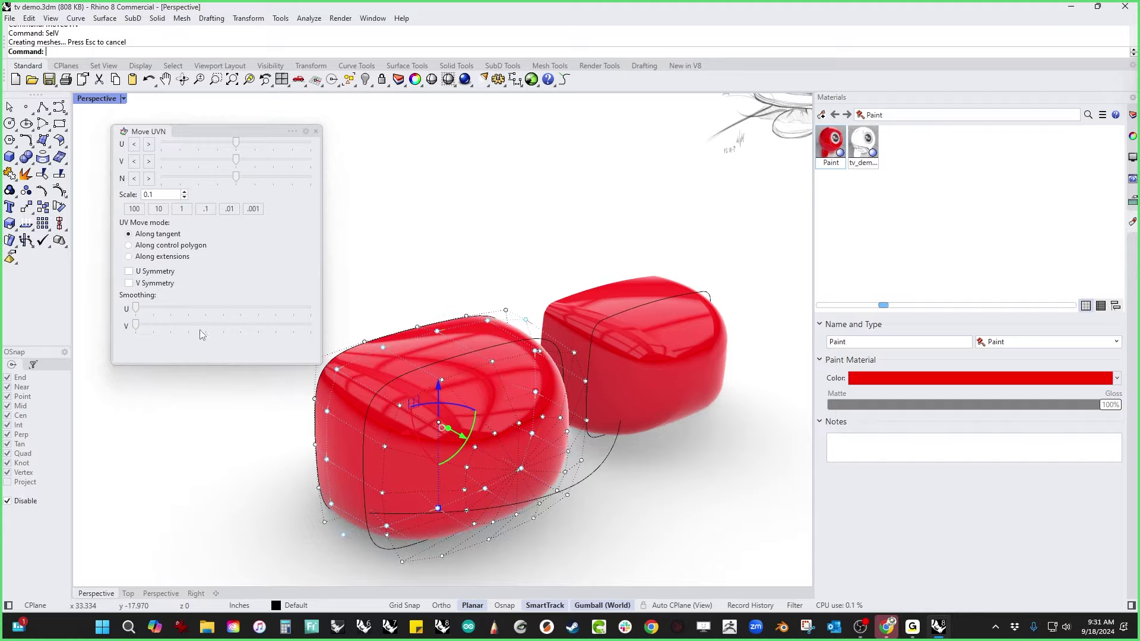
Step: Clear the selection and turn off the control points of the larger TV body
left_click(234, 463)
right_click_drag(234, 463, 197, 464)
key("Escape")
right_click_drag(248, 491, 526, 448)
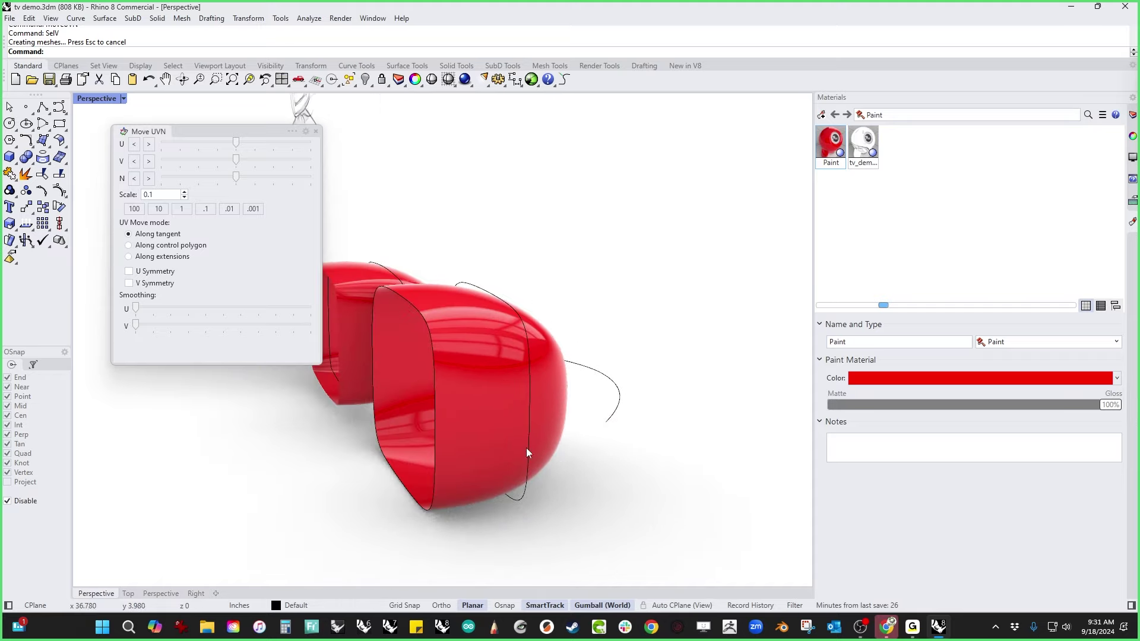
Step: Try to stretch the larger red TV body along Y with the gumball and examine its shape from the open front
left_click(483, 452)
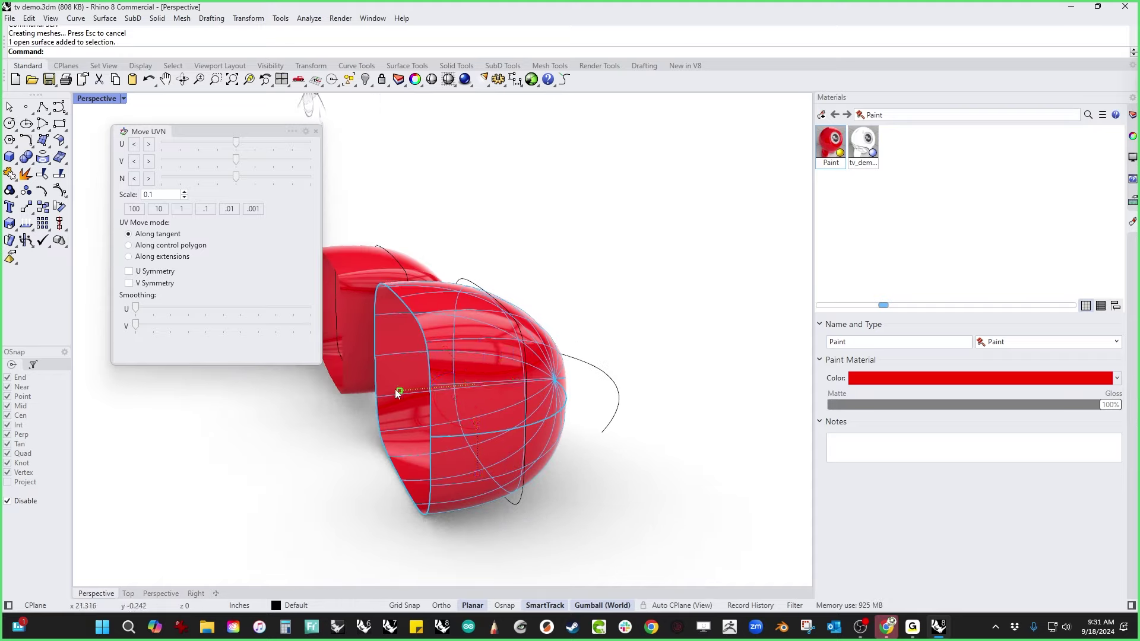
left_click_drag(394, 390, 405, 418)
left_click(316, 481)
right_click_drag(316, 482, 448, 426)
left_click(449, 429)
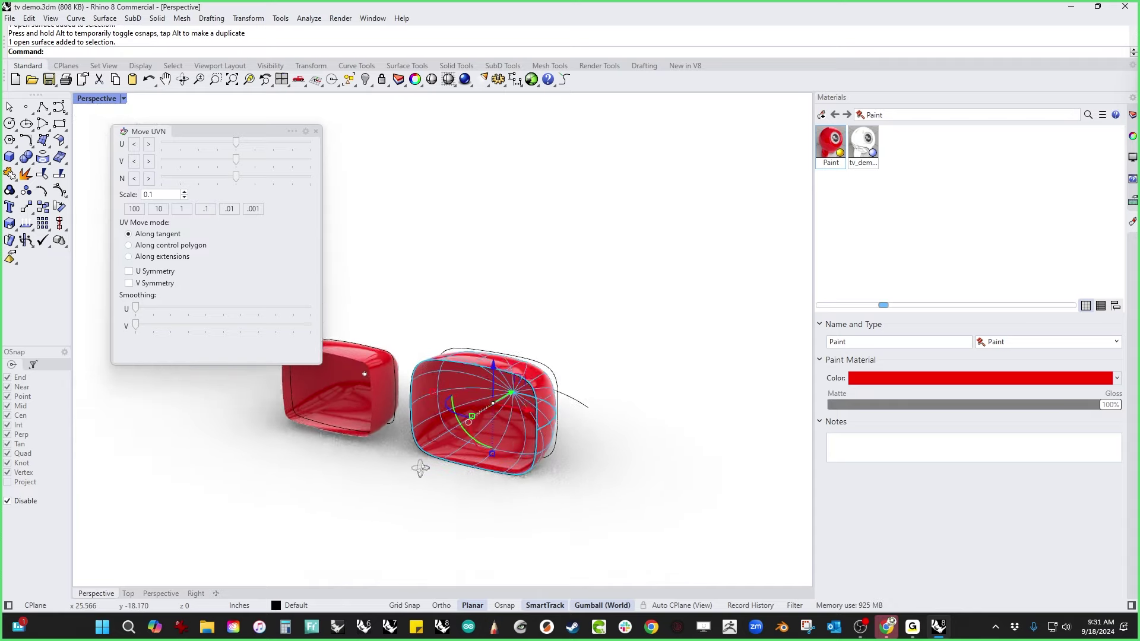
mouse_move(422, 465)
right_mouse_down("shift")
mouse_move(485, 502)
mouse_move(328, 470)
mouse_move(372, 473)
mouse_move(454, 423)
mouse_move(448, 432)
right_mouse_up("shift")
left_click(351, 483)
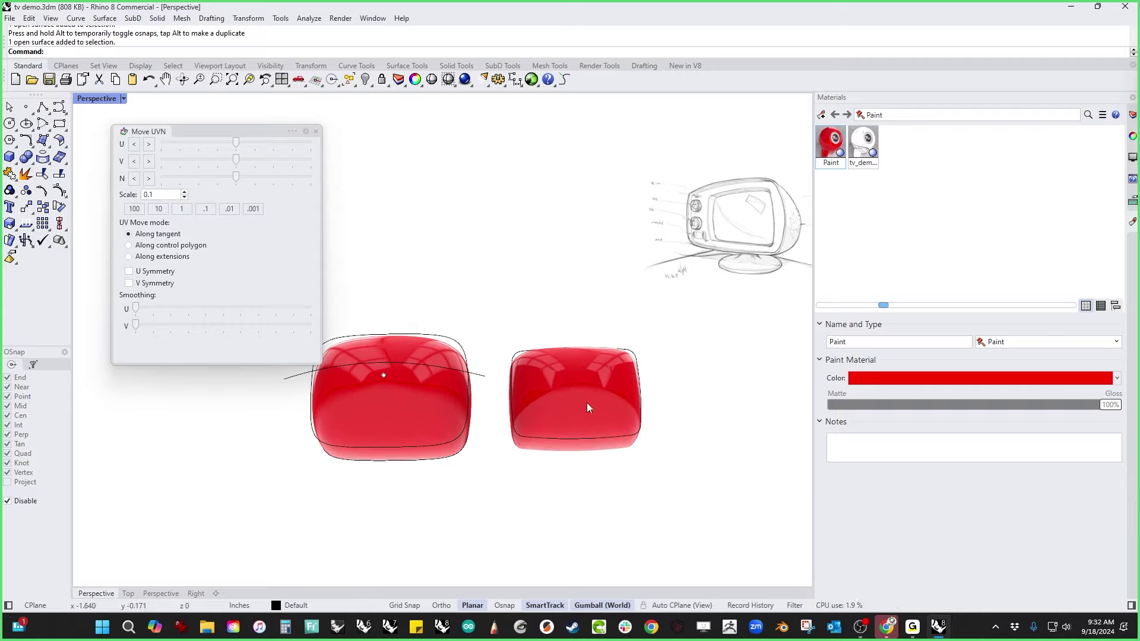
Step: Move the larger red TV body away from its construction curves to the other side of the smaller TV body
mouse_move(588, 407)
right_mouse_down()
mouse_move(555, 433)
mouse_move(555, 399)
mouse_move(573, 501)
mouse_move(588, 416)
mouse_move(595, 471)
mouse_move(582, 527)
mouse_move(674, 502)
mouse_move(539, 469)
mouse_move(622, 482)
right_mouse_up()
left_click(609, 433)
right_click_drag(615, 425, 720, 419, "shift")
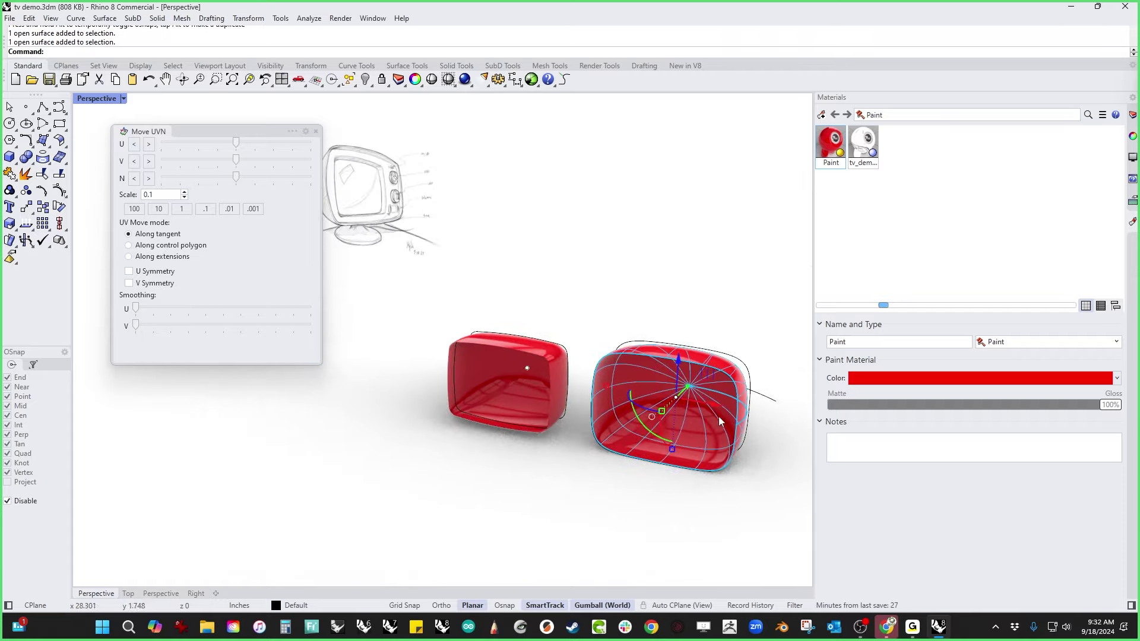
left_click_drag(703, 405, 336, 352)
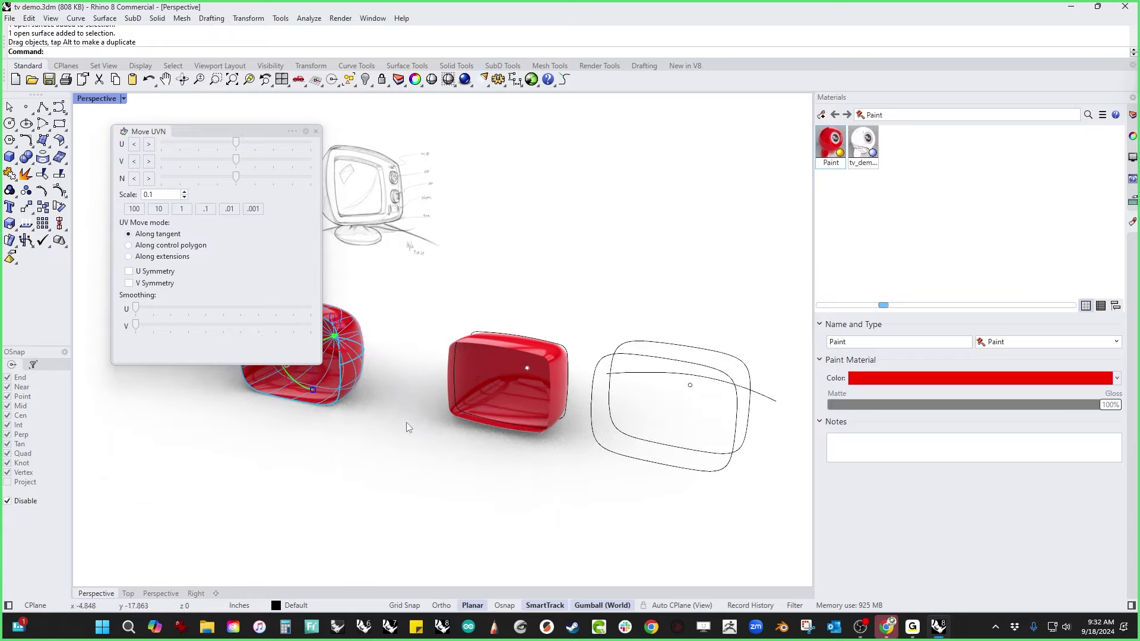
Step: Delete the four construction curves and the point left behind by the moved TV body, and close the MoveUVN controls
mouse_move(496, 463)
right_mouse_down()
mouse_move(461, 428)
mouse_move(463, 486)
right_mouse_up()
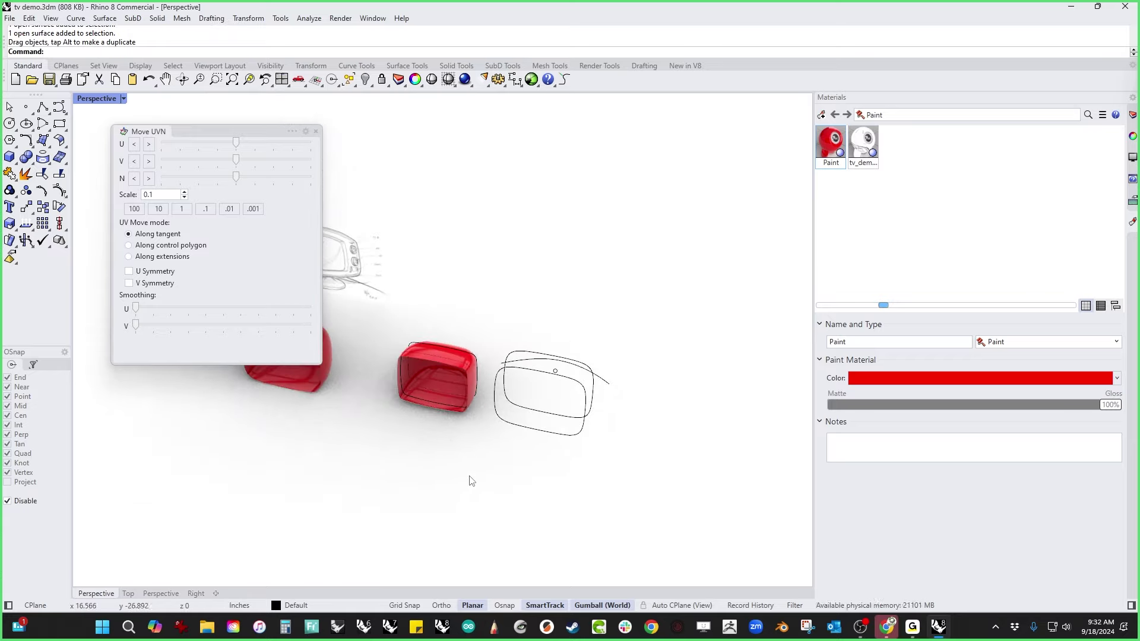
left_click_drag(628, 398, 494, 479)
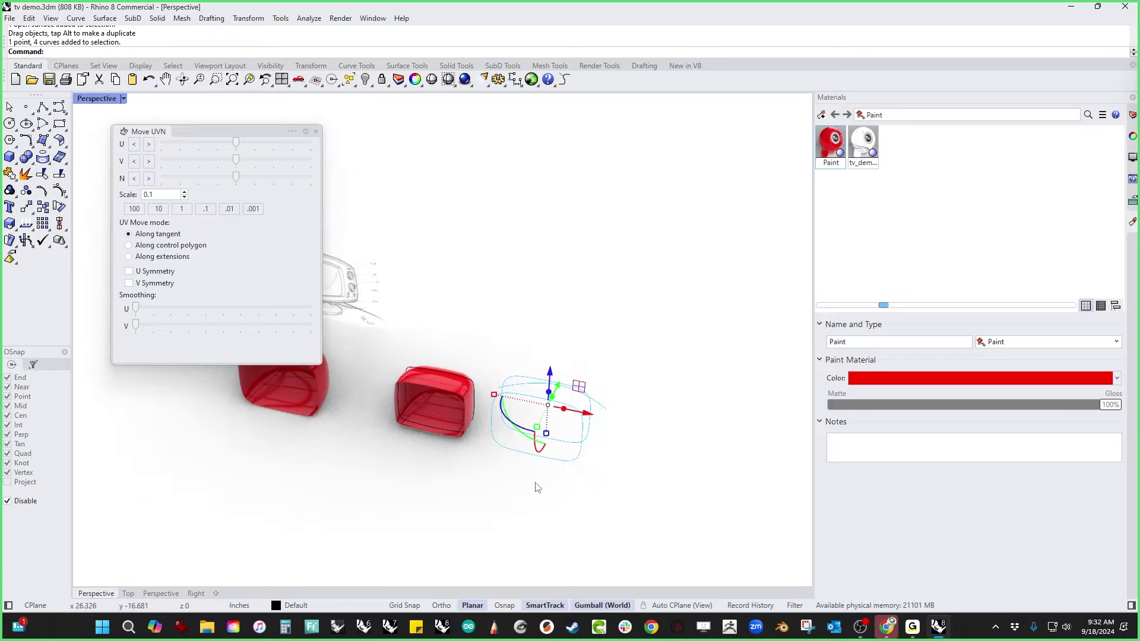
key("Delete")
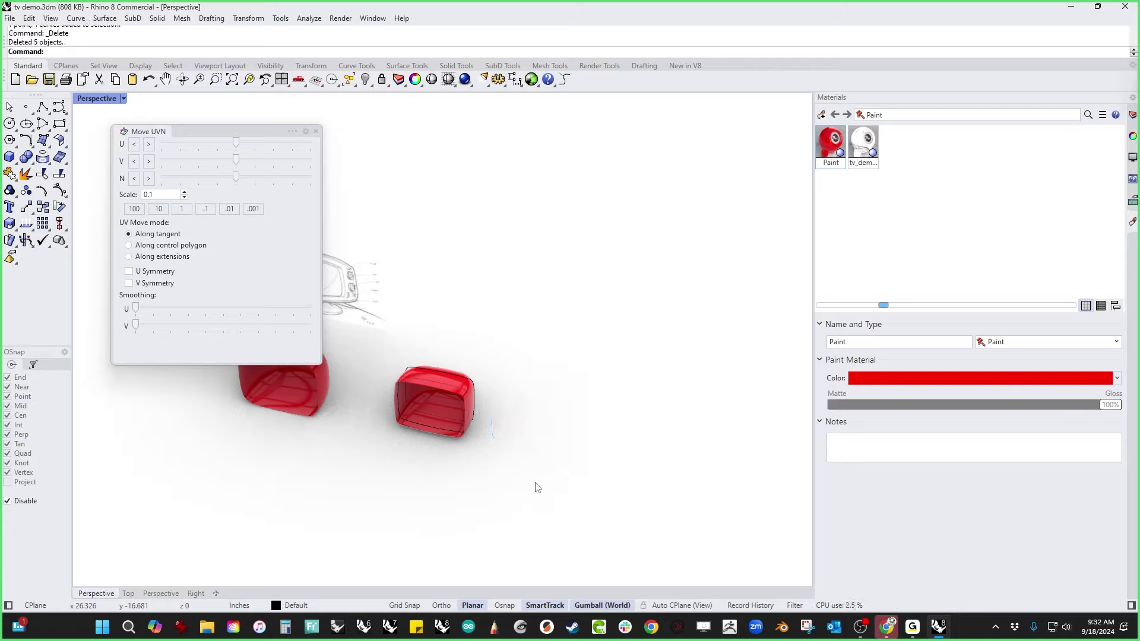
right_click_drag(481, 483, 386, 370)
left_click(316, 131)
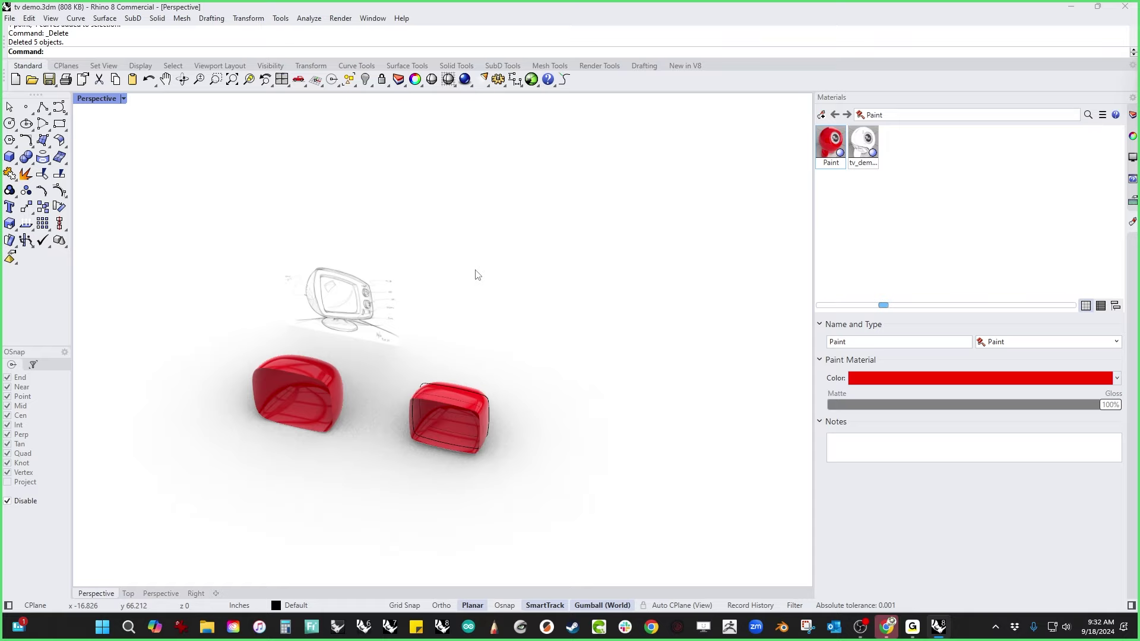
right_click_drag(476, 272, 465, 265)
Step: Create a SubD box with one face per direction on the free ground beside the smaller TV body
left_click(502, 66)
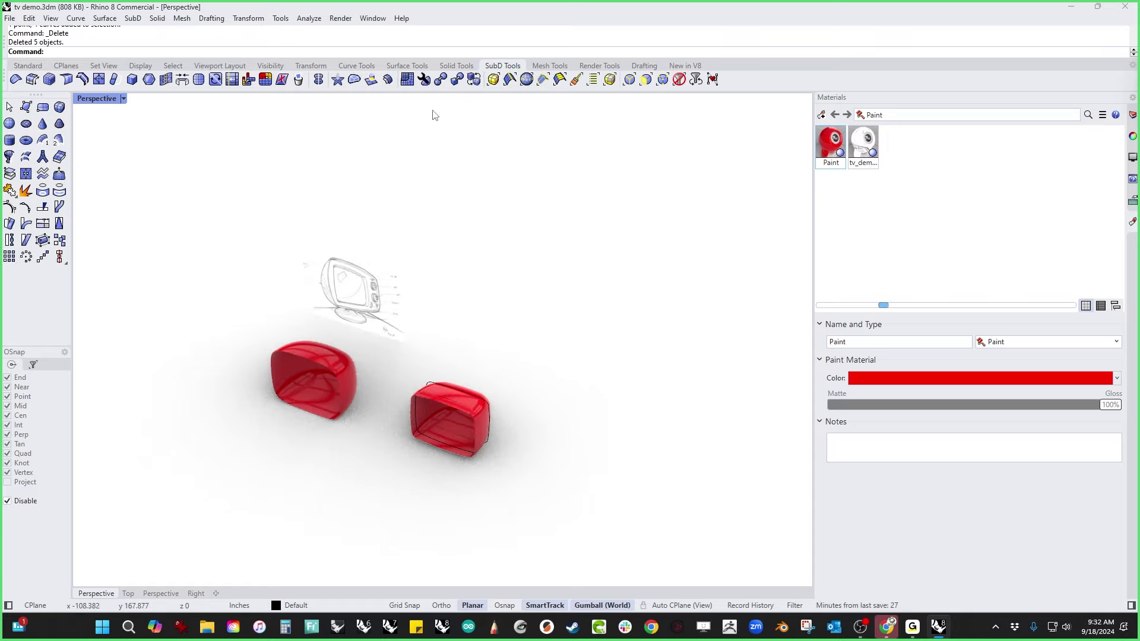
left_click(61, 111)
left_click(537, 456)
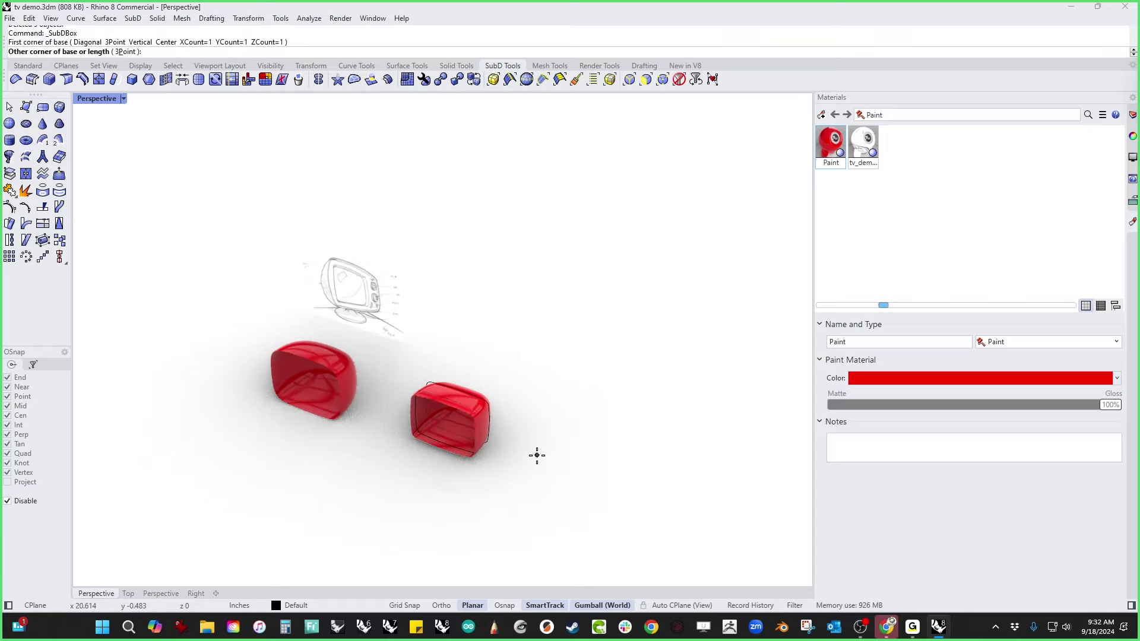
left_click(671, 456)
left_click(653, 433)
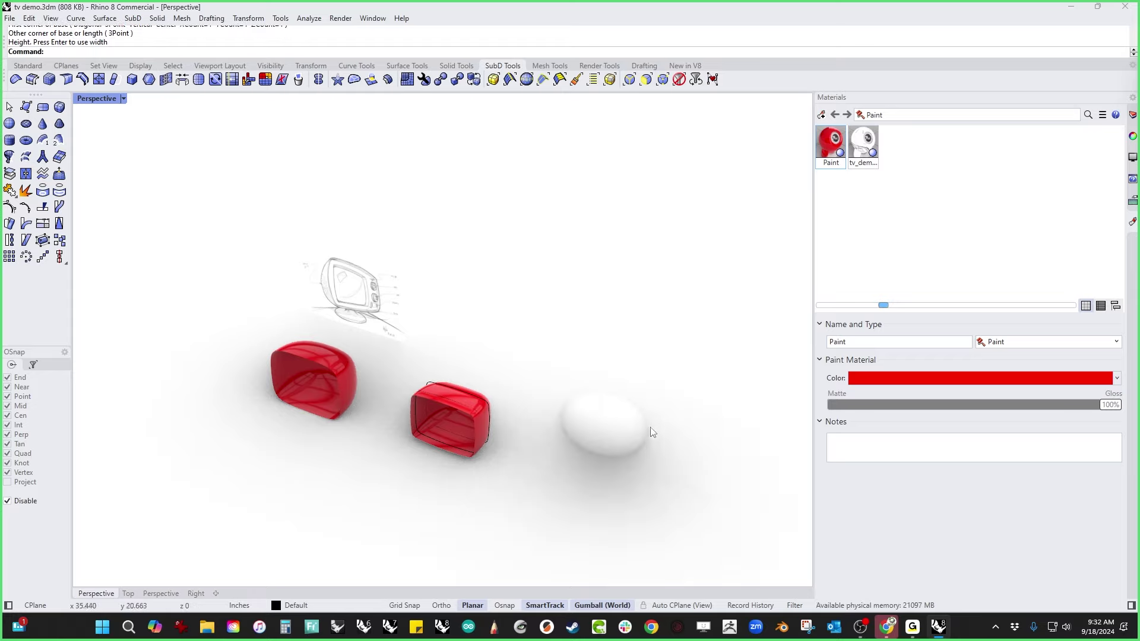
right_click_drag(653, 433, 498, 481, "shift")
Step: Set the Perspective viewport to the Shaded display mode and delete the front face of the SubD box
left_click(113, 98)
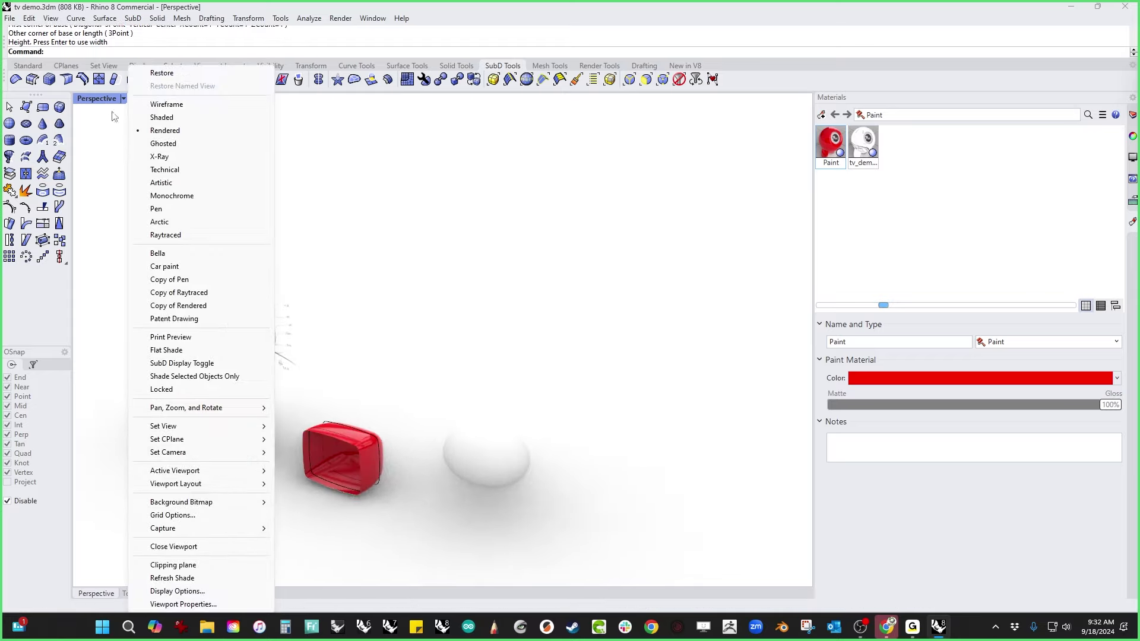
left_click(142, 118)
right_click_drag(504, 433, 486, 411, "shift")
scroll(469, 450, "up", 6)
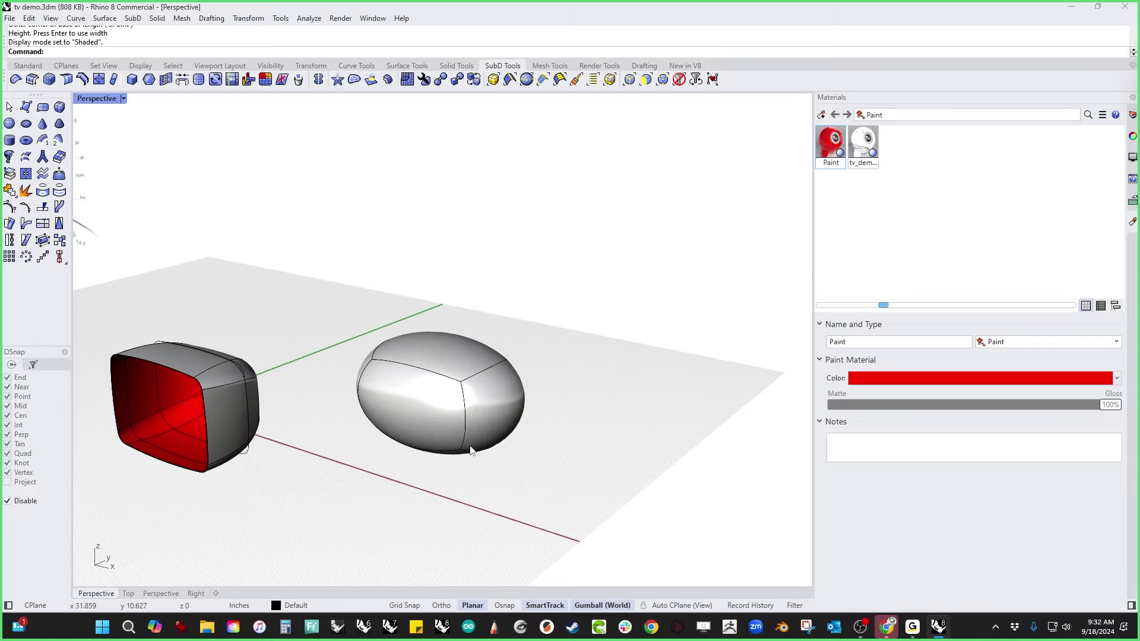
mouse_move(471, 450)
right_mouse_down()
mouse_move(454, 478)
mouse_move(474, 468)
right_mouse_up()
left_click(419, 441, "ctrl+shift")
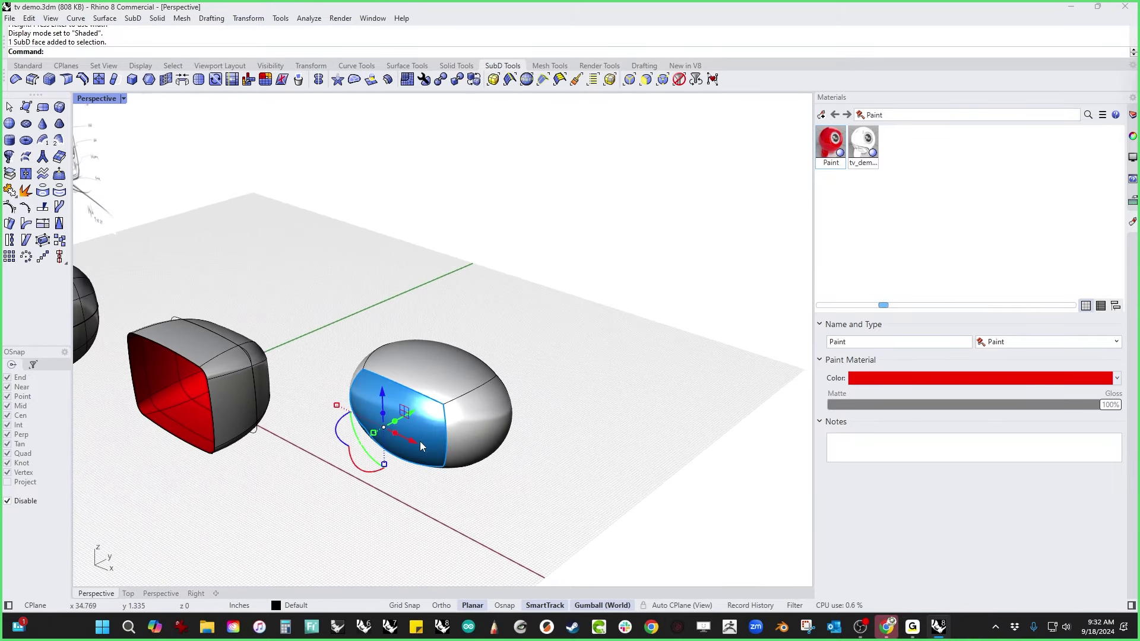
key("Delete")
mouse_move(421, 440)
right_mouse_down()
mouse_move(402, 457)
mouse_move(292, 433)
mouse_move(264, 456)
mouse_move(303, 427)
mouse_move(322, 449)
mouse_move(368, 454)
mouse_move(358, 457)
mouse_move(356, 446)
mouse_move(280, 432)
mouse_move(557, 433)
mouse_move(576, 450)
mouse_move(612, 448)
mouse_move(537, 476)
mouse_move(403, 465)
right_mouse_up()
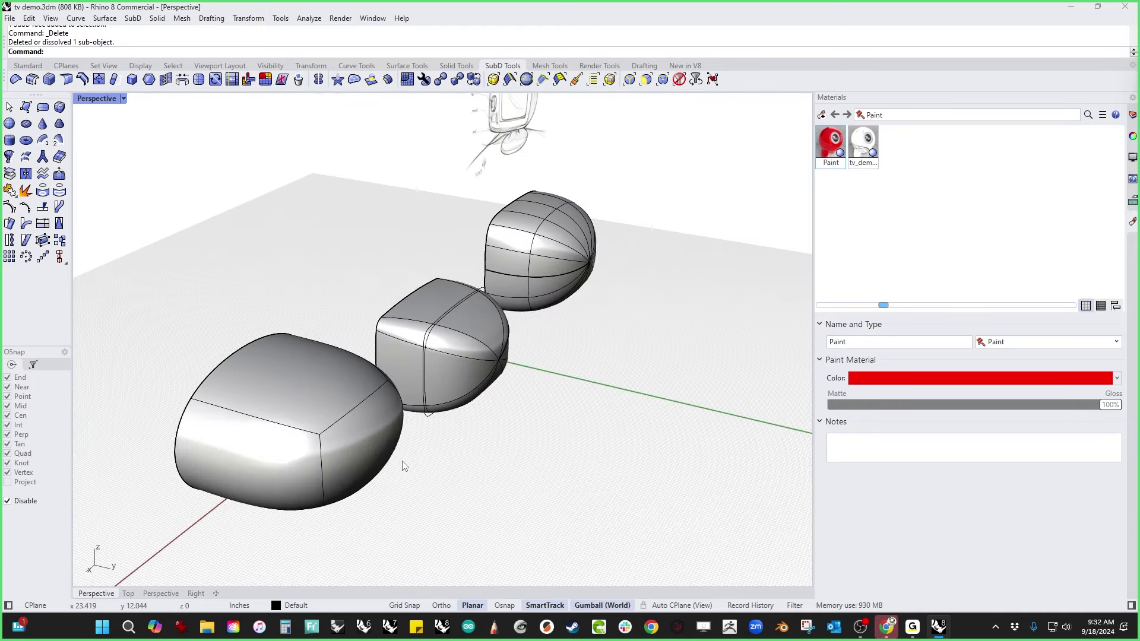
Step: Insert edges below the upper edge and above the lower edge of the SubD body's side facing away from the smaller TV
mouse_move(357, 341)
right_mouse_down()
mouse_move(344, 337)
mouse_move(346, 306)
mouse_move(308, 285)
right_mouse_up()
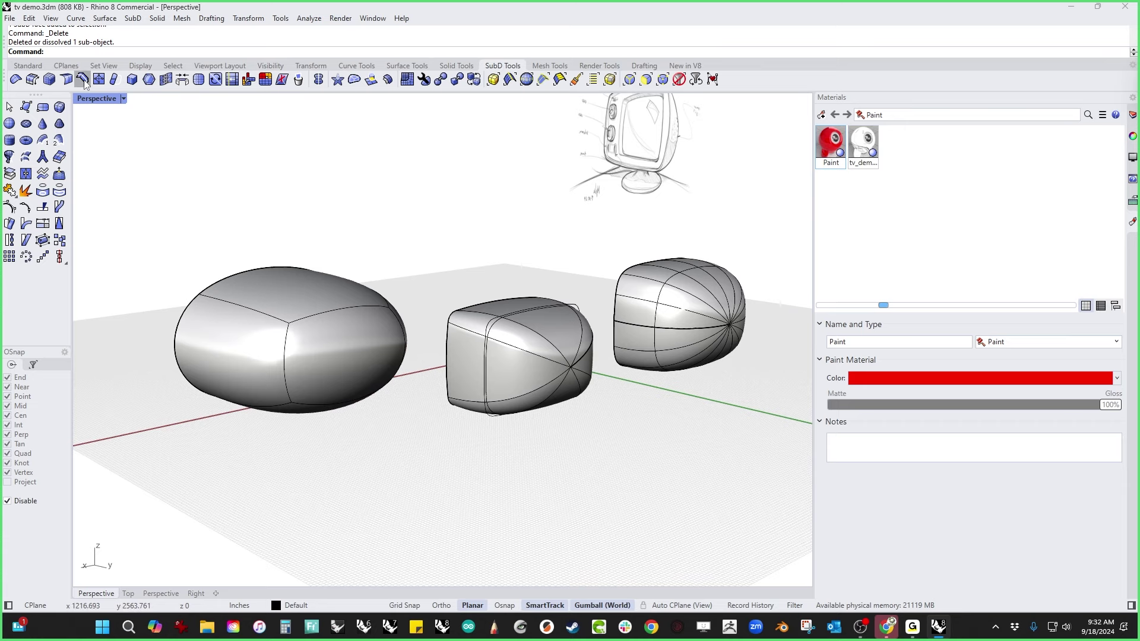
key("Return")
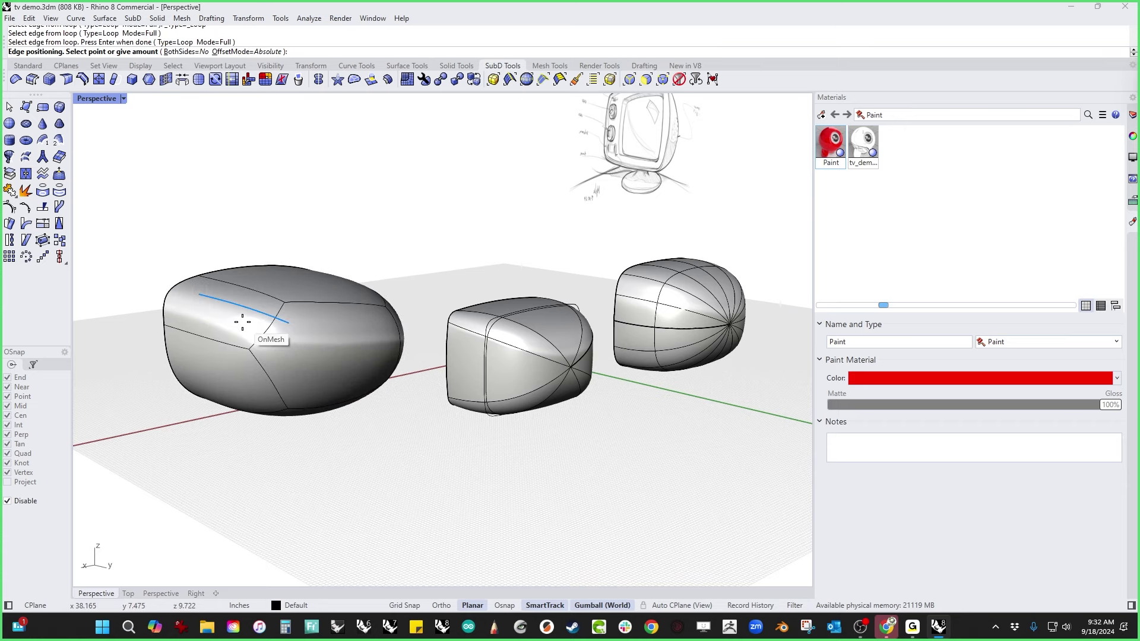
key("Escape")
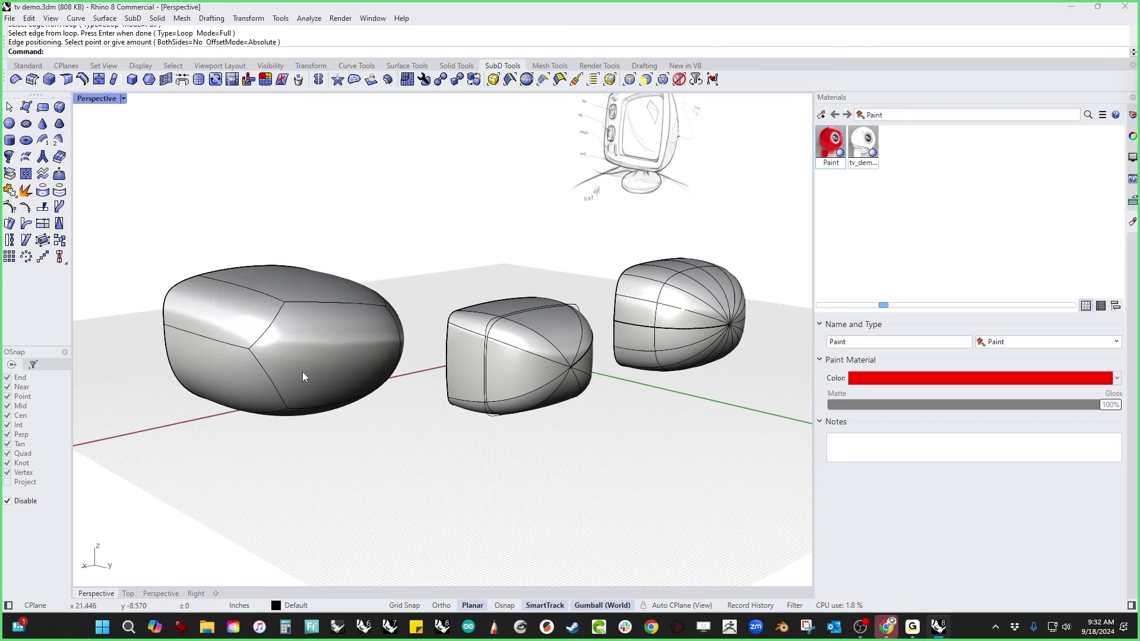
right_click_drag(302, 372, 309, 312)
right_click(295, 273)
left_click(291, 261)
key("Return")
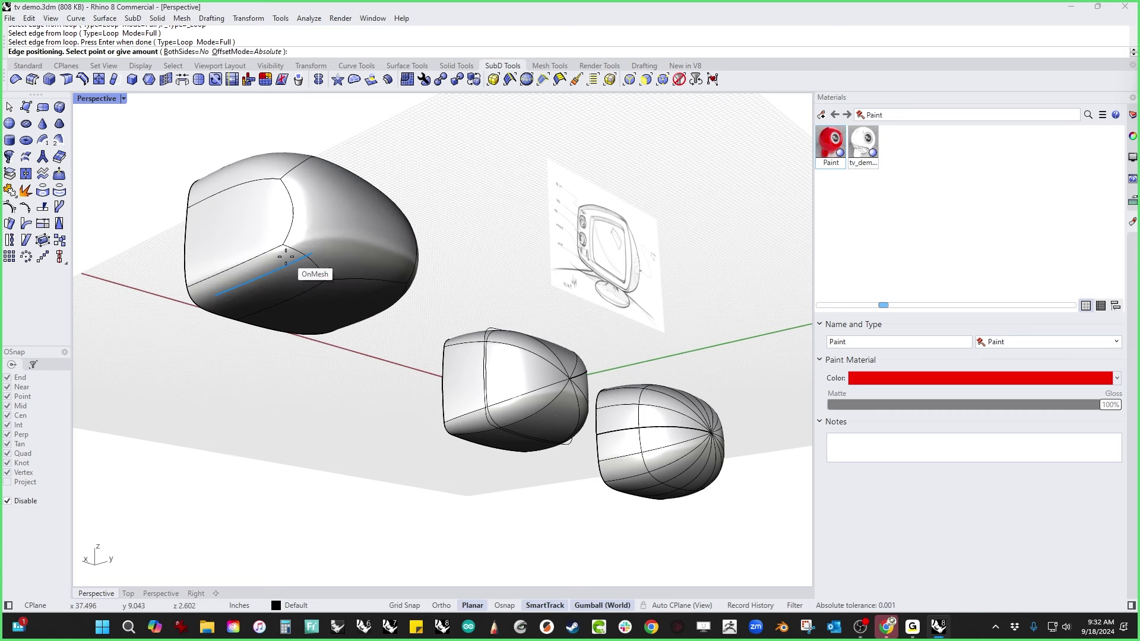
left_click(266, 250)
Step: Insert edges below the upper edge and above the lower edge of the SubD body's side facing the smaller TV
right_click_drag(359, 293, 315, 259)
key("Return")
key("Return")
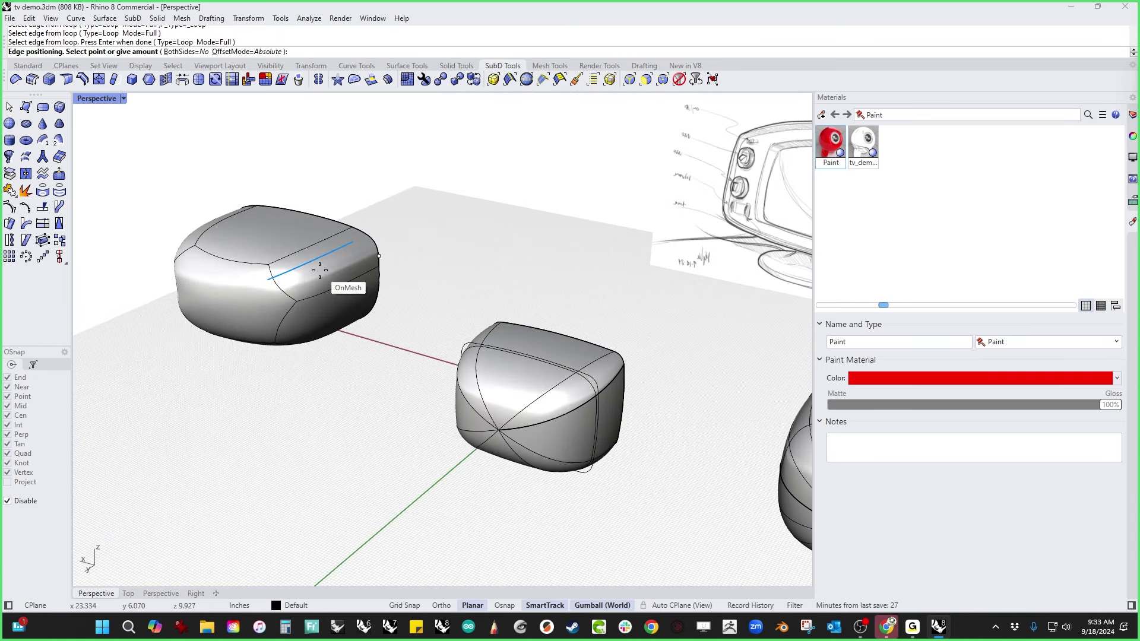
left_click(321, 268)
right_click_drag(321, 268, 305, 361)
key("Return")
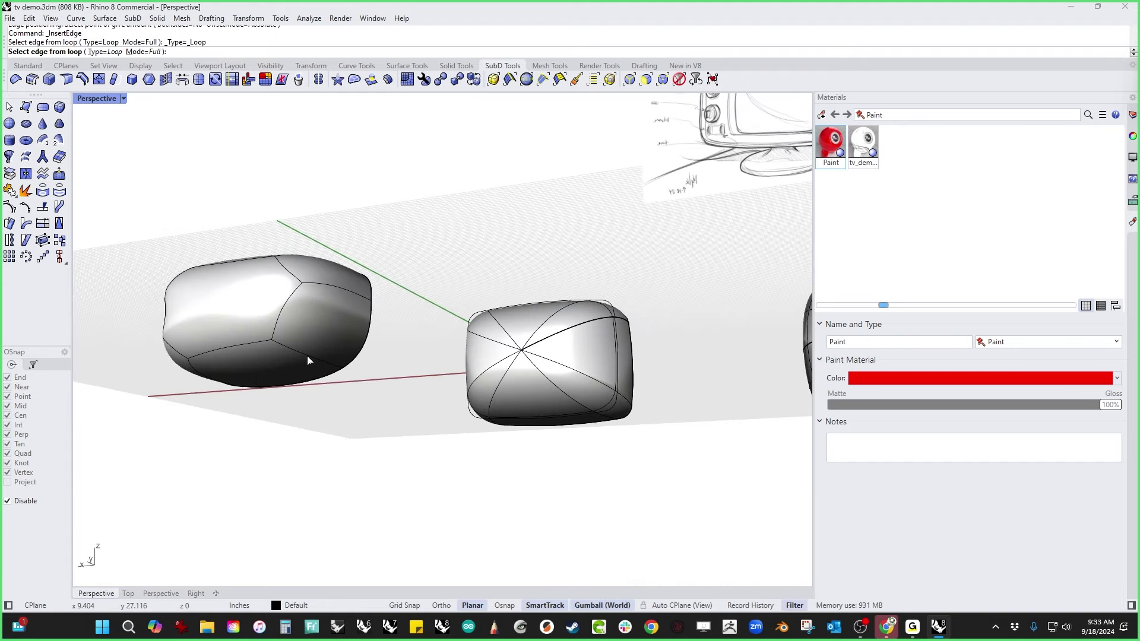
key("Return")
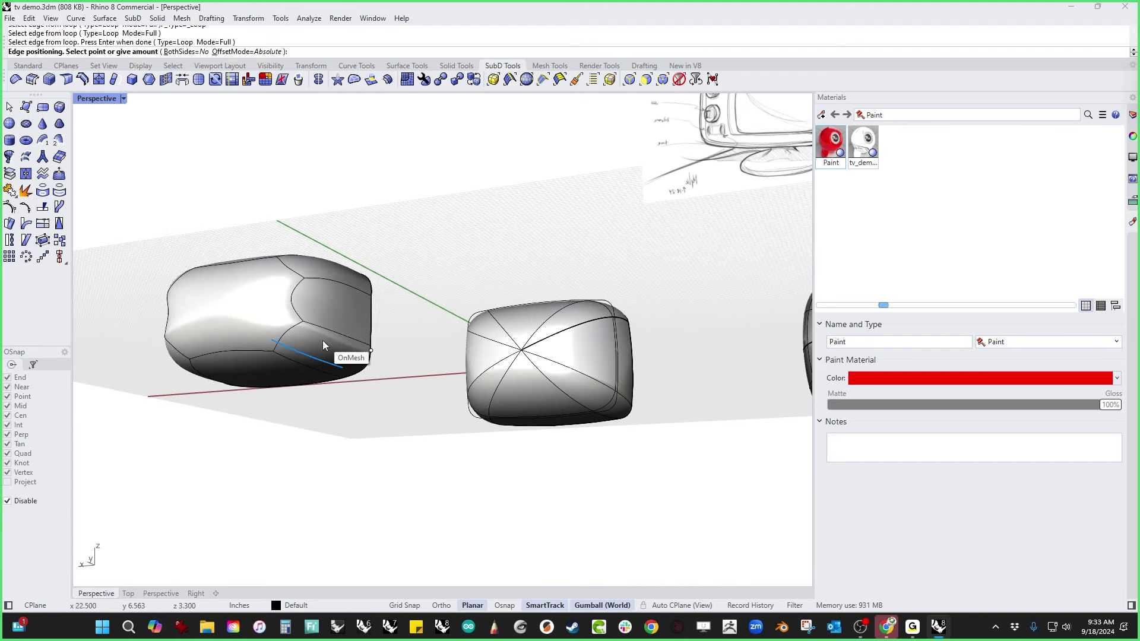
left_click(323, 341)
right_click_drag(322, 341, 515, 451)
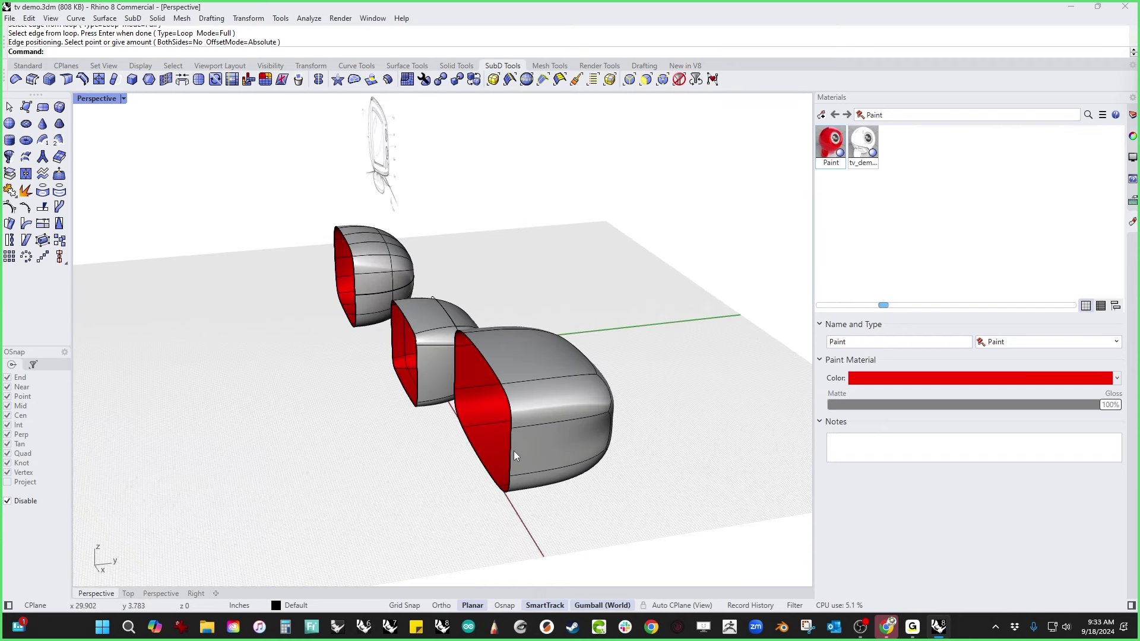
Step: Insert an edge loop around the SubD body behind its open front rim, based on the front edge loop
double_click(512, 450)
right_click(513, 449)
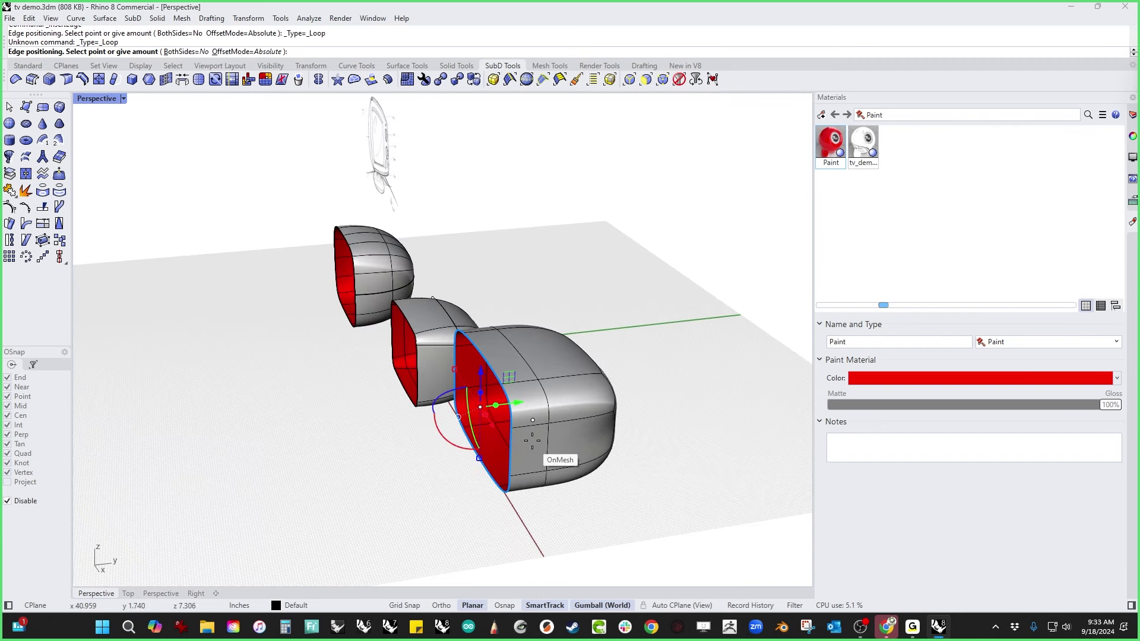
left_click(564, 432)
right_click_drag(561, 426, 529, 498)
Step: Turn on the SubD body's control points and scale its eight rear control points inward with the gumball
left_click(368, 473)
middle_click(431, 521)
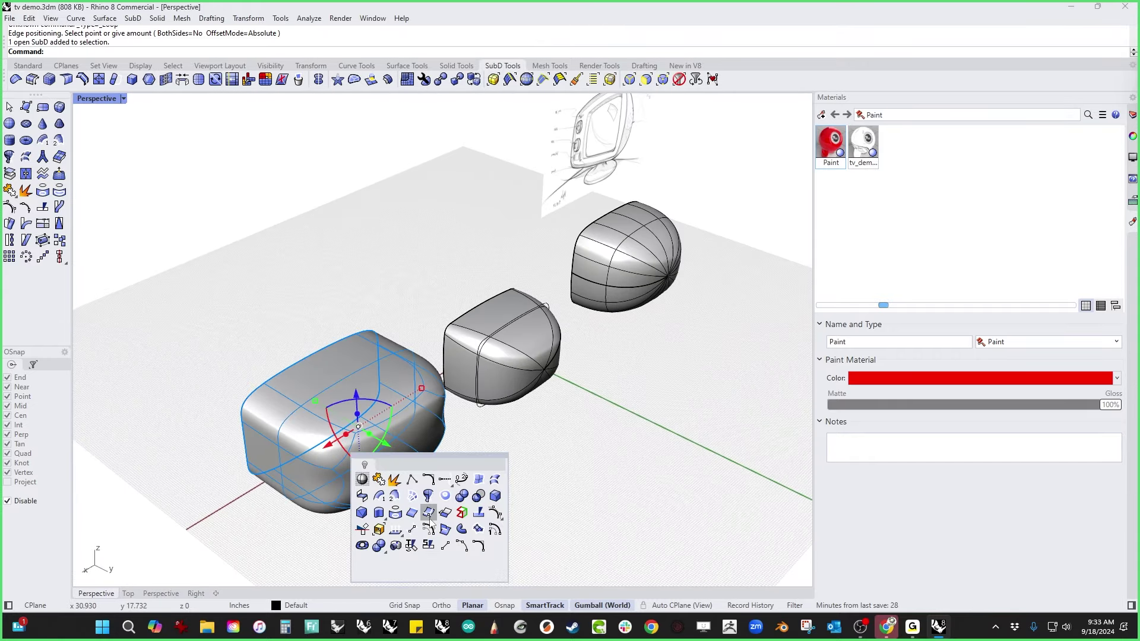
left_click(495, 512)
right_click_drag(498, 512, 525, 475)
left_click_drag(471, 298, 587, 538)
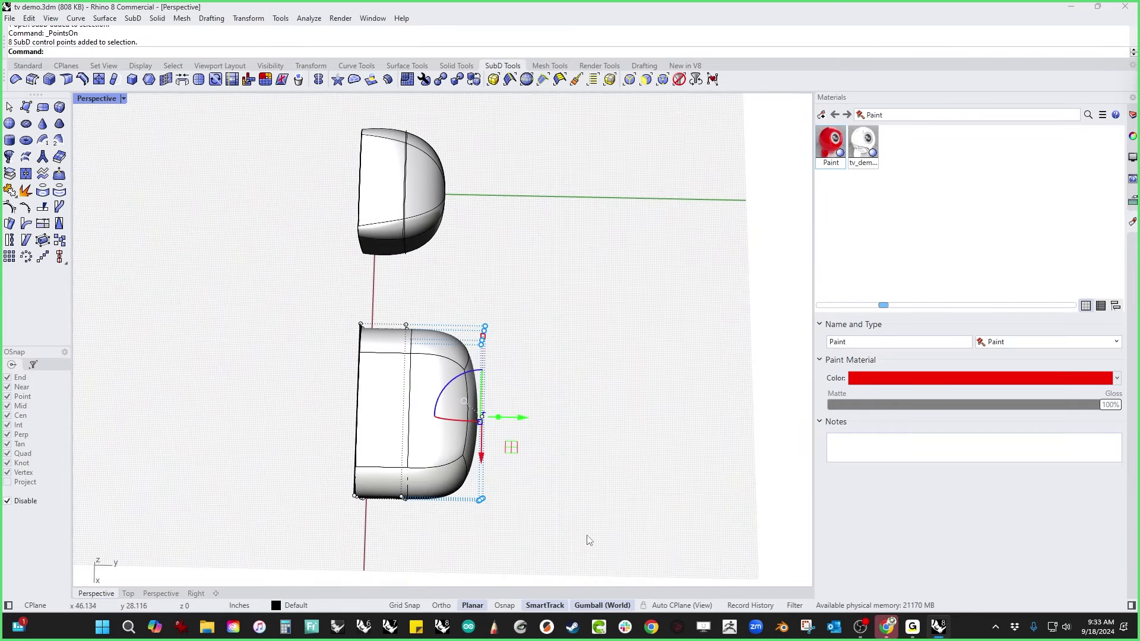
right_click_drag(587, 538, 565, 389)
left_click_drag(550, 390, 520, 403, "shift")
right_click_drag(524, 450, 515, 420)
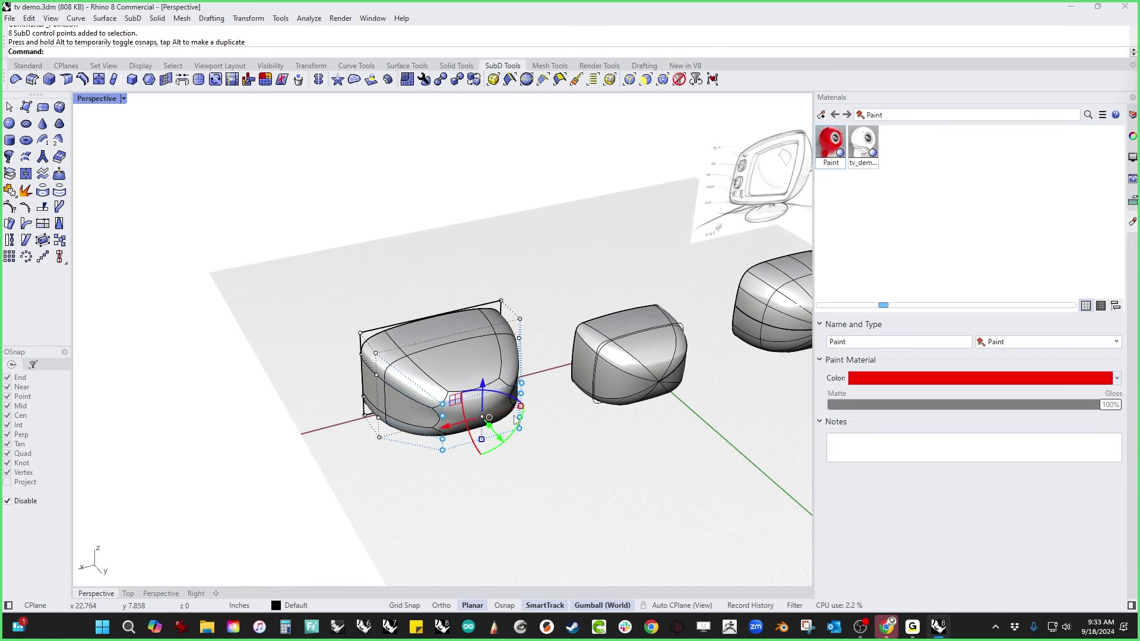
left_click_drag(523, 409, 524, 407)
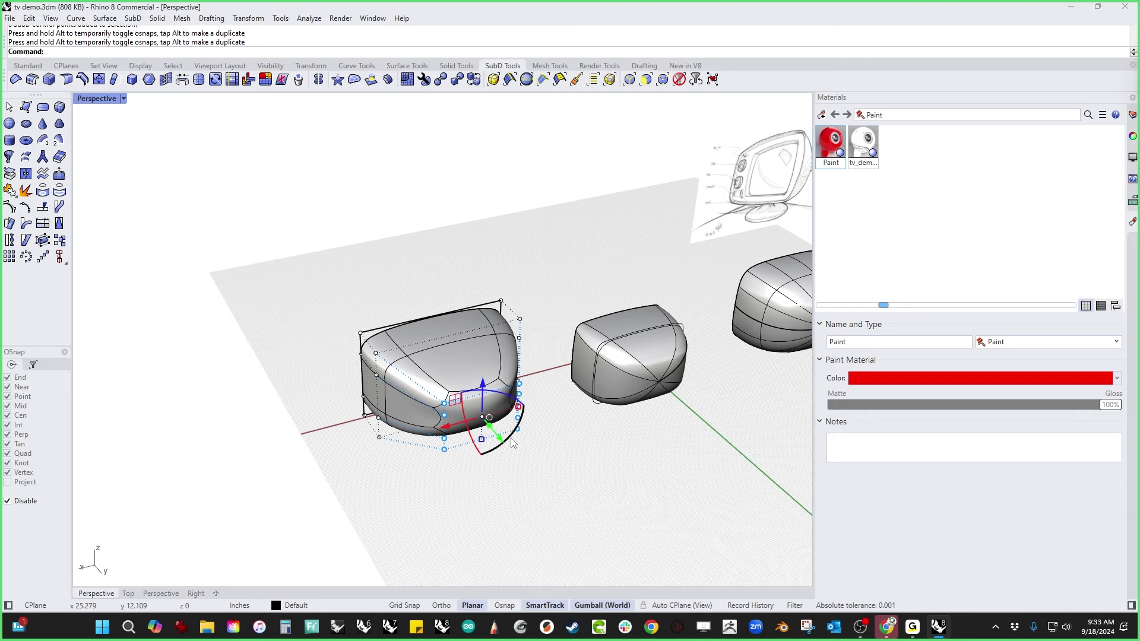
Step: Stitch the eight selected rear control points into a single point
type("st")
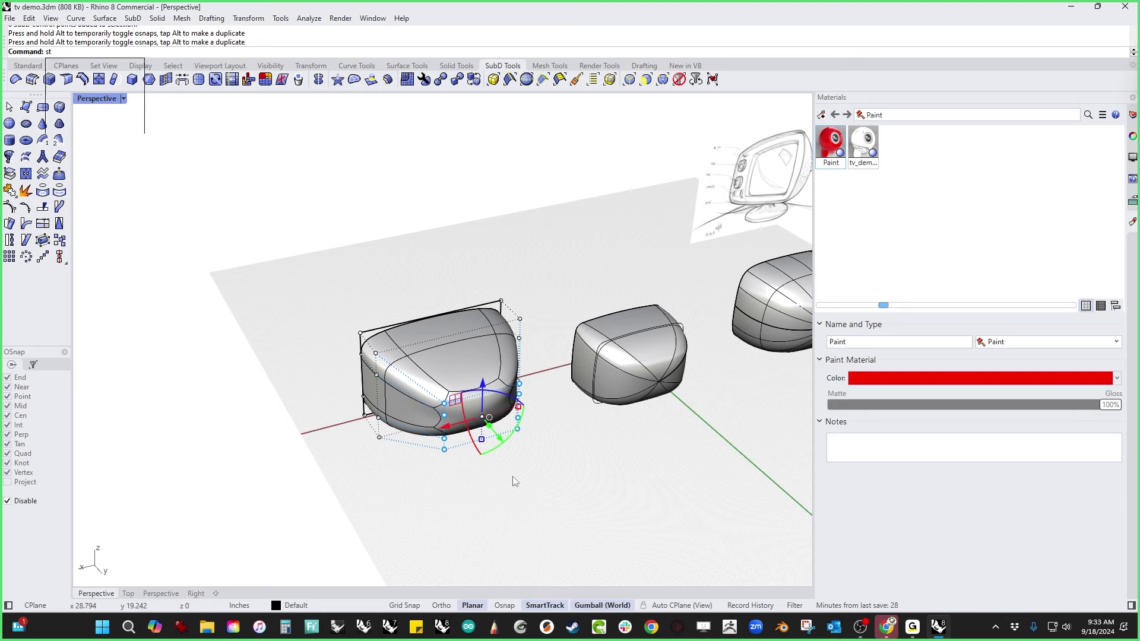
type("itch")
key("Return")
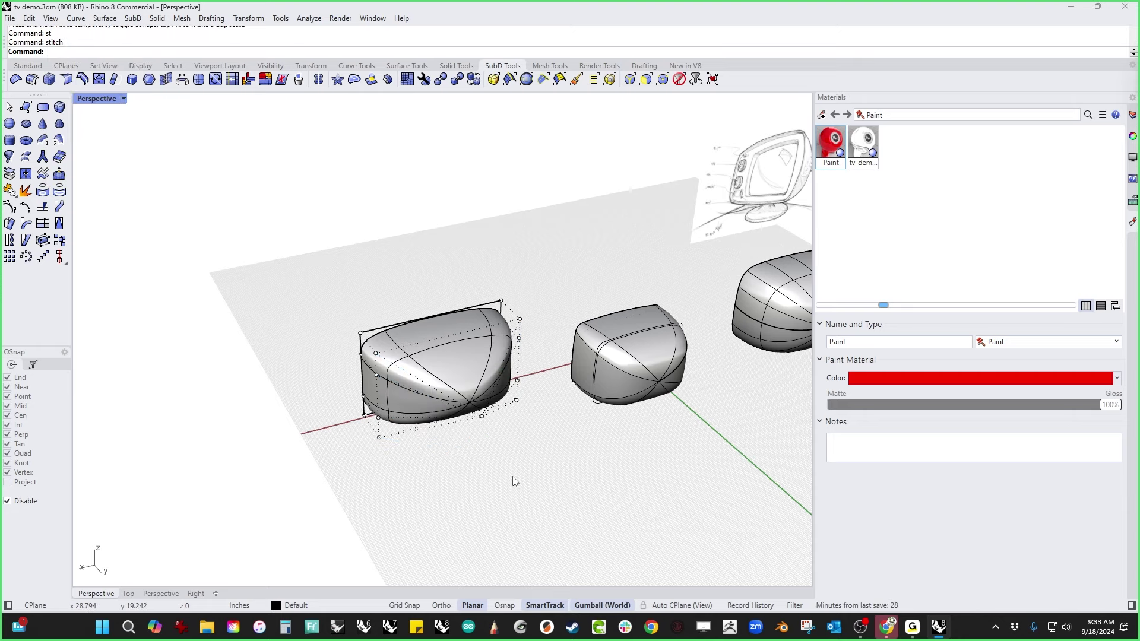
Step: Flatten the rear pole point and the eight control points in front of it into one plane with a depth scale of 0
mouse_move(515, 482)
right_mouse_down()
mouse_move(390, 465)
mouse_move(440, 434)
mouse_move(441, 483)
mouse_move(536, 468)
mouse_move(565, 504)
mouse_move(516, 470)
right_mouse_up()
scroll(440, 432, "up", 5)
left_click(547, 363)
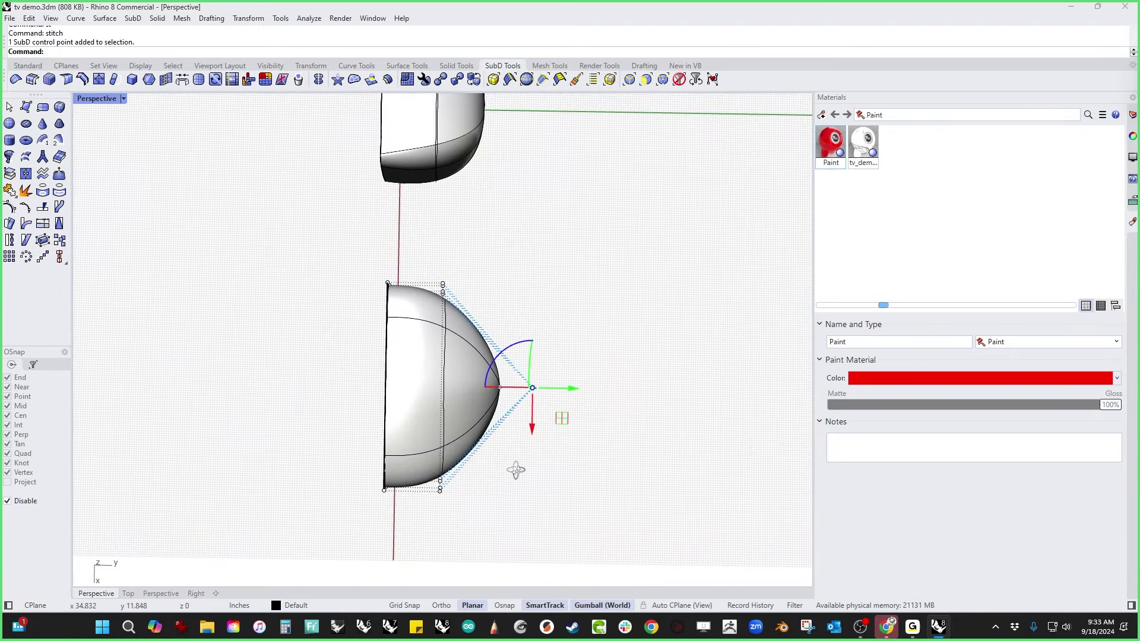
left_click_drag(431, 259, 483, 526, "shift")
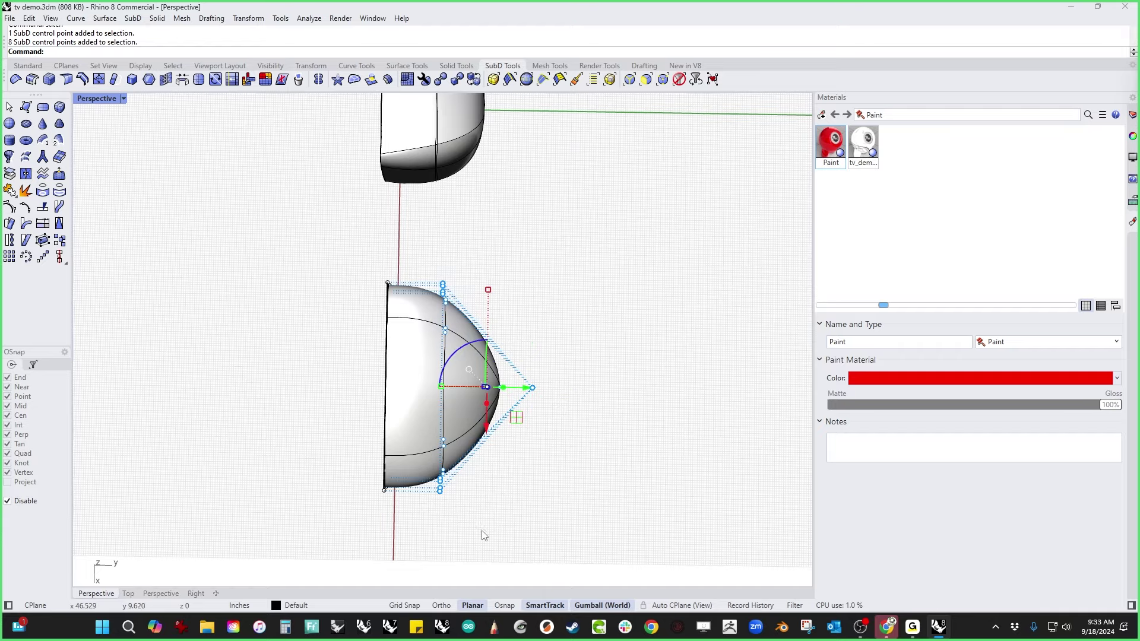
left_click(443, 387)
type("0")
key("Return")
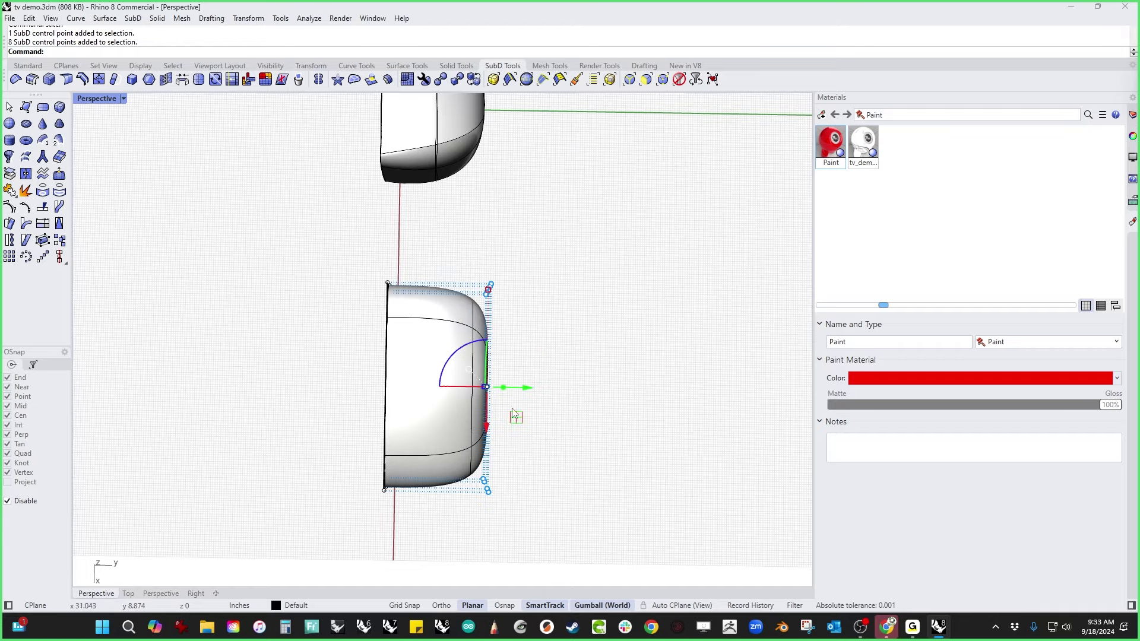
Step: Slide the edge loop around the rear of the SubD body towards its open front
mouse_move(516, 416)
right_mouse_down()
mouse_move(551, 445)
mouse_move(496, 347)
mouse_move(423, 412)
mouse_move(280, 397)
mouse_move(284, 442)
right_mouse_up()
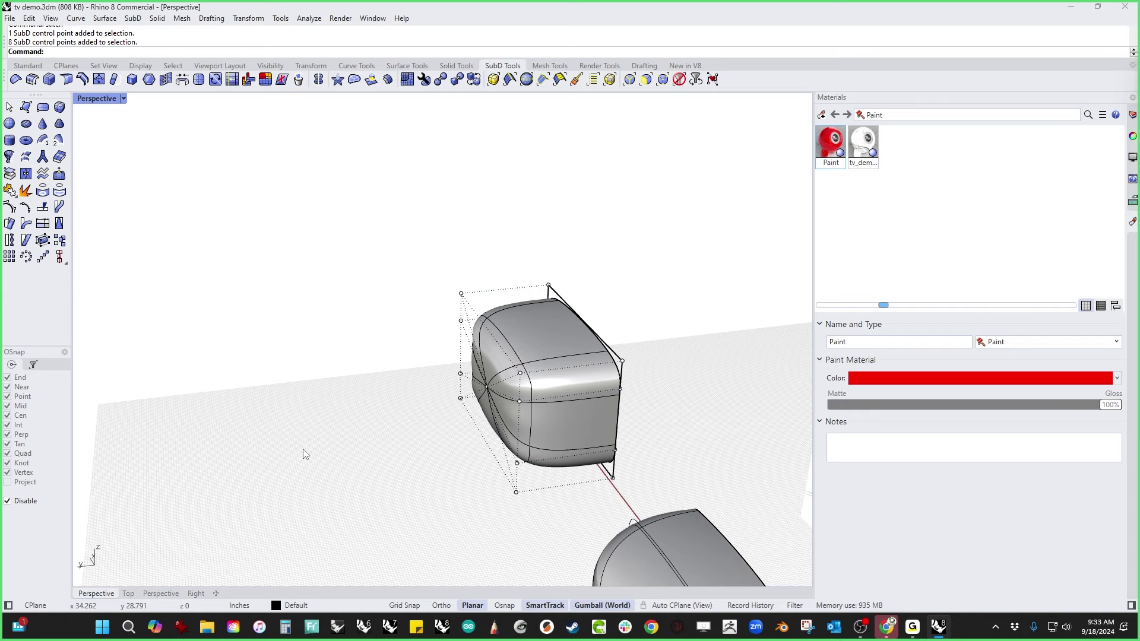
double_click(530, 396)
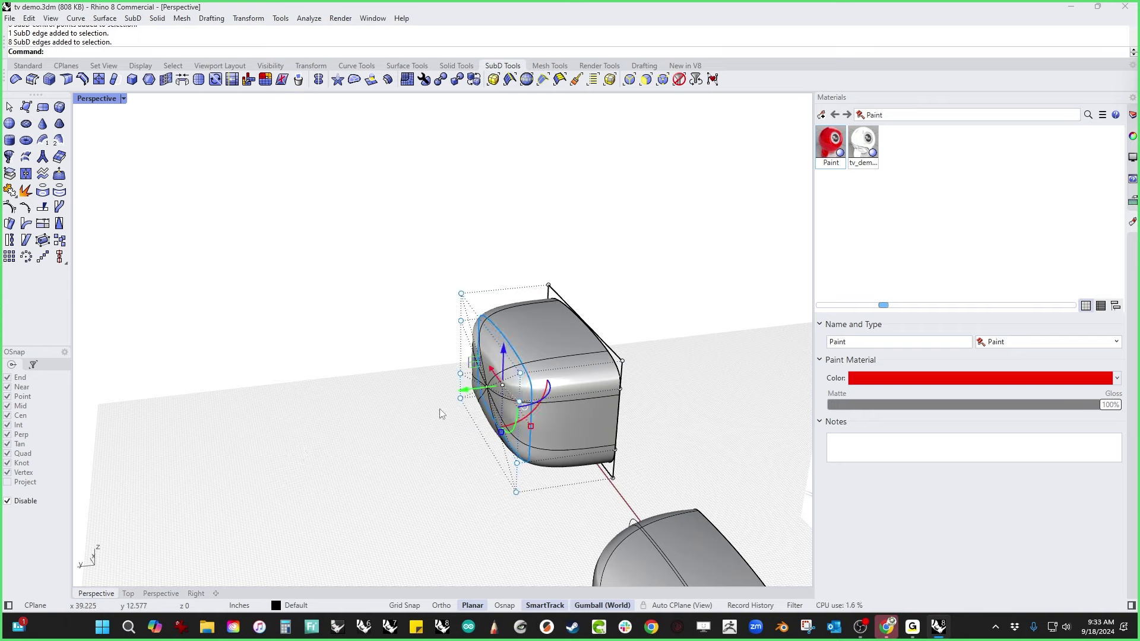
key("Return")
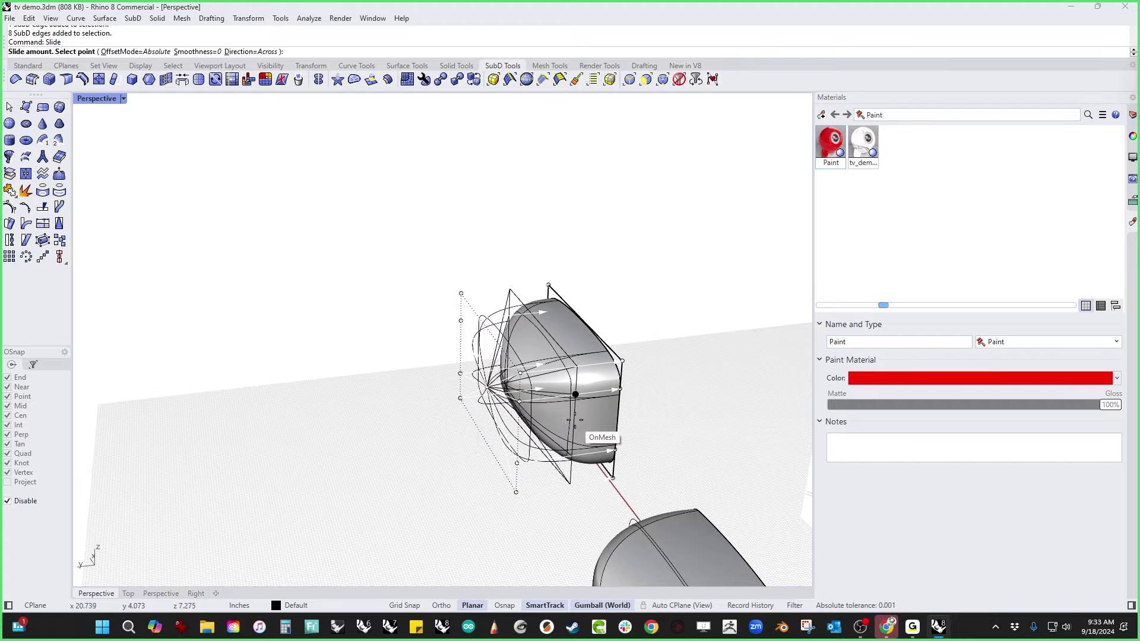
left_click(537, 426)
mouse_move(351, 483)
right_mouse_down()
mouse_move(474, 415)
mouse_move(553, 460)
mouse_move(476, 483)
mouse_move(599, 457)
right_mouse_up()
scroll(505, 485, "down", 4)
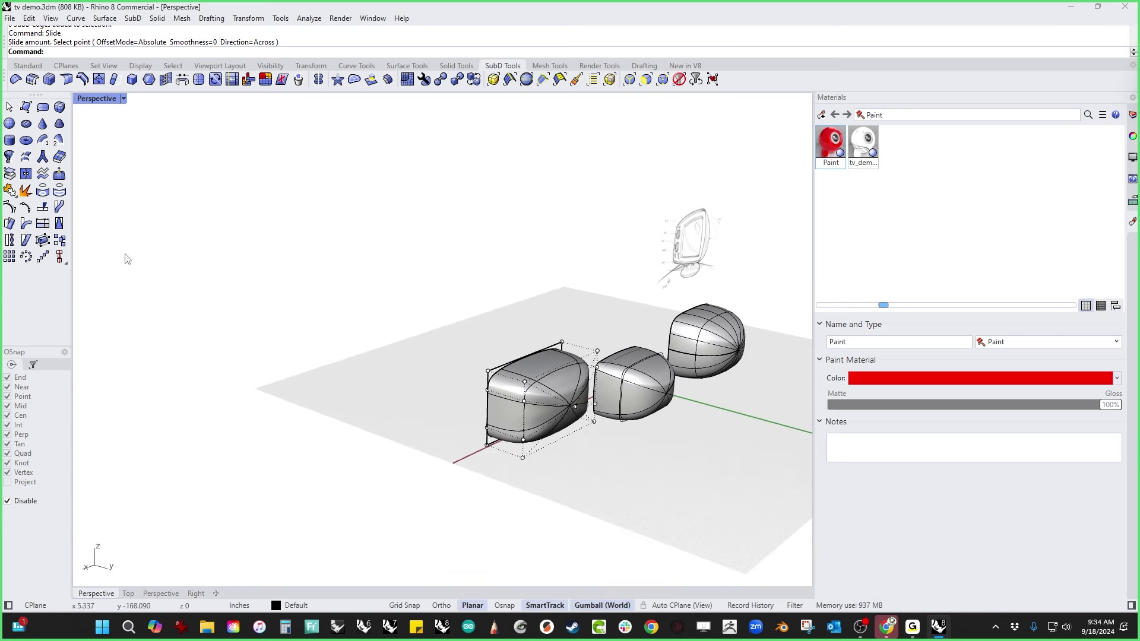
left_click(8, 124)
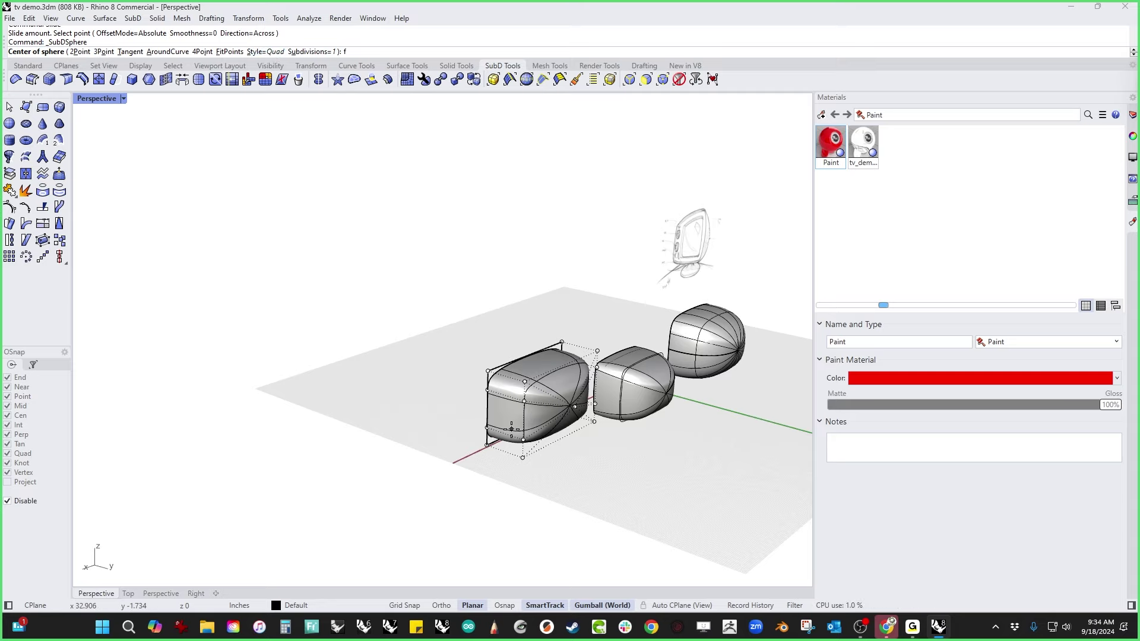
key("Return")
right_click_drag(511, 429, 445, 452, "shift")
Step: Create a Quad-style SubD sphere in the Front view beside the SubD box body, on the side away from the smaller TV
key("ctrl+F2")
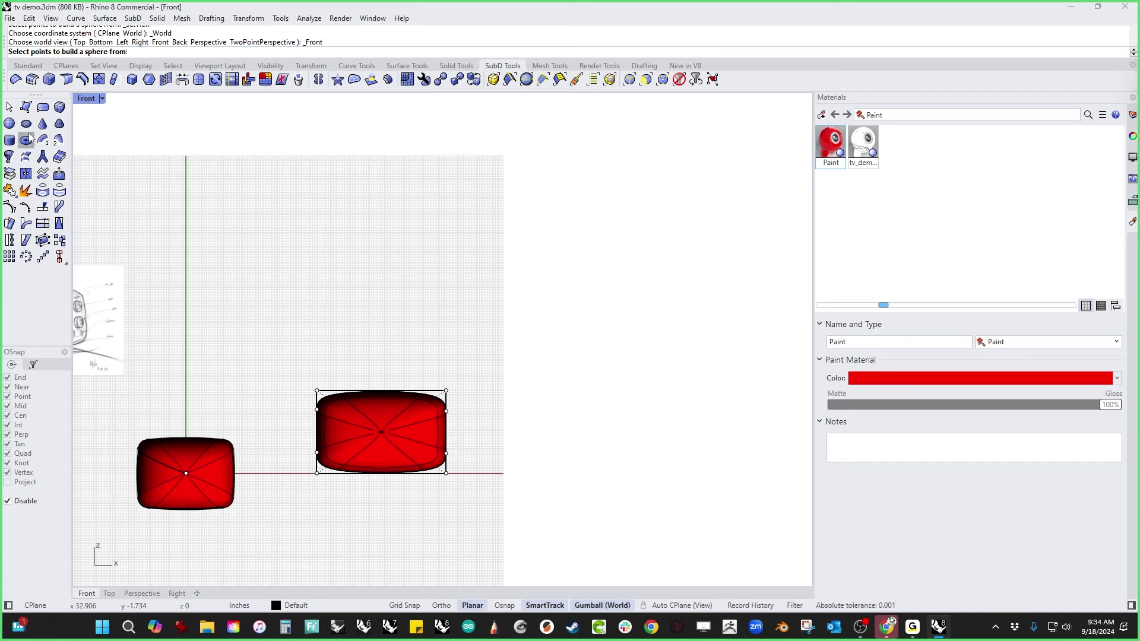
left_click(60, 108)
left_click(272, 52)
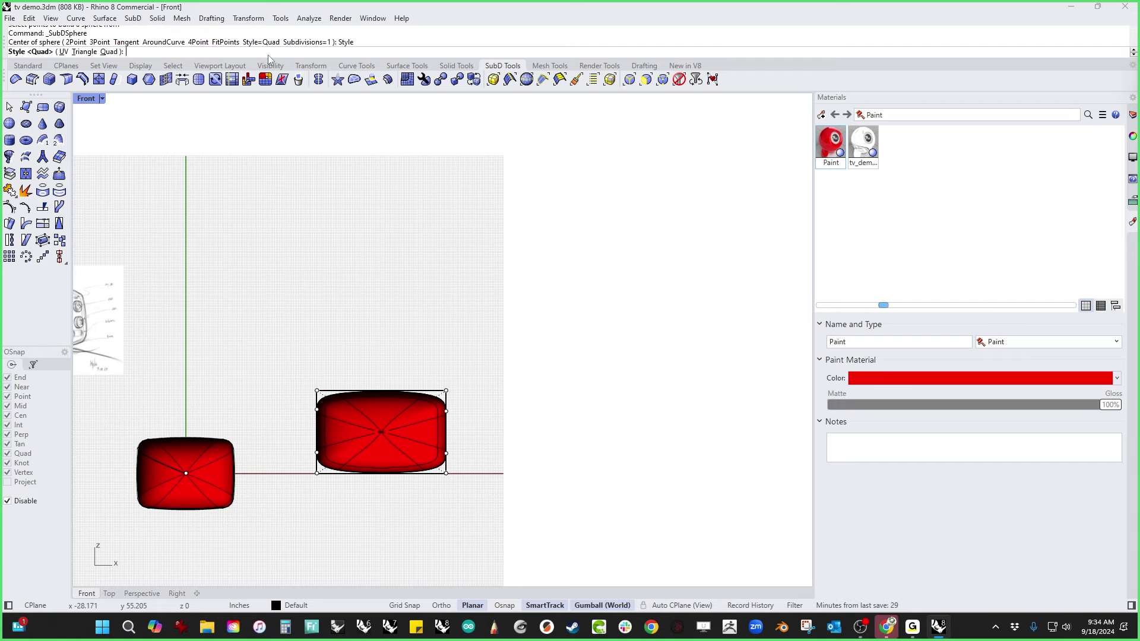
left_click(113, 52)
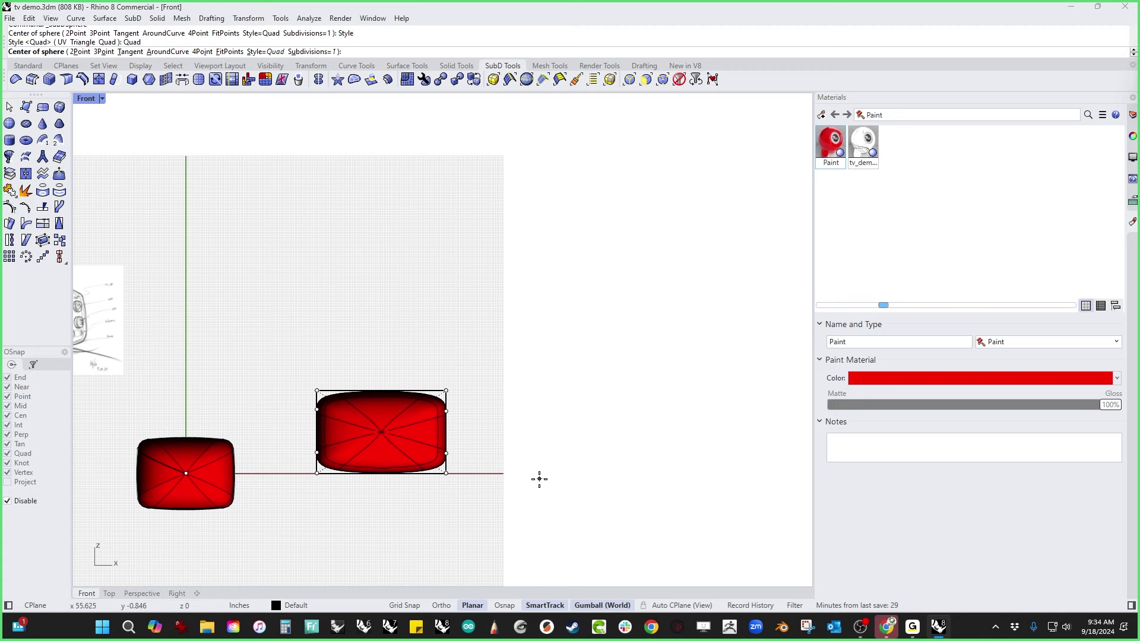
left_click(554, 440)
left_click(628, 464)
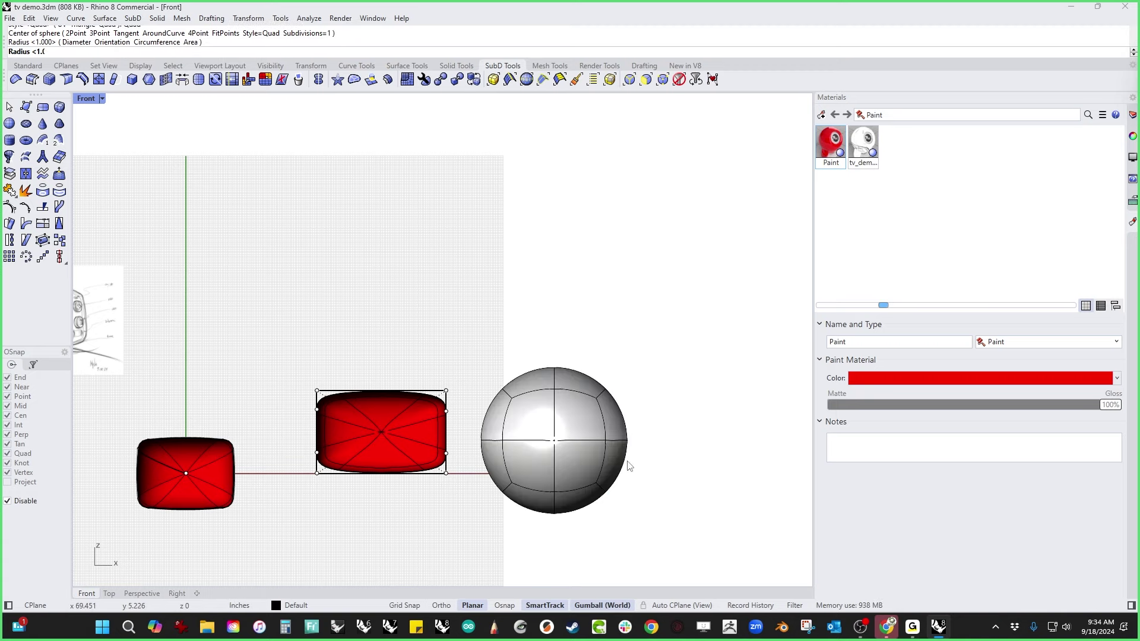
Step: Return to the Perspective view and delete the four front faces of the SubD sphere
key("ctrl+F4")
right_click_drag(654, 464, 522, 479)
left_click(508, 471, "ctrl+shift")
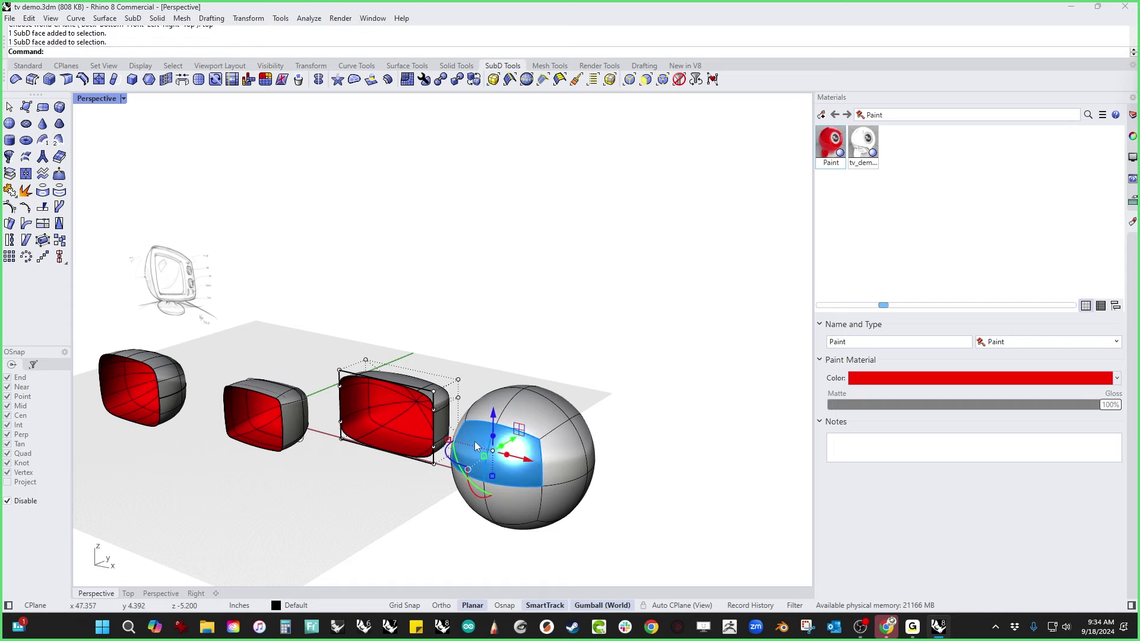
scroll(484, 484, "up", 3)
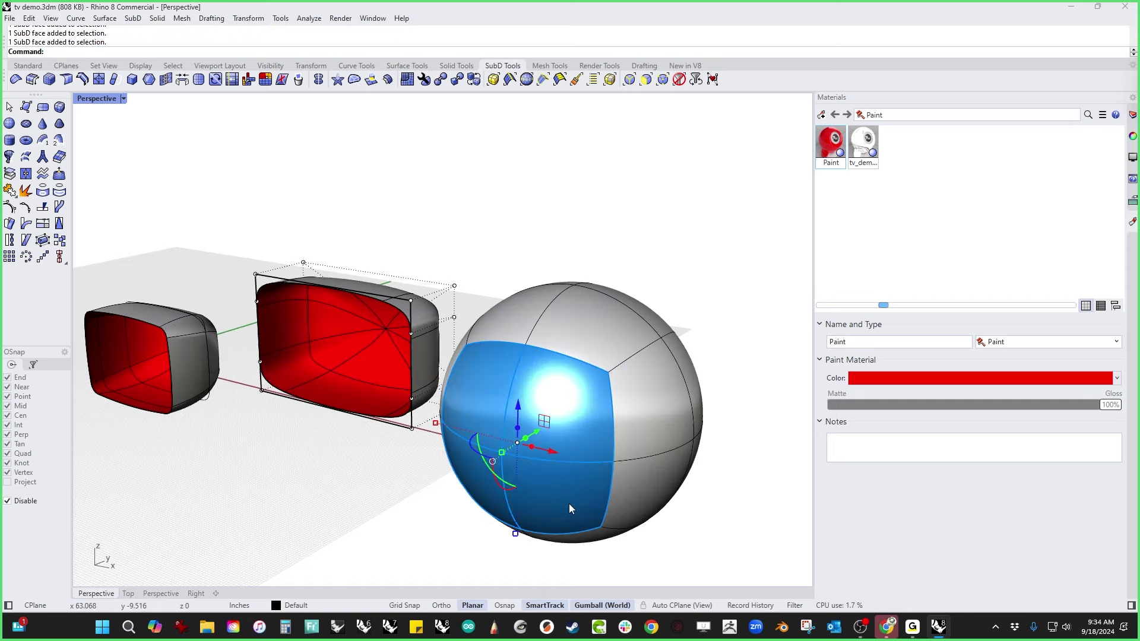
key("Delete")
Step: Flatten the open front edge loop of the SubD sphere into a single plane
scroll(372, 471, "down", 5)
right_click_drag(465, 479, 328, 443)
scroll(359, 437, "up", 3)
double_click(328, 444)
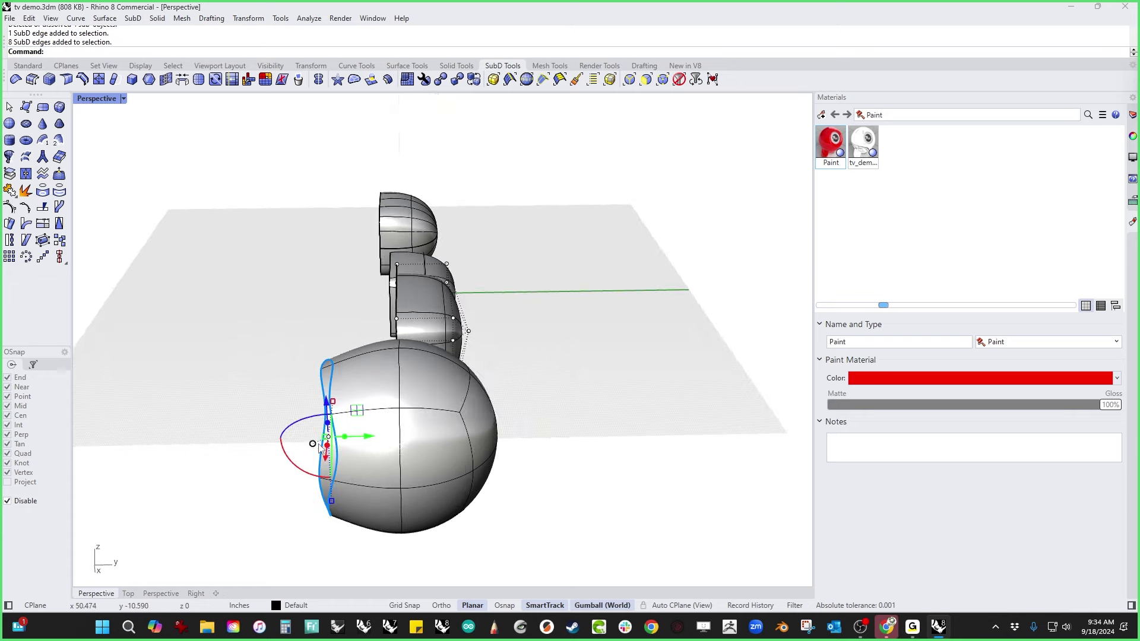
key("Return")
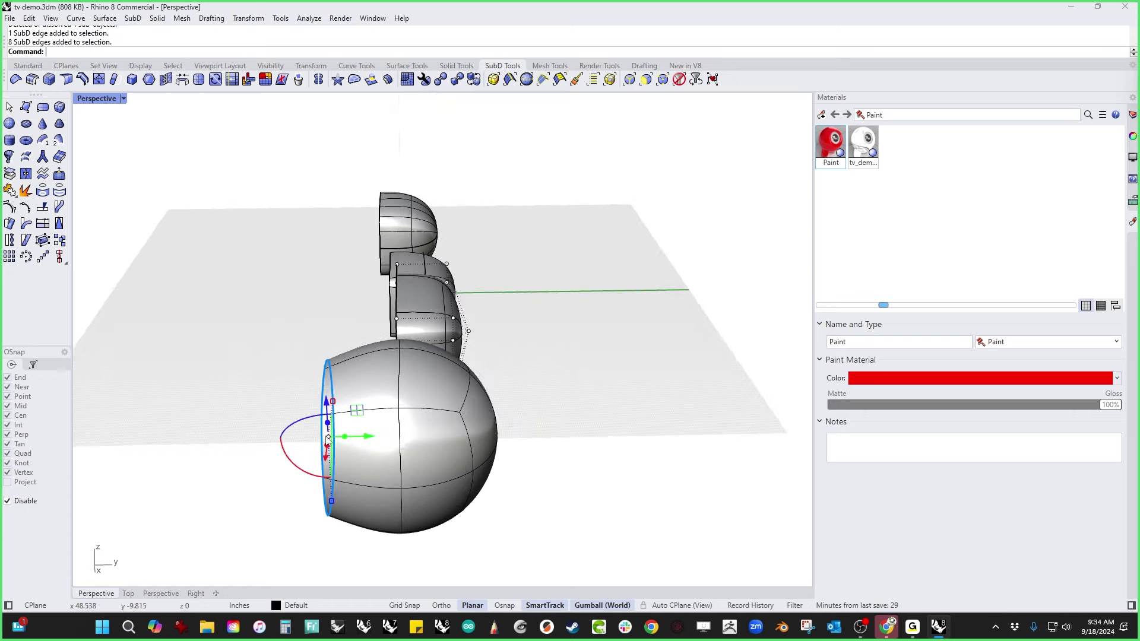
Step: Scale the sphere's middle edge loop around its depth inward and reduce the height of its vertical centre edge loop
right_click_drag(193, 511, 492, 441)
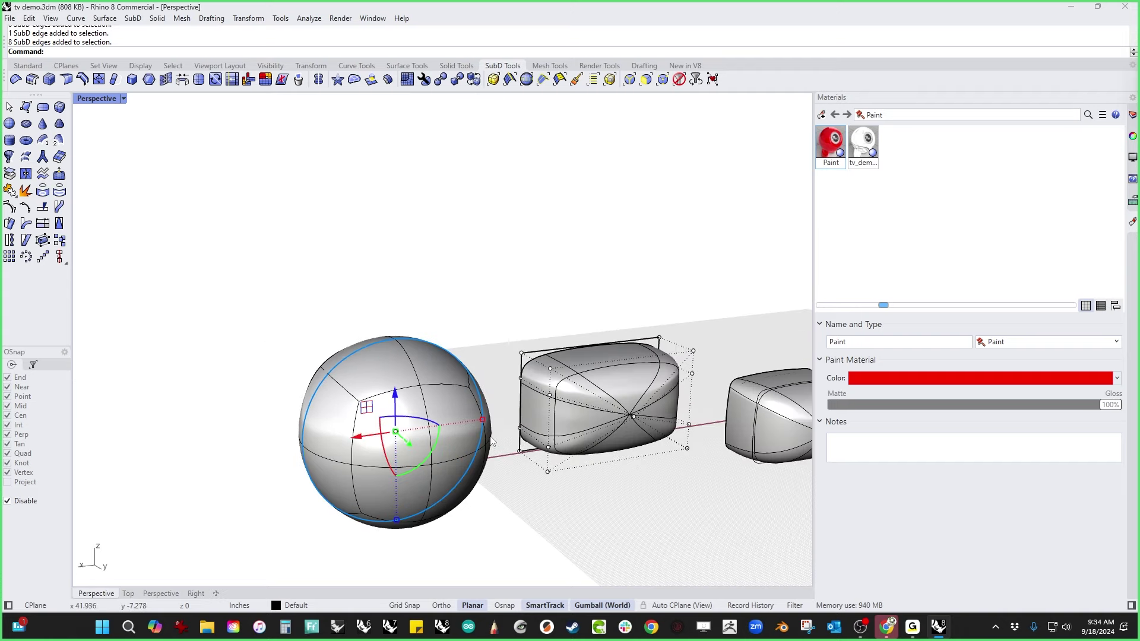
left_click_drag(483, 421, 462, 429)
right_click_drag(239, 476, 519, 418)
double_click(489, 375)
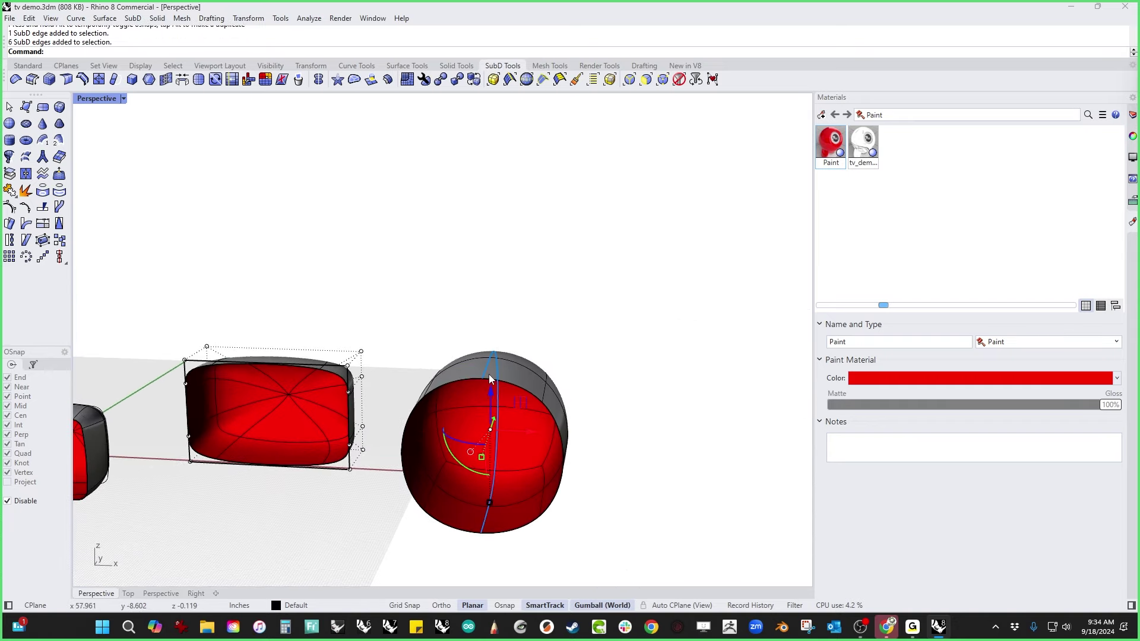
left_click_drag(489, 503, 490, 491)
Step: Scale the horizontal centre edge loop of the sphere-based body inward to narrow its width
right_click_drag(621, 555, 574, 514)
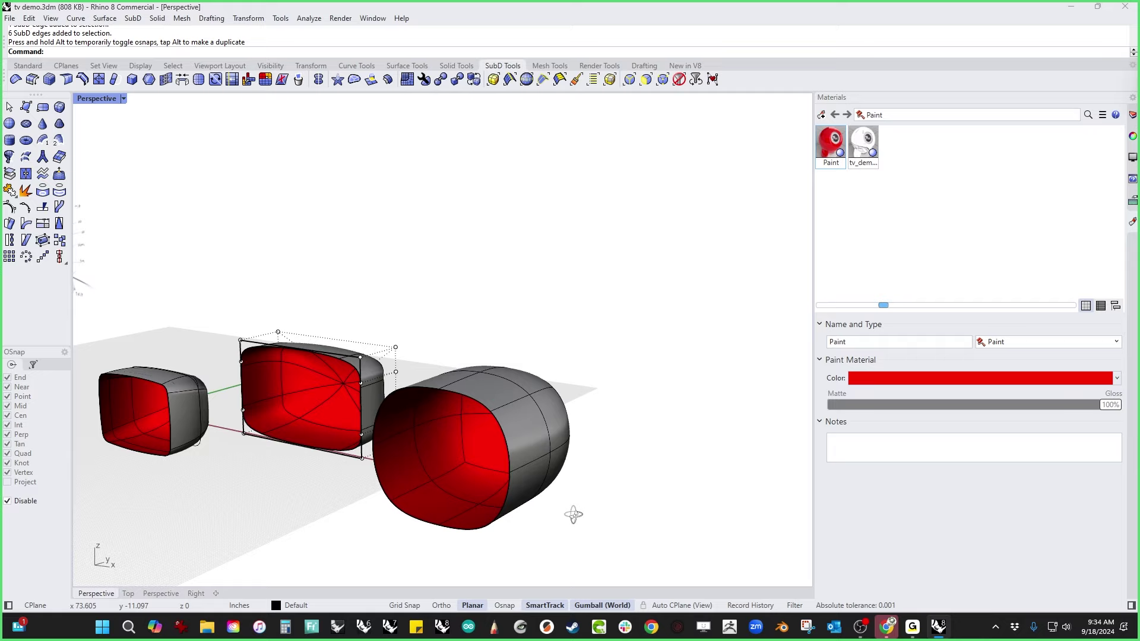
double_click(534, 465)
left_click_drag(425, 426, 428, 426)
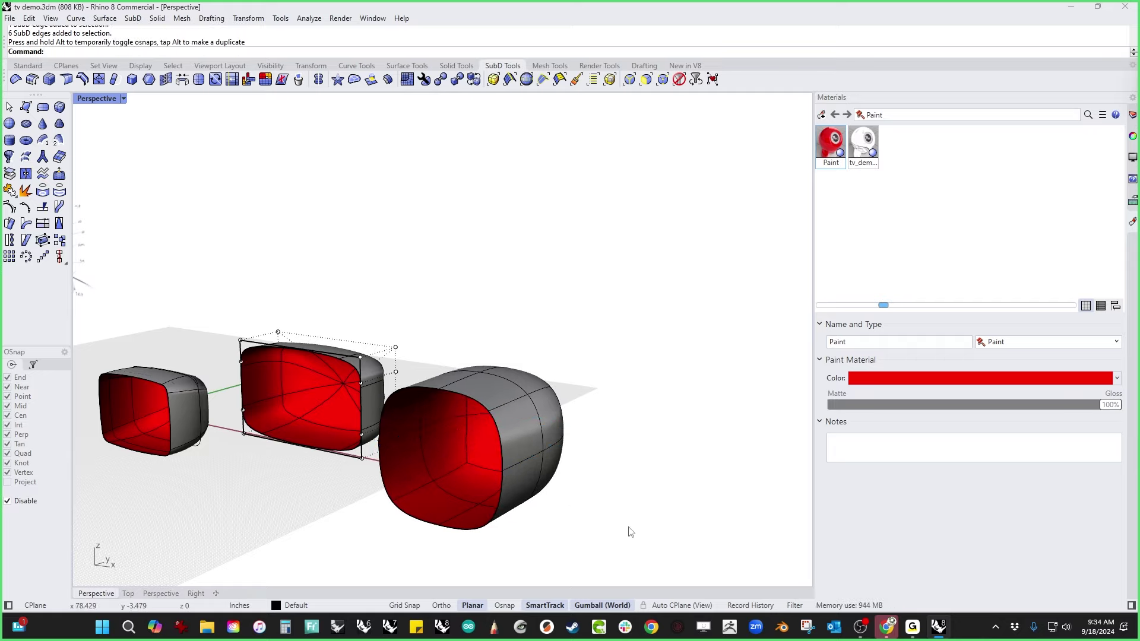
Step: Scale the whole sphere-based body down along its depth and clear the selection
right_click_drag(631, 531, 440, 498)
left_click(437, 498)
left_click_drag(374, 457, 415, 449)
left_click(558, 472)
Step: Scale the vertices of the sphere-based body's four back faces down uniformly to taper its rear, and clear the selection
right_click_drag(558, 472, 389, 463)
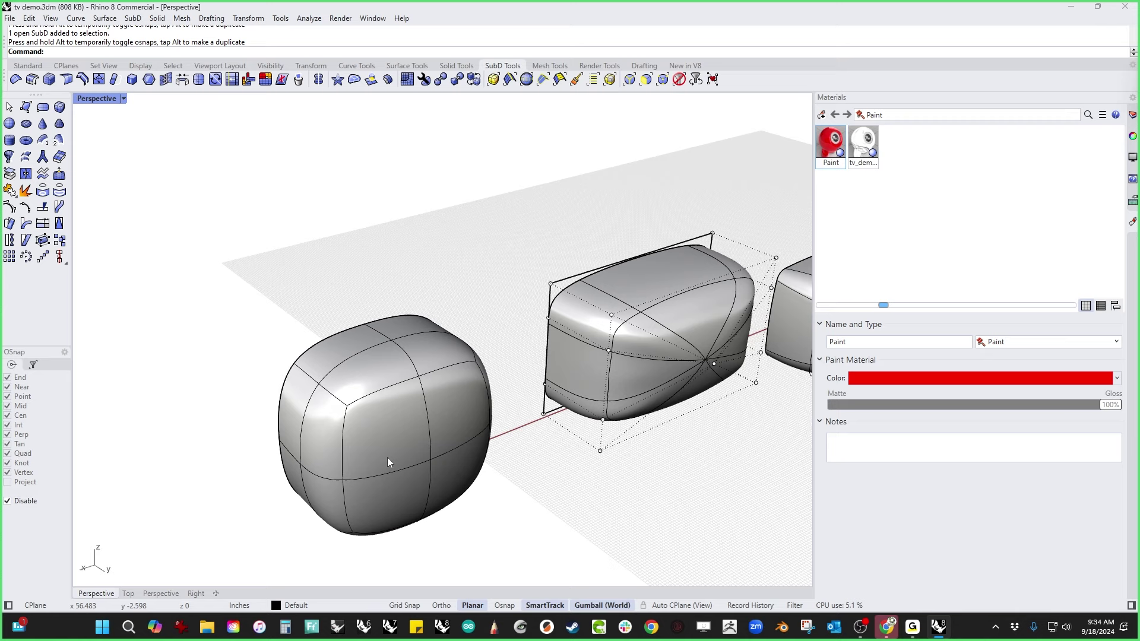
left_click(348, 408, "ctrl+shift")
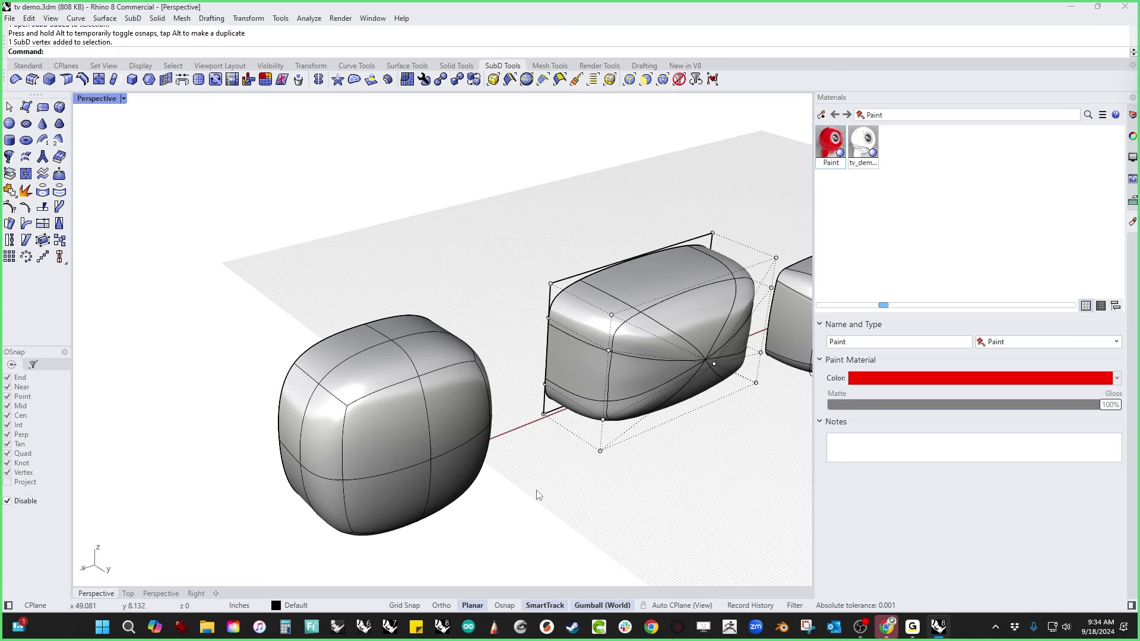
right_click_drag(539, 494, 375, 427)
left_click(375, 428, "ctrl+shift")
left_click(449, 475, "ctrl+shift")
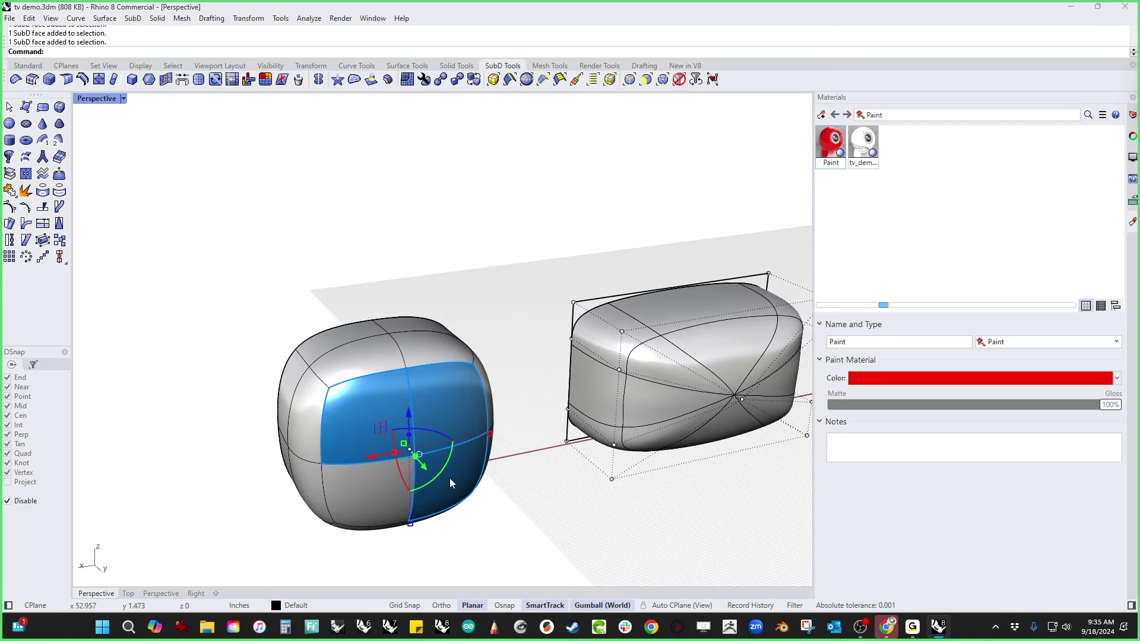
left_click(412, 482, "ctrl+shift")
left_click(696, 80)
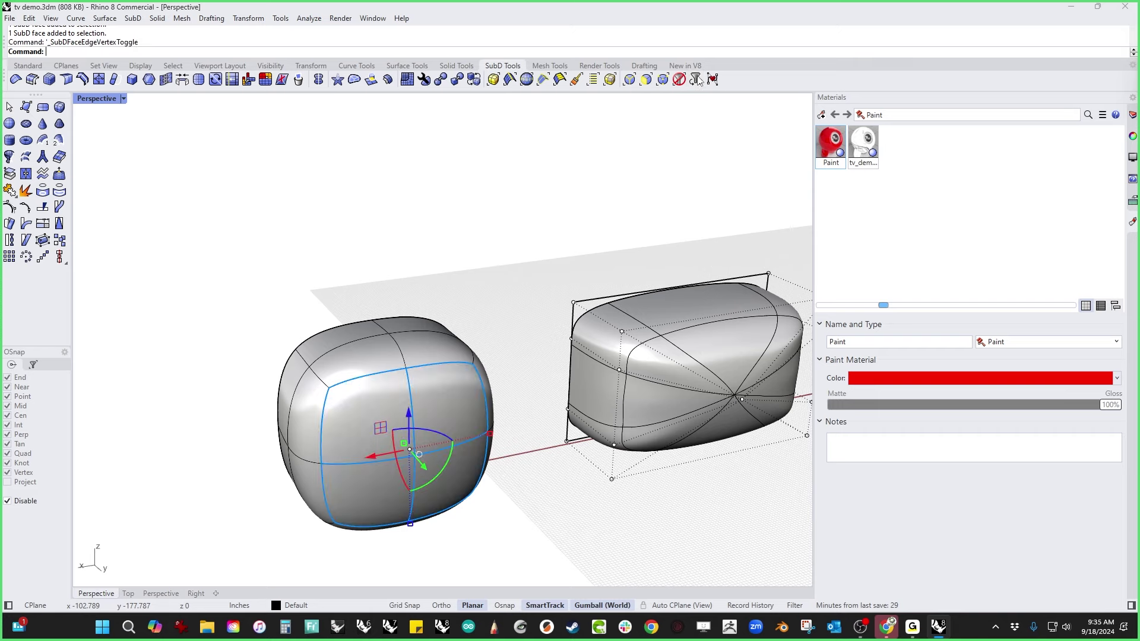
right_click_drag(342, 327, 369, 317)
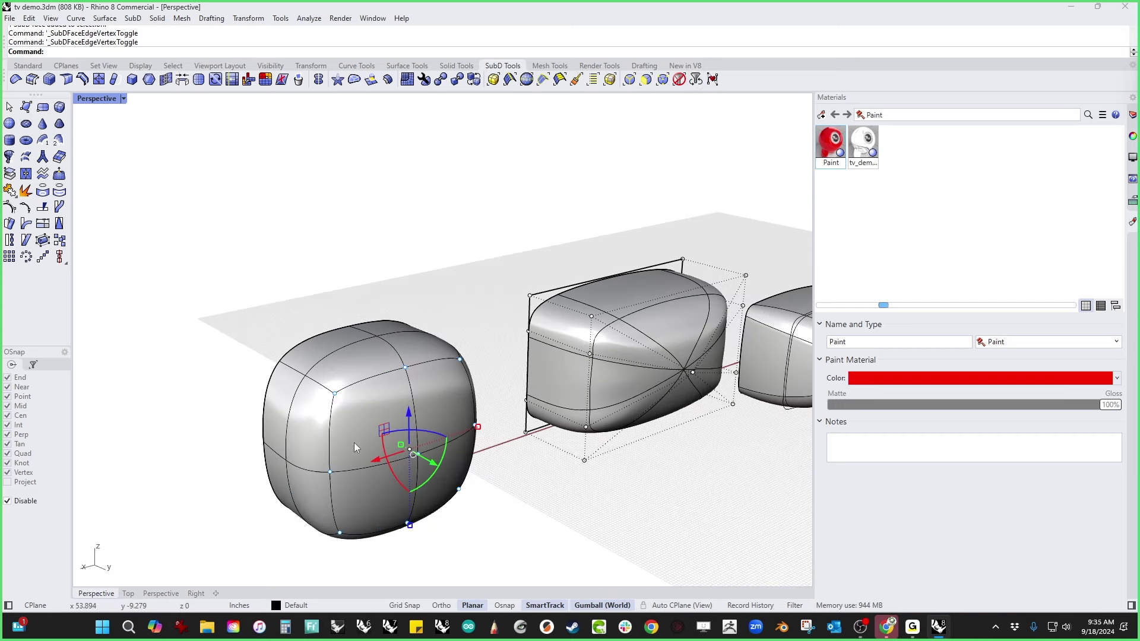
left_click_drag(478, 432, 456, 438, "shift")
left_click(505, 517)
Step: Stretch the whole sphere-based body in width and reduce its height
mouse_move(522, 506)
right_mouse_down()
mouse_move(425, 492)
mouse_move(435, 454)
mouse_move(486, 440)
mouse_move(537, 474)
mouse_move(552, 502)
mouse_move(629, 458)
mouse_move(691, 447)
mouse_move(511, 439)
mouse_move(534, 419)
mouse_move(580, 415)
mouse_move(565, 436)
mouse_move(668, 410)
right_mouse_up()
left_click(683, 424)
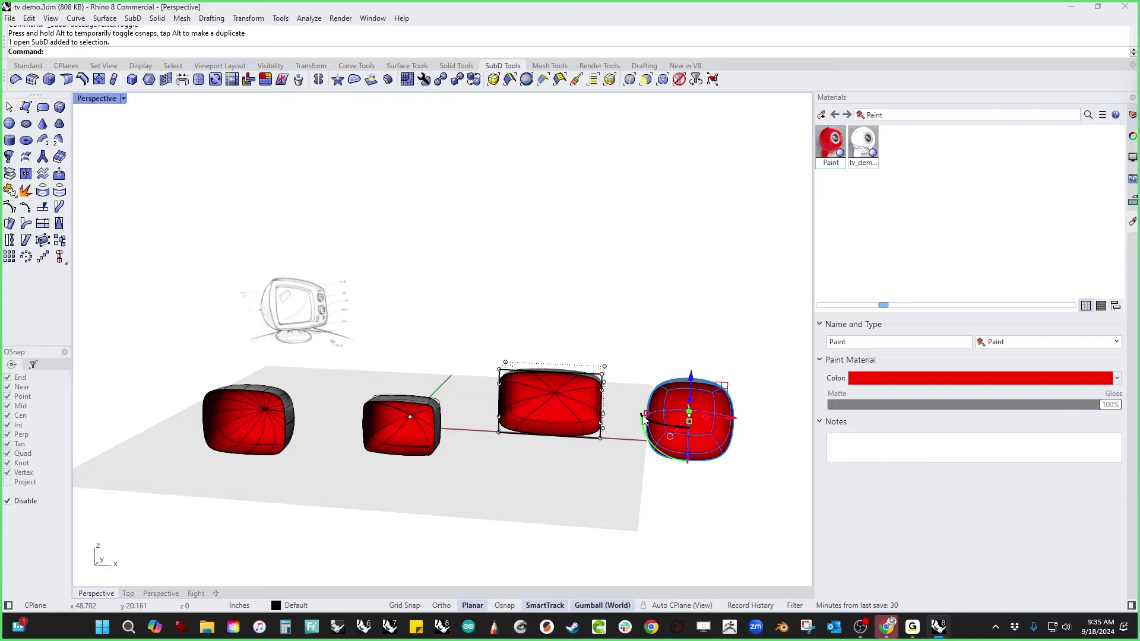
left_click_drag(646, 414, 638, 415)
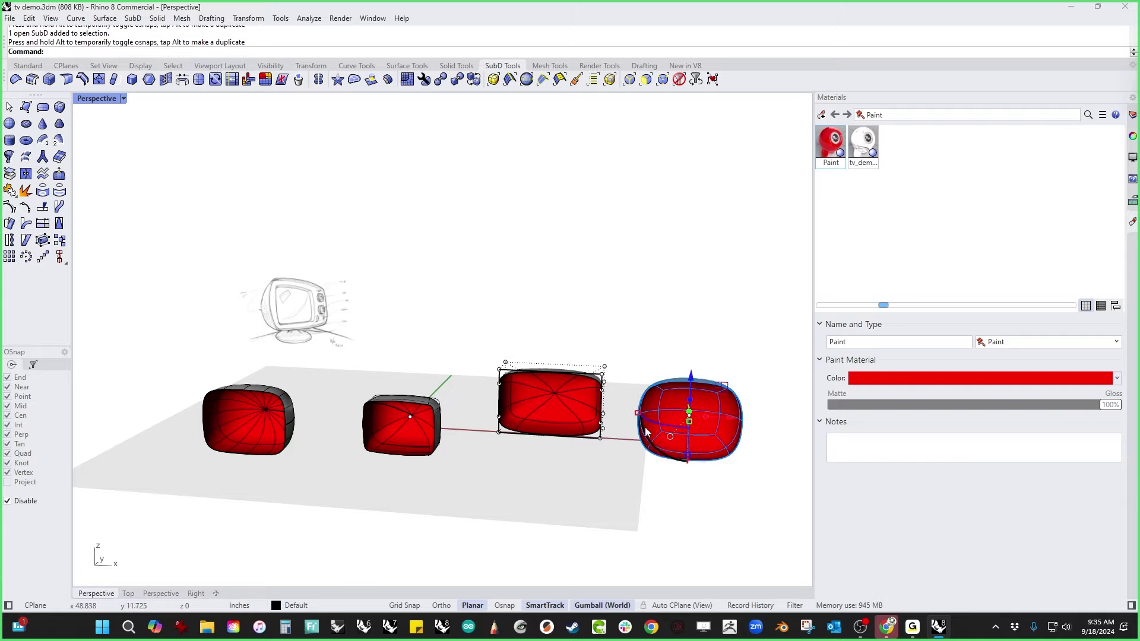
left_click(688, 456)
Step: Move the sphere-based body along X to the far side of the lofted body
mouse_move(587, 477)
right_mouse_down()
mouse_move(594, 504)
mouse_move(603, 459)
mouse_move(476, 453)
mouse_move(595, 458)
right_mouse_up()
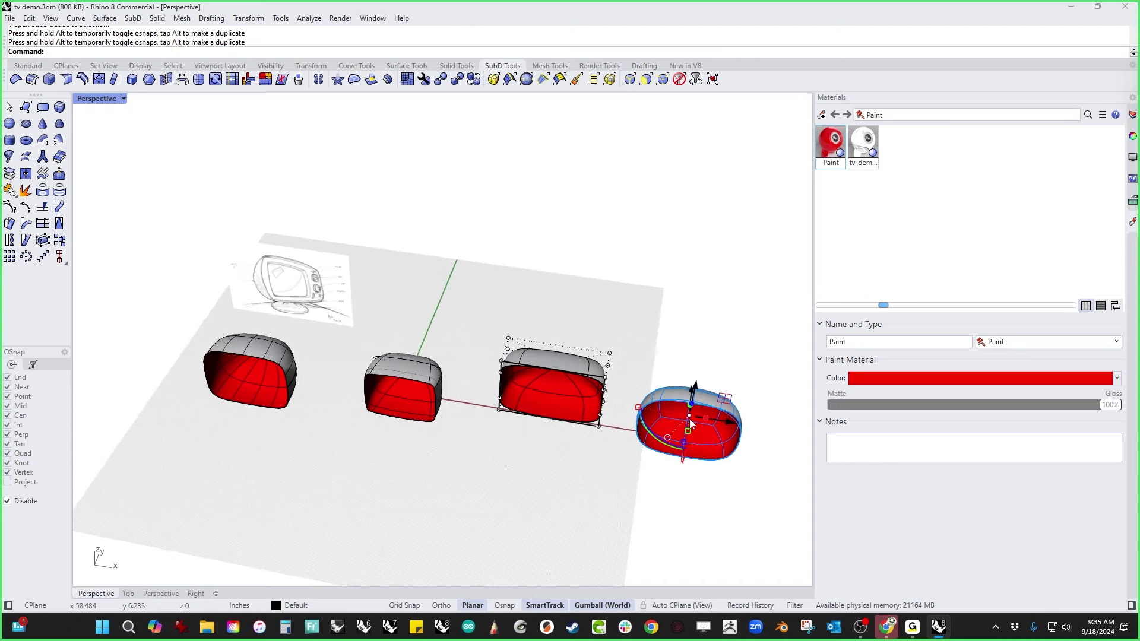
left_click_drag(738, 426, 228, 359)
right_click_drag(228, 359, 608, 358)
Step: Switch the perspective view to Rendered display and assign the red Paint material to the sphere-based body
left_click(104, 99)
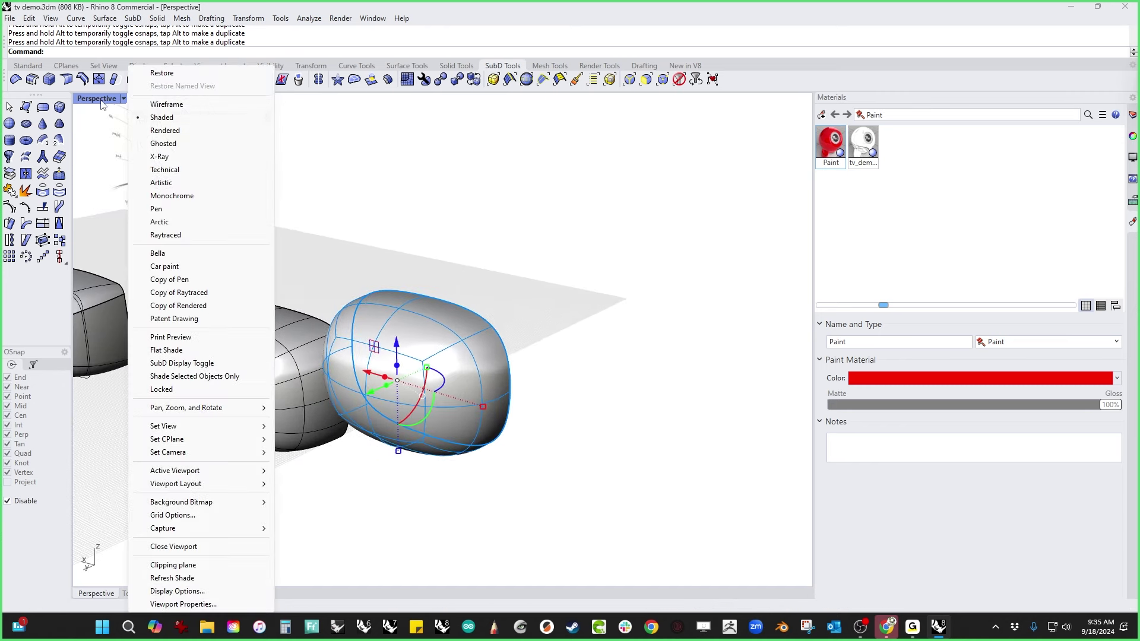
left_click(161, 131)
mouse_move(835, 144)
left_mouse_down()
mouse_move(570, 336)
mouse_move(447, 382)
mouse_move(500, 386)
left_mouse_up()
mouse_move(500, 386)
right_mouse_down()
mouse_move(520, 427)
mouse_move(481, 438)
mouse_move(3, 402)
right_mouse_up()
Step: Compare the rendered sphere-based and lofted bodies with the sketch, examining their highlights and surface flow from front and back
mouse_move(630, 446)
right_mouse_down()
mouse_move(567, 448)
mouse_move(565, 402)
mouse_move(543, 389)
mouse_move(517, 465)
mouse_move(509, 400)
mouse_move(448, 445)
mouse_move(429, 408)
mouse_move(382, 433)
mouse_move(367, 460)
mouse_move(315, 465)
mouse_move(250, 417)
mouse_move(269, 402)
mouse_move(223, 430)
mouse_move(145, 425)
mouse_move(265, 451)
mouse_move(479, 438)
mouse_move(368, 449)
mouse_move(416, 419)
mouse_move(612, 213)
right_mouse_up()
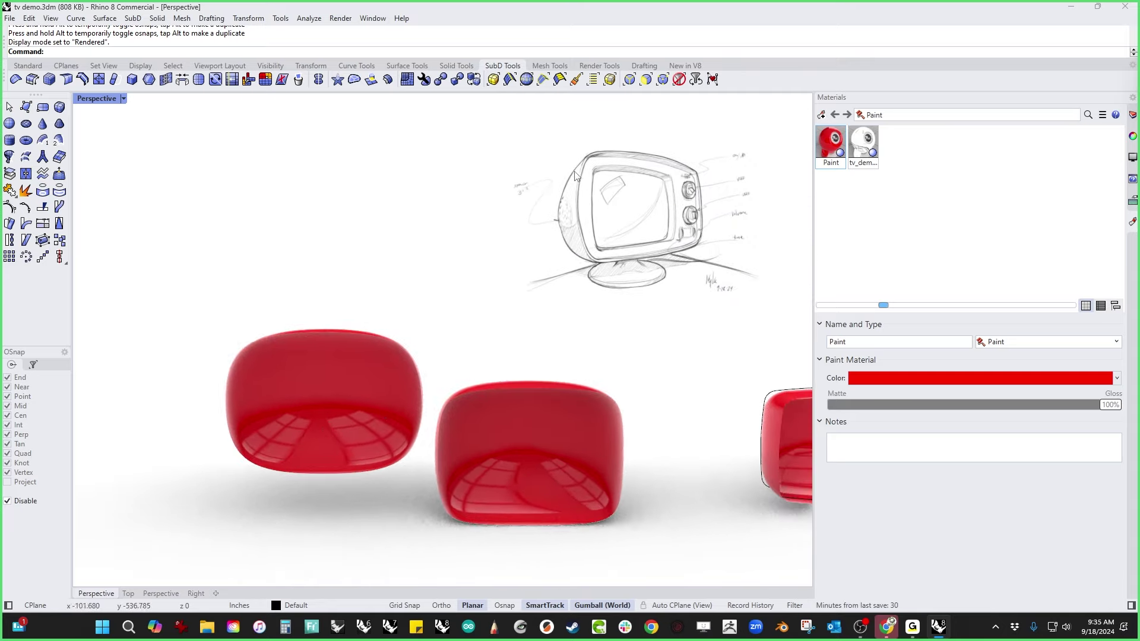
right_click_drag(406, 377, 344, 330)
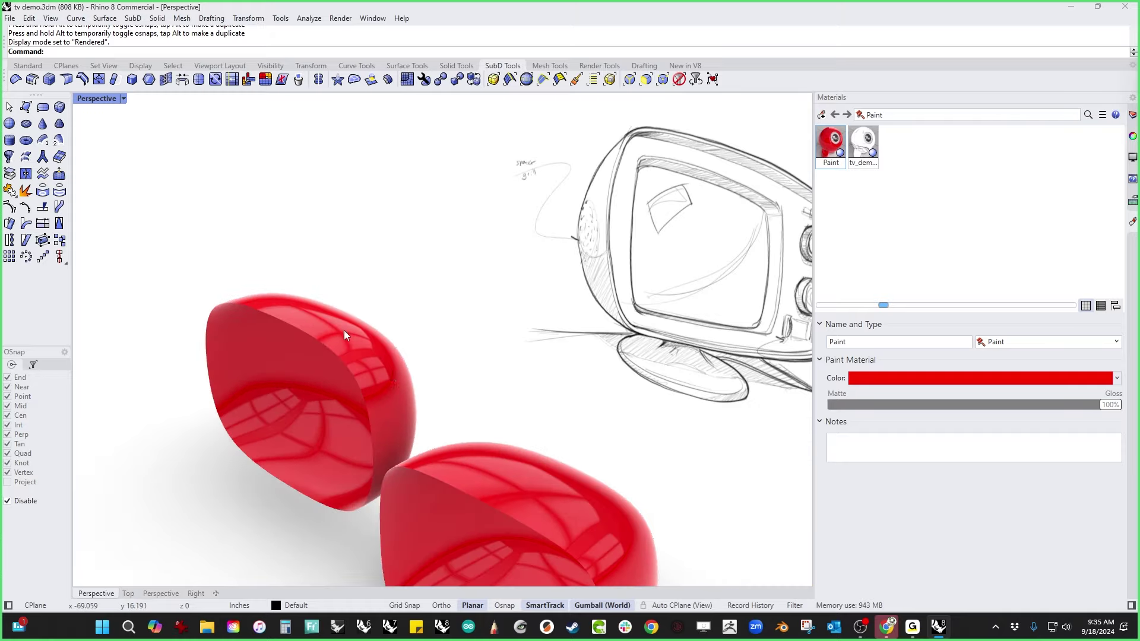
left_click(403, 375)
mouse_move(427, 403)
right_mouse_down()
mouse_move(382, 400)
mouse_move(469, 402)
right_mouse_up()
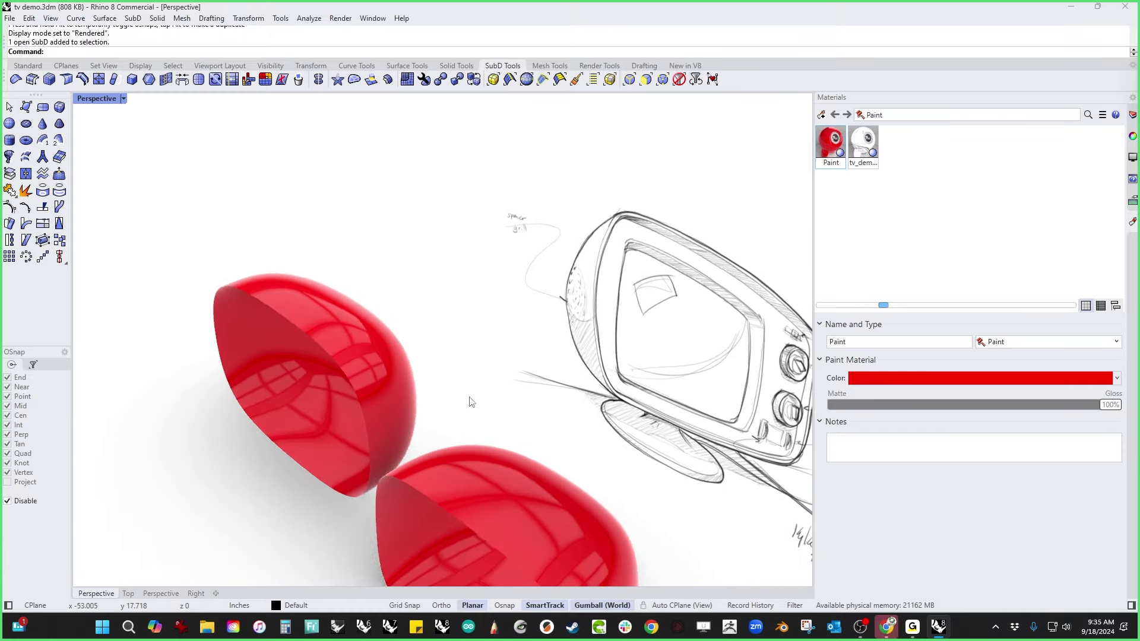
scroll(469, 402, "down", 3)
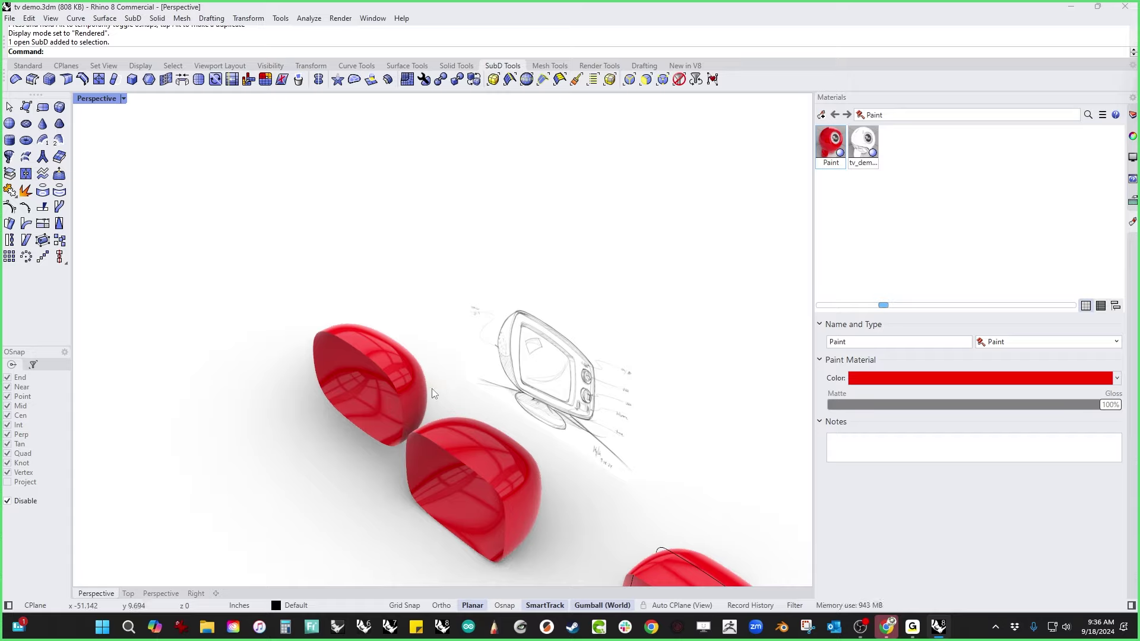
mouse_move(316, 447)
right_mouse_down()
mouse_move(376, 438)
mouse_move(408, 376)
mouse_move(309, 422)
right_mouse_up()
scroll(415, 407, "up", 7)
right_click_drag(458, 410, 336, 410)
left_click(454, 357)
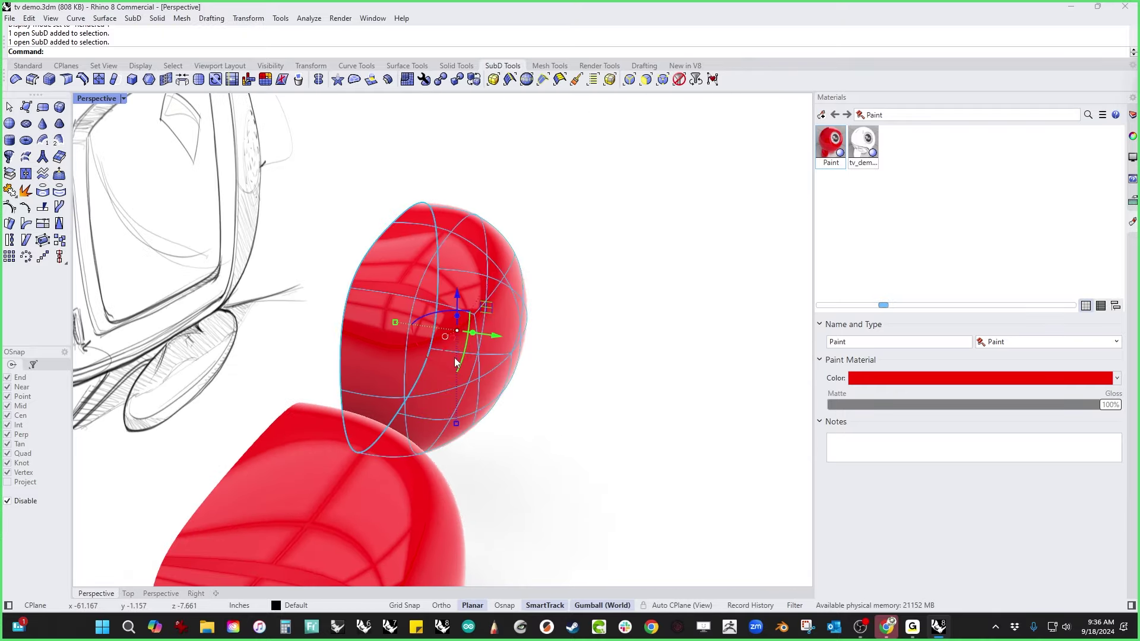
mouse_move(541, 404)
right_mouse_down()
mouse_move(452, 374)
mouse_move(431, 394)
right_mouse_up()
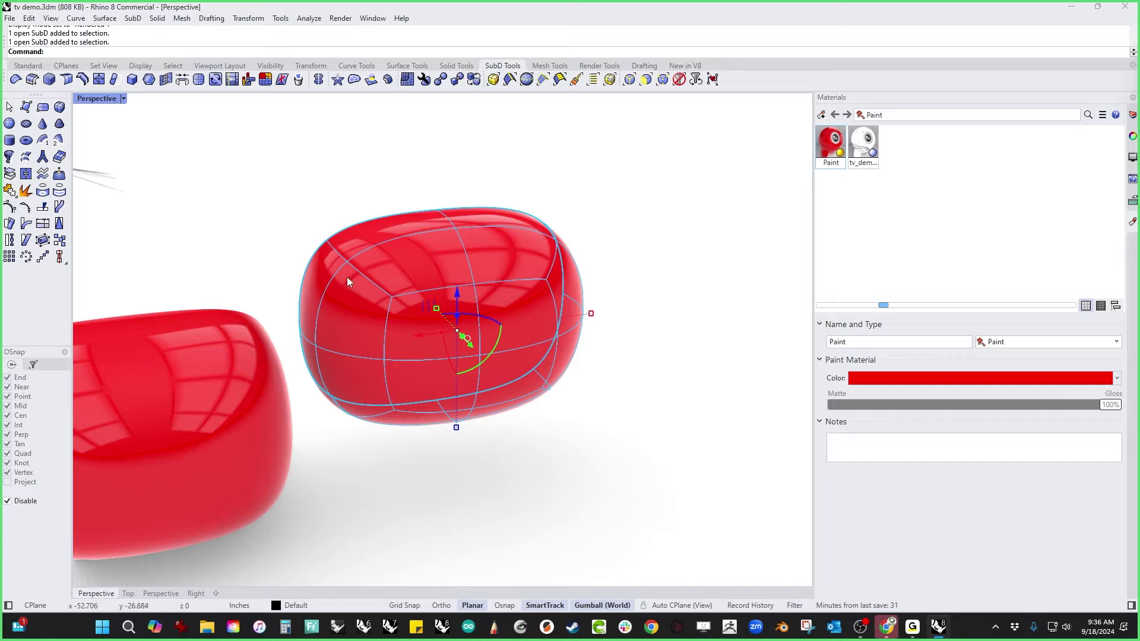
mouse_move(366, 362)
right_mouse_down()
mouse_move(415, 368)
mouse_move(477, 405)
right_mouse_up()
left_click(429, 478)
left_click(578, 482)
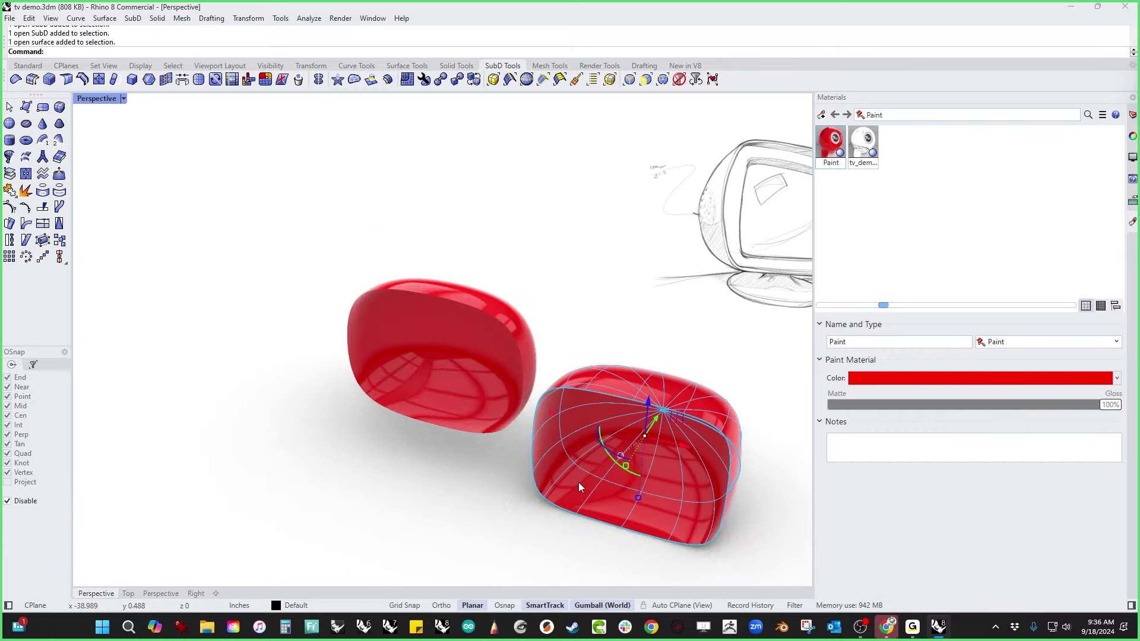
mouse_move(471, 475)
right_mouse_down()
mouse_move(376, 471)
mouse_move(461, 433)
mouse_move(477, 471)
right_mouse_up()
left_click(475, 466)
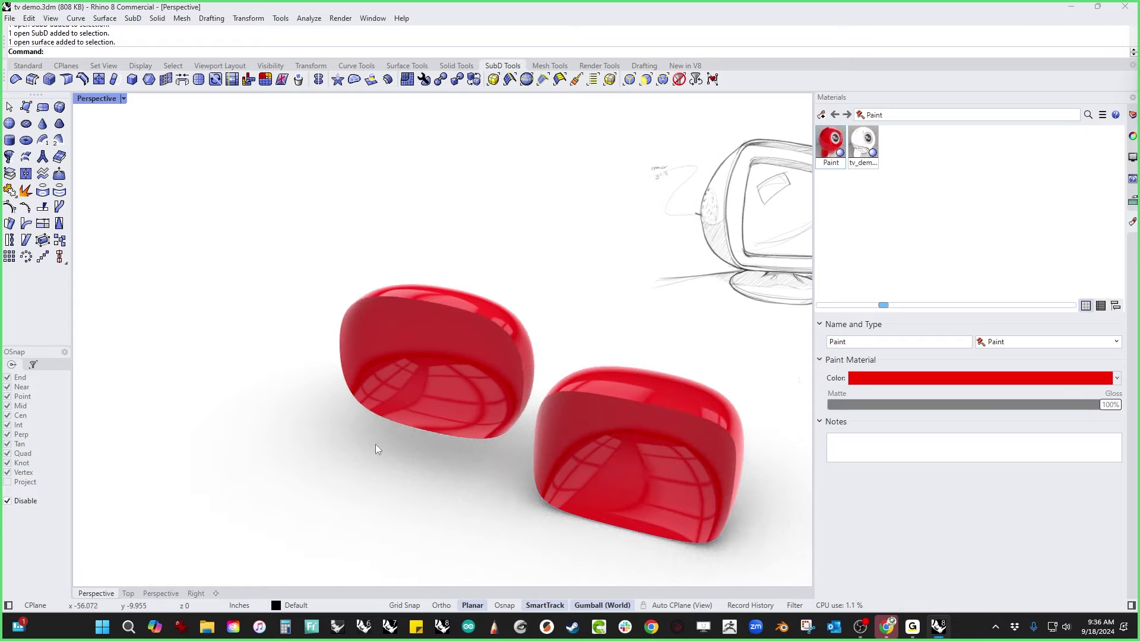
Step: Delete the sphere-based body, the other two alternative bodies and their leftover curves, keeping only the larger lofted body and the sketch
scroll(375, 444, "down", 3)
left_click(498, 480)
right_click_drag(391, 479, 225, 471)
left_click(308, 408, "shift")
left_click(304, 470)
left_click(216, 409)
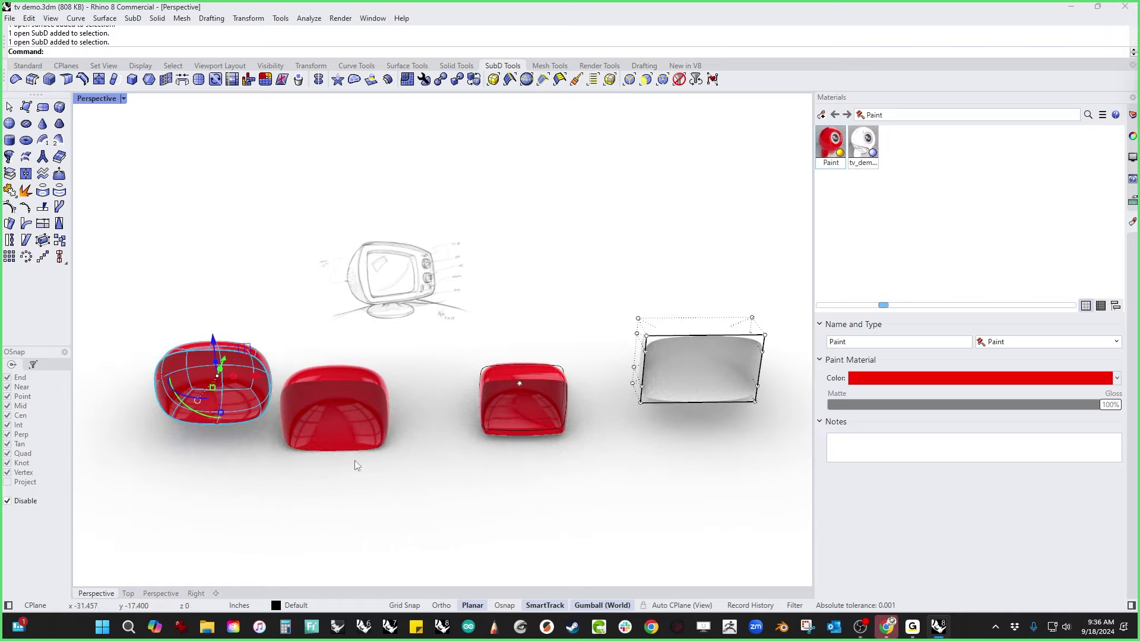
right_click_drag(508, 454, 337, 455, "shift")
left_click_drag(702, 528, 303, 310, "shift")
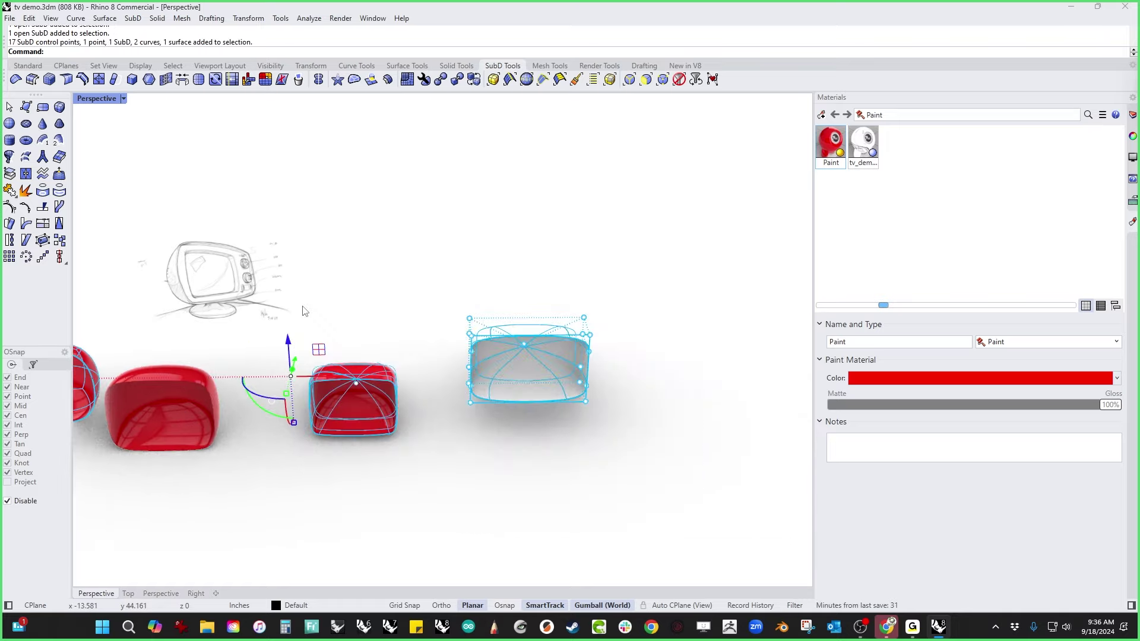
key("Delete")
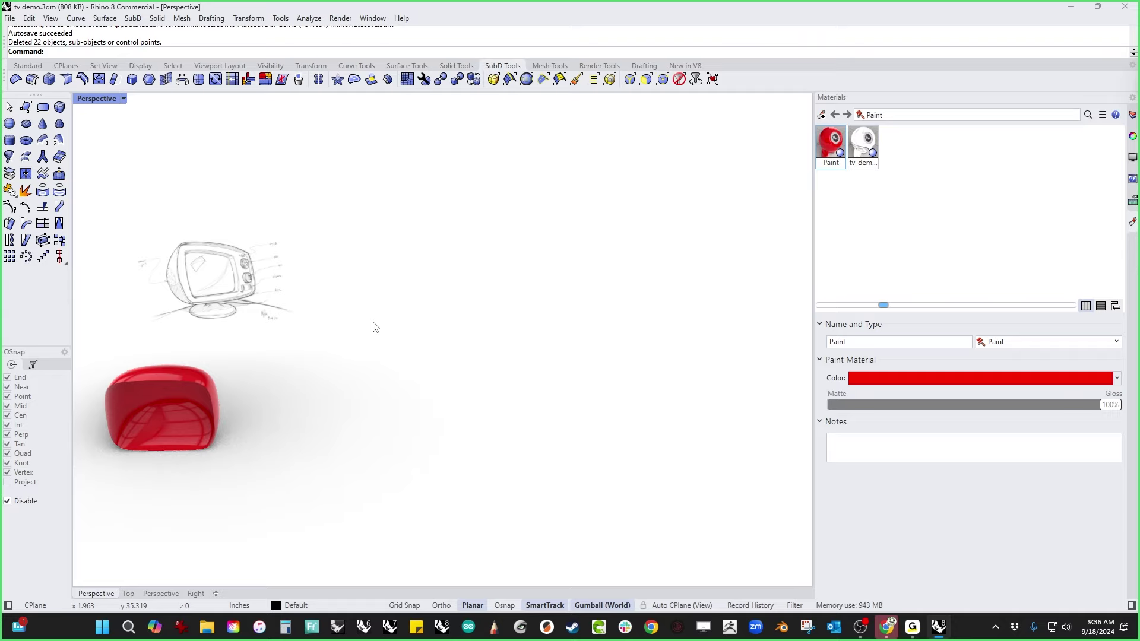
Step: Reset the construction plane to world Top and switch the perspective view to Shaded display
key("F4")
left_click(104, 101)
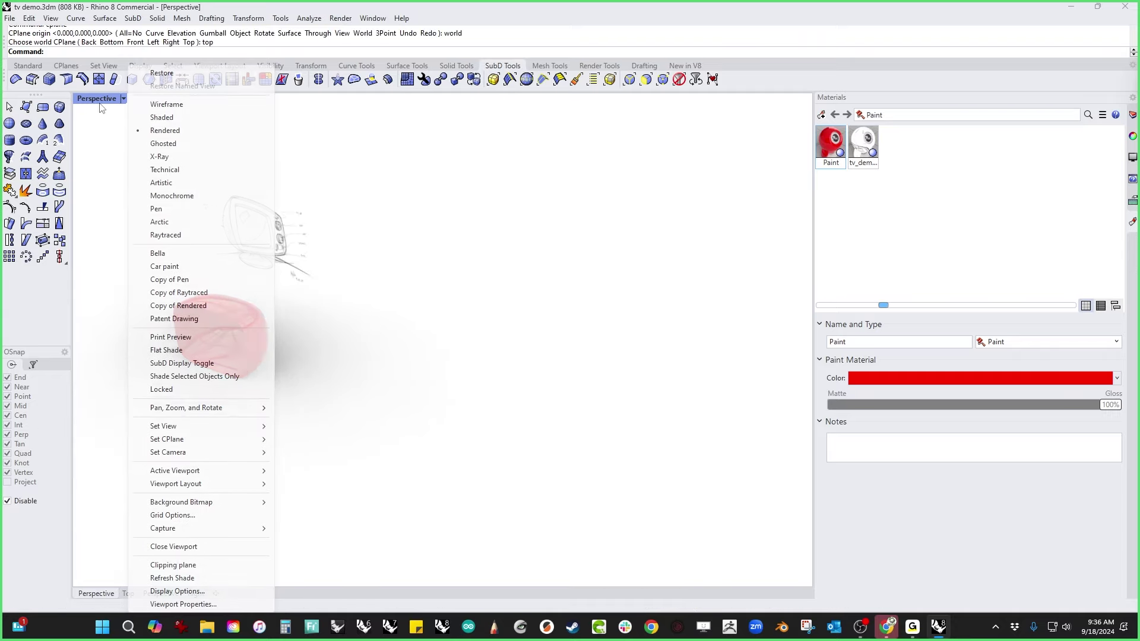
left_click(155, 119)
right_click_drag(324, 352, 295, 440)
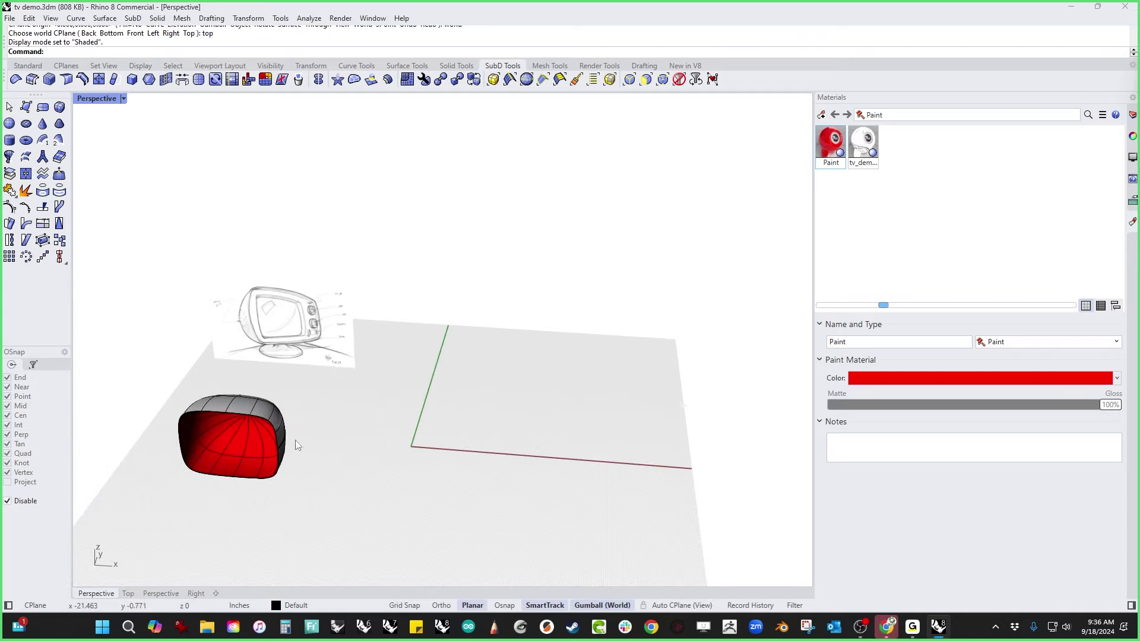
Step: Move the lofted TV body along X to the world origin and clear the selection
left_click(278, 457)
left_click_drag(274, 433, 411, 456)
left_click(492, 481)
right_click_drag(493, 481, 372, 460)
scroll(392, 460, "up", 5)
Step: Cap the open front of the lofted TV body to make it a closed solid
left_click(411, 462)
type("Cap")
key("Return")
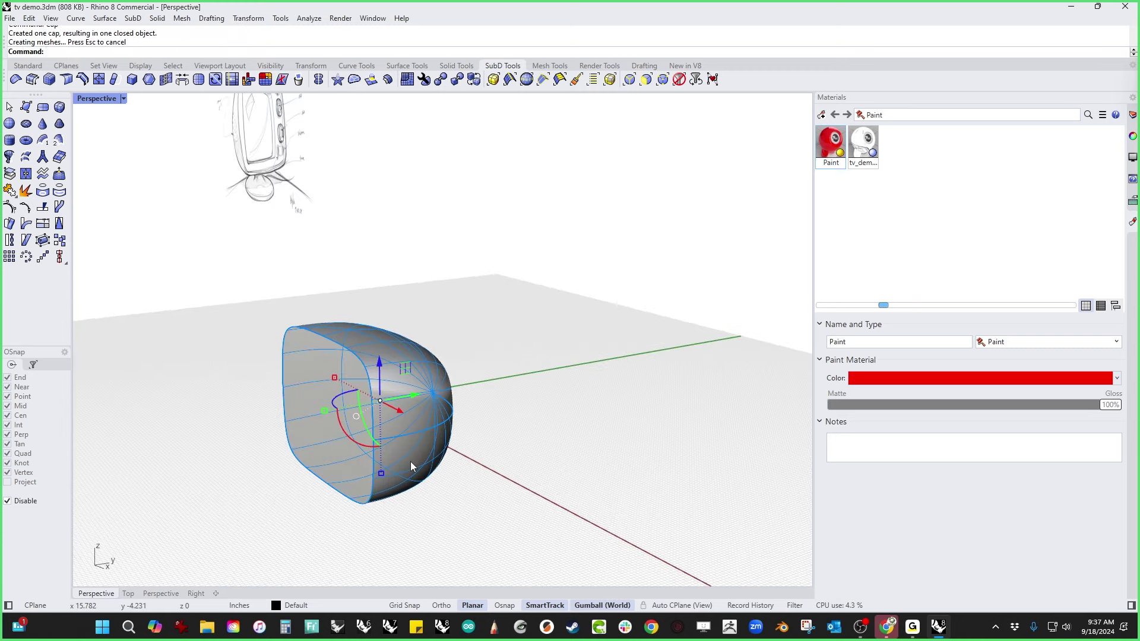
left_click(535, 458)
mouse_move(520, 424)
right_mouse_down("shift")
mouse_move(542, 351)
mouse_move(511, 431)
mouse_move(327, 362)
right_mouse_up("shift")
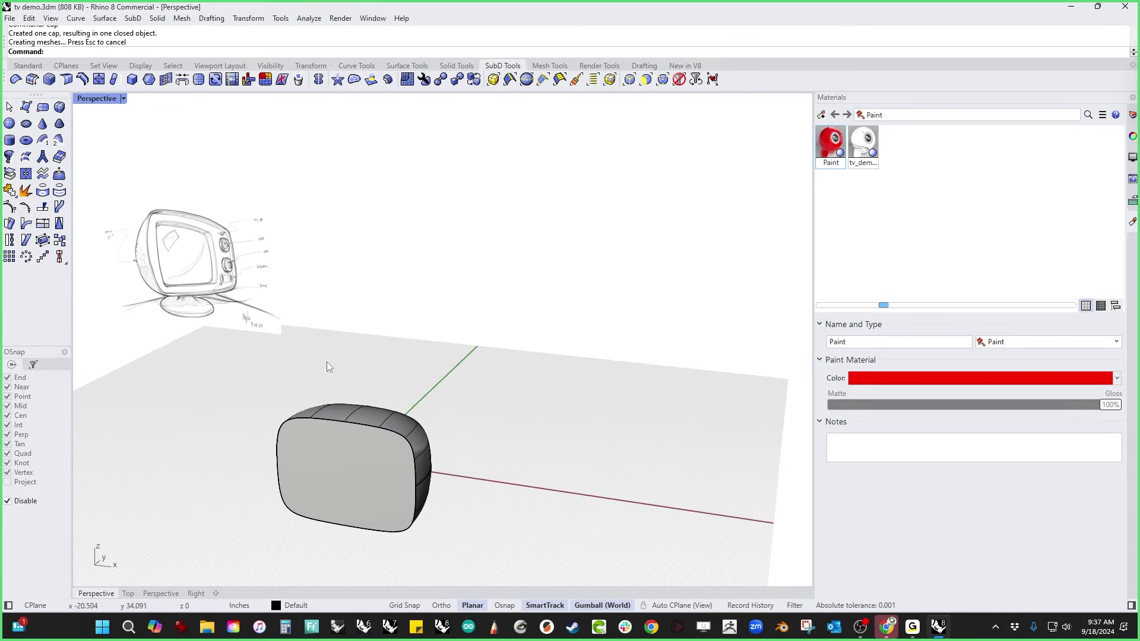
right_click_drag(258, 444, 375, 443)
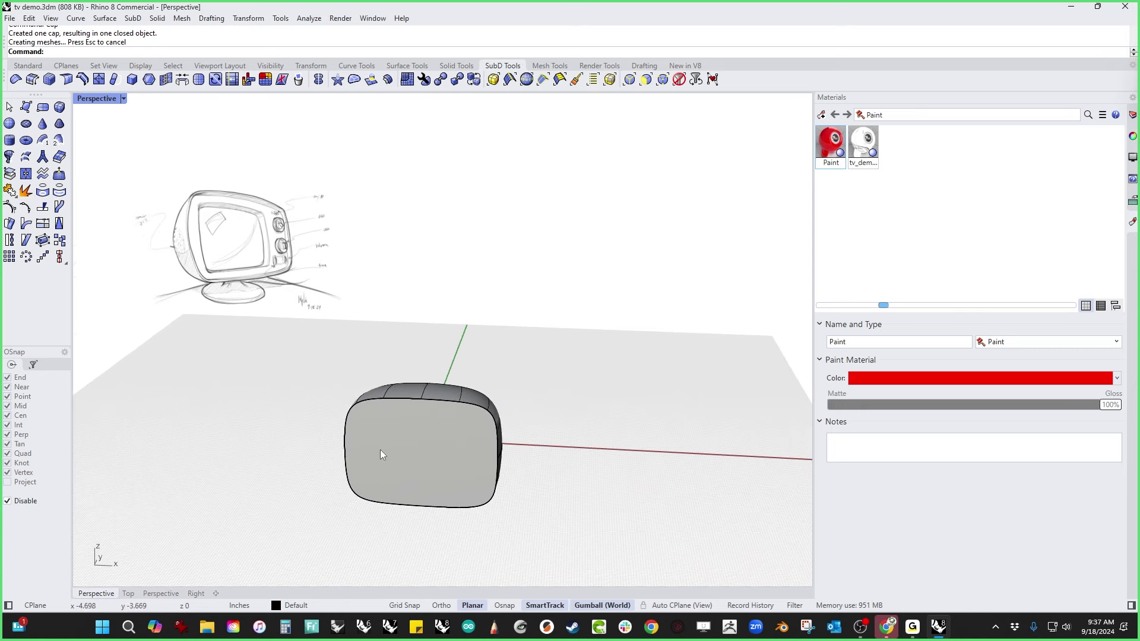
Step: Inset the TV body's flat front face using the ThroughPoint option, leaving a thin rim along the outer edge
right_click_drag(381, 450, 426, 480)
scroll(424, 475, "up", 2)
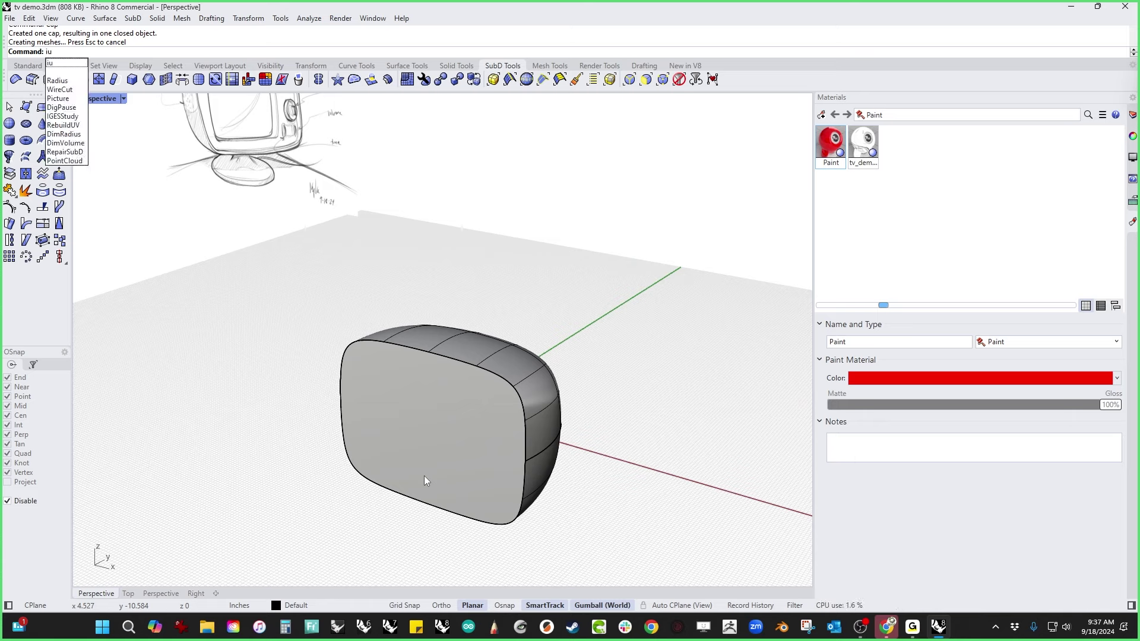
key("Return")
left_click(424, 476)
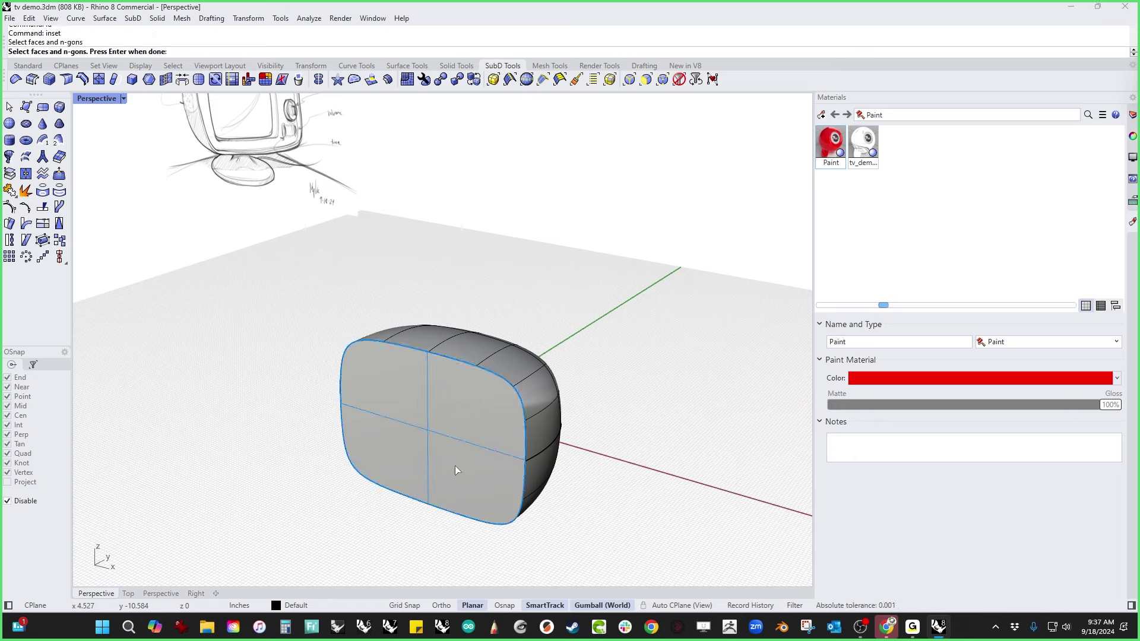
key("Return")
left_click(106, 51)
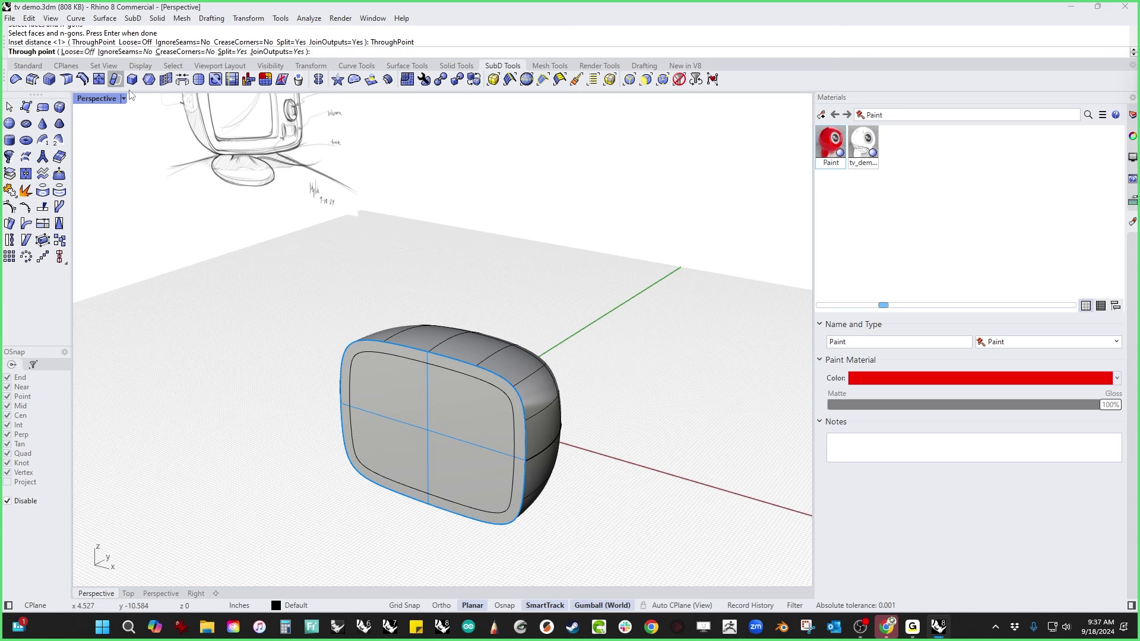
scroll(354, 364, "up", 2)
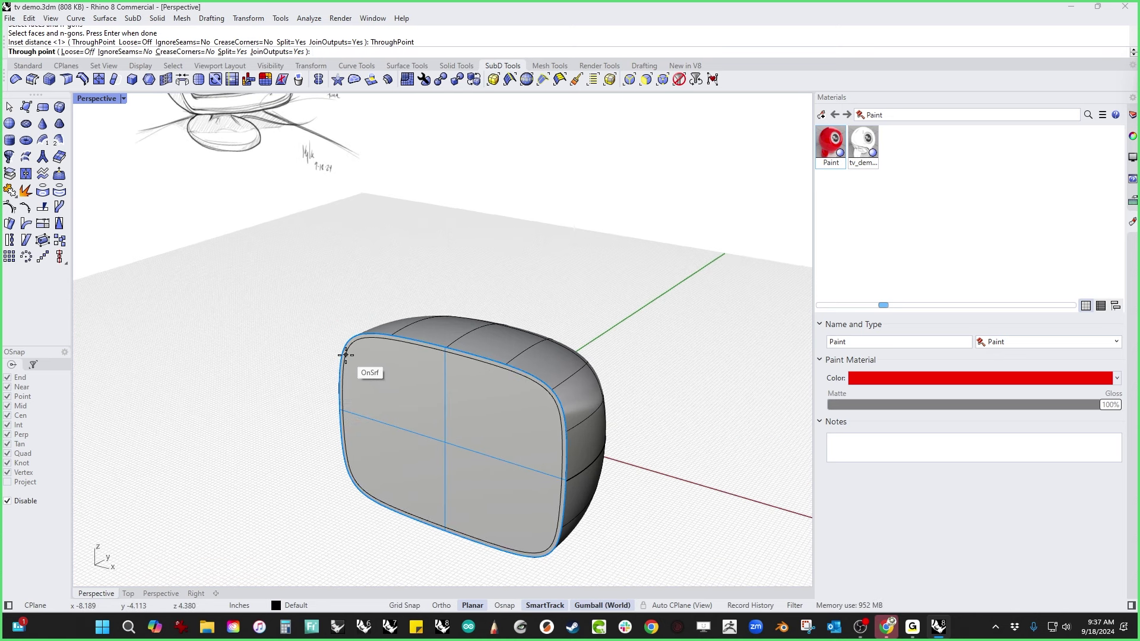
left_click(346, 355)
left_click(347, 360)
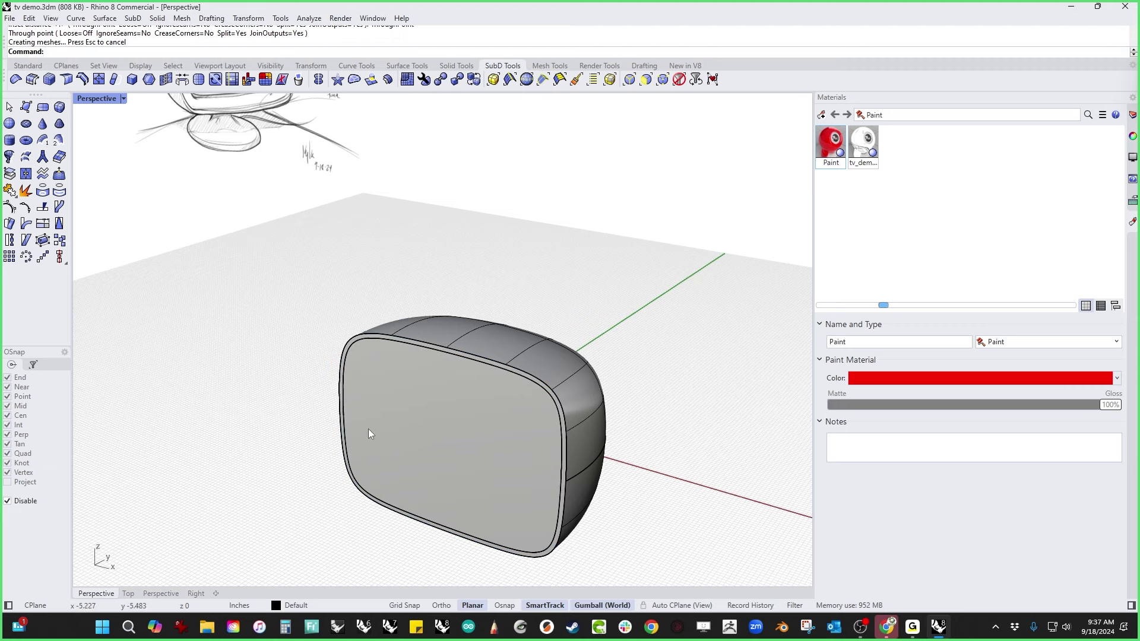
Step: Recess the inner front face about 1.2 in into the body with PushPull
type("pp")
key("Return")
left_click(419, 443)
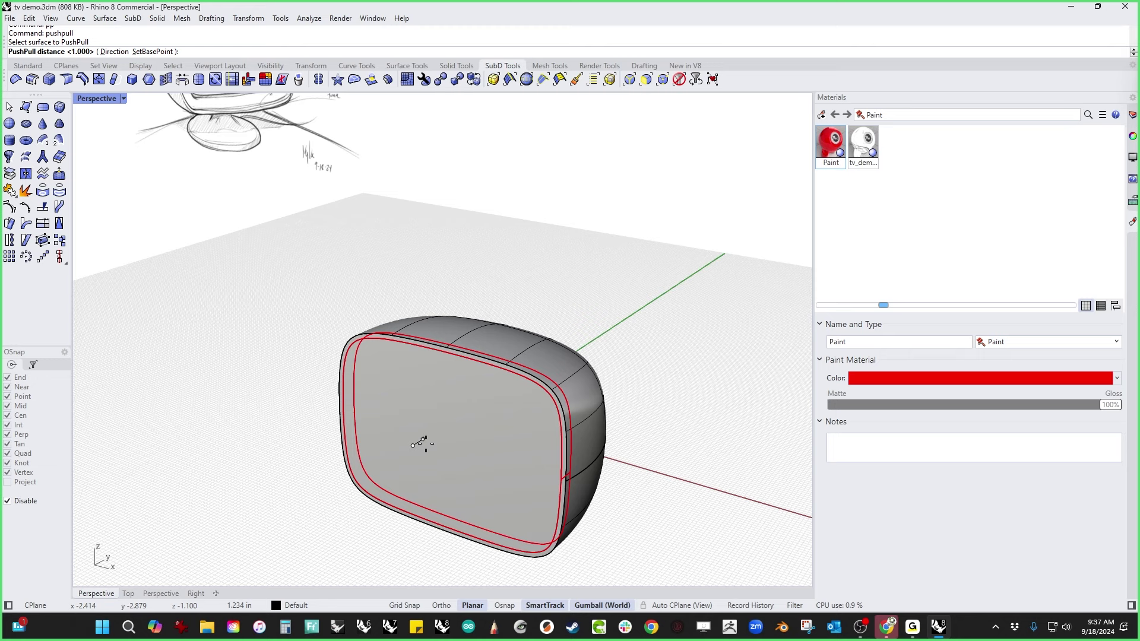
left_click(422, 444)
Step: Scale the recessed front face down slightly and uniformly to taper the recess walls, and clear the selection
mouse_move(353, 483)
right_mouse_down()
mouse_move(379, 486)
mouse_move(347, 487)
mouse_move(368, 489)
right_mouse_up()
left_click(368, 489, "ctrl+shift")
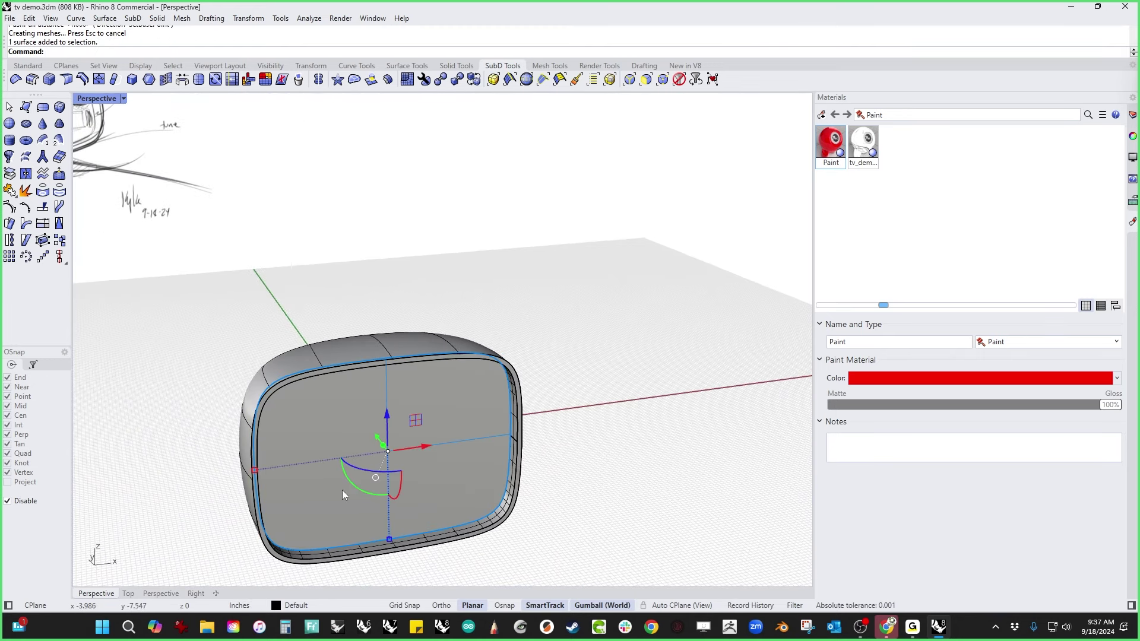
left_click_drag(258, 469, 260, 476, "shift")
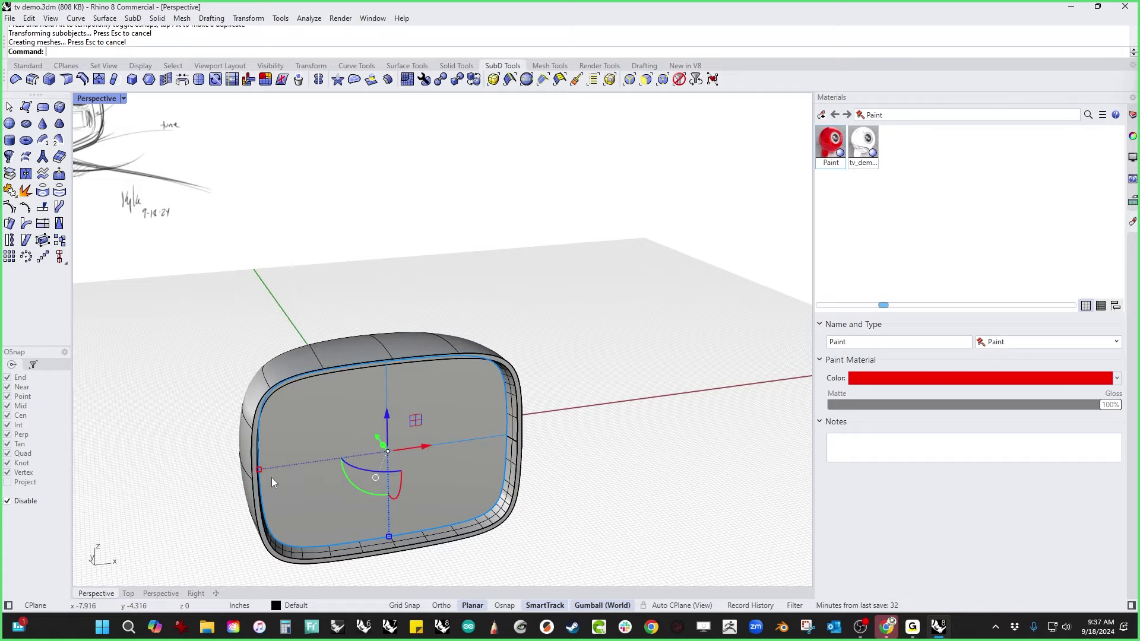
left_click(591, 479)
Step: Move the recessed front face forward along the body's depth to make the recess shallower
mouse_move(588, 481)
right_mouse_down()
mouse_move(552, 497)
mouse_move(514, 463)
mouse_move(527, 466)
mouse_move(473, 446)
mouse_move(434, 453)
mouse_move(501, 443)
right_mouse_up()
scroll(502, 445, "up", 3)
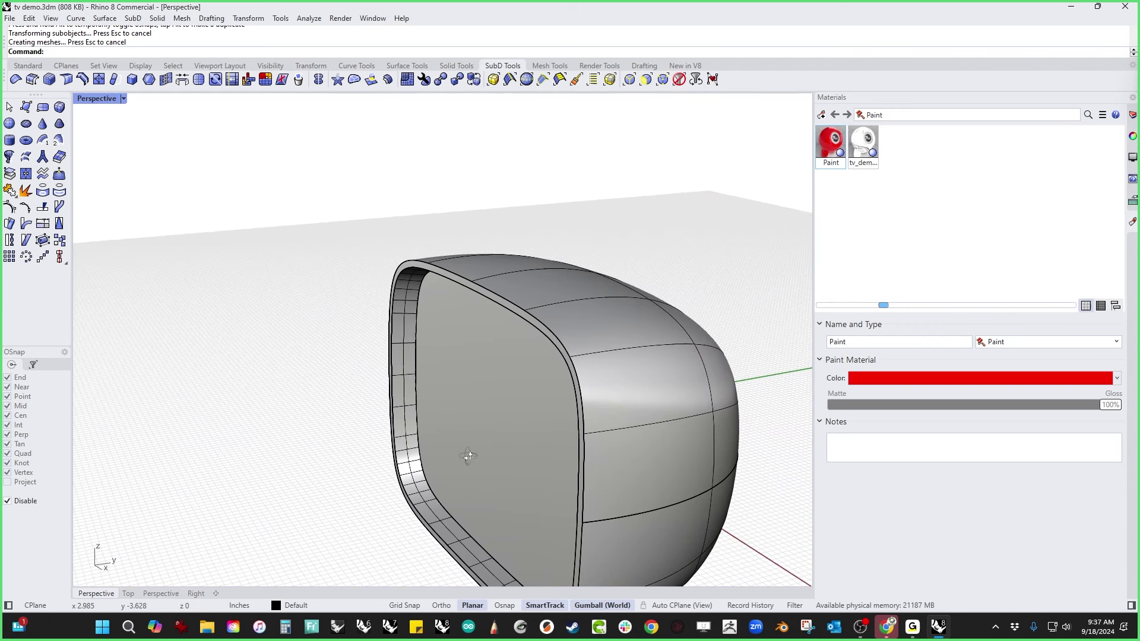
left_click(500, 452)
left_click_drag(526, 425, 488, 449)
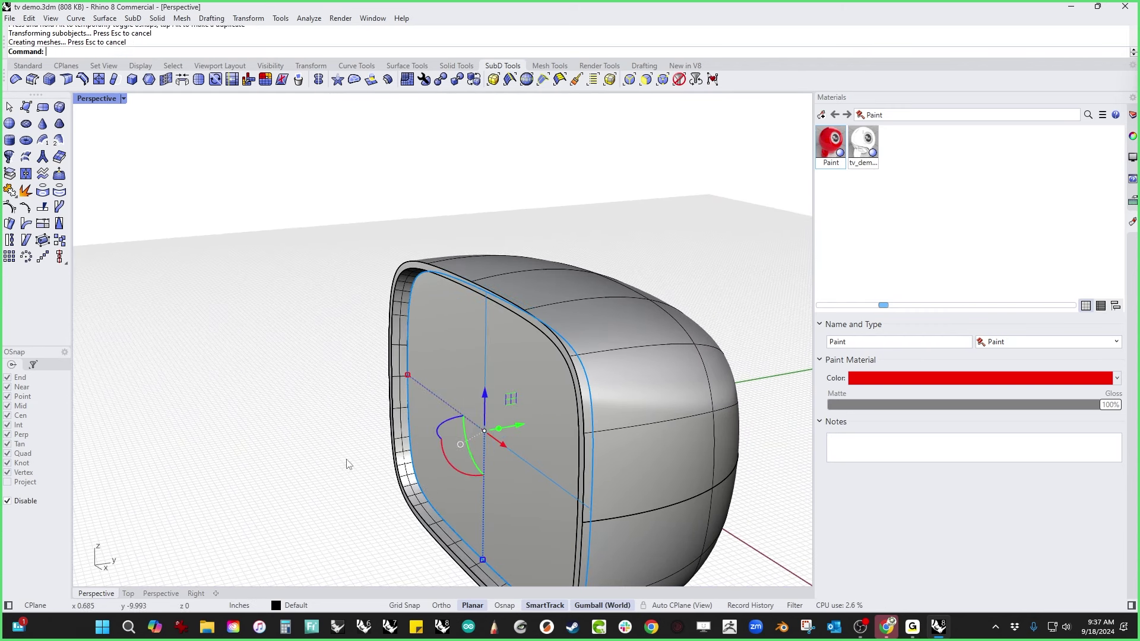
Step: Inset the recessed front face with Split off and the ThroughPoint option, creating a closed curve evenly inside its edge
left_click(348, 464)
scroll(345, 428, "down", 5)
mouse_move(344, 423)
right_mouse_down()
mouse_move(441, 425)
mouse_move(461, 467)
mouse_move(461, 445)
mouse_move(490, 448)
mouse_move(485, 428)
mouse_move(453, 478)
right_mouse_up()
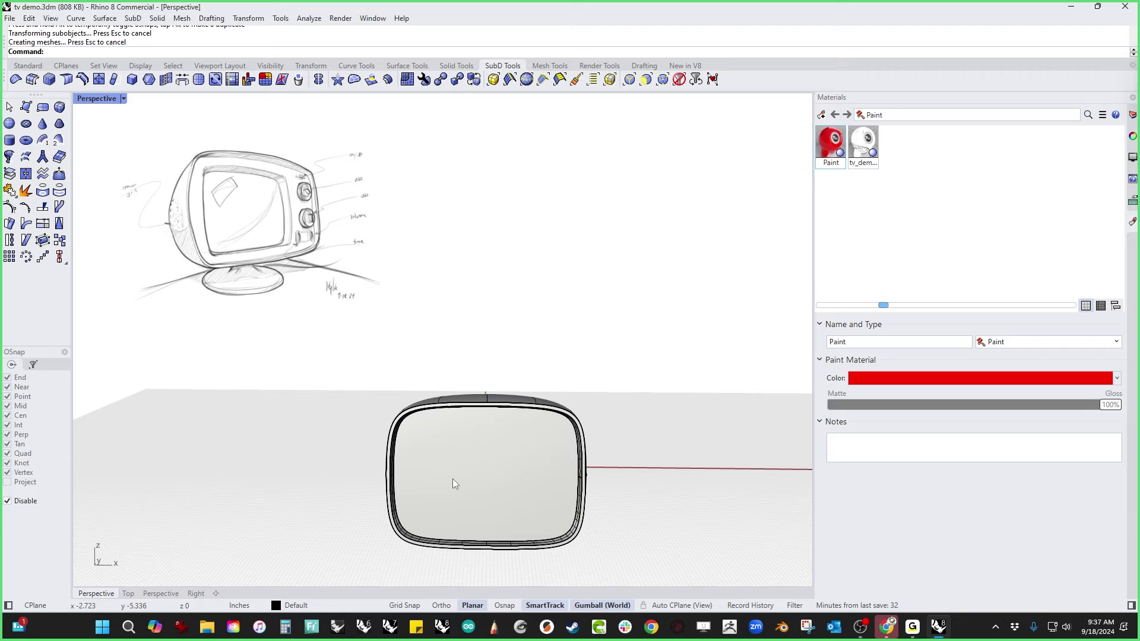
type("in")
key("Return")
left_click(490, 491)
key("Return")
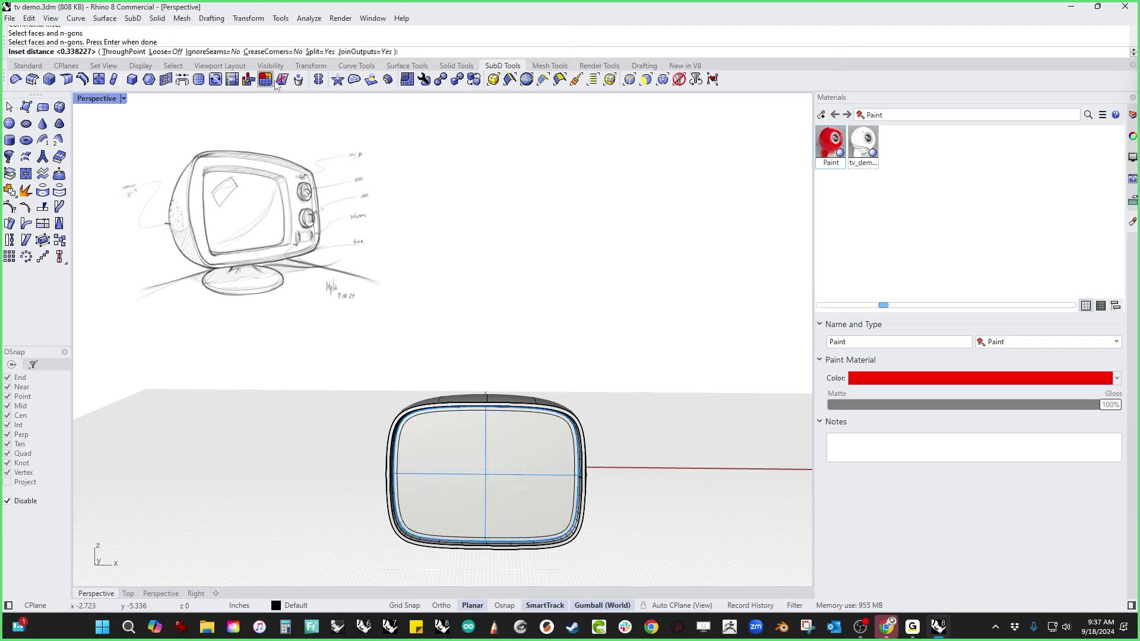
left_click(324, 53)
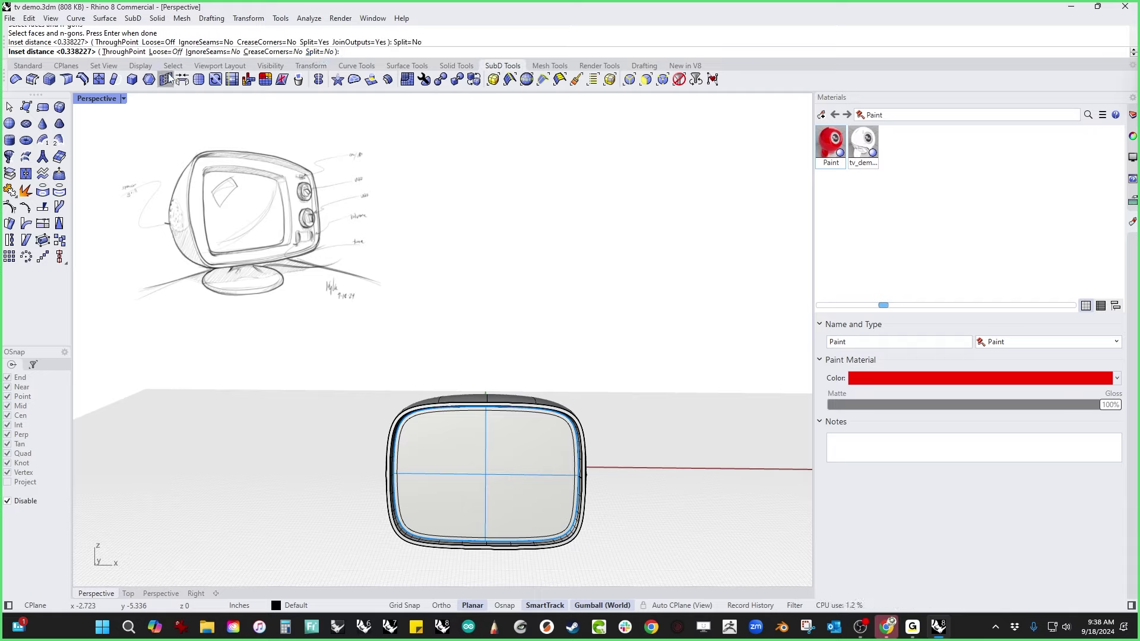
left_click(122, 52)
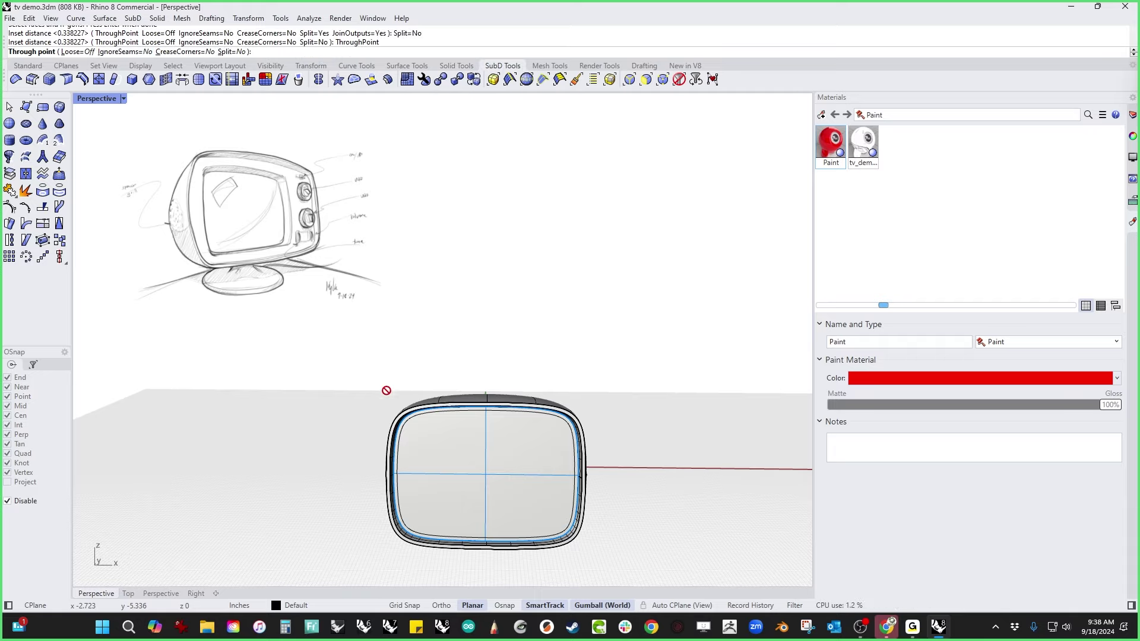
left_click(413, 431)
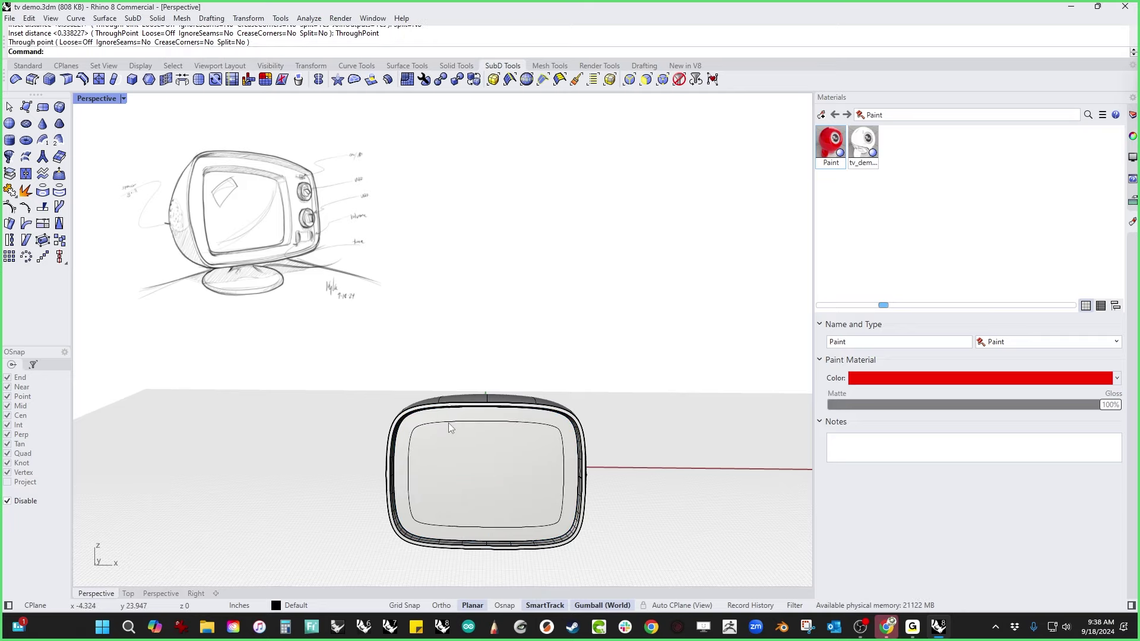
Step: Narrow the inset curve horizontally and shift it toward the left side of the TV's front face
left_click(449, 426)
left_click(480, 453)
scroll(476, 467, "up", 4)
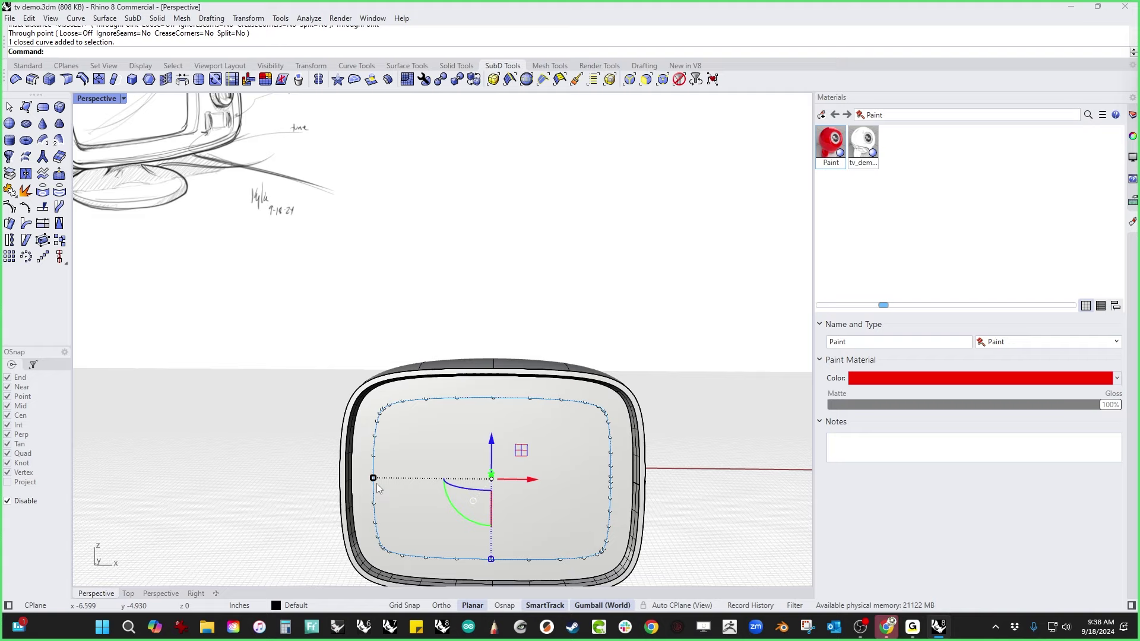
left_click_drag(374, 478, 386, 478)
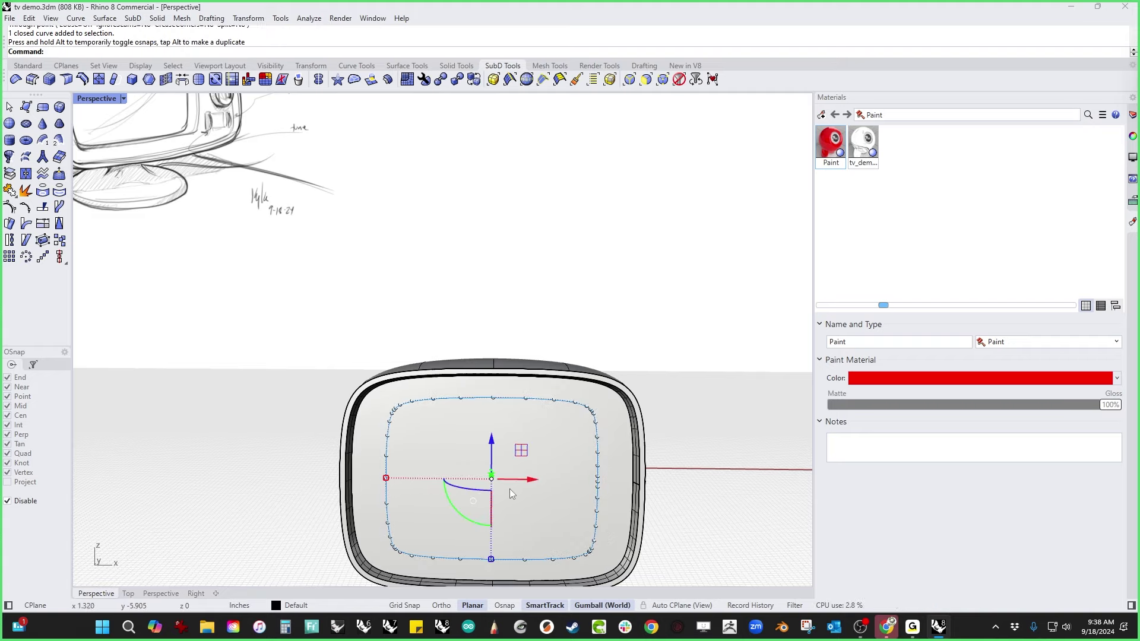
left_click_drag(528, 481, 468, 490)
right_click_drag(525, 523, 490, 522)
left_click_drag(477, 527, 484, 457)
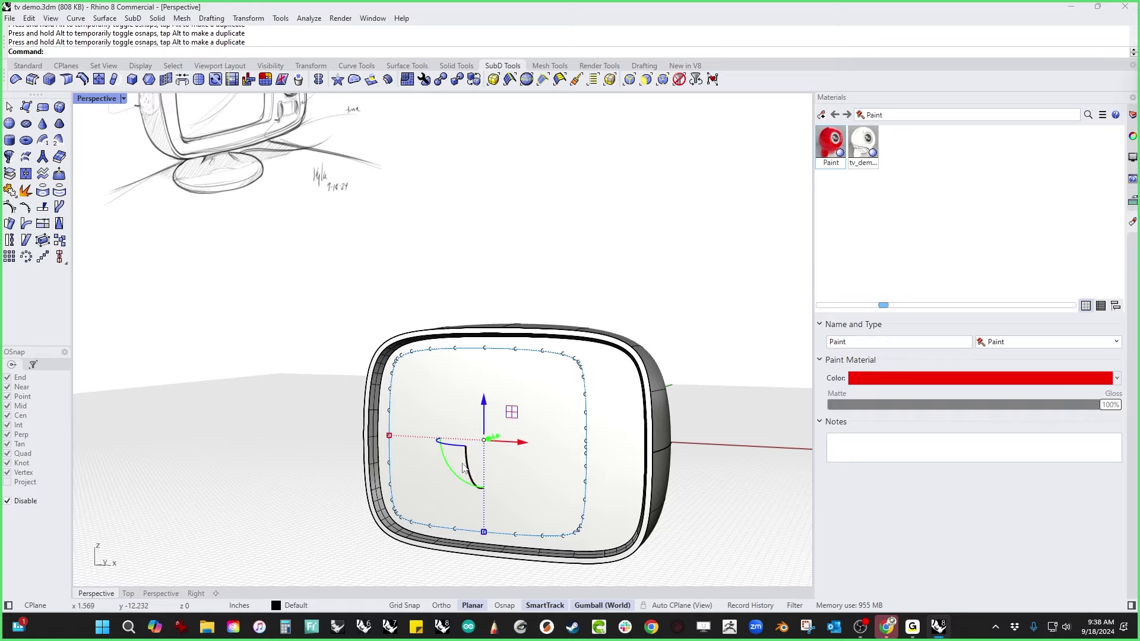
Step: Delete the inset curve from the TV's front face
mouse_move(463, 467)
right_mouse_down()
mouse_move(320, 417)
mouse_move(277, 455)
mouse_move(285, 438)
mouse_move(247, 433)
mouse_move(266, 433)
mouse_move(289, 395)
mouse_move(276, 390)
mouse_move(282, 425)
right_mouse_up()
key("ctrl+F2")
scroll(300, 416, "down", 2)
key("Delete")
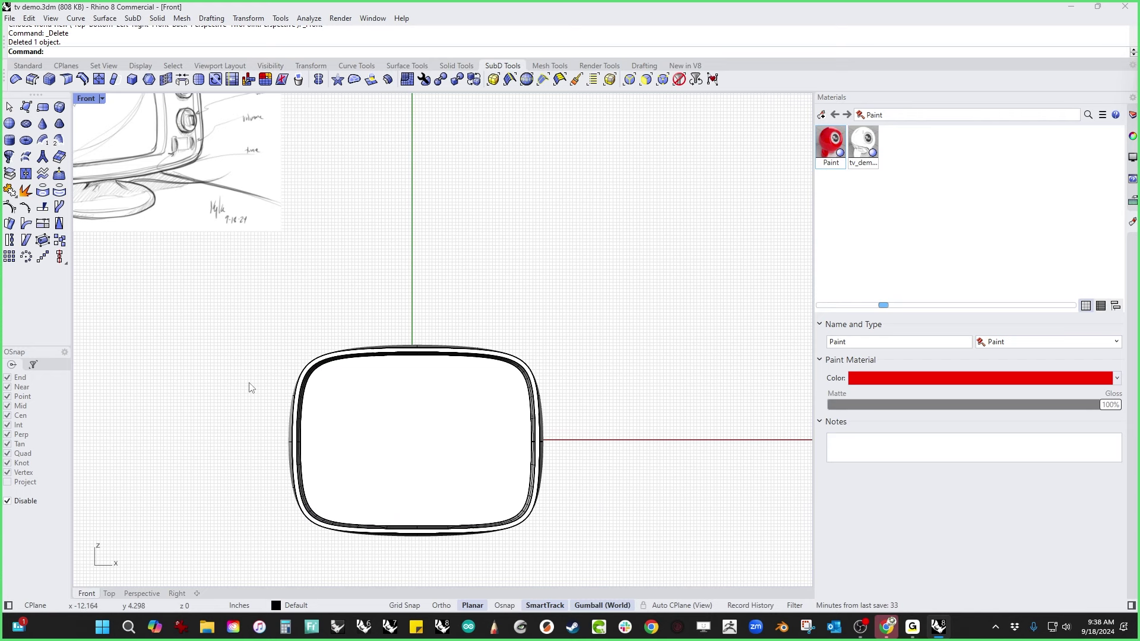
key("F4")
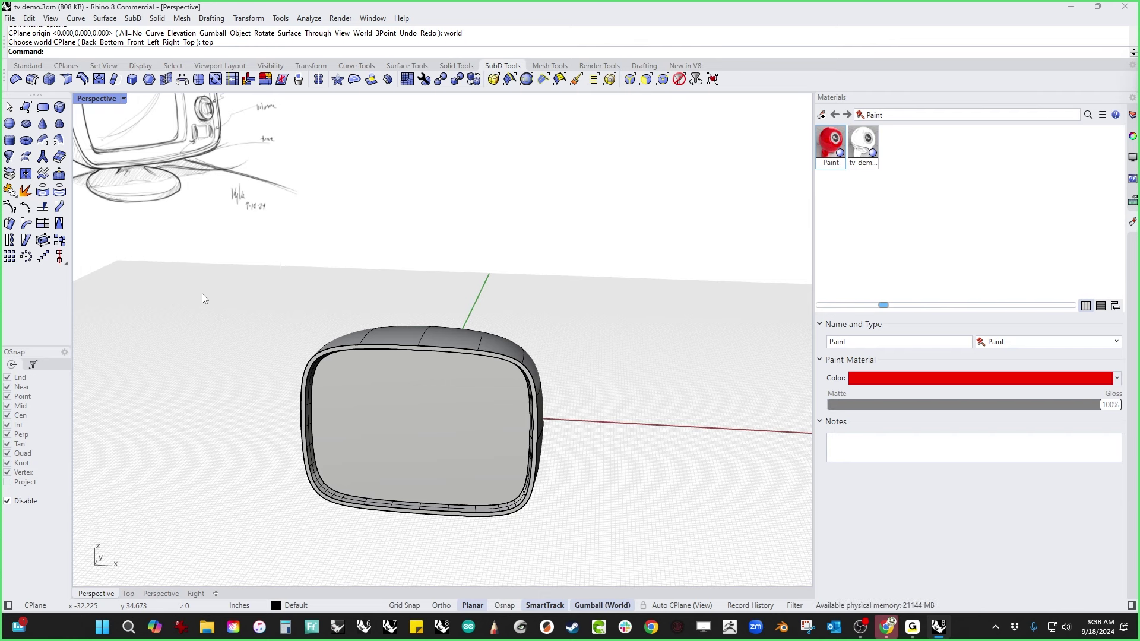
Step: In the Front view, draw a Deformable circle with degree 5 and 16 points, centred slightly left of the origin on the TV face
key("ctrl+F2")
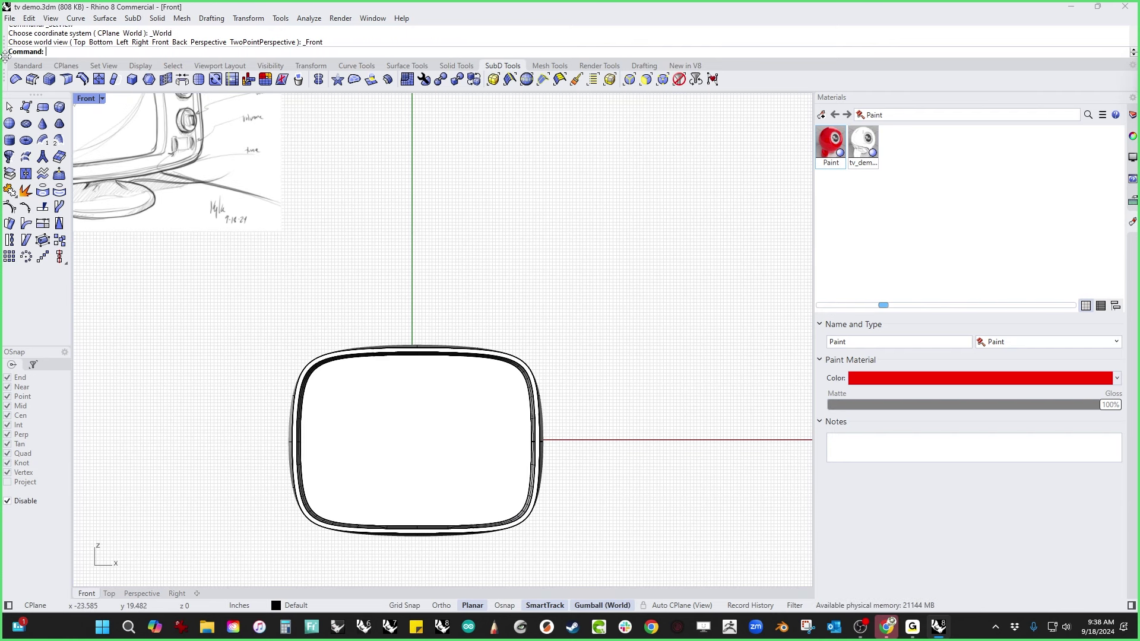
left_click(28, 66)
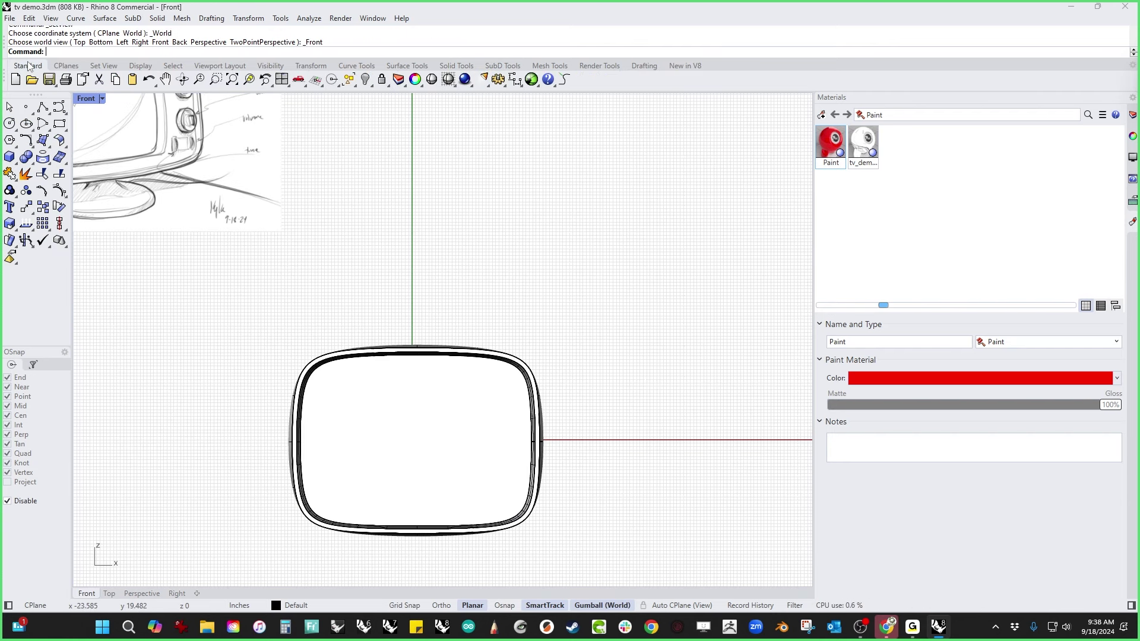
left_click(10, 124)
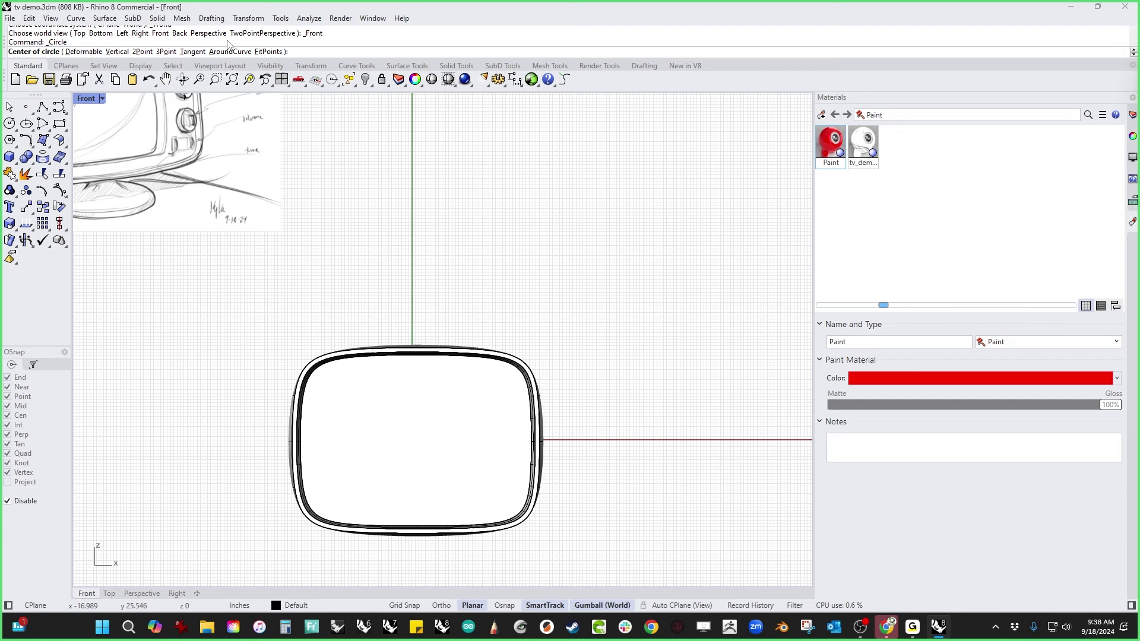
left_click(83, 52)
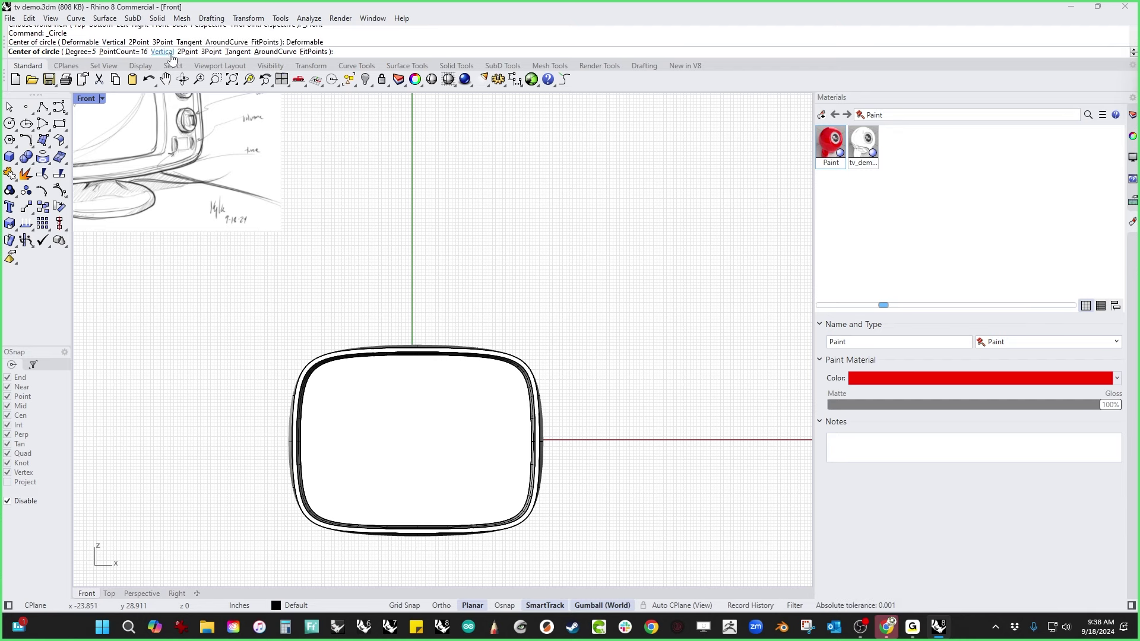
left_click(389, 441)
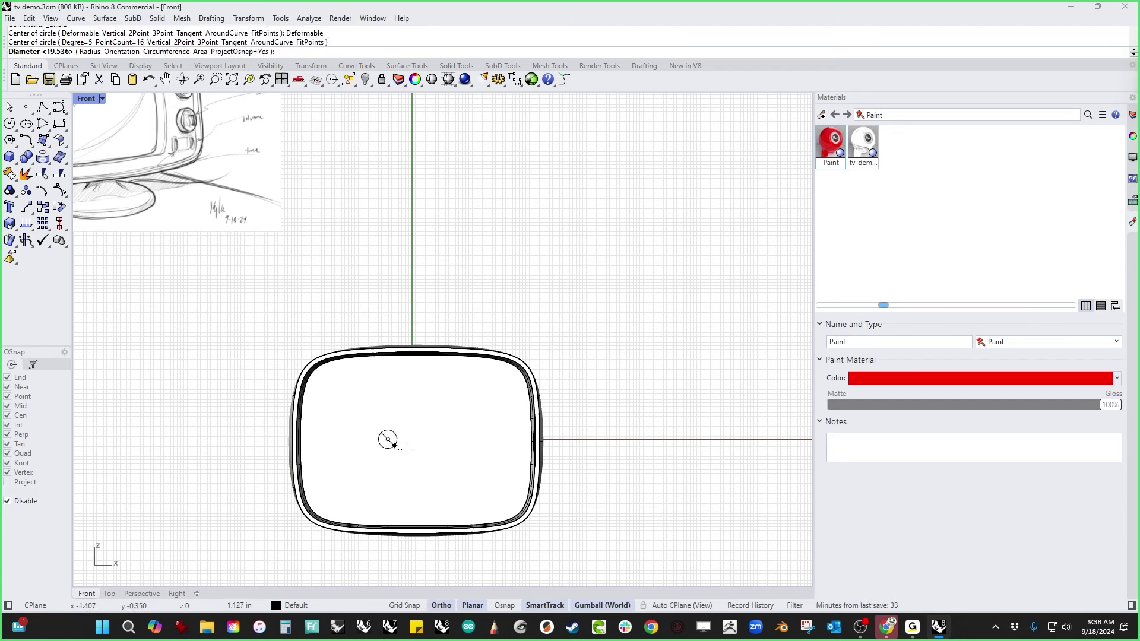
key("Escape")
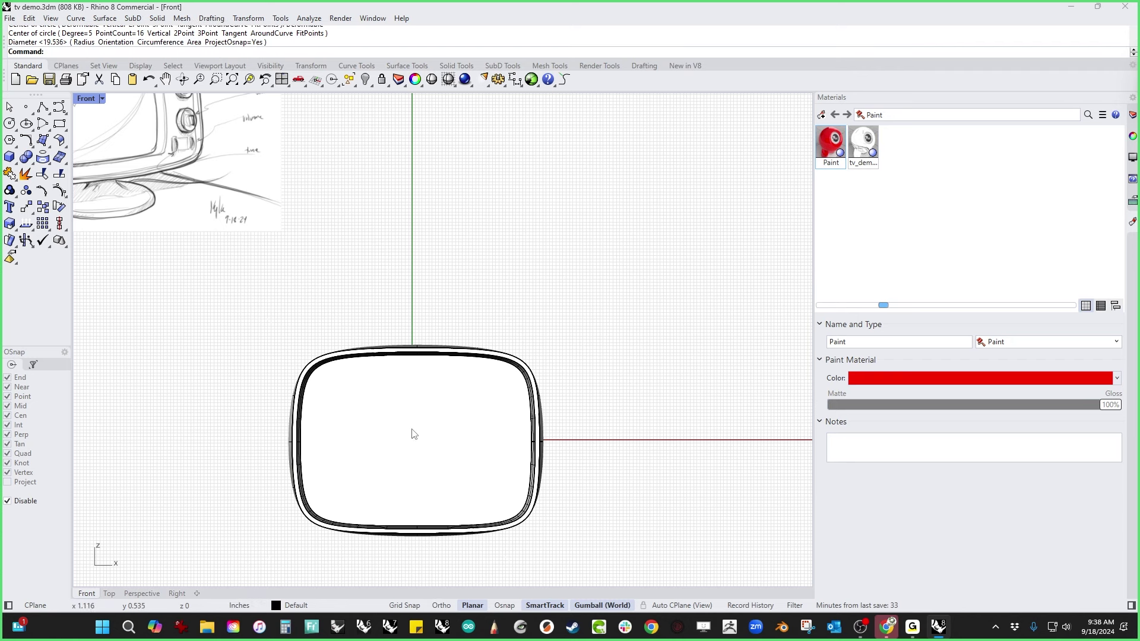
Step: Set the Front view to Wireframe display, select the circle and hide every other object
middle_click(252, 318)
left_click(185, 276)
left_click_drag(218, 300, 499, 543)
right_click_drag(492, 538, 553, 531)
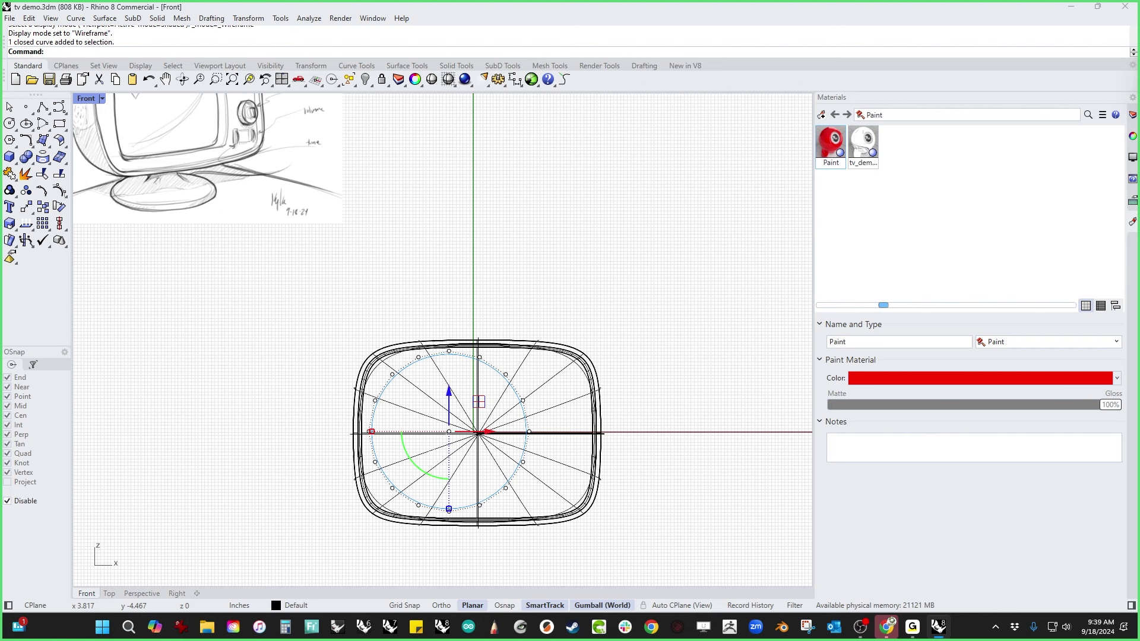
key("ctrl+i")
Step: Flatten the circle's three left-side control points to a vertical line with a horizontal scale of 0, and move them inward
left_click_drag(341, 396, 398, 474)
left_click(369, 433)
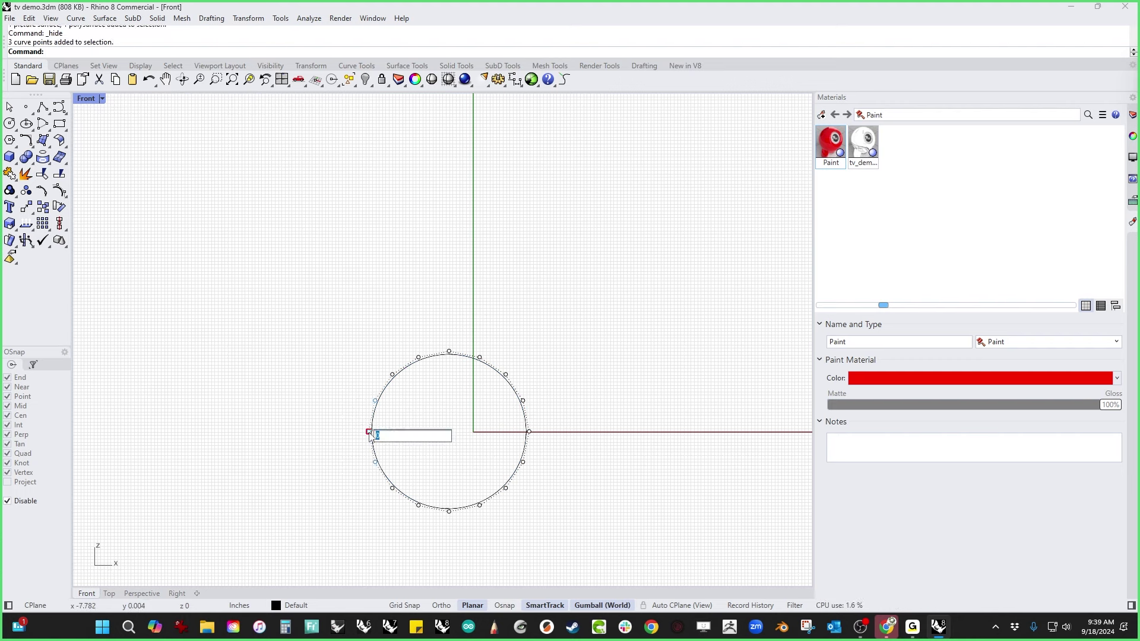
type("0")
key("Return")
left_click_drag(371, 437, 391, 383)
key("Escape")
key("Escape")
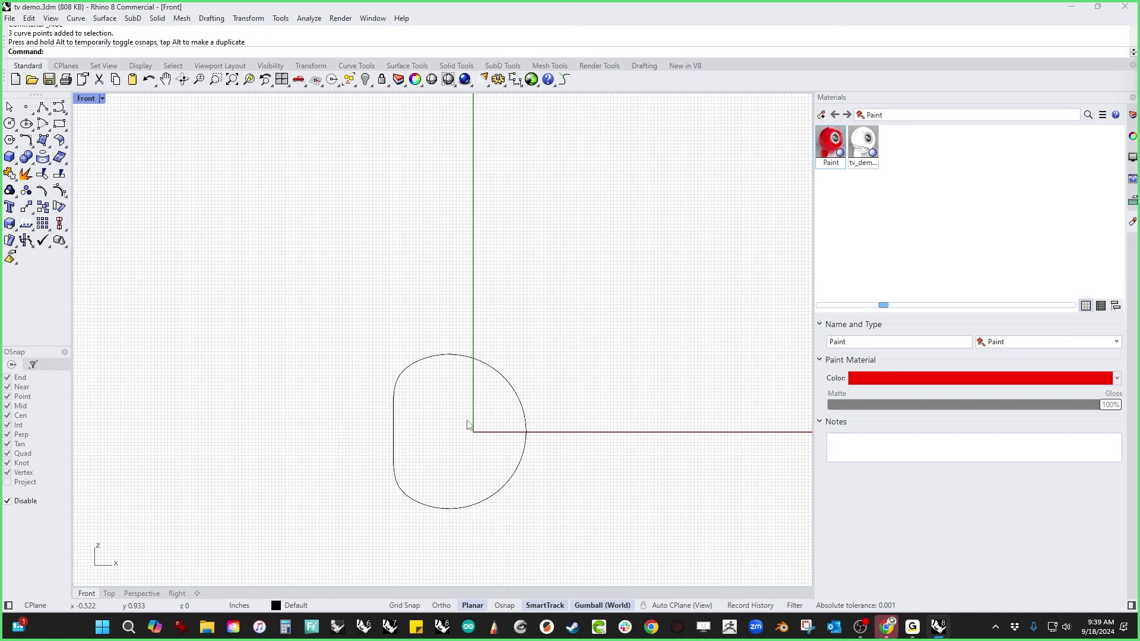
Step: Turn the curve's control points back on, align its three right-side points vertically, and move them inward to match the left side
left_click(527, 419)
mouse_move(511, 396)
left_mouse_down("shift")
mouse_move(557, 463)
mouse_move(510, 395)
left_mouse_up("shift")
key("ctrl+z")
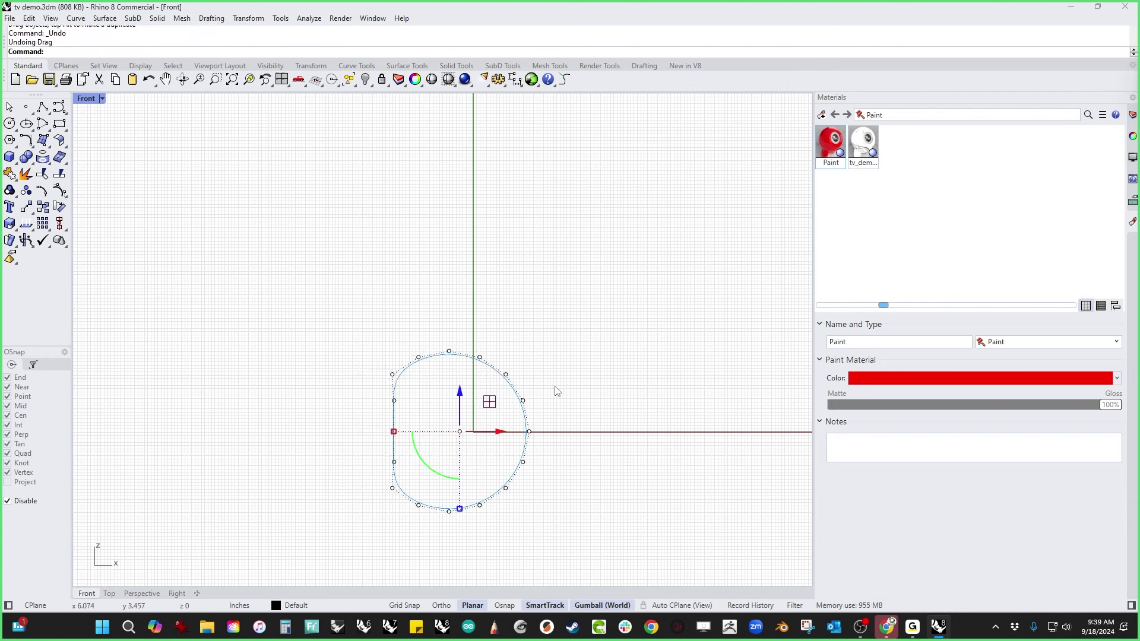
left_click(59, 191)
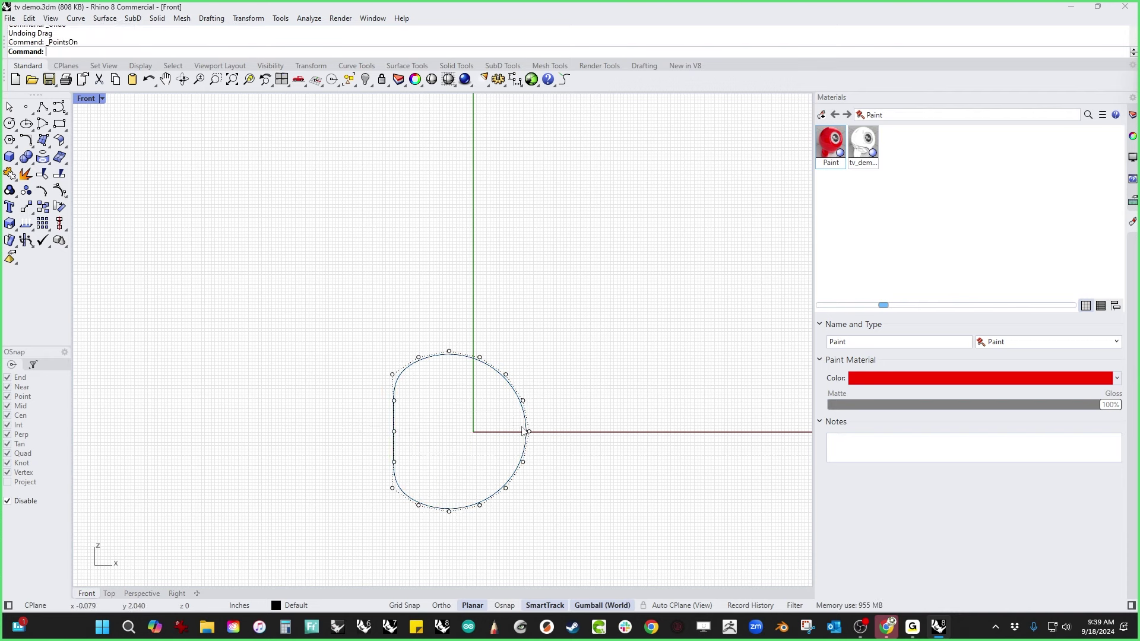
left_click_drag(492, 389, 558, 450)
left_click_drag(557, 477, 555, 475)
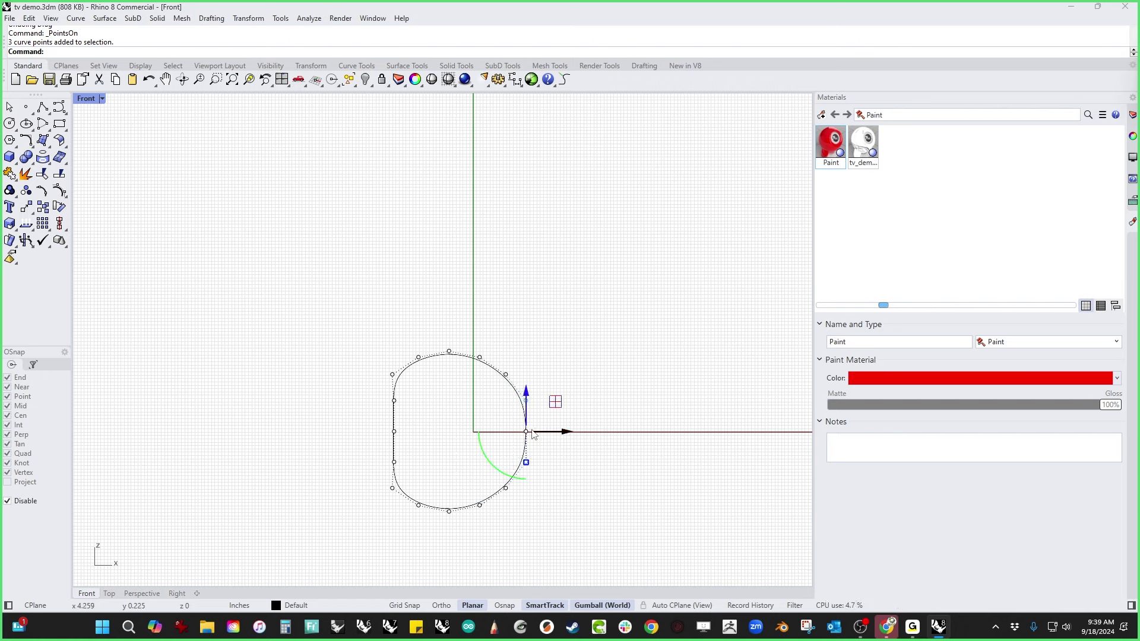
mouse_move(565, 433)
left_mouse_down()
mouse_move(598, 432)
mouse_move(543, 431)
left_mouse_up()
left_click(578, 345)
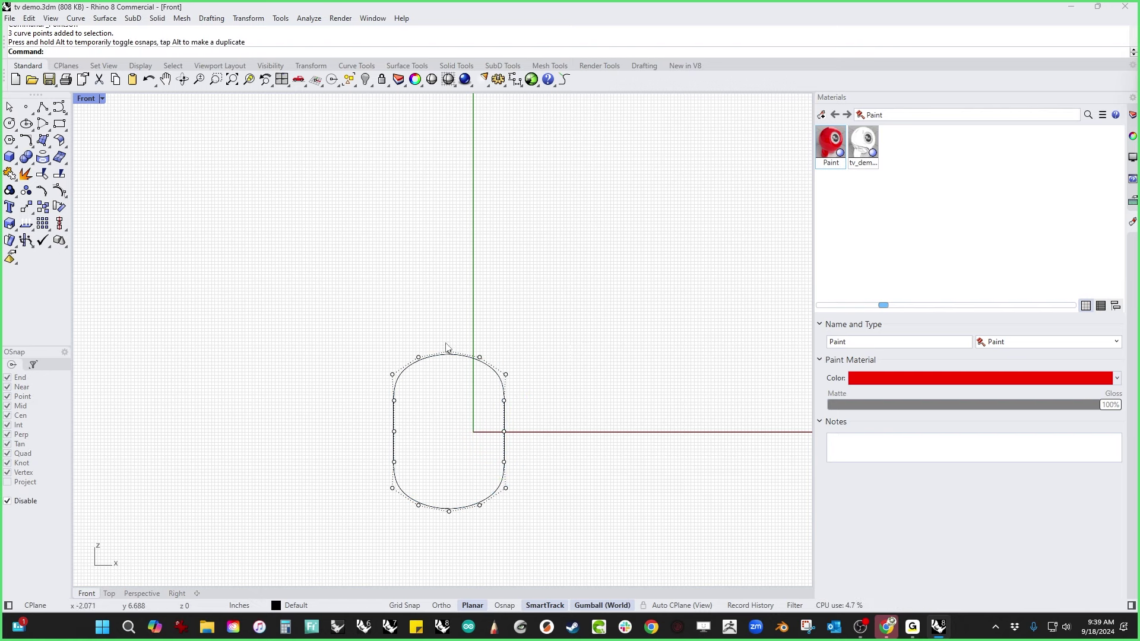
Step: Flatten the curve's three top control points to a horizontal line and lower them level with the upper corner points
left_click_drag(414, 345, 501, 376)
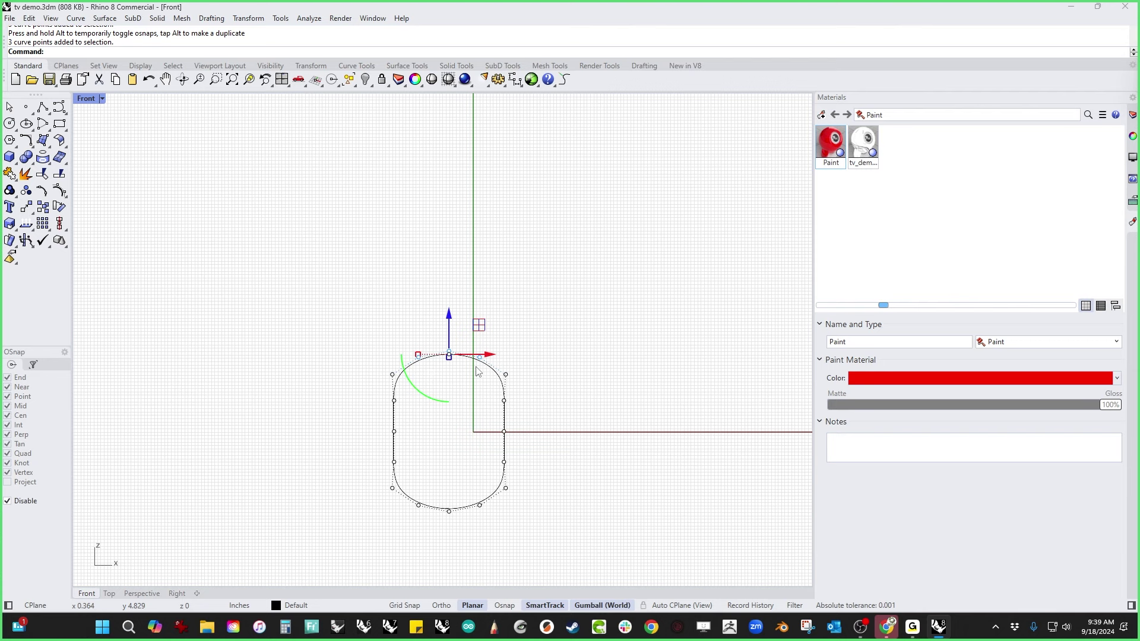
left_click(449, 358)
key("Return")
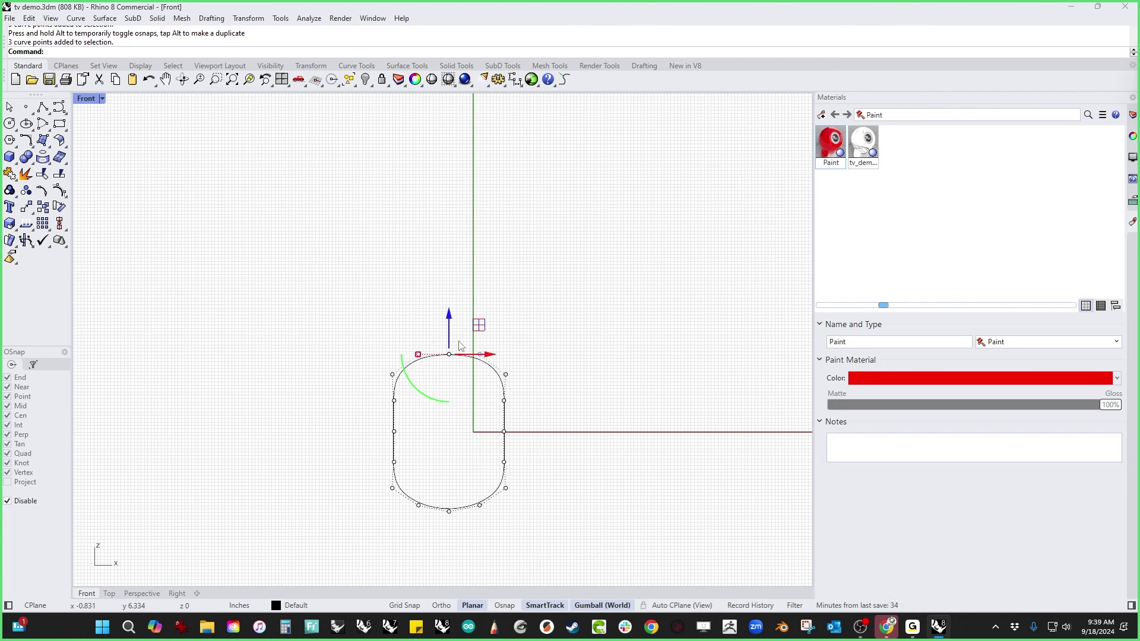
left_click_drag(449, 314, 393, 375)
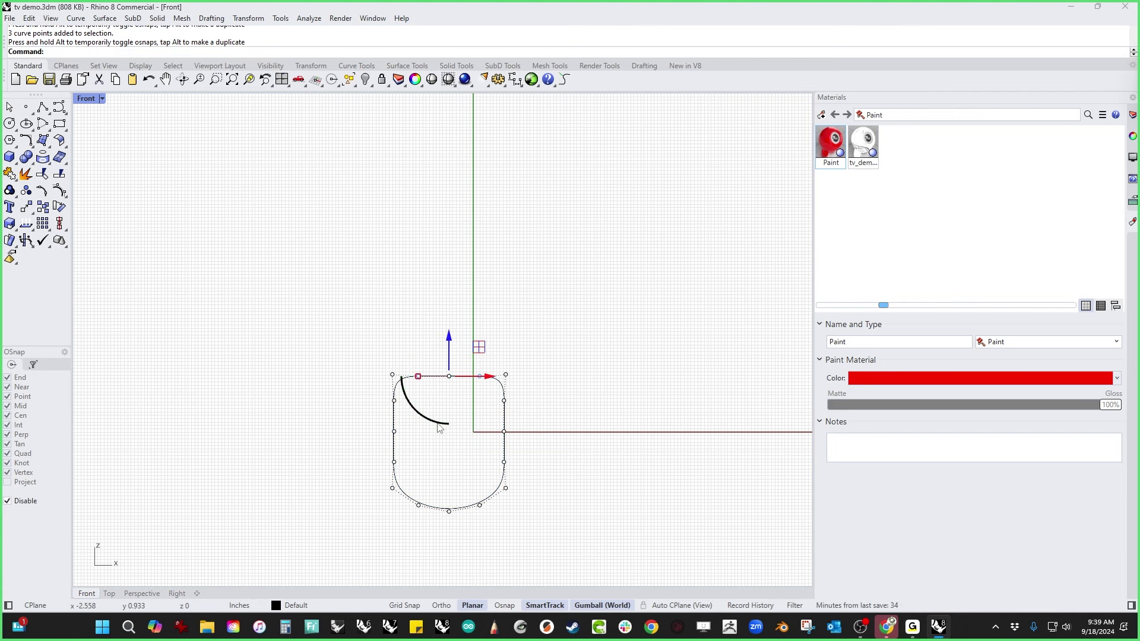
Step: Flatten the curve's three bottom control points to a horizontal line and raise them level with the lower corner points
left_click(442, 456)
left_click_drag(402, 488, 489, 460)
key("ctrl+z")
left_click(450, 514)
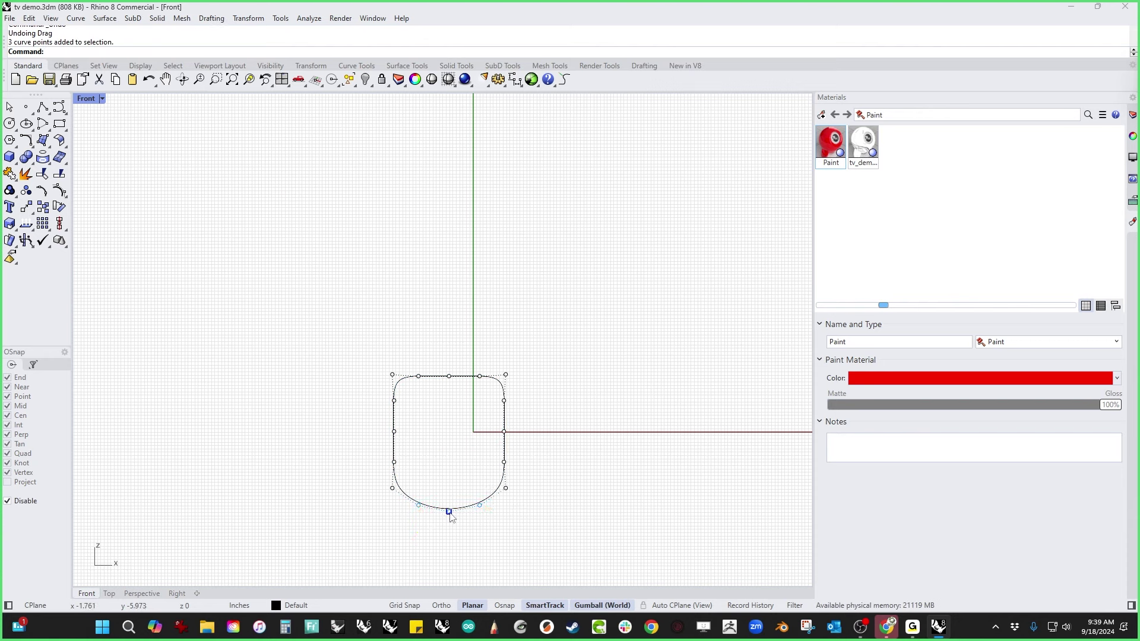
key("Return")
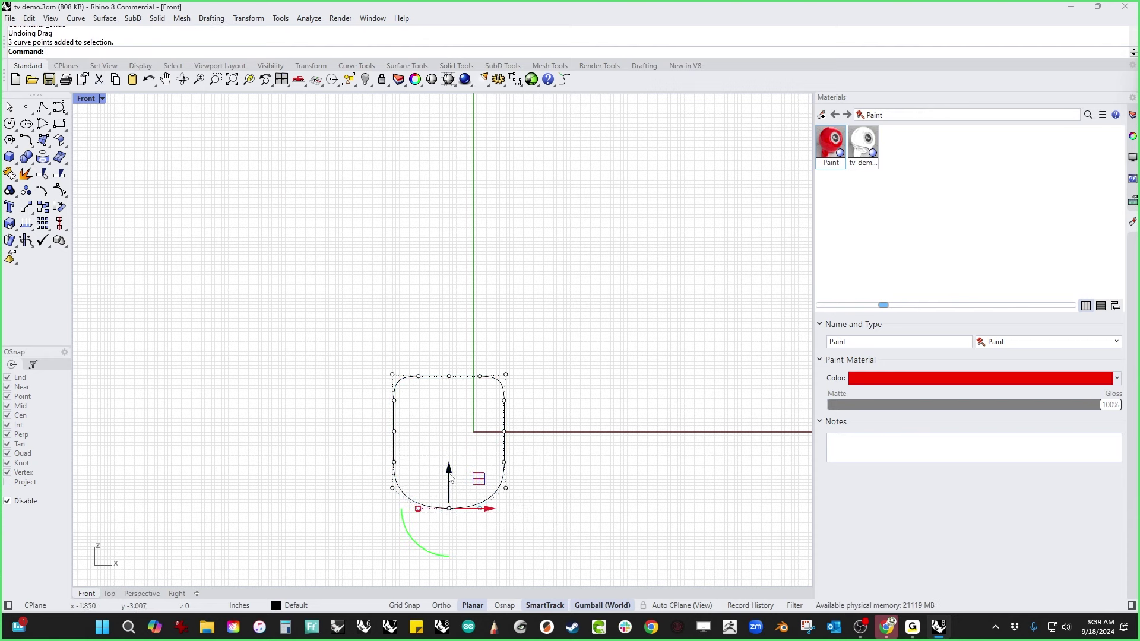
left_click_drag(450, 477, 396, 494)
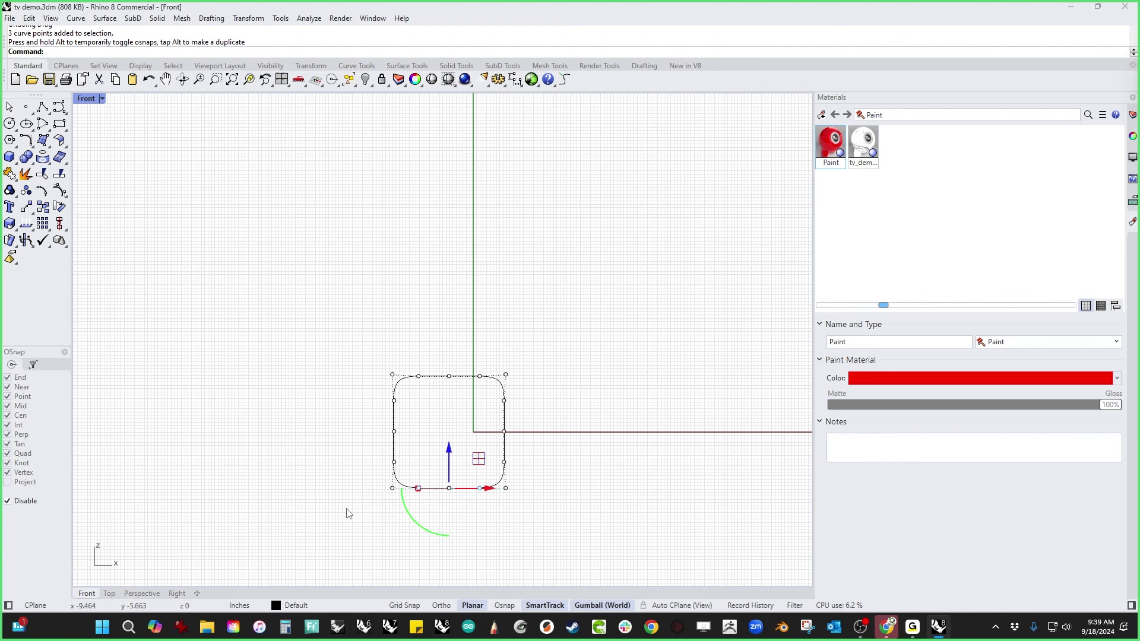
Step: Bulge the rounded square slightly by scaling its six side points outward horizontally and its top and bottom points outward vertically
right_click_drag(360, 467, 283, 440)
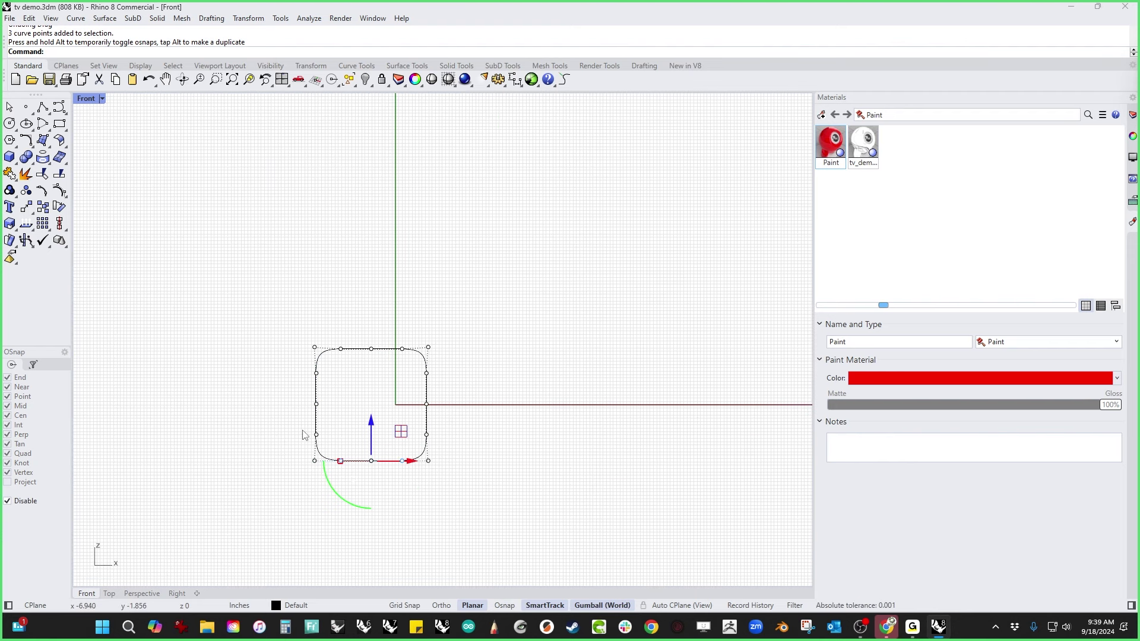
left_click_drag(286, 370, 476, 454)
left_click_drag(316, 406, 310, 405)
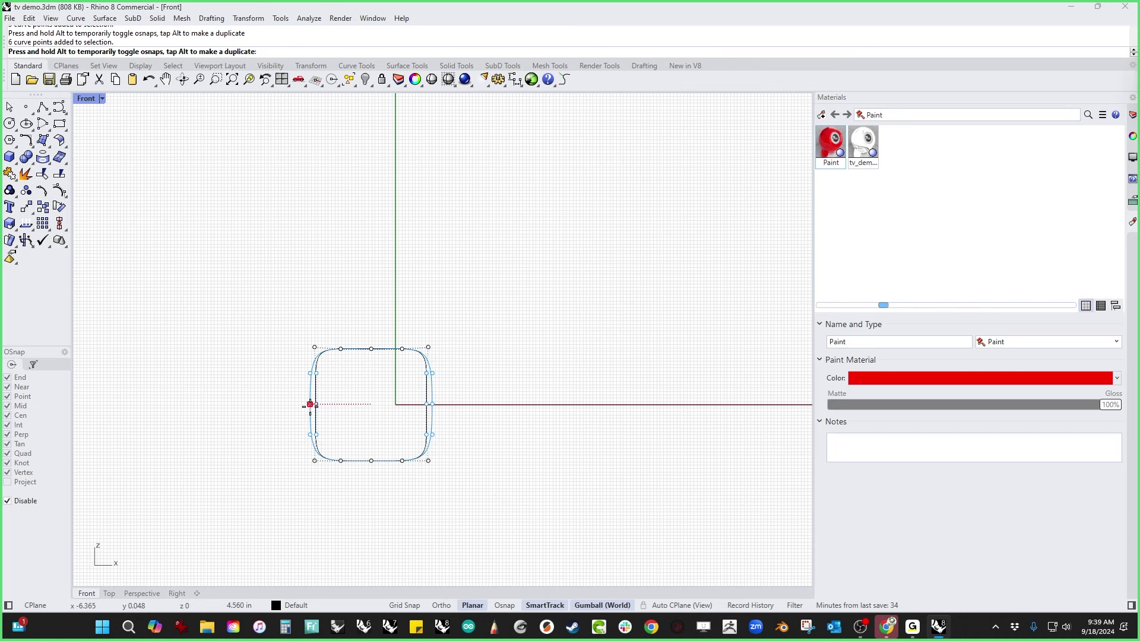
left_click_drag(341, 338, 372, 463)
left_click(391, 492)
Step: Scale the middle control points of opposite sides slightly farther outward, horizontally and vertically, to smooth the curve's bulge
left_click_drag(288, 388, 472, 425)
left_click_drag(310, 405, 308, 404)
left_click(363, 324)
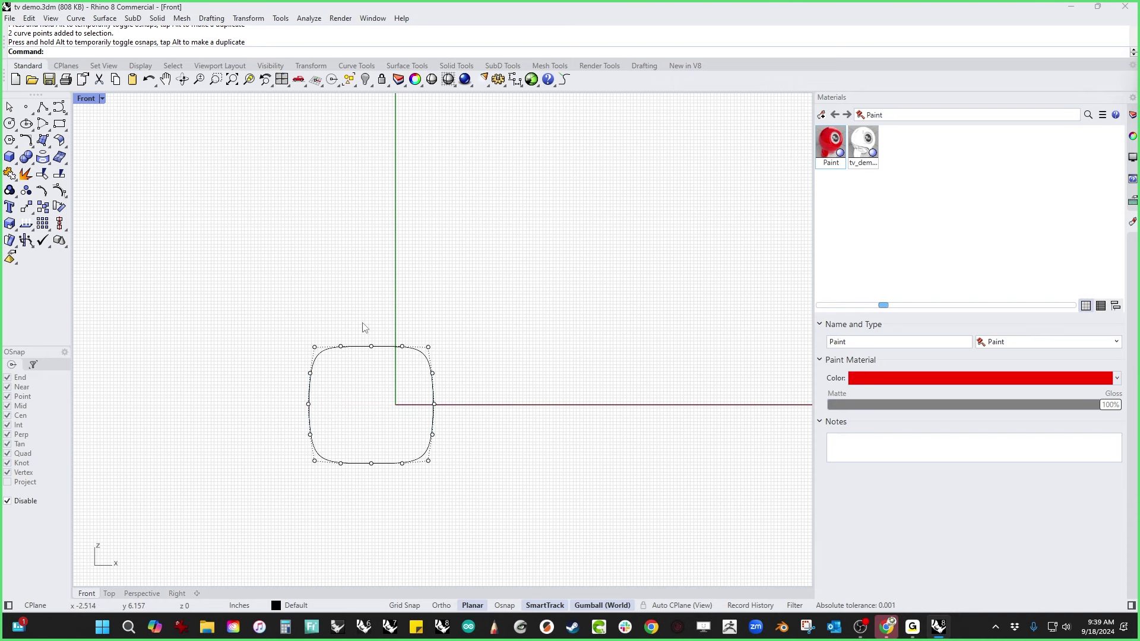
left_click_drag(364, 325, 372, 465)
left_click(387, 490)
Step: Select the finished screen curve, return to the Perspective view and show the hidden TV body and reference sketch
right_click_drag(412, 489, 452, 497)
left_click(429, 473)
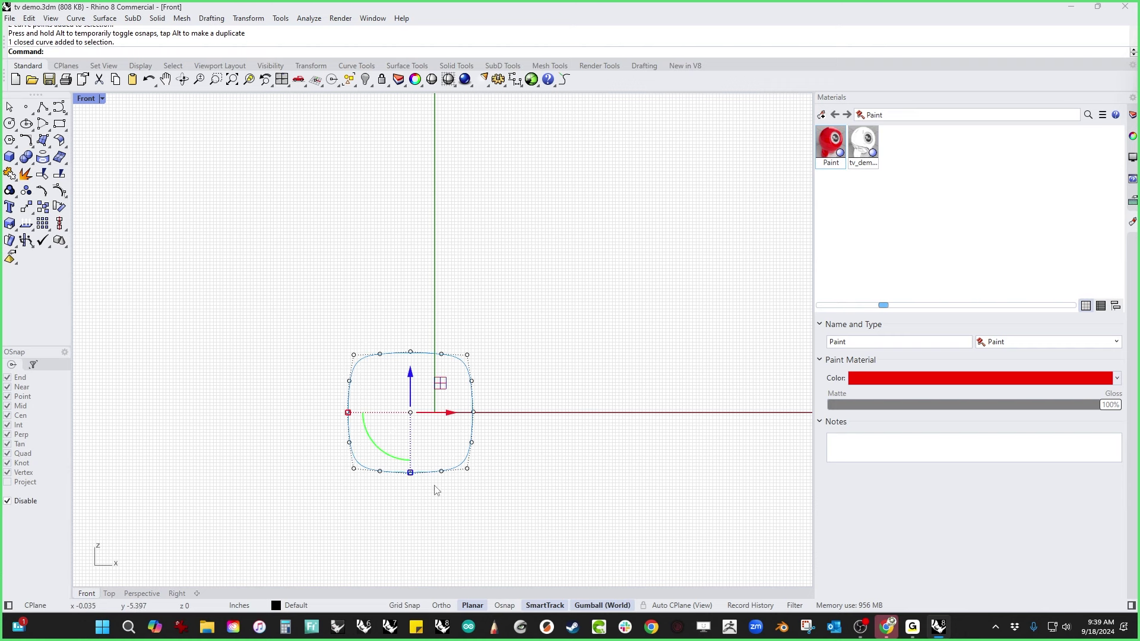
key("ctrl+F4")
type("show")
key("Return")
type("v")
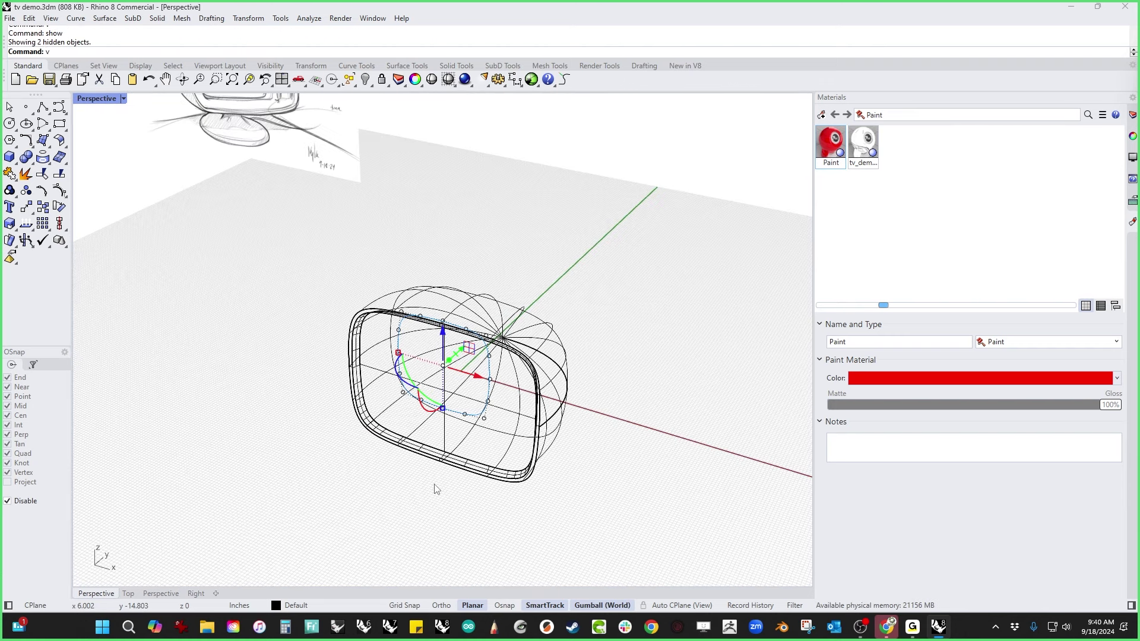
right_click_drag(464, 405, 454, 425)
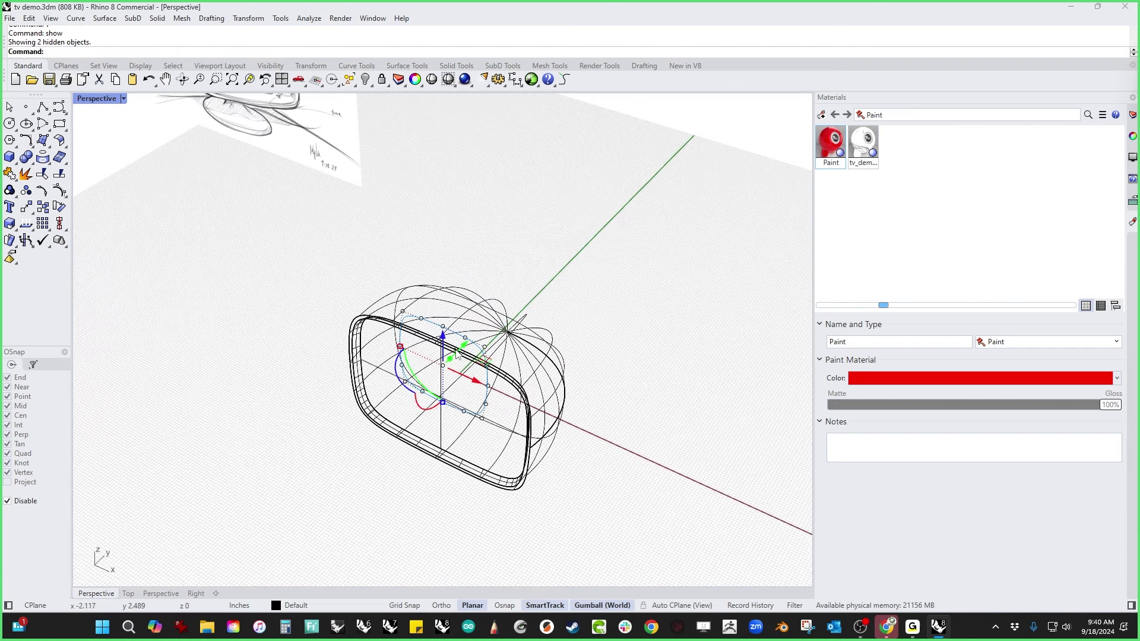
Step: Move the screen curve forward along the Y axis to the front of the TV body and set the viewport to Shaded display
mouse_move(456, 351)
left_mouse_down()
mouse_move(474, 334)
mouse_move(420, 385)
mouse_move(450, 449)
left_mouse_up()
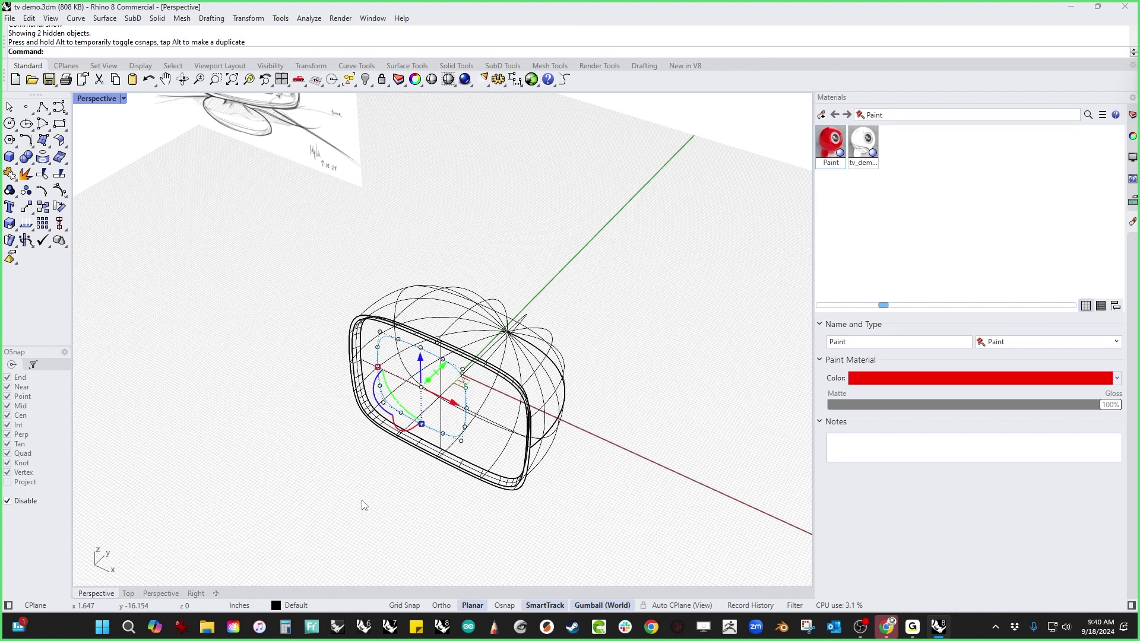
middle_click(363, 502)
left_click(297, 462)
right_click_drag(348, 494, 413, 458)
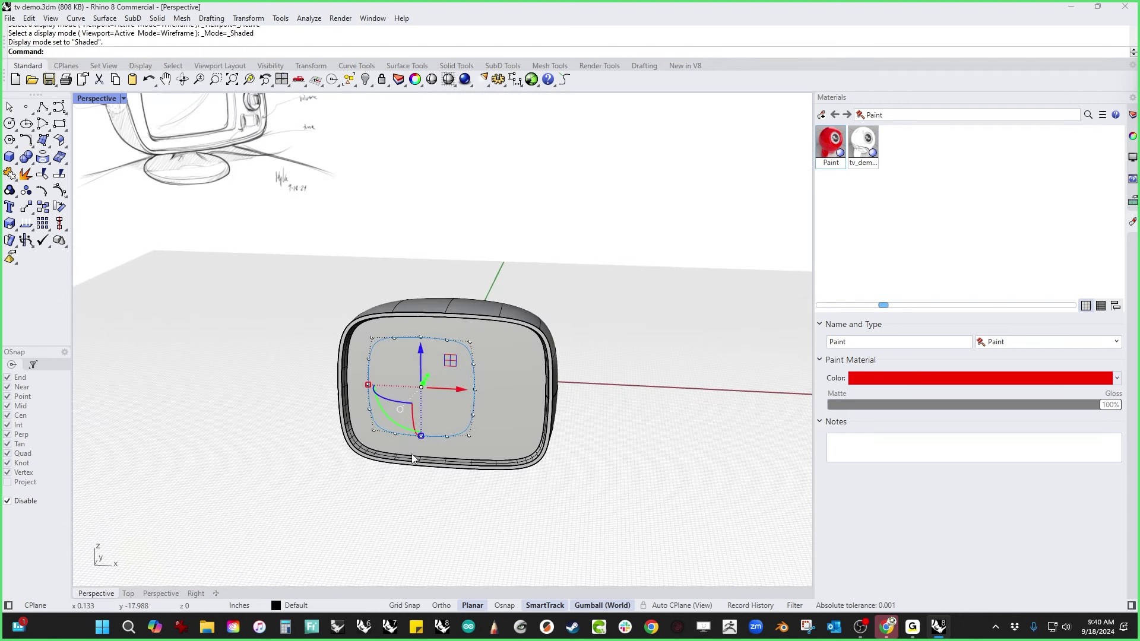
Step: Scale the screen curve taller and wider and shift it horizontally to fill the left part of the TV's front recess
scroll(432, 431, "up", 4)
left_click_drag(433, 433, 433, 461)
left_click_drag(330, 333, 306, 334)
right_click_drag(256, 457, 273, 464)
scroll(341, 458, "down", 2)
right_click_drag(342, 463, 328, 499)
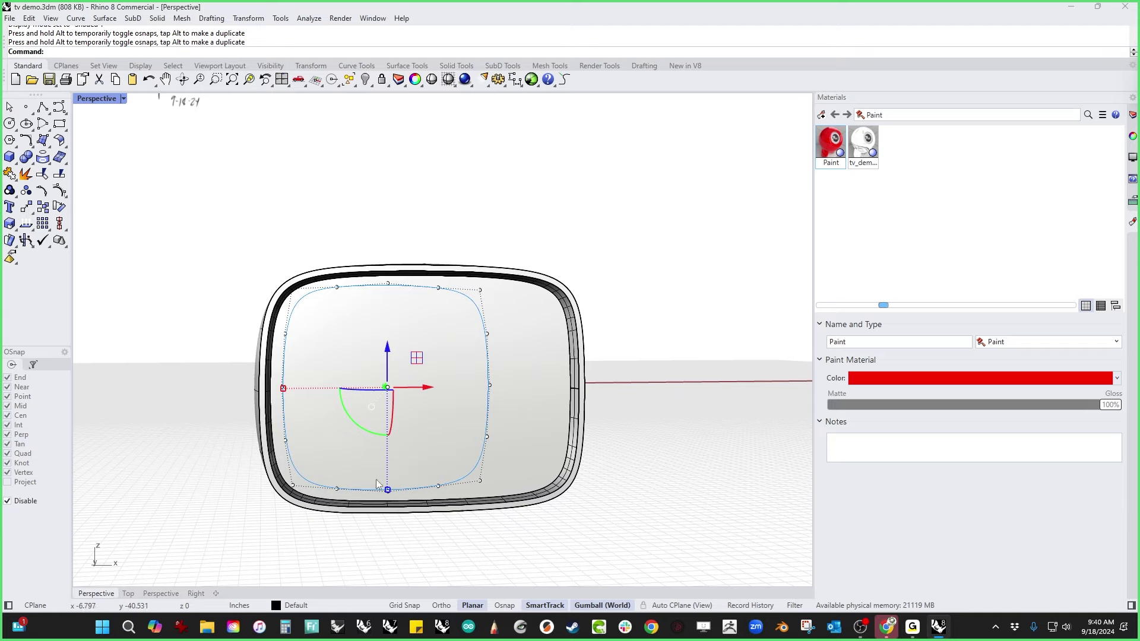
left_click_drag(283, 389, 262, 389)
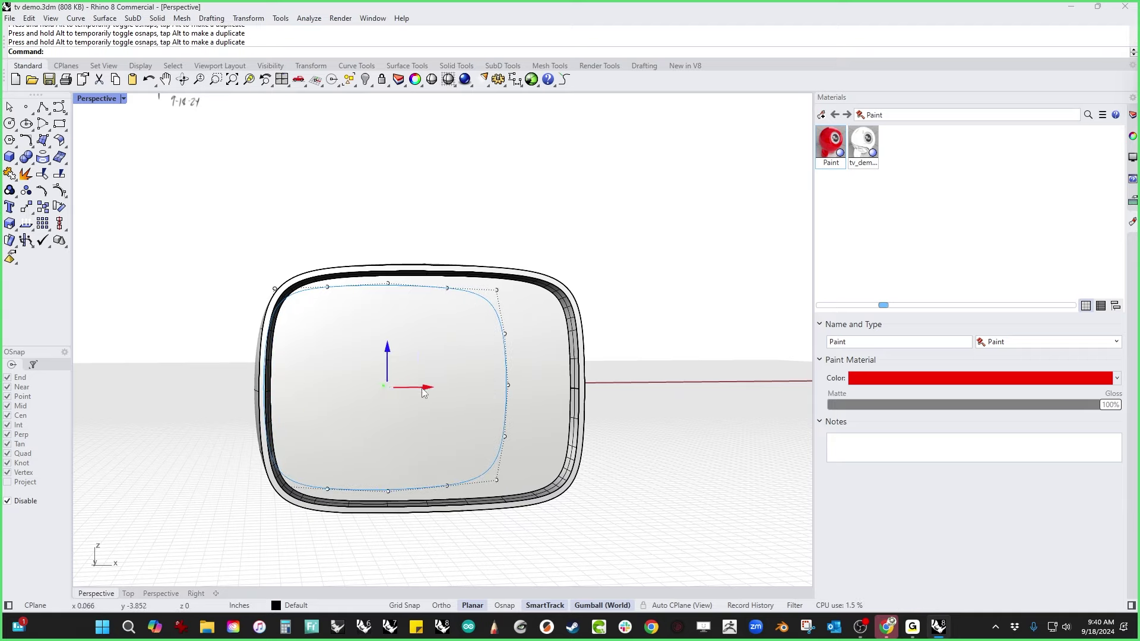
left_click_drag(424, 392, 439, 393)
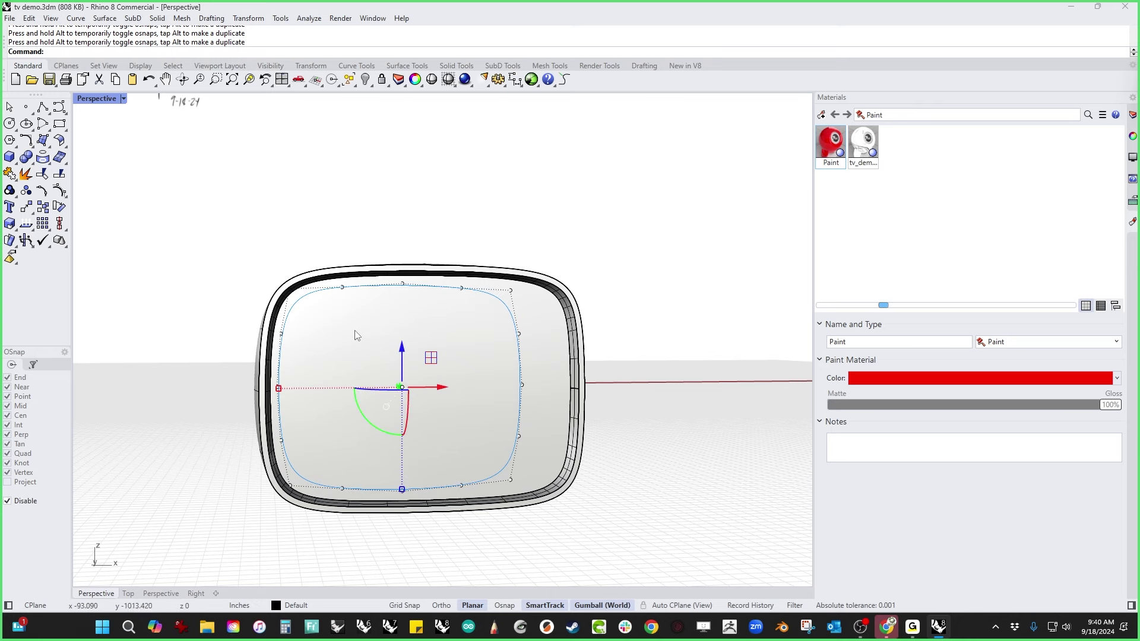
Step: In the Front view, move the two control points beside the curve's lower-left corner closer to that corner
right_click_drag(355, 330, 328, 406, "shift")
key("ctrl+F2")
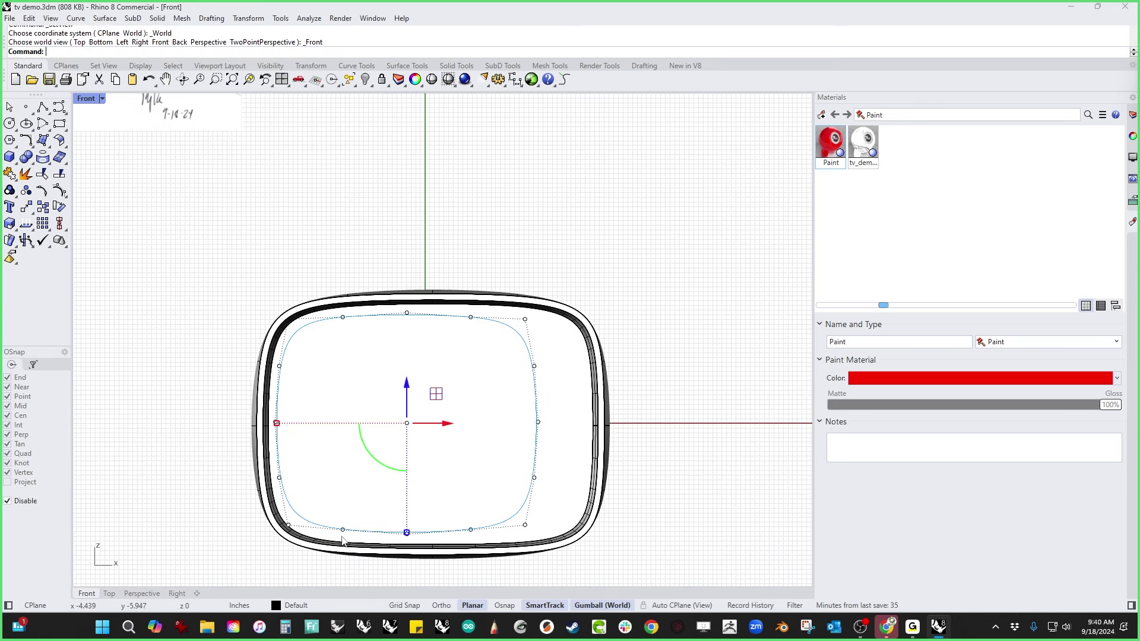
left_click(279, 479)
left_click(313, 517)
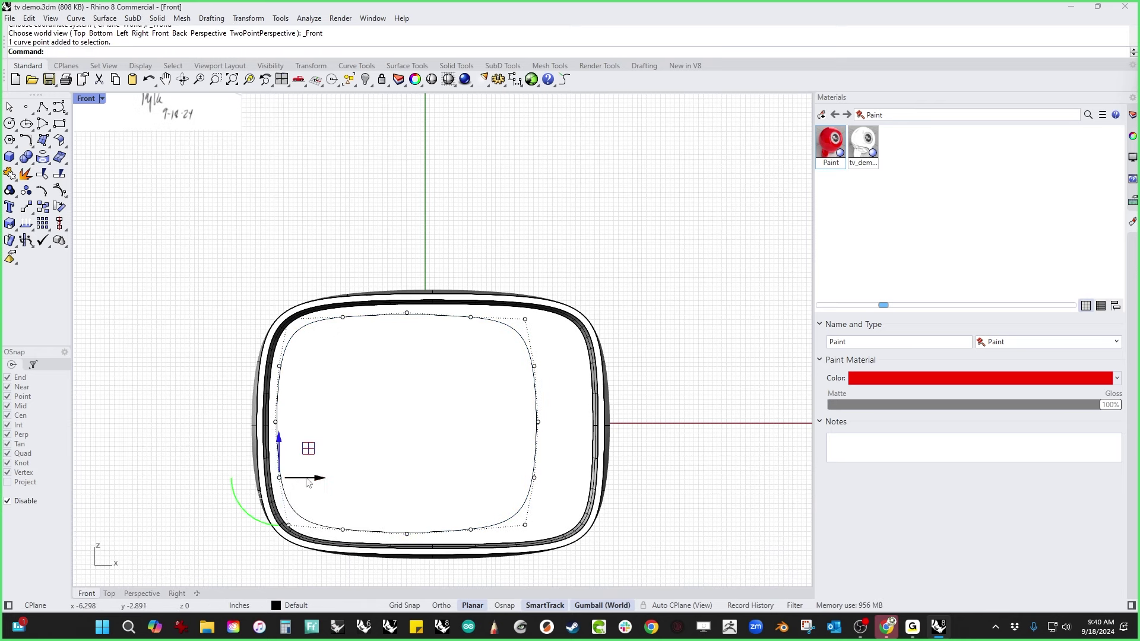
left_click_drag(309, 449, 281, 498)
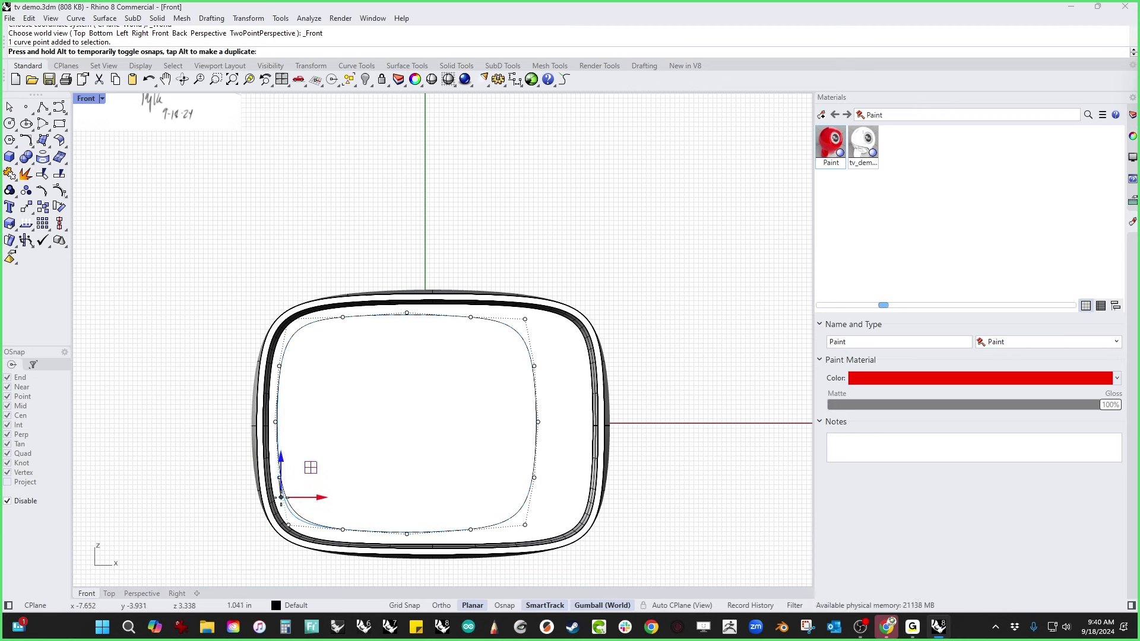
left_click(342, 529)
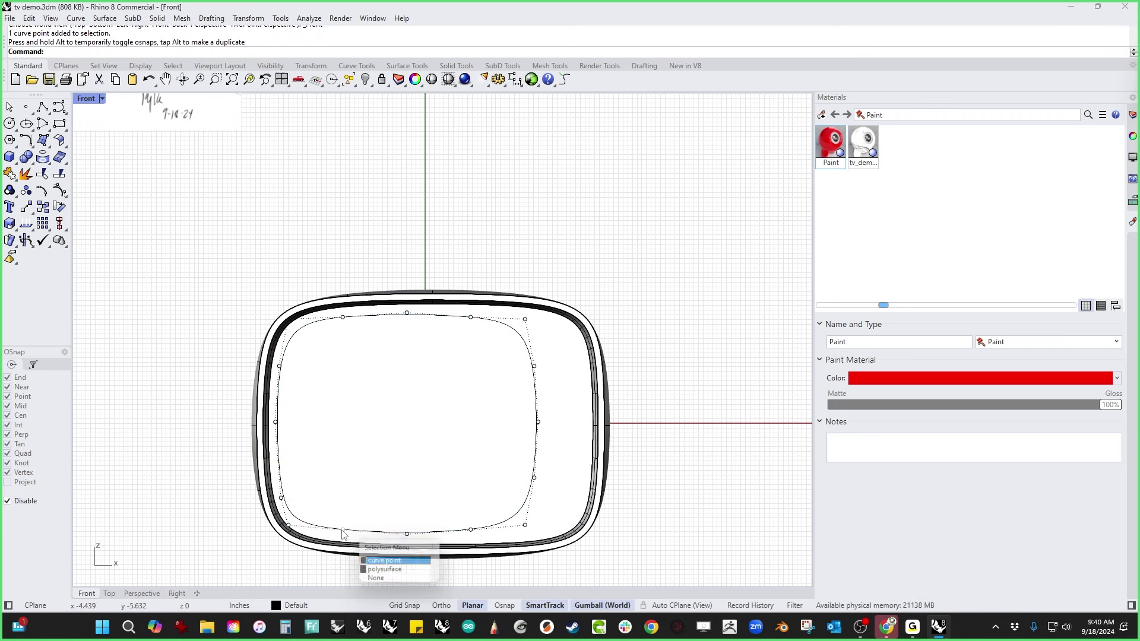
left_click(381, 562)
left_click_drag(343, 529, 329, 532)
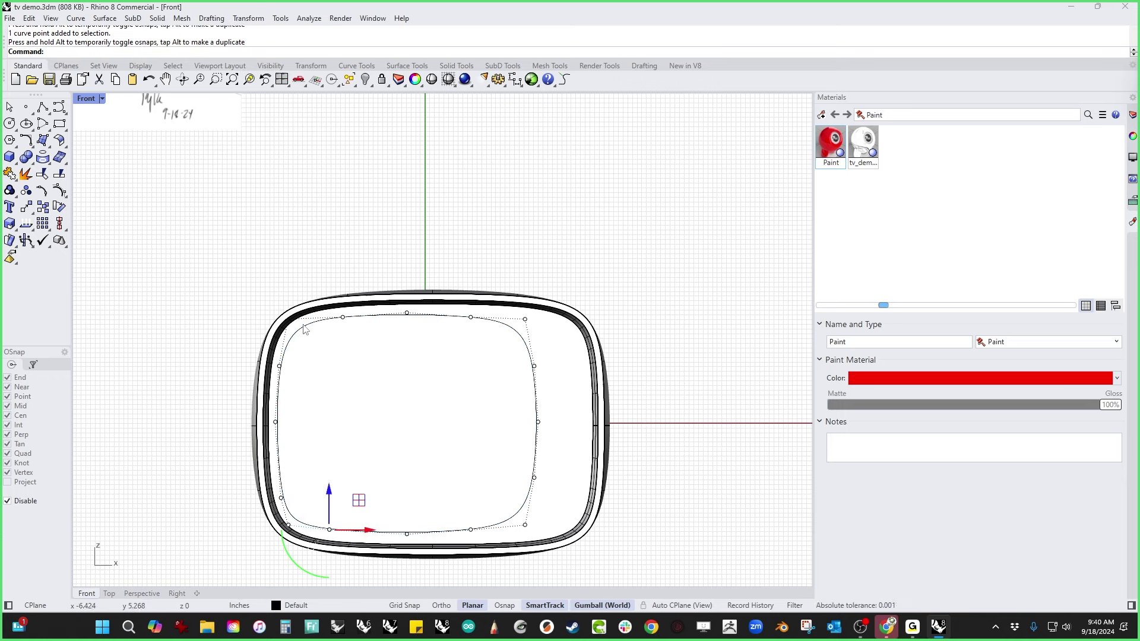
Step: Select the three control points along the curve's bottom edge and lower them slightly
left_click(352, 325)
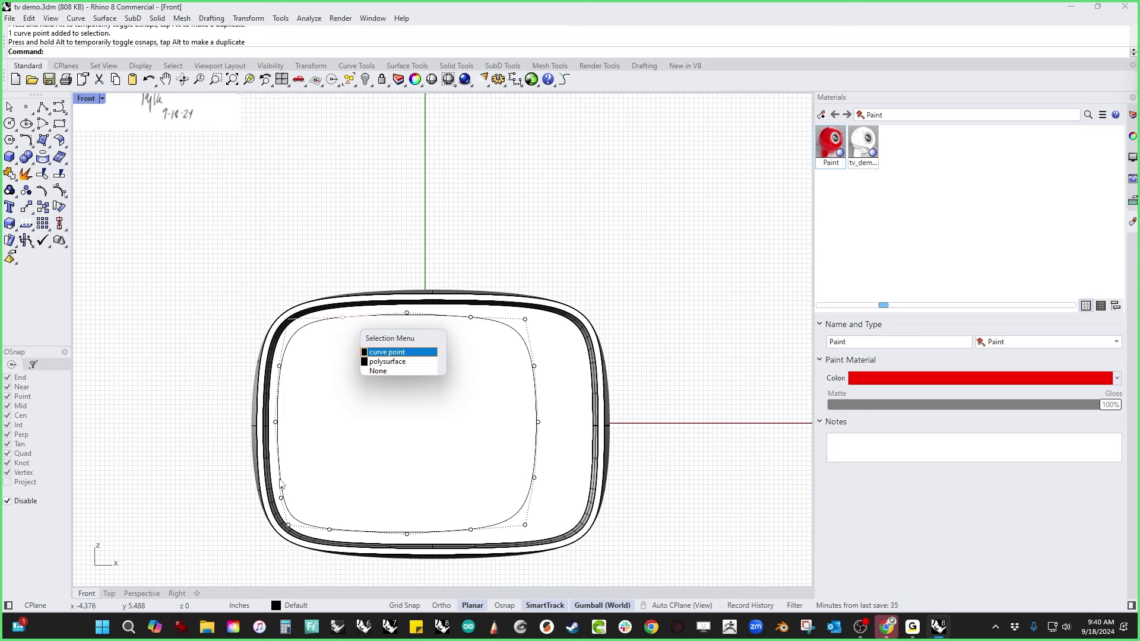
left_click(333, 530)
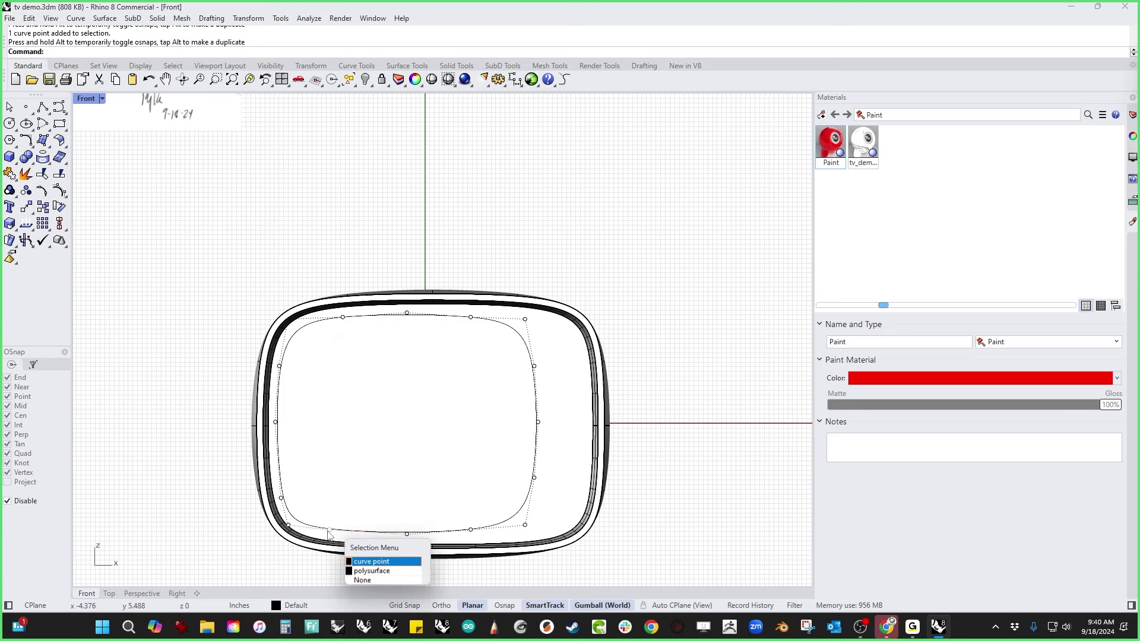
left_click(374, 563)
left_click(408, 534, "shift")
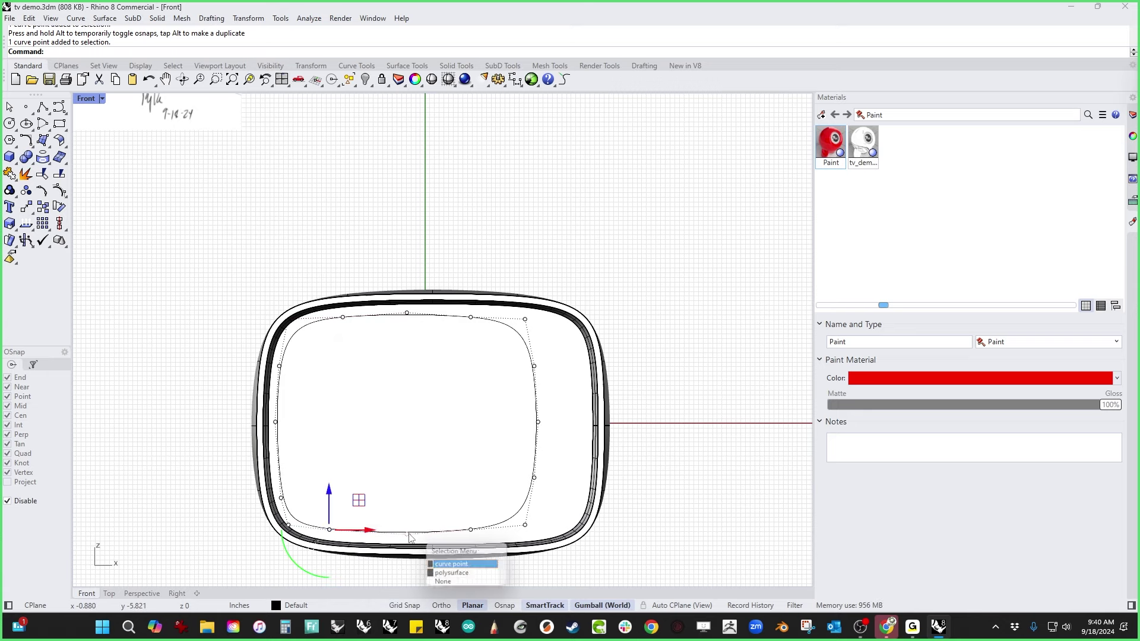
left_click(471, 564)
left_click(473, 532, "shift")
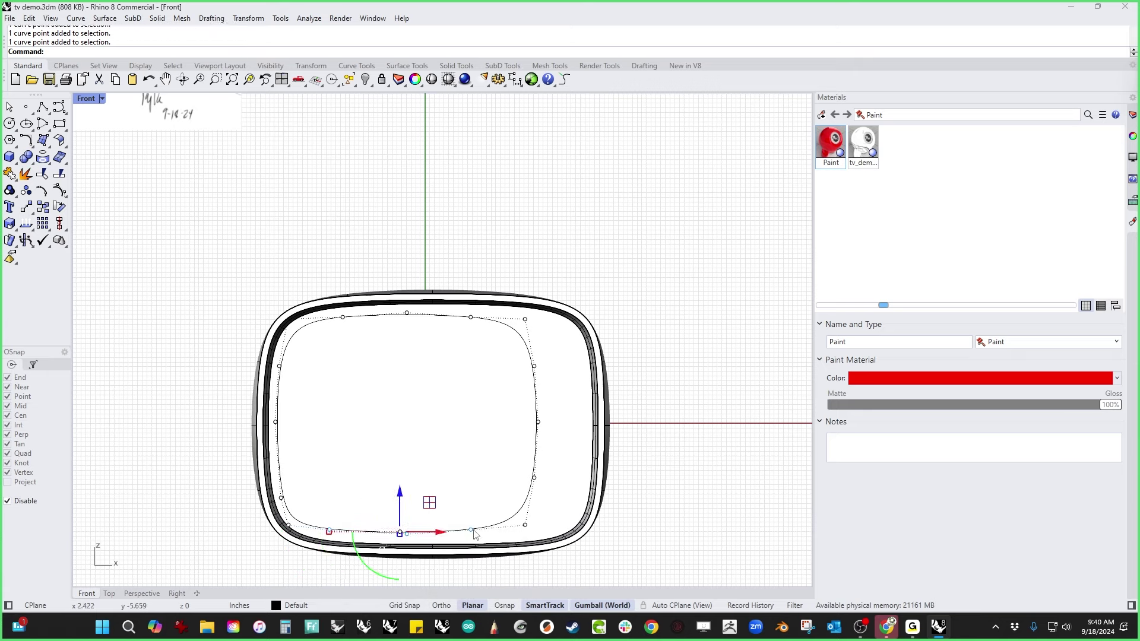
left_click_drag(399, 532, 402, 533)
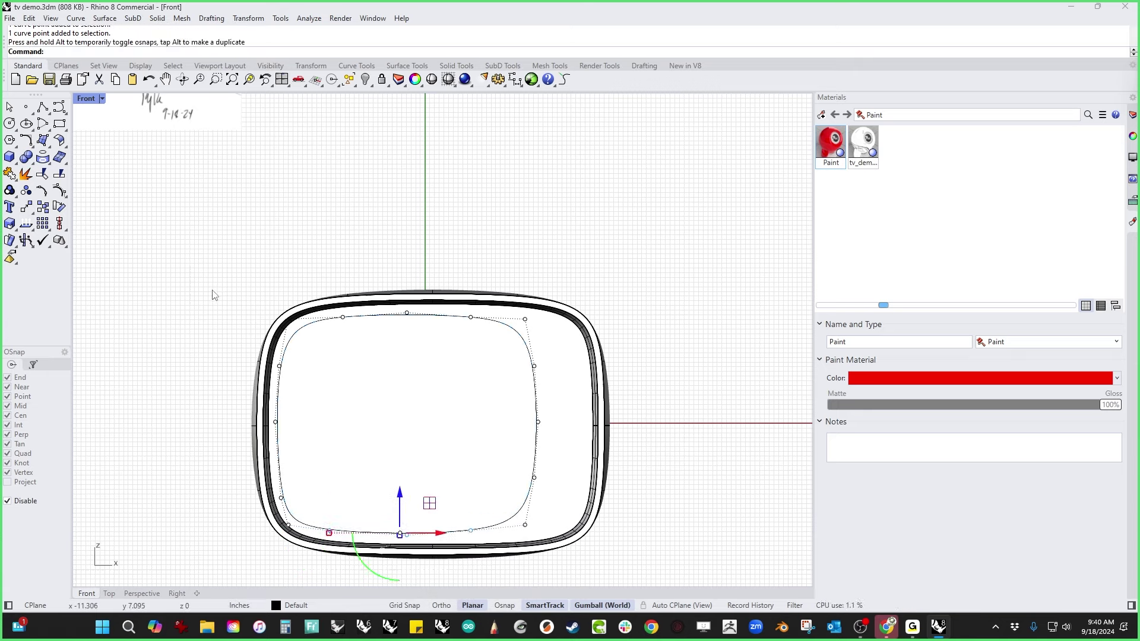
Step: Move one top control point toward the curve's upper-right corner and one right-side point toward its lower-right corner, and end point editing
left_click(470, 318)
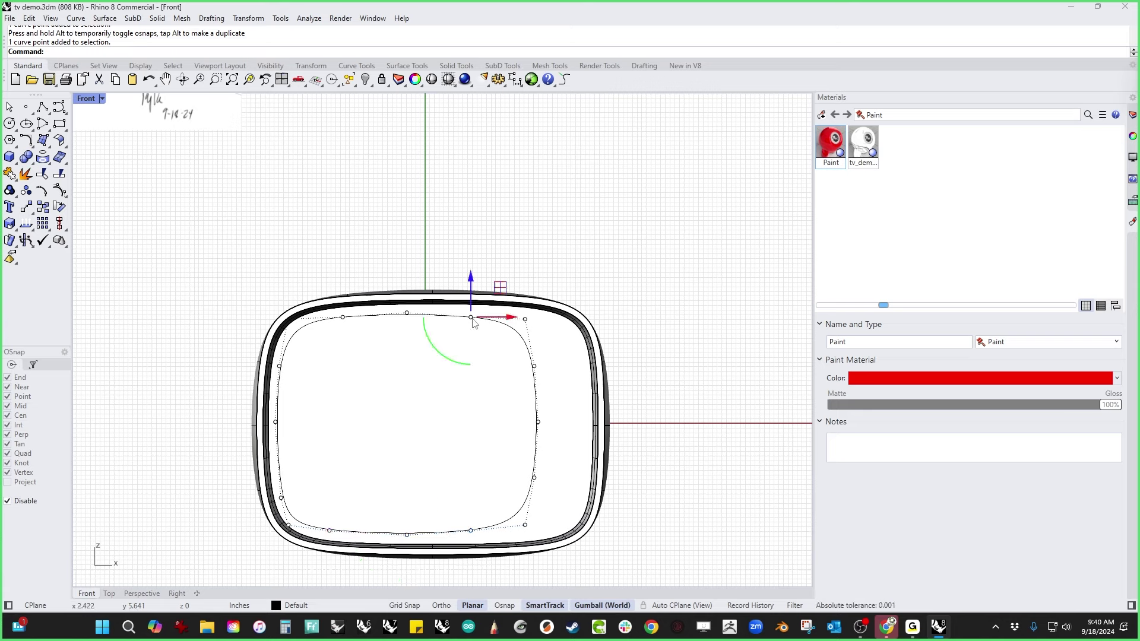
left_click_drag(470, 317, 505, 319)
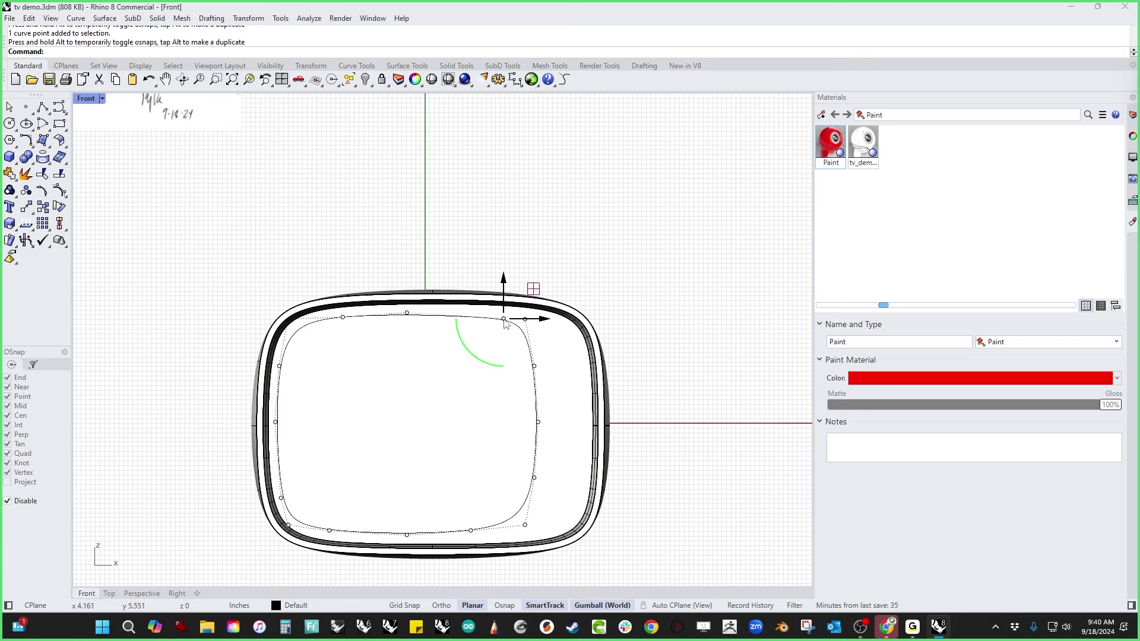
left_click(535, 478)
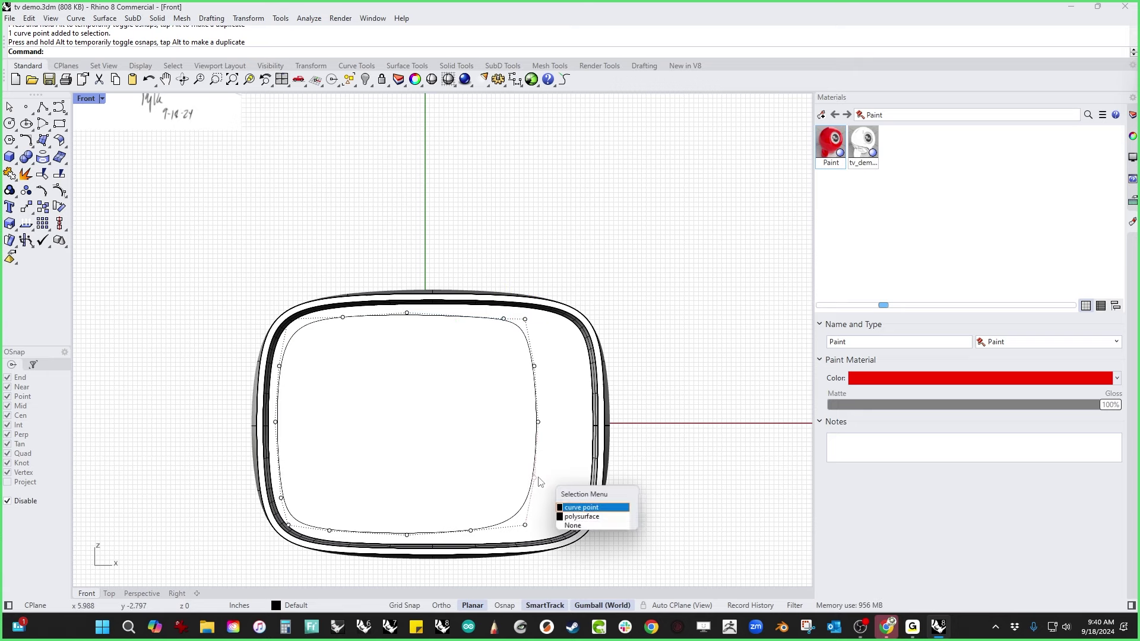
left_click(572, 506)
left_click_drag(535, 478, 530, 503)
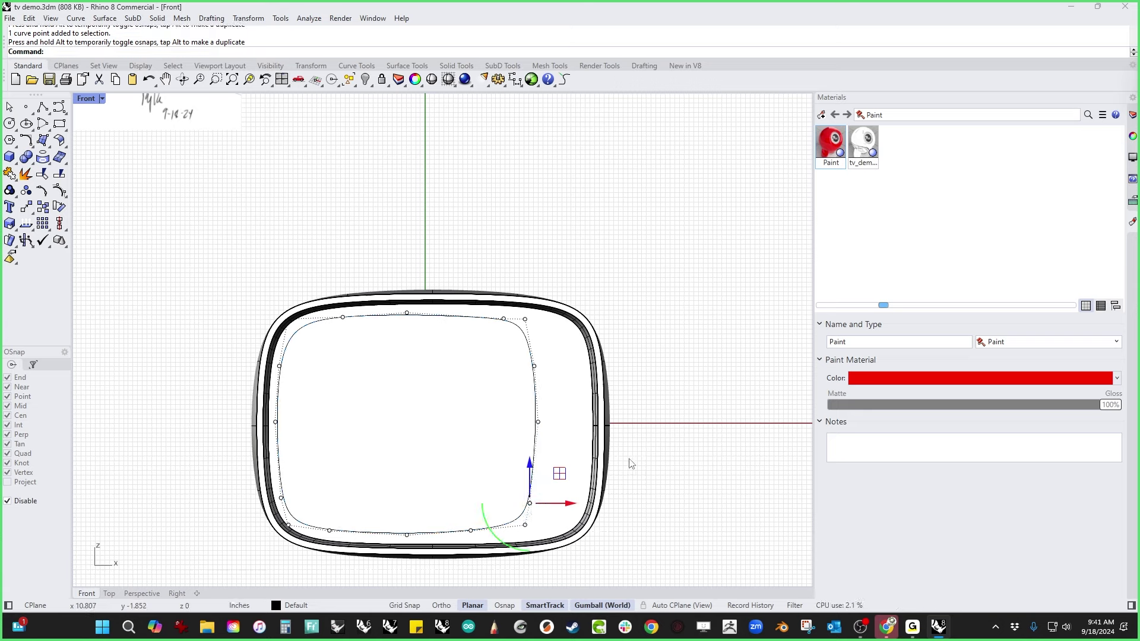
key("Escape")
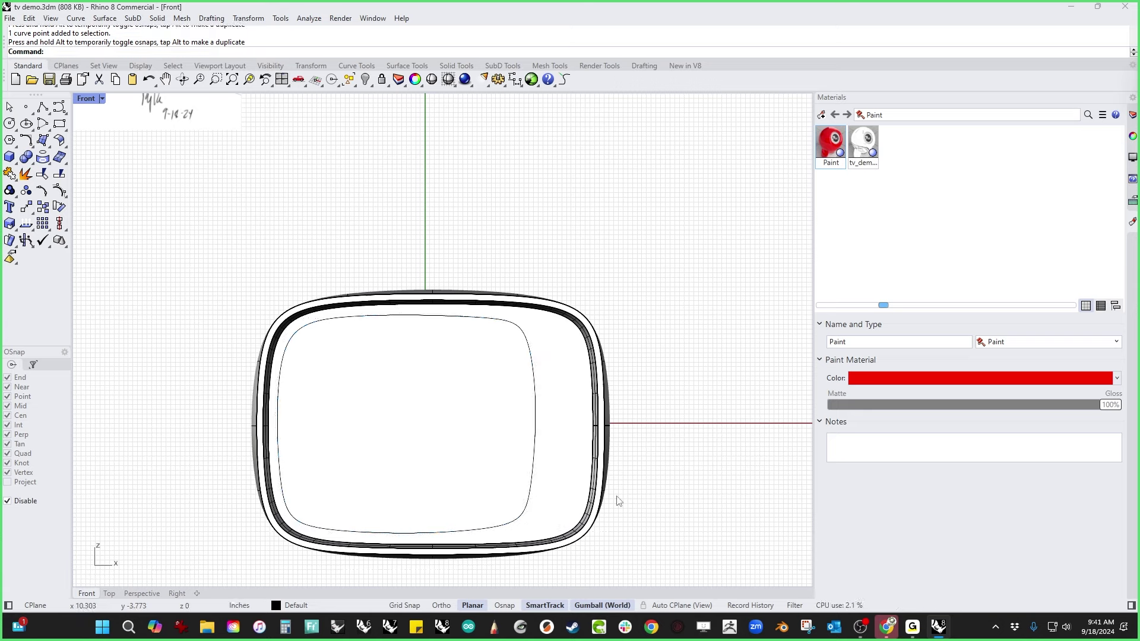
Step: Move the middle control point on the right side of the inner screen outline slightly downward, then deselect the curve
left_click(541, 470)
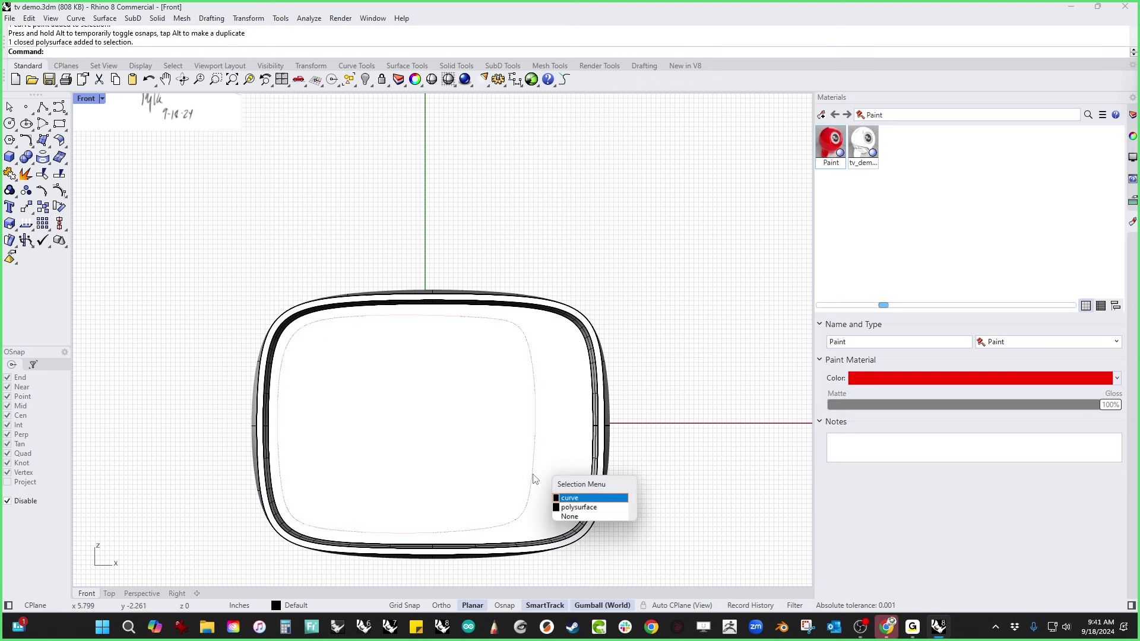
left_click(586, 500)
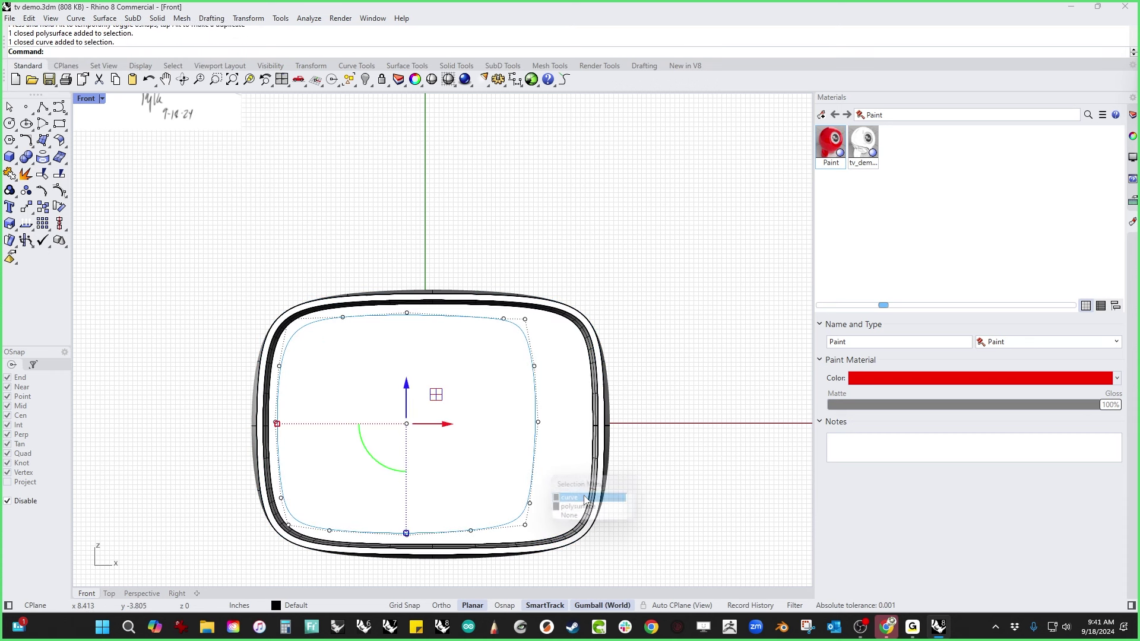
left_click(538, 424)
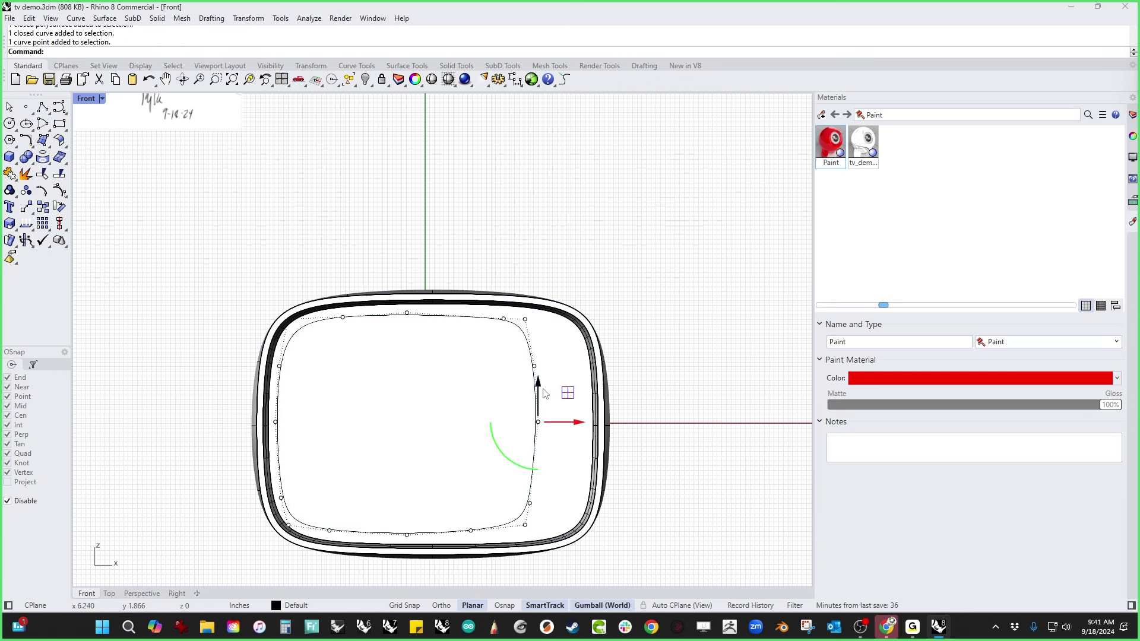
left_click_drag(538, 423, 538, 430)
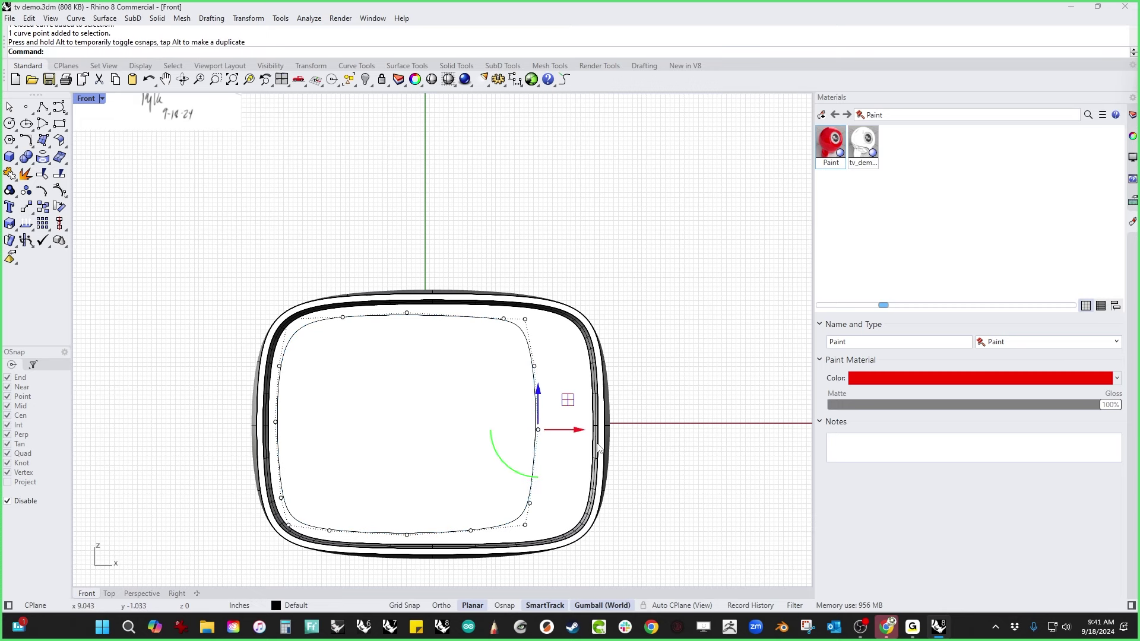
left_click(703, 449)
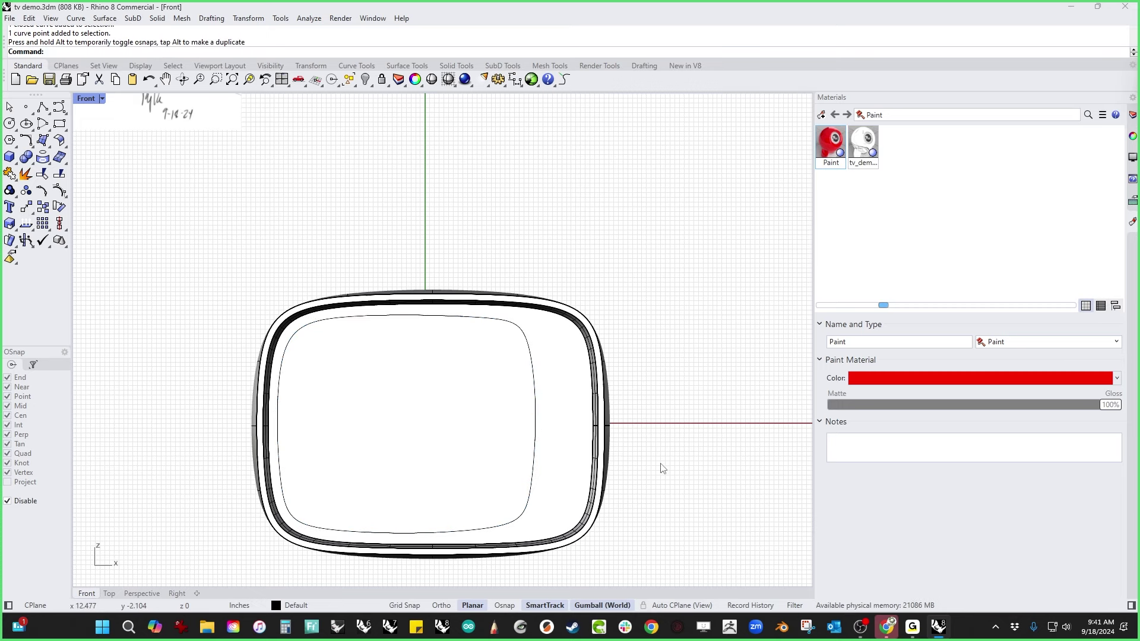
Step: In the perspective view, PushPull the face inside the screen outline about 1.3 in into the TV body
key("ctrl+F4")
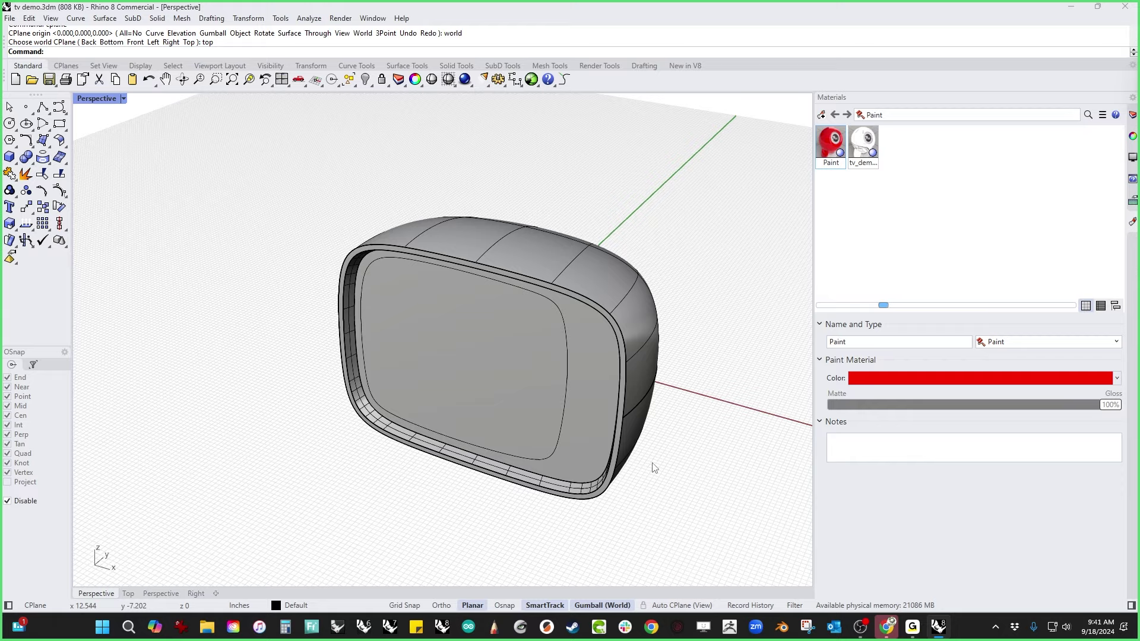
right_click_drag(654, 468, 315, 437)
type("pp")
key("Return")
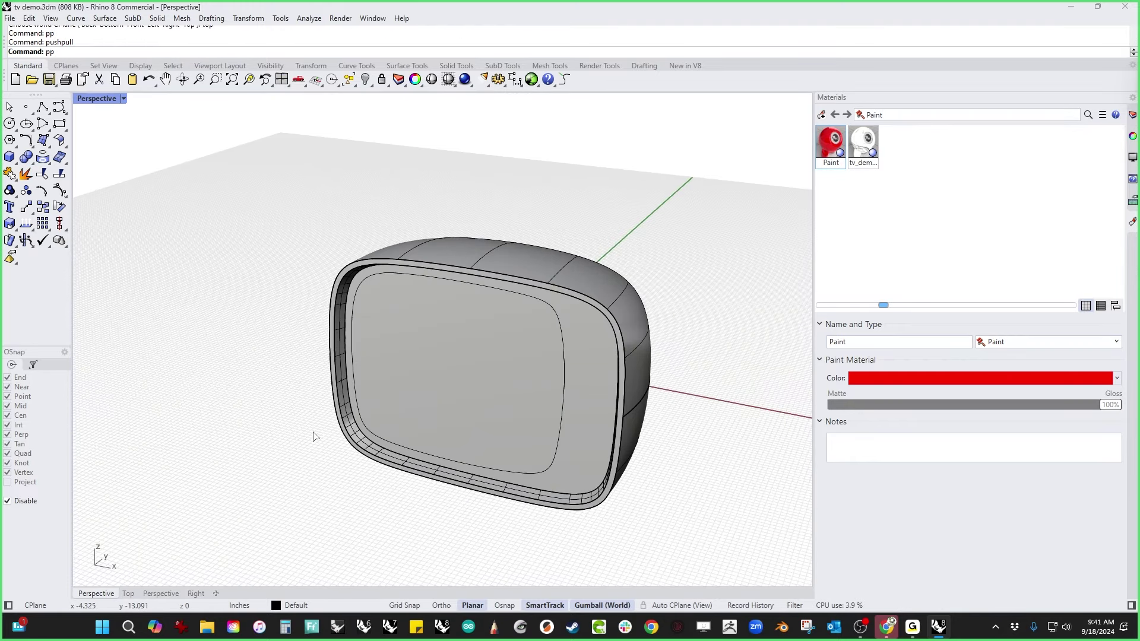
left_click(411, 417)
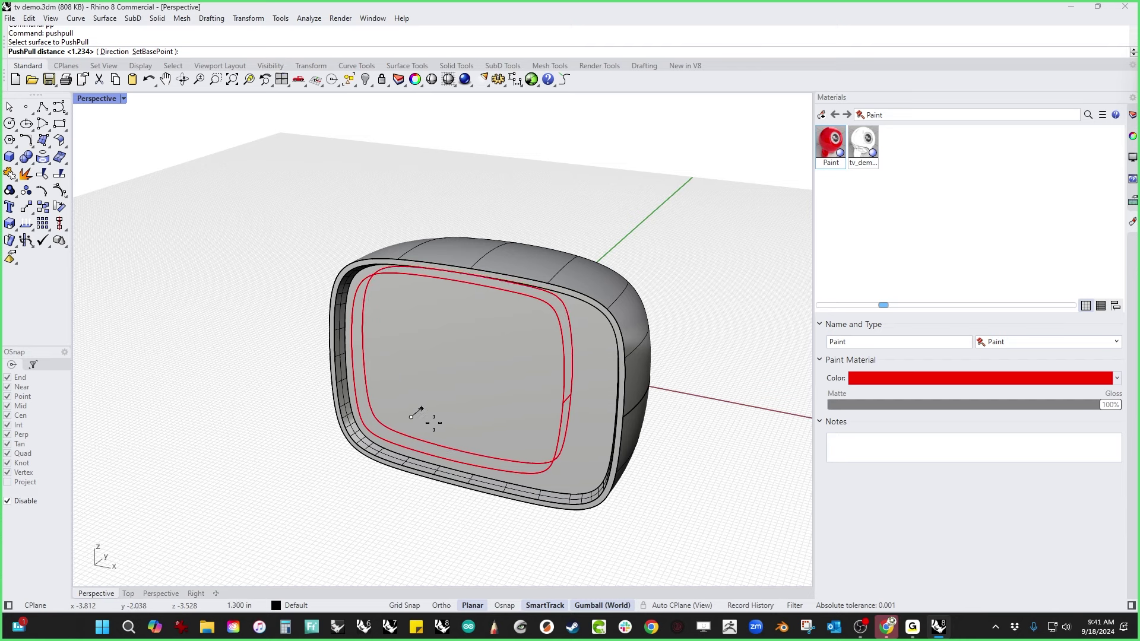
left_click(439, 430)
Step: Scale the recessed screen face down slightly to taper the recess walls and move it forward along its depth axis
left_click(439, 423)
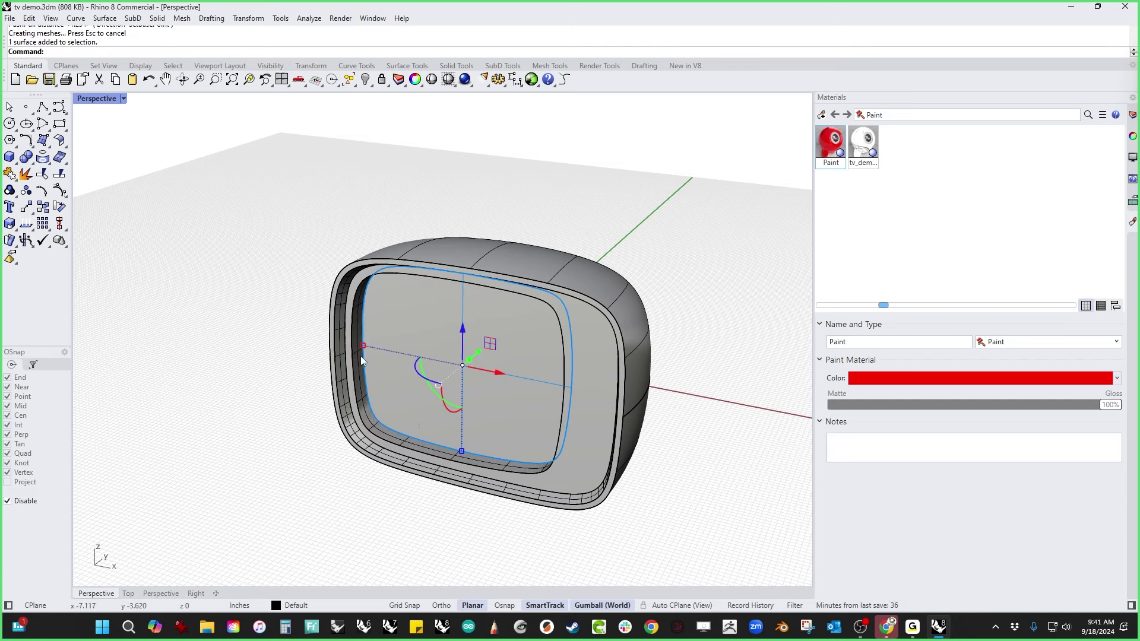
left_click_drag(362, 344, 366, 346, "shift")
right_click_drag(292, 407, 509, 364)
left_click_drag(498, 361, 465, 391)
left_click(219, 479)
Step: Examine the TV body and its recessed screen from several angles alongside the reference sketch
scroll(143, 437, "down", 6)
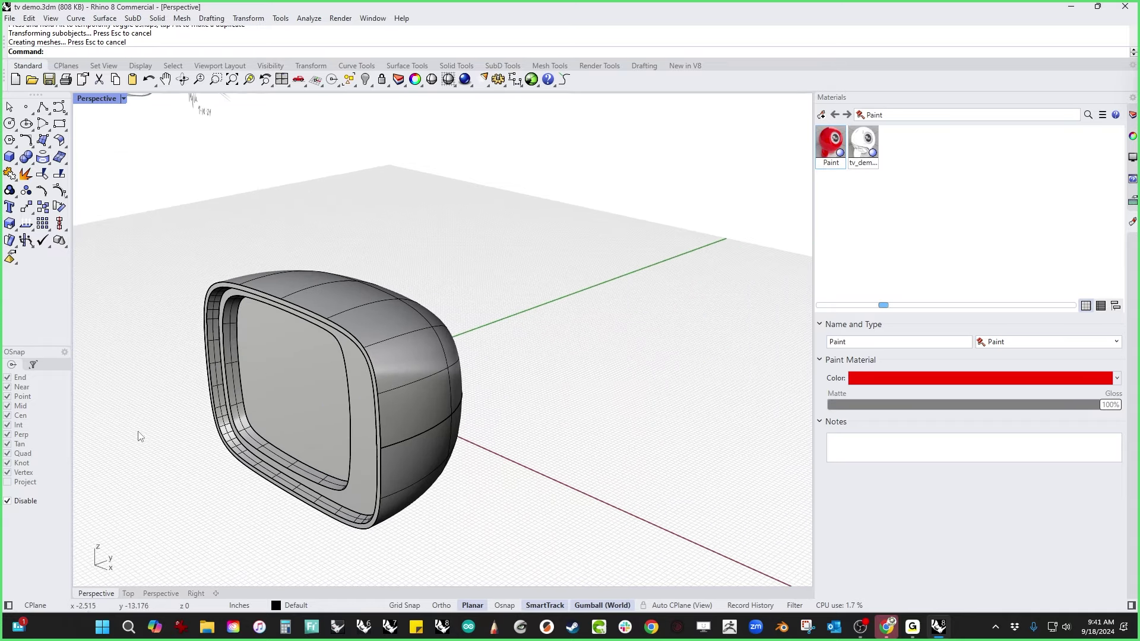
mouse_move(140, 436)
right_mouse_down()
mouse_move(423, 379)
mouse_move(427, 365)
mouse_move(424, 381)
mouse_move(480, 343)
right_mouse_up()
scroll(506, 386, "down", 6)
mouse_move(506, 386)
right_mouse_down()
mouse_move(479, 453)
mouse_move(461, 443)
mouse_move(475, 433)
right_mouse_up()
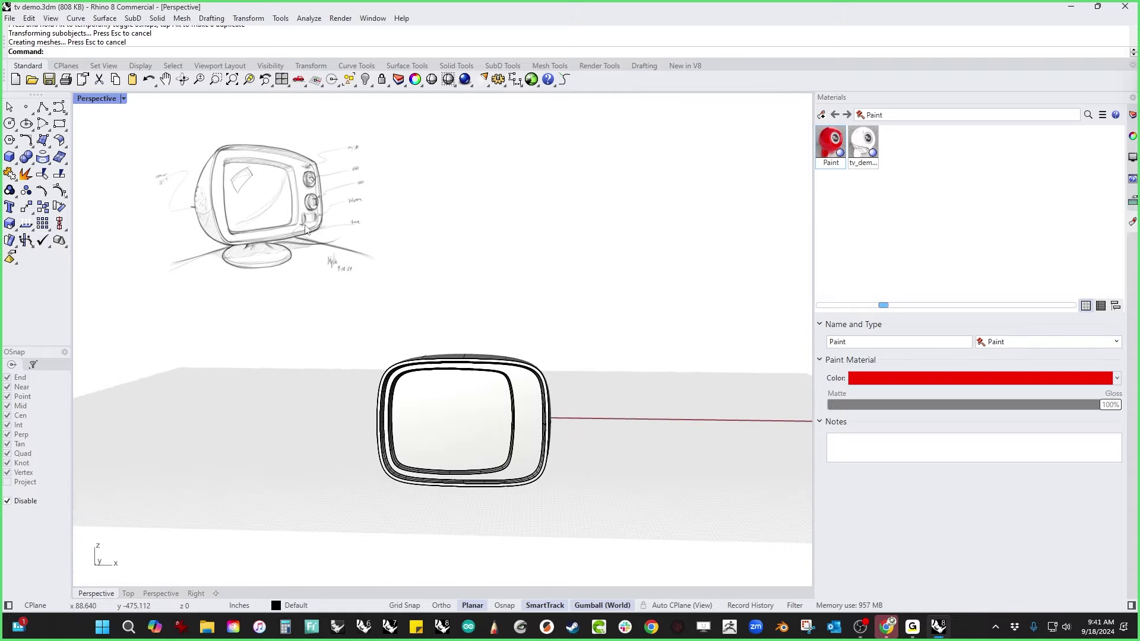
right_click_drag(523, 417, 521, 455)
scroll(421, 480, "up", 5)
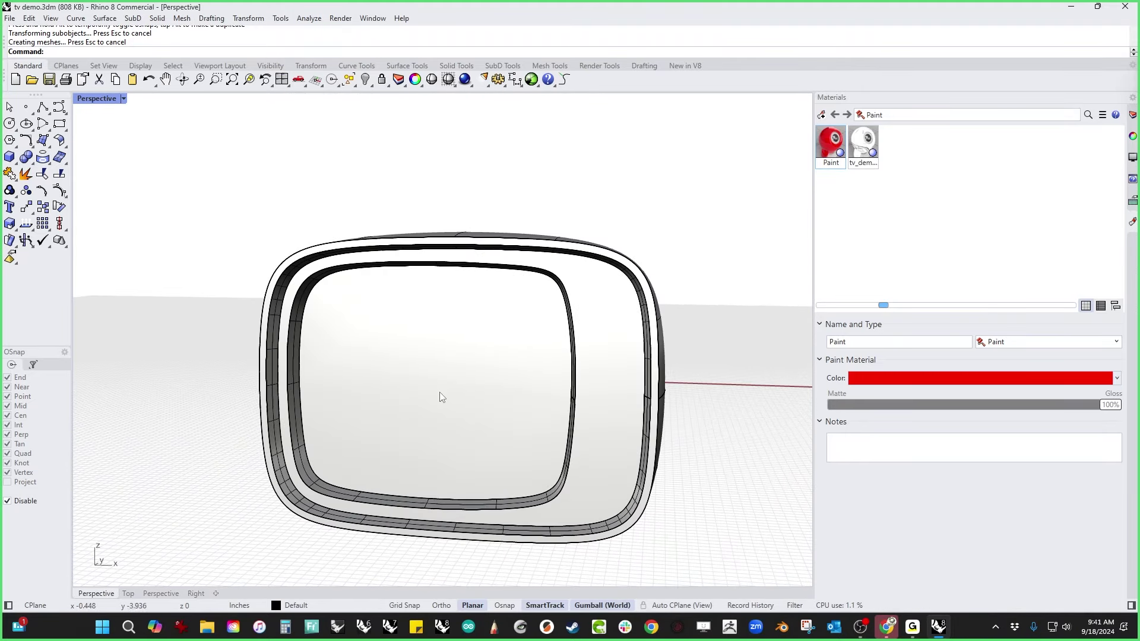
scroll(529, 388, "down", 3)
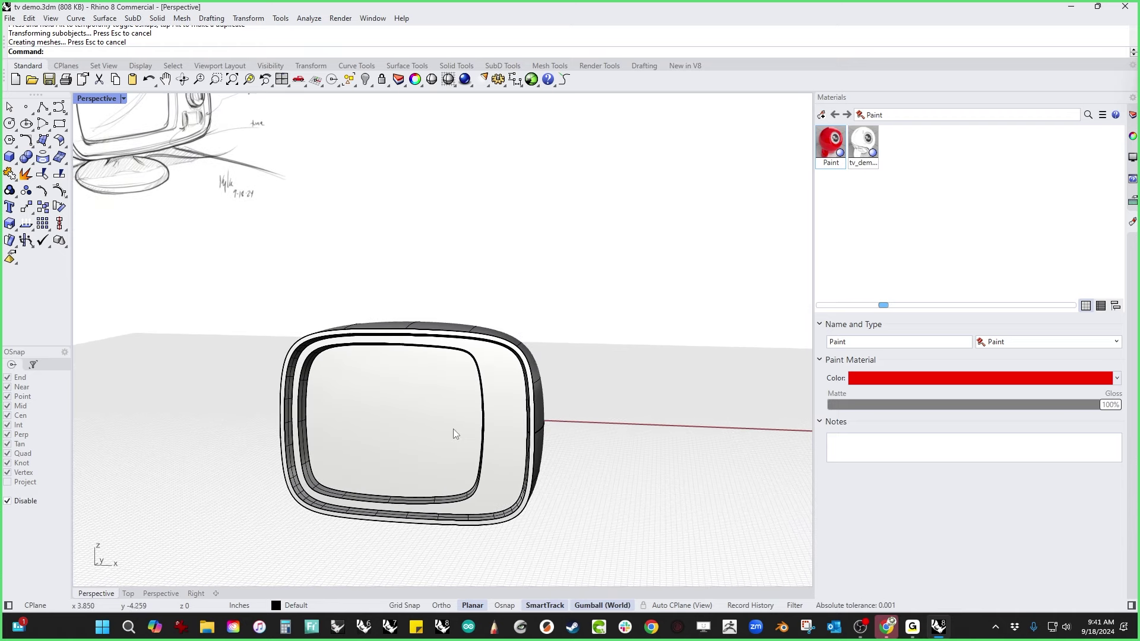
scroll(457, 425, "down", 2)
right_click_drag(486, 409, 465, 427)
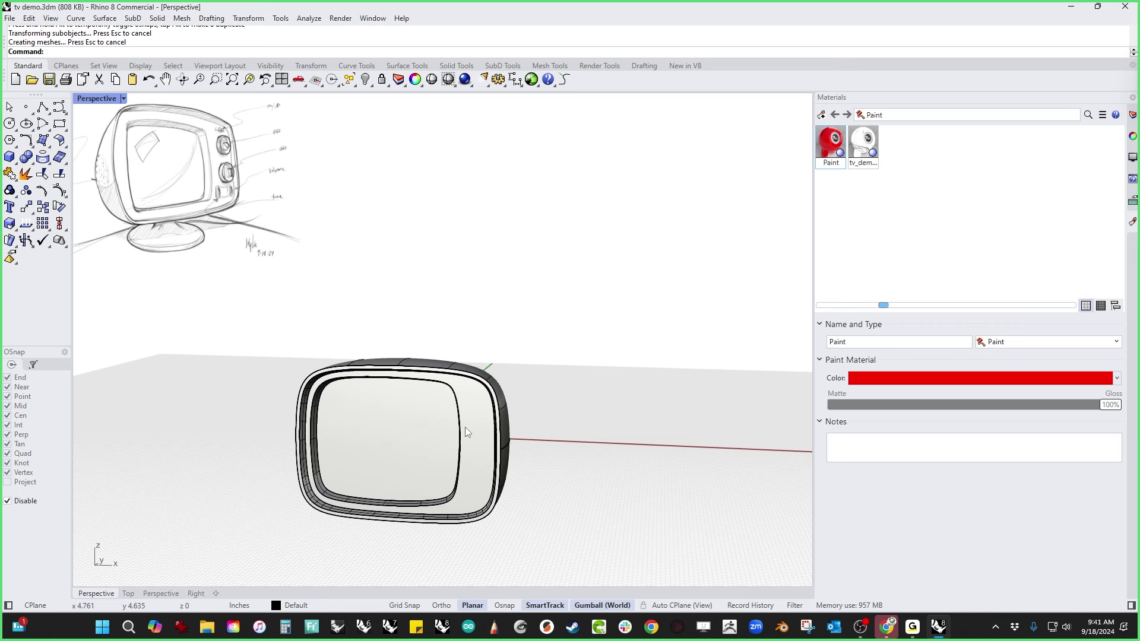
Step: Create a short solid cylinder for the upper knob, placing its base in the front view and its depth in the top view
key("ctrl+F2")
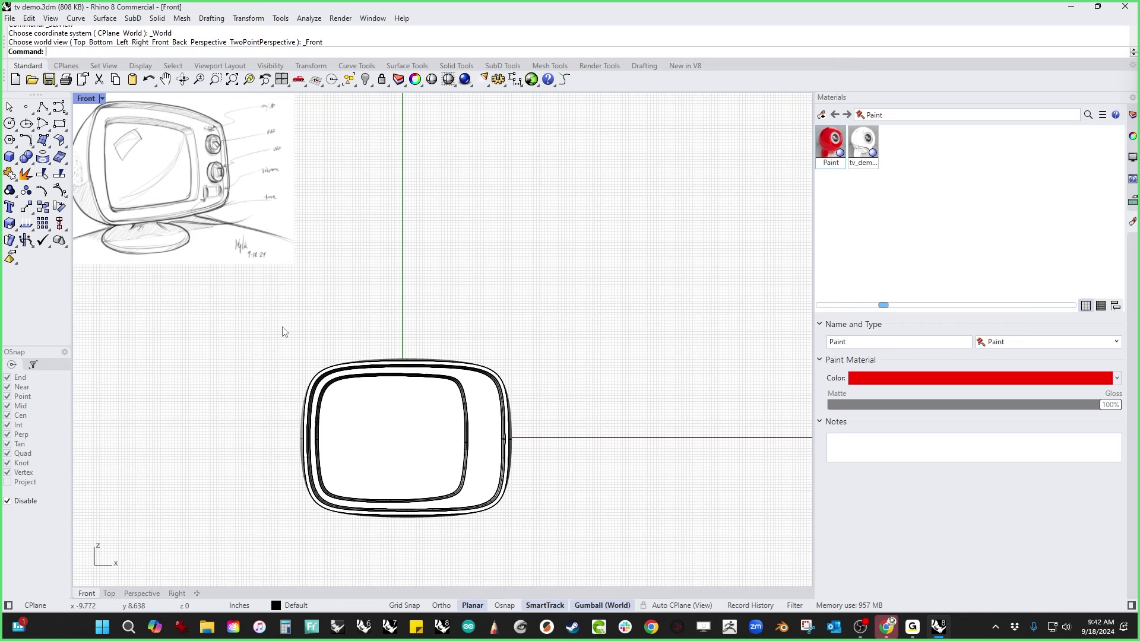
left_click(14, 161)
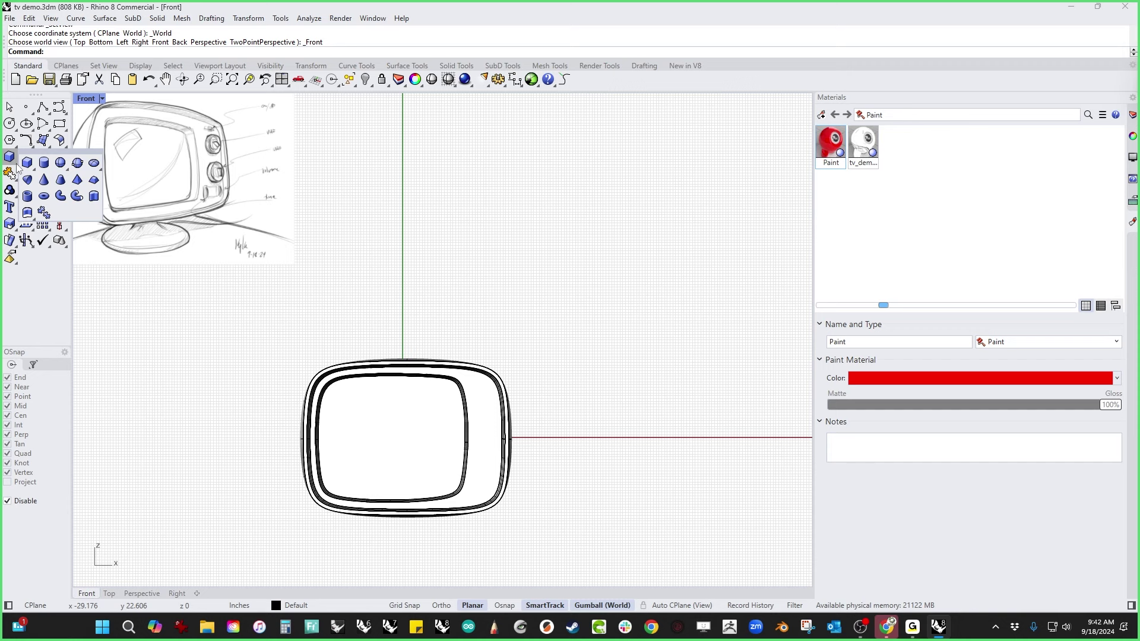
left_click(27, 196)
scroll(489, 400, "up", 4)
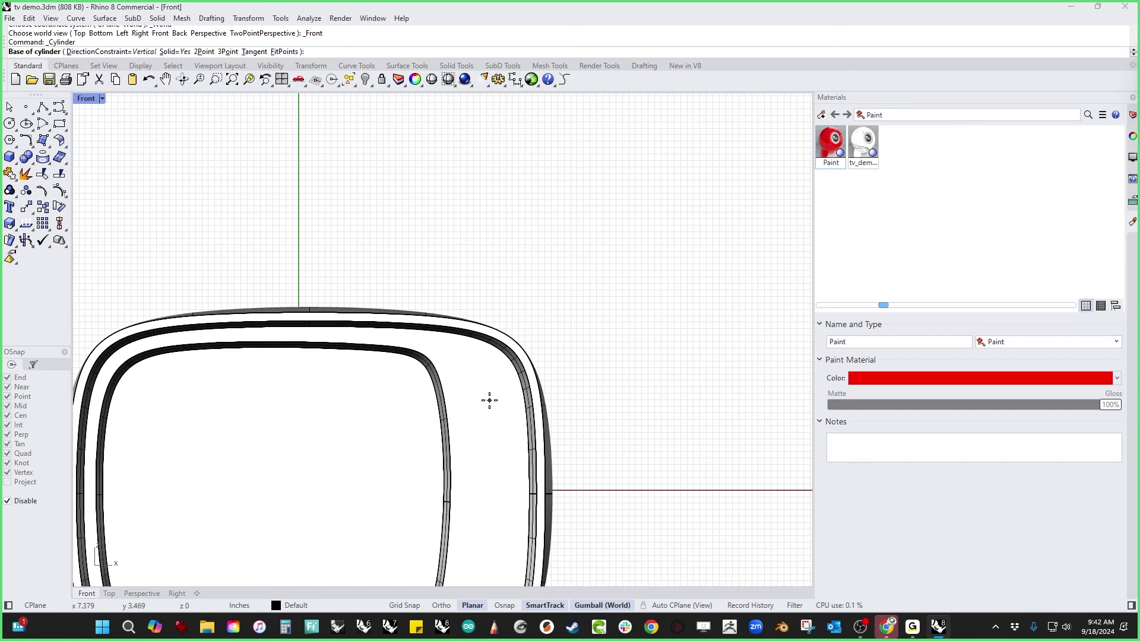
left_click(445, 403)
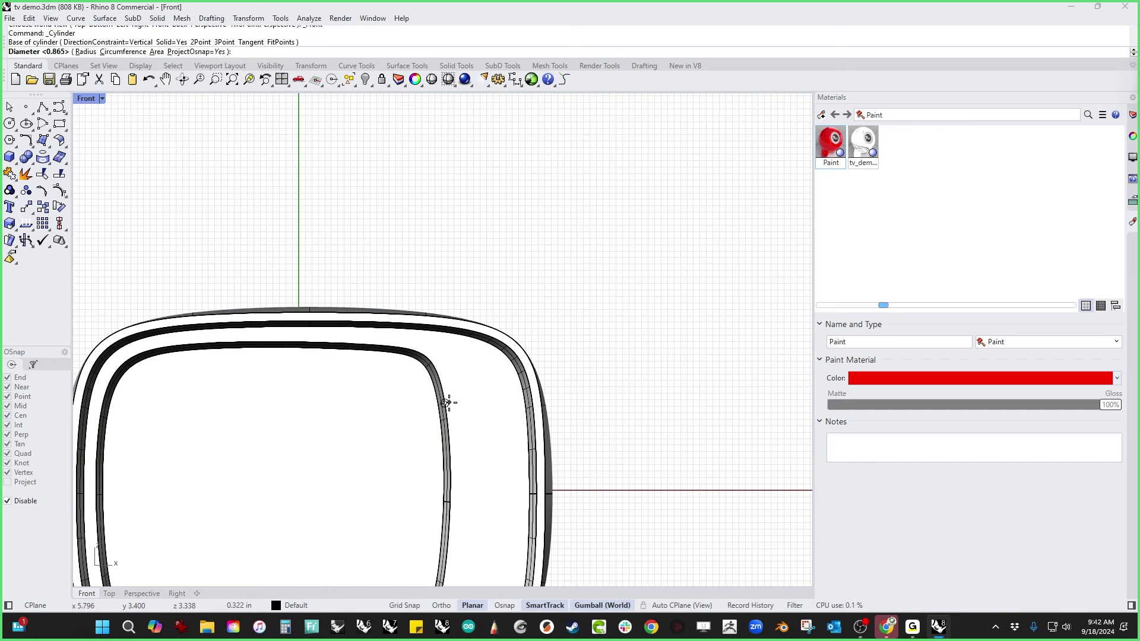
left_click(478, 407)
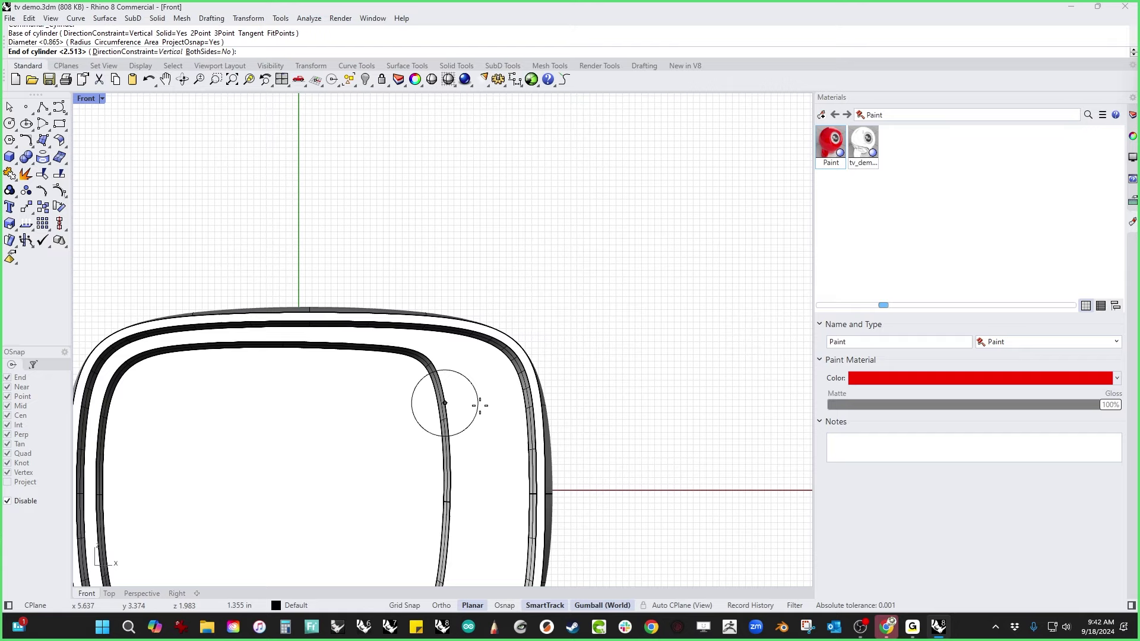
key("ctrl+F1")
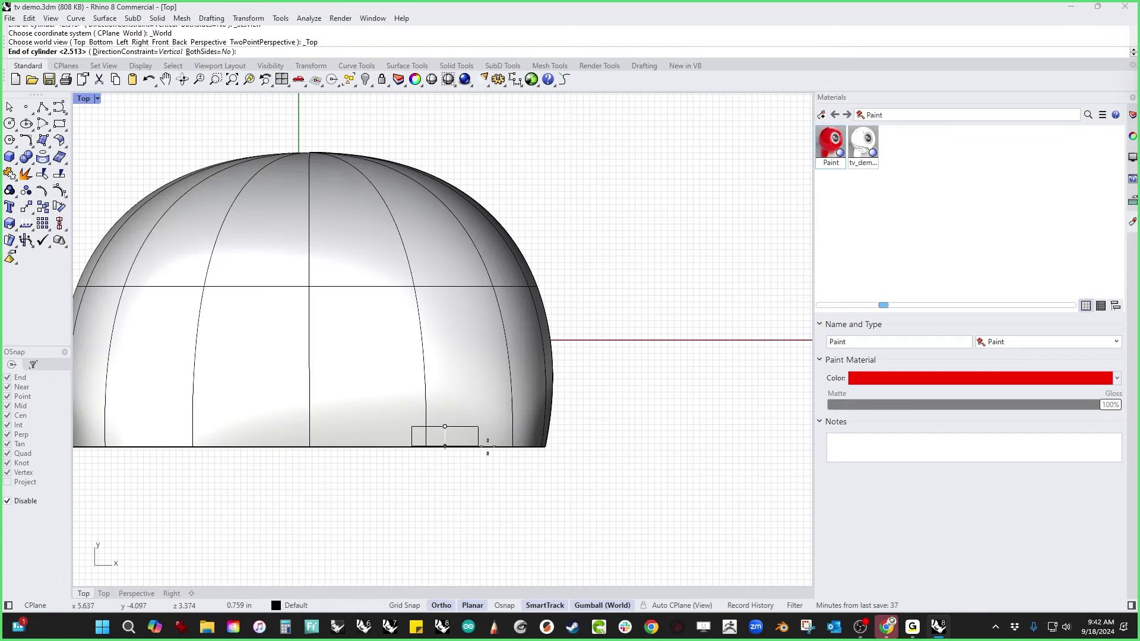
left_click(498, 459)
key("ctrl+F3")
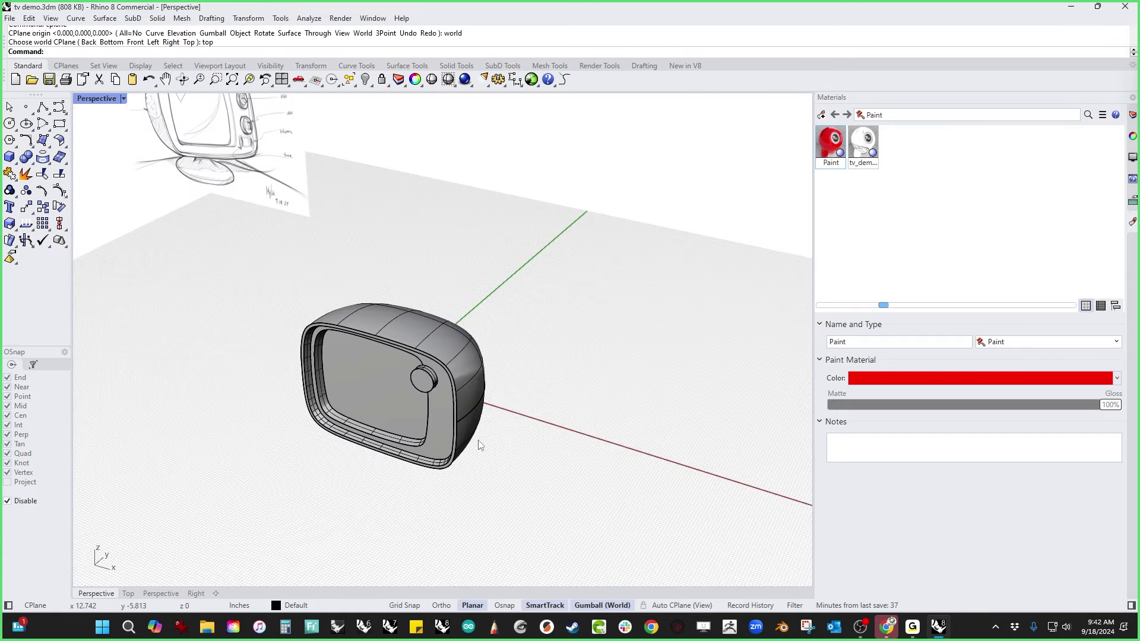
Step: Move the knob cylinder right onto the panel beside the screen and scale it down slightly in proportion
scroll(420, 377, "up", 7)
right_click_drag(420, 376, 460, 369)
left_click(460, 369)
left_click_drag(500, 359, 503, 359)
scroll(513, 389, "up", 2)
scroll(514, 389, "down", 4)
right_click_drag(511, 402, 516, 394)
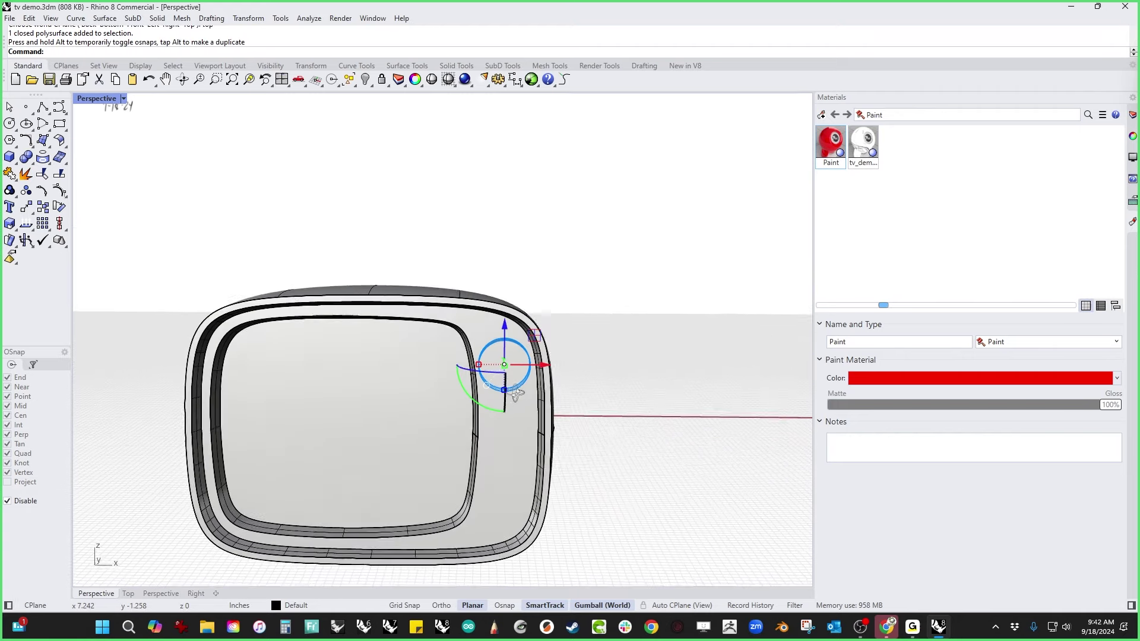
scroll(526, 425, "down", 3)
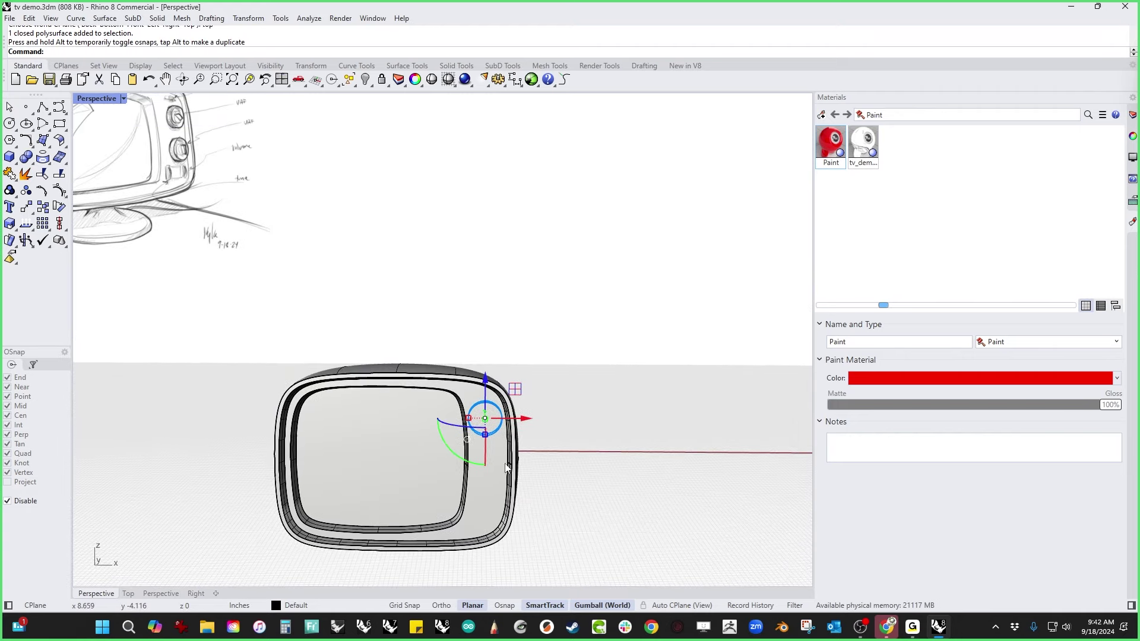
scroll(506, 468, "up", 5)
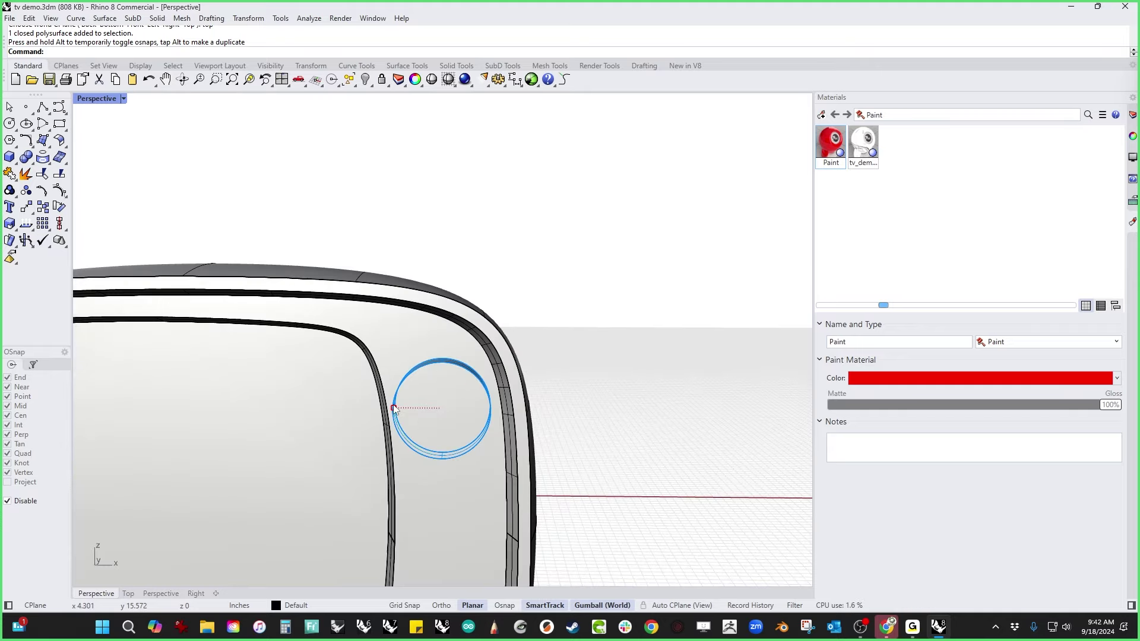
left_click_drag(394, 406, 399, 407, "shift")
left_click(599, 423)
Step: Inset the knob's front face by about 0.16 in using the ThroughPoint option, leaving a narrow outer rim
right_click_drag(603, 433, 545, 453)
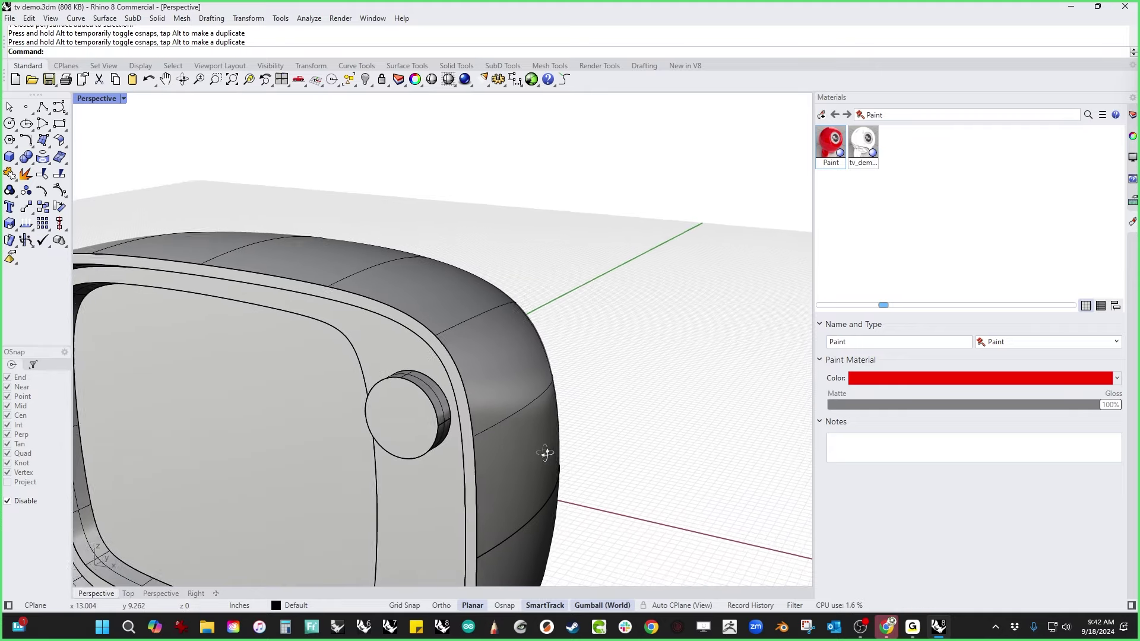
scroll(389, 431, "up", 5)
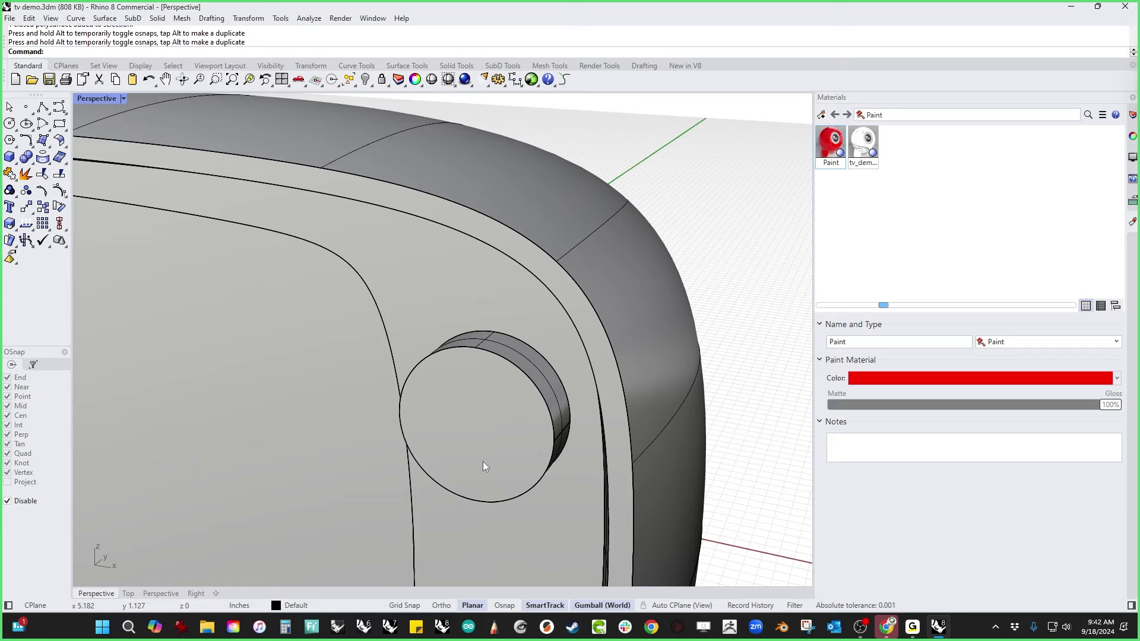
type("in")
key("Return")
left_click(483, 462)
right_click(486, 458)
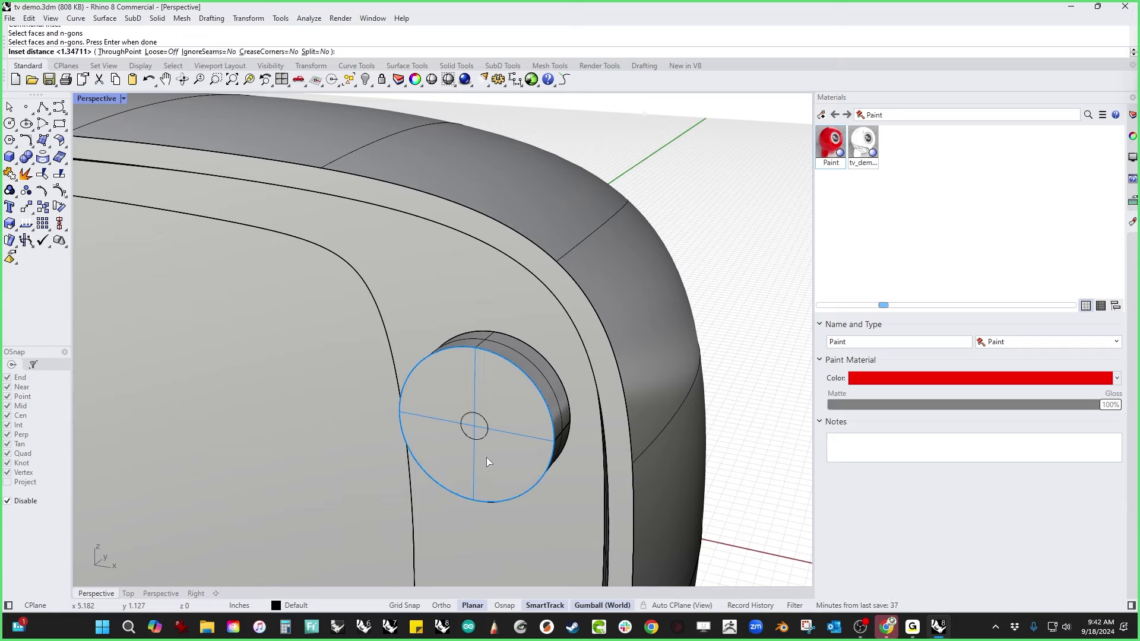
type("t")
key("Return")
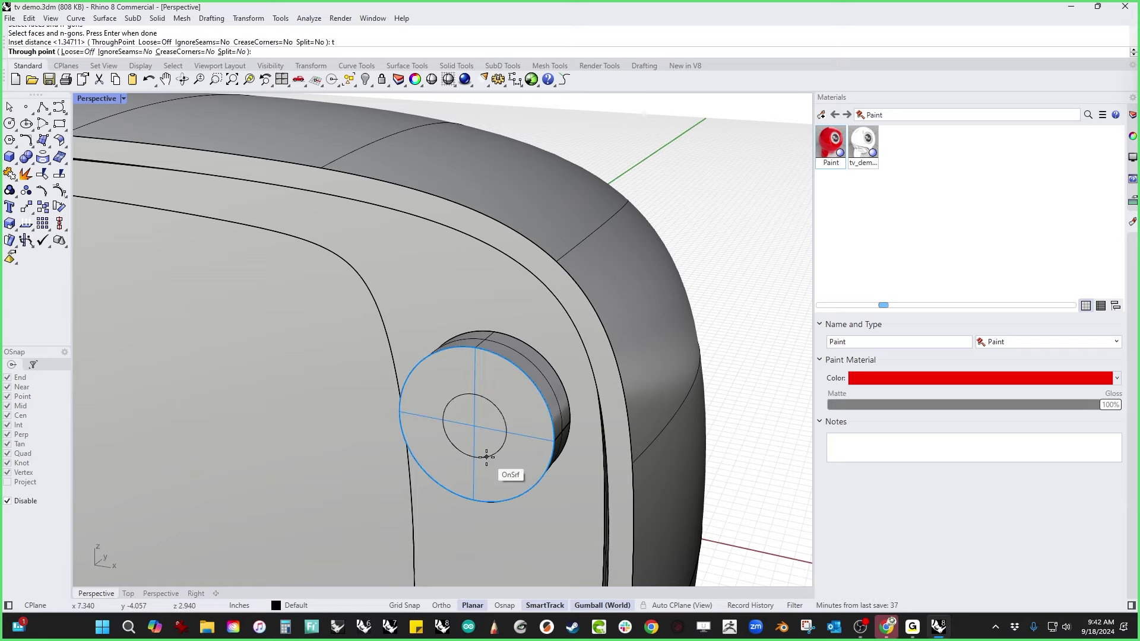
left_click(444, 364)
Step: PushPull the knob's inset circular face about 0.51 in inward to form a recess
type("pp")
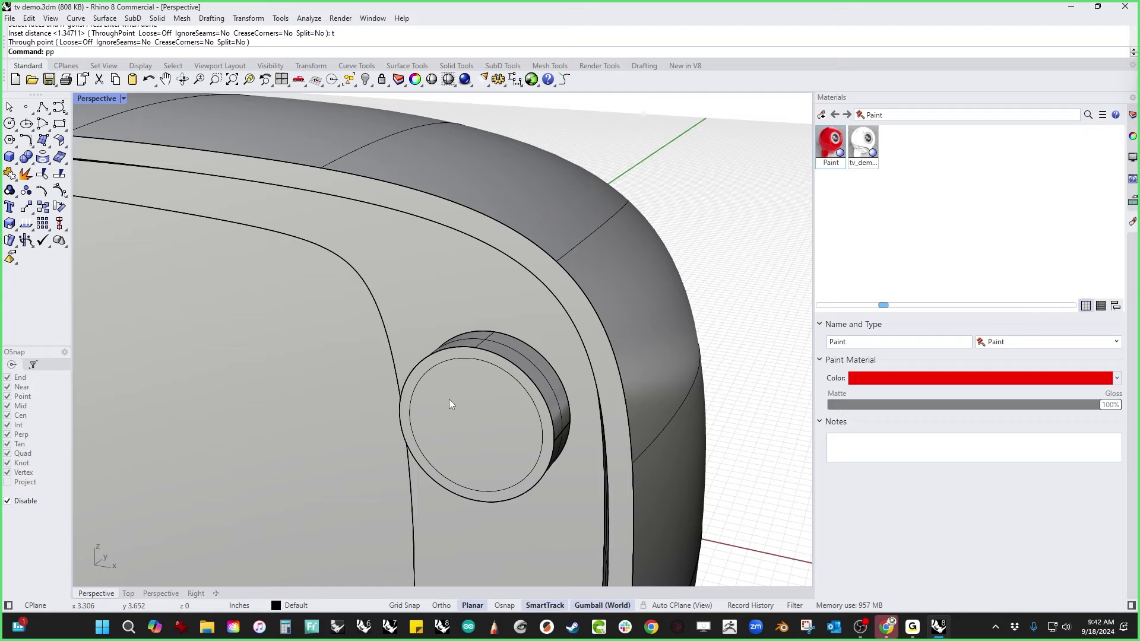
key("Return")
left_click(449, 400)
left_click(467, 393)
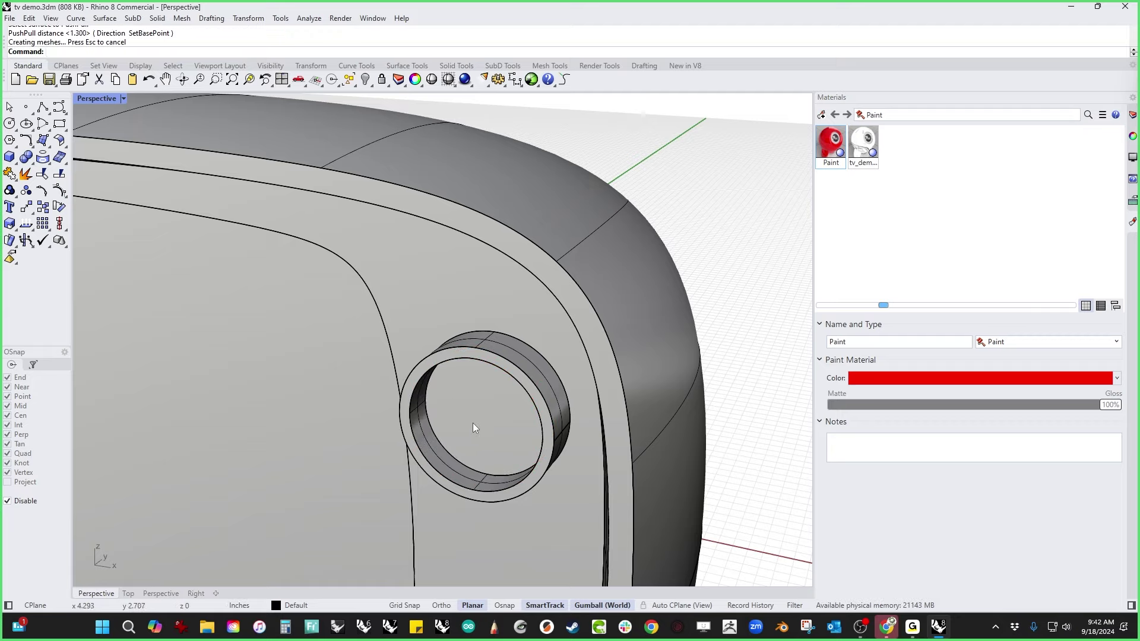
Step: Inset the recessed floor of the knob using the ThroughPoint option to outline a smaller central circle
type("in")
key("Return")
left_click(473, 422)
key("Return")
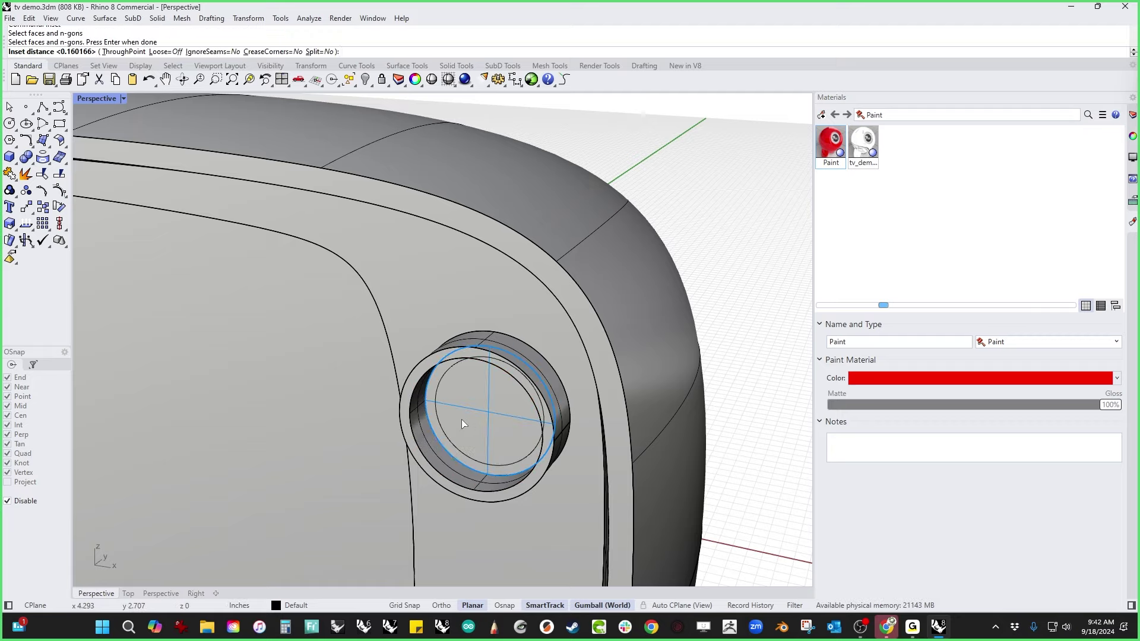
type("t")
key("Return")
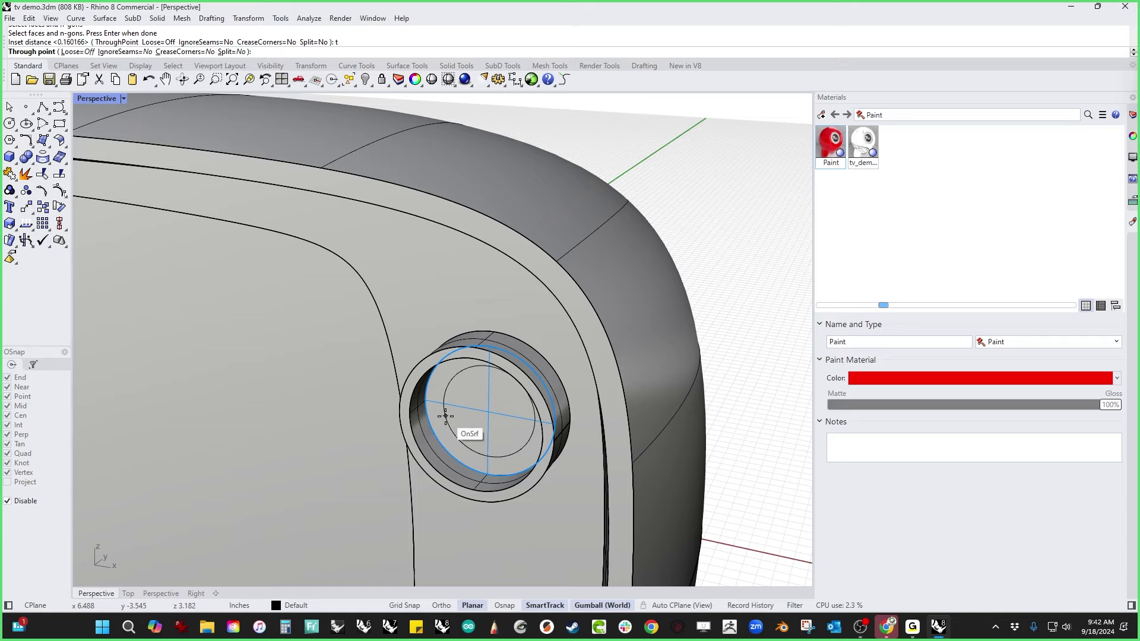
left_click(447, 417)
Step: PushPull the central circle outward to form a raised inner dial within the knob's rim
type("pp")
key("Return")
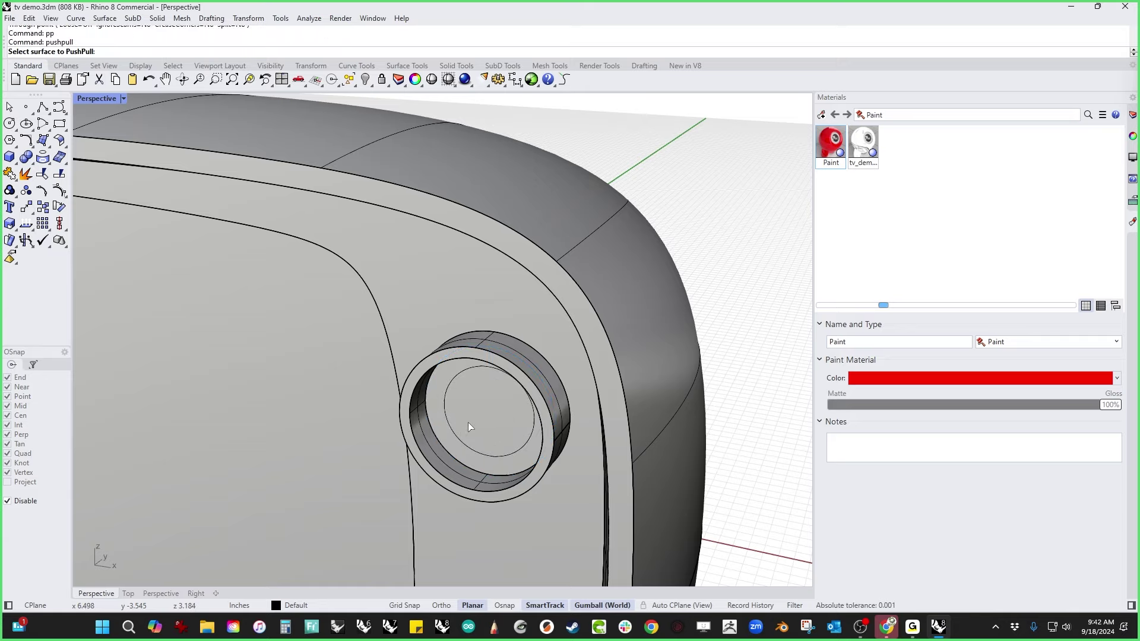
left_click(469, 423)
key("Return")
left_click(447, 442)
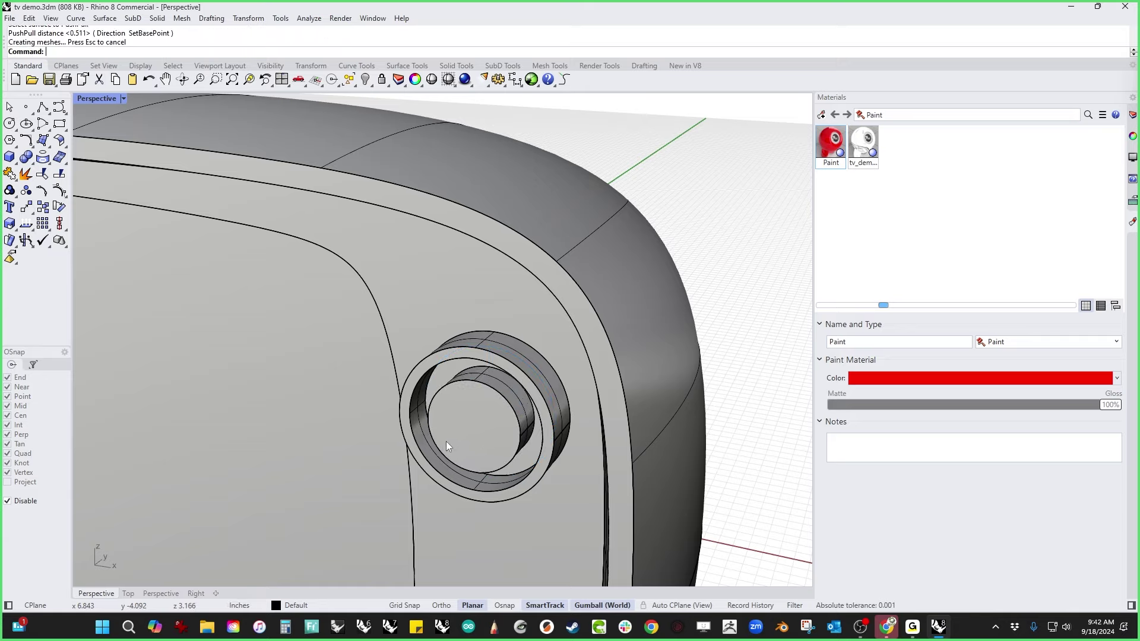
right_click_drag(446, 442, 518, 443)
right_click_drag(517, 443, 492, 428)
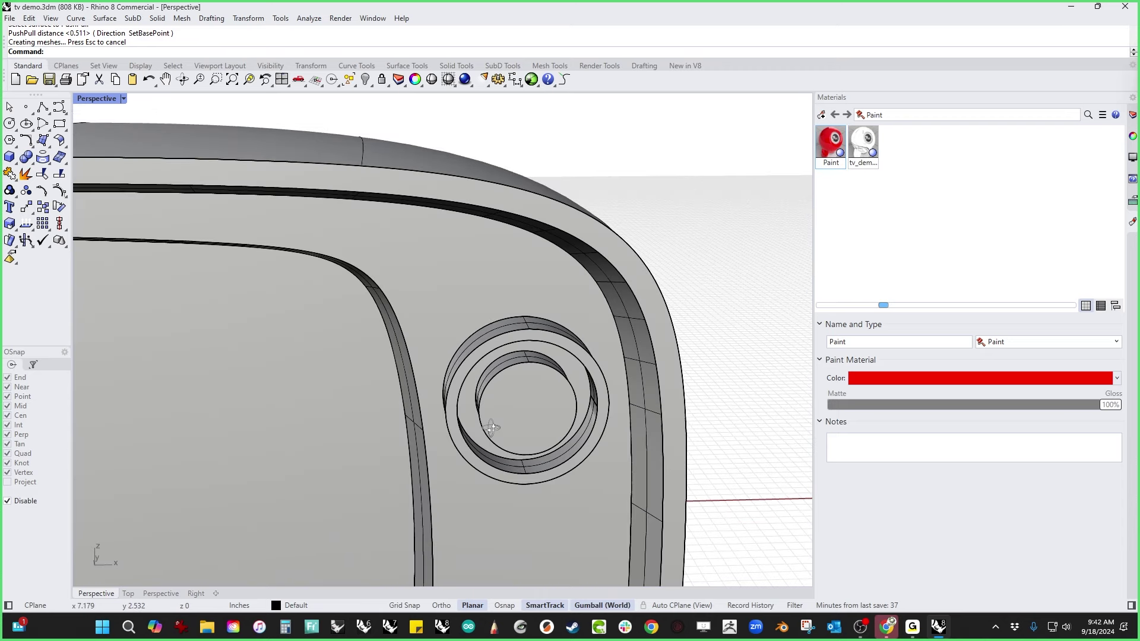
Step: Draw a narrow vertical centre-based rectangle across the knob's inner dial in the front view, centred on the dial and spanning its height
left_click(63, 127)
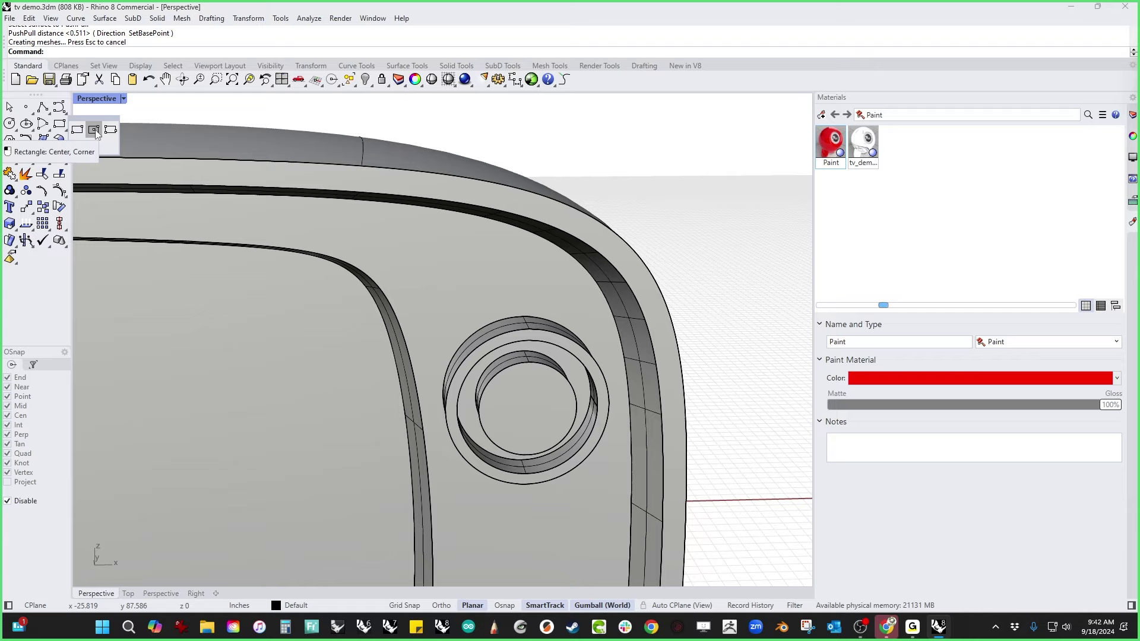
left_click(95, 130)
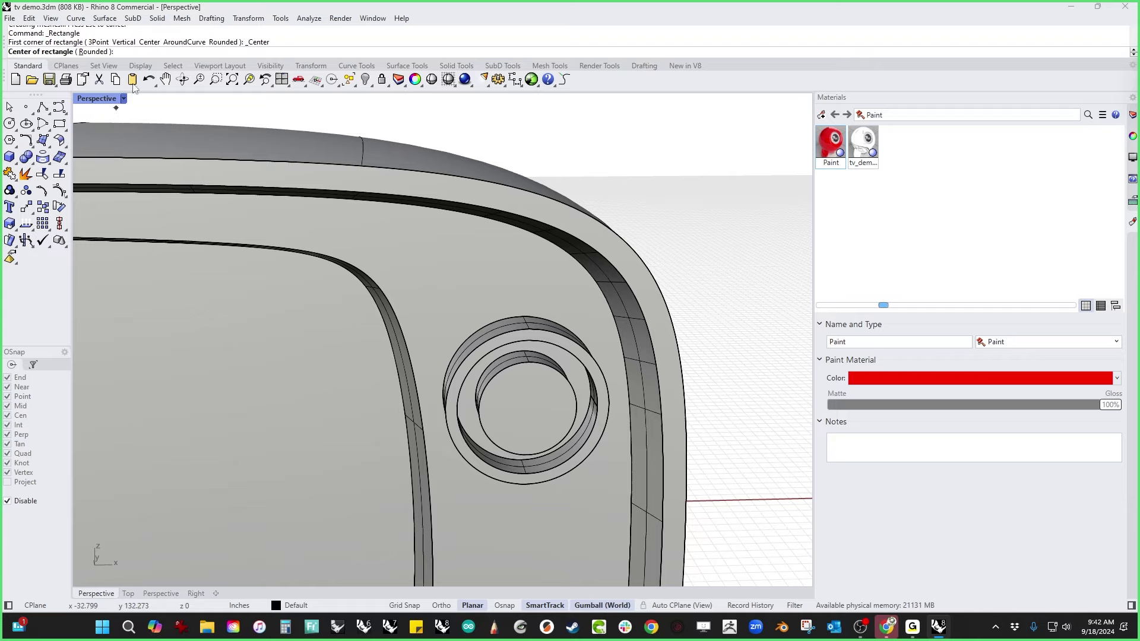
left_click(526, 409)
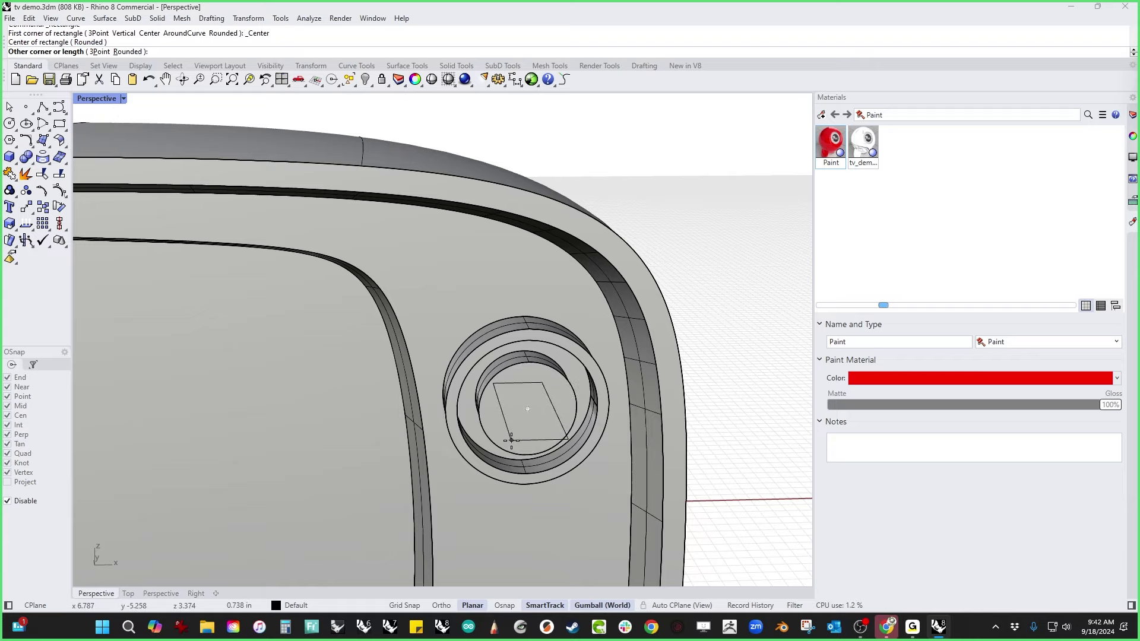
key("ctrl+F2")
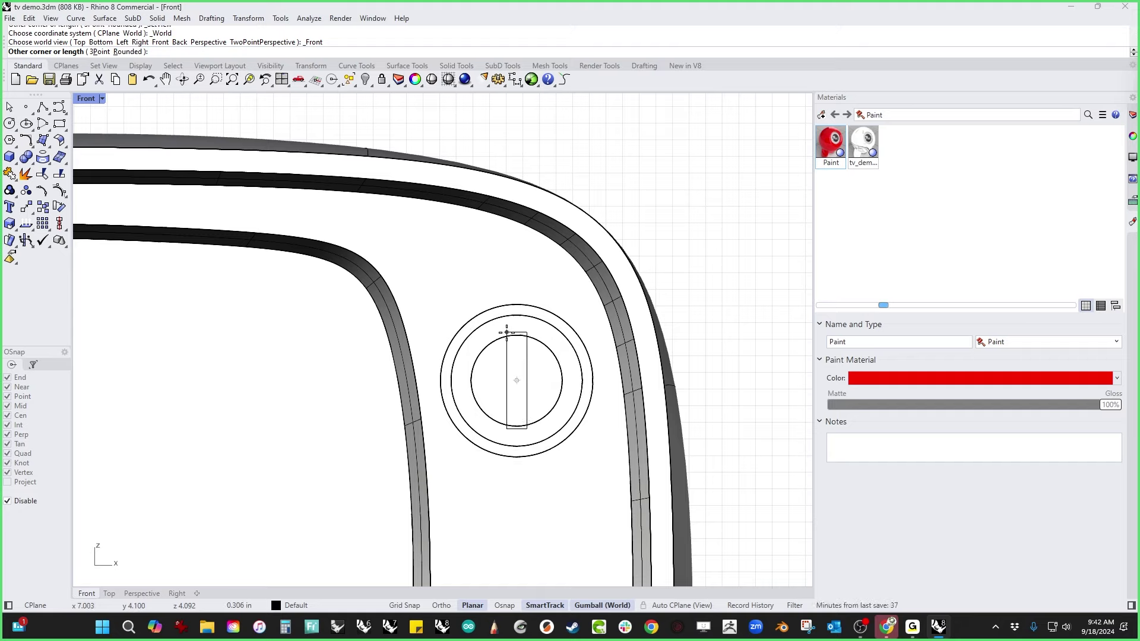
left_click(508, 333)
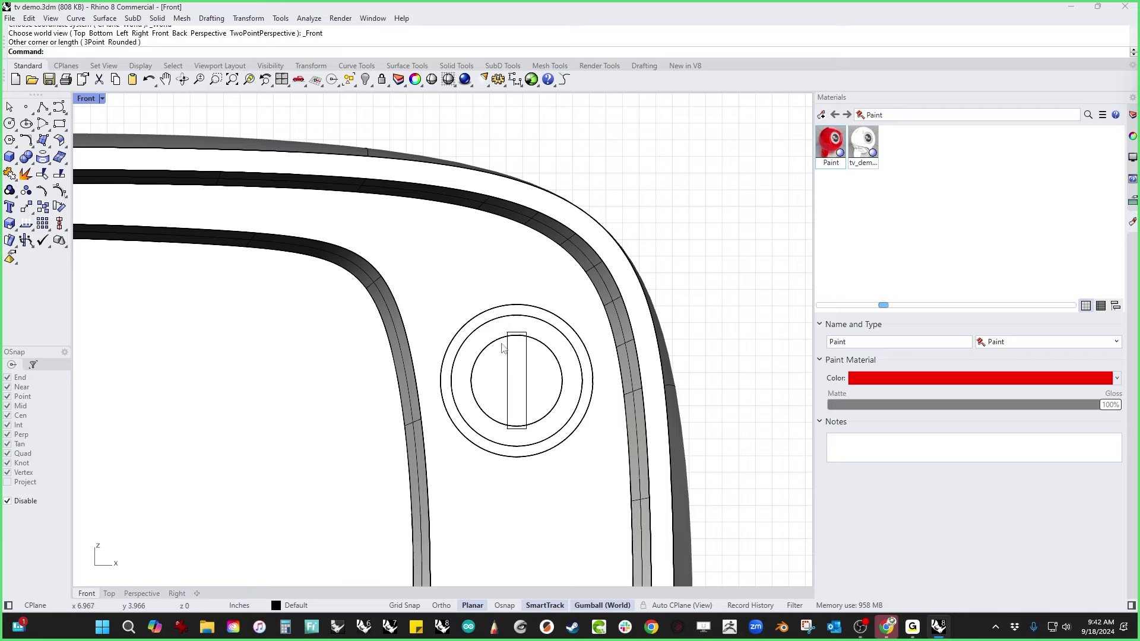
key("ctrl+F4")
scroll(465, 456, "up", 8)
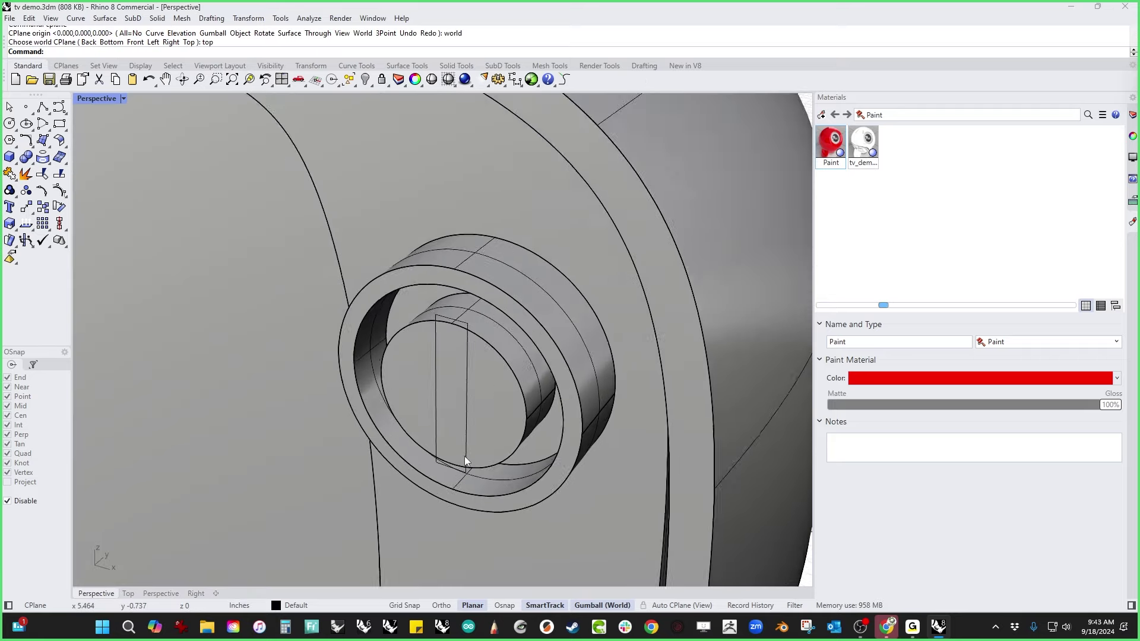
right_click_drag(465, 456, 473, 444)
type("p")
key("Return")
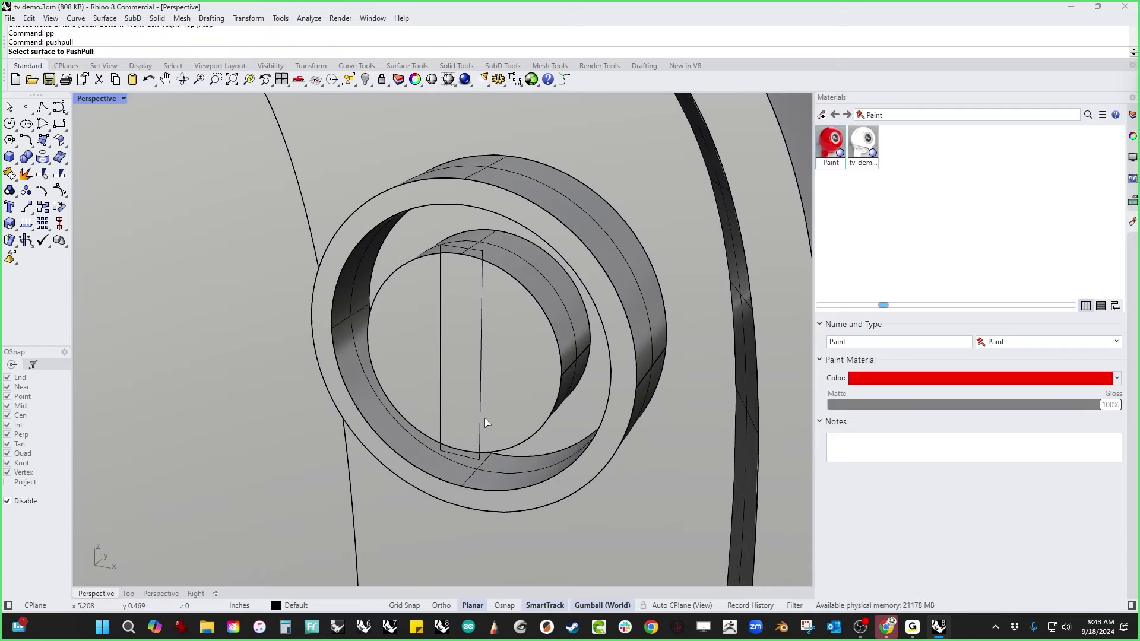
left_click(453, 436)
key("Return")
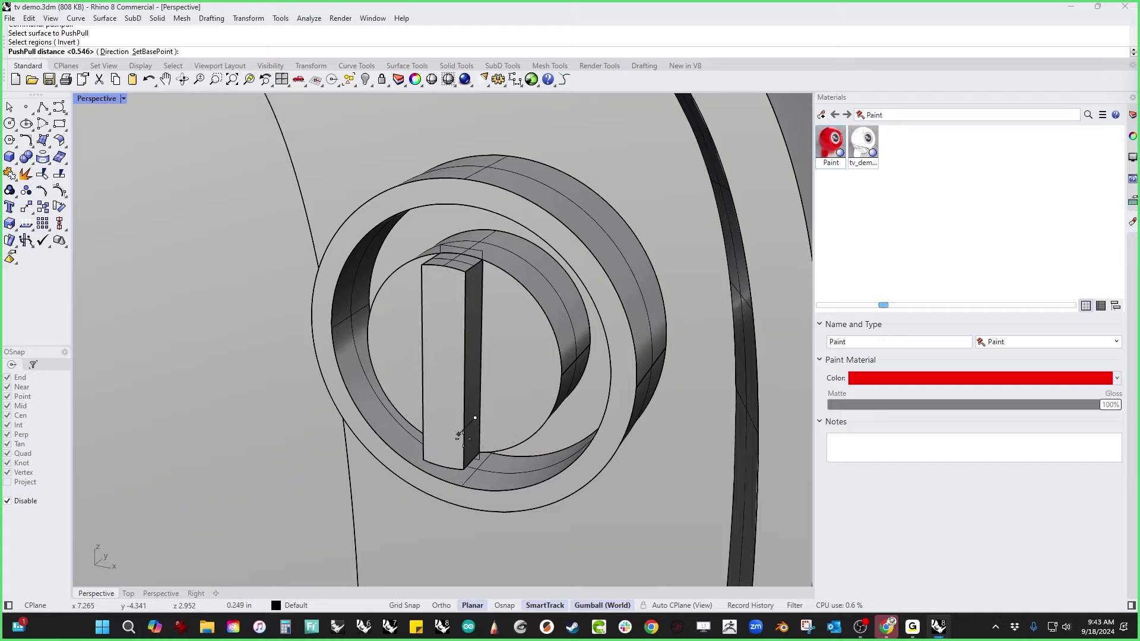
key("Escape")
scroll(463, 440, "down", 5)
right_click_drag(464, 440, 523, 365)
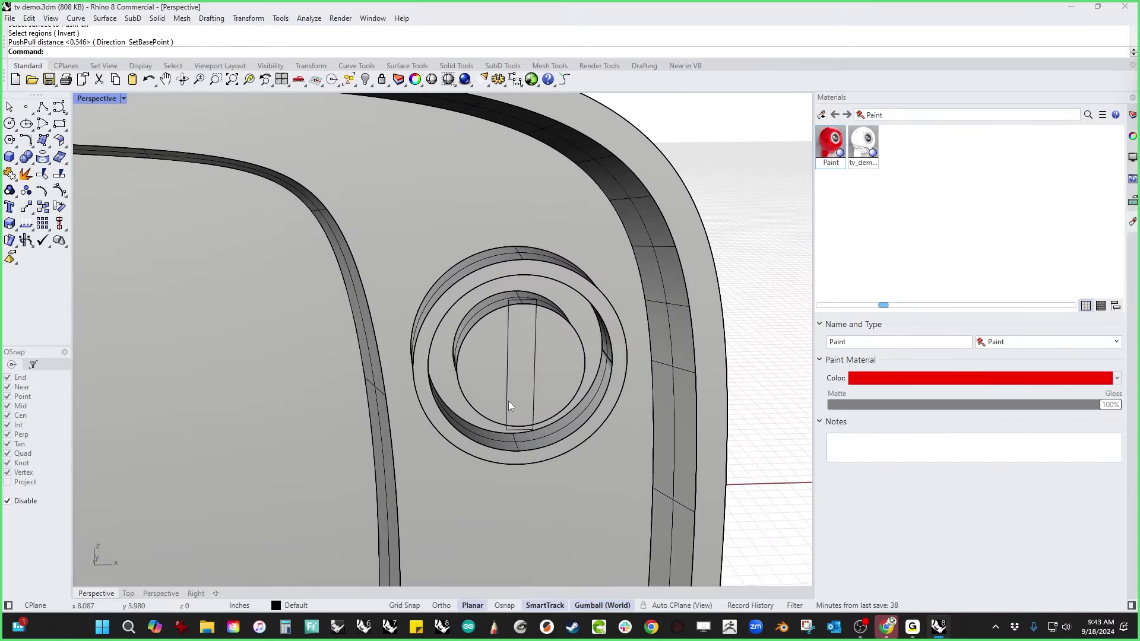
Step: PushPull the rectangular strip across the dial about 0.46 in outward to form a raised grip bar
right_click_drag(532, 407, 489, 415)
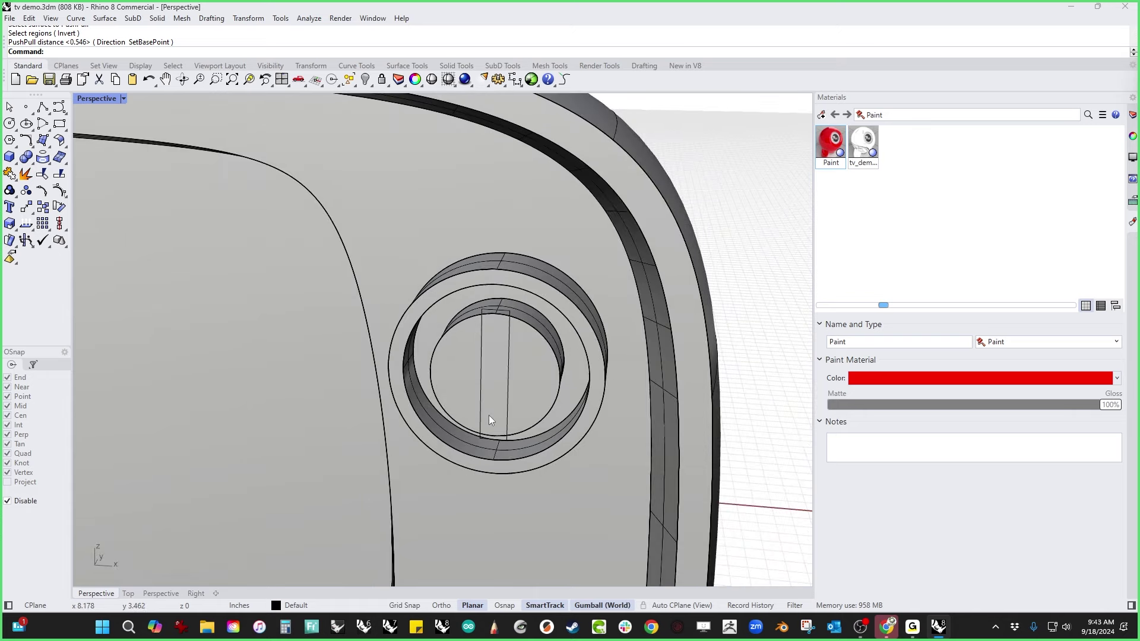
type("pp")
key("Return")
left_click(493, 411)
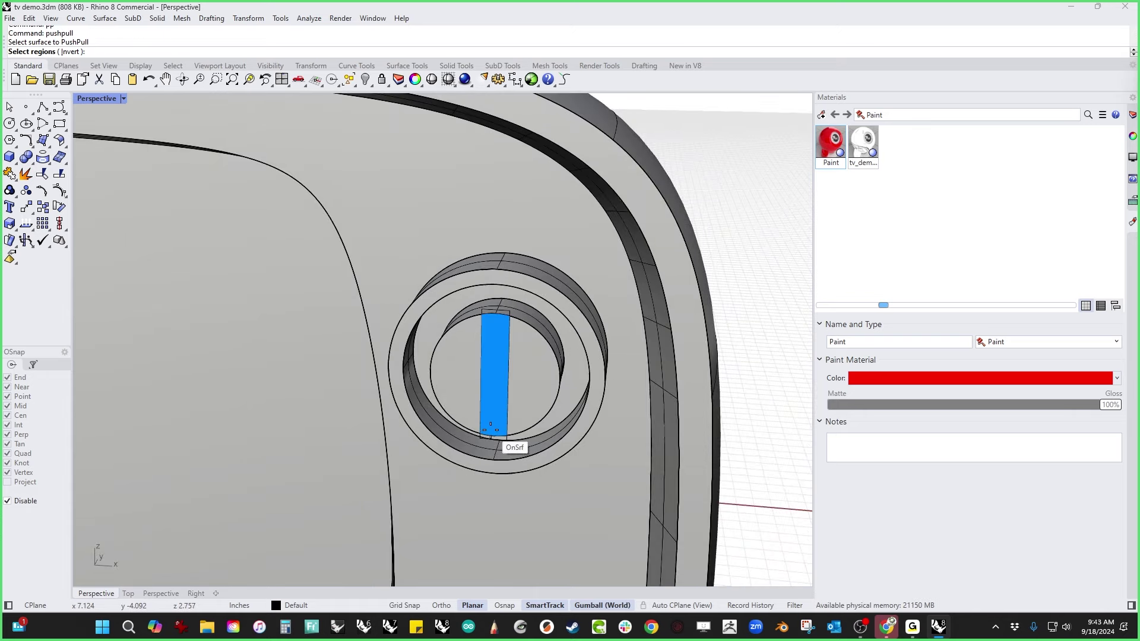
key("Return")
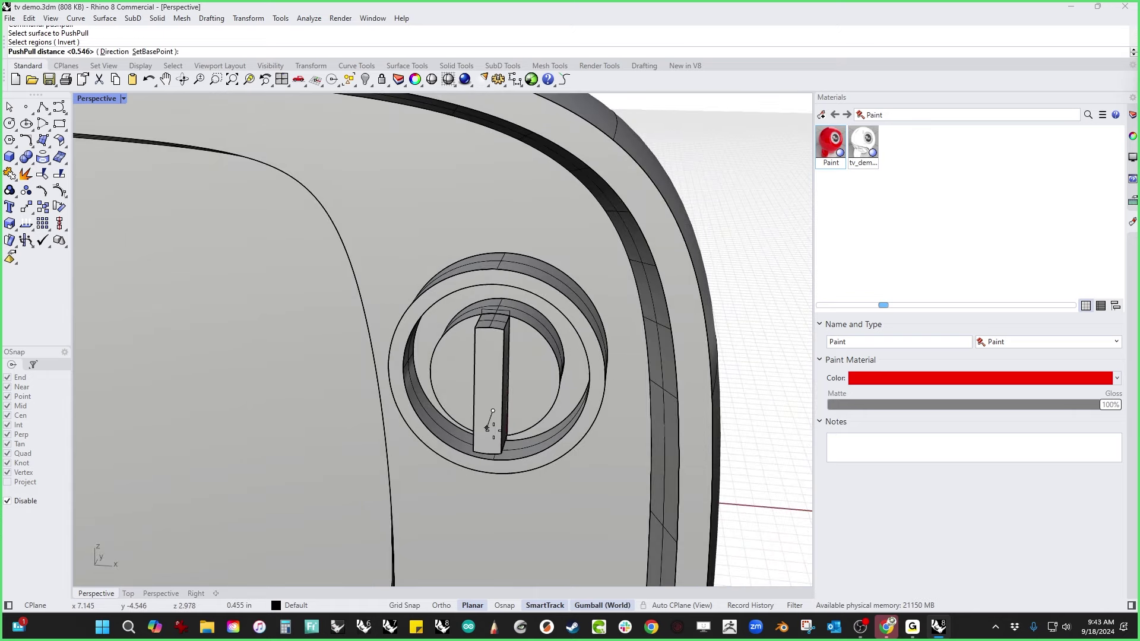
left_click(493, 431)
right_click_drag(493, 431, 441, 441)
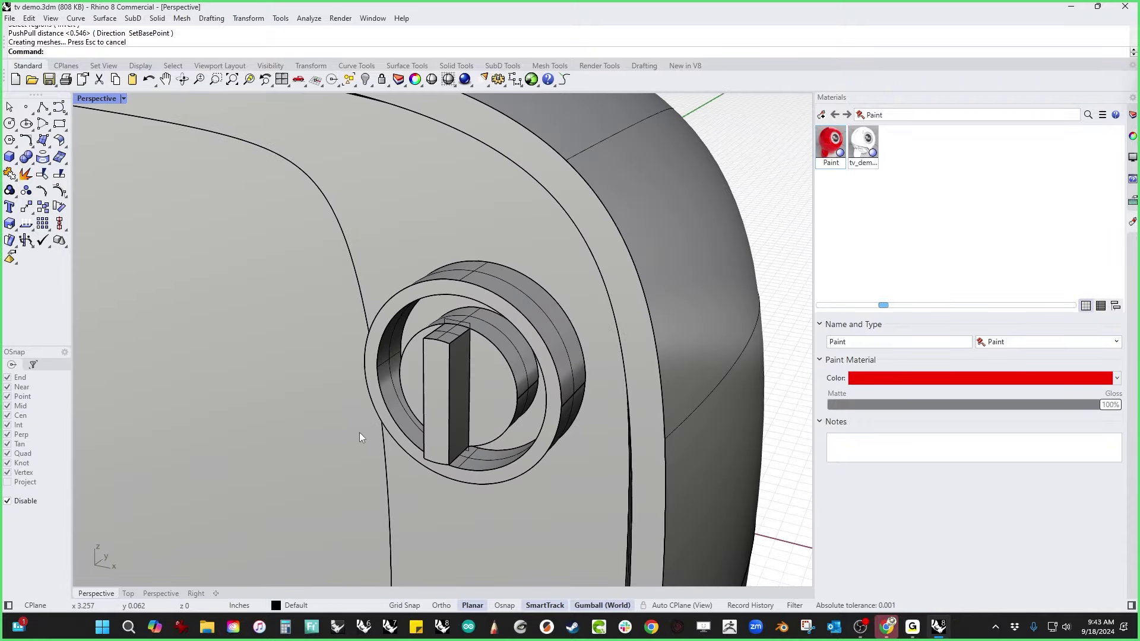
Step: Inset the grip bar's front face by about 0.03 in using the ThroughPoint option, leaving a thin border
type("inset")
key("Return")
left_click(440, 400)
key("Return")
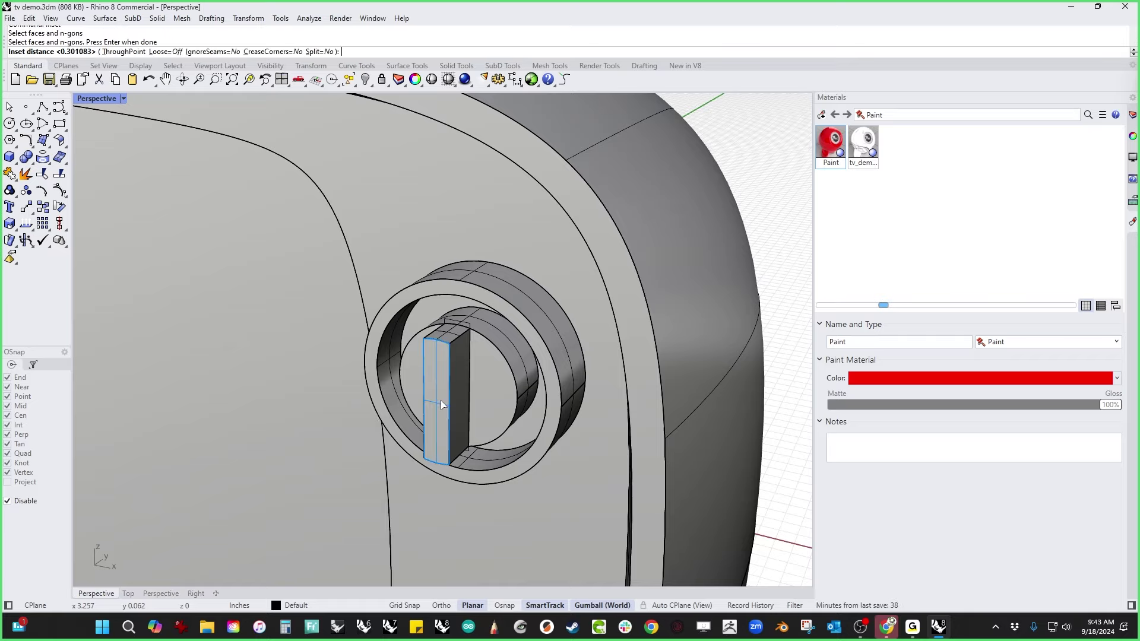
left_click(123, 52)
scroll(429, 333, "up", 5)
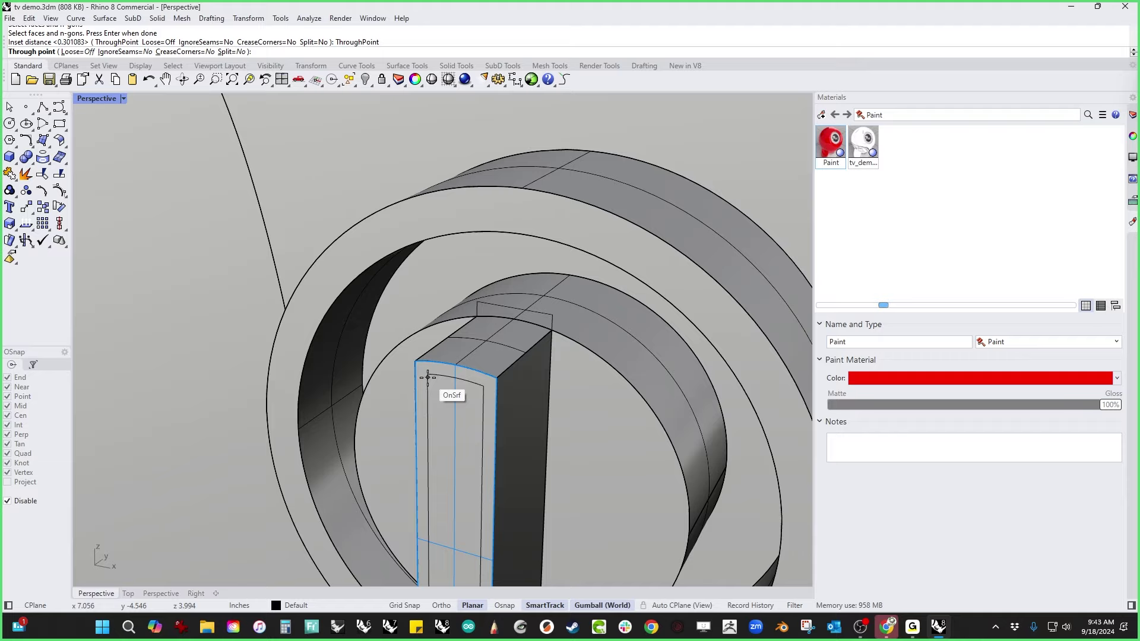
left_click(443, 420)
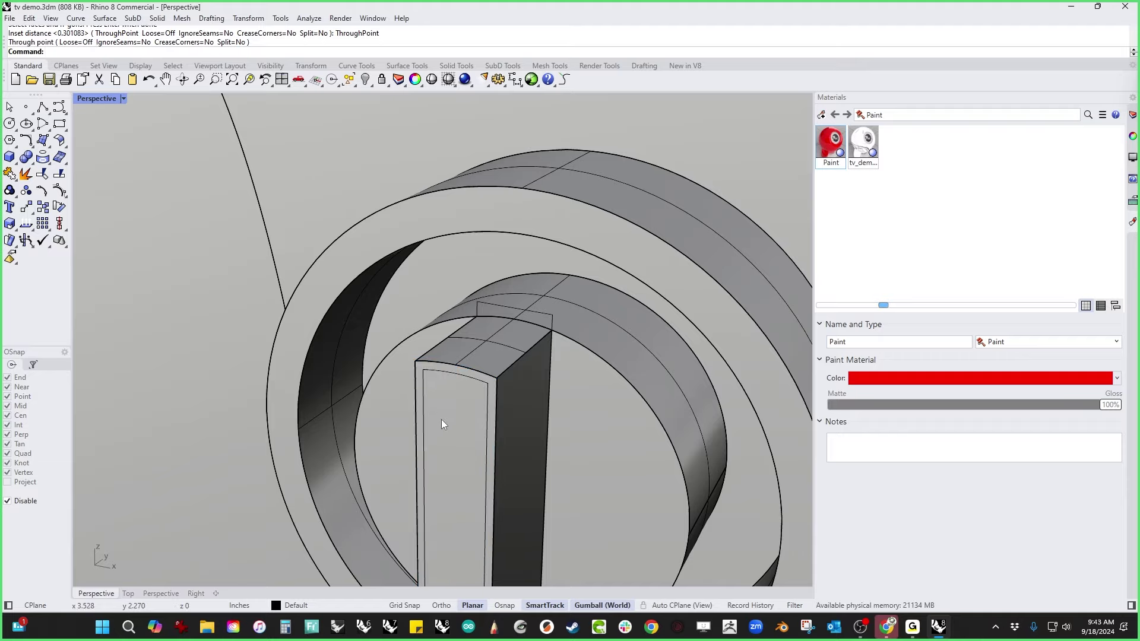
Step: PushPull the grip bar's inset face about 0.04 in inward to form a shallow recess
type("pp")
key("Return")
left_click(442, 420)
left_click(452, 415)
scroll(454, 414, "down", 3)
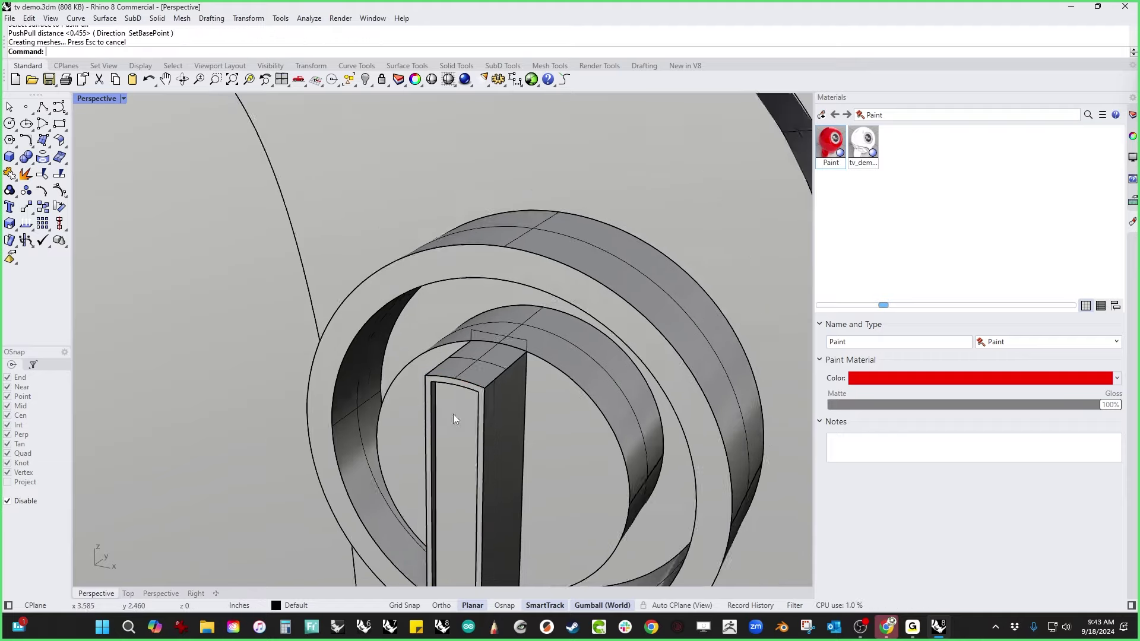
Step: Inset the dial's half-circle face right of the grip bar by about 0.07 in using the ThroughPoint option
scroll(454, 414, "down", 4)
right_click_drag(487, 418, 522, 398)
type("inset")
key("Return")
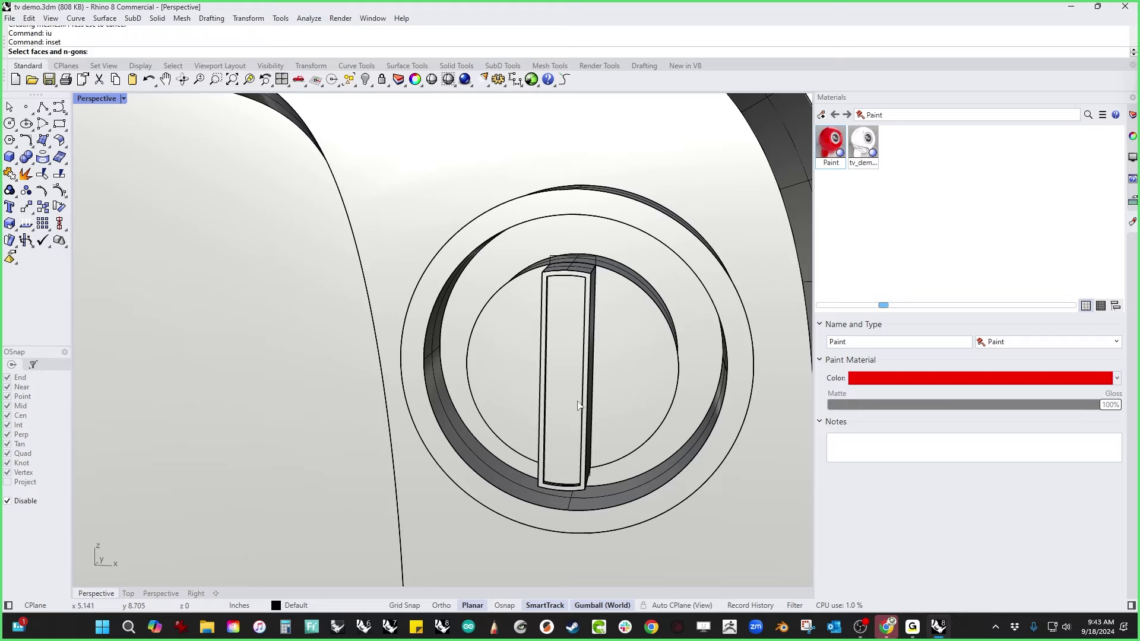
left_click(626, 389)
key("Return")
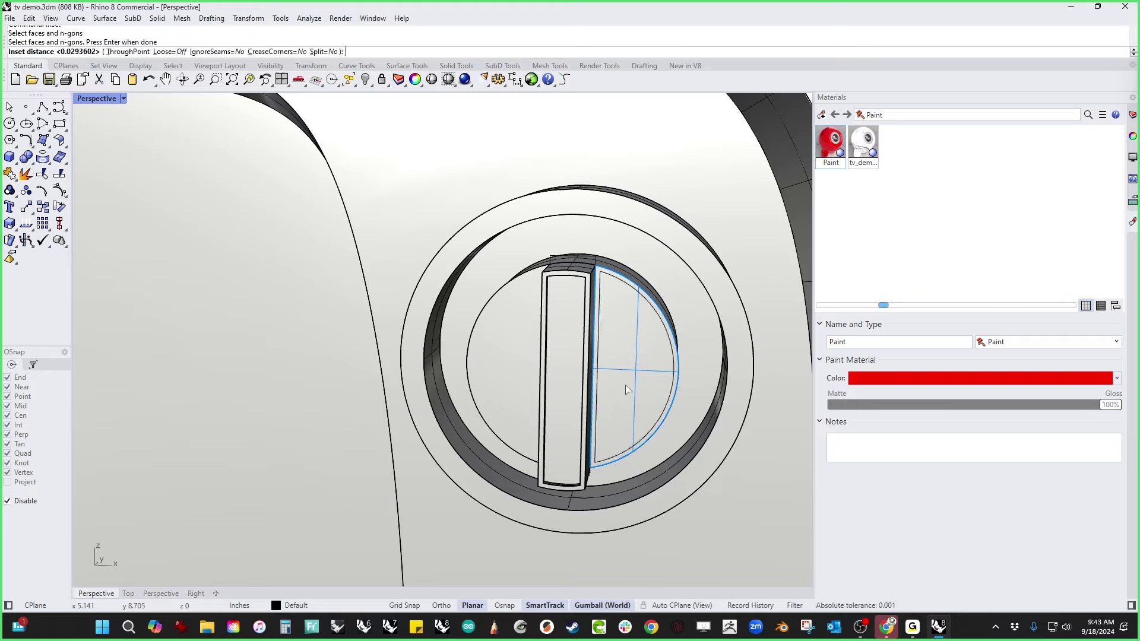
type("t")
key("Return")
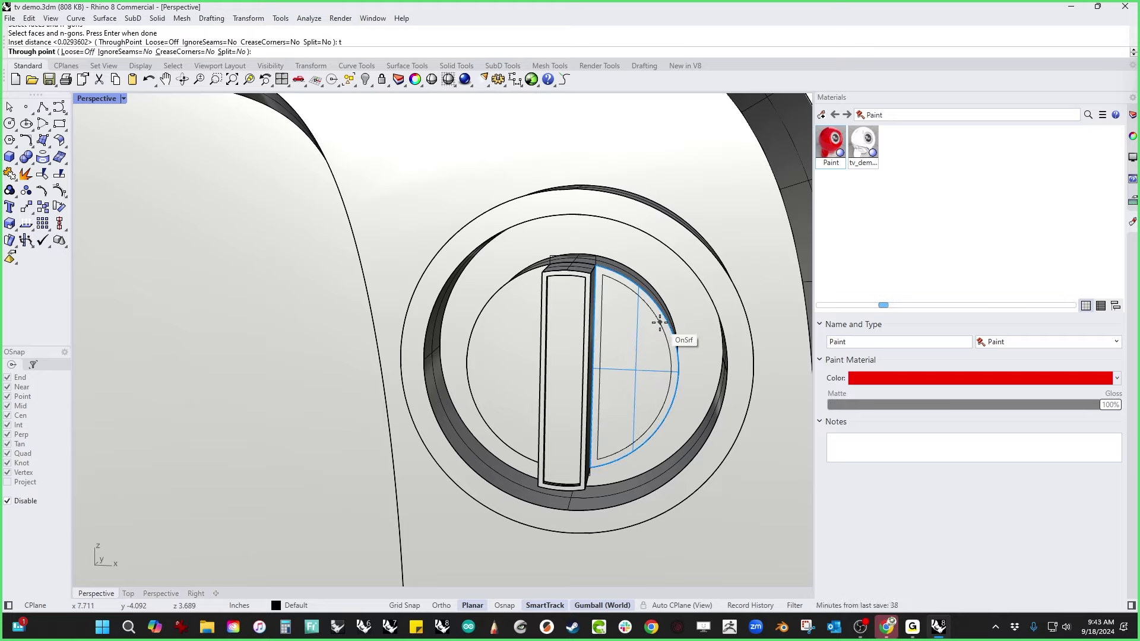
left_click(659, 323)
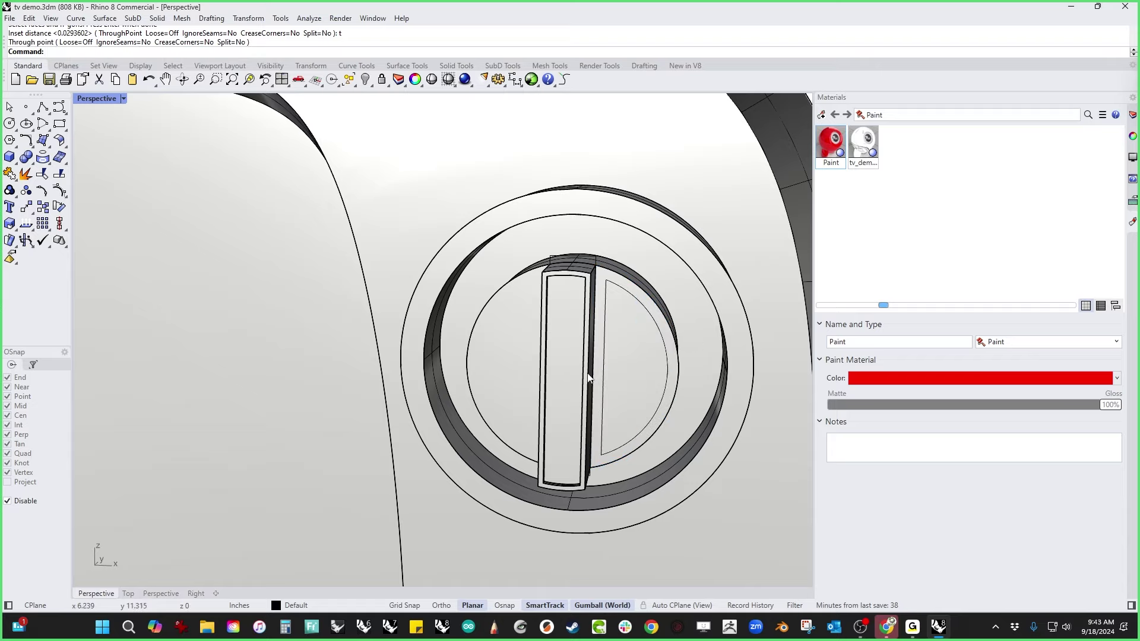
Step: Inset the dial's half-circle face left of the grip bar by the same distance of about 0.07 in
type("iu")
key("Return")
left_click(508, 371)
key("Escape")
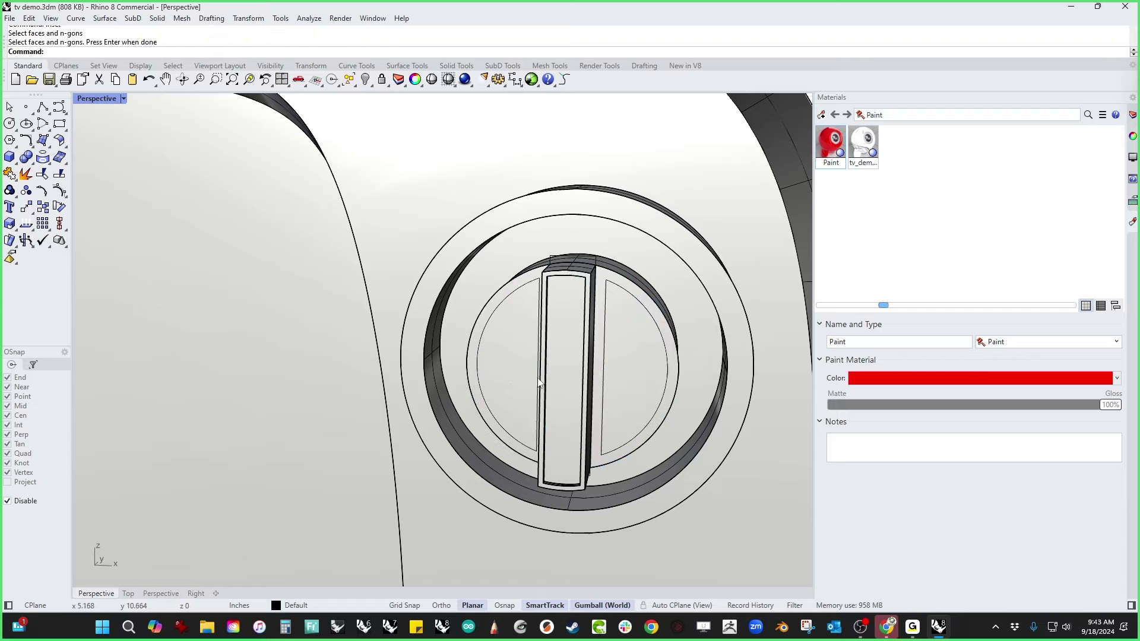
Step: PushPull the inset half-circle right of the grip bar about 0.19 in inward to recess it
right_click_drag(505, 370, 530, 395)
type("pp")
key("Return")
left_click(612, 392)
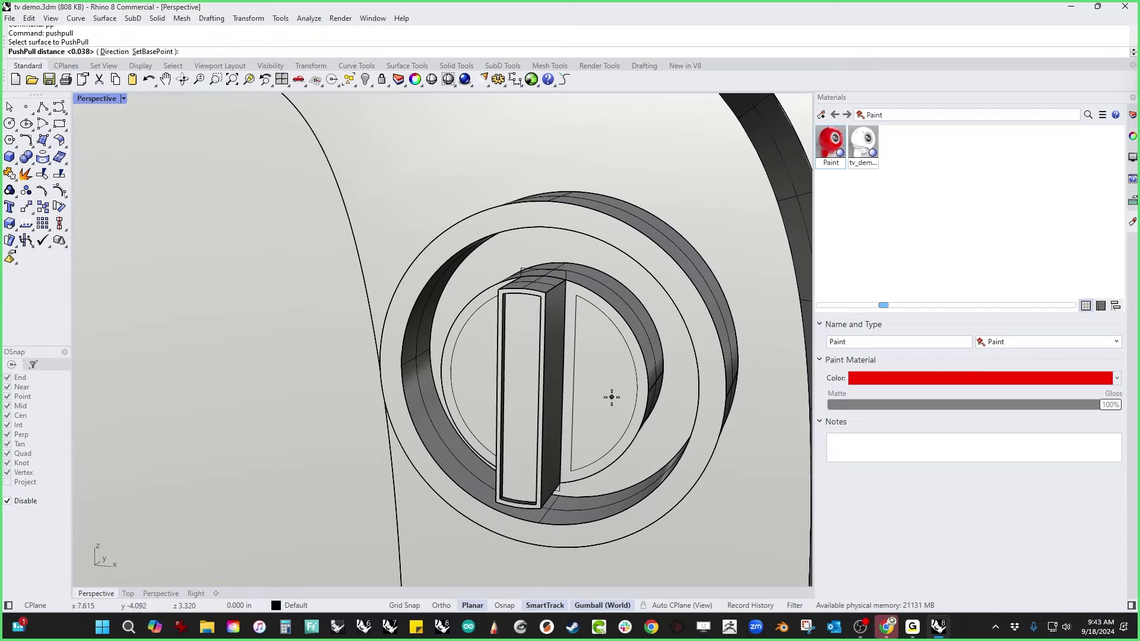
left_click(616, 387)
right_click_drag(521, 400, 522, 409)
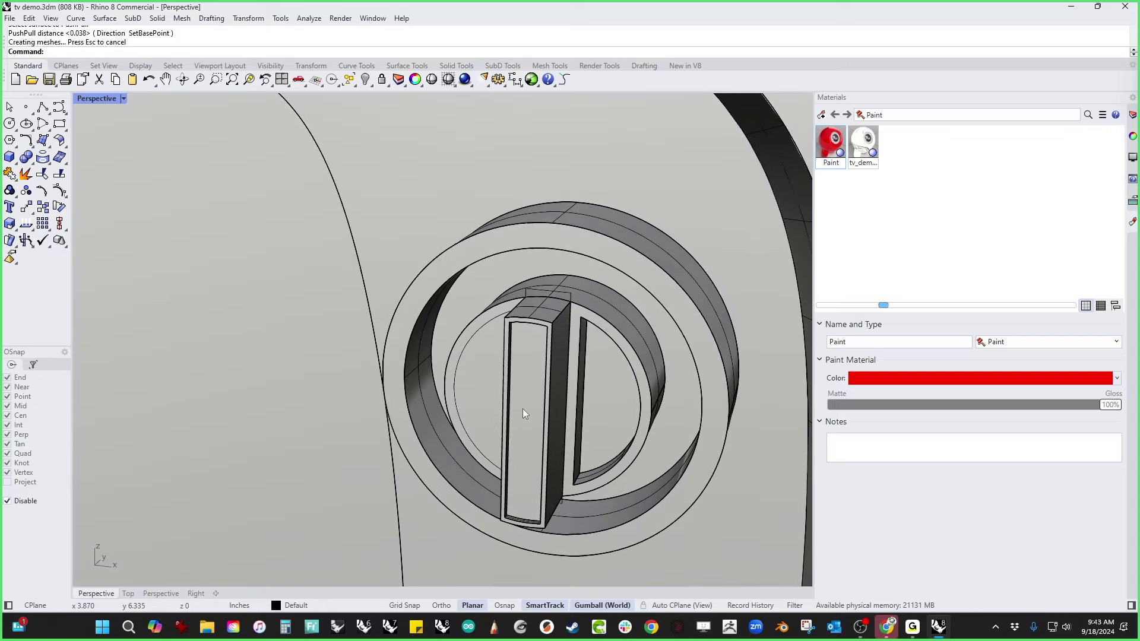
Step: Try a PushPull on the inset half-circle left of the grip bar and undo it
type("pp")
key("Return")
left_click(478, 412)
left_click(497, 402)
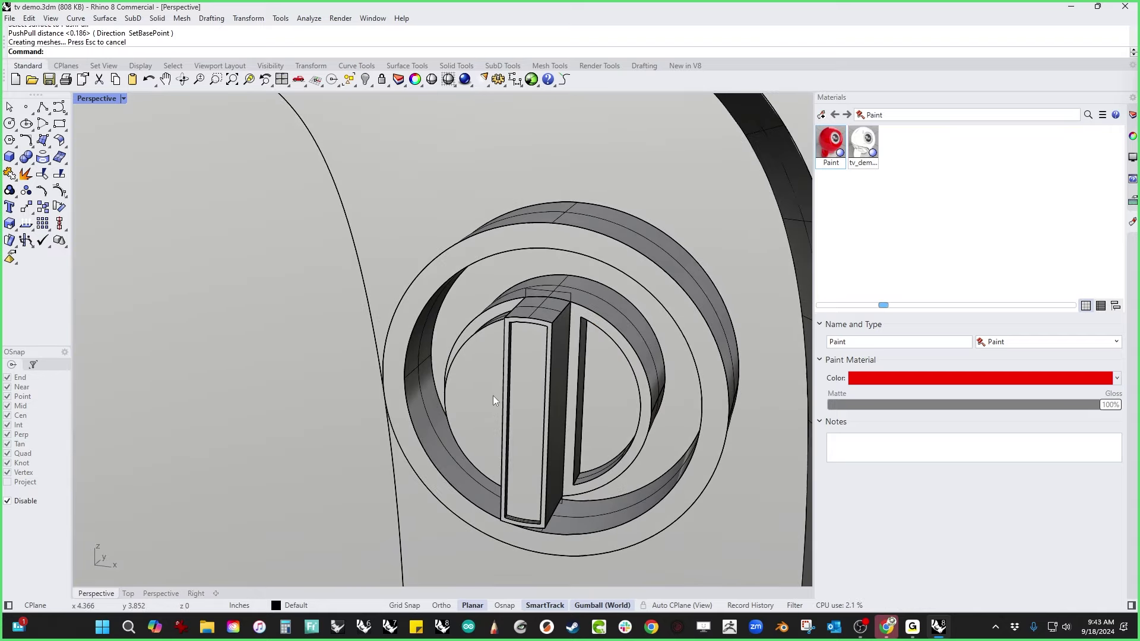
key("ctrl+z")
Step: PushPull the inset half-circle left of the grip bar about 0.19 in inward, matching the right half's depth
type("pp")
key("Return")
left_click(486, 405)
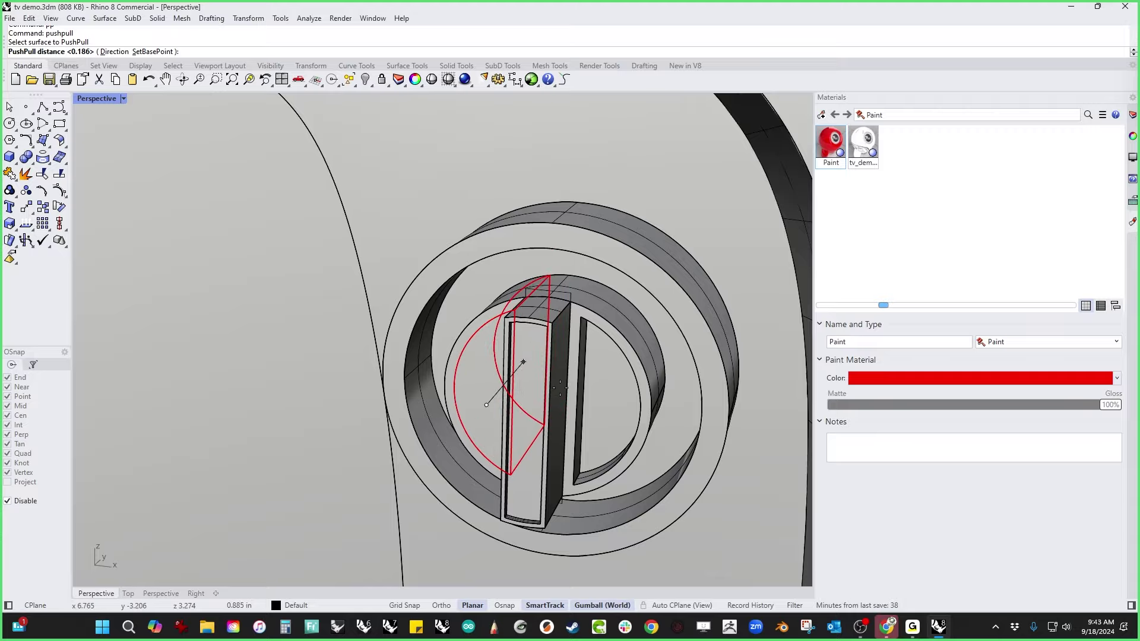
left_click(560, 388)
Step: Inset the front face of the knob's outer rim using the ThroughPoint option to outline a ring band
right_click_drag(558, 392, 462, 442)
type("inset")
key("Return")
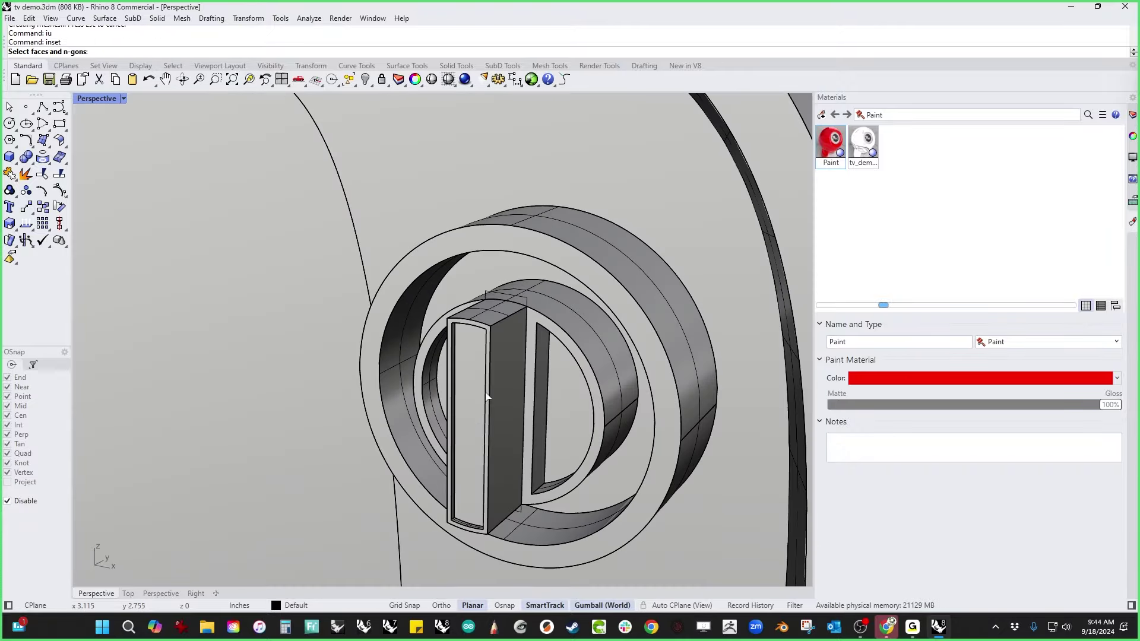
key("Return")
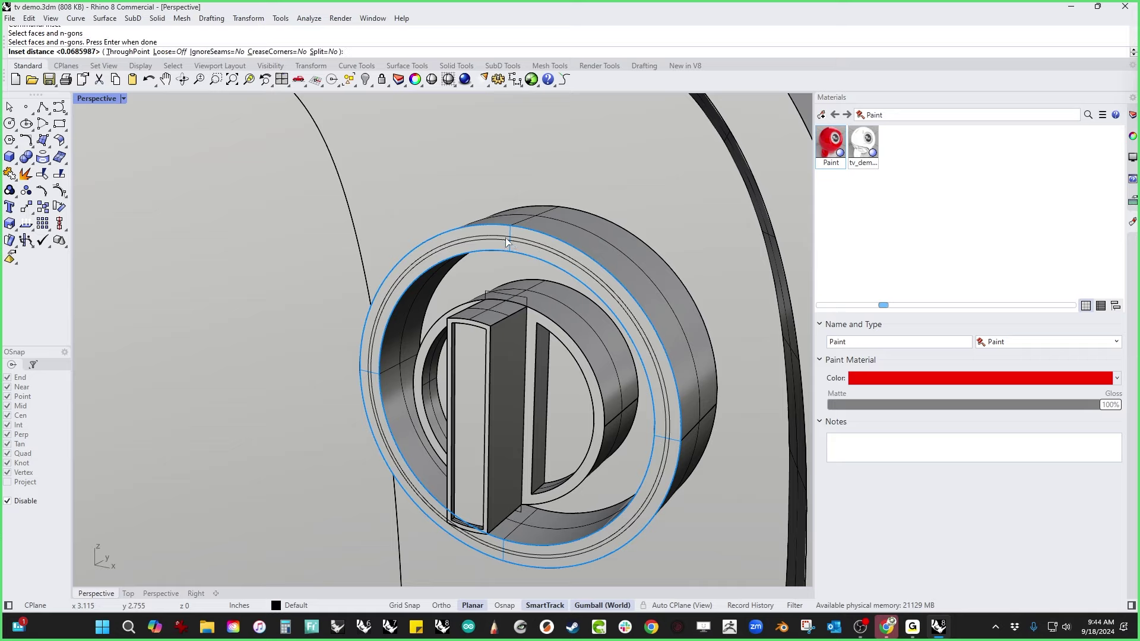
type("t")
key("Return")
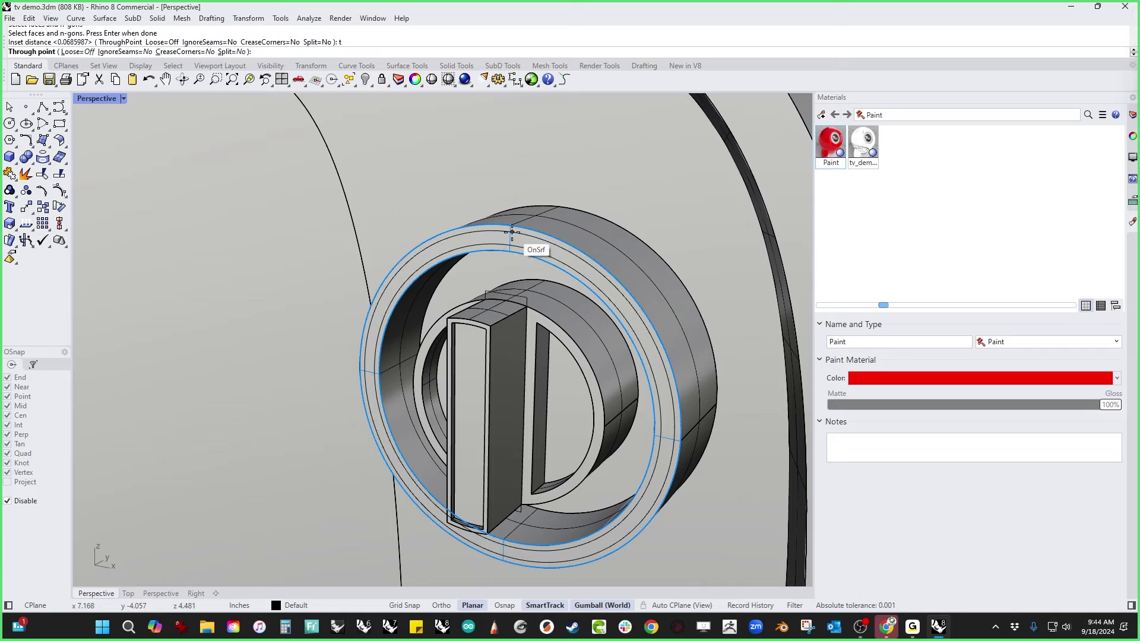
left_click(512, 231)
Step: PushPull the ring band on the knob's outer rim about 0.03 in outward
type("pp")
key("Return")
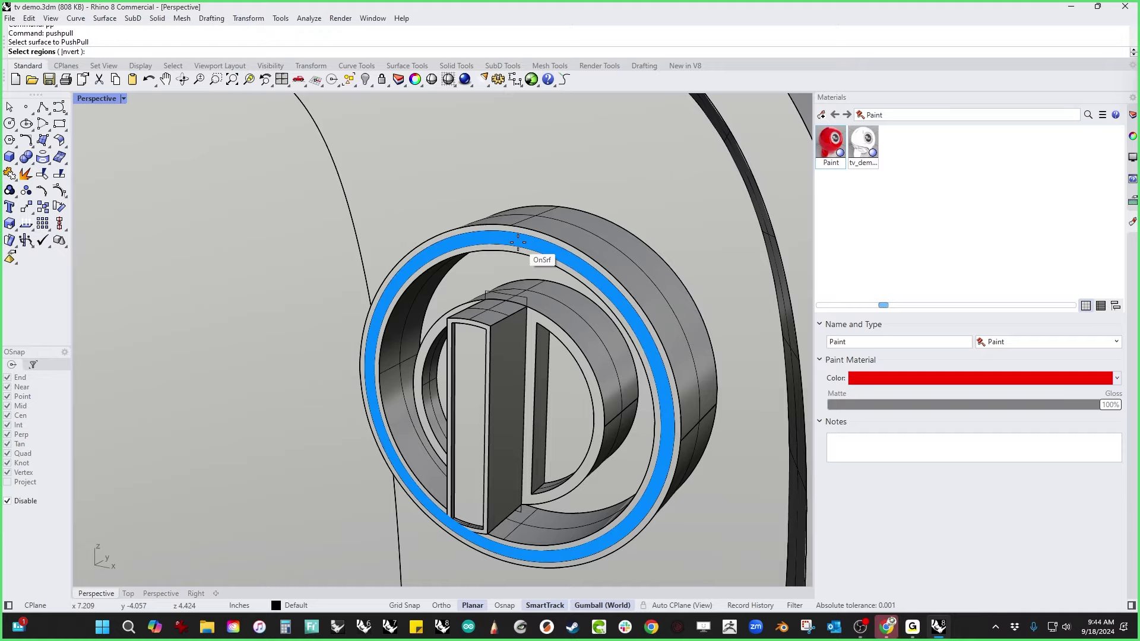
left_click(515, 241)
key("Return")
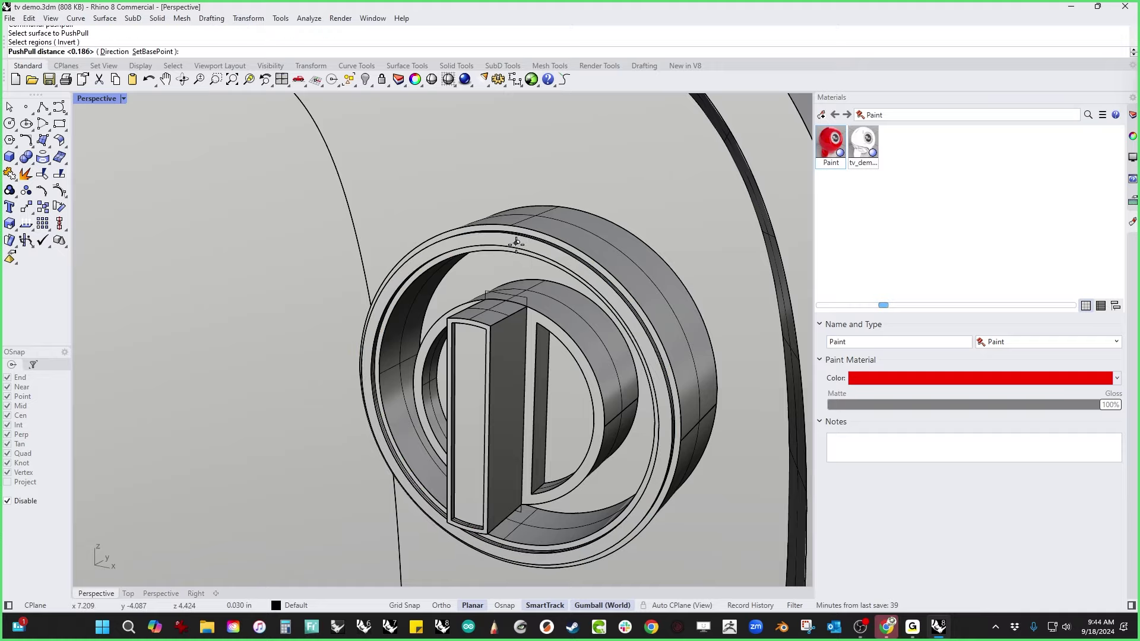
left_click(516, 244)
right_click_drag(452, 296, 354, 394)
scroll(506, 319, "down", 2)
scroll(362, 395, "down", 3)
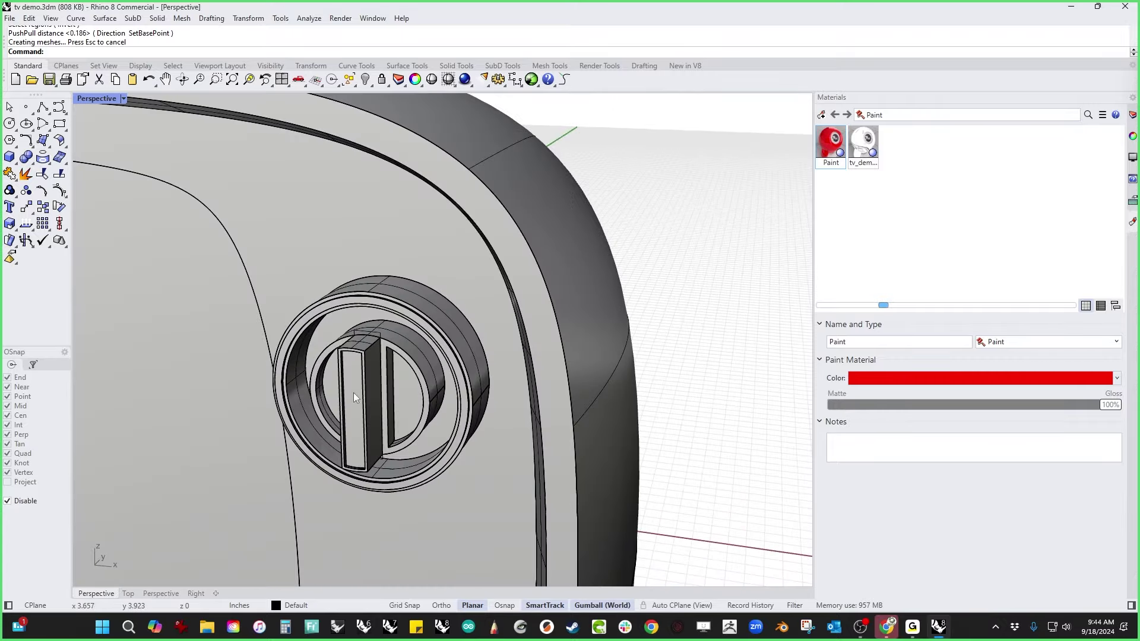
Step: Isolate the knob in the front view by hiding all other objects
scroll(350, 315, "up", 6)
right_click_drag(351, 315, 465, 307)
scroll(523, 312, "up", 3)
left_click(468, 322)
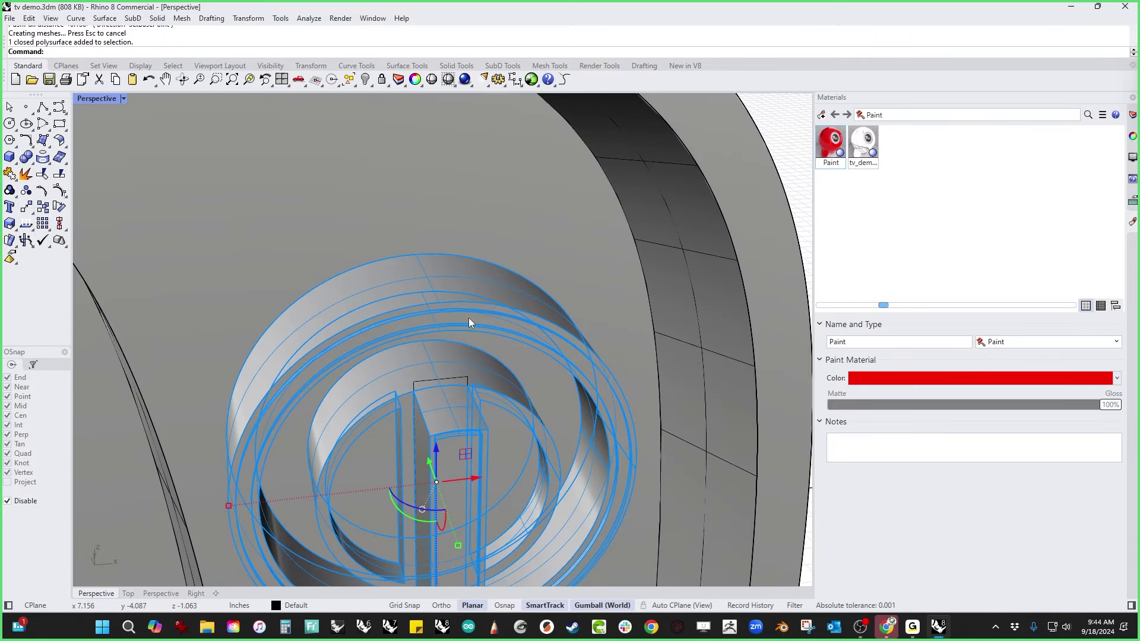
key("ctrl+F2")
key("ctrl+i")
key("ctrl+h")
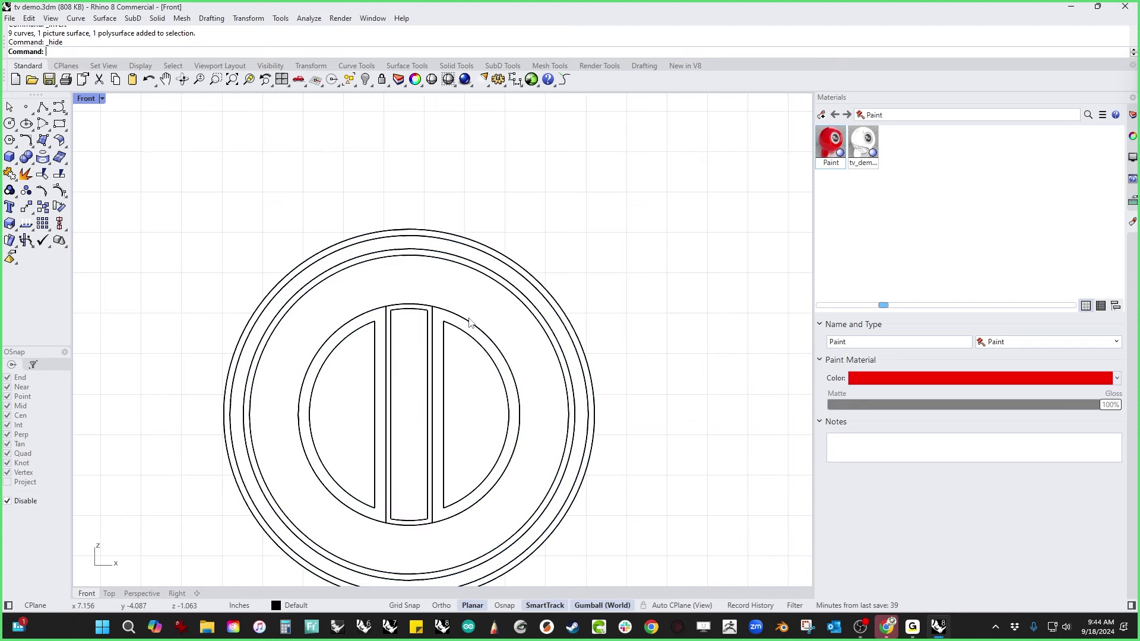
Step: Create a small centre-based box, about 0.07 in wide, centred on the top point of the knob's outer rim
left_click(16, 167)
left_click(27, 157)
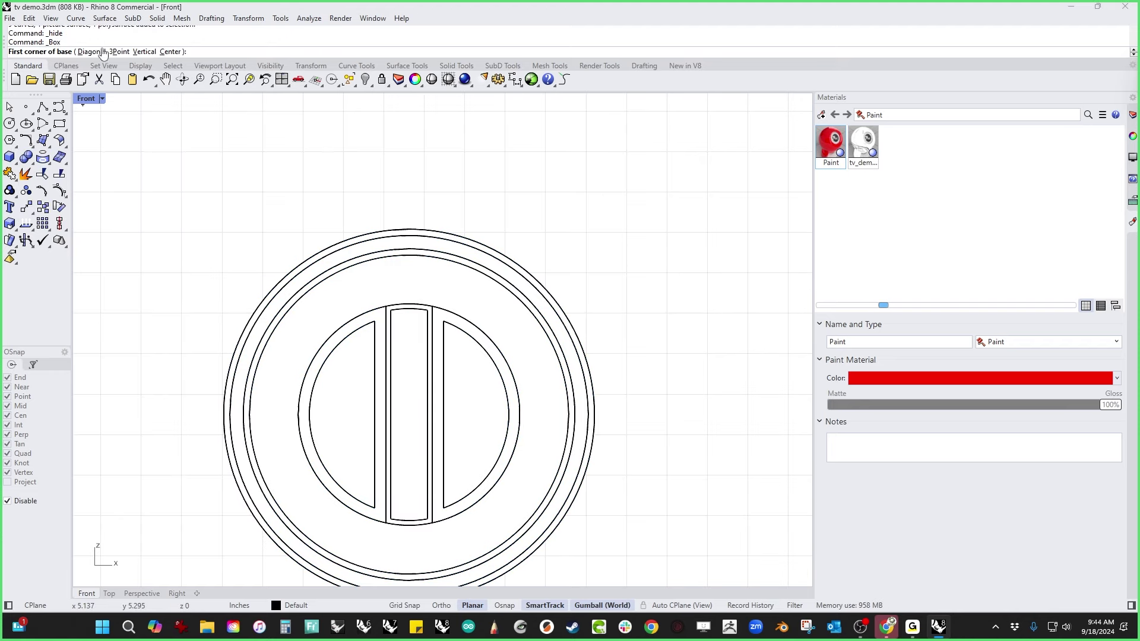
left_click(171, 51)
left_click(413, 228)
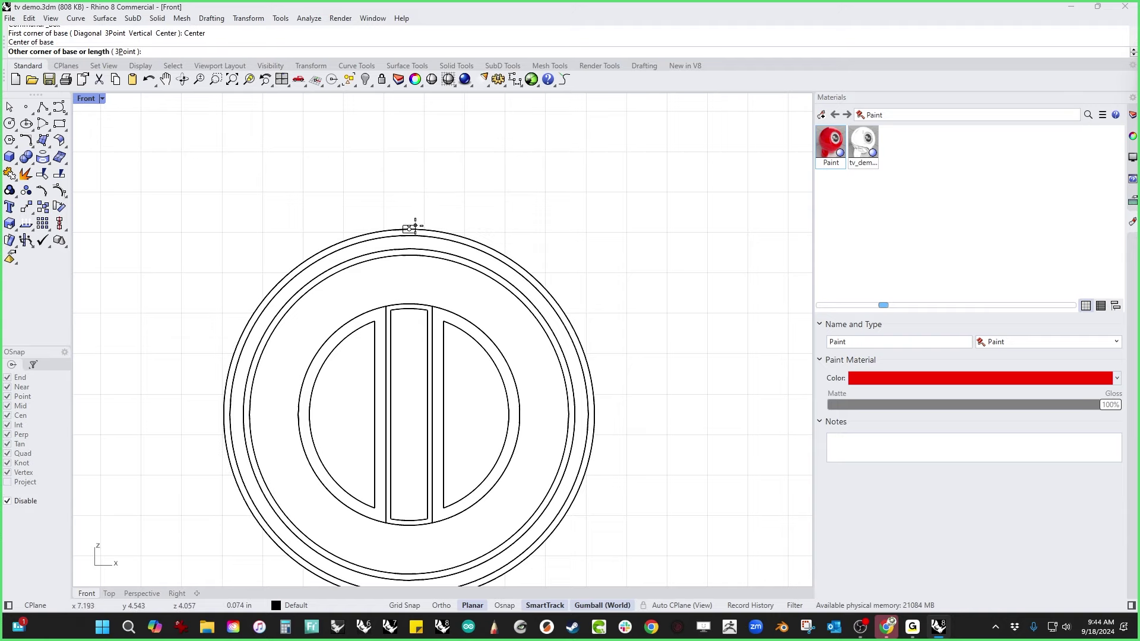
scroll(415, 226, "up", 3)
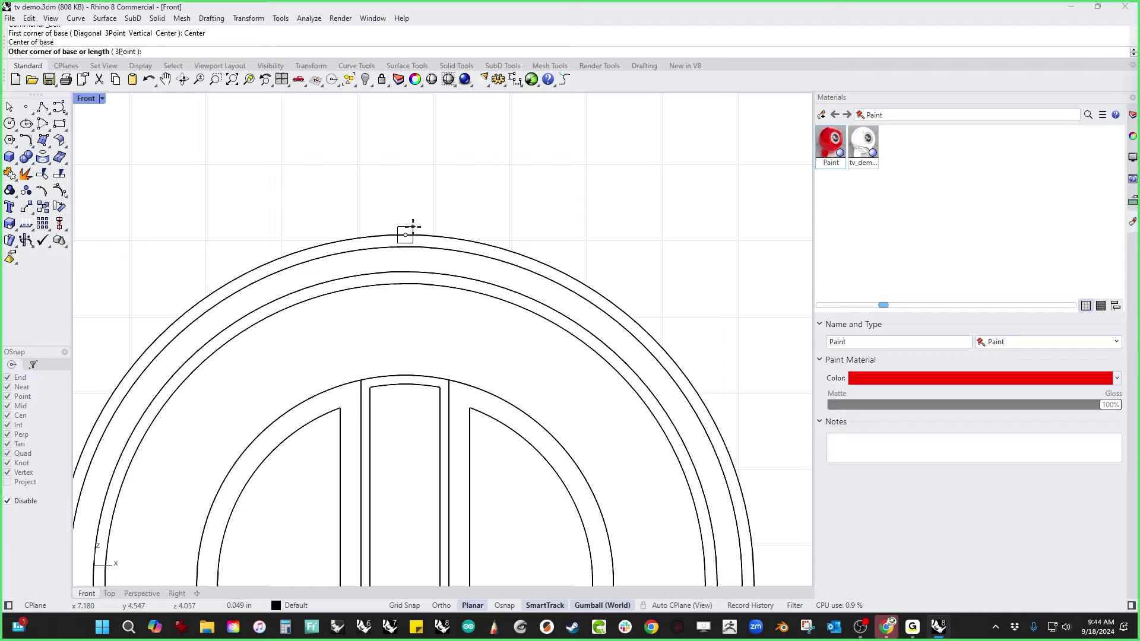
left_click(414, 227)
scroll(416, 230, "up", 3)
key("Return")
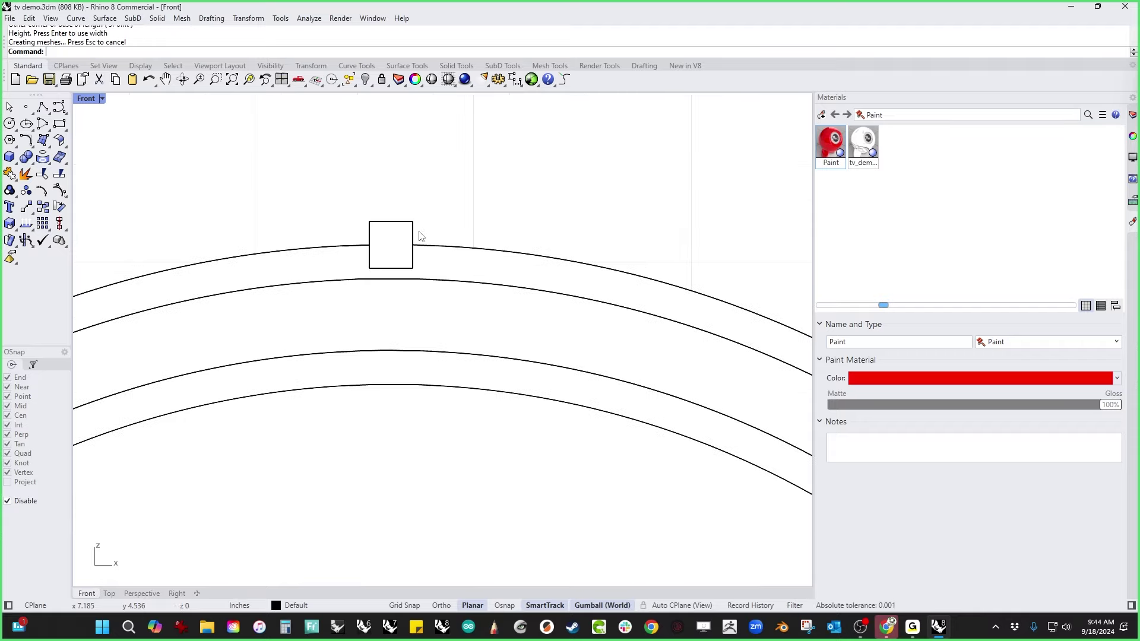
Step: Scale the top of the small box narrower so its sides taper upward, and show the perspective view
scroll(402, 234, "up", 3)
left_click_drag(311, 196, 471, 237)
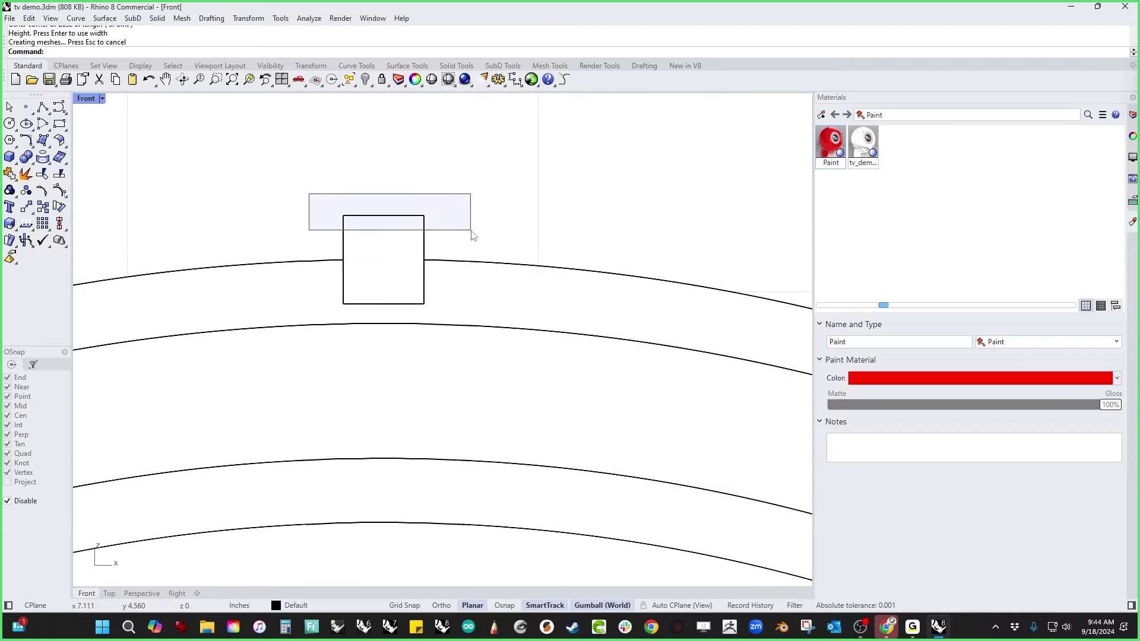
left_click_drag(352, 221, 352, 216)
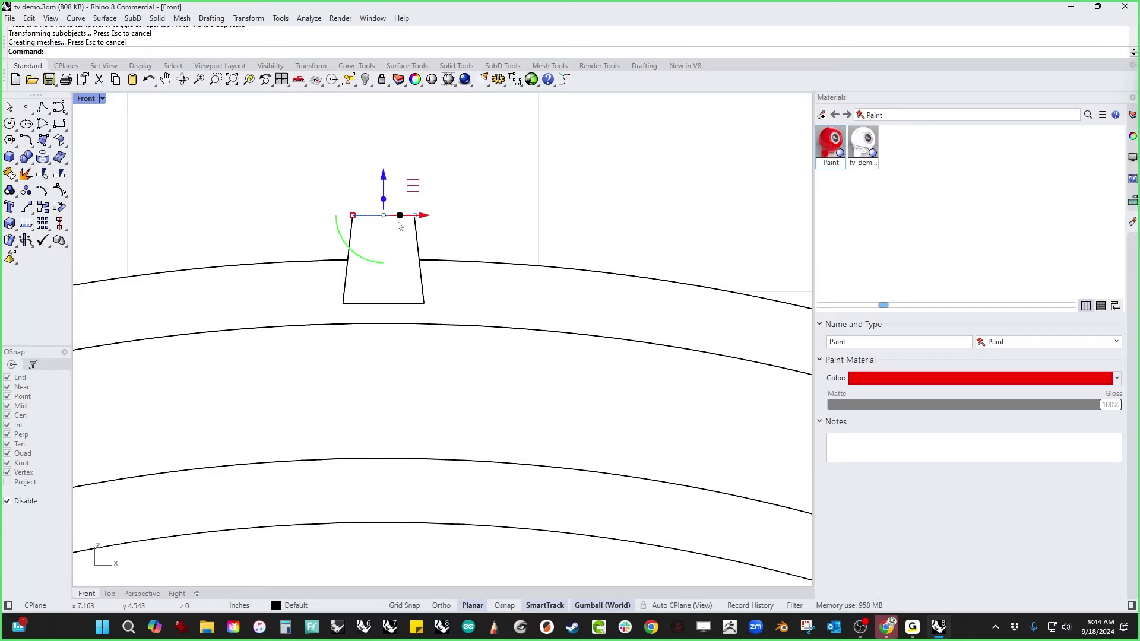
key("ctrl+F4")
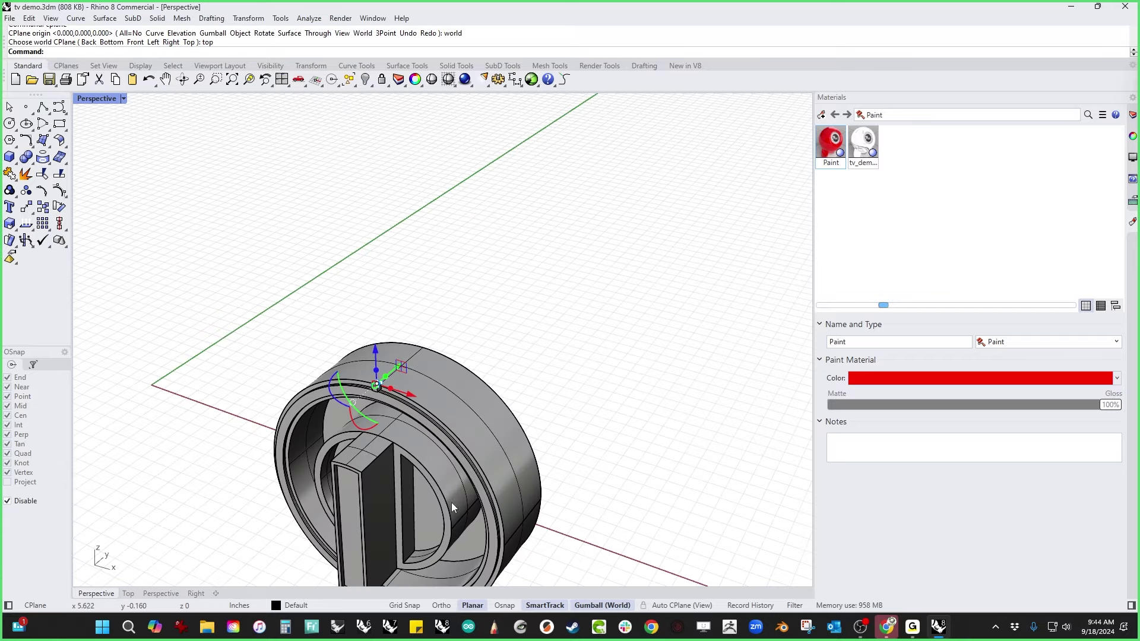
scroll(402, 373, "up", 8)
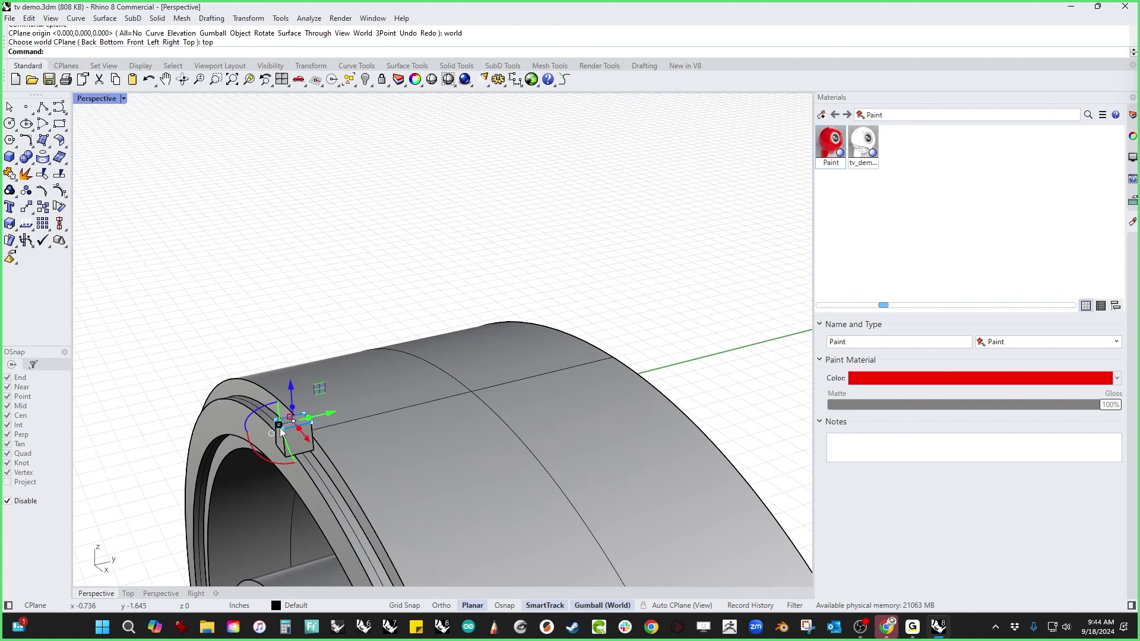
left_click_drag(282, 432, 215, 454)
key("ctrl+z")
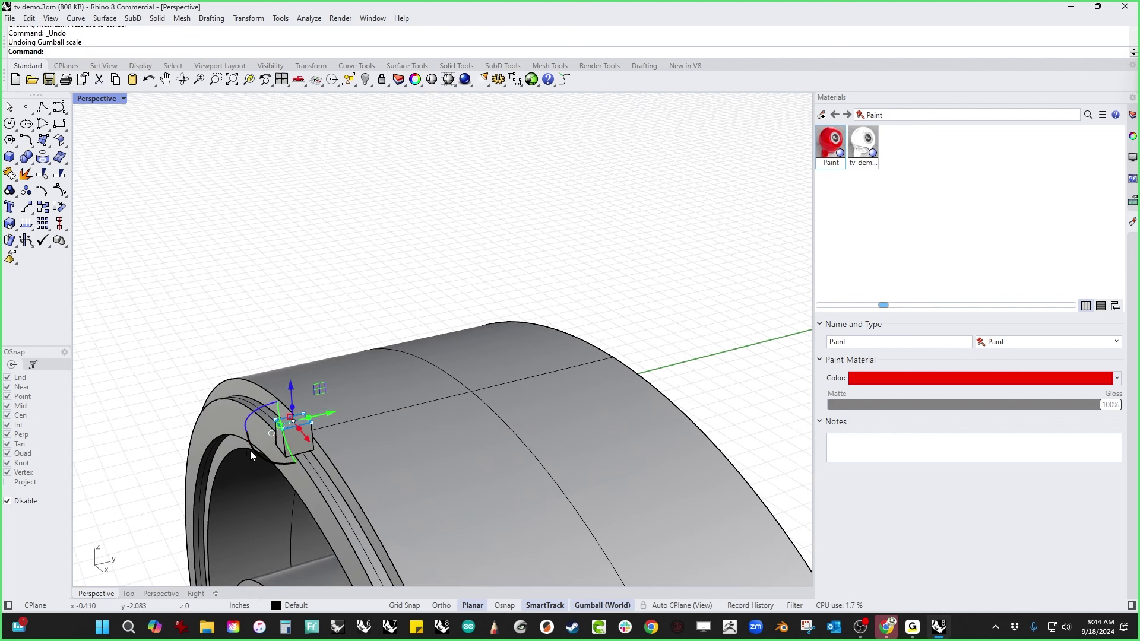
key("Escape")
Step: Stretch the whole tapered box front to back into a long rib spanning the depth of the knob's outer rim
left_click(301, 448)
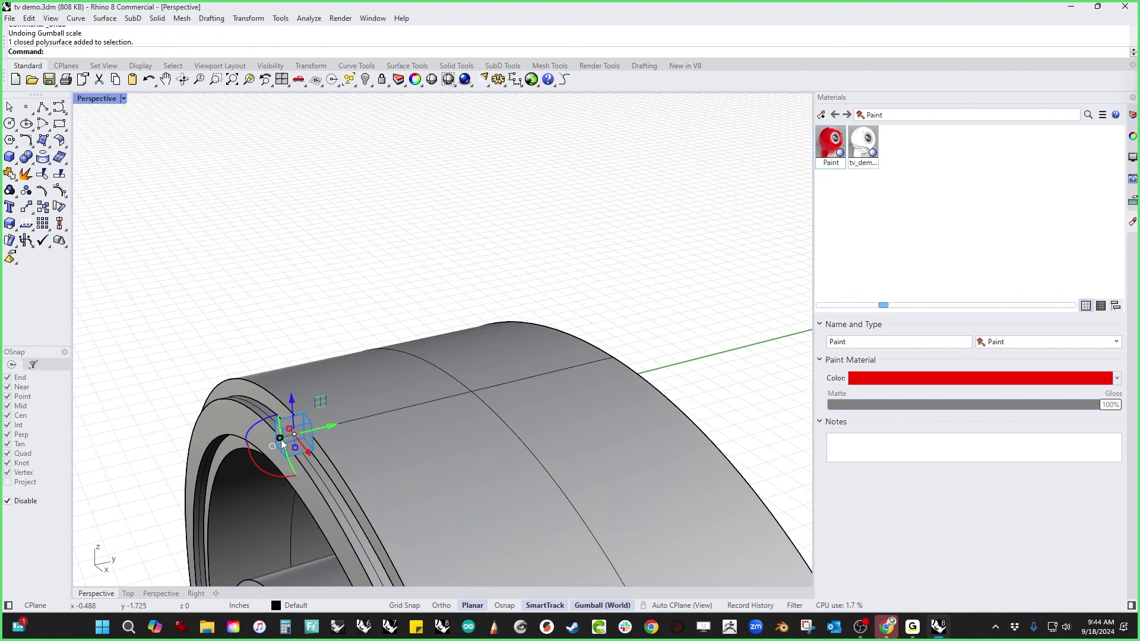
left_click_drag(280, 439, 313, 425)
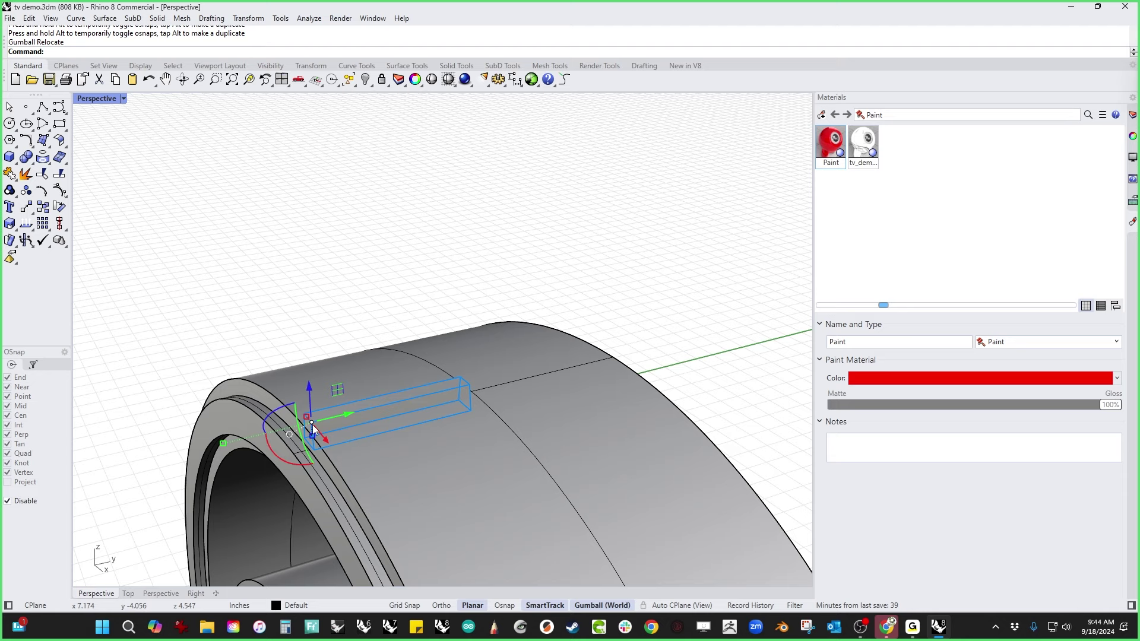
left_click_drag(223, 444, 143, 473)
left_click(208, 343)
Step: Move the tapered rib very slightly toward the front of the knob along the depth axis
scroll(296, 333, "down", 6)
right_click_drag(298, 334, 409, 403)
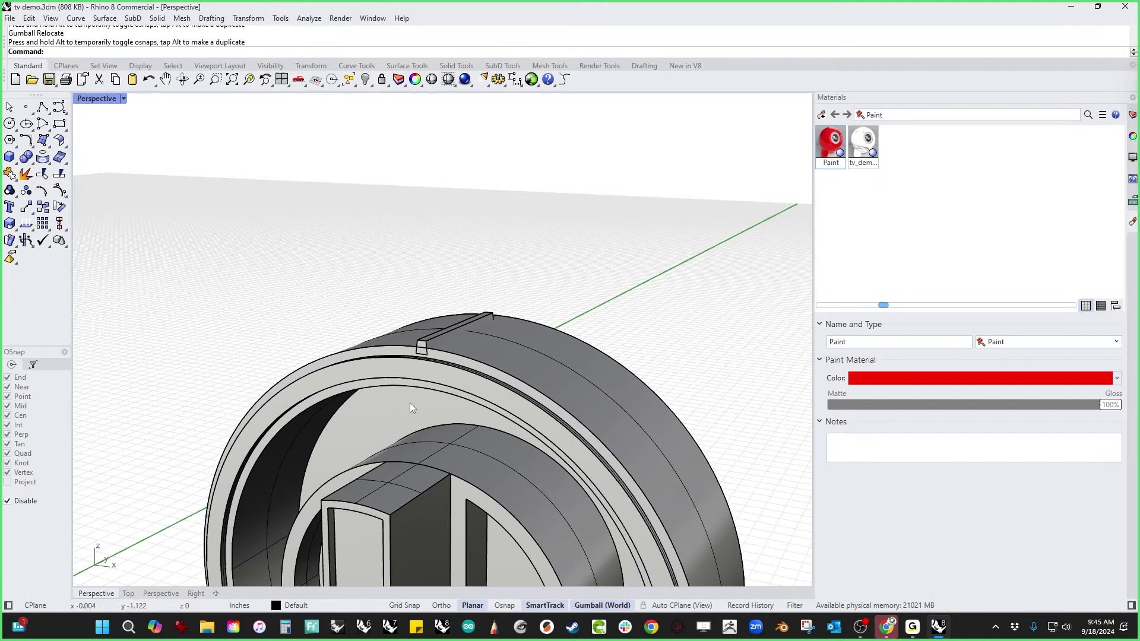
scroll(462, 367, "up", 8)
right_click_drag(462, 366, 337, 408)
left_click(340, 413)
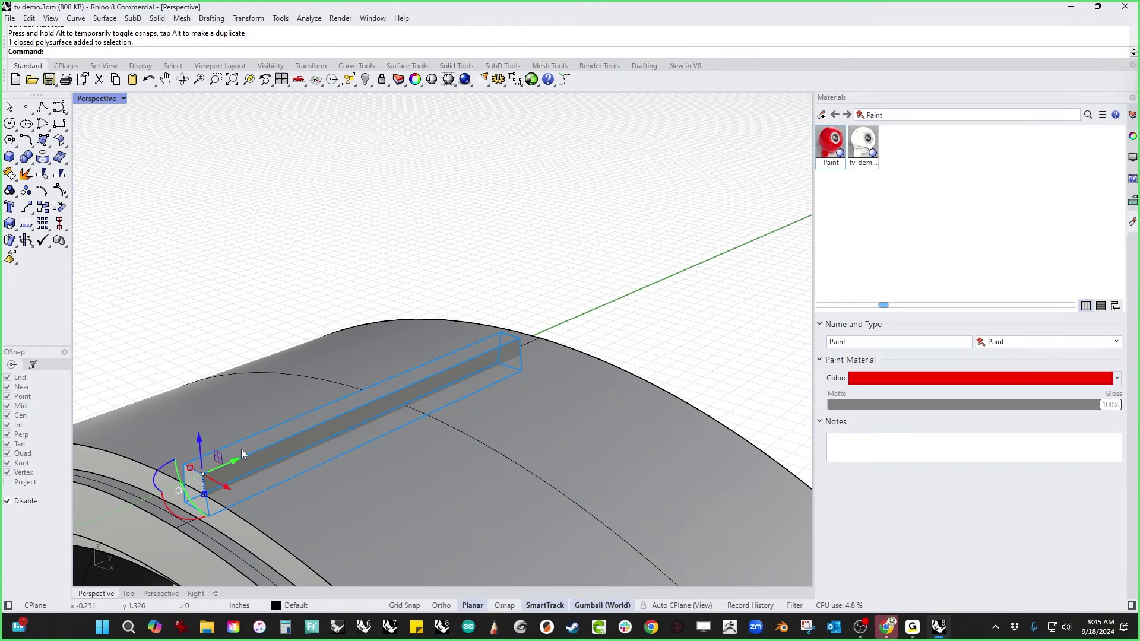
left_click_drag(241, 455, 237, 457)
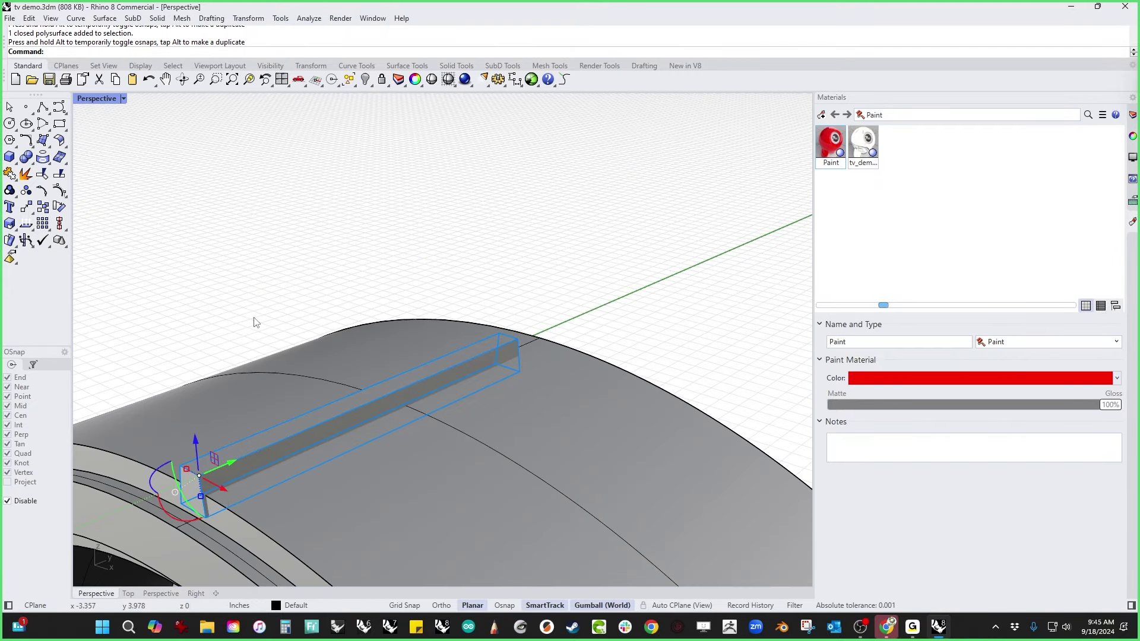
Step: Set up a polar array of the rib around the knob's centre in the front view, with 30 items over 360 degrees
key("ctrl+F2")
scroll(280, 310, "down", 10)
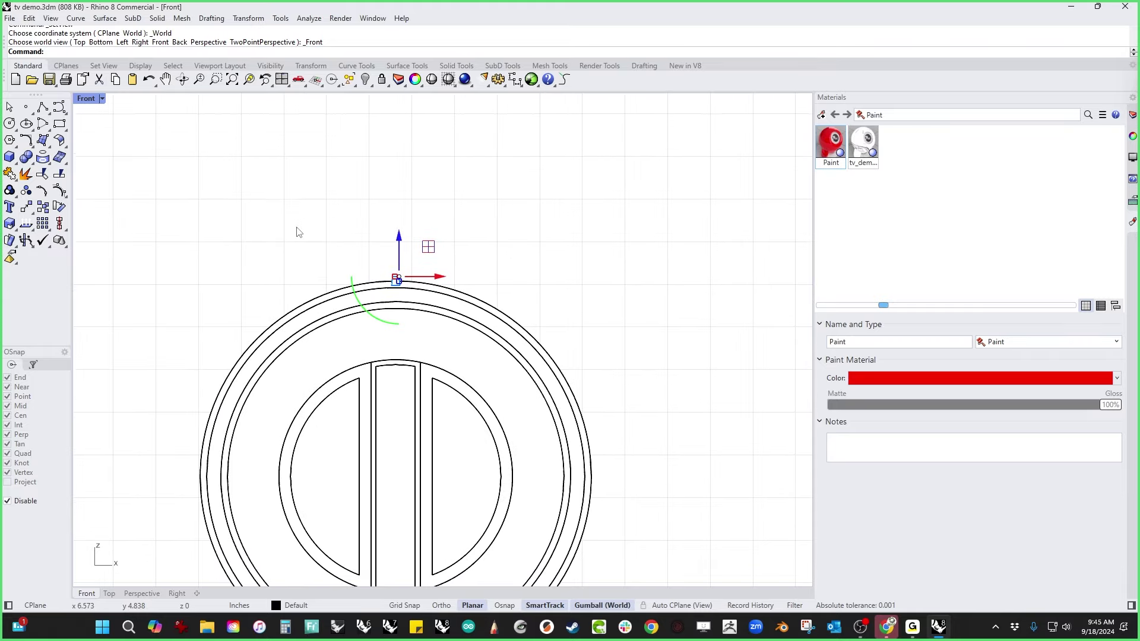
left_click(249, 18)
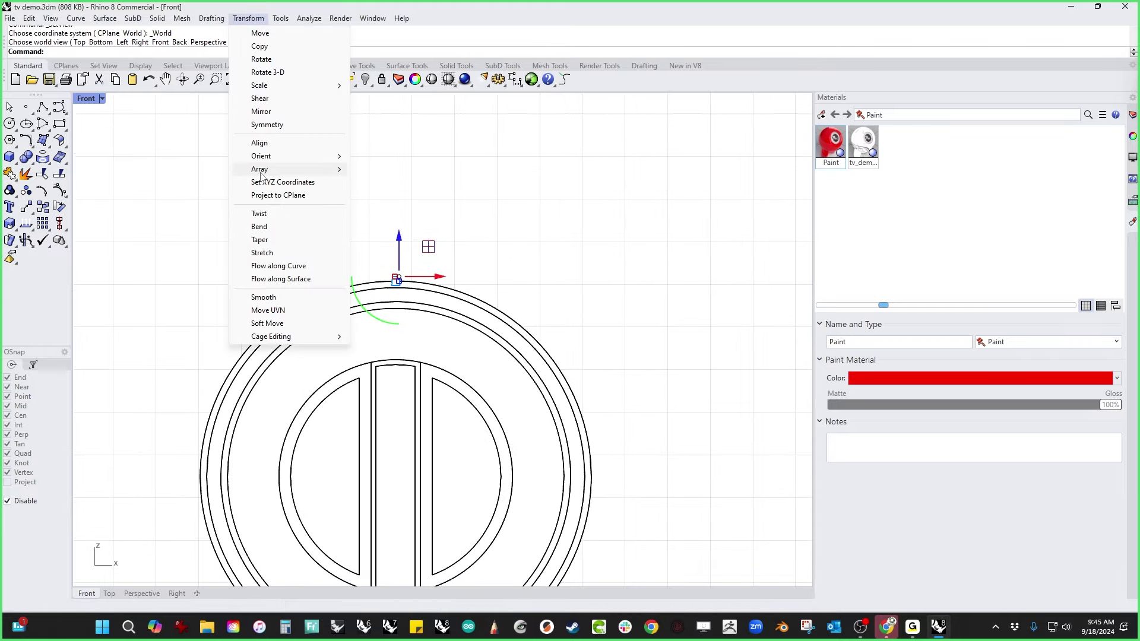
mouse_move(297, 169)
left_click(377, 182)
scroll(399, 317, "down", 5)
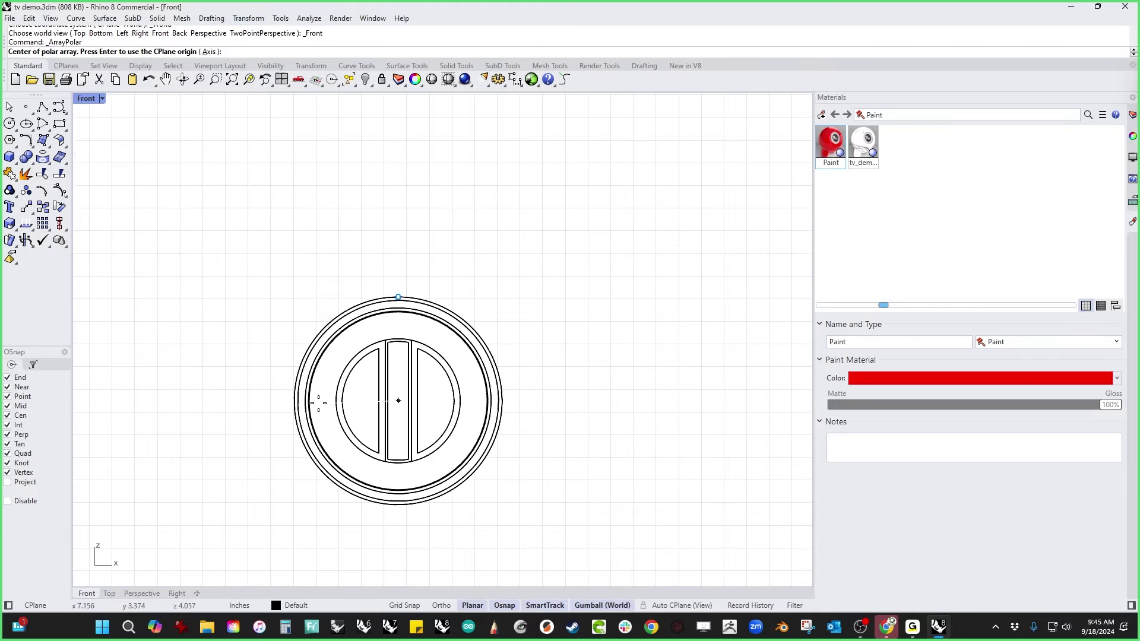
key("Return")
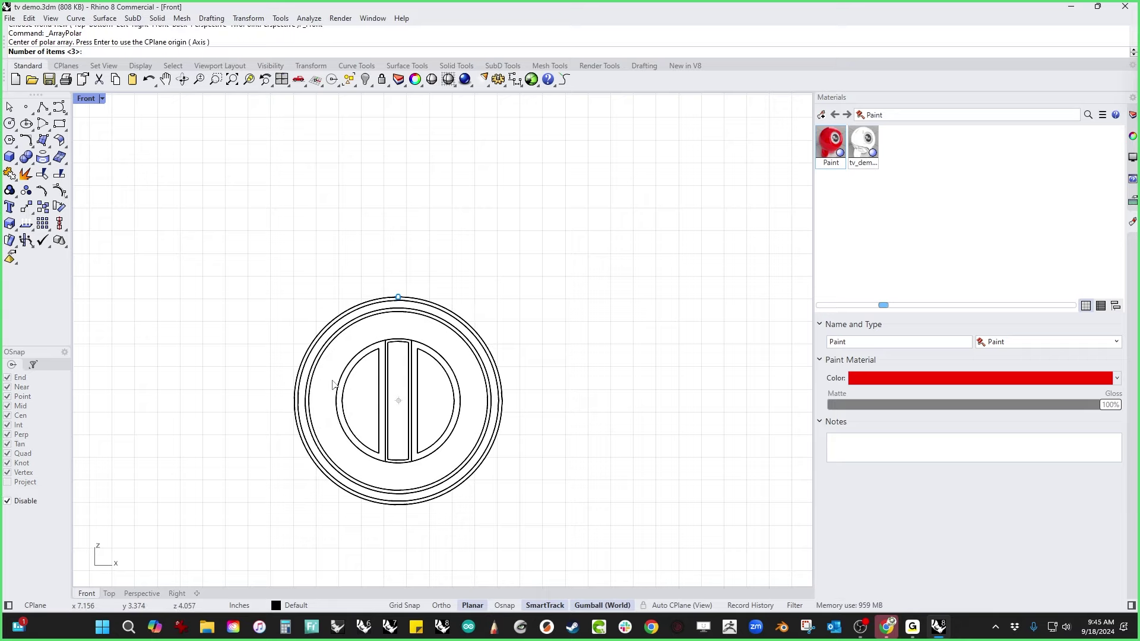
type("30")
key("Return")
key("Return")
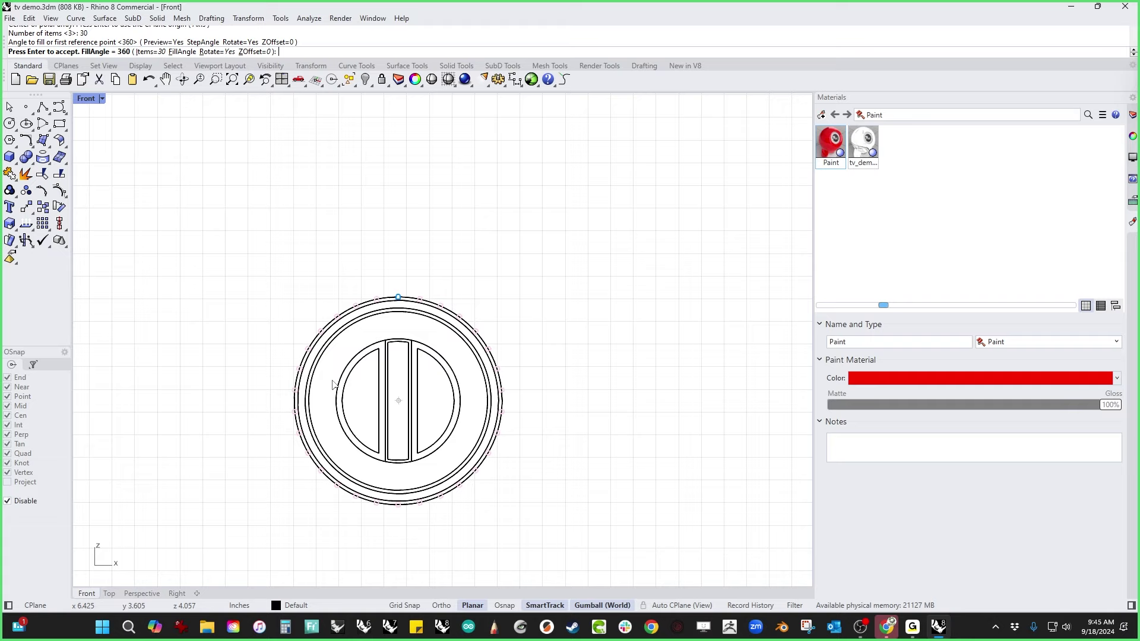
Step: Try item counts of 45, 60 and 65 for the rib's polar array
scroll(267, 213, "up", 3)
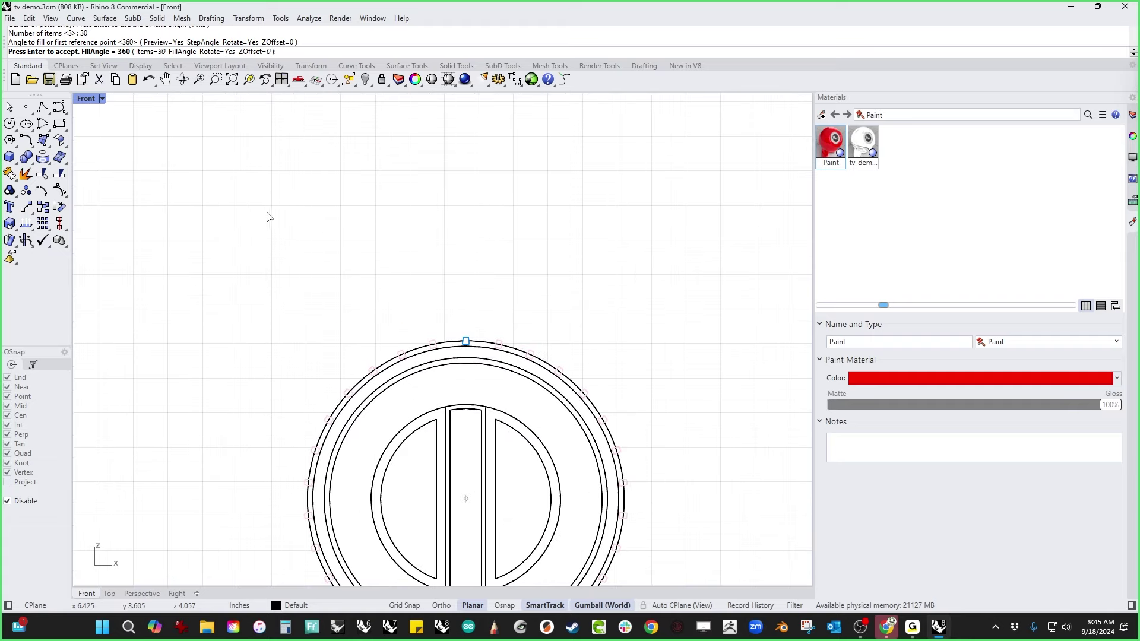
left_click(149, 52)
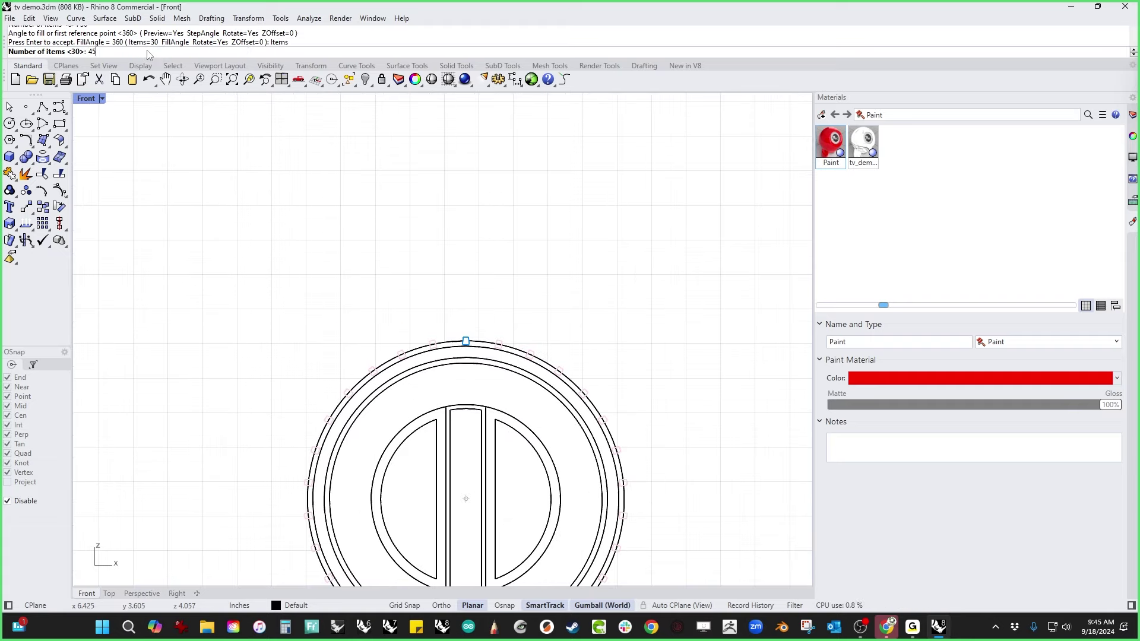
type("45")
key("Return")
left_click(152, 52)
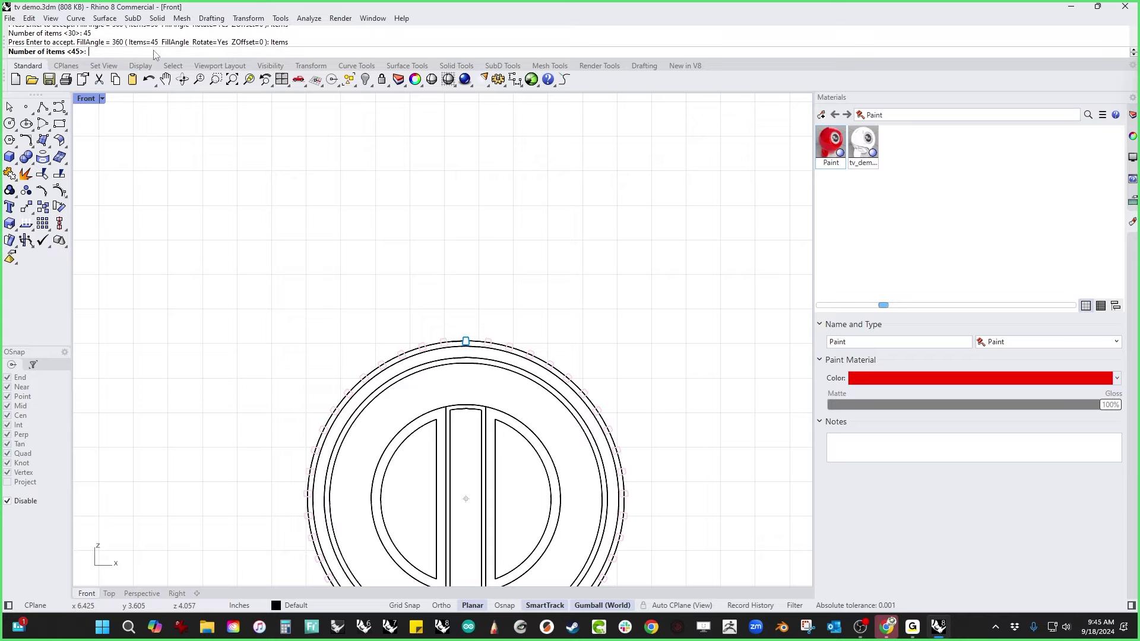
type("60")
key("Return")
left_click(153, 53)
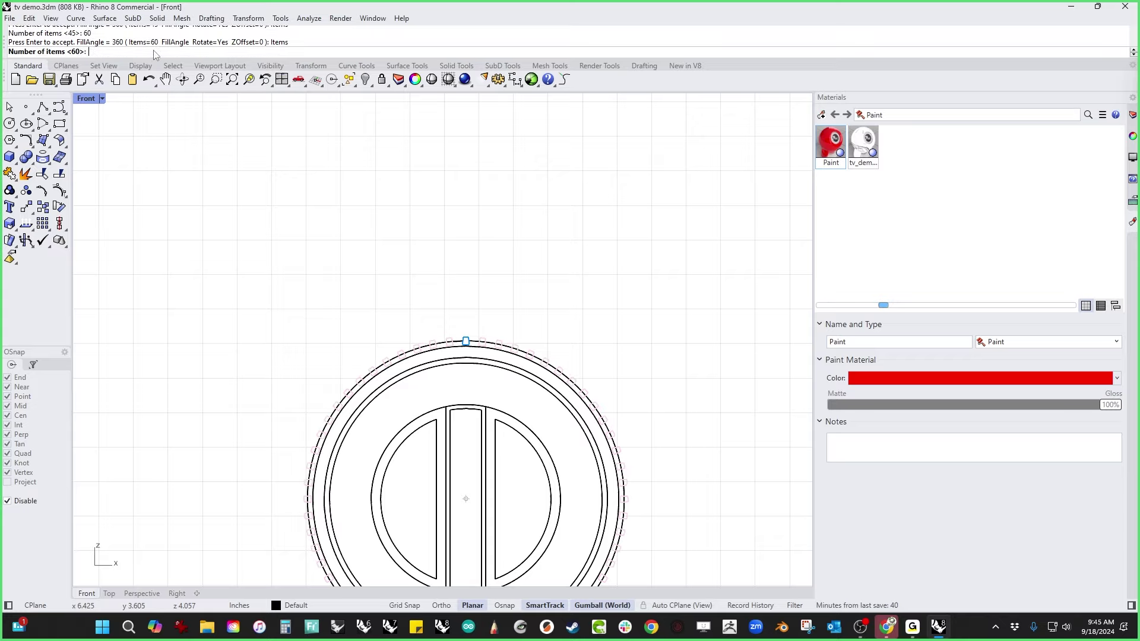
type("65")
key("Return")
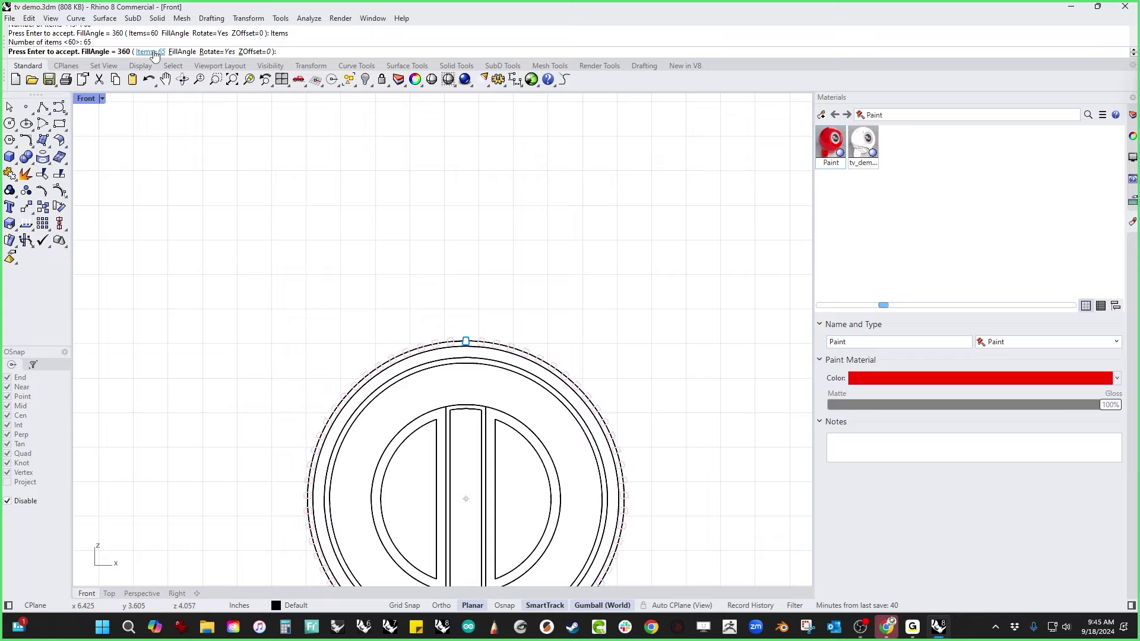
Step: Set the polar array to 80 items and accept it to surround the knob with ribs
left_click(152, 52)
type("80")
key("Return")
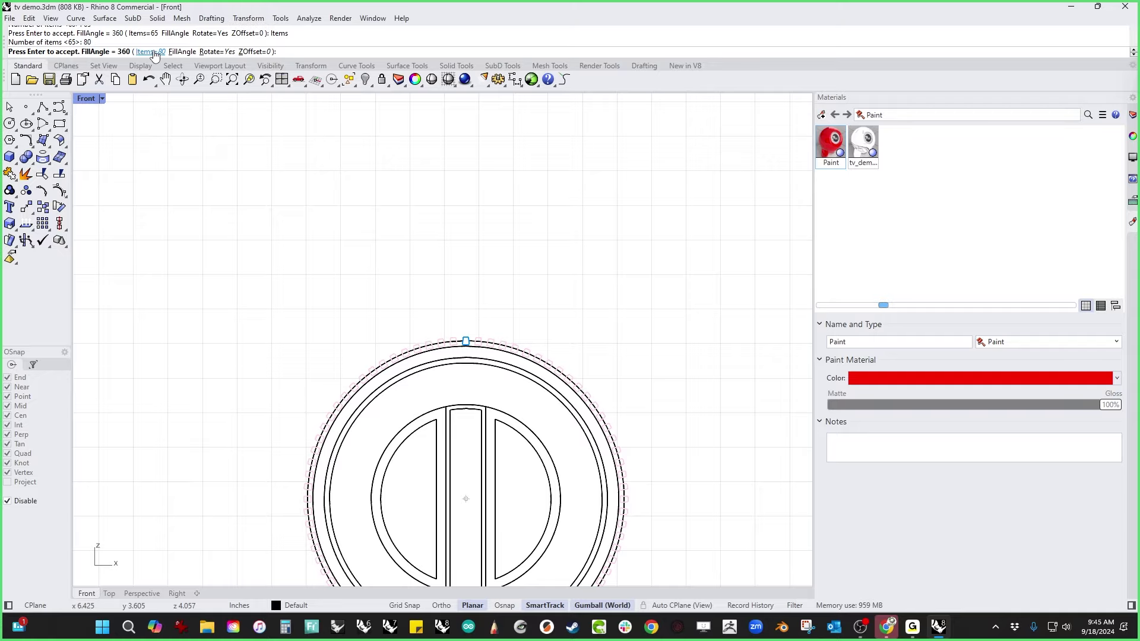
right_click_drag(218, 329, 206, 218)
key("Return")
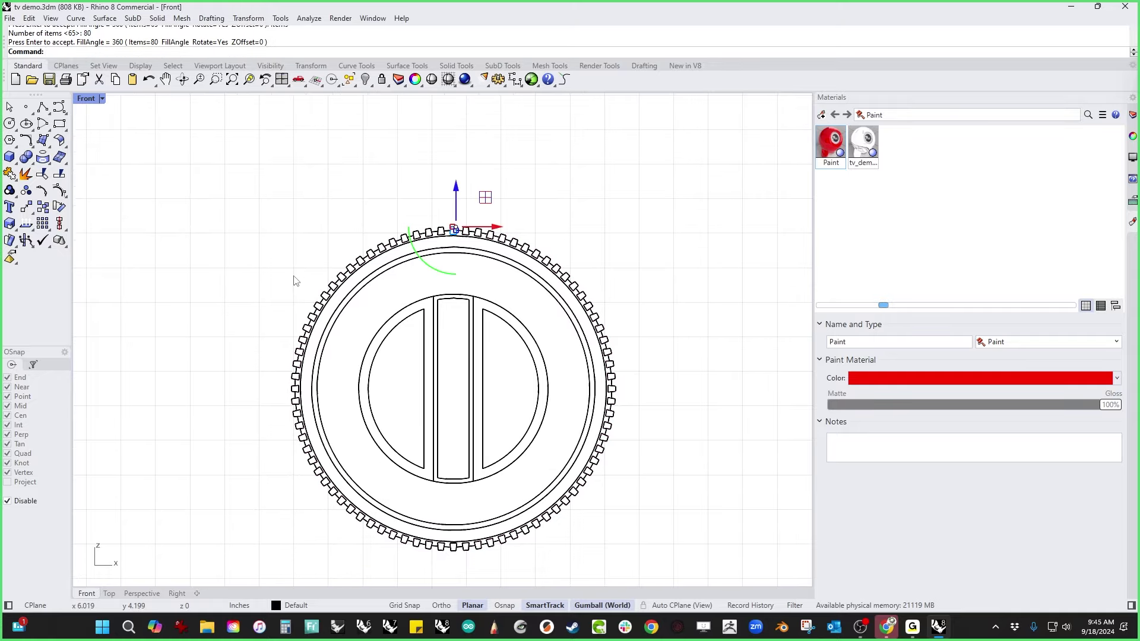
Step: Boolean union the knob and all its arrayed ribs into one solid
right_click_drag(293, 279, 227, 317)
key("F4")
mouse_move(298, 381)
right_mouse_down()
mouse_move(242, 433)
mouse_move(286, 373)
right_mouse_up()
scroll(287, 373, "down", 3)
key("ctrl+a")
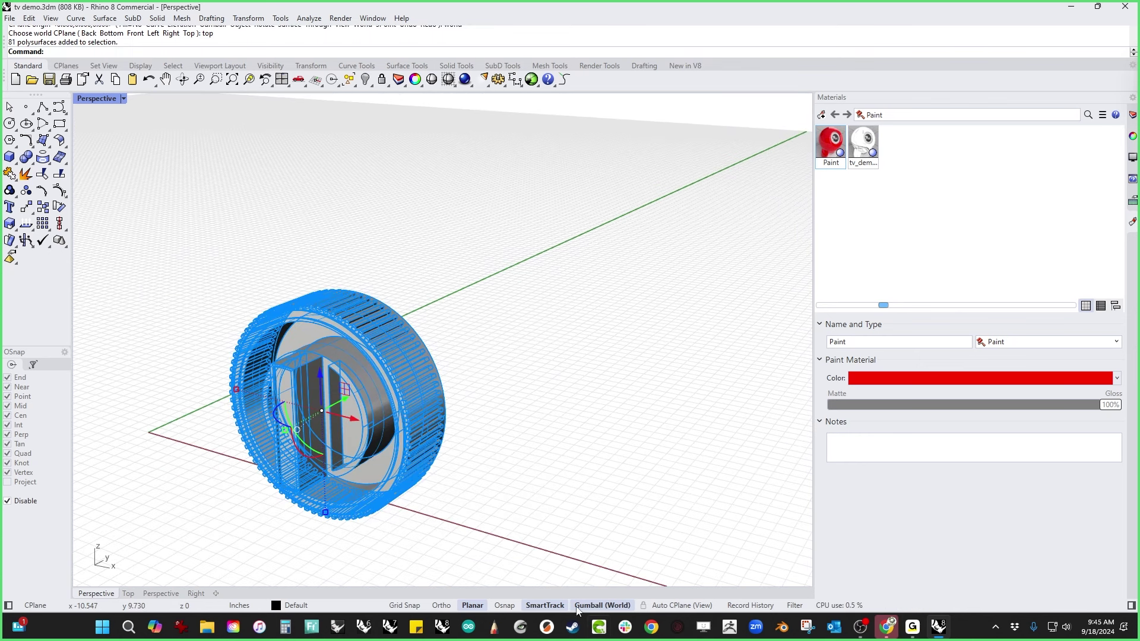
left_click(25, 157)
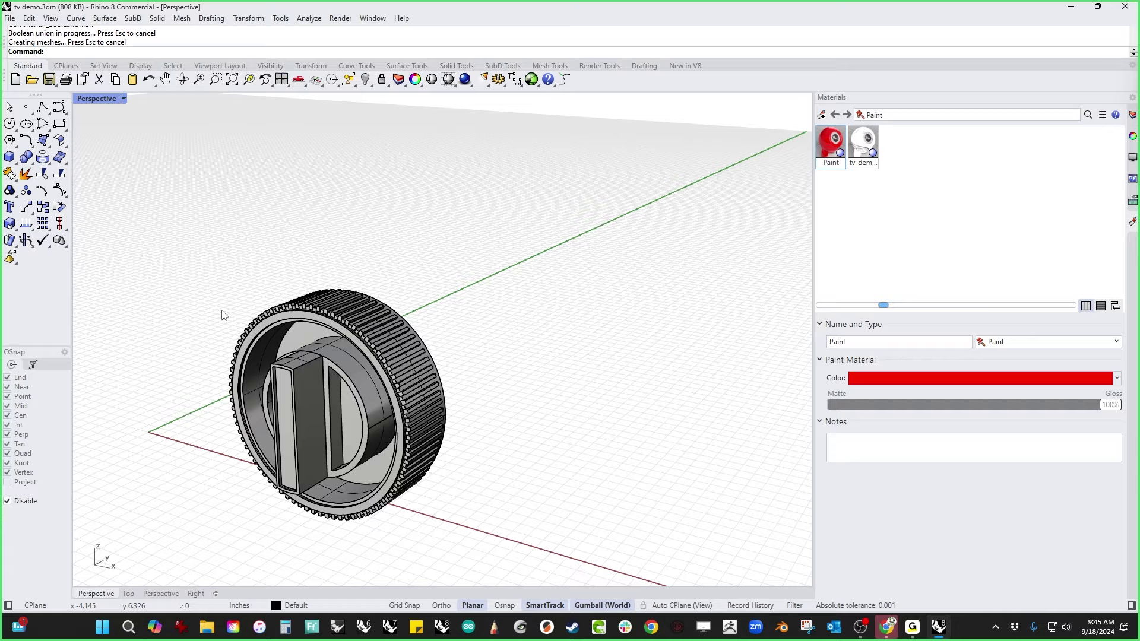
Step: Inspect the ribbed knob, then show all hidden objects to bring back the television body
right_click_drag(205, 338, 364, 351)
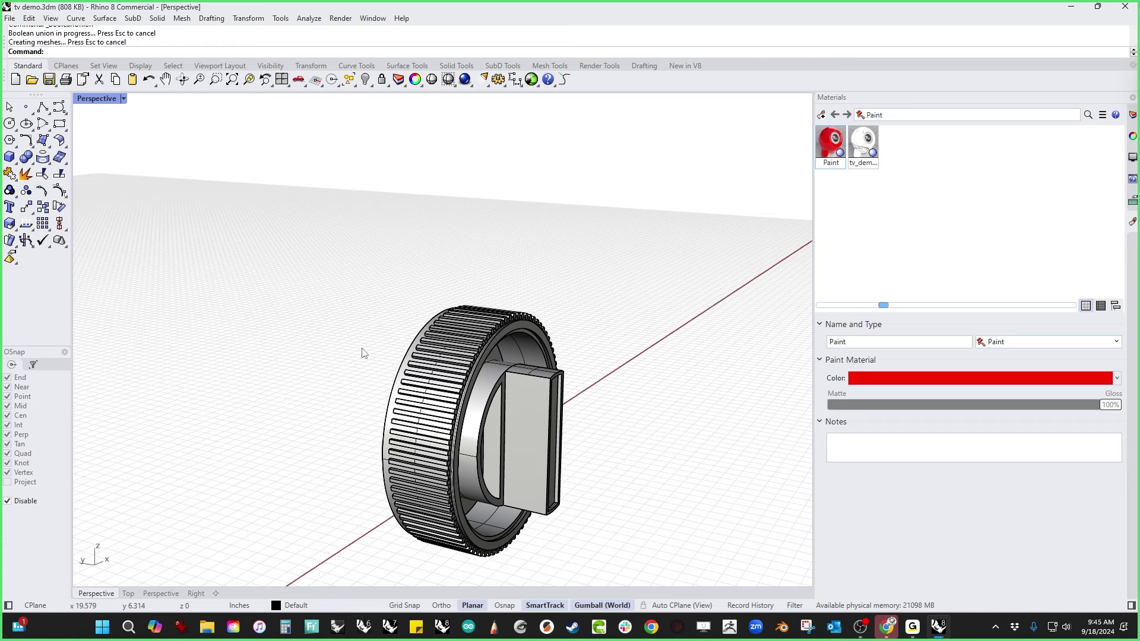
right_click_drag(364, 352, 279, 381)
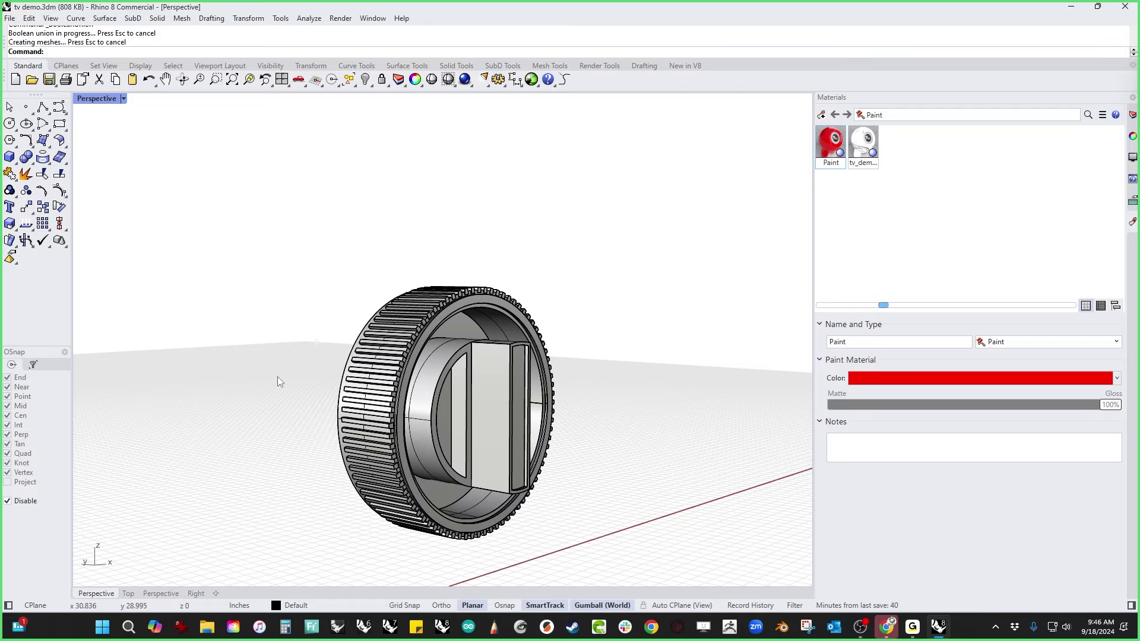
key("ctrl+alt+h")
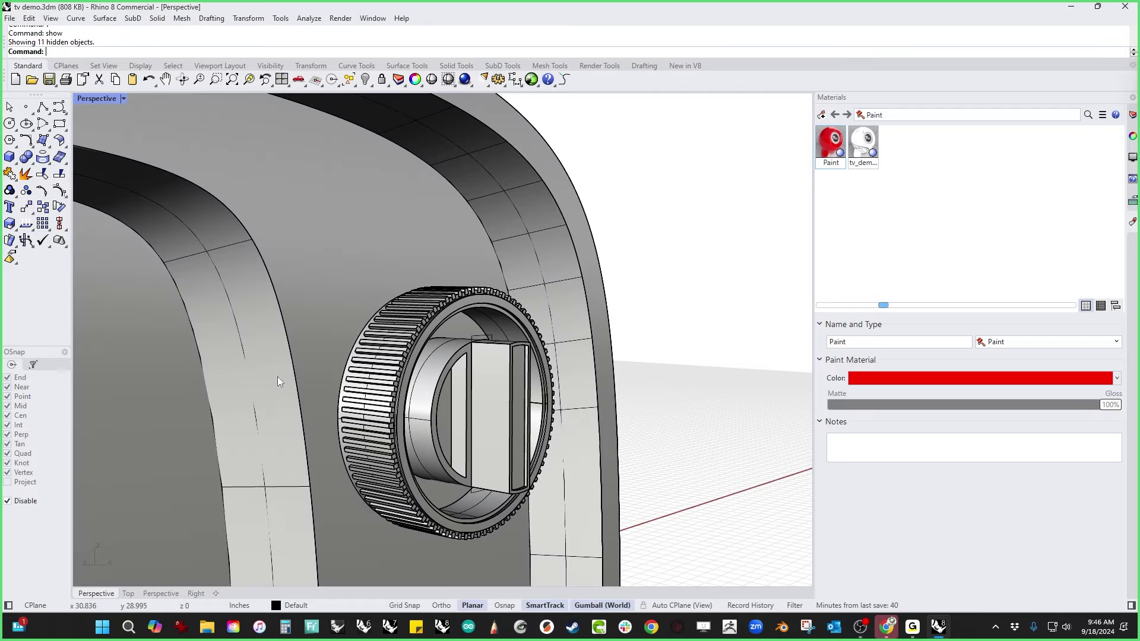
scroll(277, 376, "down", 5)
right_click_drag(277, 376, 469, 366)
scroll(369, 453, "up", 5)
scroll(429, 399, "down", 4)
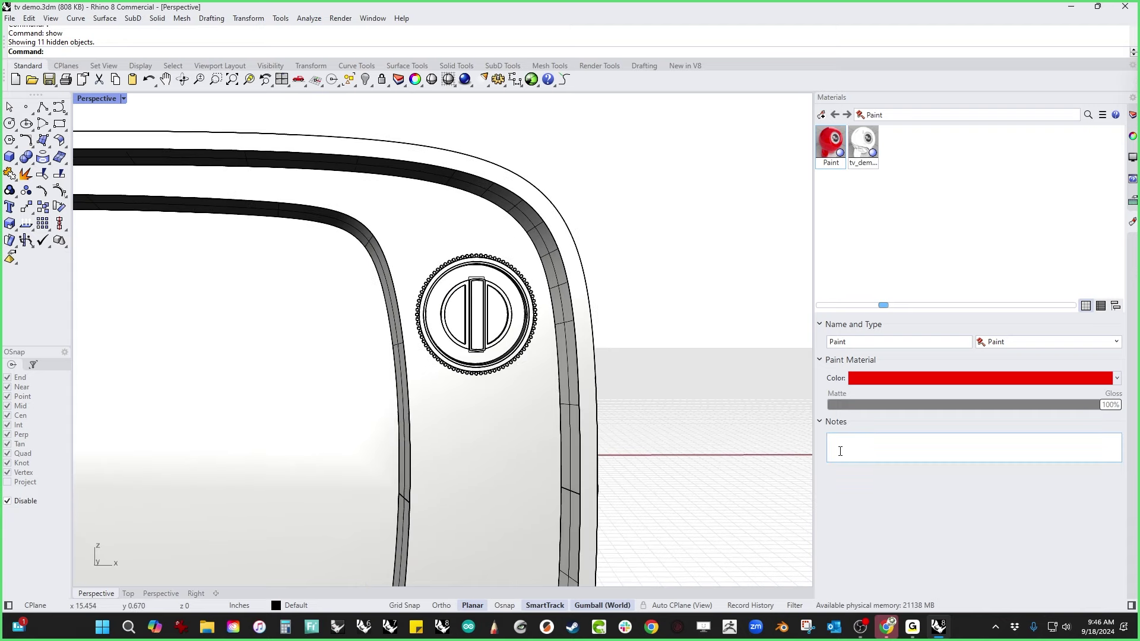
Step: Place a copy of the ribbed knob directly below the original on the television's front, in the front view
key("ctrl+F2")
scroll(577, 408, "down", 4)
right_click_drag(518, 435, 463, 301)
left_click(452, 236)
left_click_drag(453, 206, 489, 288)
key("alt")
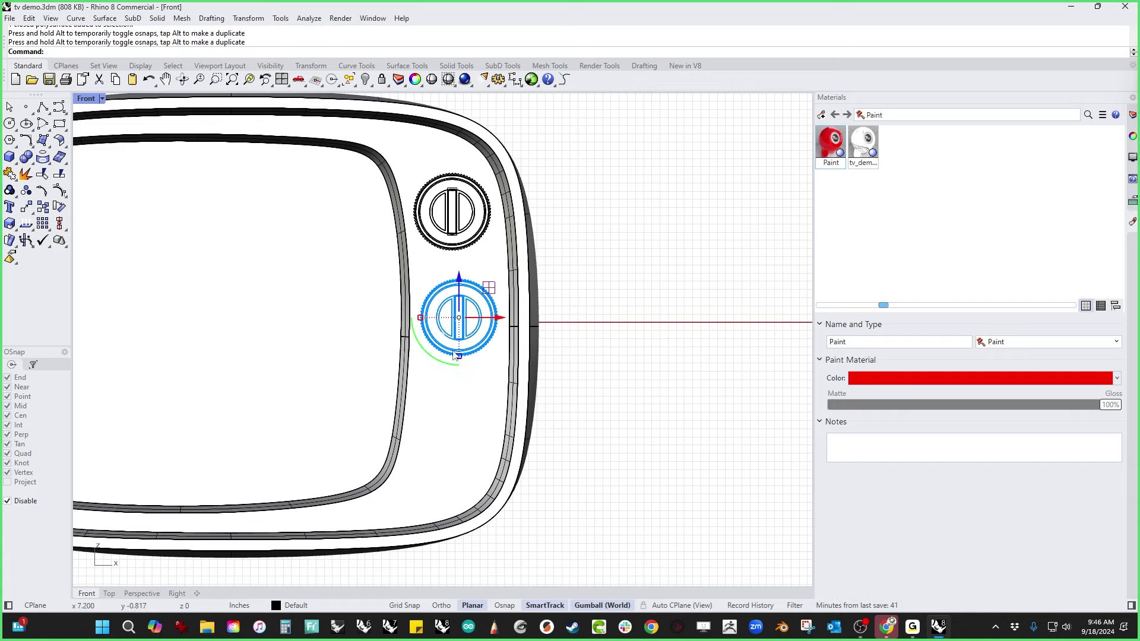
Step: Rotate the lower knob about 40 degrees counterclockwise and the upper knob slightly clockwise so their grip bars differ
left_click_drag(455, 355, 482, 346)
left_click(611, 307)
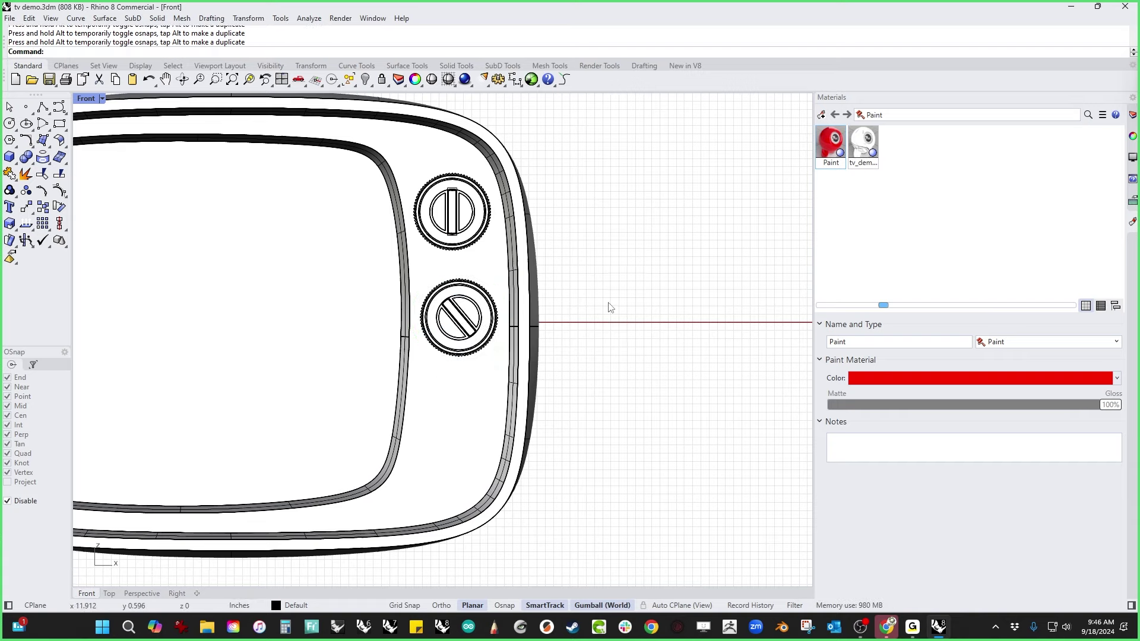
left_click(473, 214)
left_click_drag(446, 259, 438, 251)
left_click(568, 265)
scroll(568, 261, "down", 4)
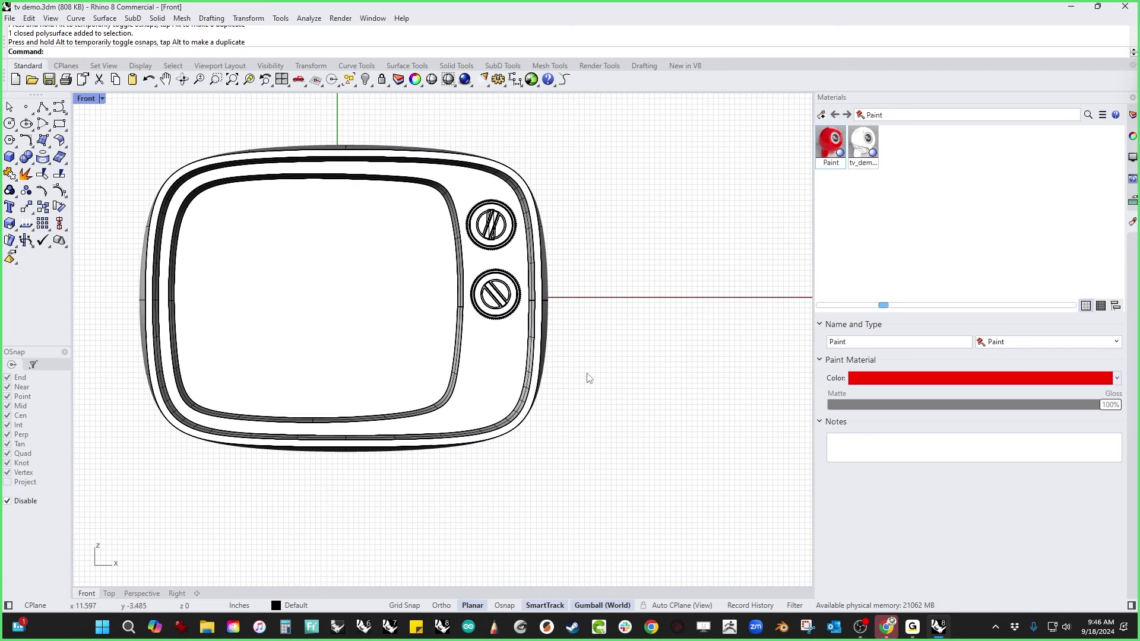
Step: Examine the volume and tuning controls in the reference sketch and compare them with the television's front panel
right_click_drag(588, 378, 557, 401)
key("ctrl+F4")
type("show")
key("Return")
scroll(555, 401, "down", 4)
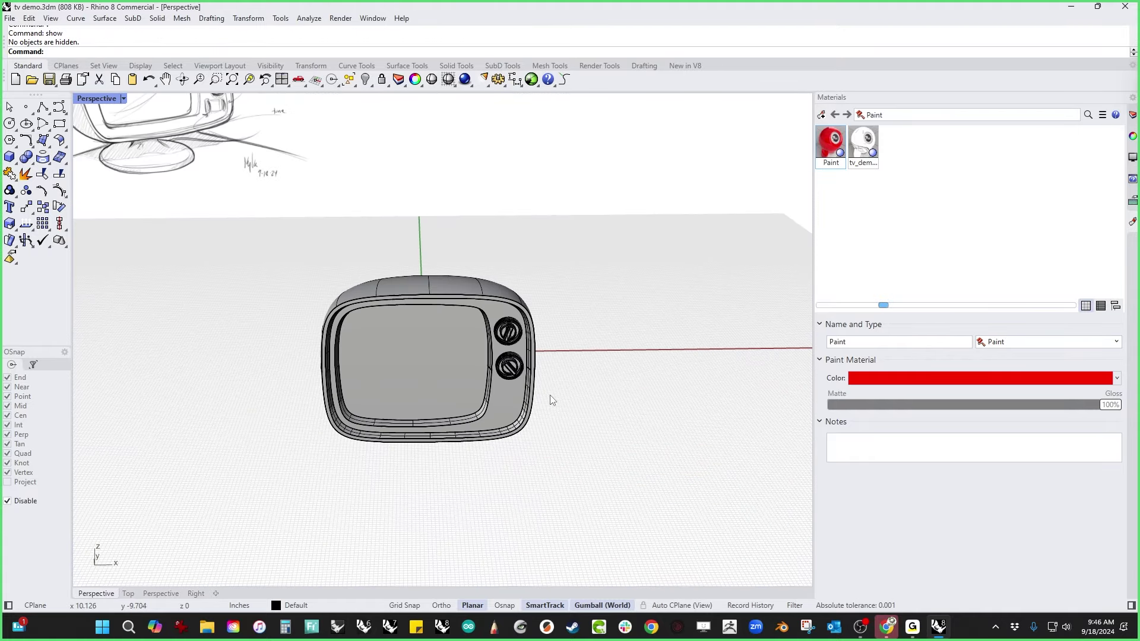
scroll(275, 230, "up", 5)
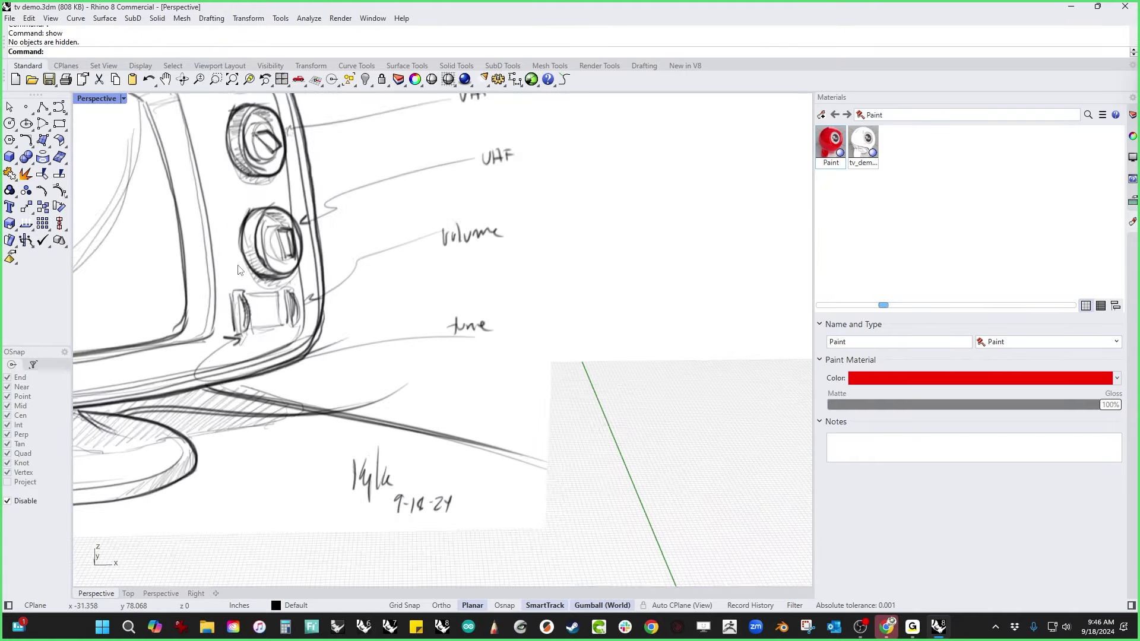
scroll(275, 355, "down", 2)
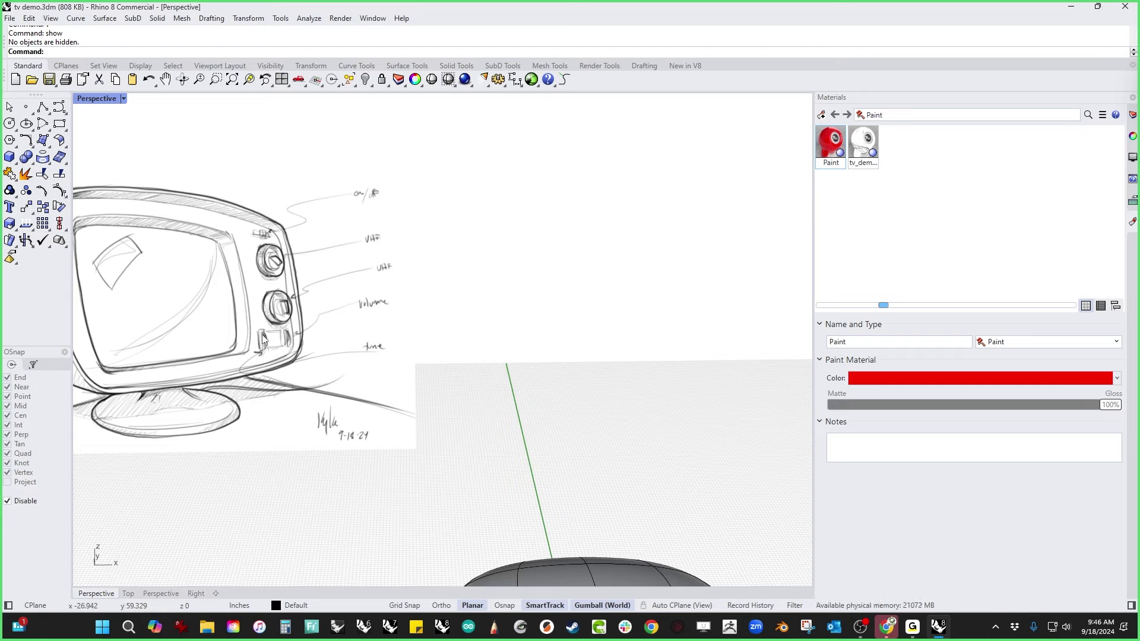
scroll(454, 359, "down", 6)
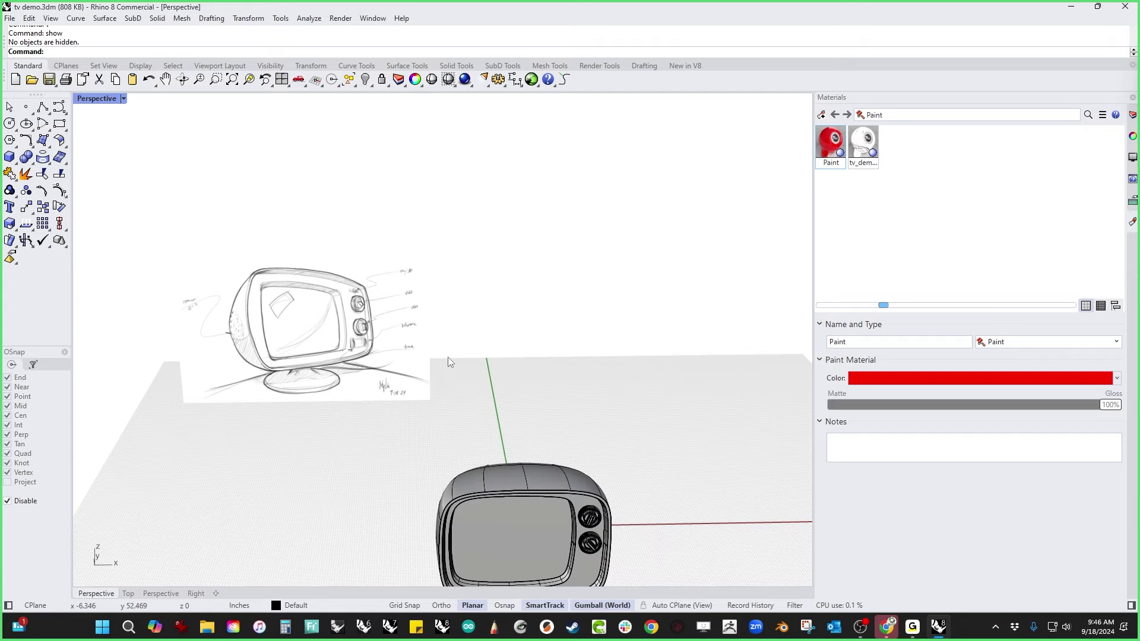
mouse_move(451, 380)
right_mouse_down("shift")
mouse_move(413, 303)
mouse_move(376, 336)
mouse_move(383, 346)
mouse_move(310, 353)
mouse_move(335, 349)
right_mouse_up("shift")
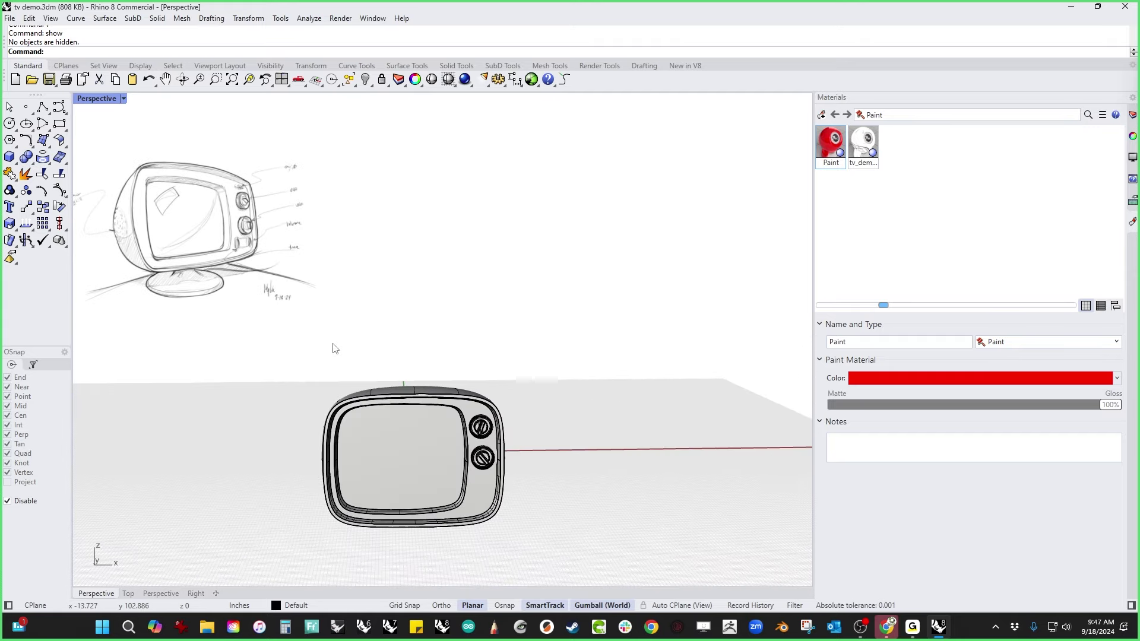
scroll(514, 498, "up", 3)
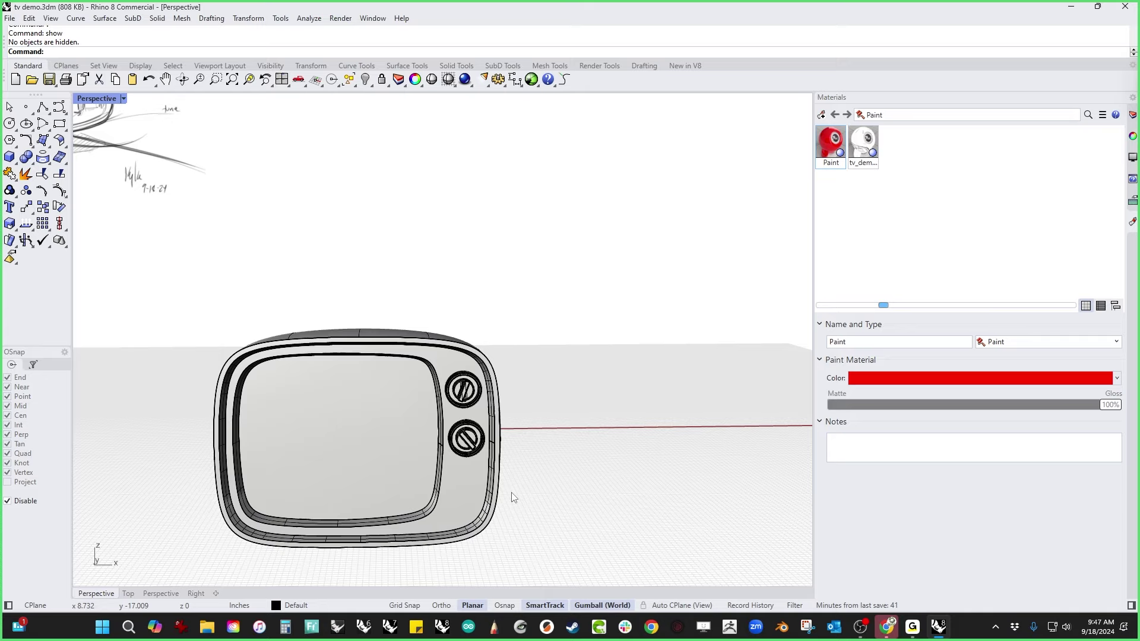
left_click(456, 395)
scroll(505, 413, "up", 3)
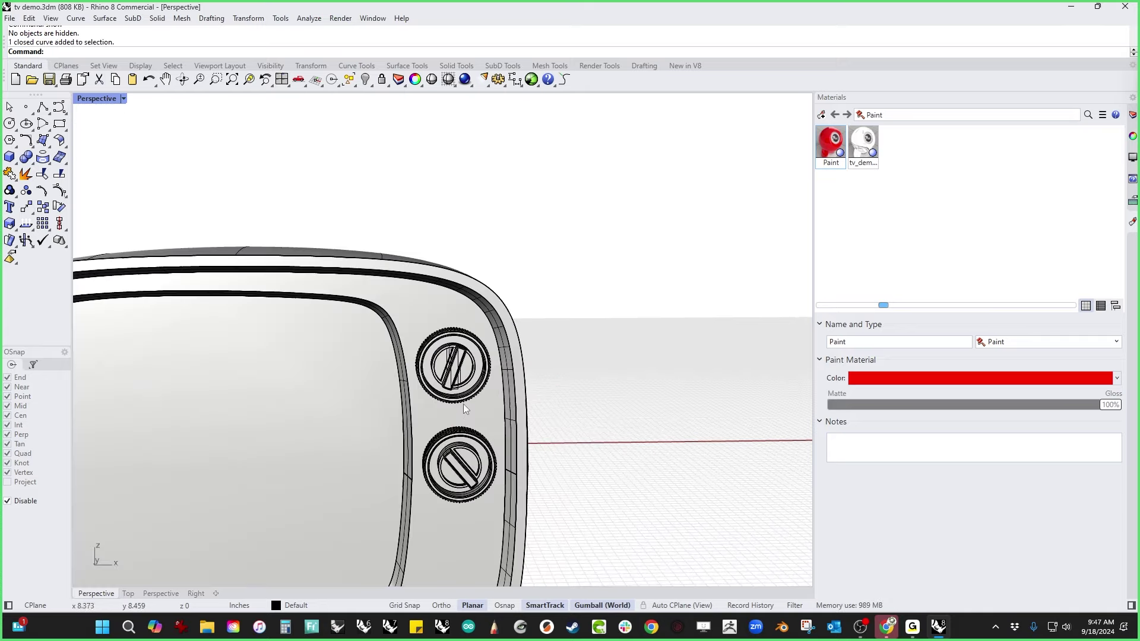
left_click(461, 401)
left_click(588, 411)
scroll(585, 403, "down", 5)
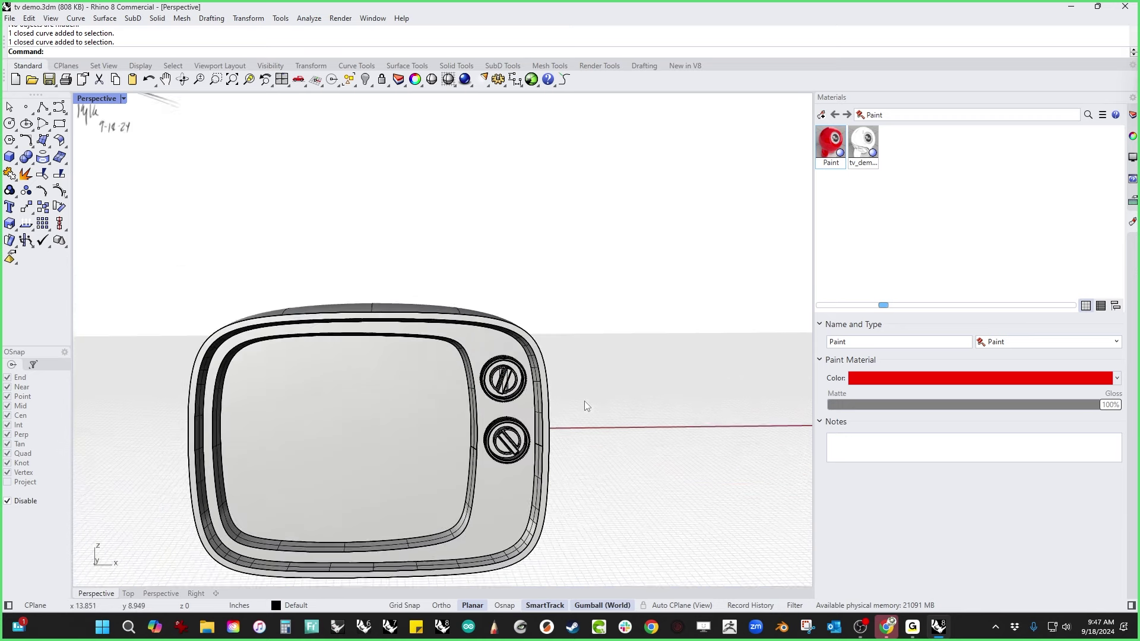
Step: Draw a tall, narrow rectangle from its center near the screen frame's lower right corner, in the front view
key("ctrl+F2")
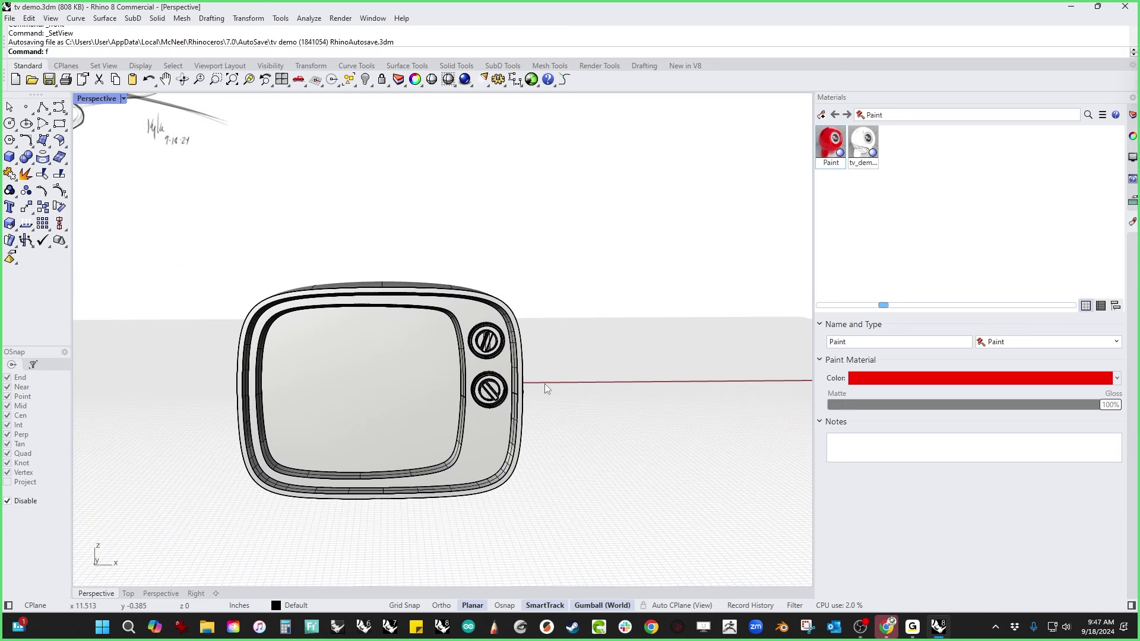
right_click_drag(545, 385, 534, 389)
key("ctrl+F4")
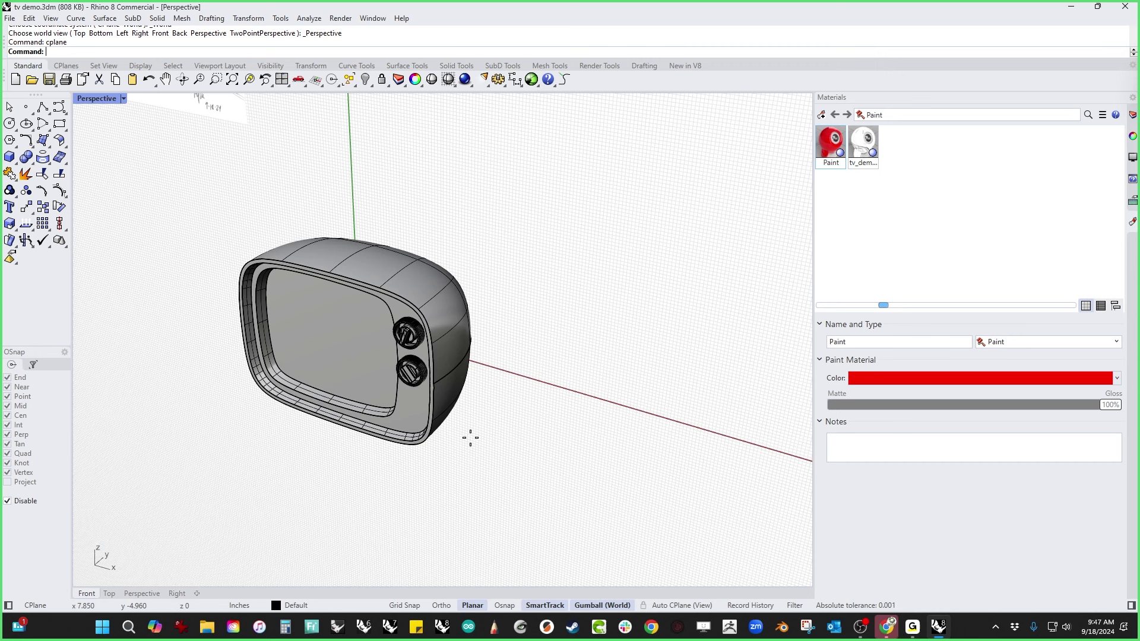
key("ctrl+F2")
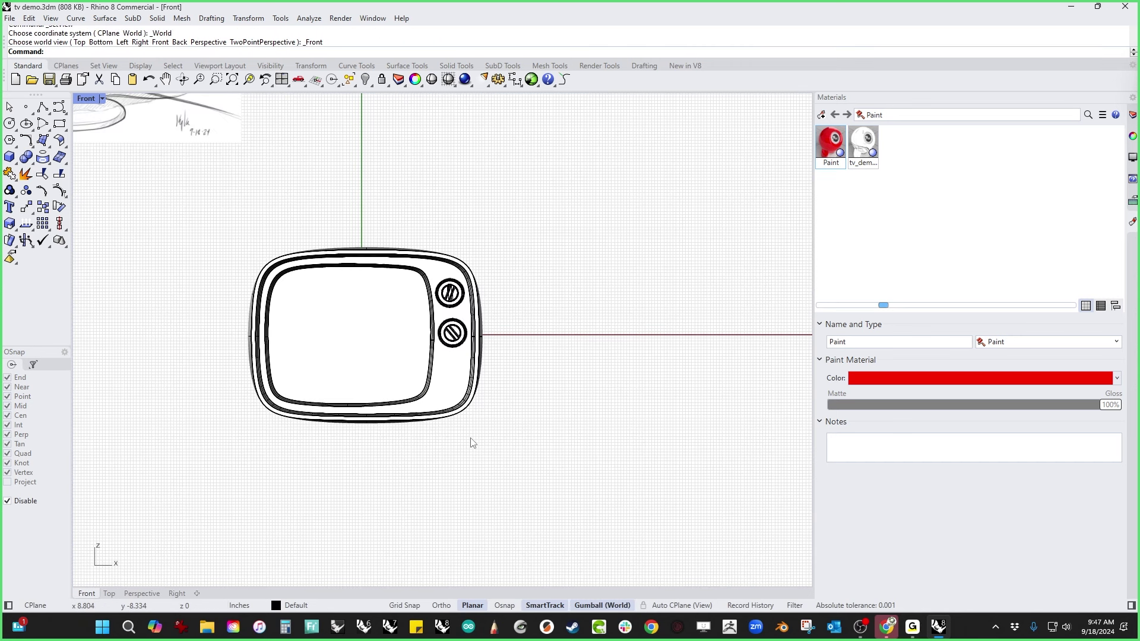
left_click(59, 123)
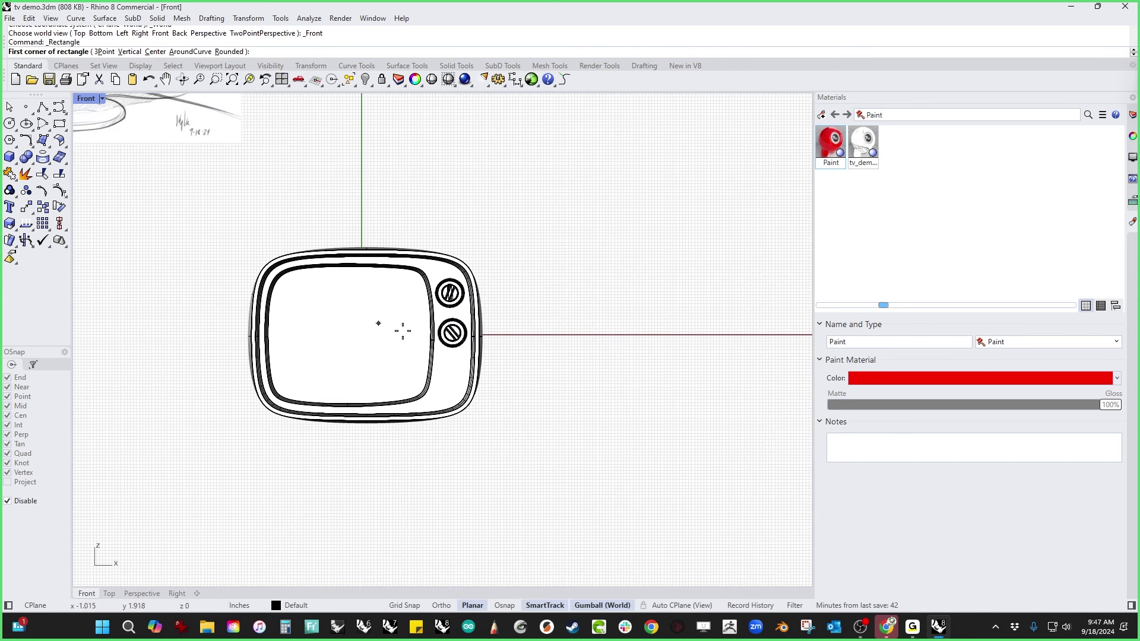
scroll(410, 329, "up", 3)
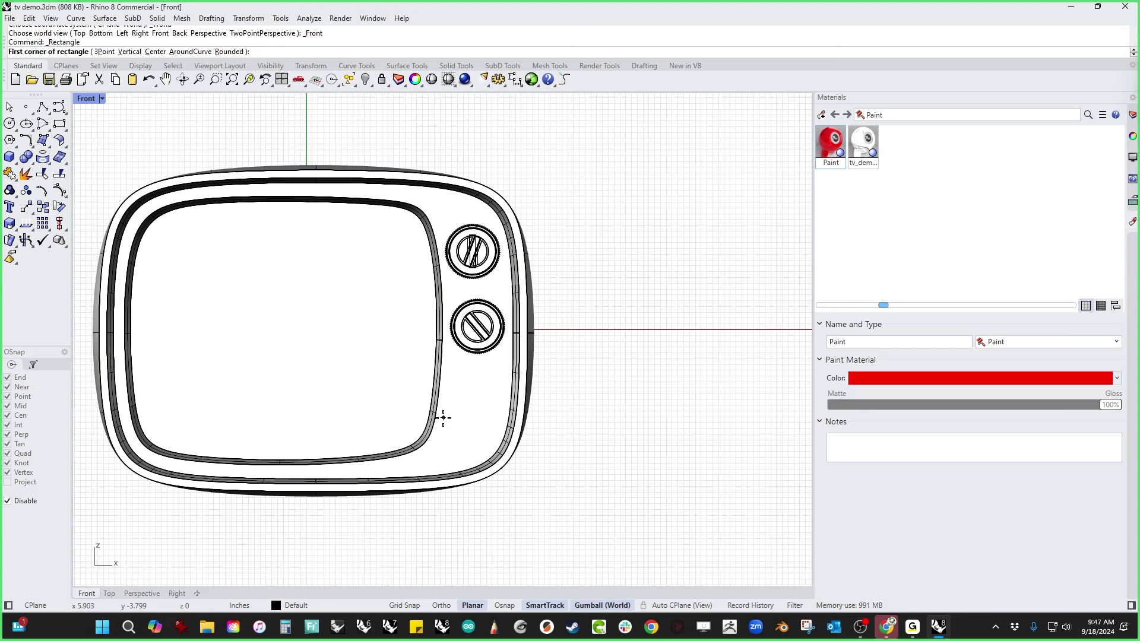
key("alt")
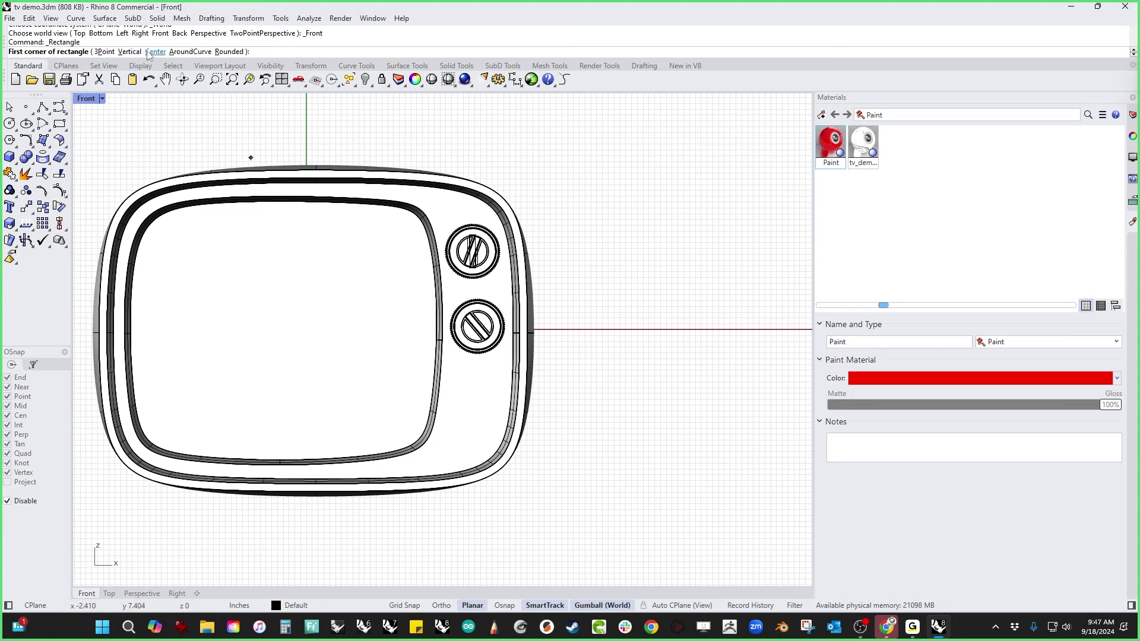
type("c")
key("Return")
scroll(475, 425, "up", 3)
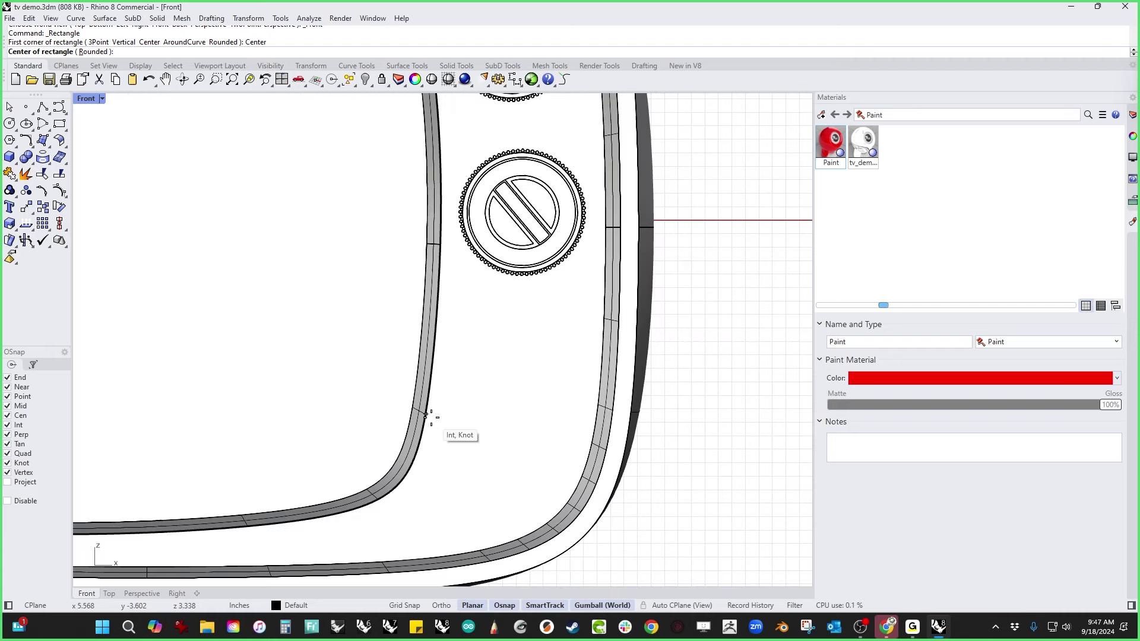
left_click(427, 415)
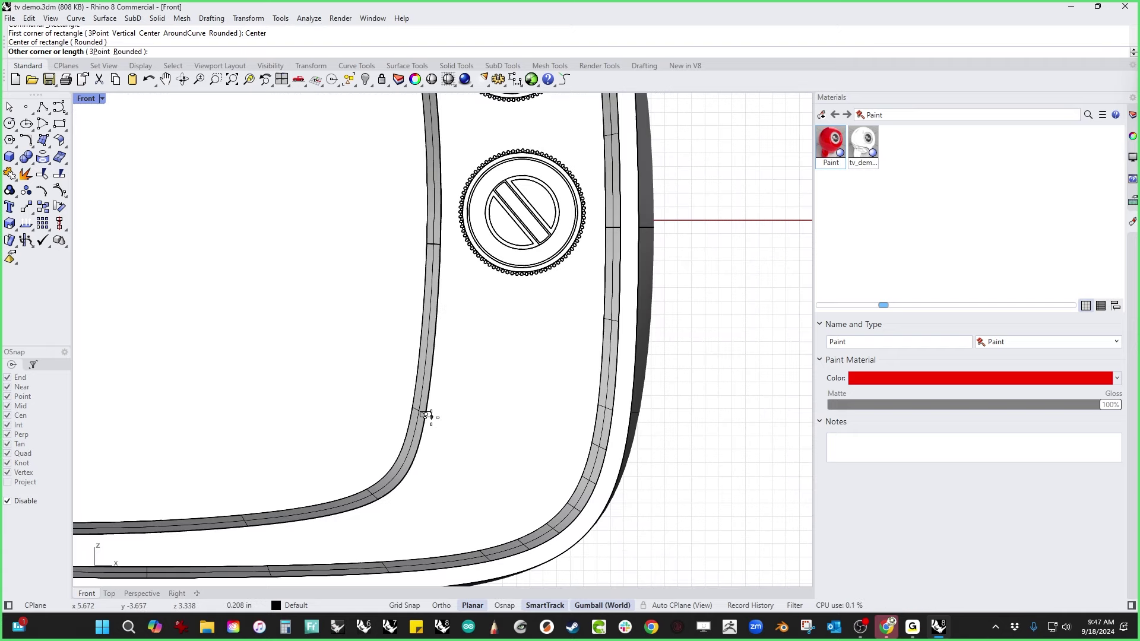
left_click(437, 477)
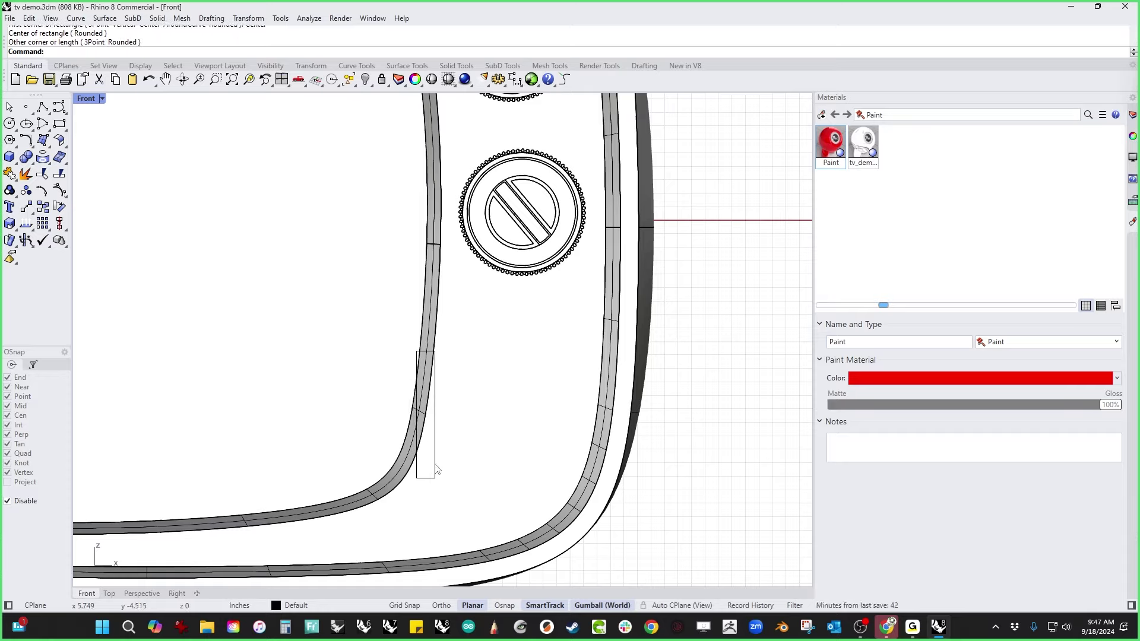
Step: Move the narrow rectangle onto the front panel beneath the lower knob and place a duplicate to its right
left_click(438, 474)
left_click(464, 496)
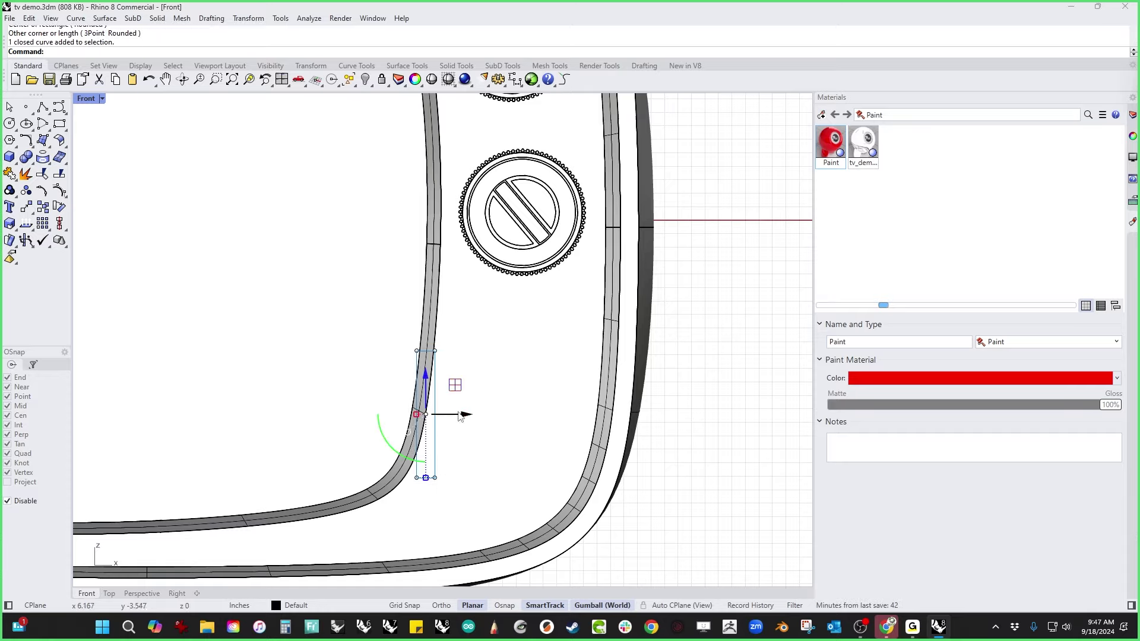
left_click_drag(427, 415, 568, 401)
key("alt")
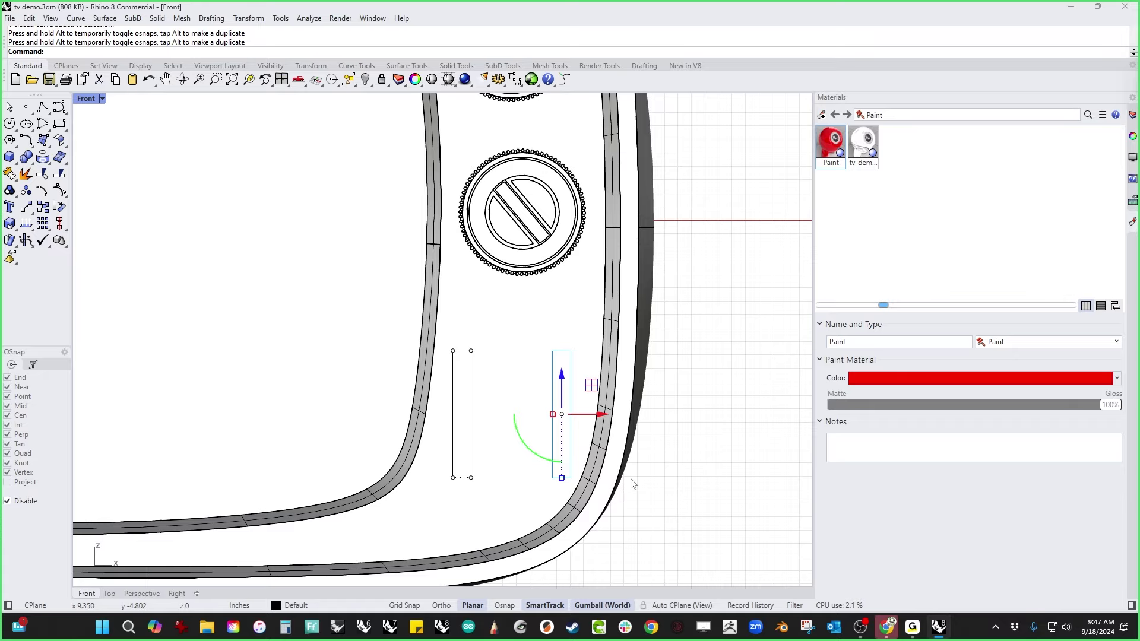
Step: PushPull the left rectangle about 0.63 inches into the television's front panel to cut a slot
right_click_drag(656, 477, 612, 426)
key("ctrl+F4")
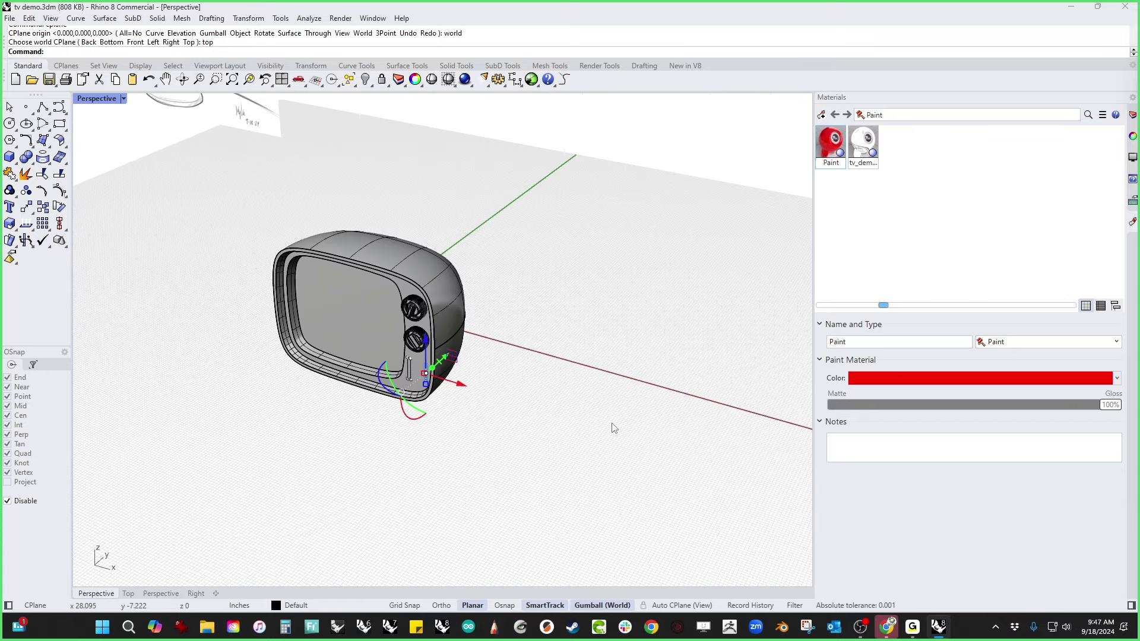
left_click(550, 389)
scroll(550, 393, "up", 8)
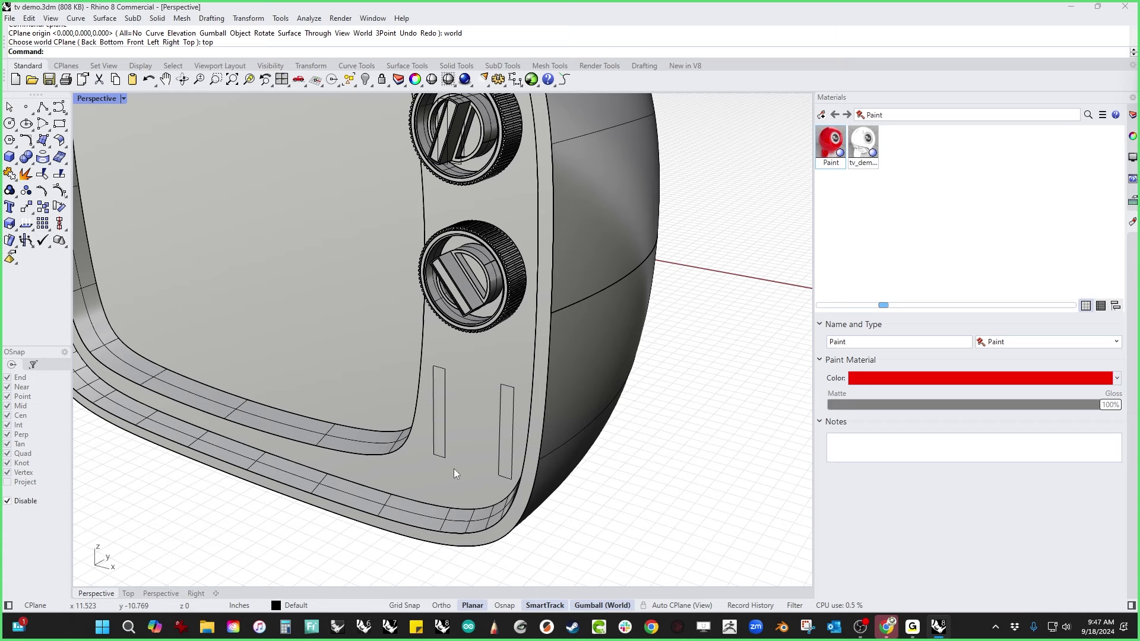
key("Return")
scroll(454, 448, "up", 3)
left_click(429, 419)
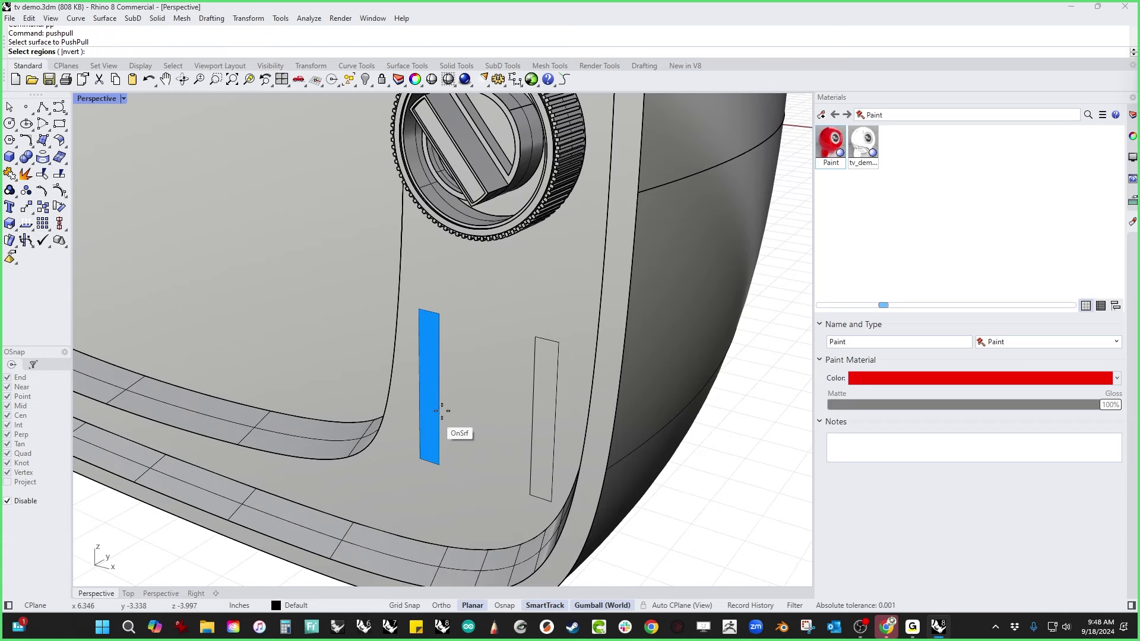
key("Return")
left_click(450, 407)
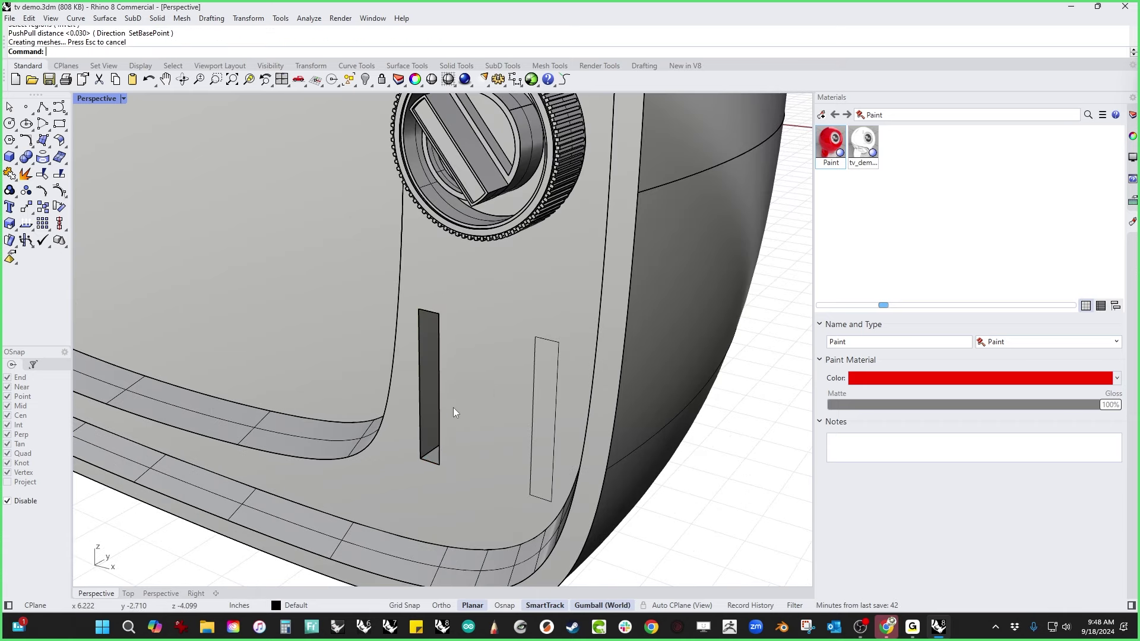
Step: PushPull the right rectangle into the front panel to cut a matching second slot
key("Return")
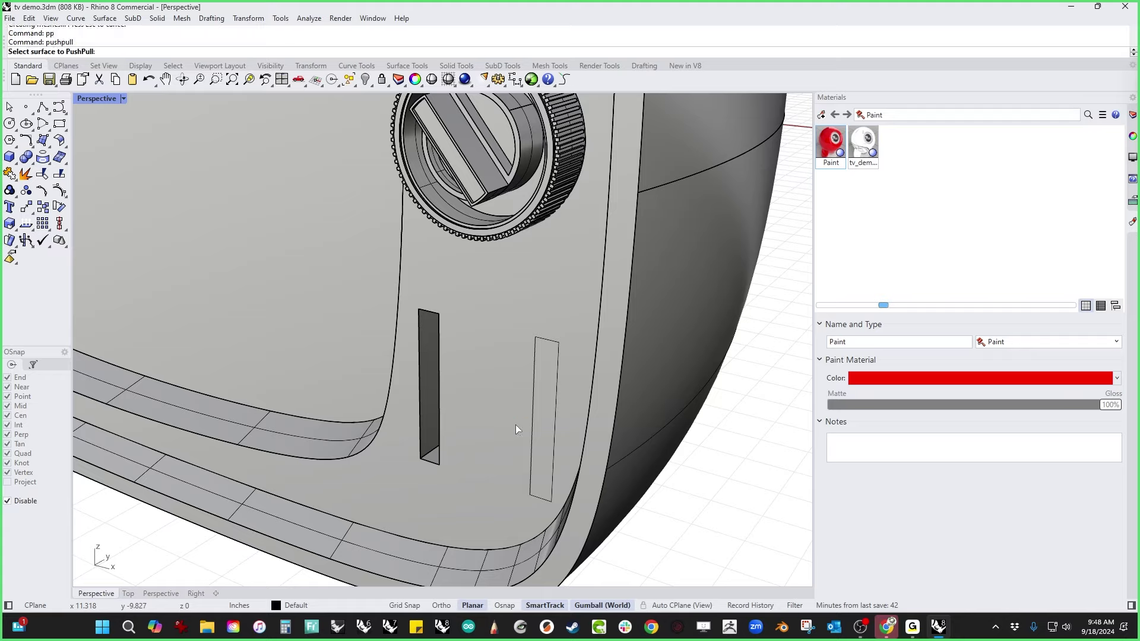
left_click(546, 417)
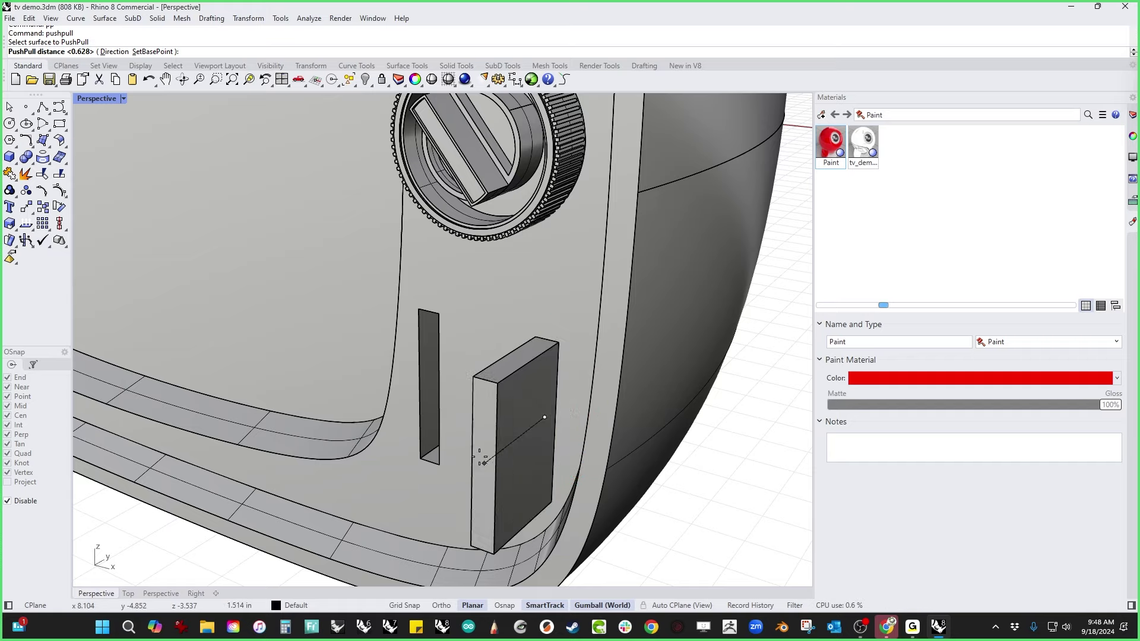
left_click(580, 389)
Step: Inspect the two slots beneath the knobs, including their recessed back faces
mouse_move(580, 389)
right_mouse_down()
mouse_move(580, 412)
mouse_move(595, 397)
mouse_move(586, 402)
right_mouse_up()
scroll(503, 365, "up", 5)
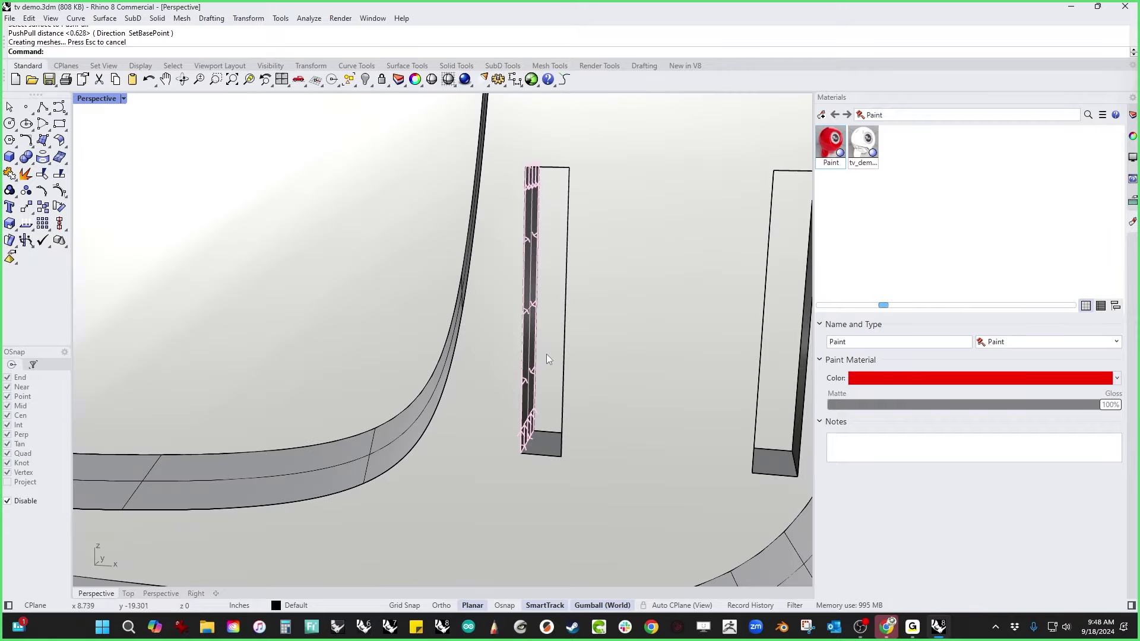
left_click(546, 354, "ctrl+shift")
left_click(784, 354, "ctrl+shift")
scroll(686, 351, "down", 5)
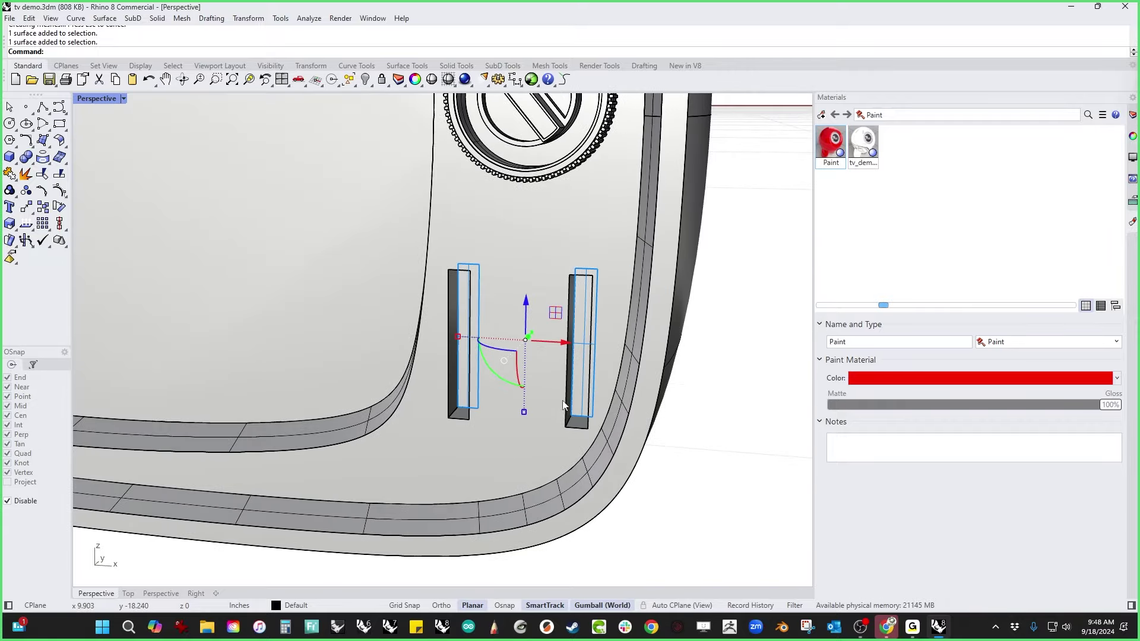
key("Escape")
scroll(627, 469, "up", 2)
scroll(627, 469, "down", 4)
right_click_drag(624, 462, 588, 468)
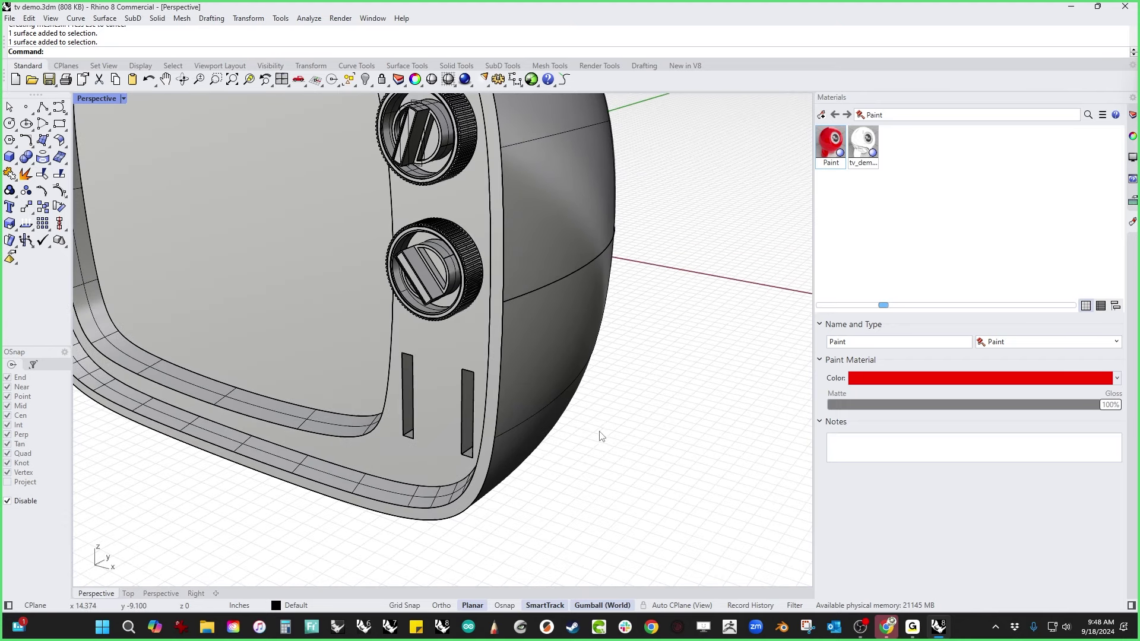
Step: Place a copy of the upper ribbed knob beside the television and scale the copy thinner along its depth
right_click_drag(635, 368, 623, 392)
scroll(442, 236, "up", 3)
left_click(453, 240)
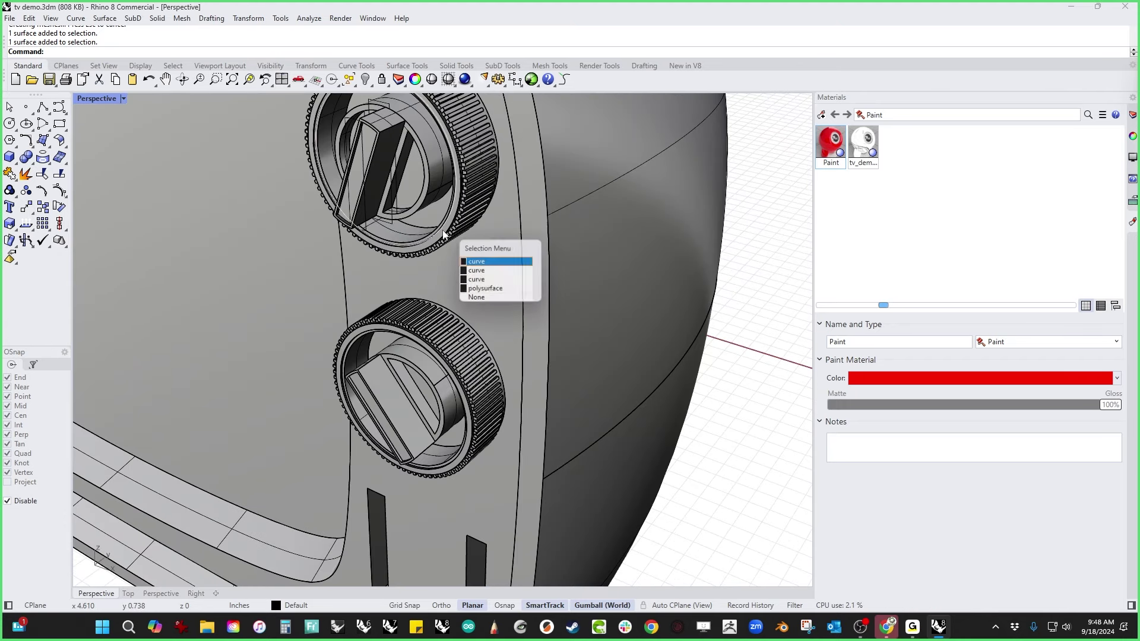
left_click(494, 289)
scroll(489, 287, "down", 2)
right_click_drag(489, 287, 458, 345)
left_click_drag(425, 309, 725, 417)
key("alt")
right_click_drag(688, 519, 643, 520)
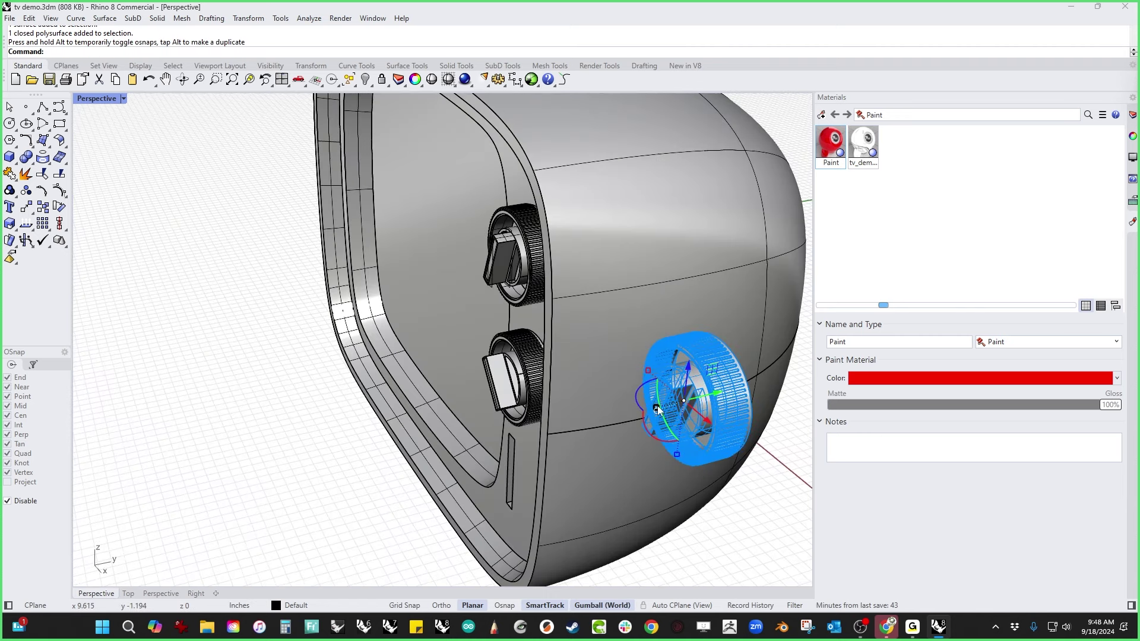
left_click_drag(657, 408, 672, 404)
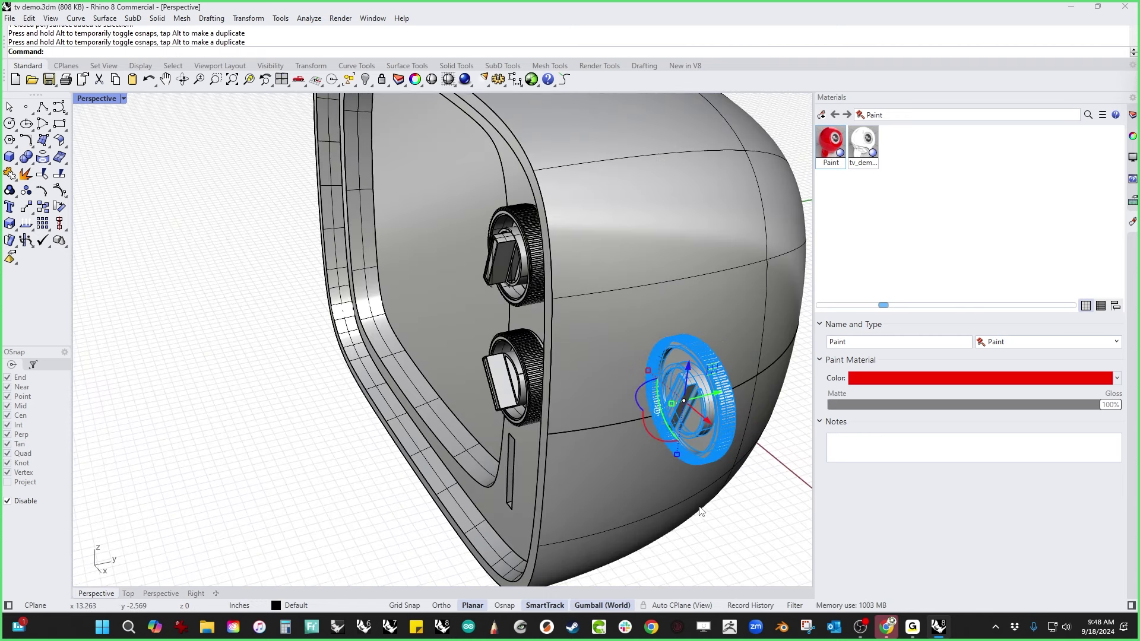
Step: Draw a straight horizontal line through the thinned knob's ribbed rim, extending past both sides, in the top view
key("ctrl+F1")
right_click_drag(699, 507, 305, 487)
scroll(412, 367, "up", 12)
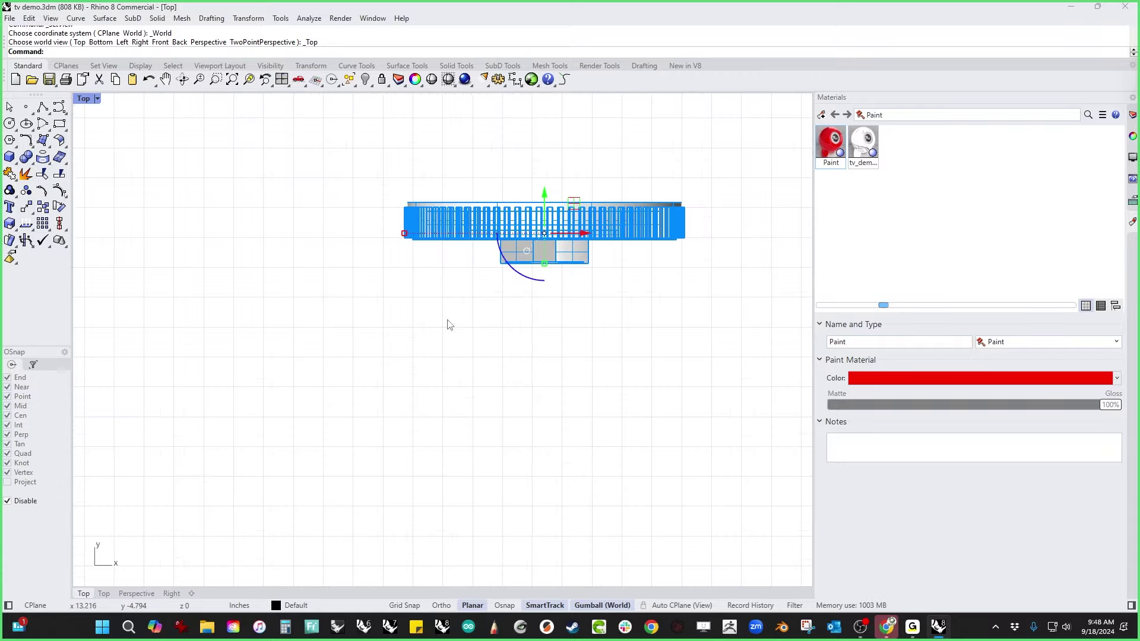
right_click_drag(426, 286, 339, 381)
left_click(329, 386)
scroll(406, 319, "up", 2)
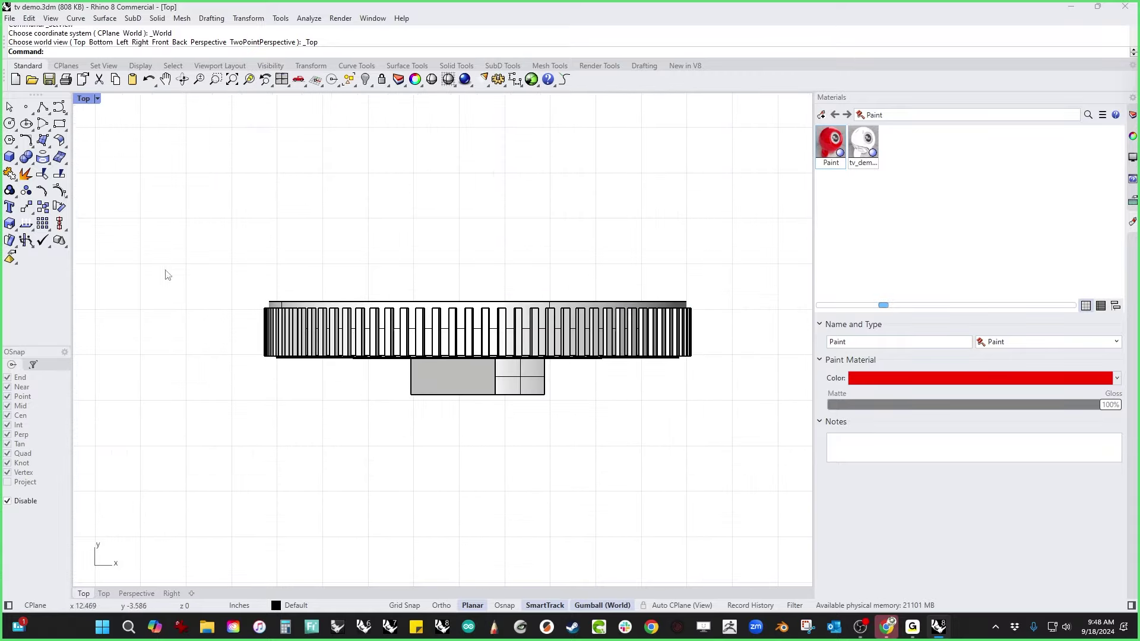
left_click(43, 107)
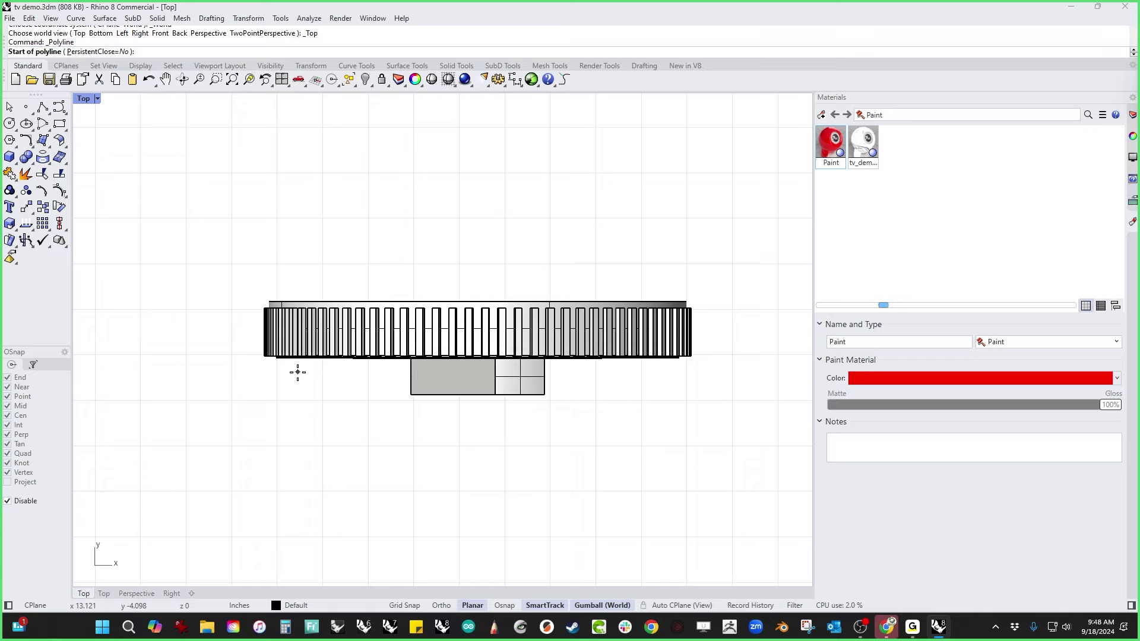
left_click(258, 334)
left_click(741, 334)
key("Return")
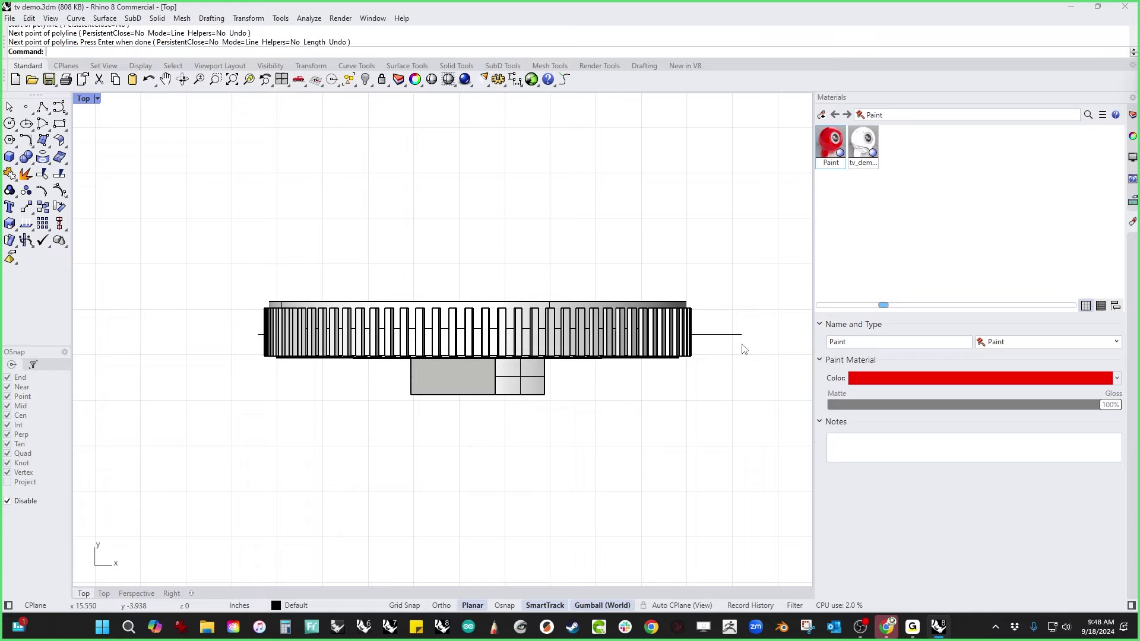
Step: Trim away the thinned knob's lower half and its protruding grip in the top view, using the horizontal line as cutter
key("ctrl+t")
left_click(661, 347)
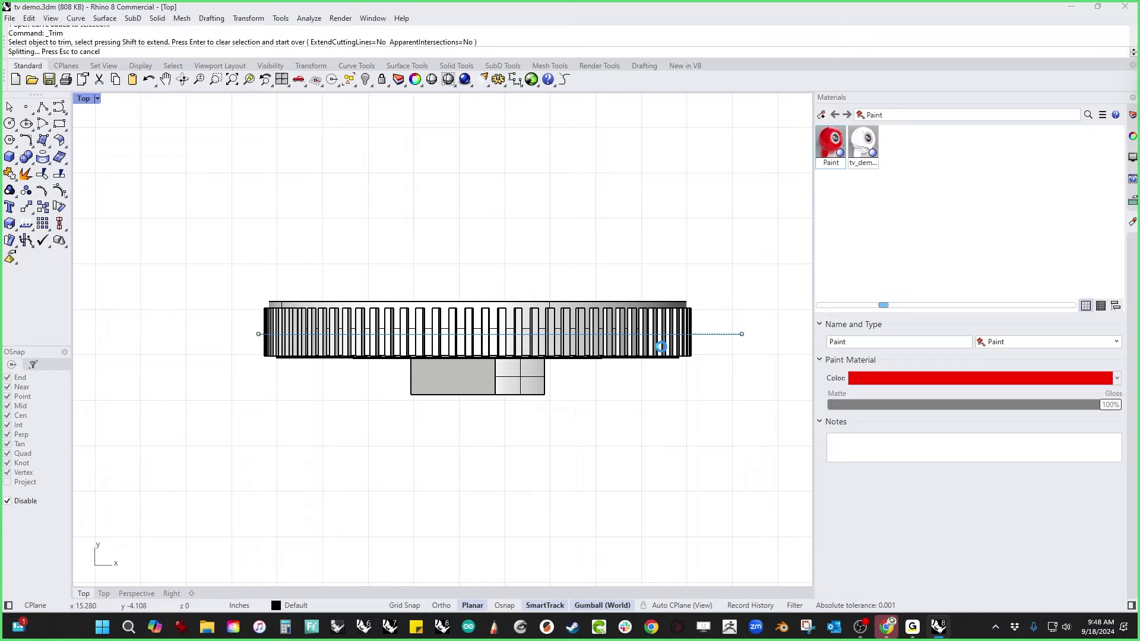
left_click(591, 355)
key("Return")
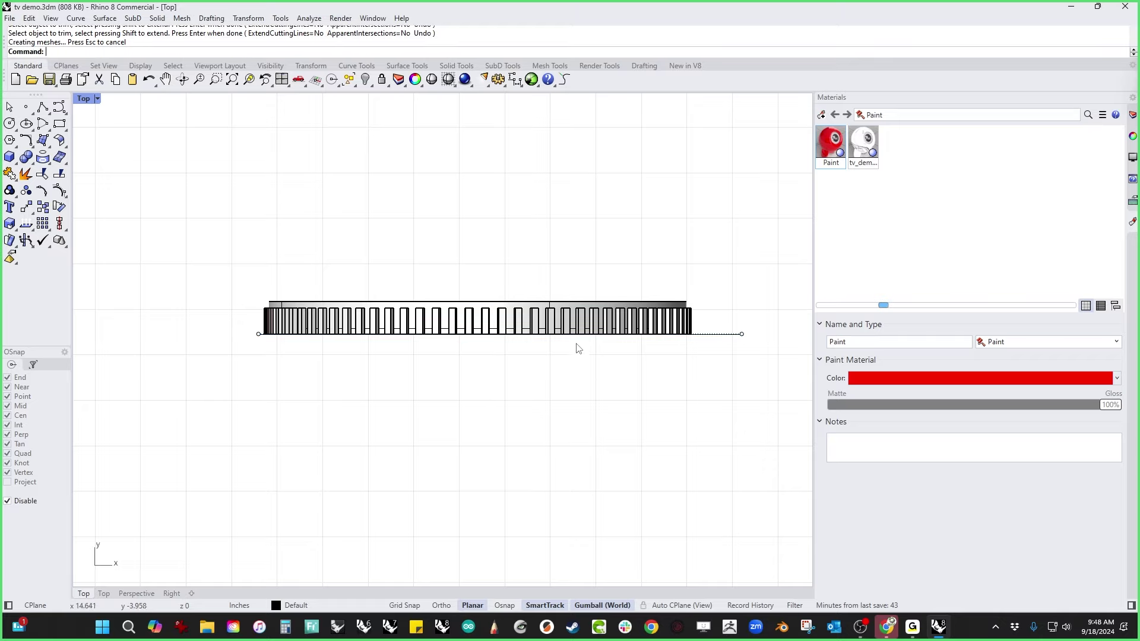
Step: Mirror the remaining ribbed half across the cut line and join both halves into one wheel
left_click(567, 333)
type("mi")
key("Return")
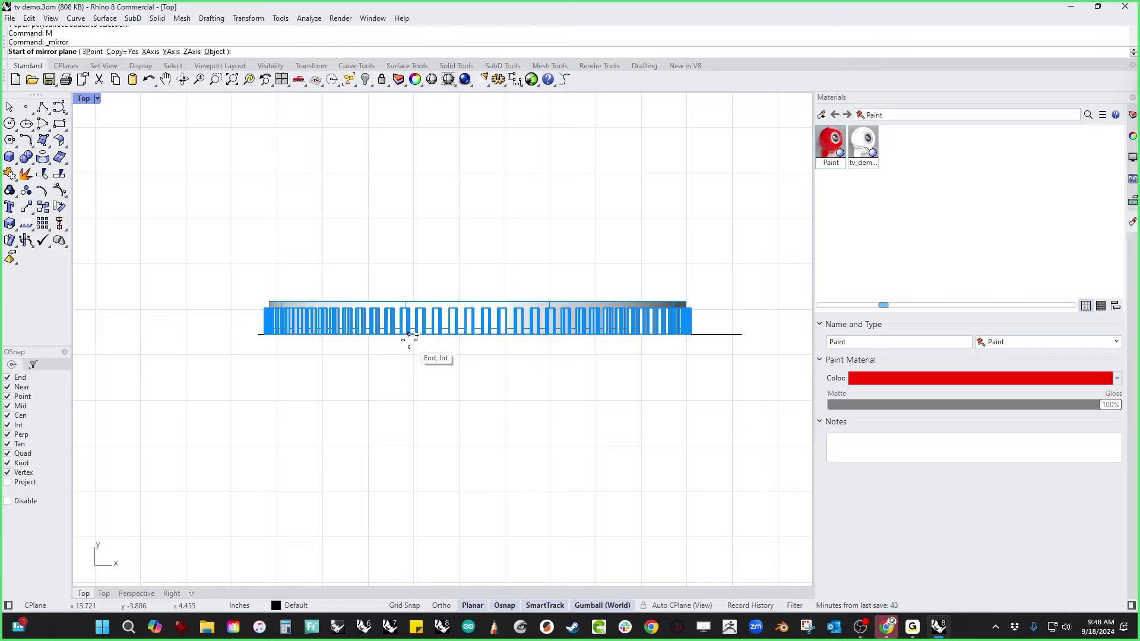
left_click(409, 336, "alt")
left_click(462, 346, "shift")
left_click(556, 359, "shift")
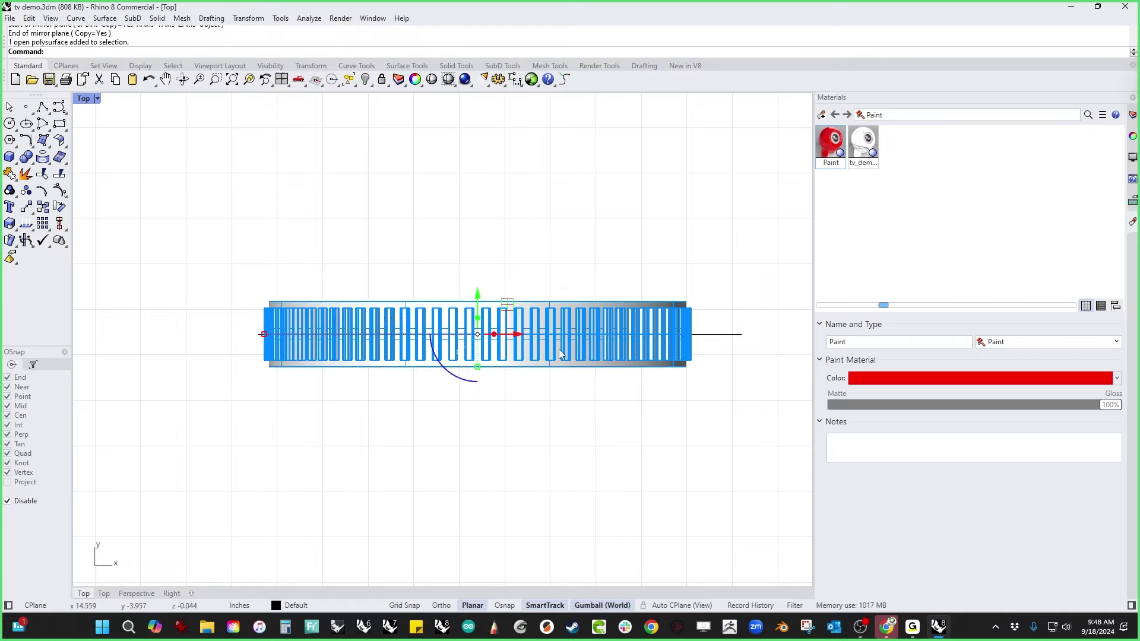
key("ctrl+j")
Step: Rotate the joined ribbed wheel 90 degrees about its vertical axis in the perspective view
key("ctrl+F4")
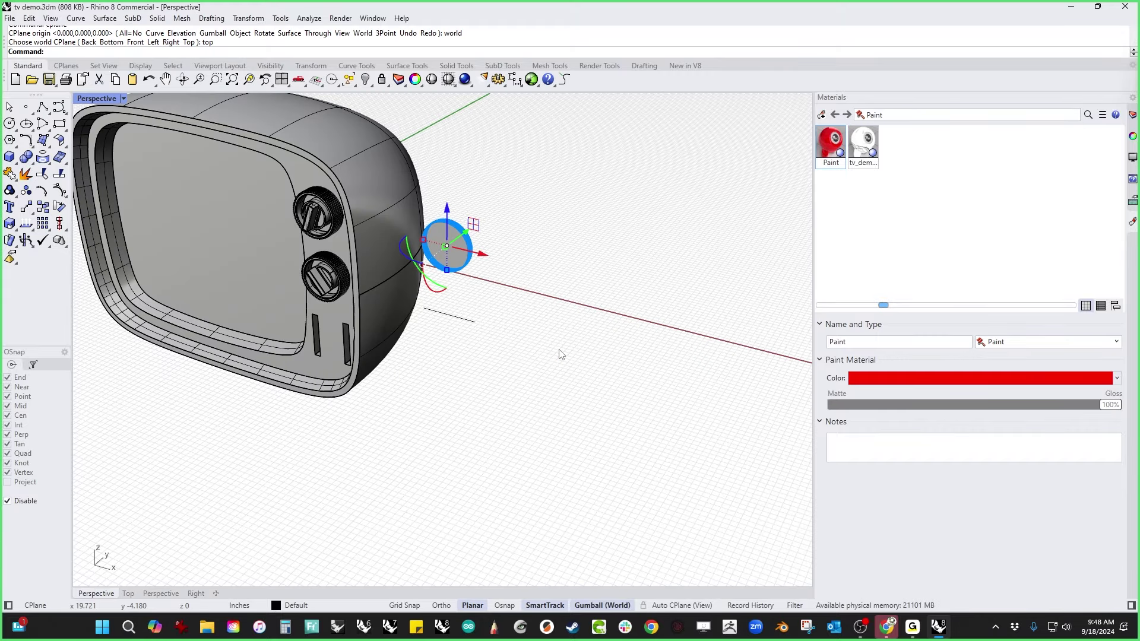
left_click(562, 354)
right_click_drag(562, 355, 446, 261)
scroll(445, 261, "up", 8)
mouse_move(520, 255)
right_mouse_down()
mouse_move(443, 247)
mouse_move(527, 272)
right_mouse_up()
right_click_drag(429, 342, 518, 327)
left_click(594, 276)
right_click_drag(594, 277, 566, 275)
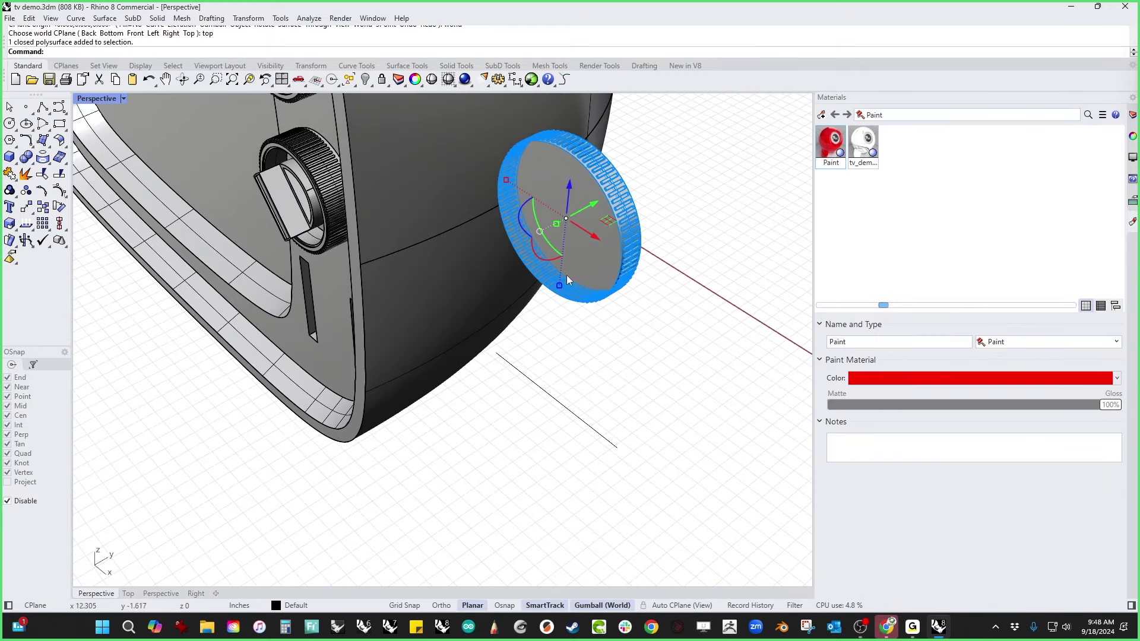
left_click(522, 228)
type("90")
key("Return")
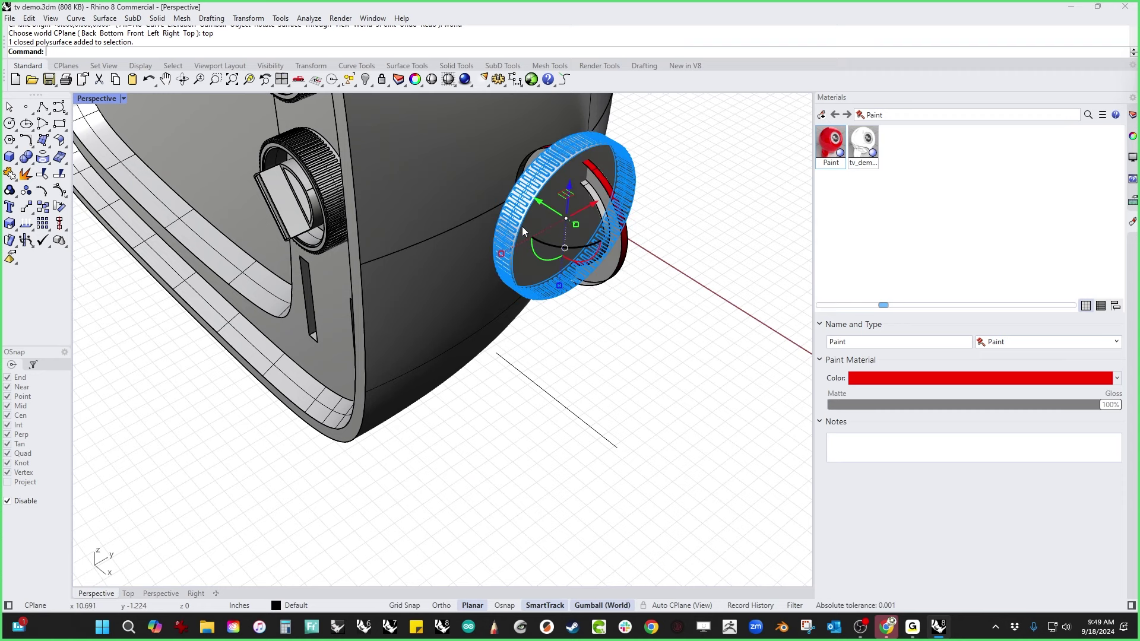
Step: Delete the unrotated leftover knob piece beside the ribbed wheel
right_click_drag(501, 289, 609, 279)
left_click(629, 247)
key("Delete")
Step: Move the ribbed wheel from beside the television into the right slot beneath the knobs
left_click(596, 267)
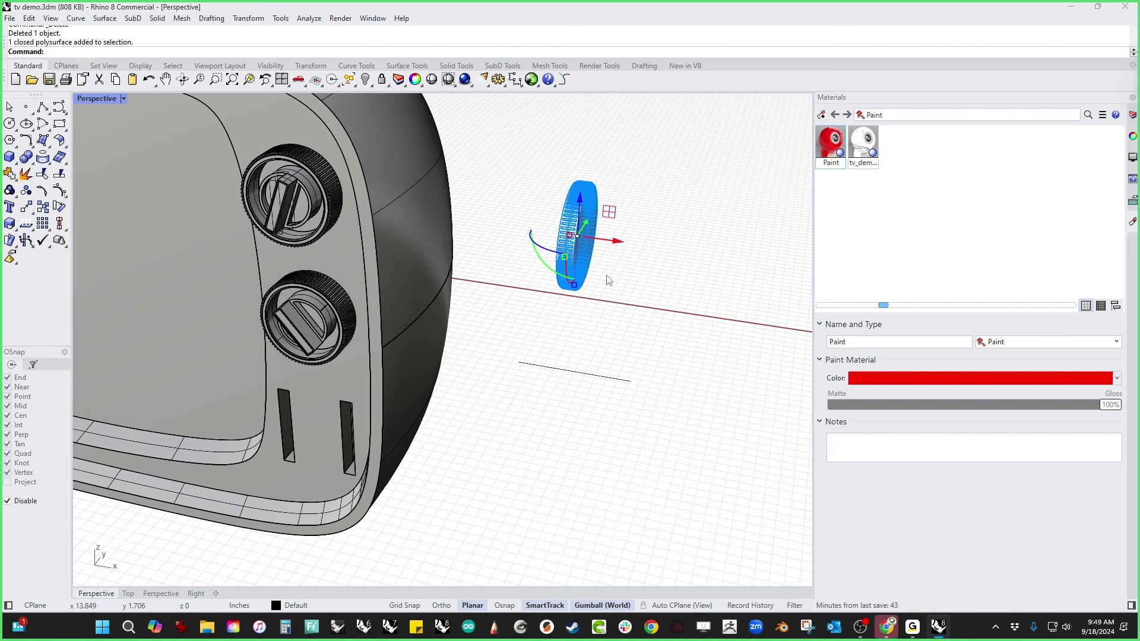
left_click_drag(579, 240, 348, 398)
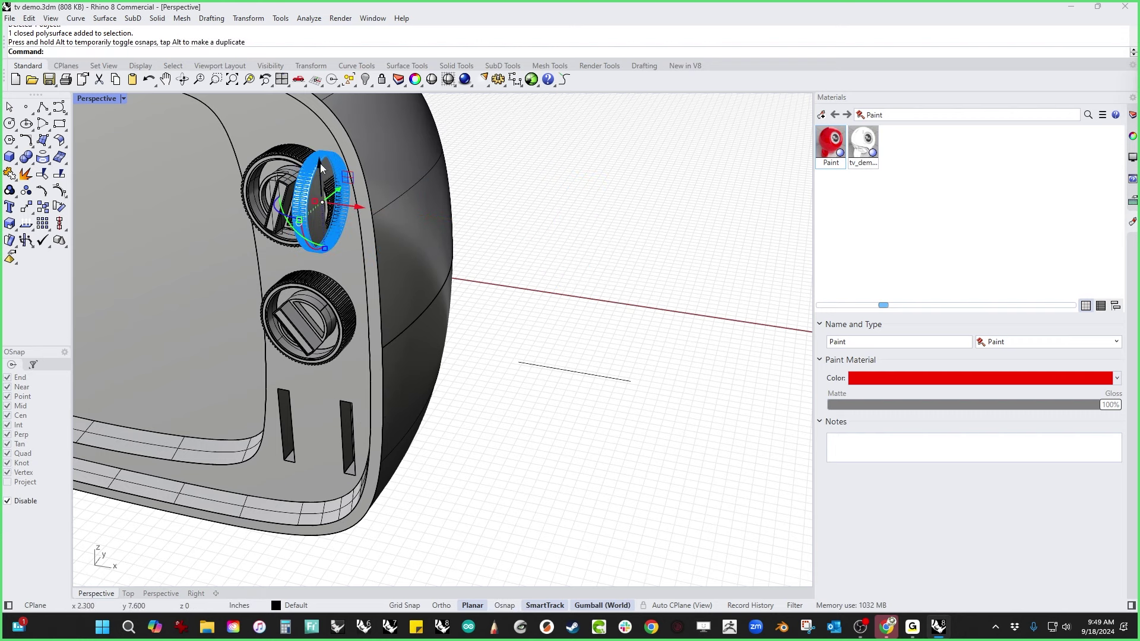
left_click_drag(320, 167, 361, 426, "alt")
right_click_drag(338, 465, 375, 416)
scroll(363, 439, "up", 7)
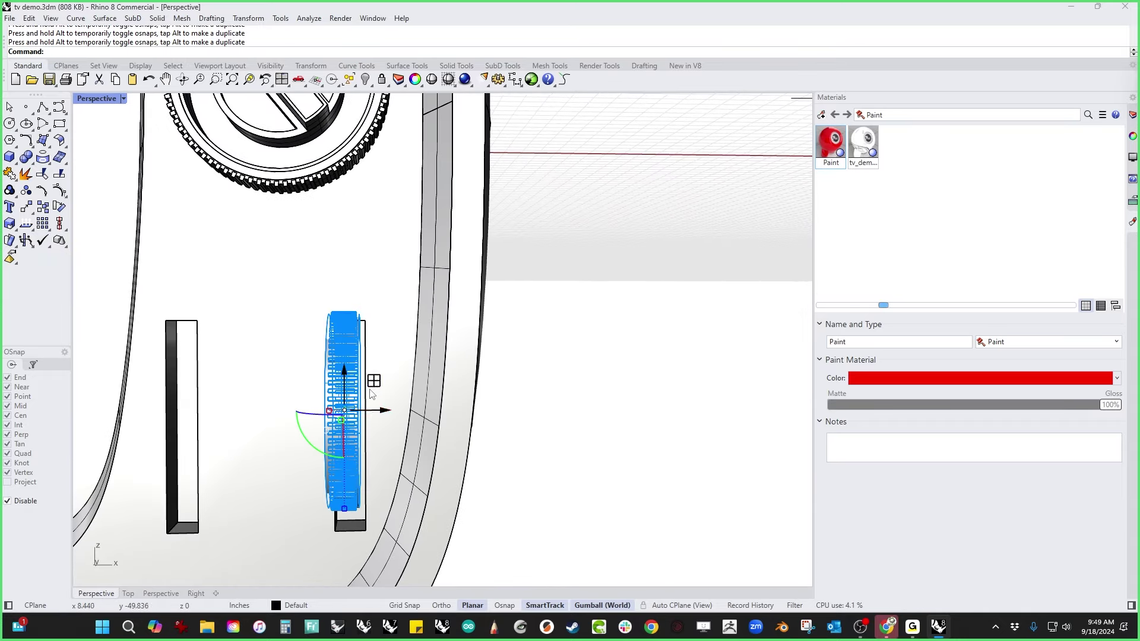
left_click_drag(379, 411, 351, 326)
right_click_drag(356, 345, 369, 403)
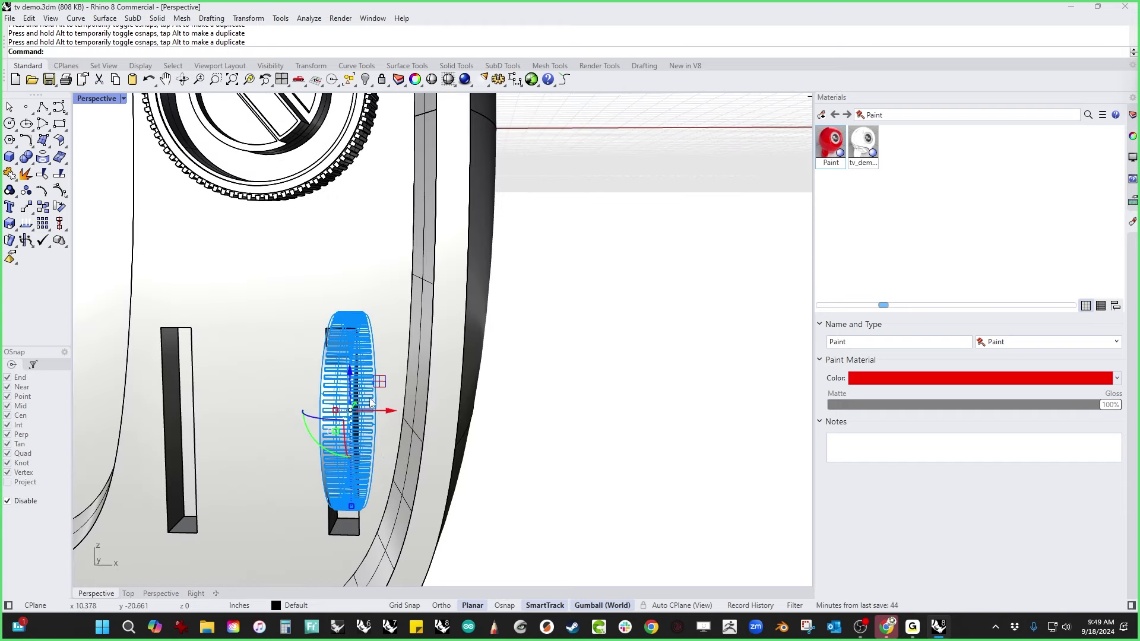
left_click_drag(350, 371, 340, 432)
right_click_drag(344, 447, 487, 526)
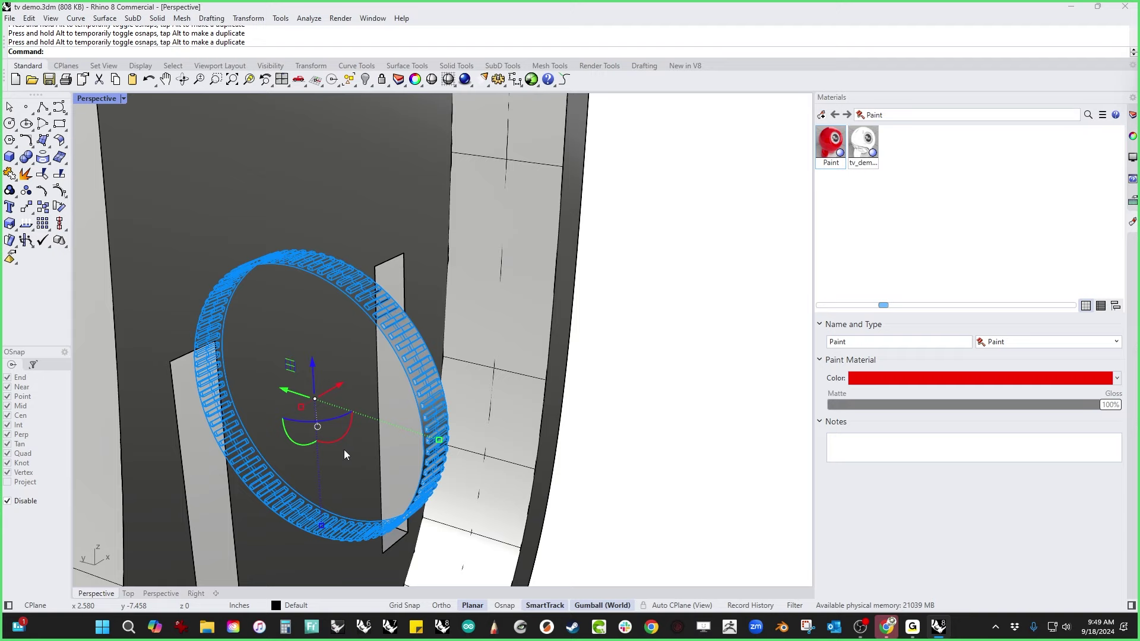
Step: Sink the wheel deeper into the right slot and resize it to a larger diameter and slightly narrower width
left_click_drag(290, 390, 264, 388)
left_click_drag(302, 522, 286, 560, "shift")
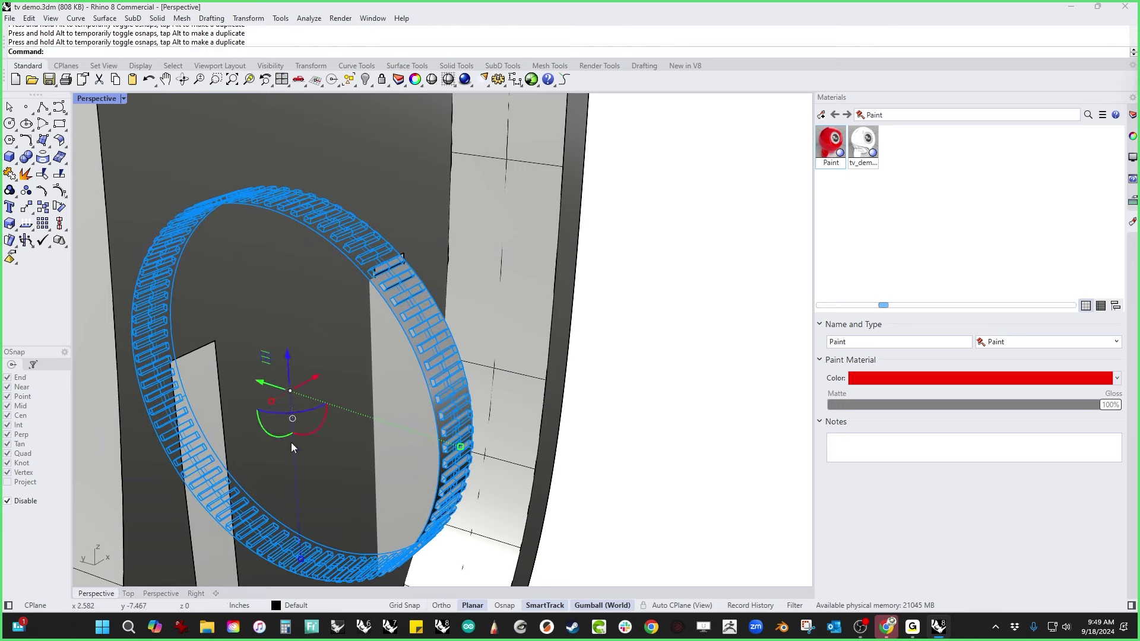
left_click_drag(272, 399, 278, 397)
right_click_drag(374, 447, 330, 452)
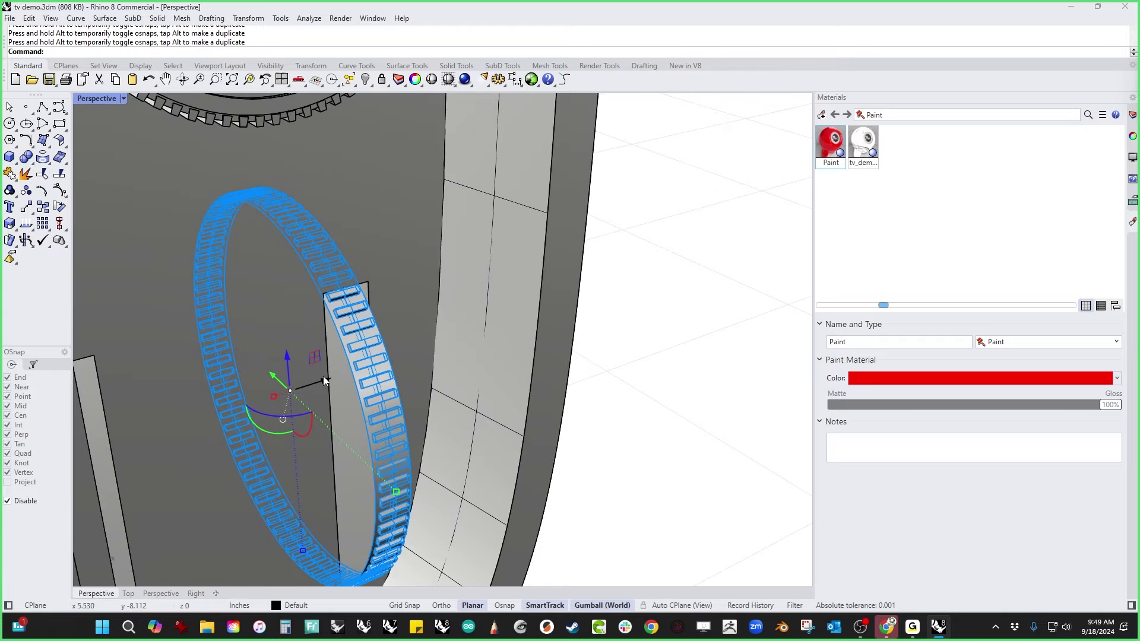
left_click_drag(324, 379, 348, 289)
mouse_move(344, 405)
right_mouse_down()
mouse_move(320, 340)
mouse_move(340, 388)
right_mouse_up()
scroll(320, 339, "down", 4)
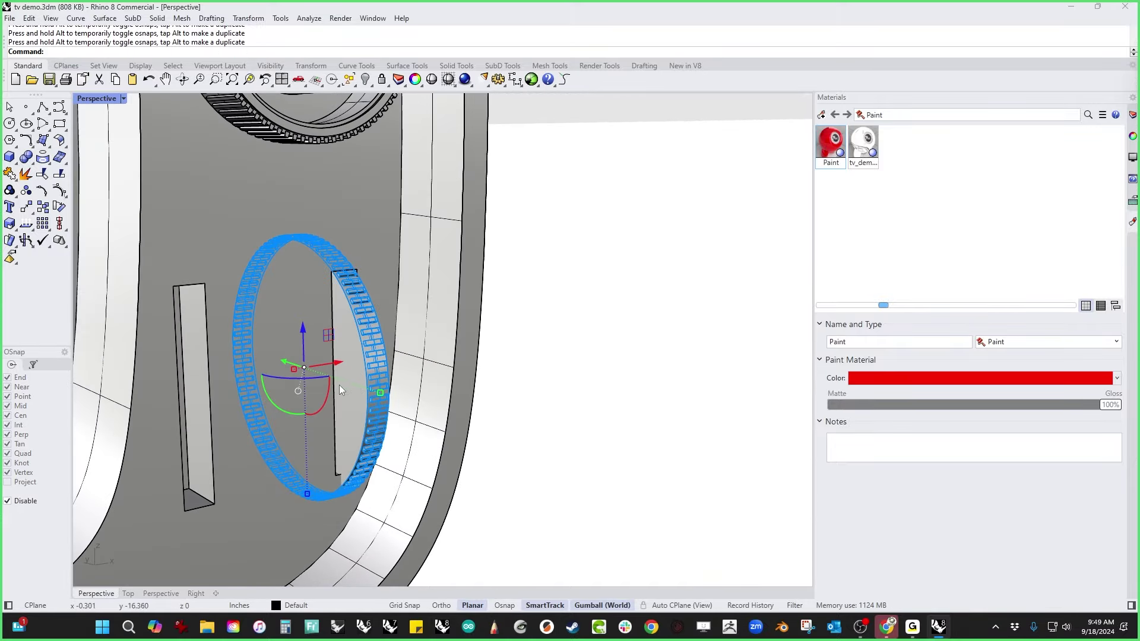
Step: Fine-tune the wheel's depth and sideways position so its ribbed edge sits centered in the right slot
left_click(284, 357)
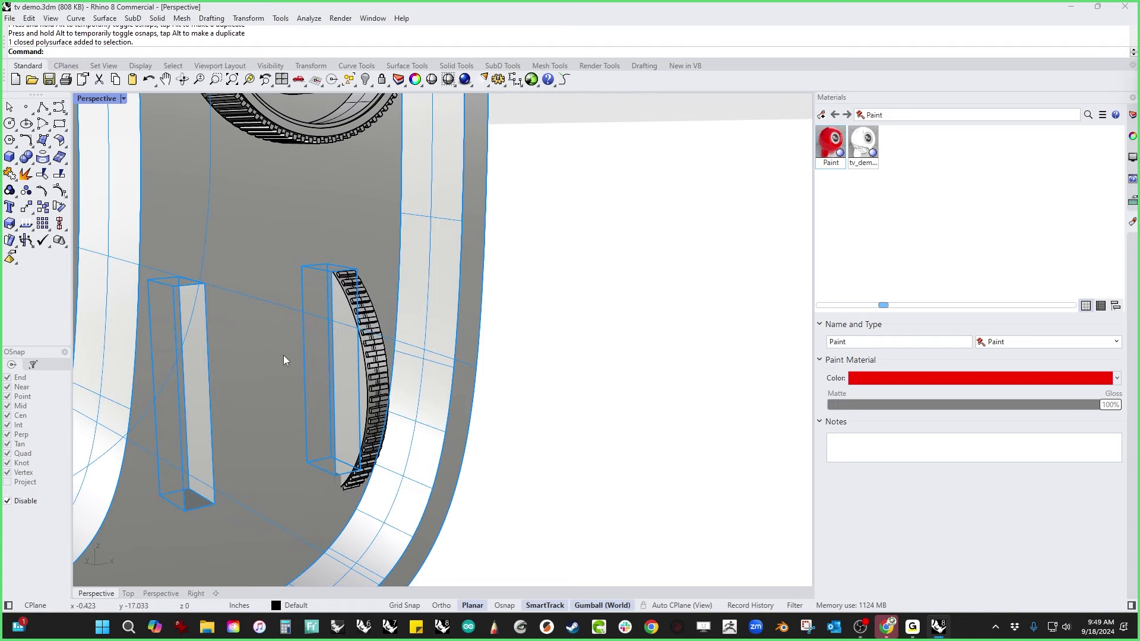
left_click(350, 378)
mouse_move(293, 358)
left_mouse_down()
mouse_move(282, 358)
mouse_move(291, 285)
mouse_move(293, 355)
left_mouse_up()
right_click_drag(293, 355, 396, 307)
left_click(632, 426)
scroll(539, 435, "down", 3)
scroll(377, 337, "up", 3)
left_click(368, 326)
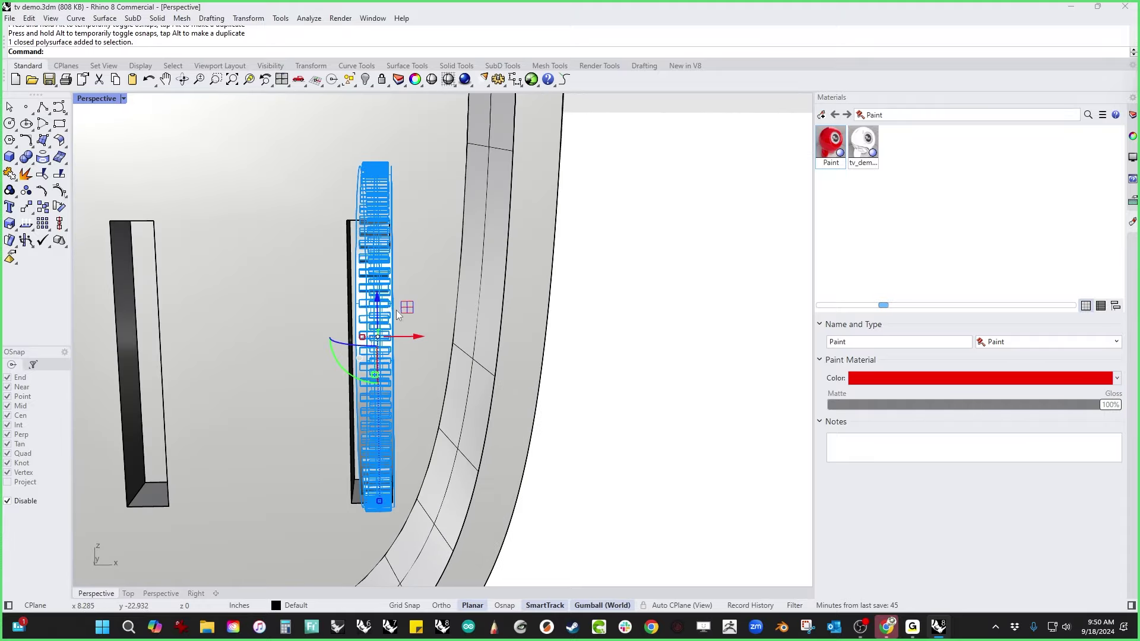
left_click_drag(398, 332, 372, 216)
scroll(410, 336, "down", 4)
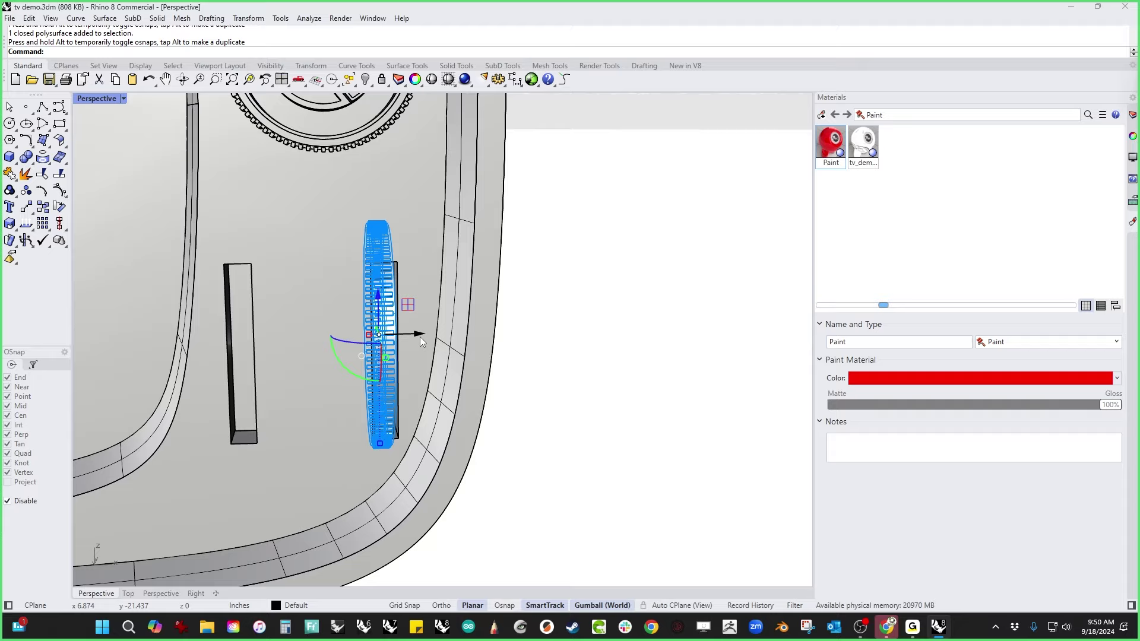
Step: Copy the ribbed wheel sideways into the left slot and check both wheels on the front panel
left_click_drag(419, 336, 237, 266)
left_click(602, 446)
scroll(524, 402, "down", 4)
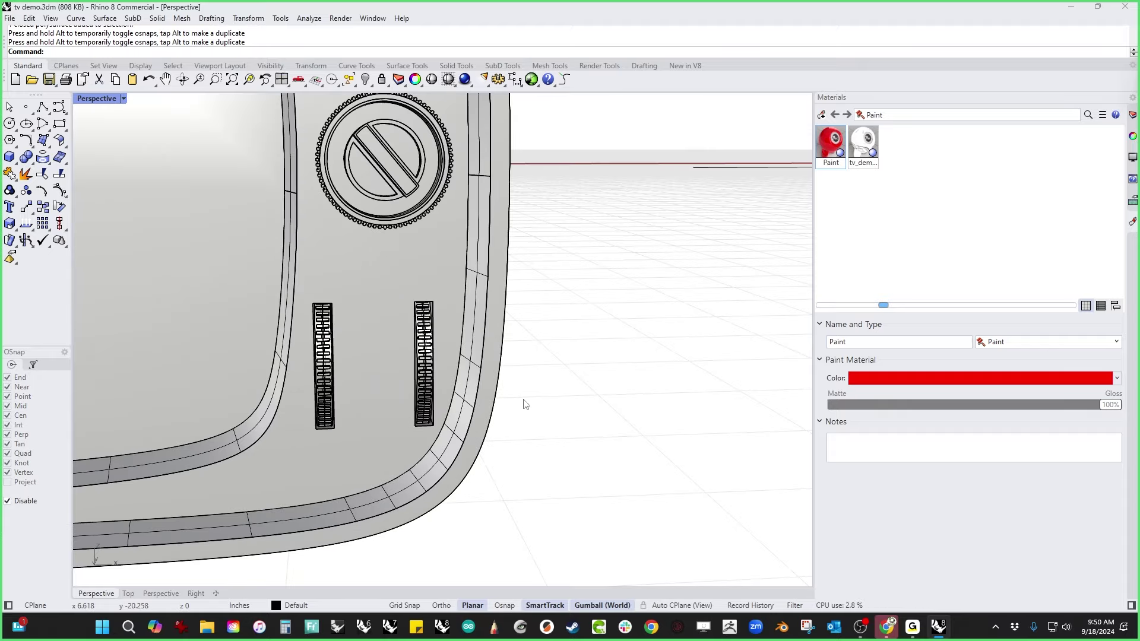
right_click_drag(525, 402, 528, 446)
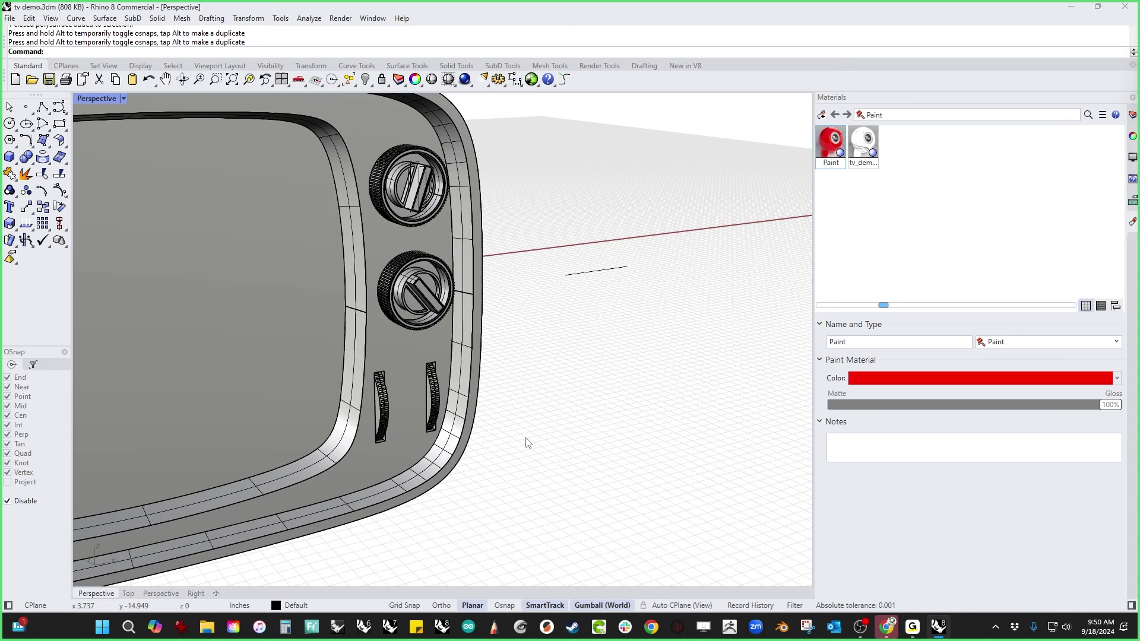
scroll(568, 455, "down", 4)
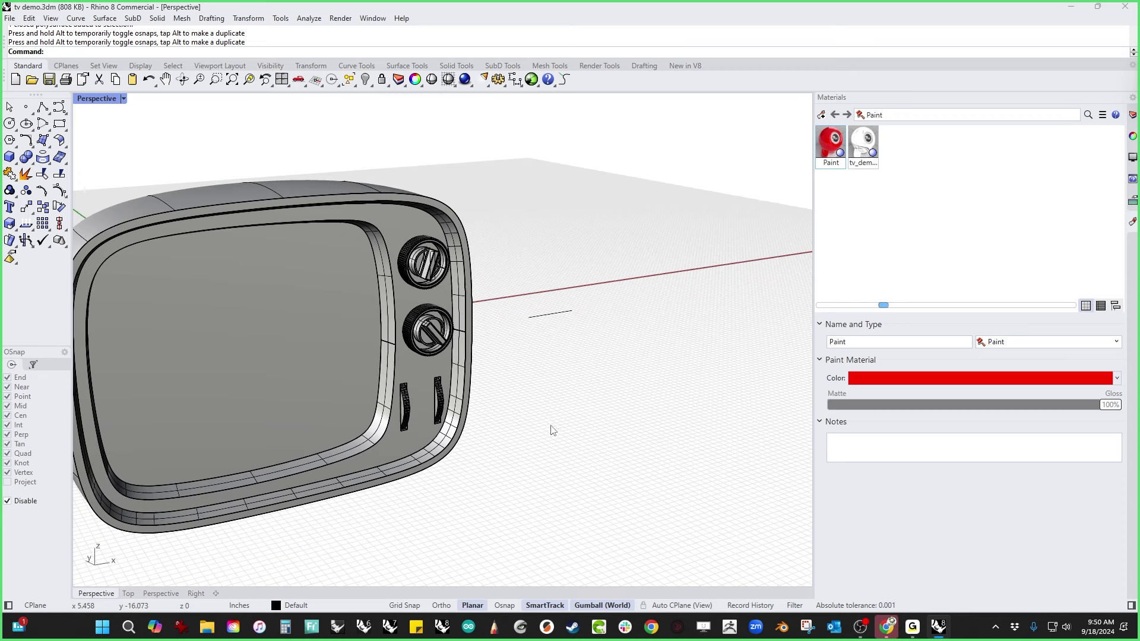
right_click_drag(551, 427, 531, 431)
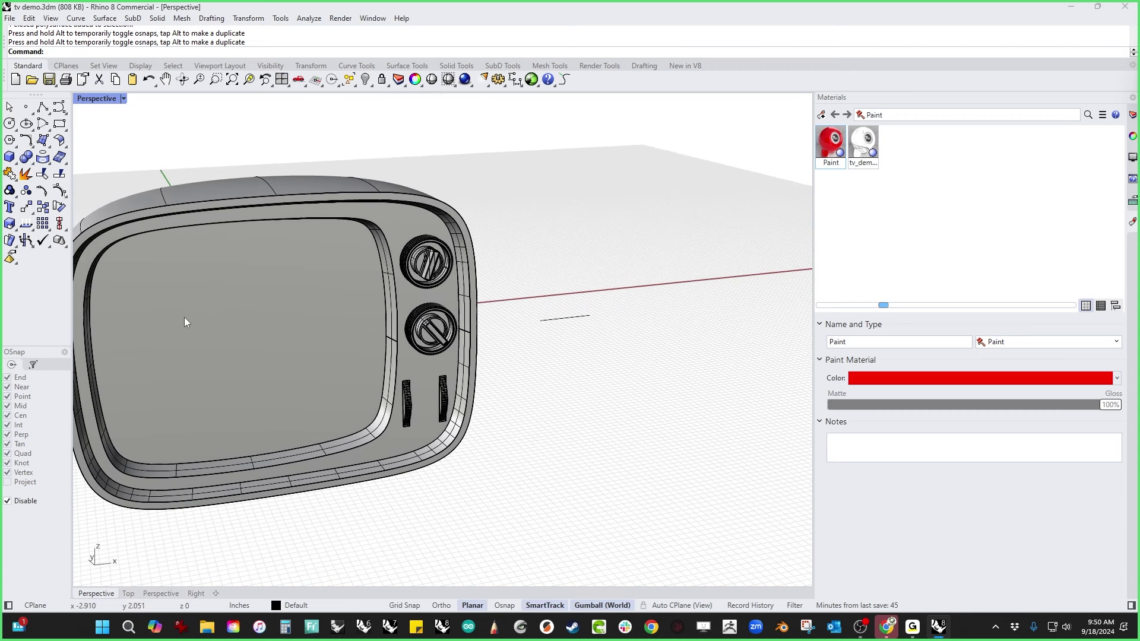
Step: Draw a rectangle in the front view filling the space between the two wheel slots, matching their full height
key("ctrl+F2")
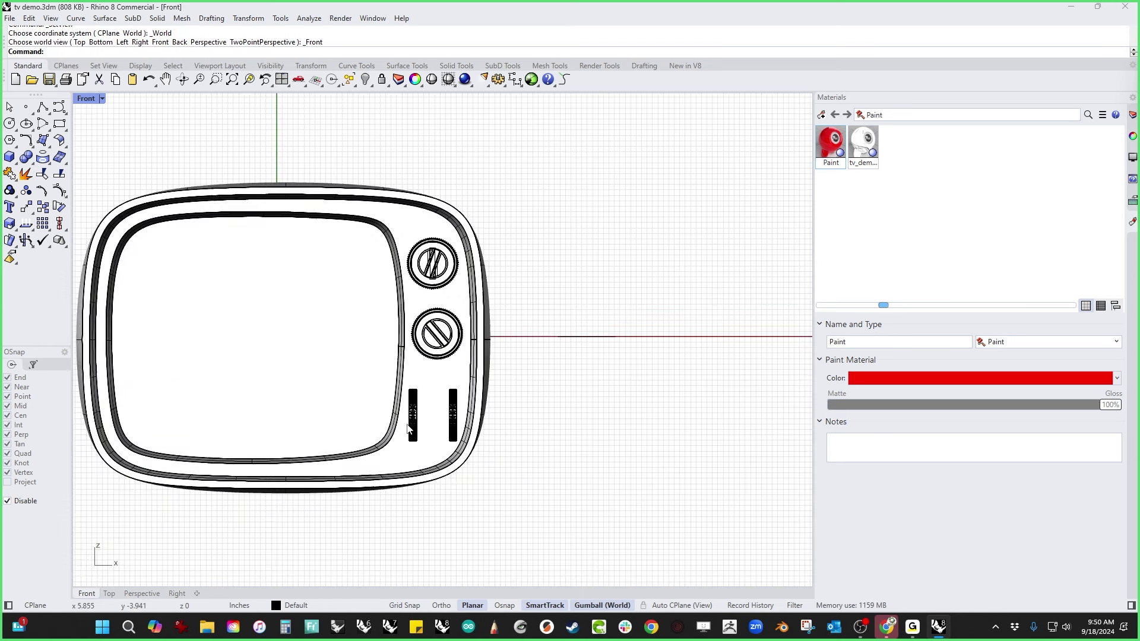
scroll(408, 424, "up", 8)
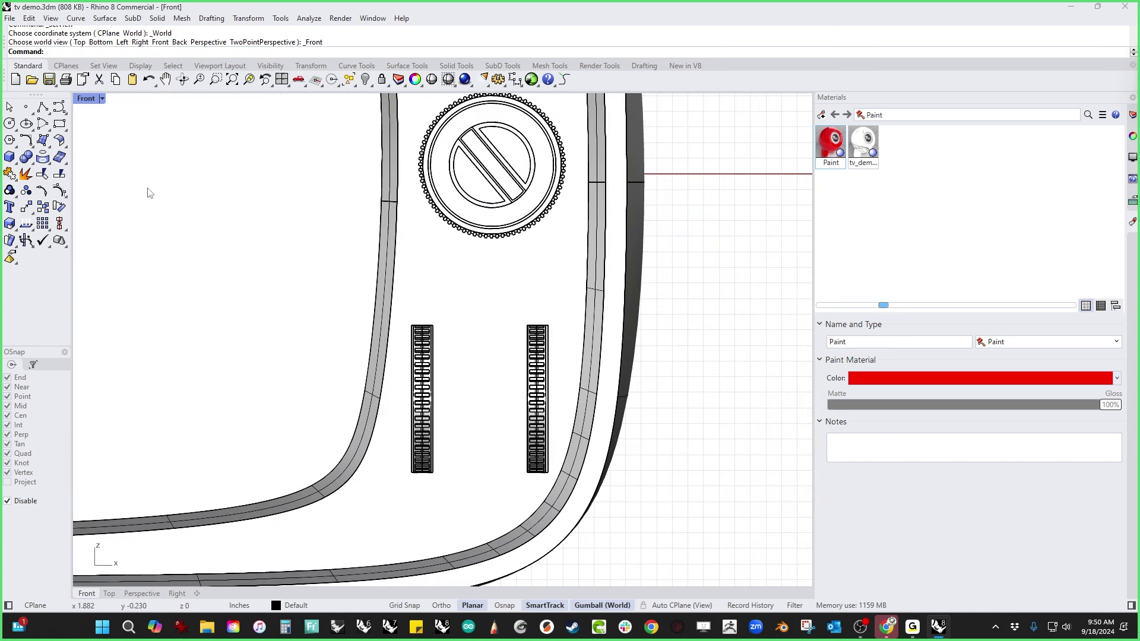
left_click(65, 128)
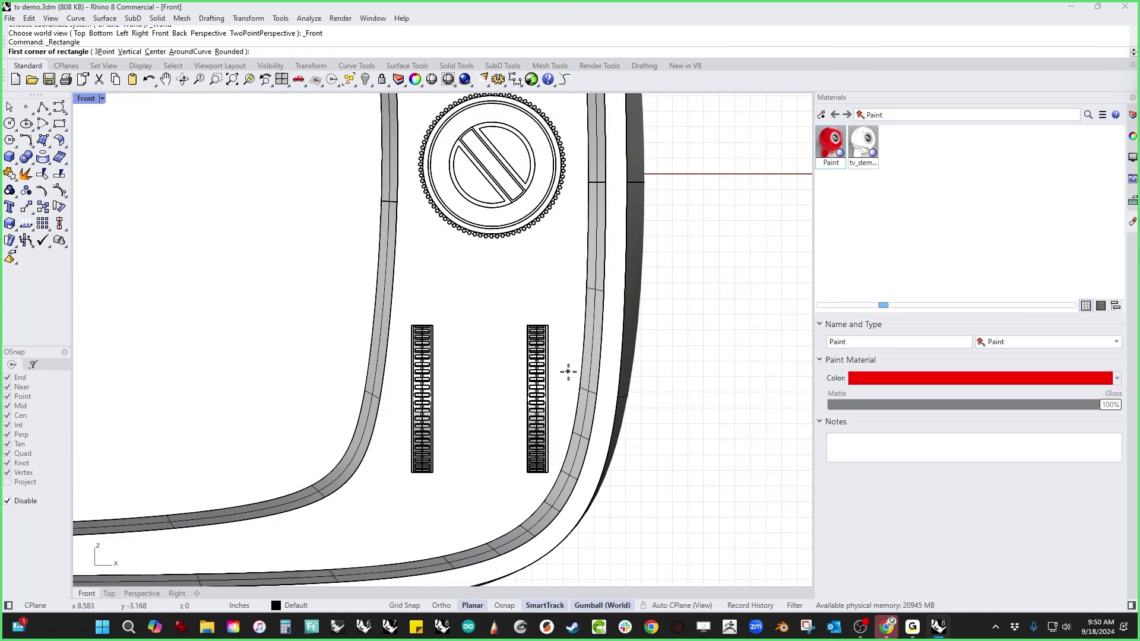
scroll(463, 348, "up", 4)
left_click(375, 284)
scroll(402, 296, "down", 5)
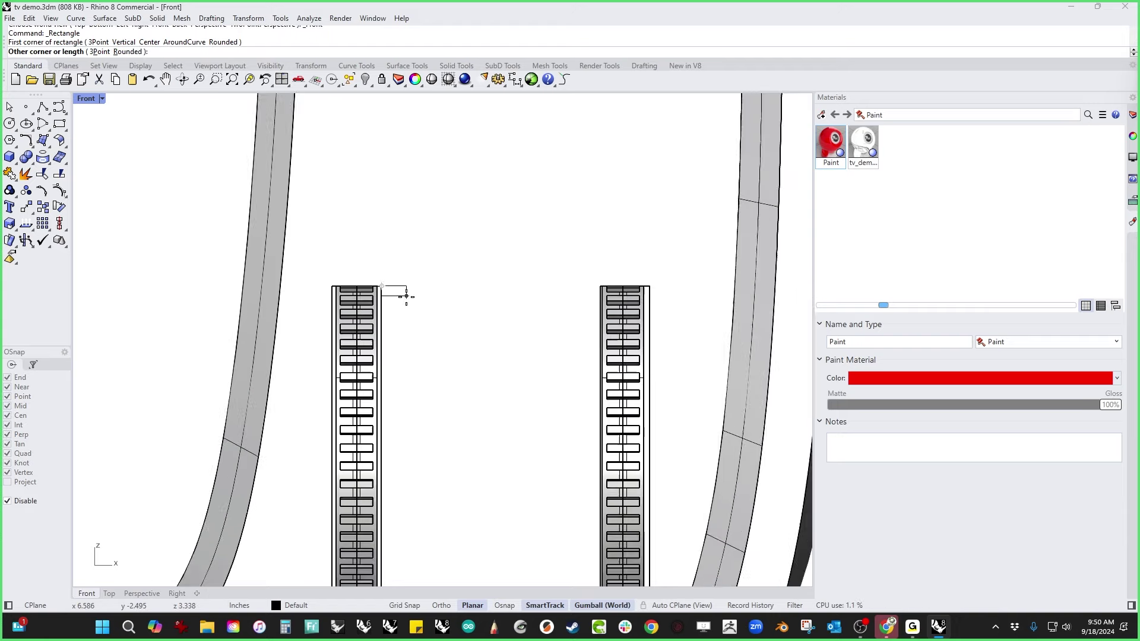
left_click(502, 478)
Step: Scale the rectangle slightly smaller in width and height, leaving a small gap to each wheel slot
left_click(509, 482)
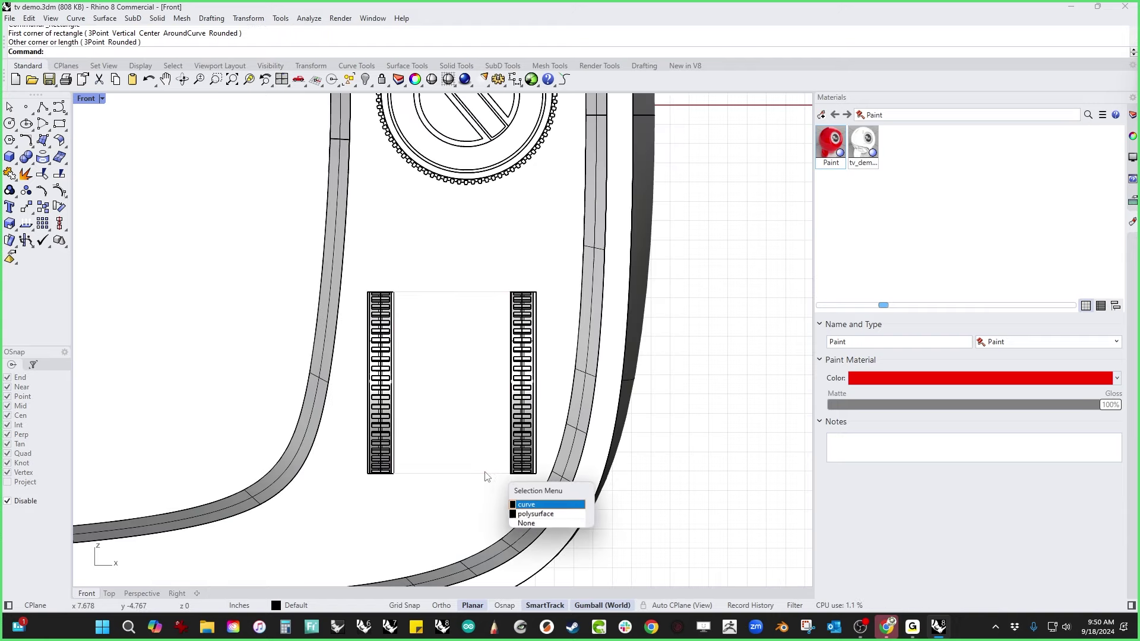
left_click(524, 504)
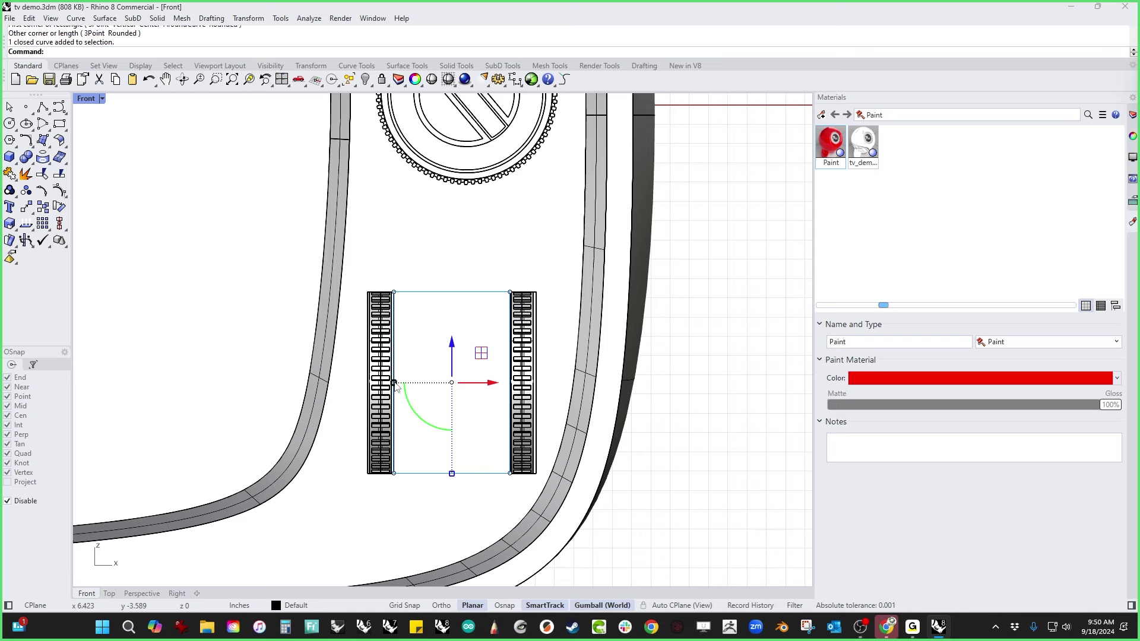
left_click_drag(393, 383, 399, 383)
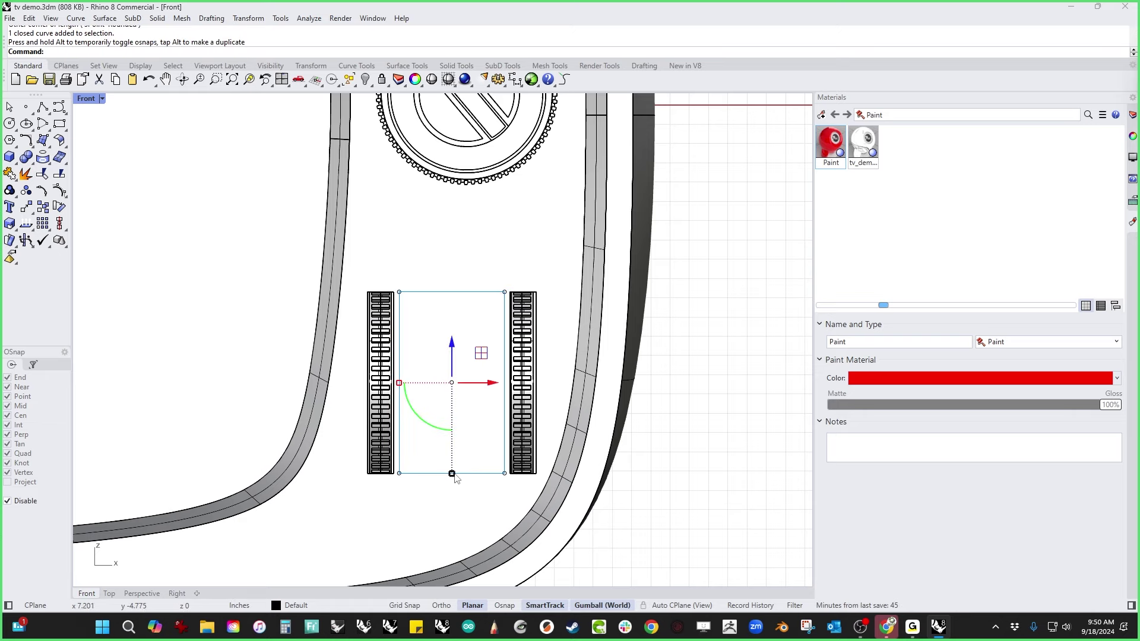
left_click_drag(452, 474, 452, 464)
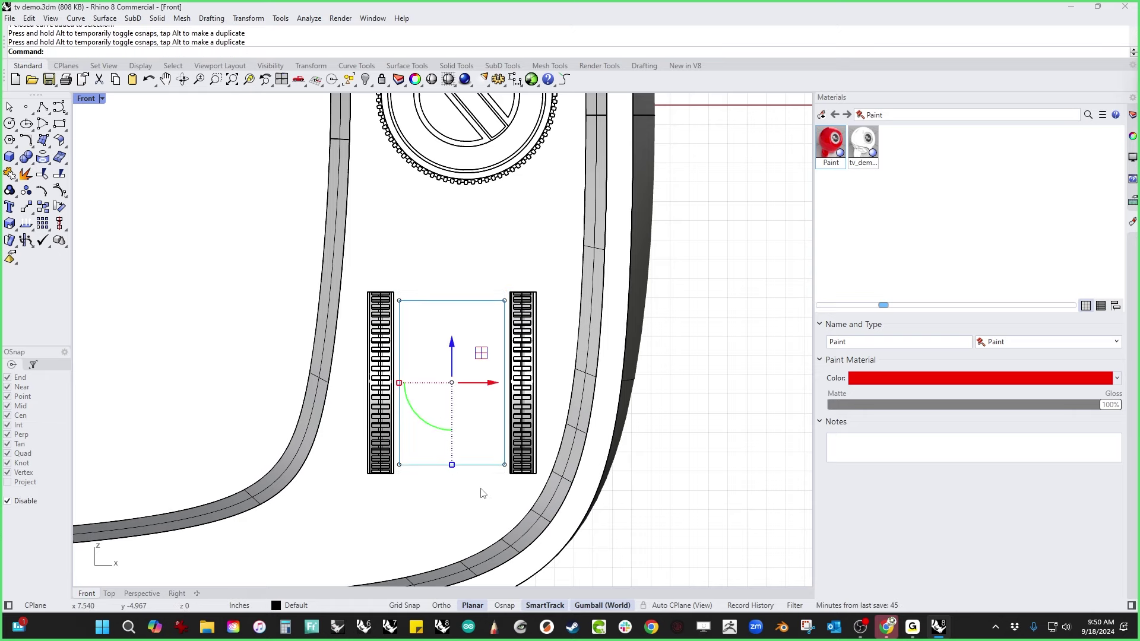
Step: PushPull the rectangle between the wheels outward about 0.05 in to form a thin raised plate on the front panel
key("ctrl+F4")
scroll(763, 430, "up", 8)
scroll(379, 372, "down", 8)
right_click_drag(368, 371, 420, 441, "shift")
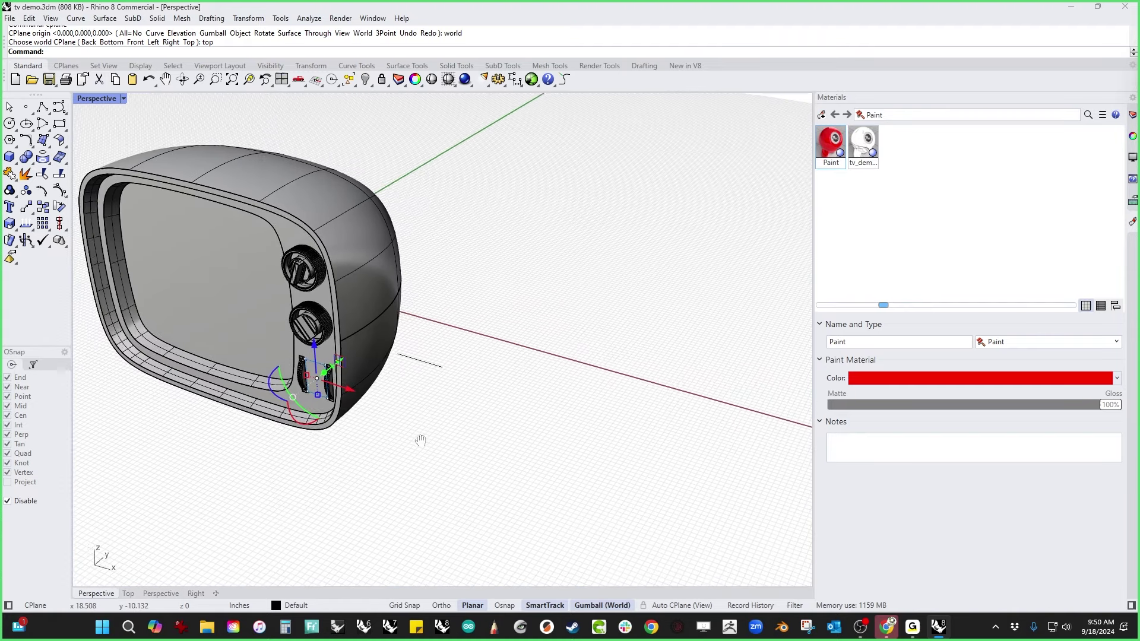
scroll(364, 472, "up", 3)
key("Escape")
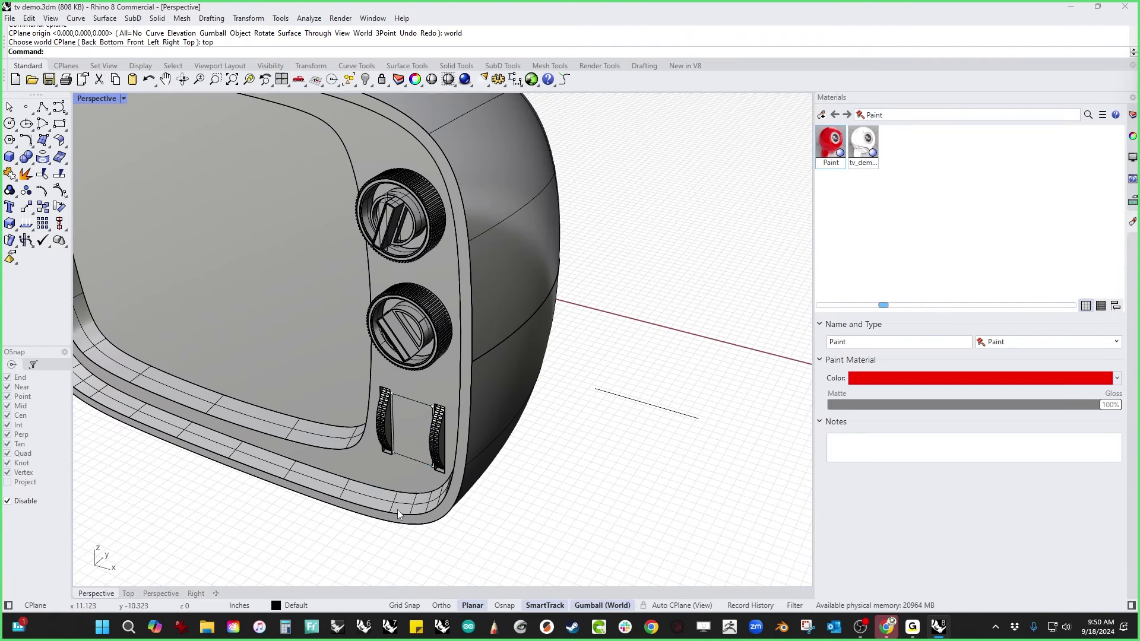
type("pp")
key("Return")
left_click(414, 440)
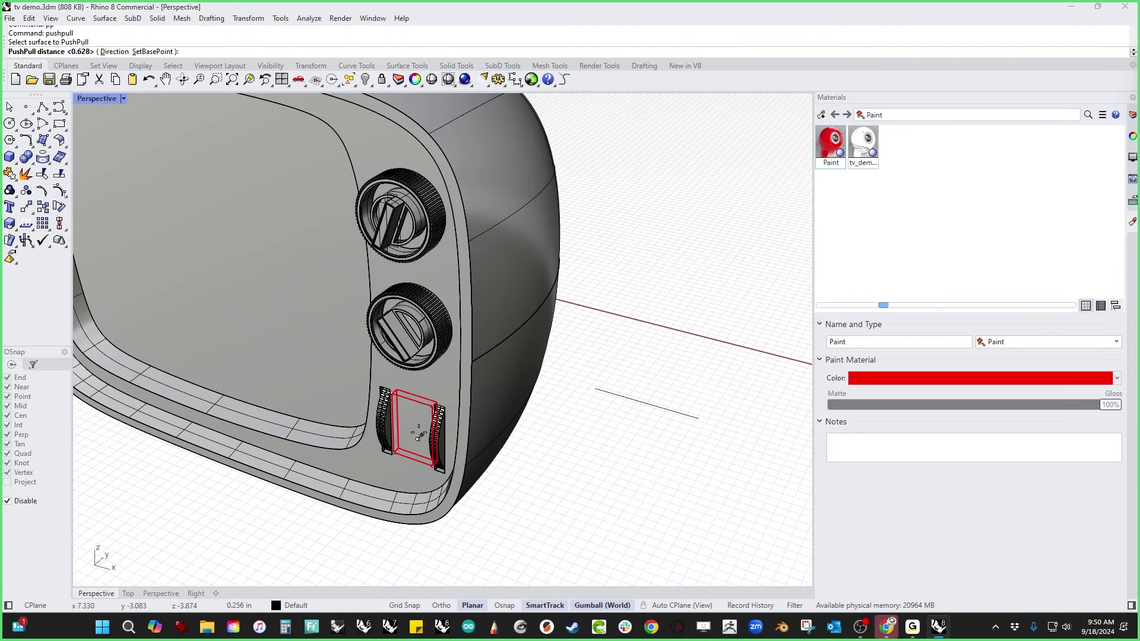
key("Return")
scroll(414, 440, "up", 3)
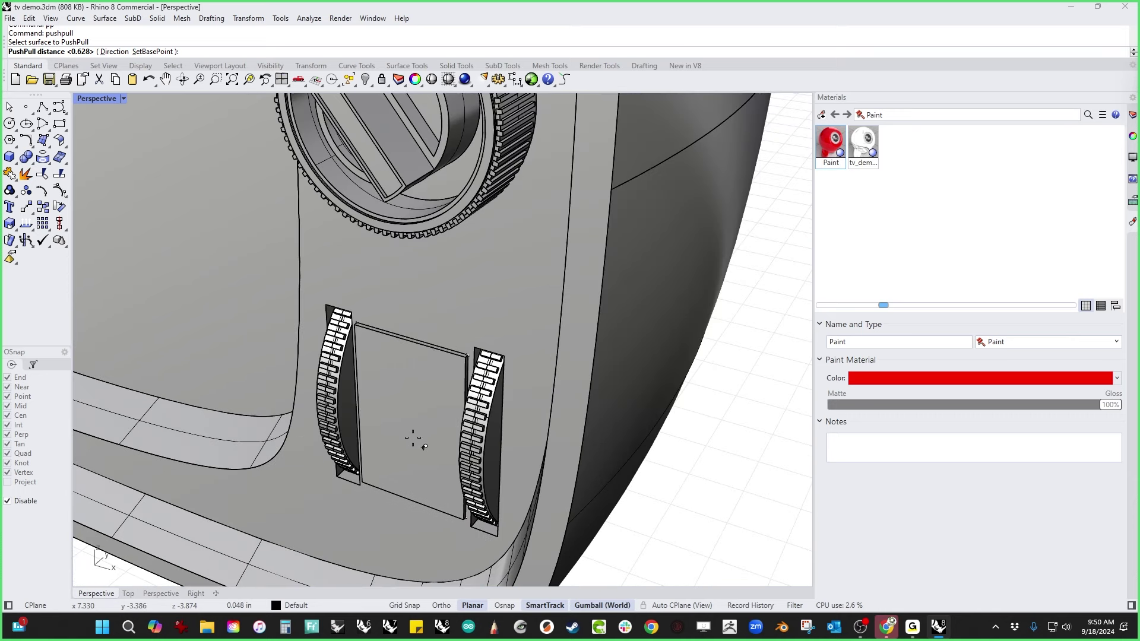
key("Return")
scroll(426, 419, "up", 1)
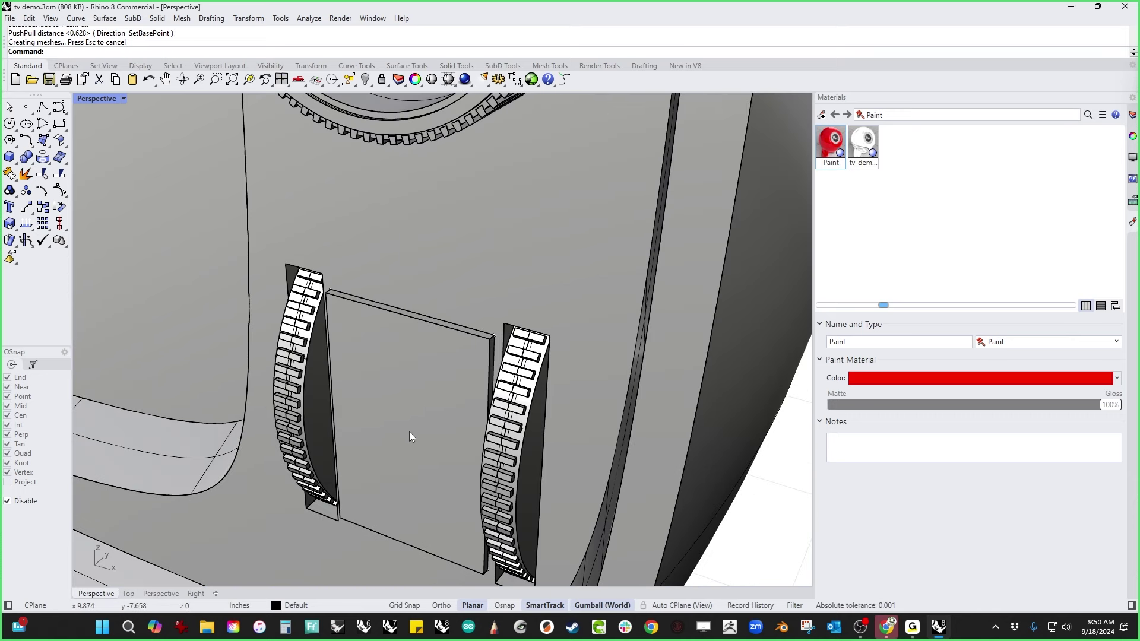
Step: Scale the front face of the raised plate down slightly and uniformly so the plate's sides taper, and check the edges
left_click(401, 437)
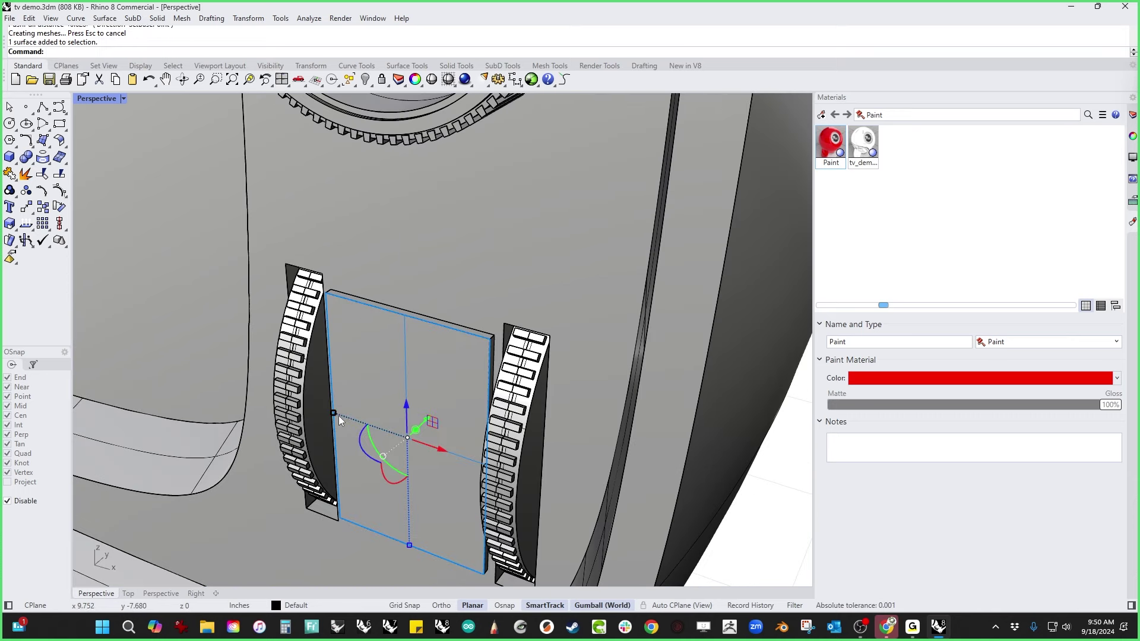
left_click_drag(337, 412, 338, 415, "shift")
scroll(363, 388, "down", 5)
right_click_drag(365, 389, 605, 451)
left_click(553, 416)
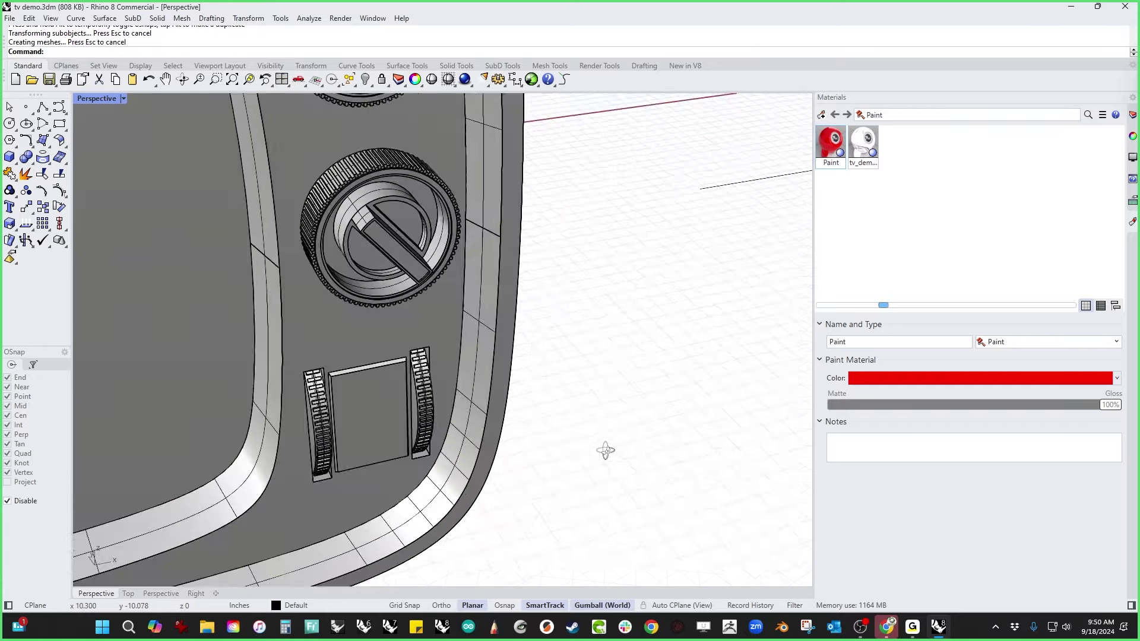
scroll(348, 373, "up", 5)
left_click(344, 443, "ctrl+shift")
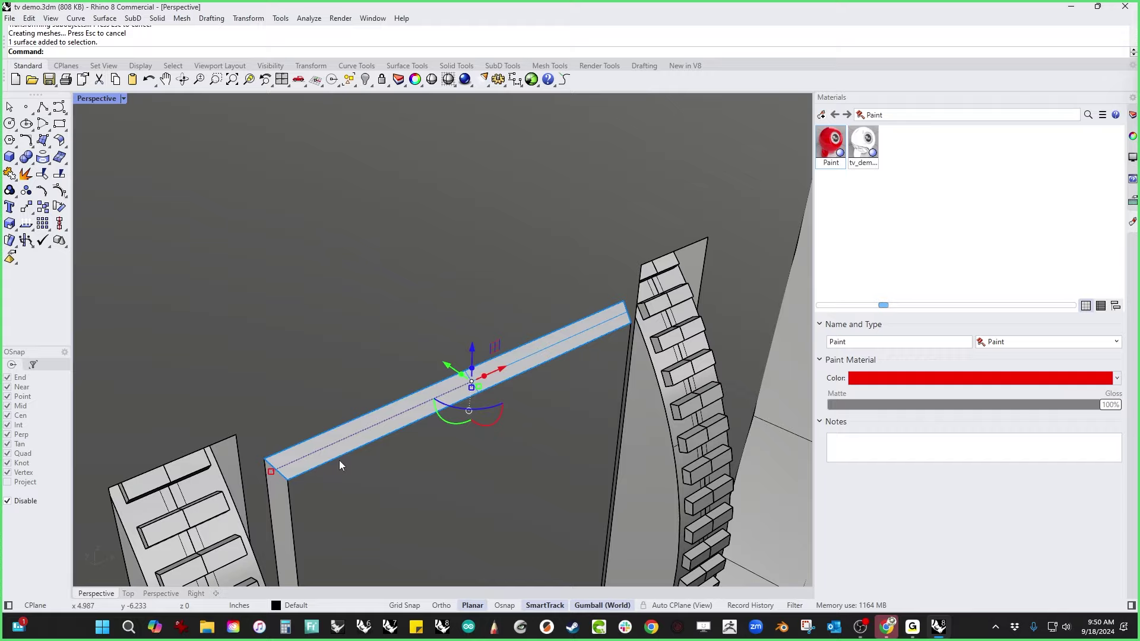
right_click_drag(339, 465, 462, 345)
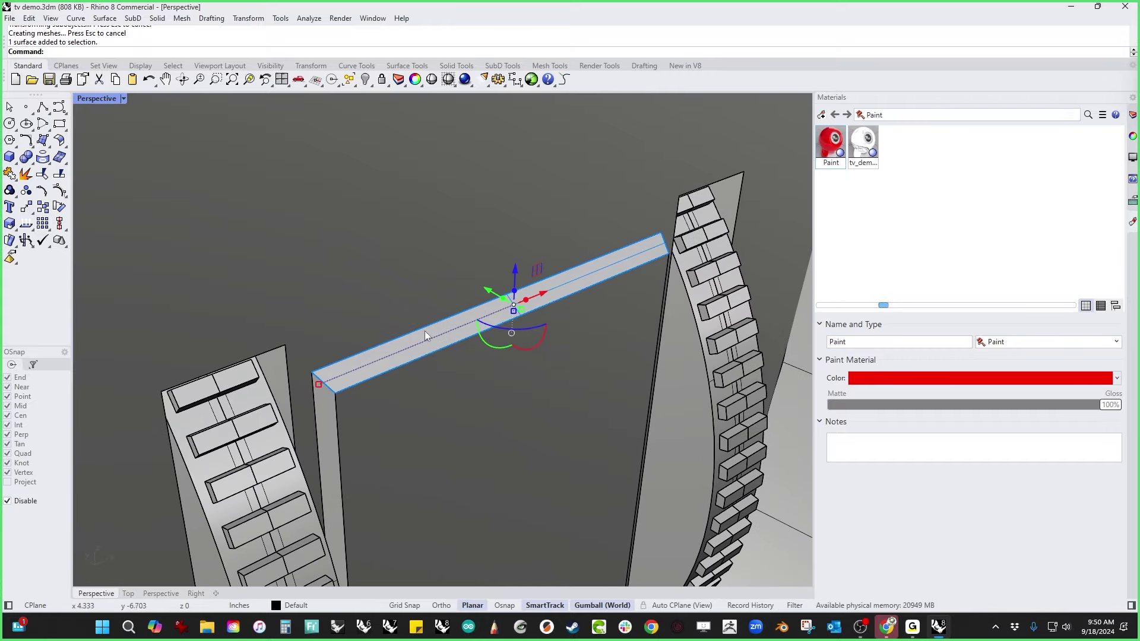
scroll(395, 334, "down", 10)
left_click(670, 449)
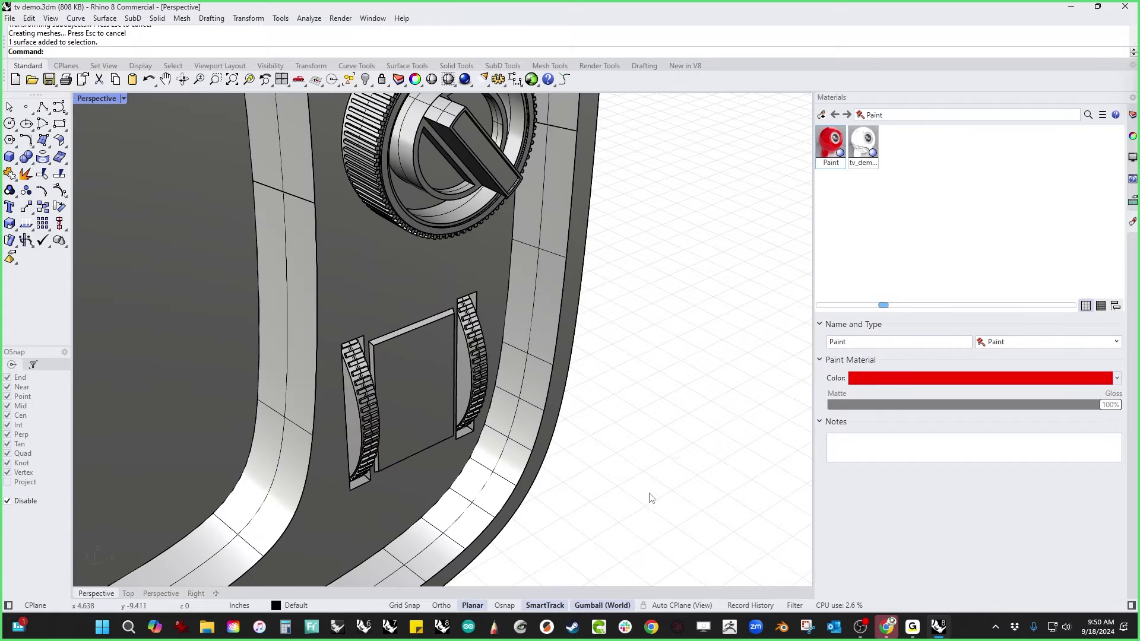
right_click_drag(649, 493, 500, 497)
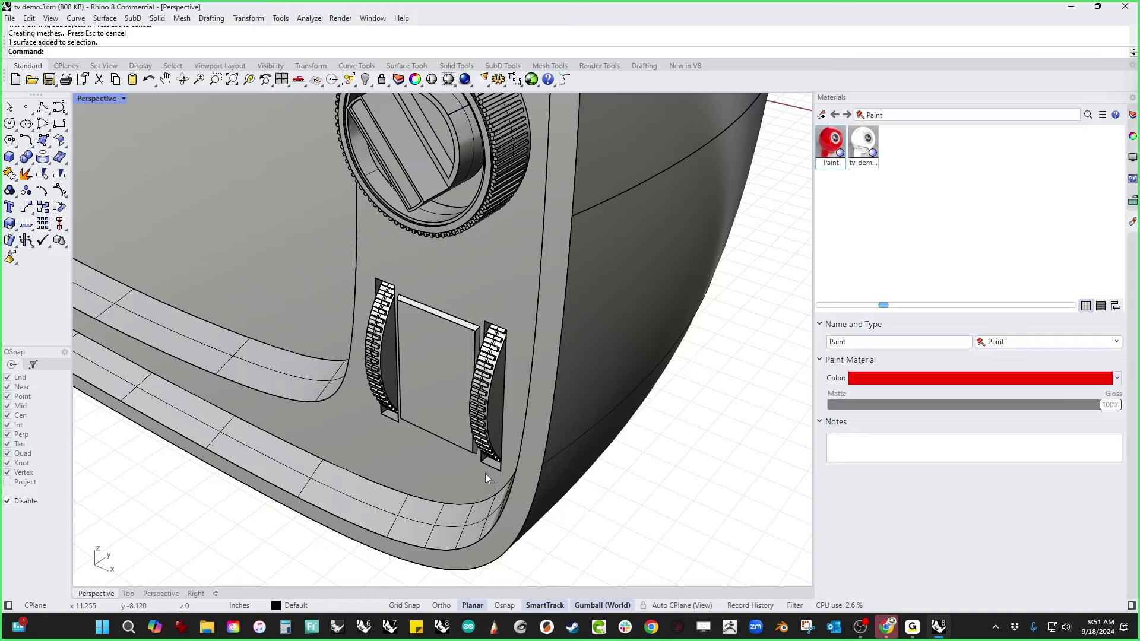
Step: Try pulling the plate's front face far out from the panel, and undo the move
left_click(422, 380, "ctrl+shift")
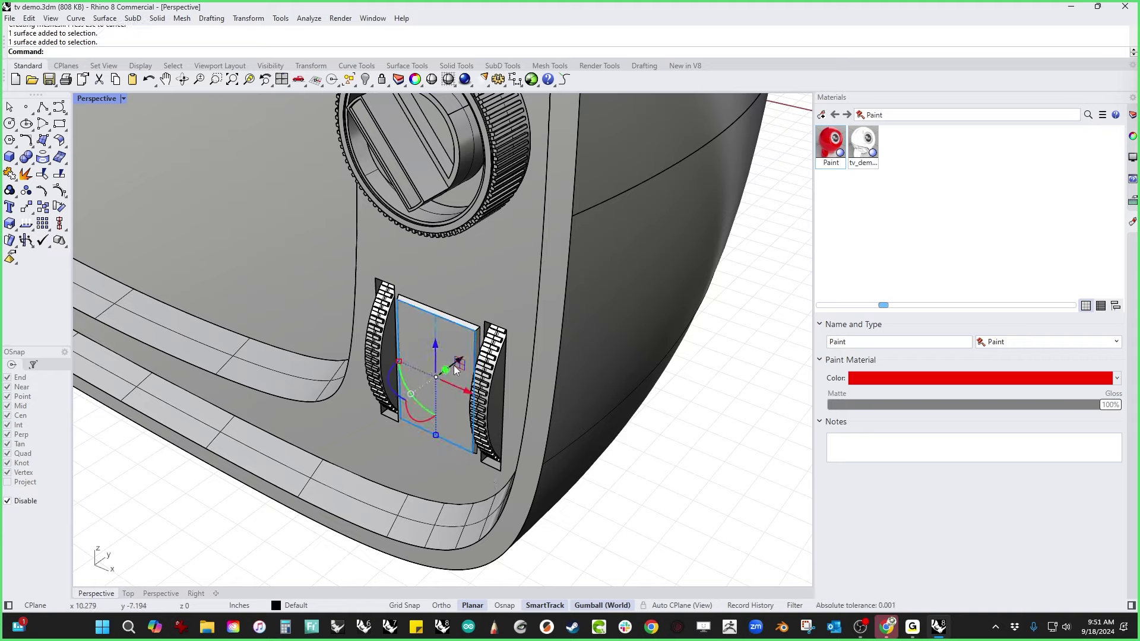
left_click_drag(454, 365, 238, 511)
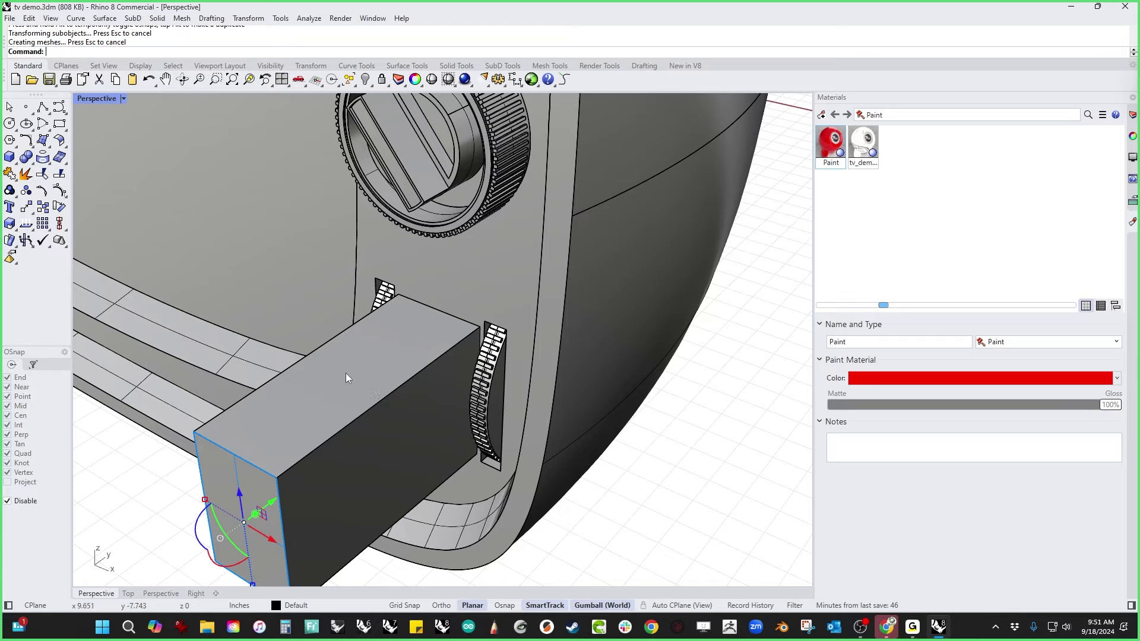
key("ctrl+z")
Step: Examine the tapered plate between the wheels up close and as part of the whole television
right_click_drag(352, 386, 449, 426)
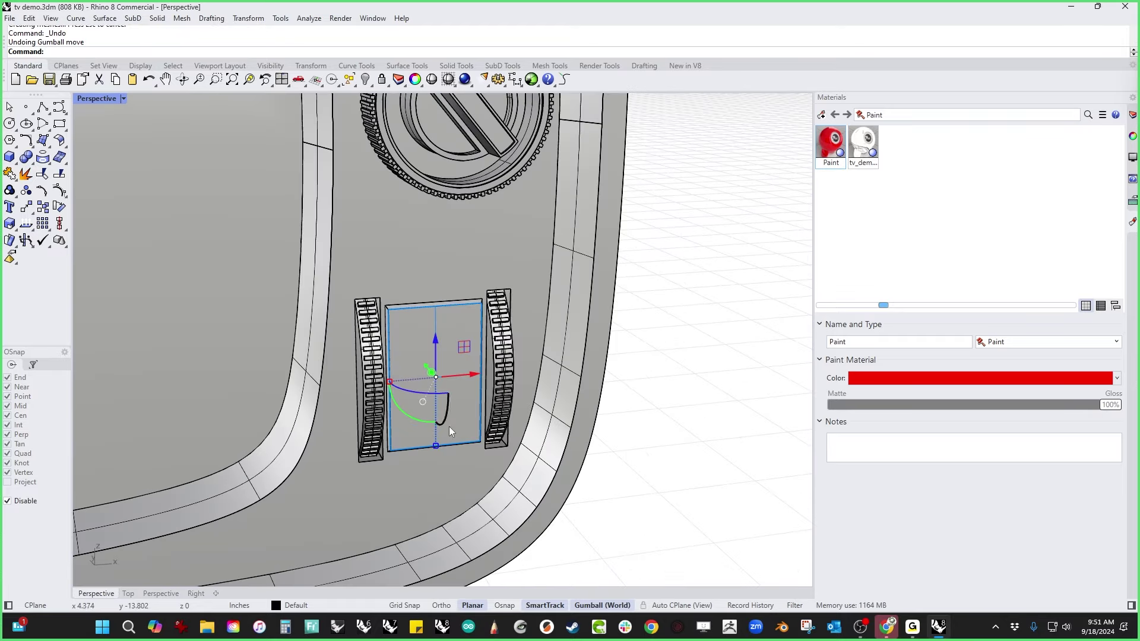
scroll(449, 426, "up", 4)
scroll(469, 405, "down", 3)
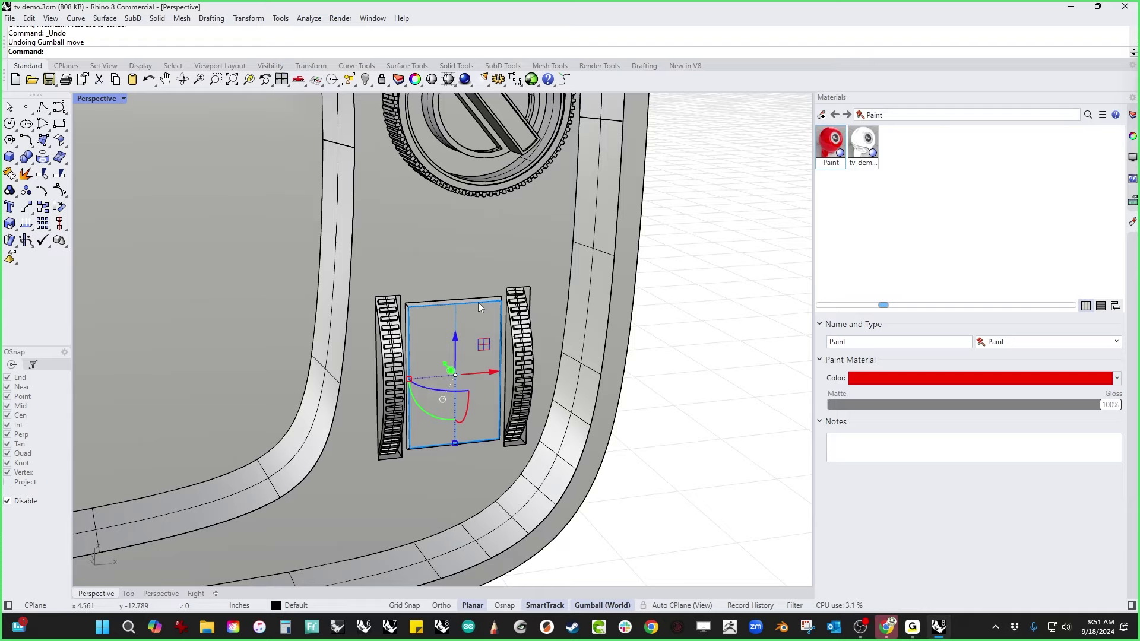
right_click_drag(478, 302, 472, 391)
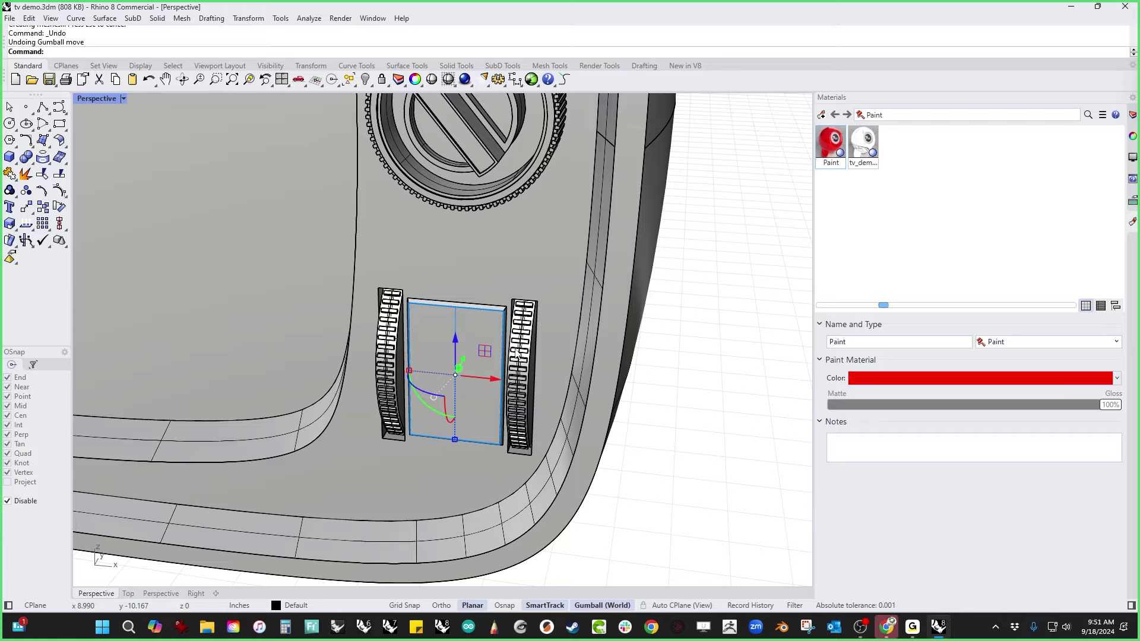
scroll(519, 354, "down", 4)
scroll(596, 425, "down", 5)
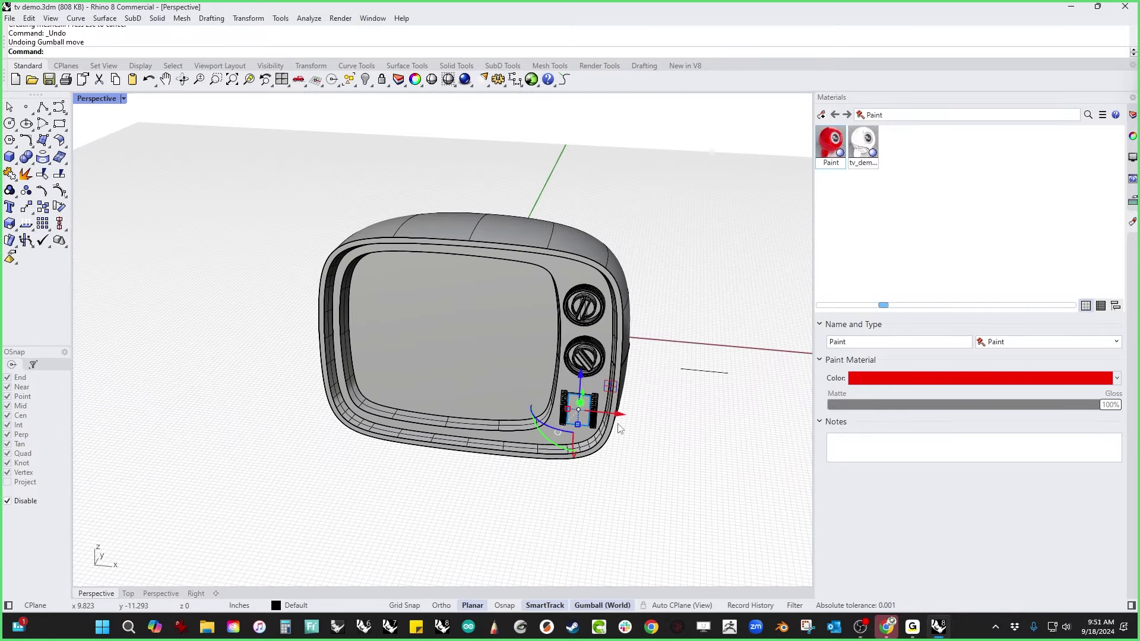
mouse_move(631, 424)
right_mouse_down()
mouse_move(617, 474)
mouse_move(578, 501)
mouse_move(430, 483)
mouse_move(507, 493)
mouse_move(563, 454)
mouse_move(570, 482)
right_mouse_up()
left_click(640, 497)
Step: In the front view, draw an S-shaped control-point curve from inside the body's lower edge down to a flared foot for the pedestal's left side
key("ctrl+F2")
scroll(561, 452, "down", 8)
scroll(268, 266, "up", 8)
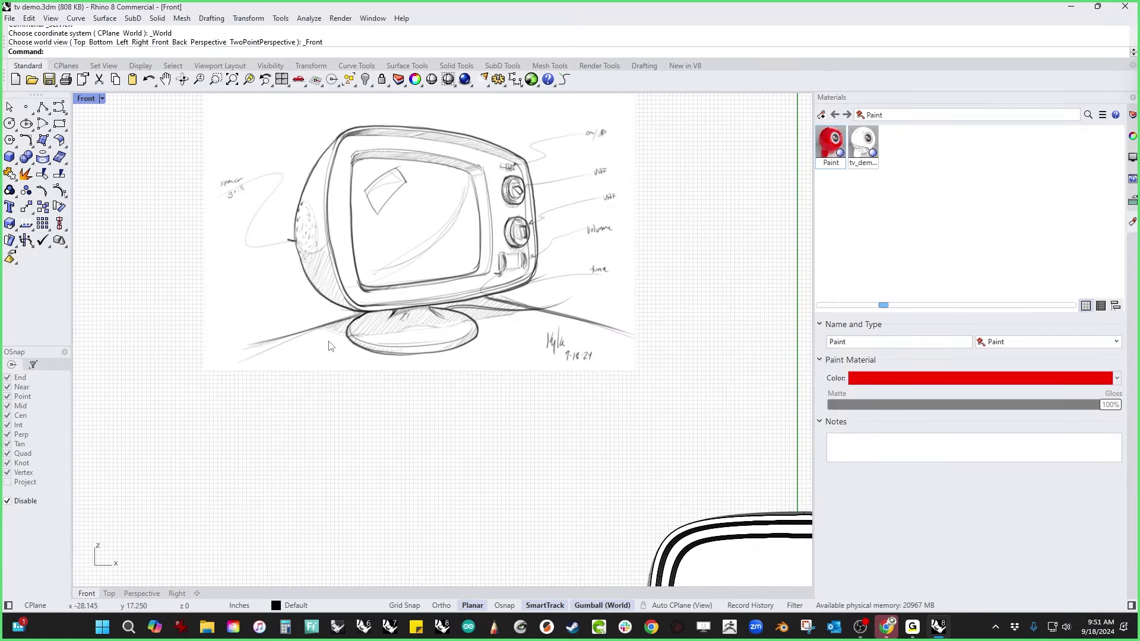
scroll(331, 346, "down", 3)
right_click_drag(469, 400, 389, 350)
scroll(460, 466, "up", 2)
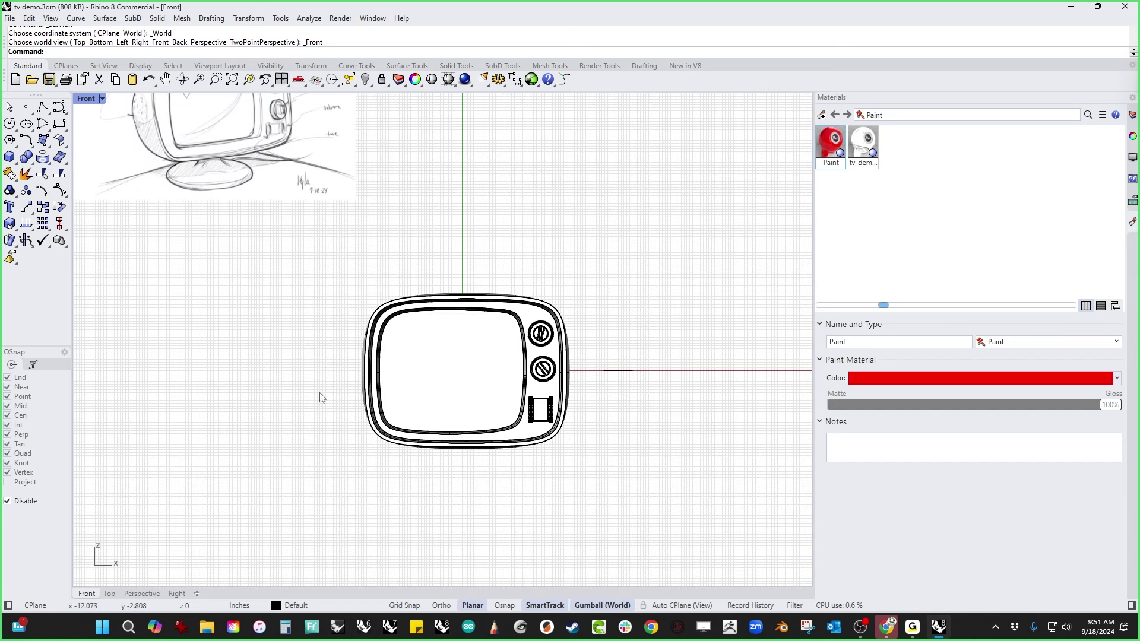
left_click(58, 107)
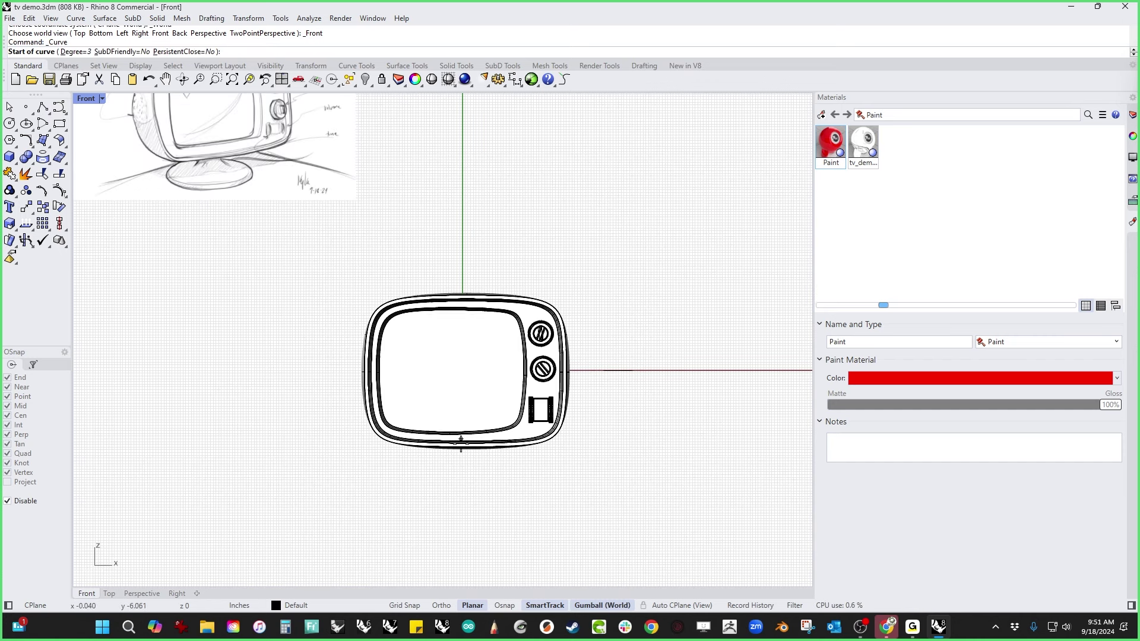
scroll(461, 448, "up", 2)
left_click(439, 427)
left_click(440, 456)
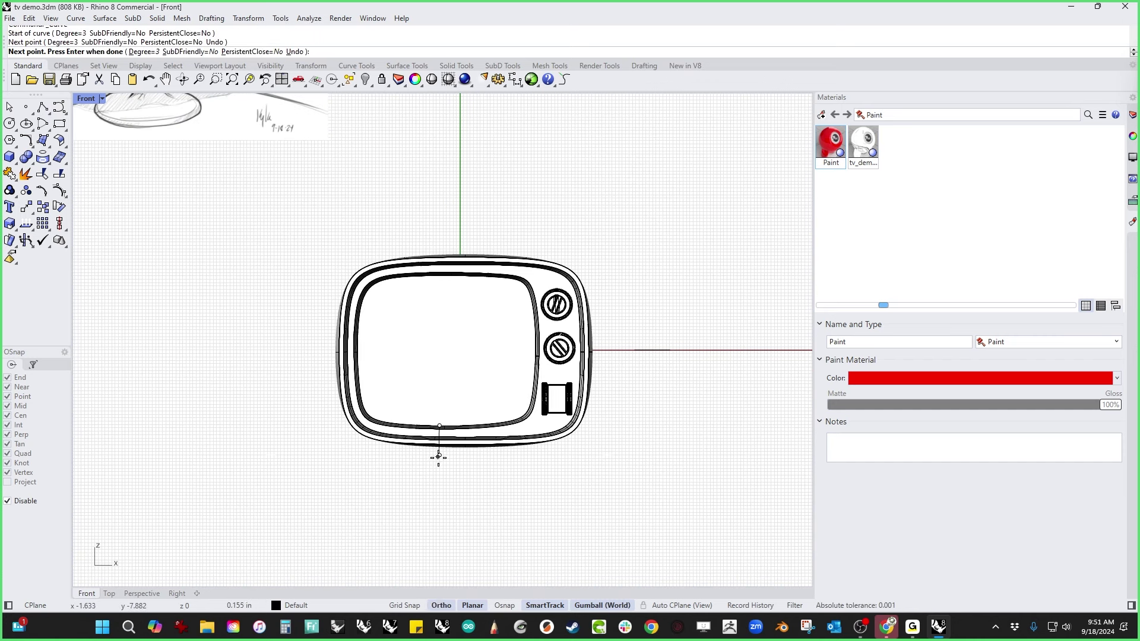
left_click(437, 470)
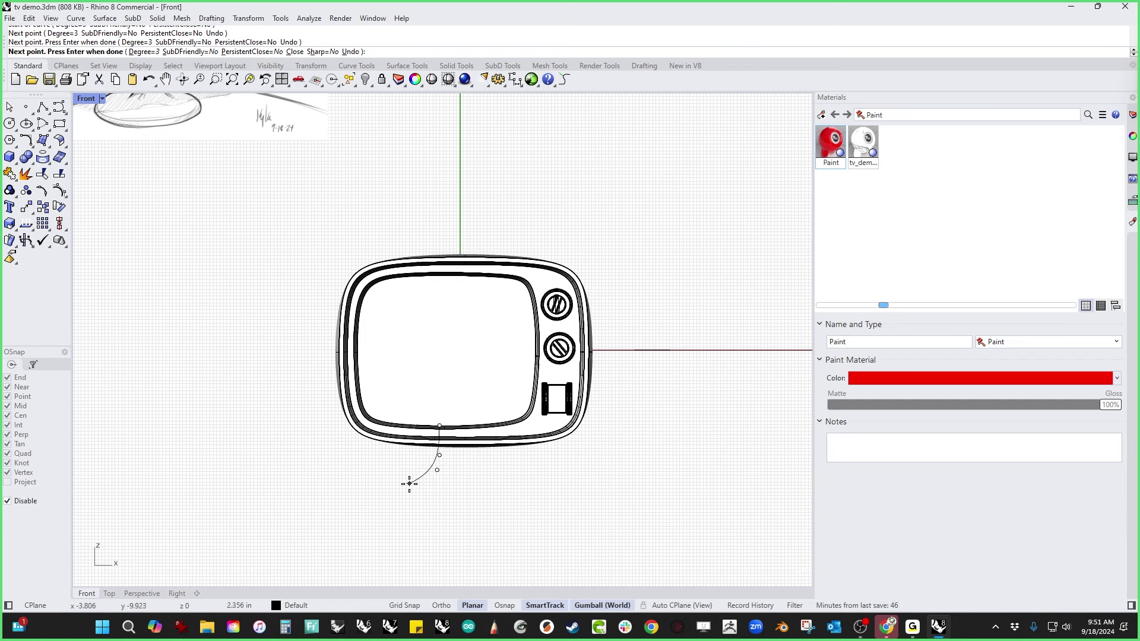
left_click(411, 484)
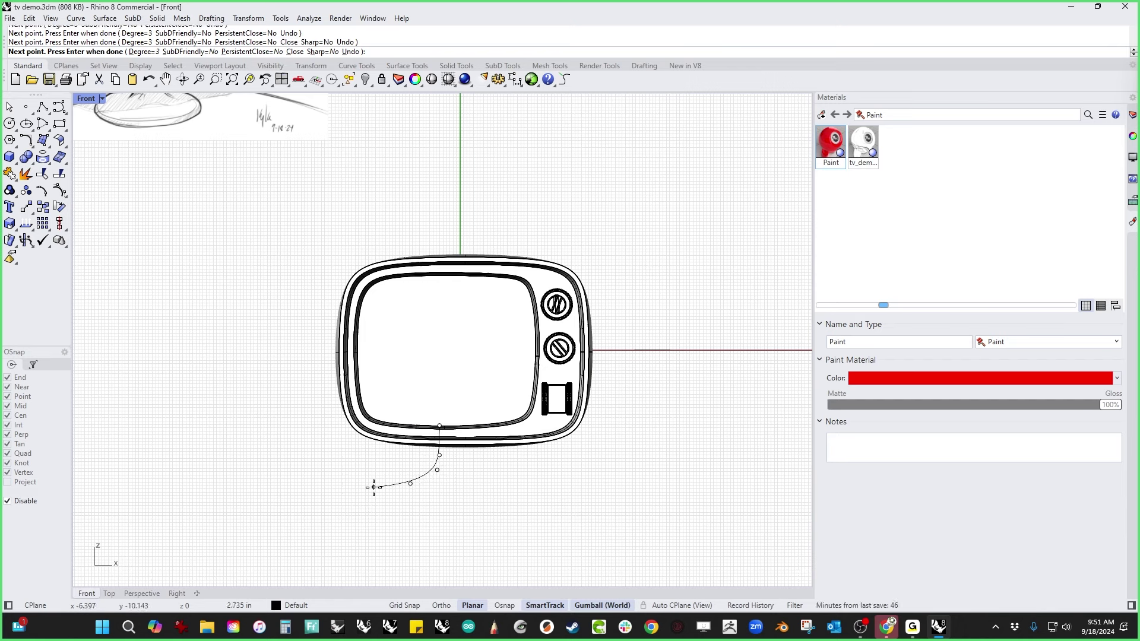
left_click(374, 488)
left_click(360, 488)
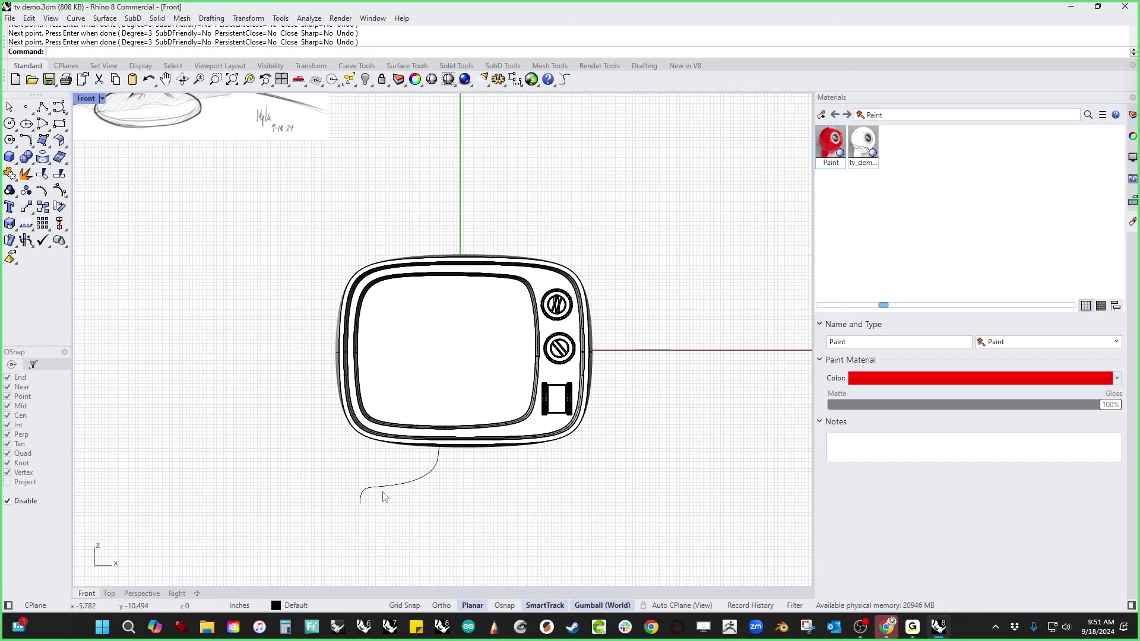
key("Return")
Step: Refine the pedestal curve by moving the control point near the foot inward and the upper bend's point slightly left
scroll(407, 509, "up", 5)
left_click(346, 473)
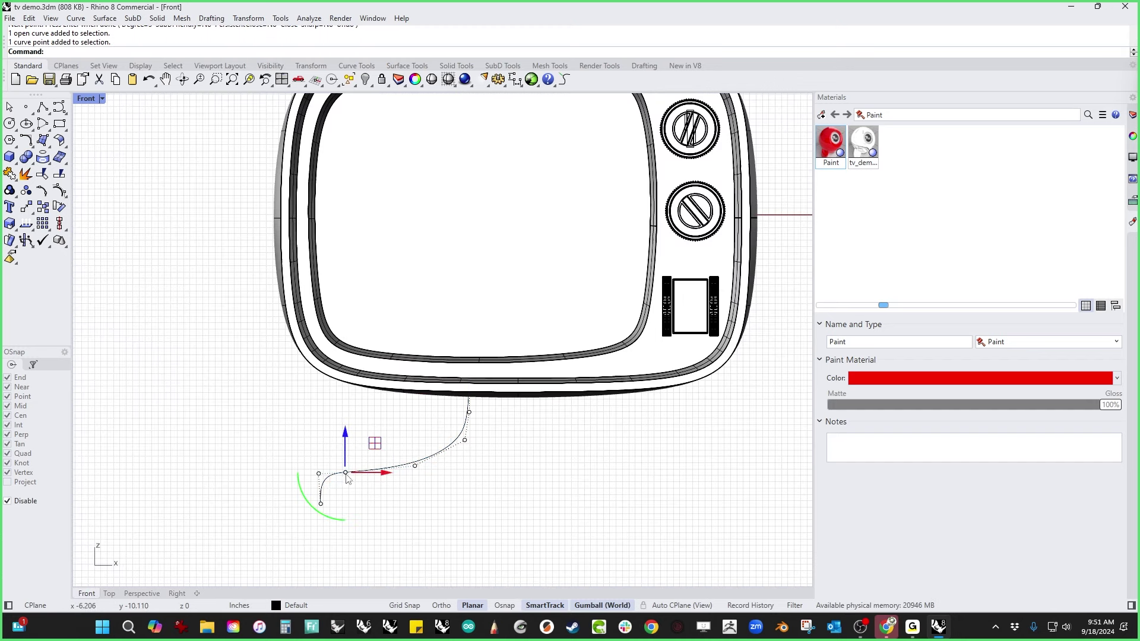
left_click_drag(384, 474, 406, 474)
left_click(449, 505)
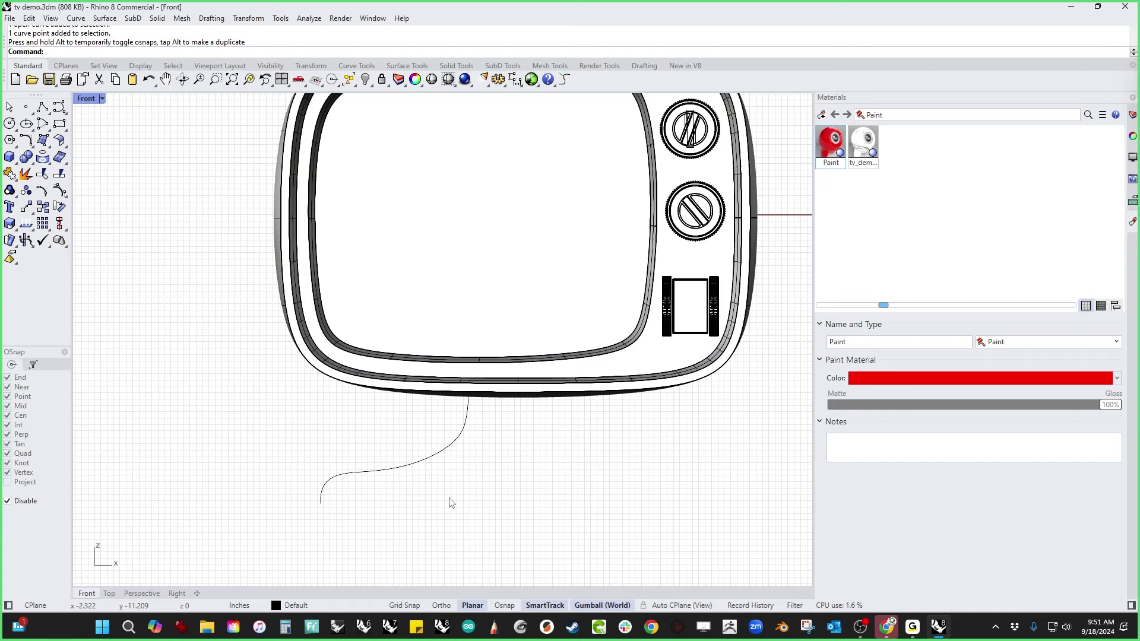
scroll(458, 419, "down", 4)
scroll(452, 441, "up", 6)
left_click(455, 442)
left_click(479, 425)
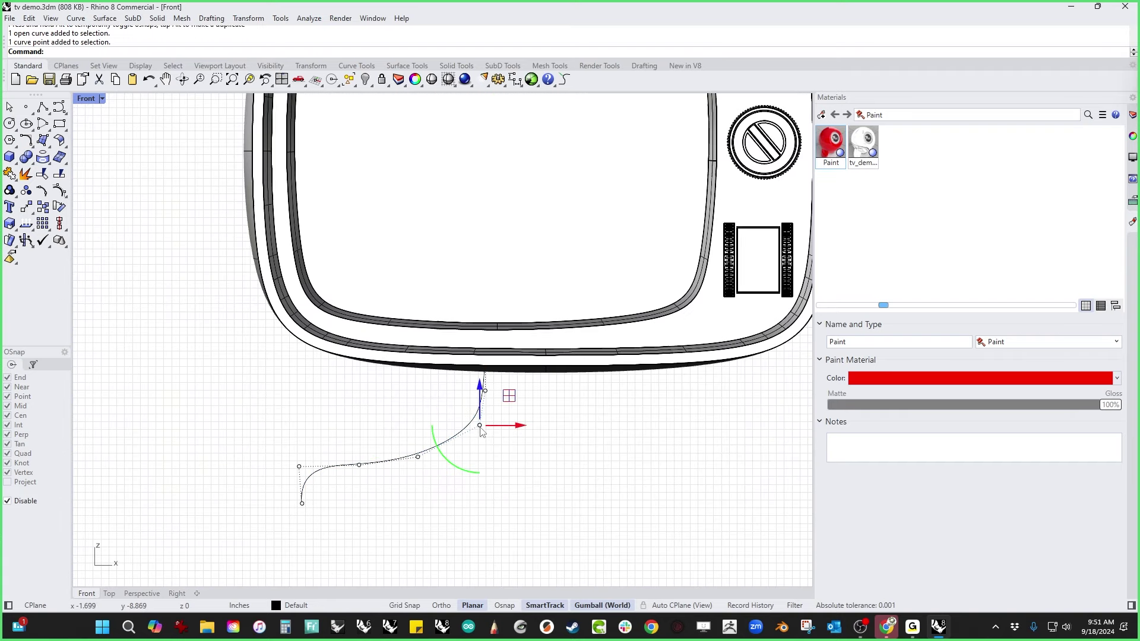
mouse_move(480, 426)
left_mouse_down()
mouse_move(501, 383)
mouse_move(471, 407)
mouse_move(468, 429)
left_mouse_up()
left_click(502, 475)
scroll(502, 475, "down", 6)
right_click_drag(501, 475, 470, 454)
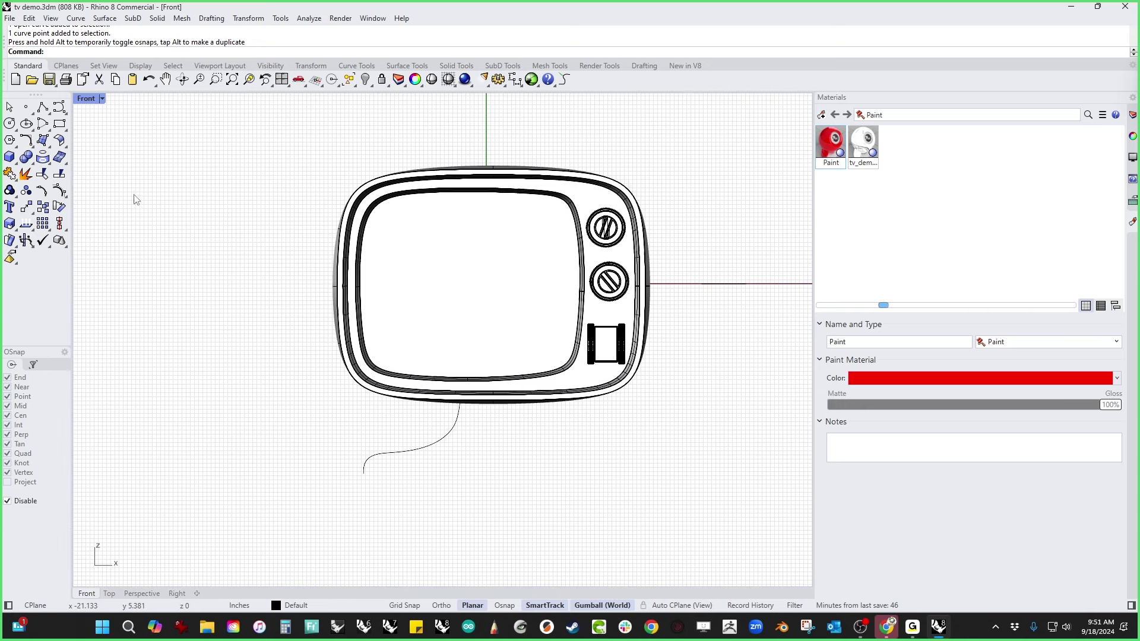
Step: Draw a second control-point curve just inside the pedestal curve, following its shape with many closely spaced points
left_click(59, 107)
scroll(295, 300, "down", 2)
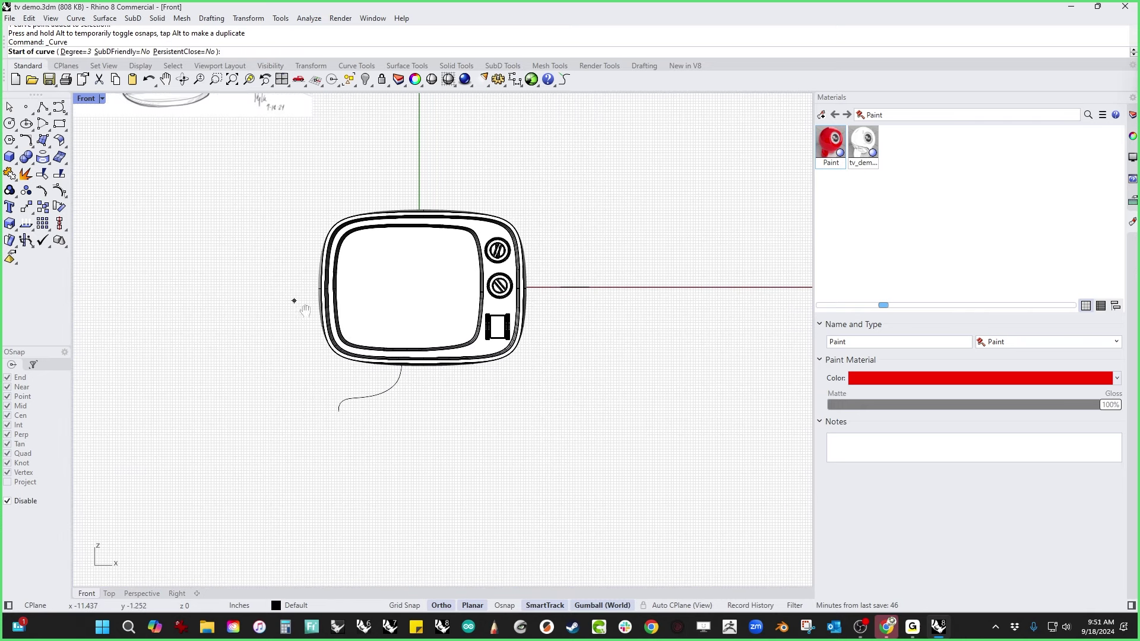
scroll(471, 342, "up", 1)
scroll(475, 345, "up", 3)
left_click(556, 326)
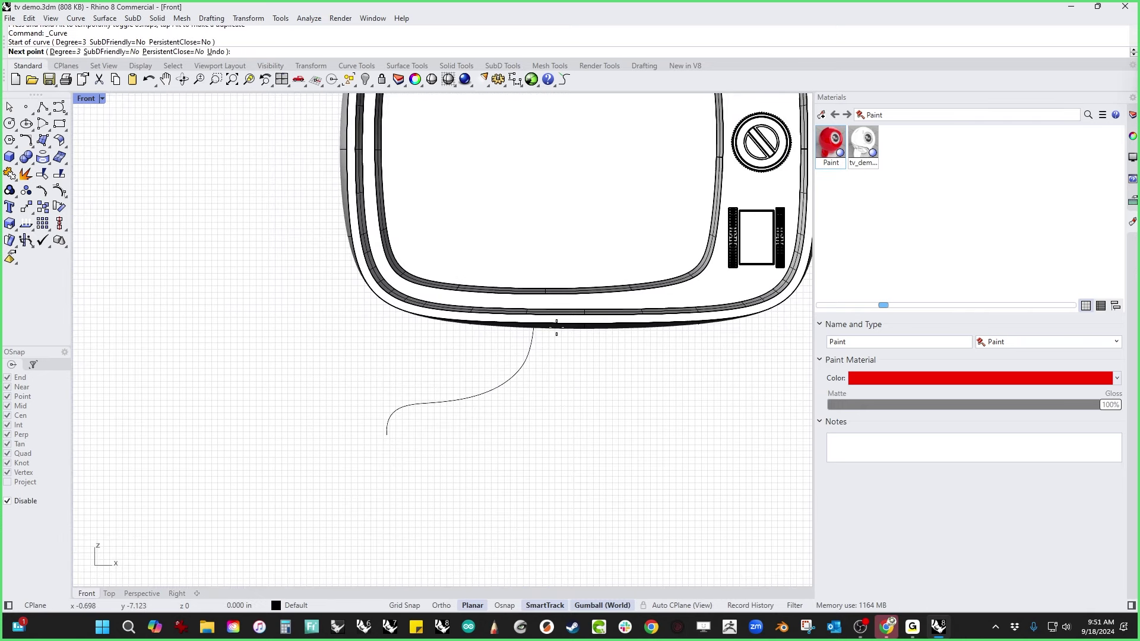
left_click(558, 337)
left_click(559, 343)
left_click(557, 356)
left_click(552, 368)
left_click(545, 376)
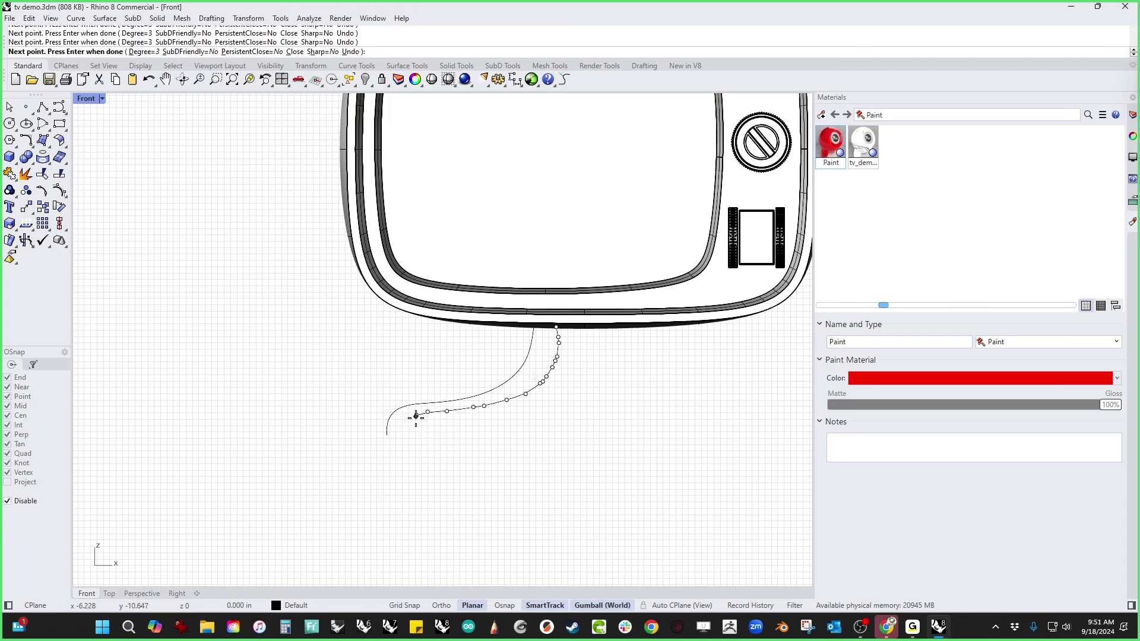
left_click(413, 435)
key("Return")
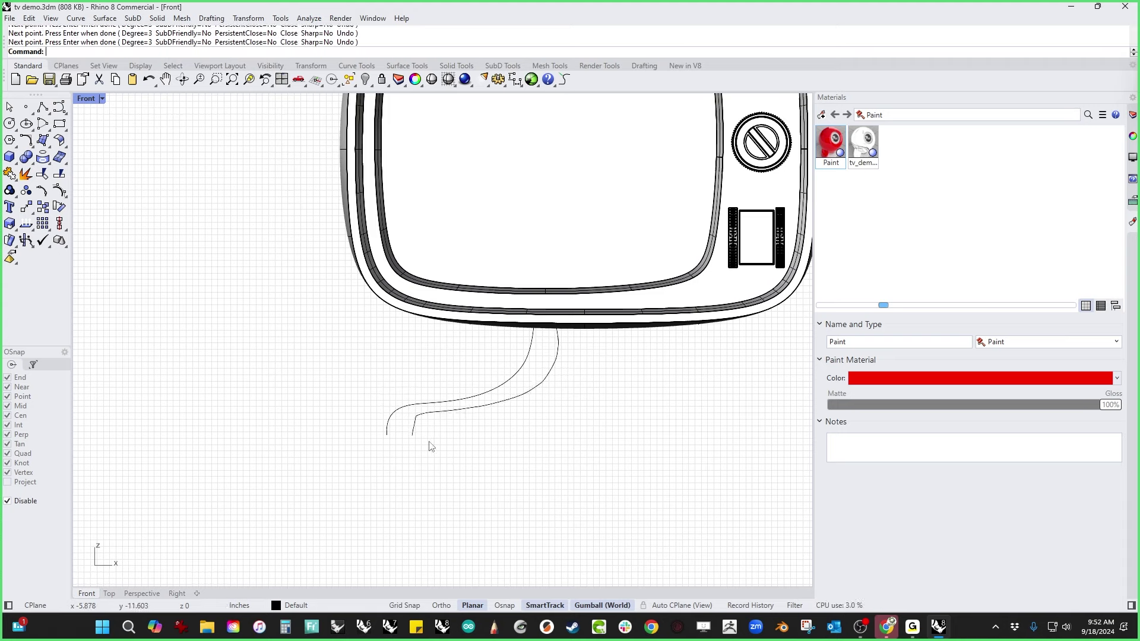
Step: Move the many-point curve down and to the right of the pedestal curve, and select both to compare their control points
left_click(488, 412)
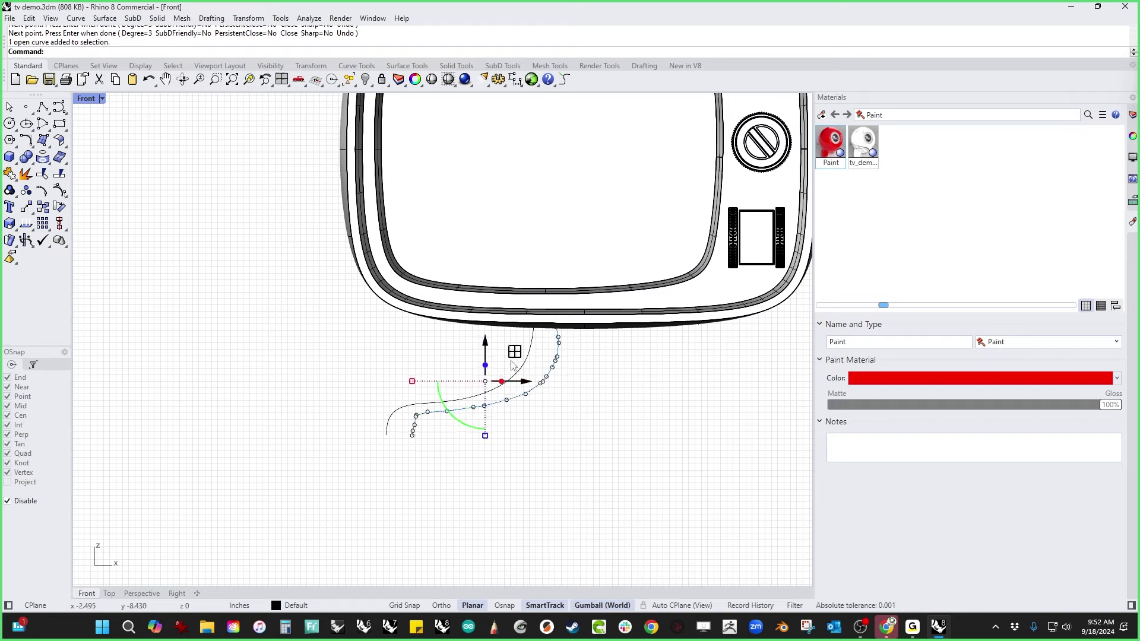
left_click_drag(438, 404, 479, 432)
left_click(473, 400)
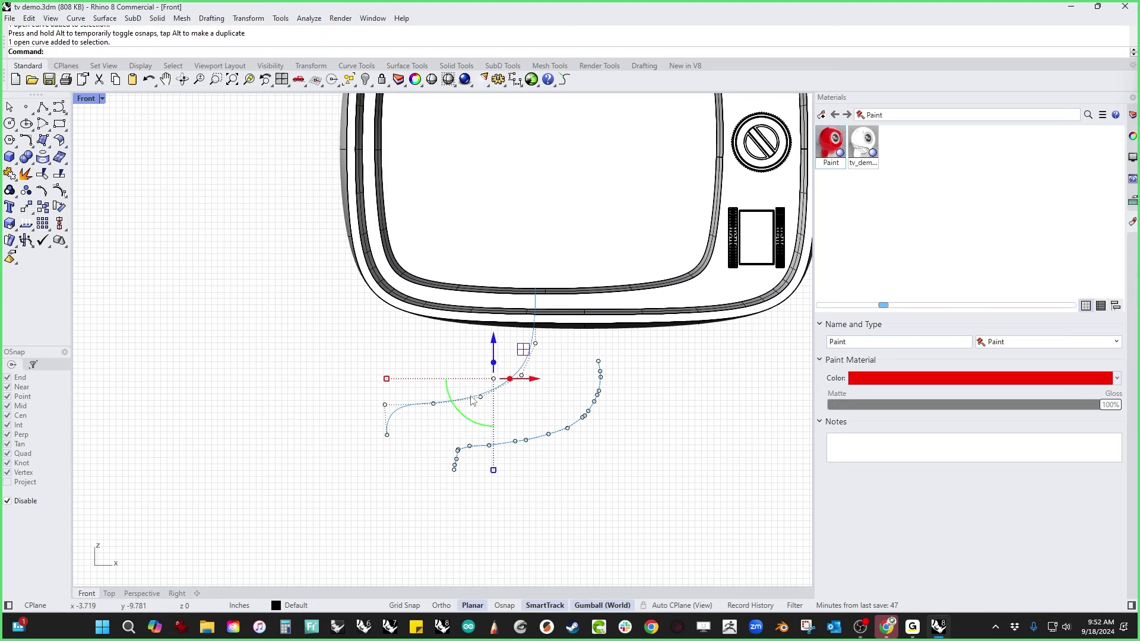
Step: Compare both curves' smoothness with a curvature graph at display scale 102, and close the graph
left_click(31, 228)
left_click(93, 245)
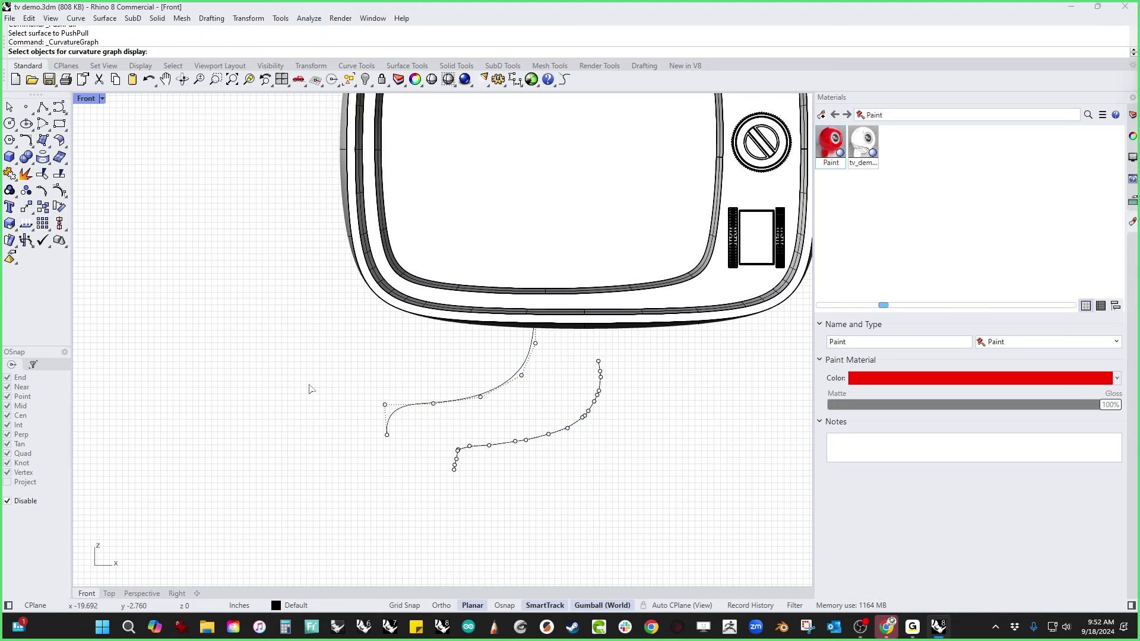
left_click_drag(596, 454, 484, 386)
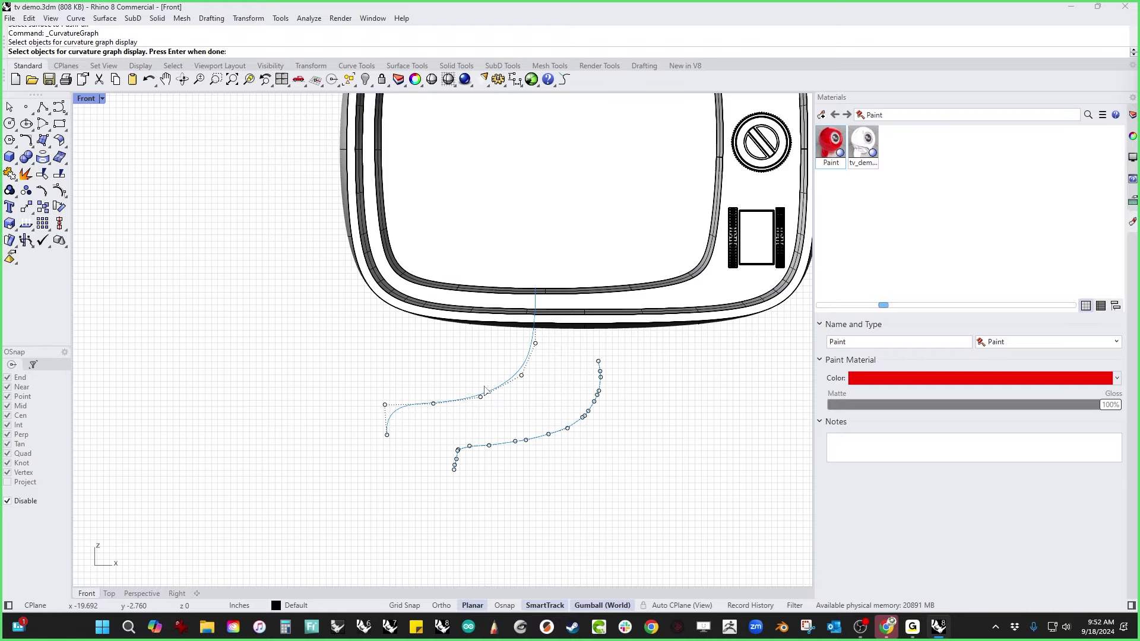
right_click(398, 388)
scroll(444, 429, "down", 6)
scroll(447, 433, "down", 2)
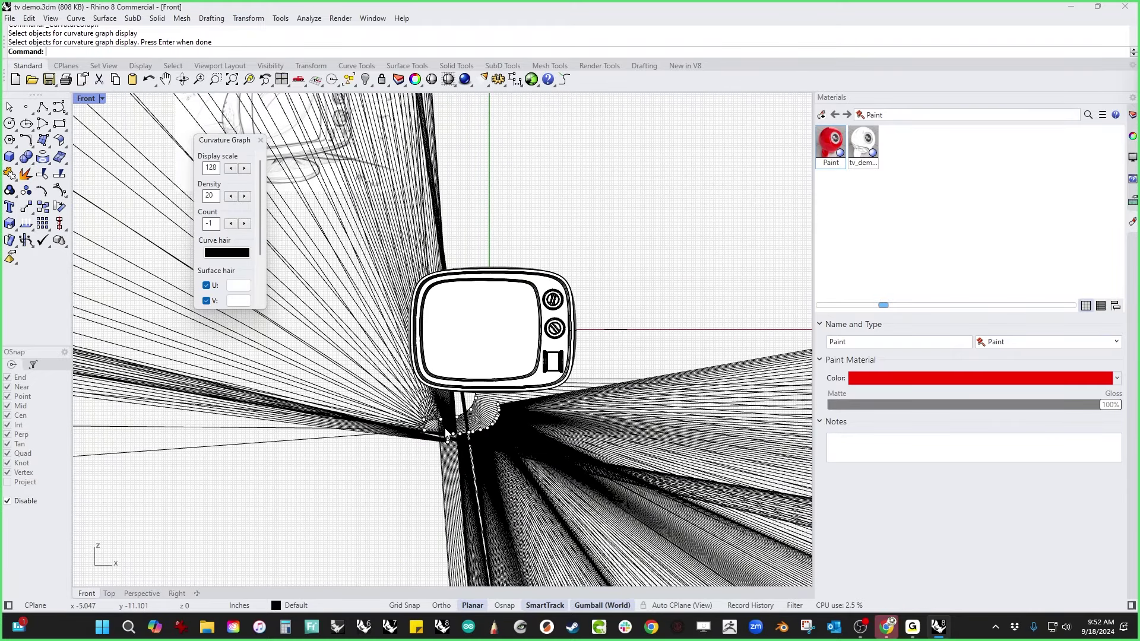
left_click(214, 170)
scroll(215, 169, "down", 13)
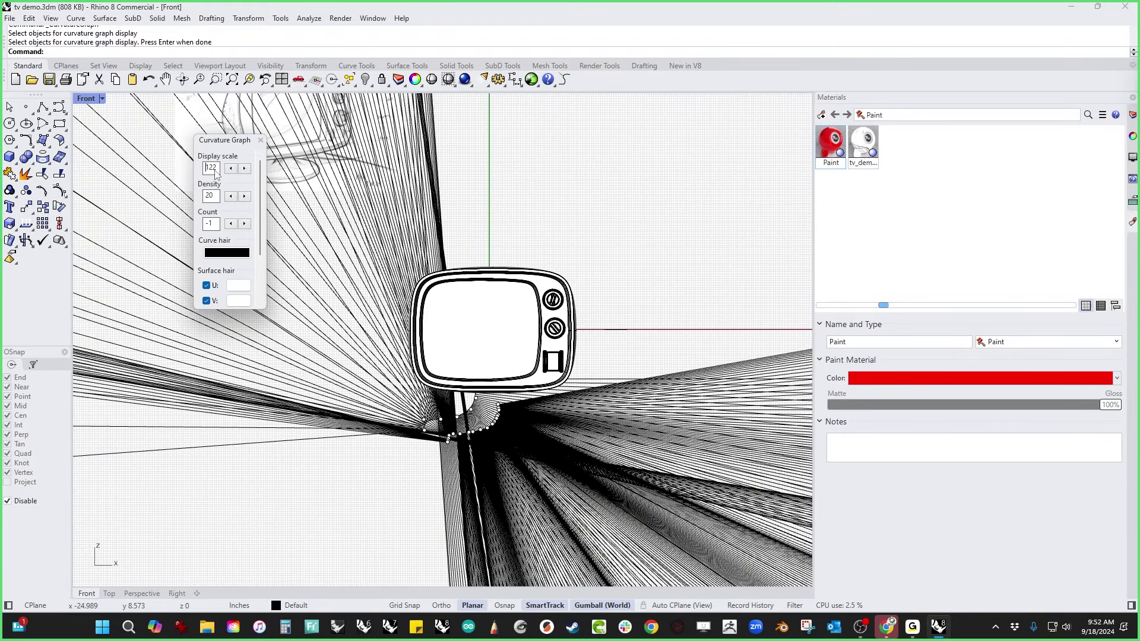
scroll(214, 172, "down", 13)
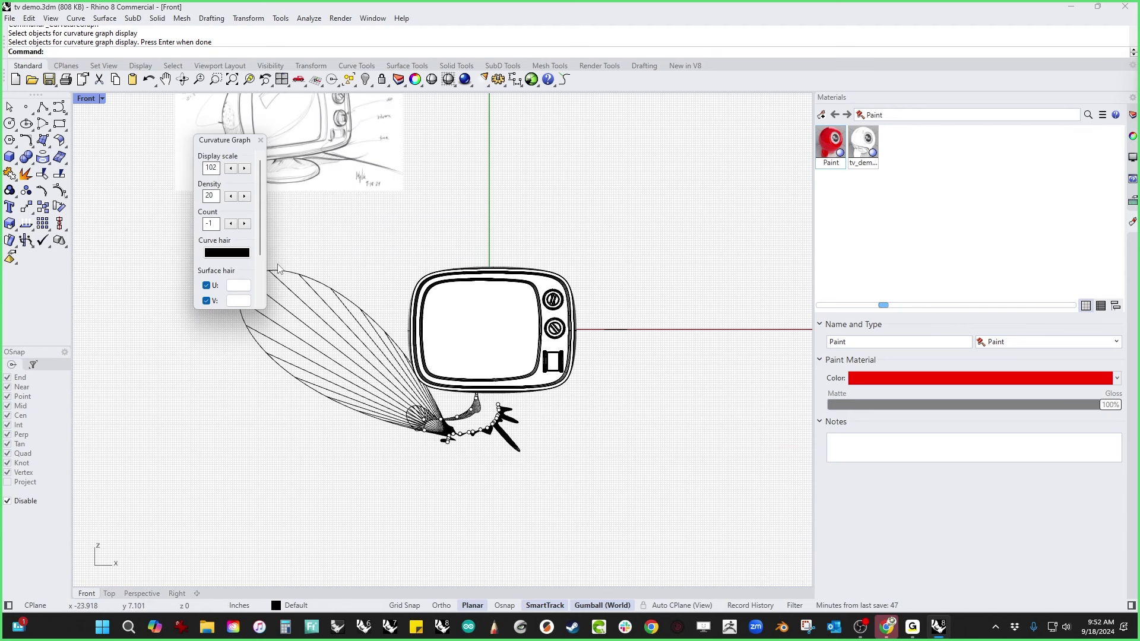
left_click(260, 140)
scroll(475, 418, "up", 6)
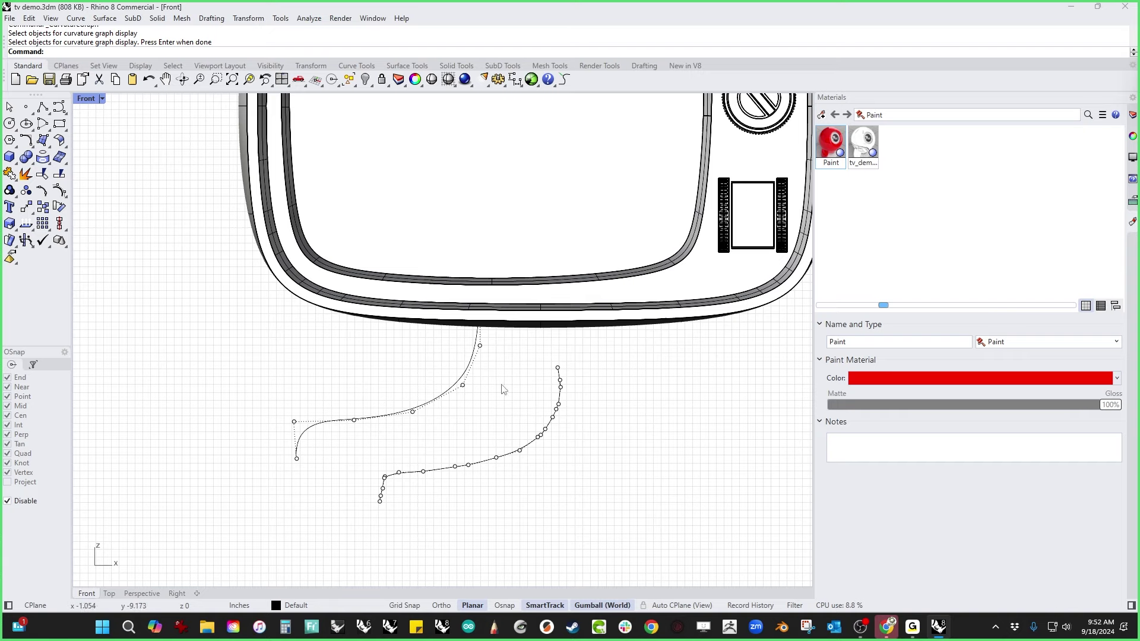
Step: Turn off the control points and delete the many-point curve beside the pedestal curve
left_click_drag(528, 475, 508, 456)
key("Escape")
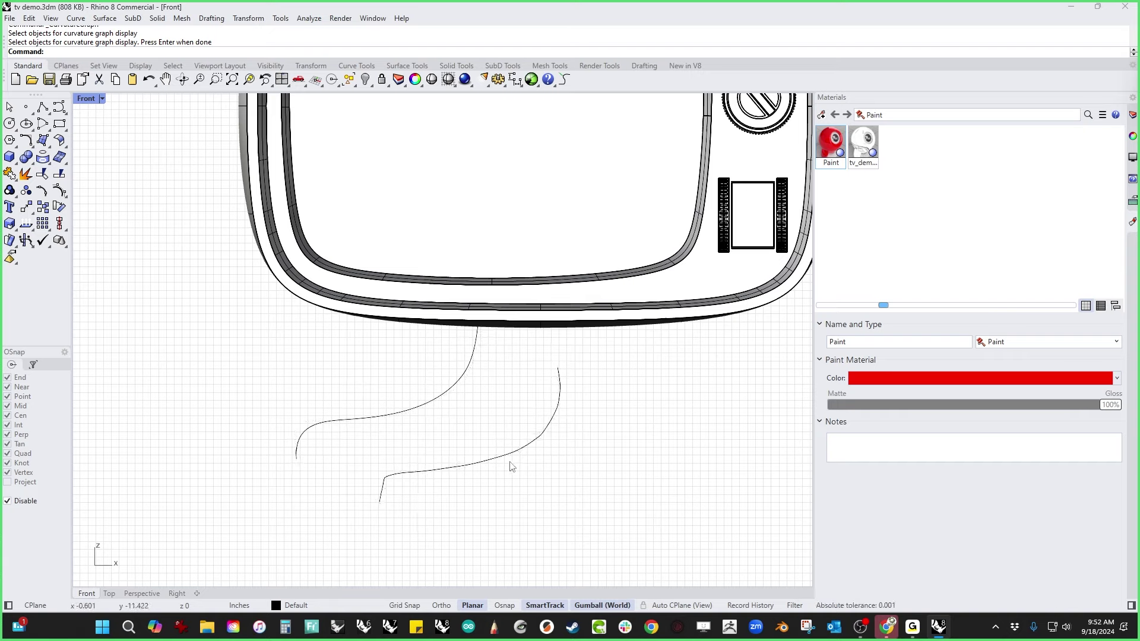
left_click(513, 458)
key("Delete")
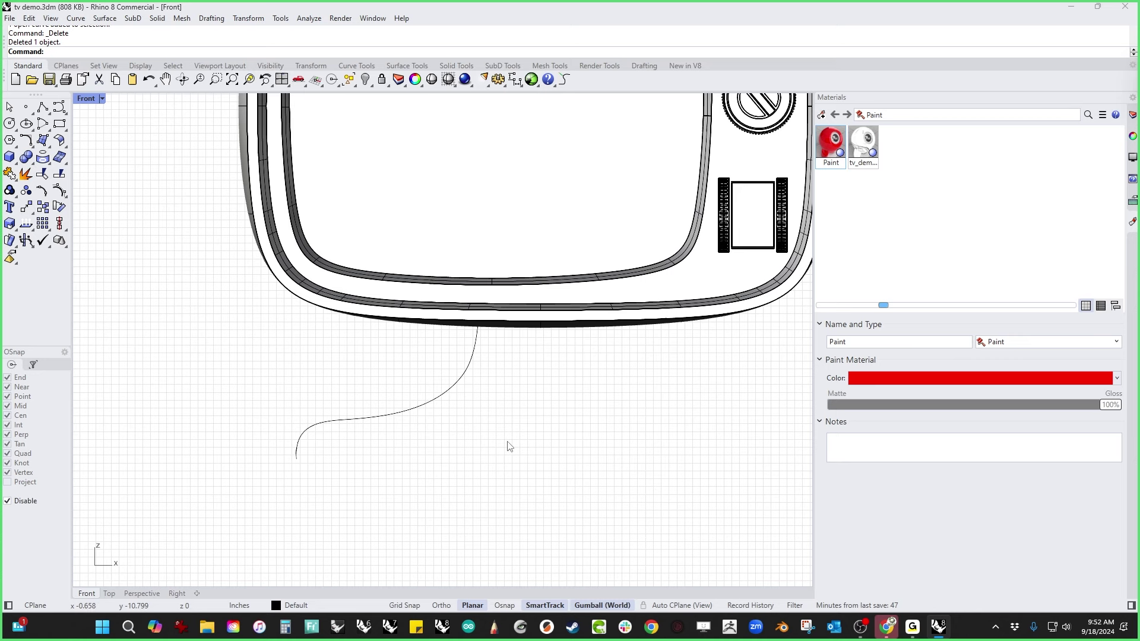
Step: Revolve the pedestal profile curve a full circle around a vertical axis below the centre of the television
scroll(282, 336, "down", 3)
scroll(443, 370, "up", 2)
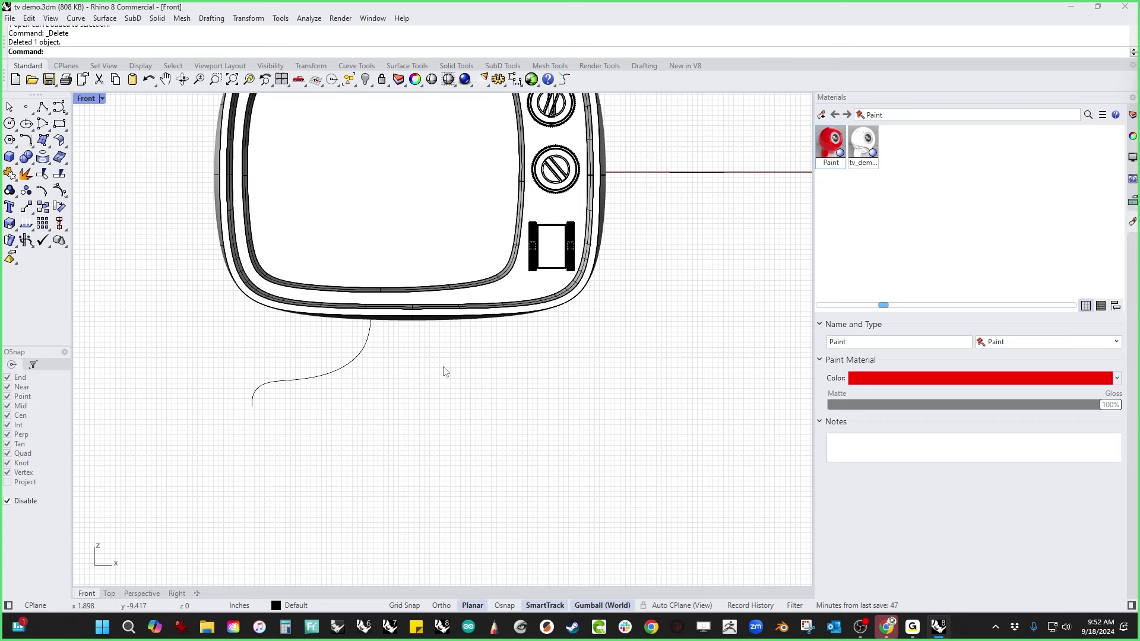
right_click_drag(380, 386, 419, 394)
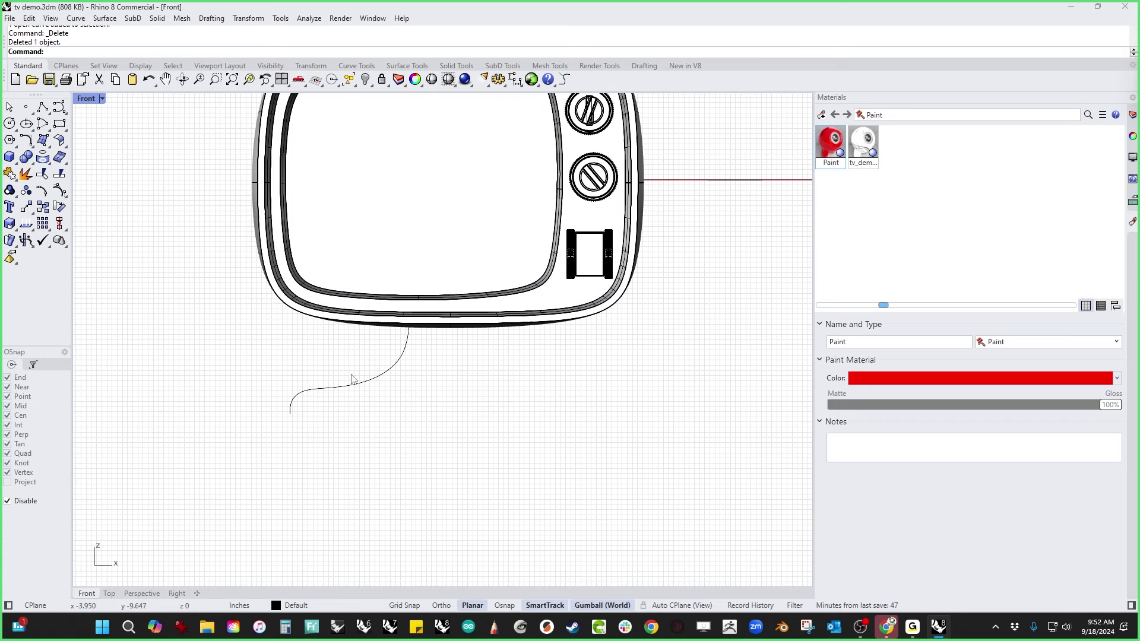
left_click_drag(393, 410, 330, 365)
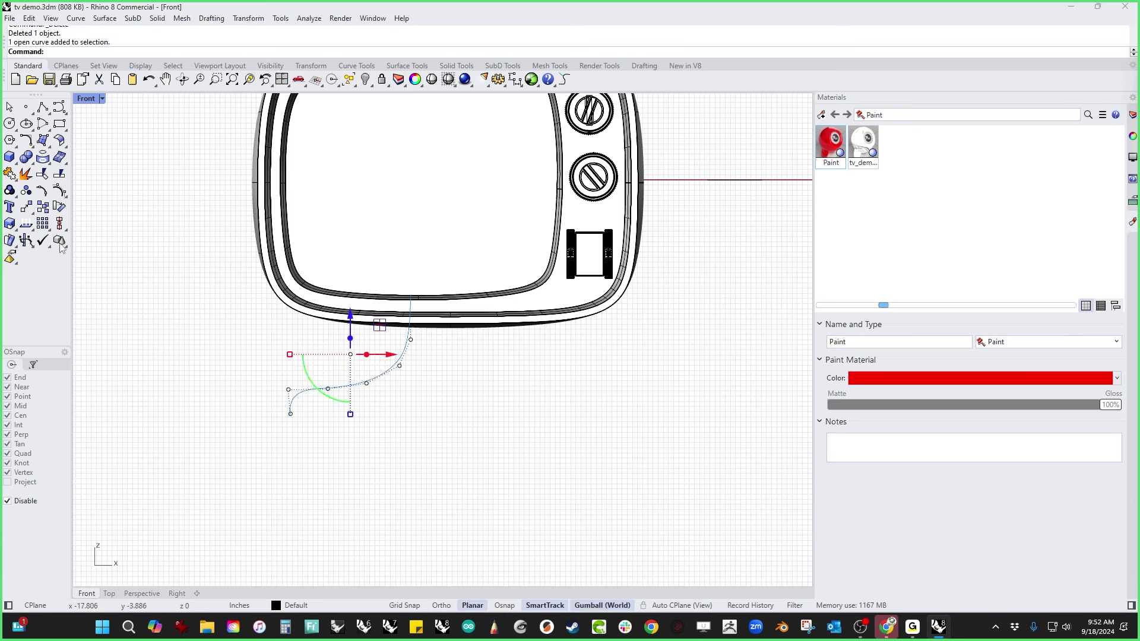
left_click(46, 143)
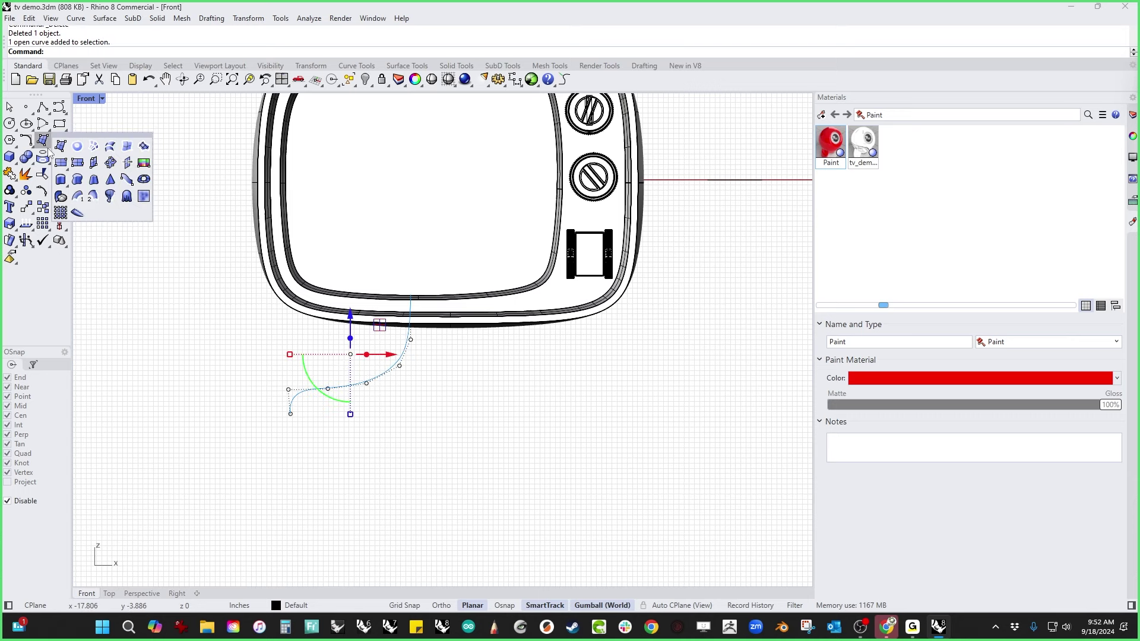
left_click(78, 197)
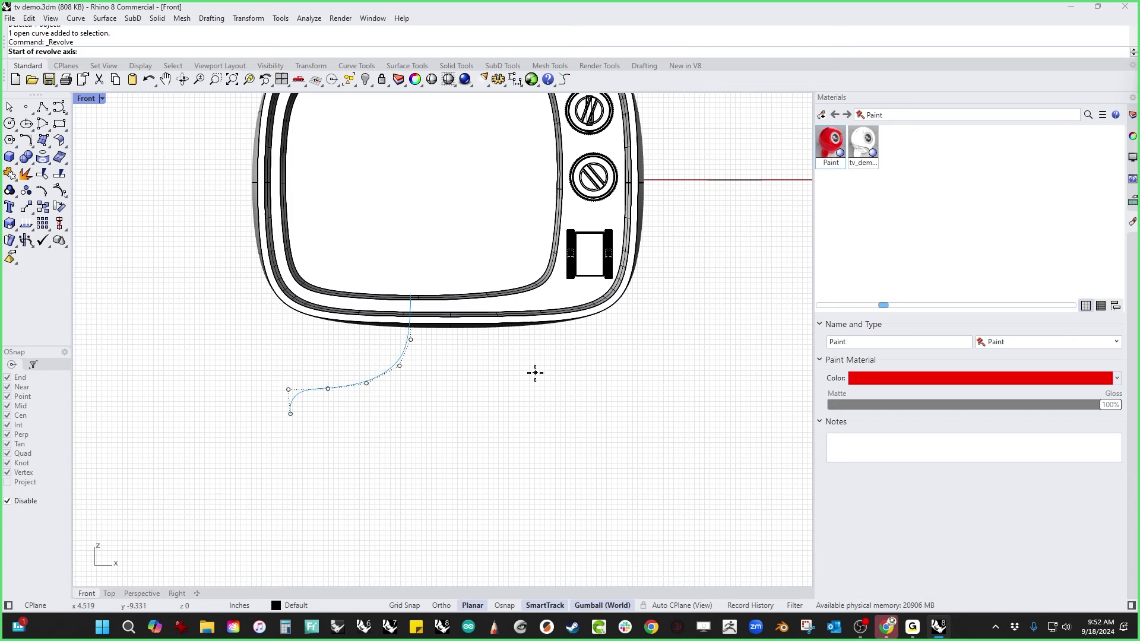
left_click(434, 308)
left_click(435, 385)
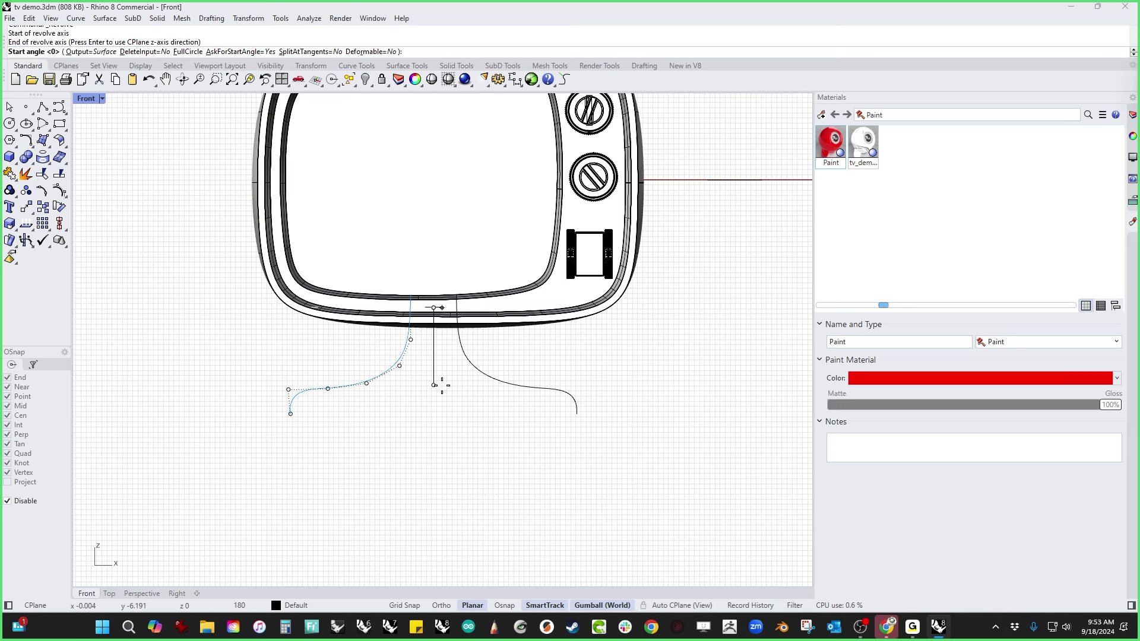
type("f")
key("Return")
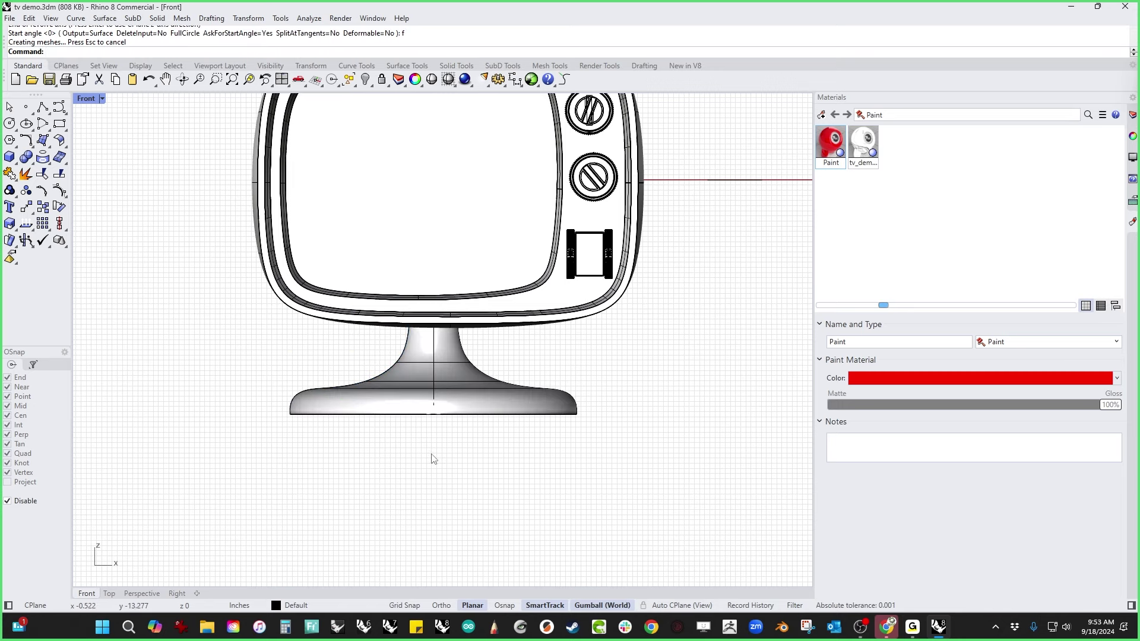
Step: Cap the open ends of the revolved pedestal to make it a closed solid
key("ctrl+F4")
right_click_drag(497, 476, 417, 415)
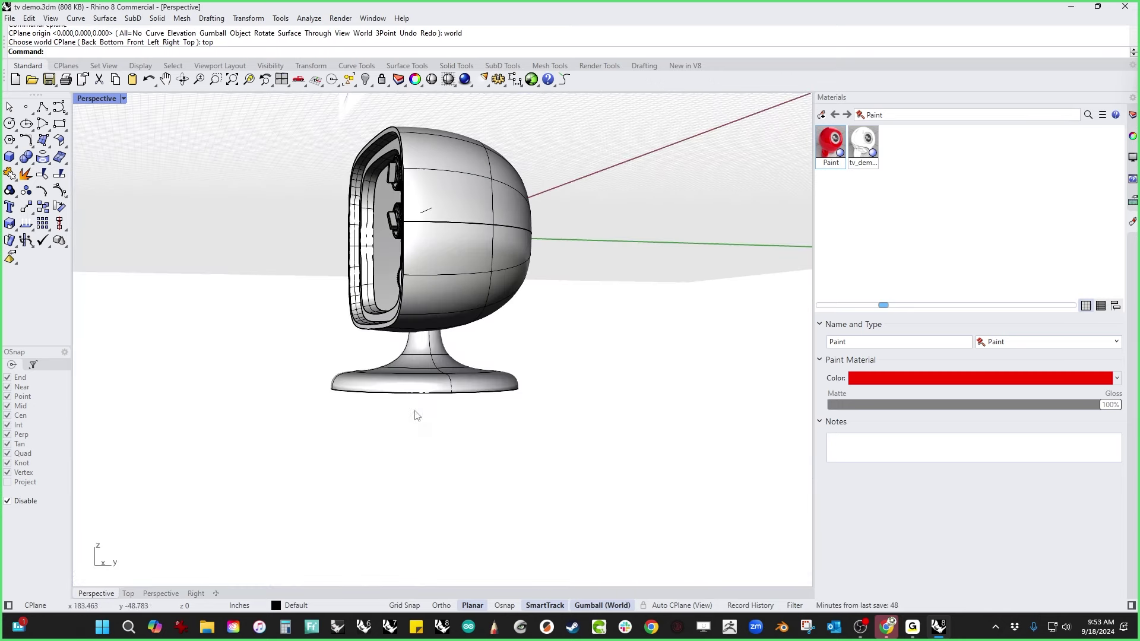
scroll(456, 360, "up", 5)
mouse_move(455, 359)
right_mouse_down()
mouse_move(468, 389)
mouse_move(450, 364)
right_mouse_up()
left_click(450, 364)
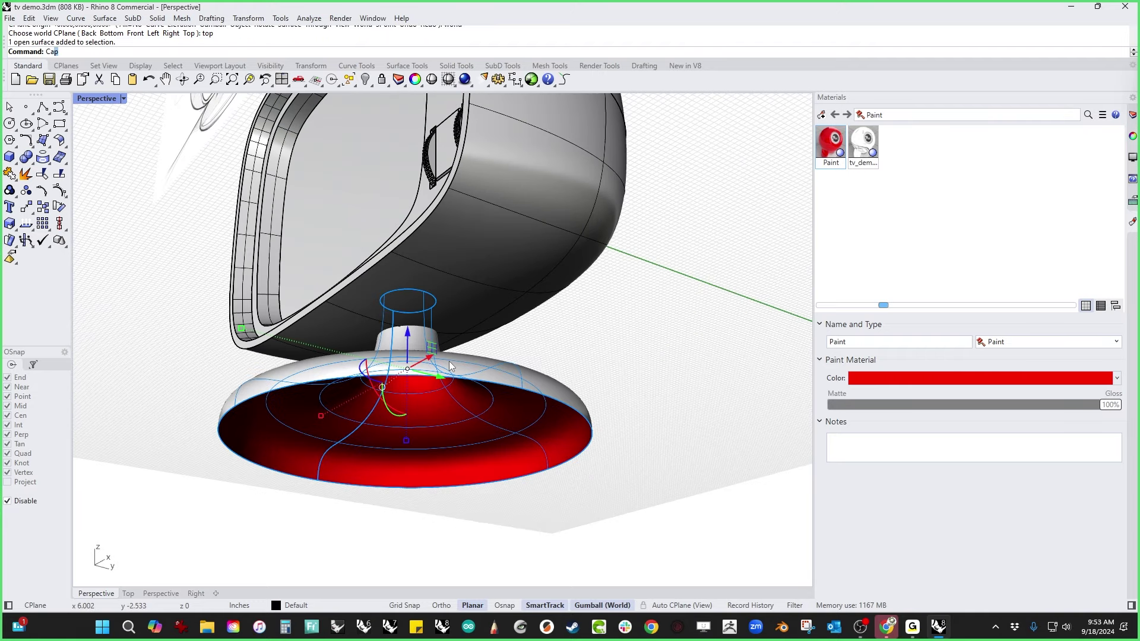
key("Return")
right_click_drag(587, 364, 555, 396)
left_click(591, 348)
Step: Move the pedestal horizontally toward the back of the television in the side view
left_click(488, 411)
right_click_drag(484, 411, 412, 419)
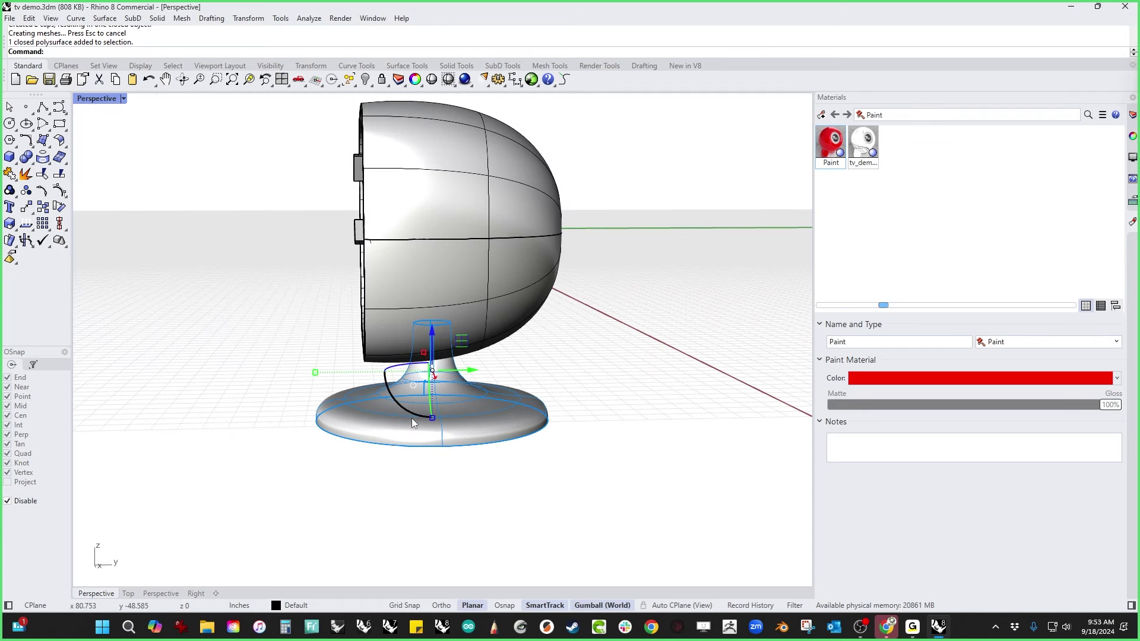
key("ctrl+F2")
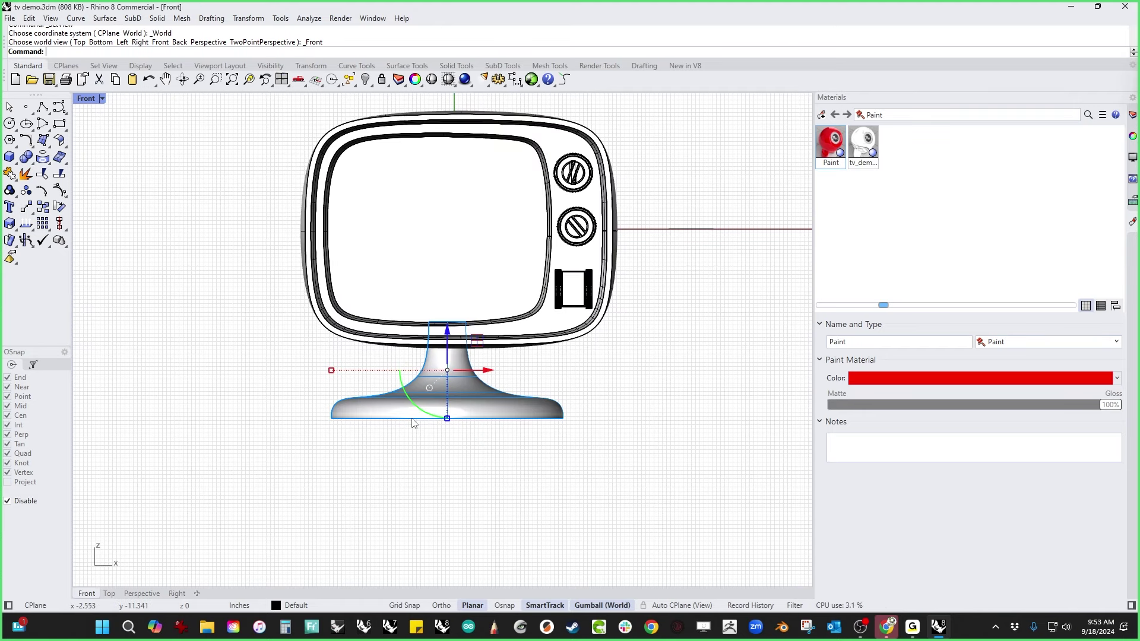
key("ctrl+F3")
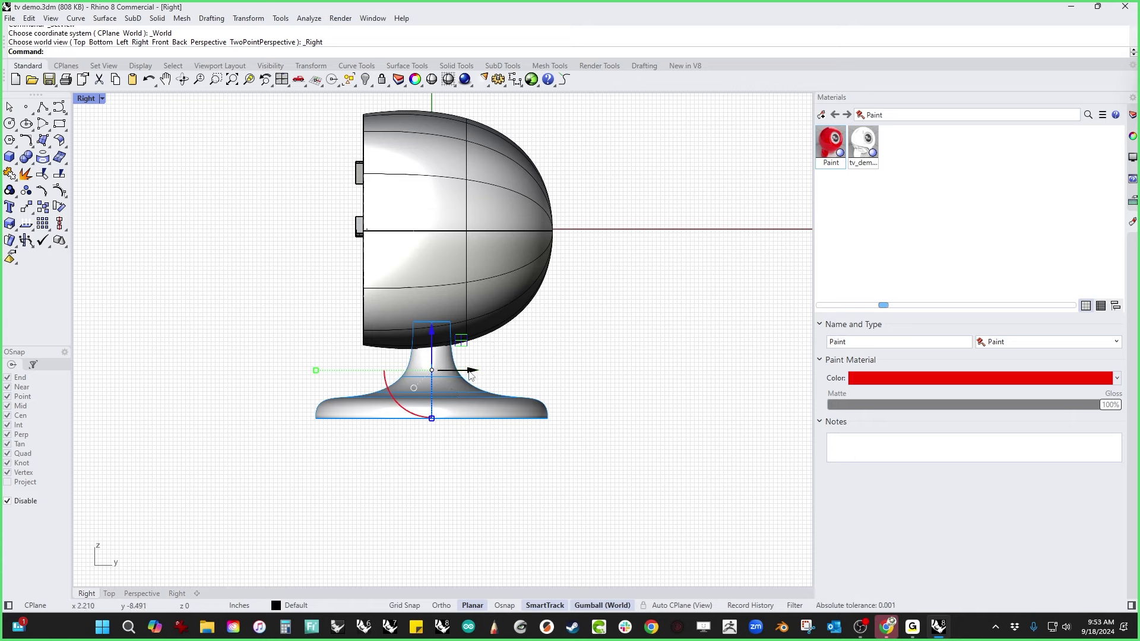
left_click_drag(475, 372, 467, 374)
left_click(570, 315)
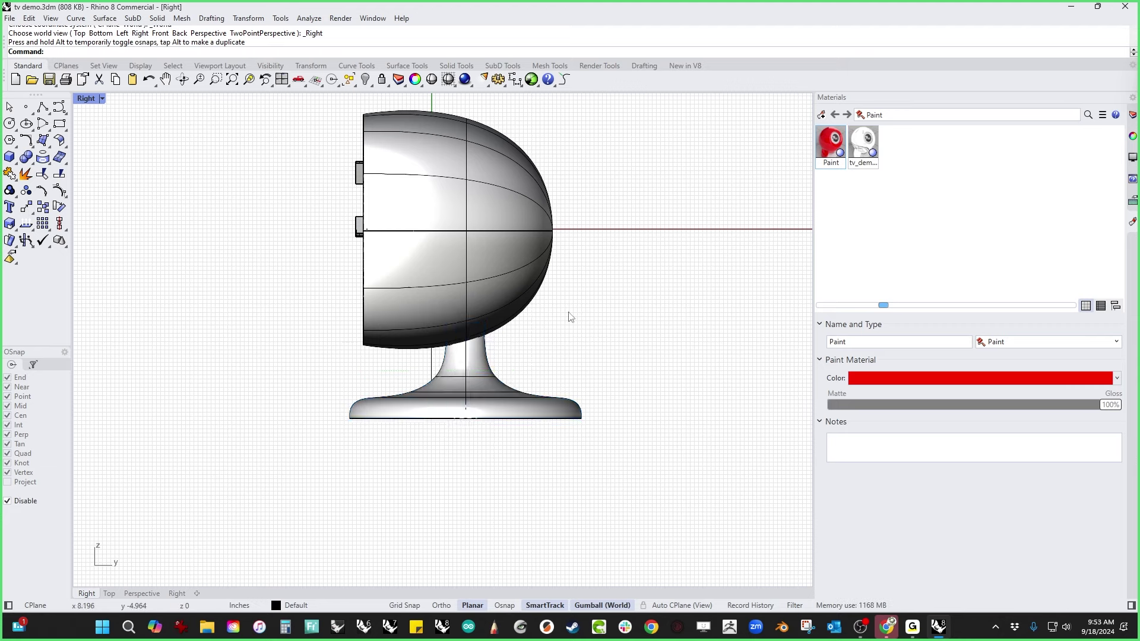
Step: Compare the pedestal with the centre of the television body and shift the pedestal slightly forward
left_click(462, 255)
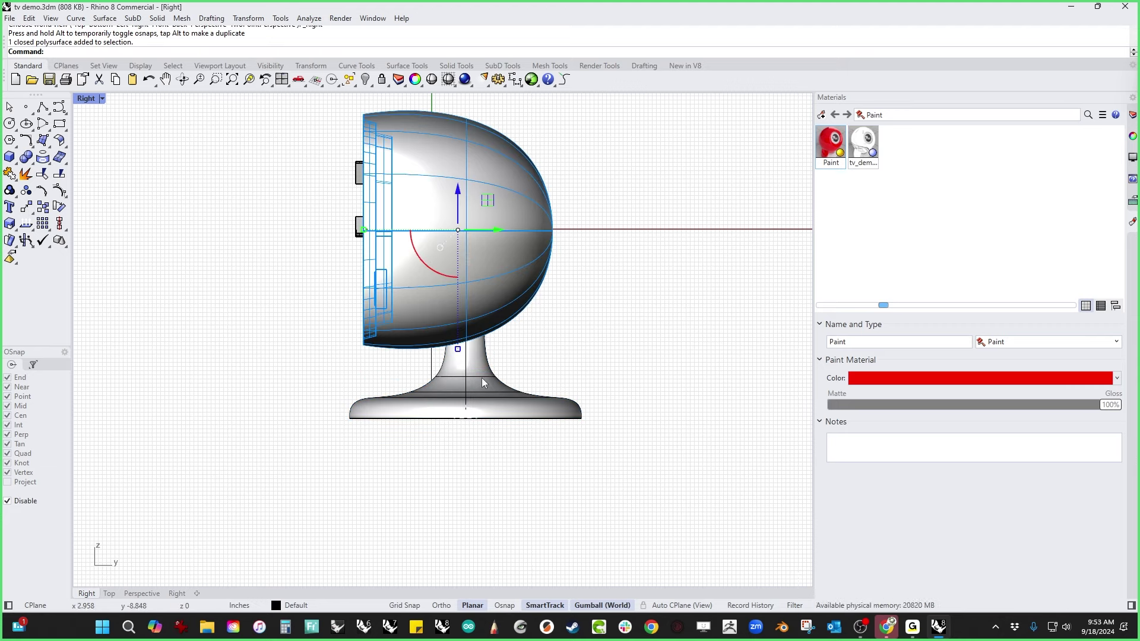
left_click(608, 338)
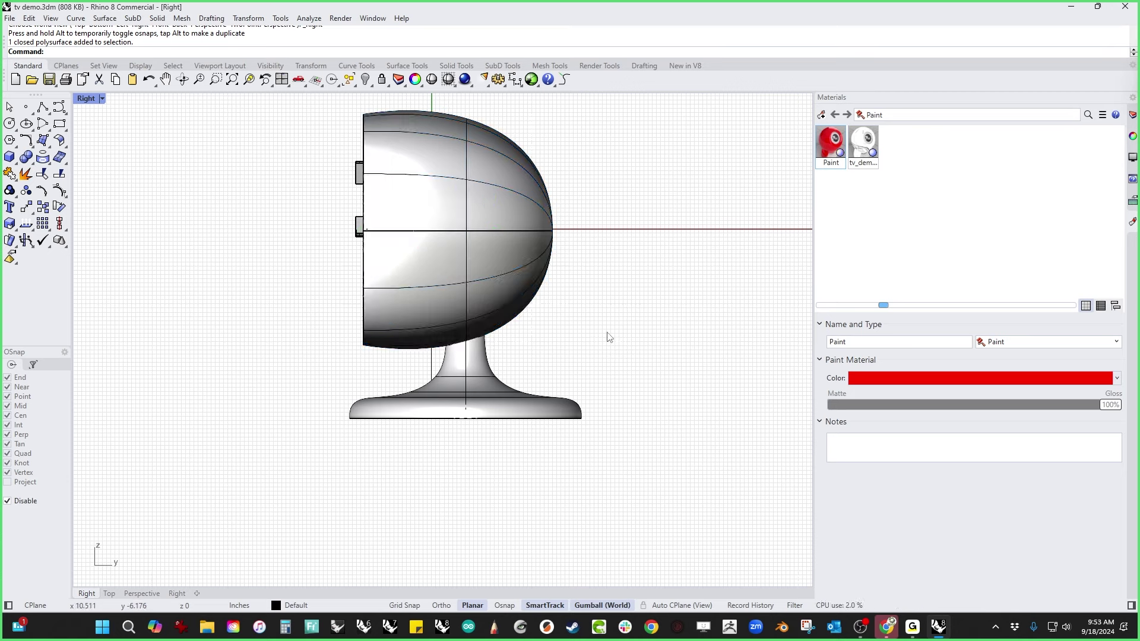
left_click(497, 285)
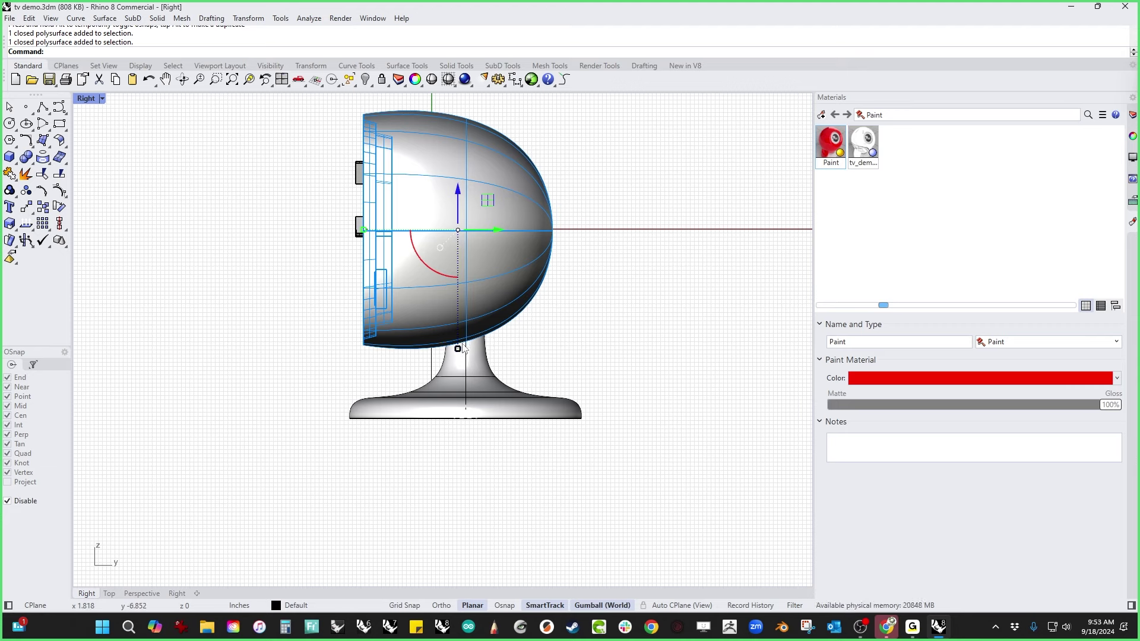
left_click(470, 390)
left_click_drag(499, 377, 493, 377)
Step: Fine-tune the pedestal's depth position against the television body's centre and check the placement in perspective
left_click(482, 269)
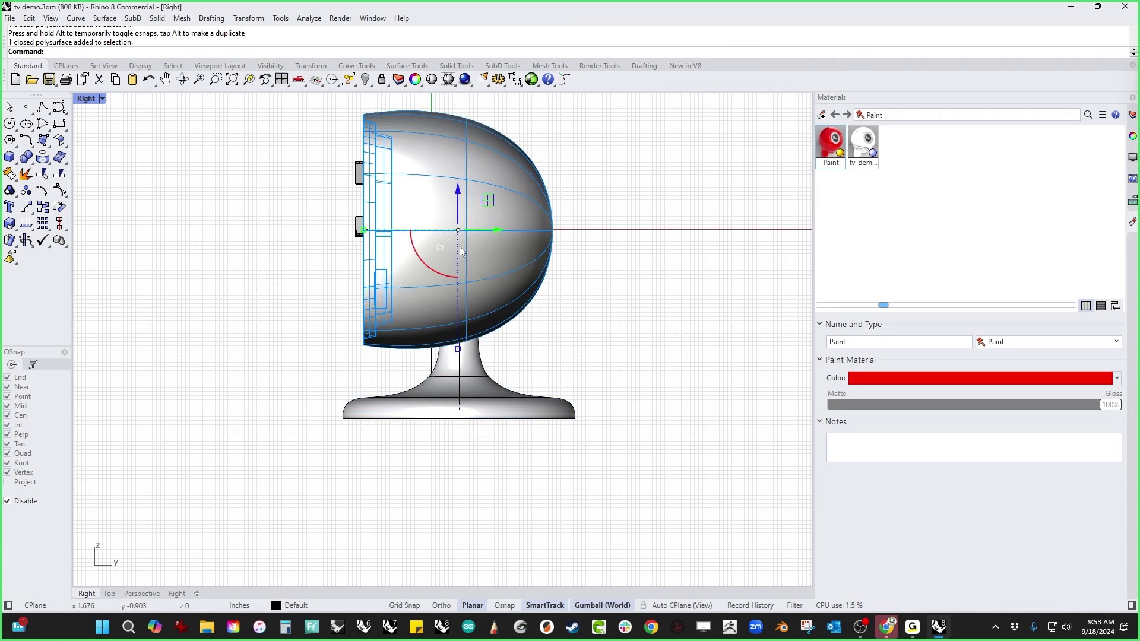
left_click(500, 396)
left_click_drag(503, 374, 459, 371)
left_click(481, 299)
key("ctrl+F4")
left_click(495, 463)
right_click_drag(495, 462, 537, 446)
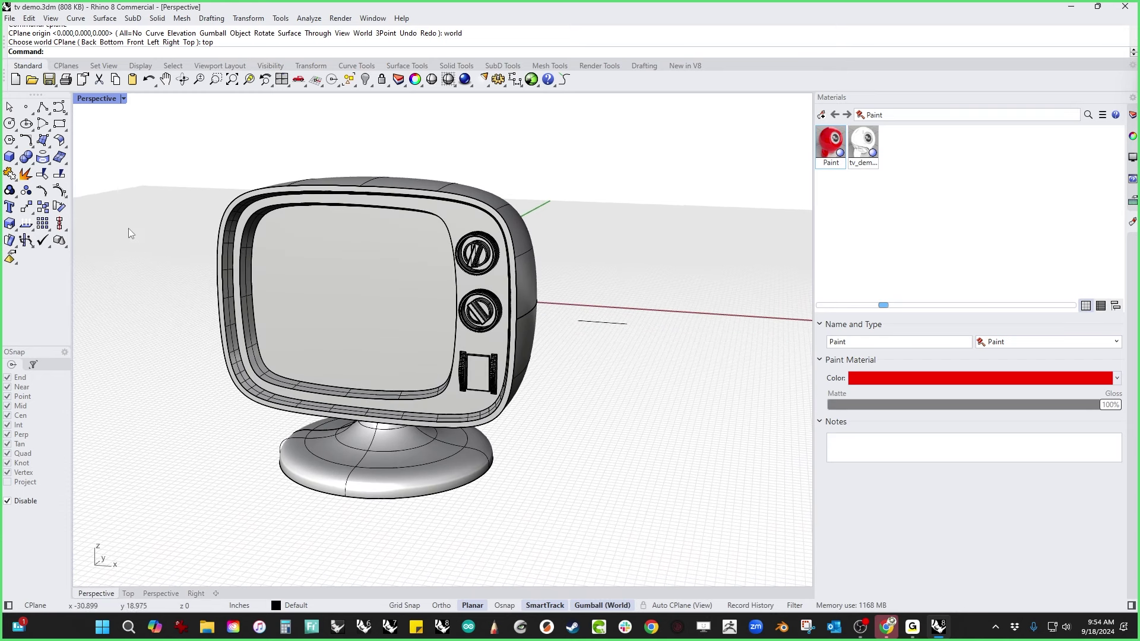
Step: Blend the outer front edge of the television cabinet with a radius of 0.1
left_click(30, 162)
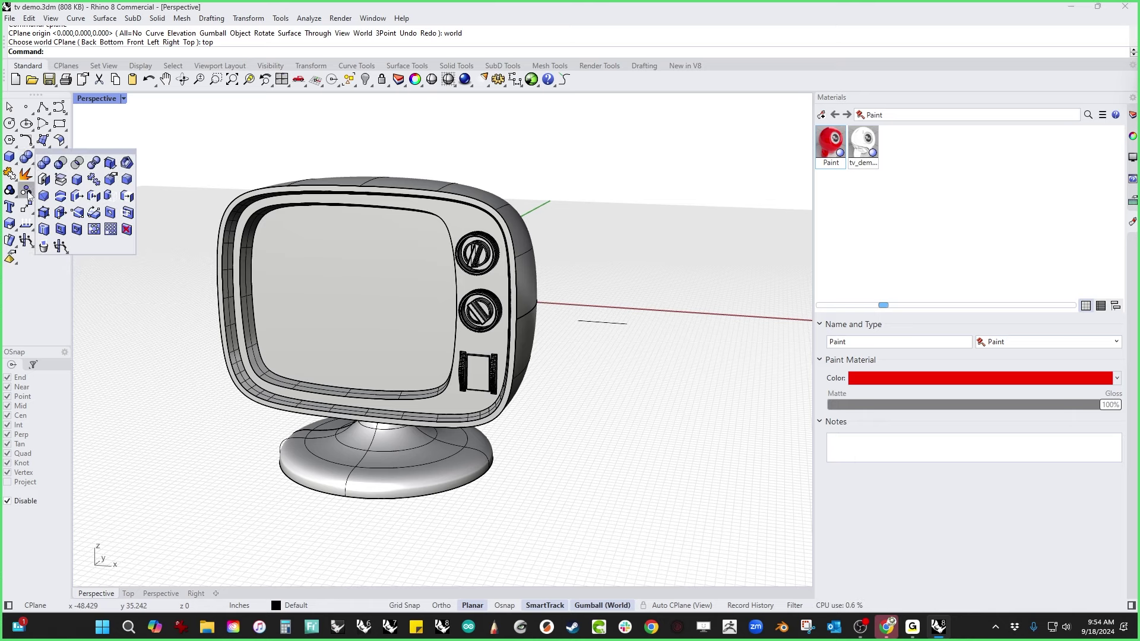
right_click(126, 180)
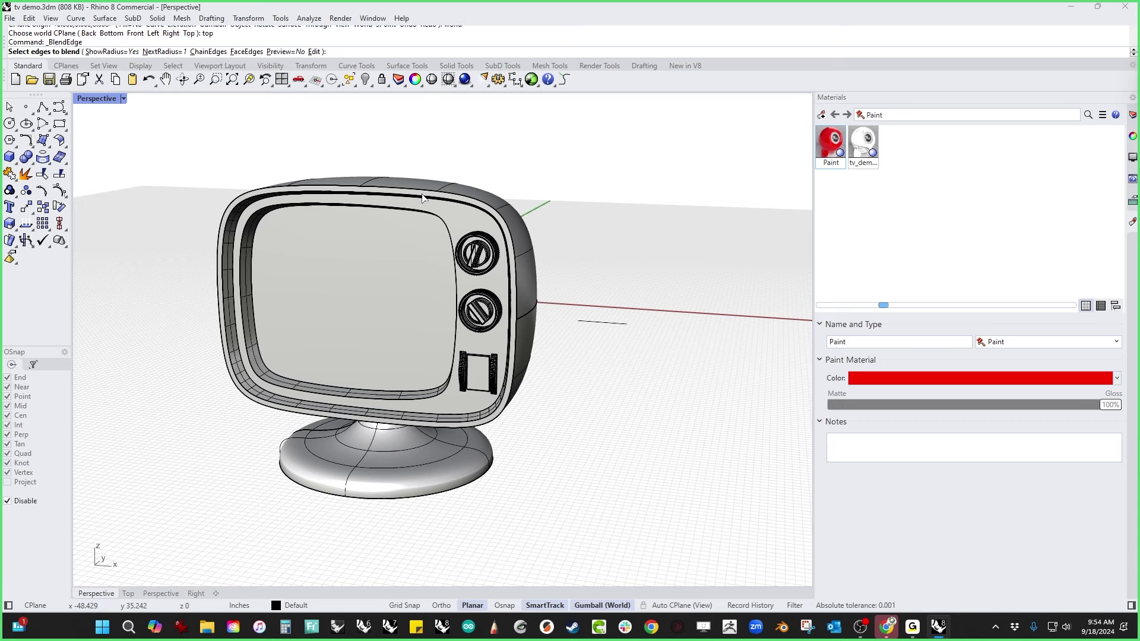
scroll(475, 196, "up", 4)
left_click(478, 205)
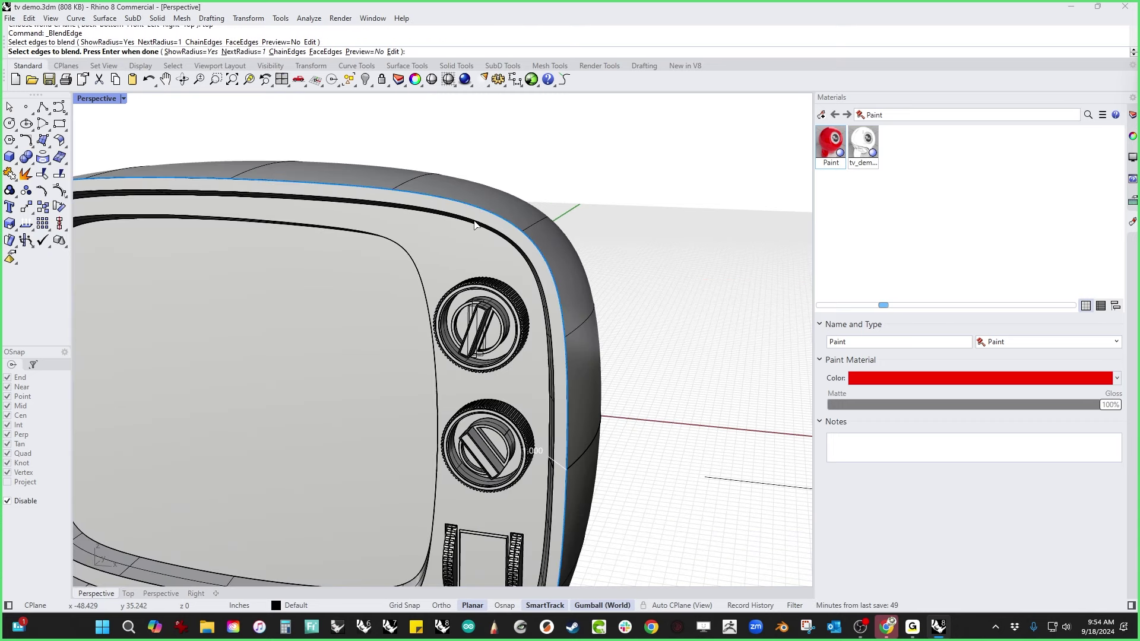
right_click(493, 348)
right_click_drag(550, 463, 496, 309)
scroll(496, 307, "up", 7)
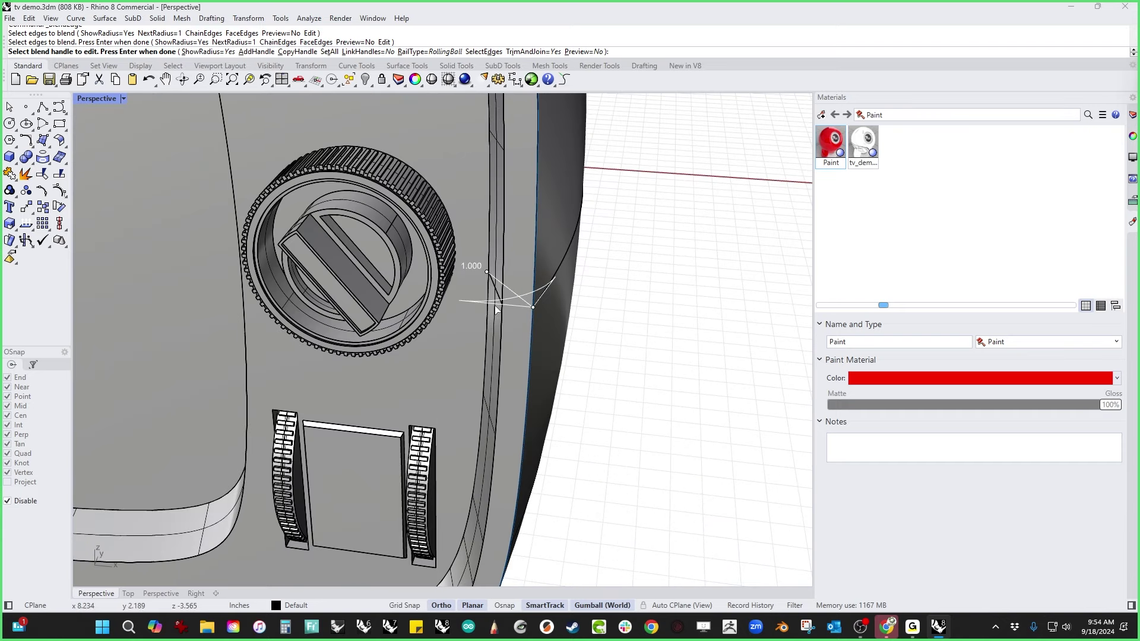
left_click(488, 273)
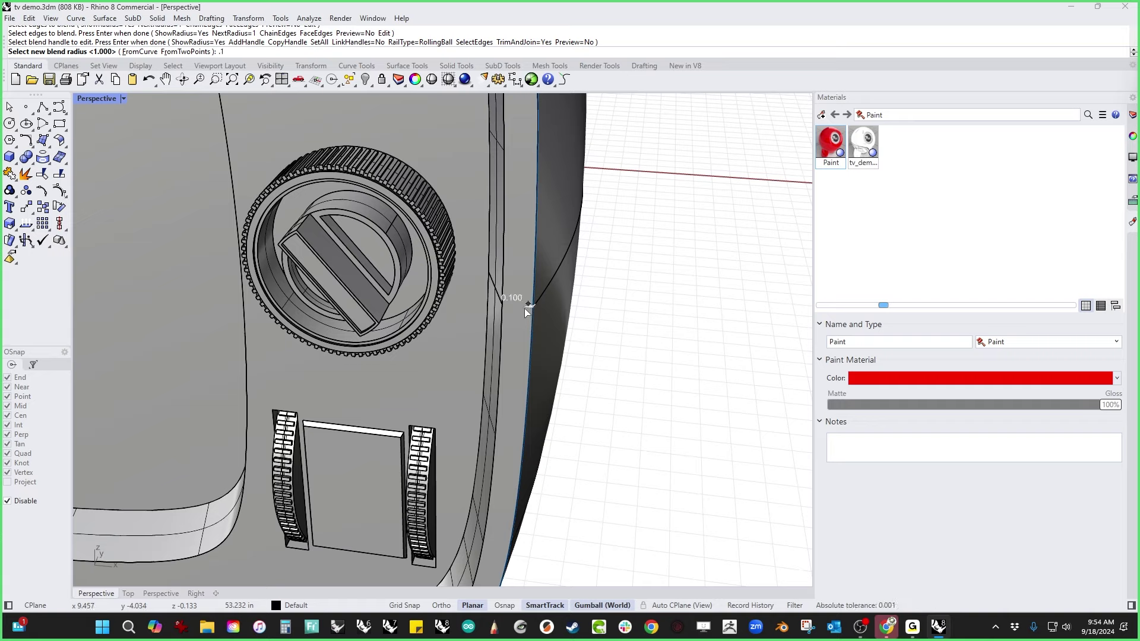
key("Return")
key("Return")
Step: Try to blend the inner edge of the front rim with a radius of 1, and undo the blend
key("Return")
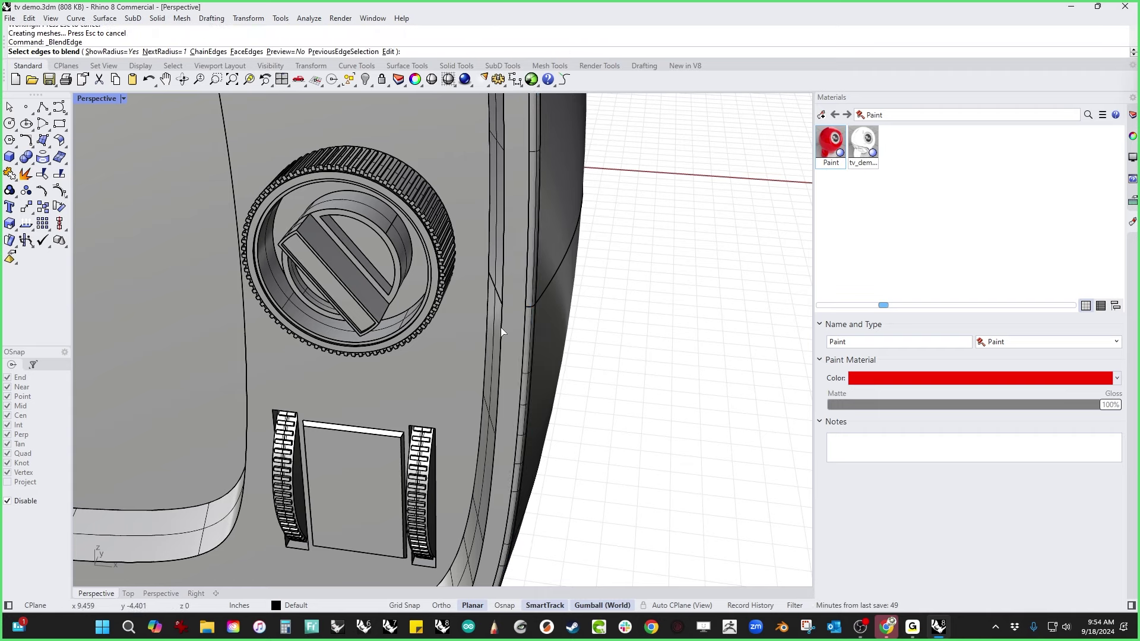
left_click(500, 326)
key("Return")
key("Return")
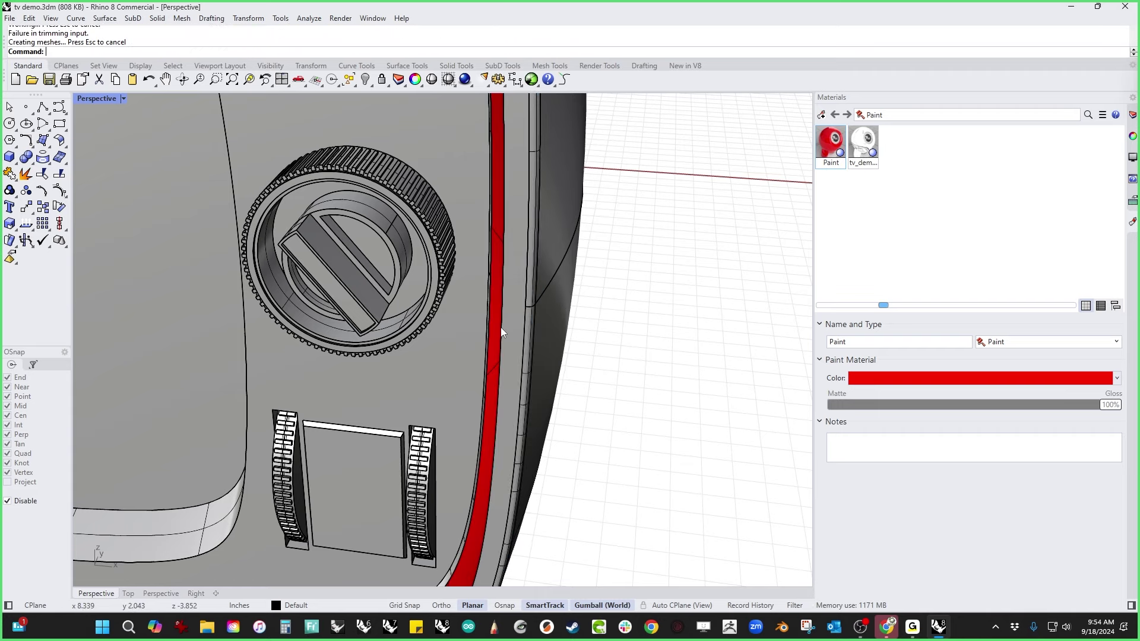
key("ctrl+z")
Step: Blend the inner edge of the cabinet's front rim with a radius of 0.1
key("Return")
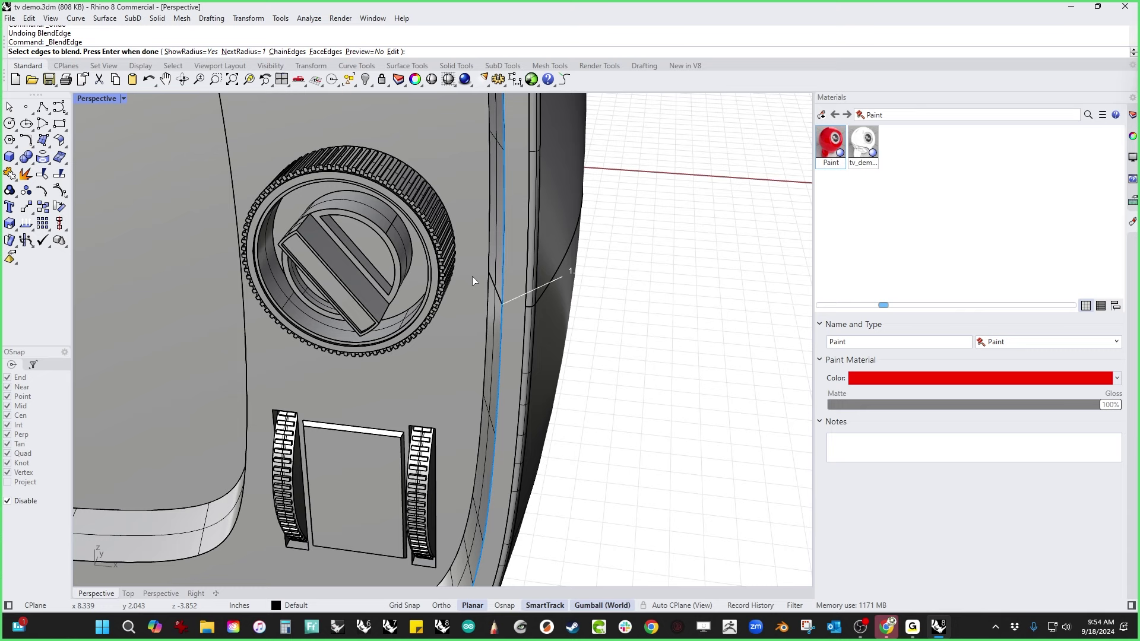
type(".1")
key("Return")
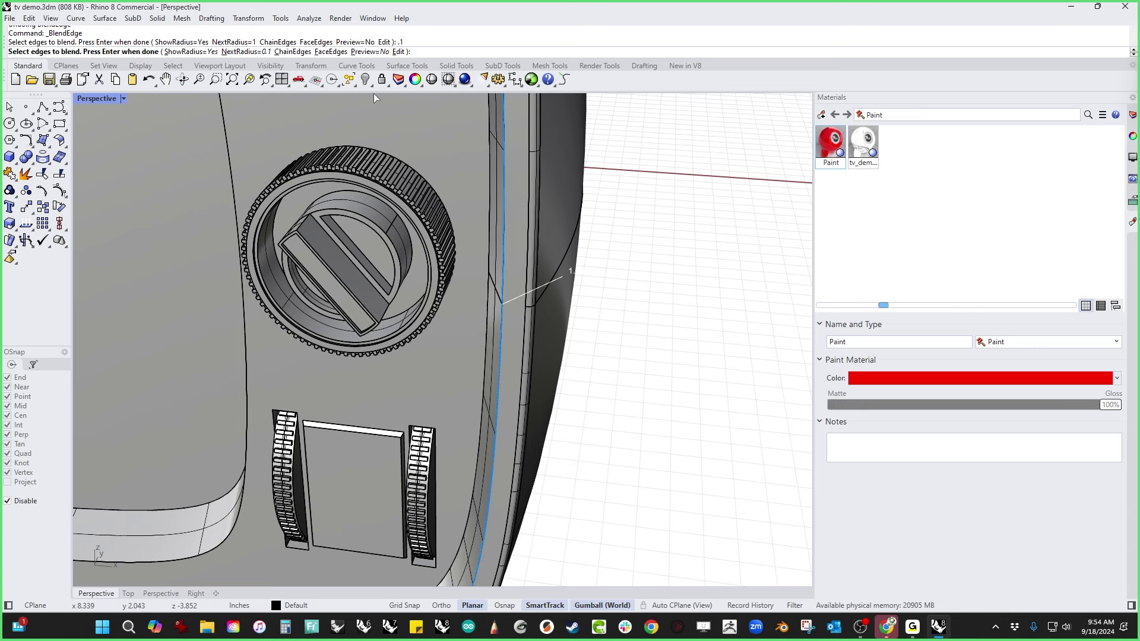
right_click_drag(579, 297, 535, 358)
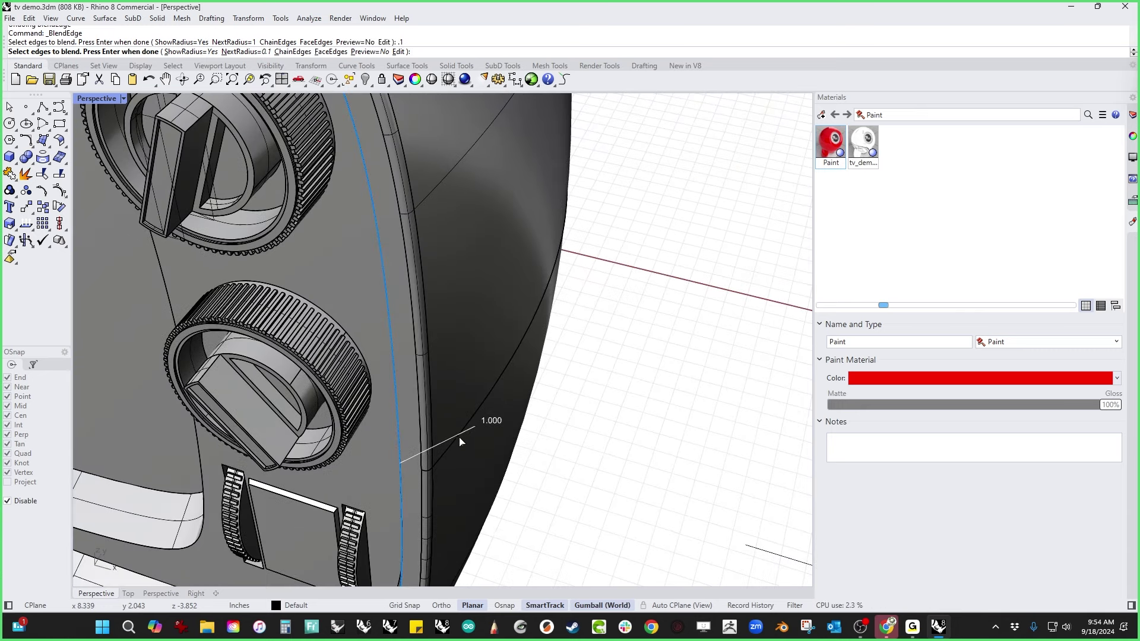
right_click_drag(405, 465, 321, 226)
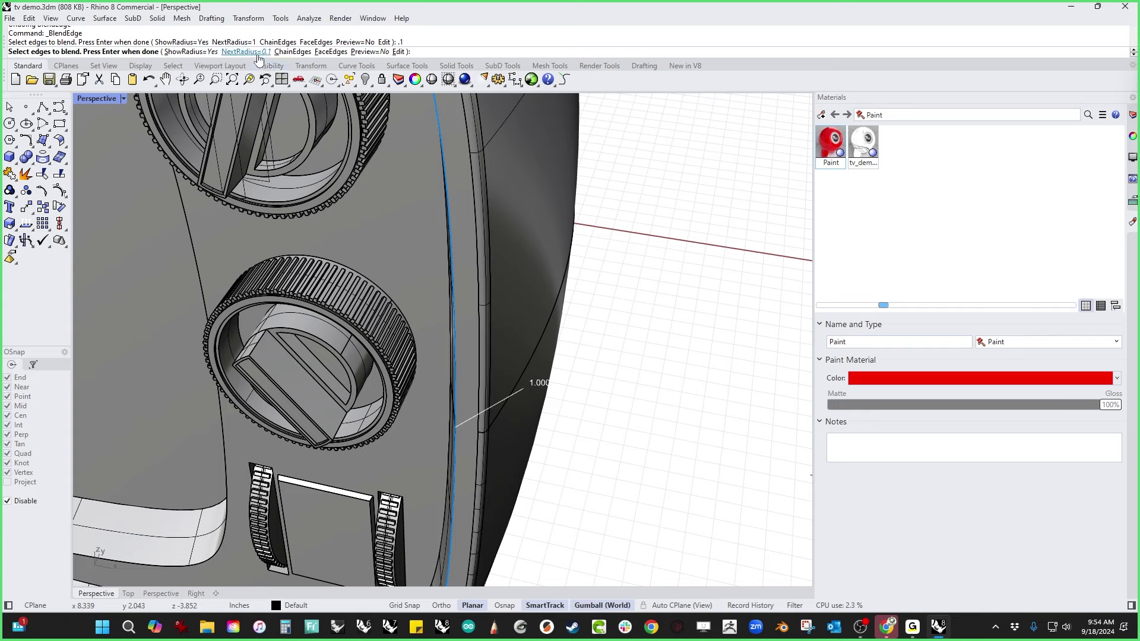
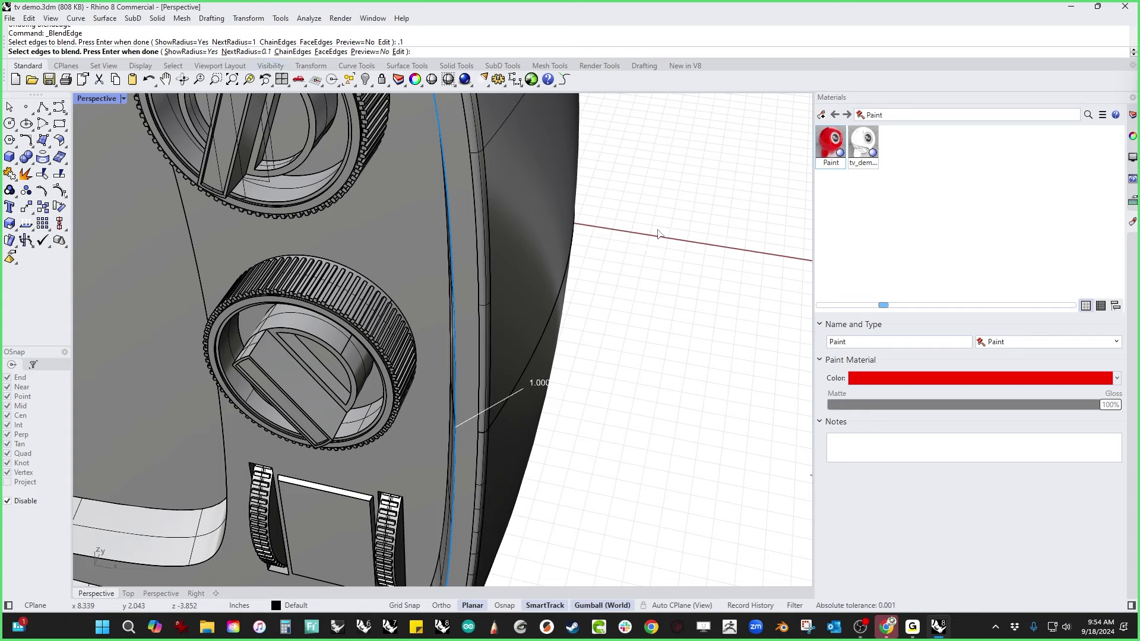
key("Return")
left_click(523, 389)
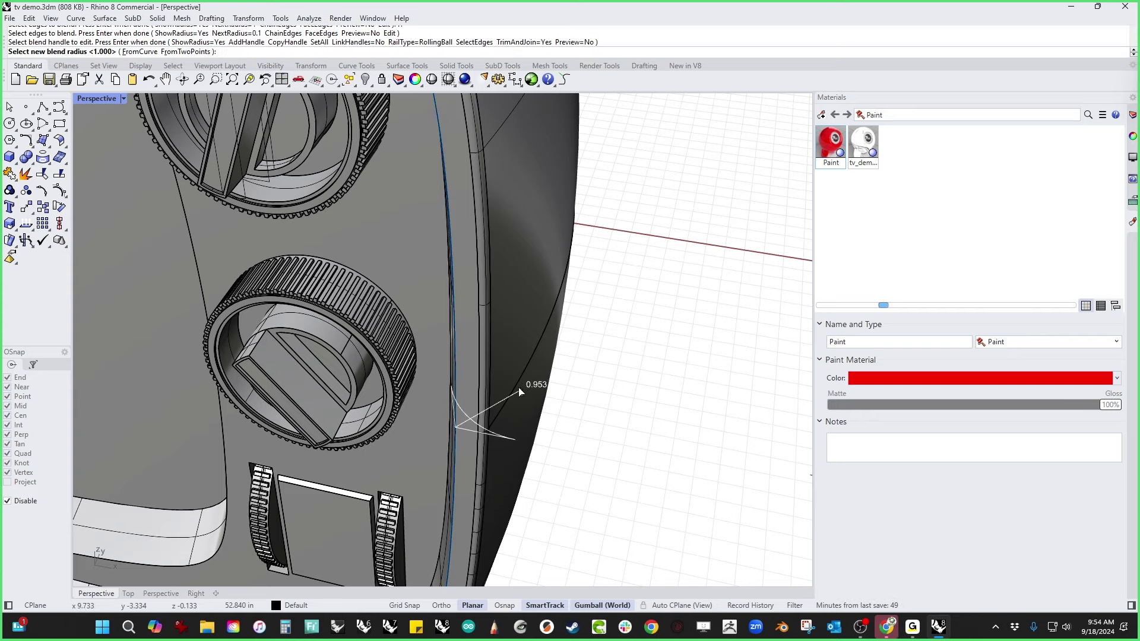
left_click(520, 390)
key("Return")
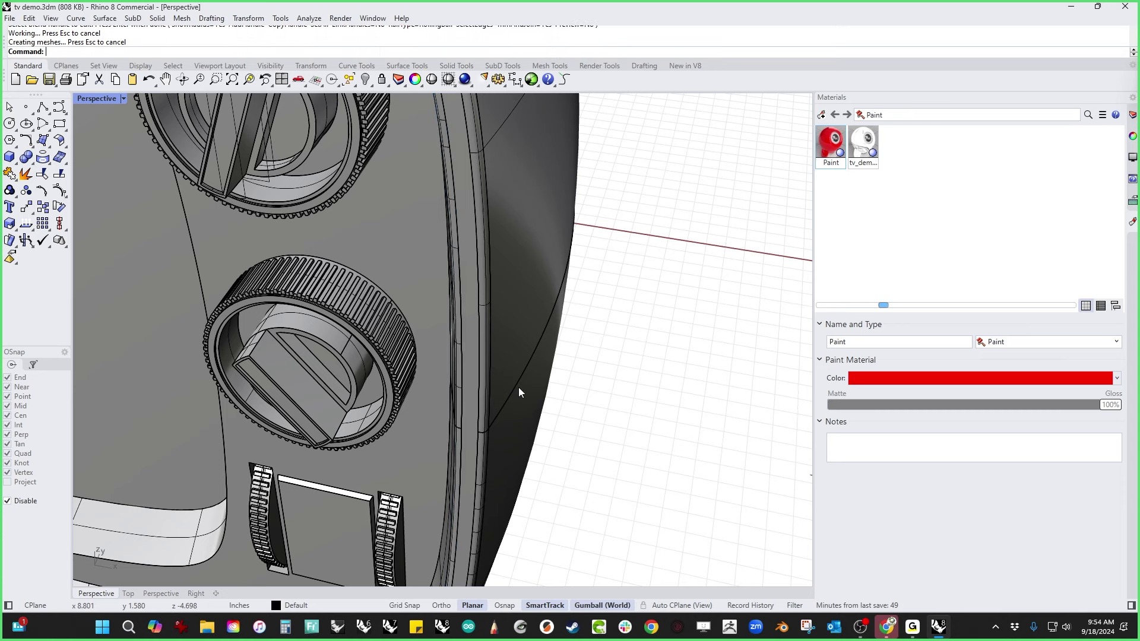
Step: Extract the flat front panel surface around the screen and controls, and hide everything else
right_click_drag(518, 387, 546, 419)
key("Return")
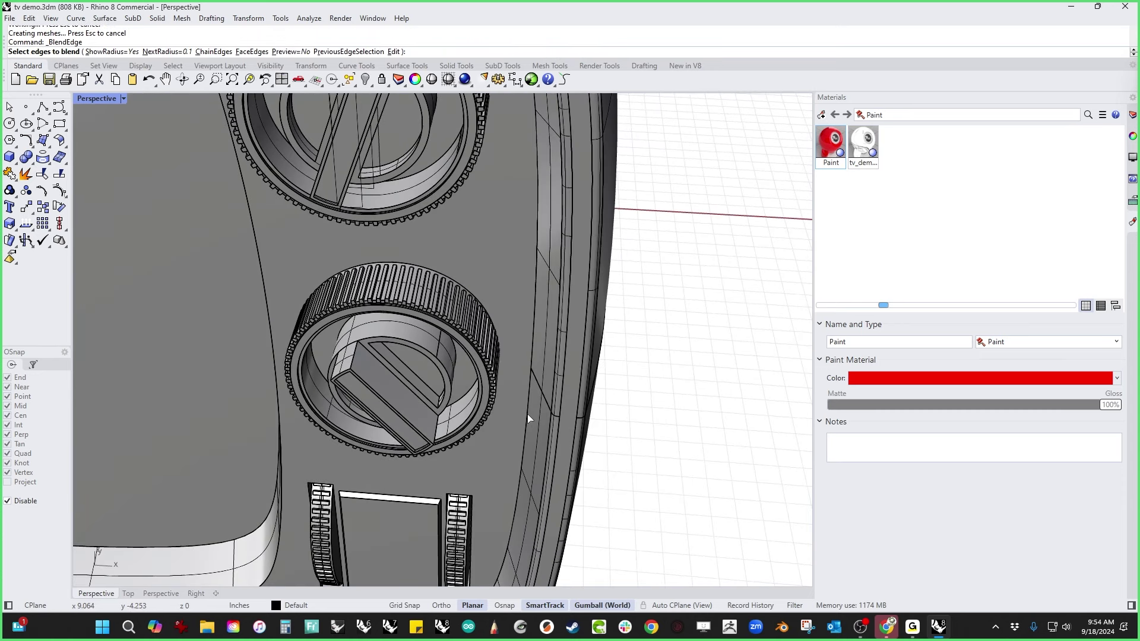
scroll(531, 419, "down", 5)
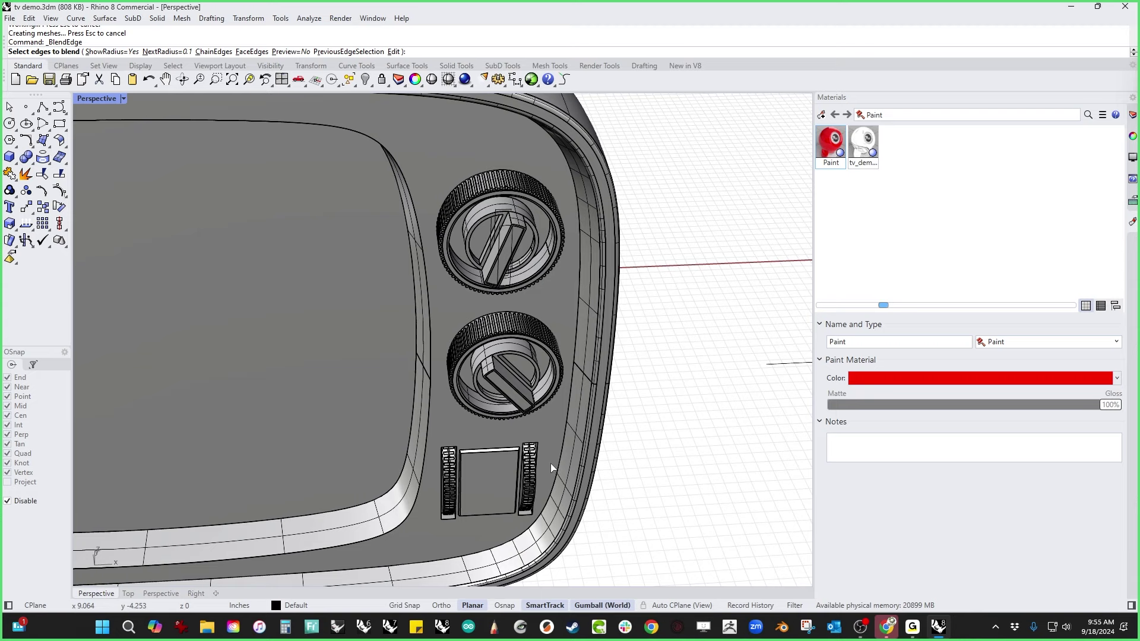
scroll(550, 463, "up", 5)
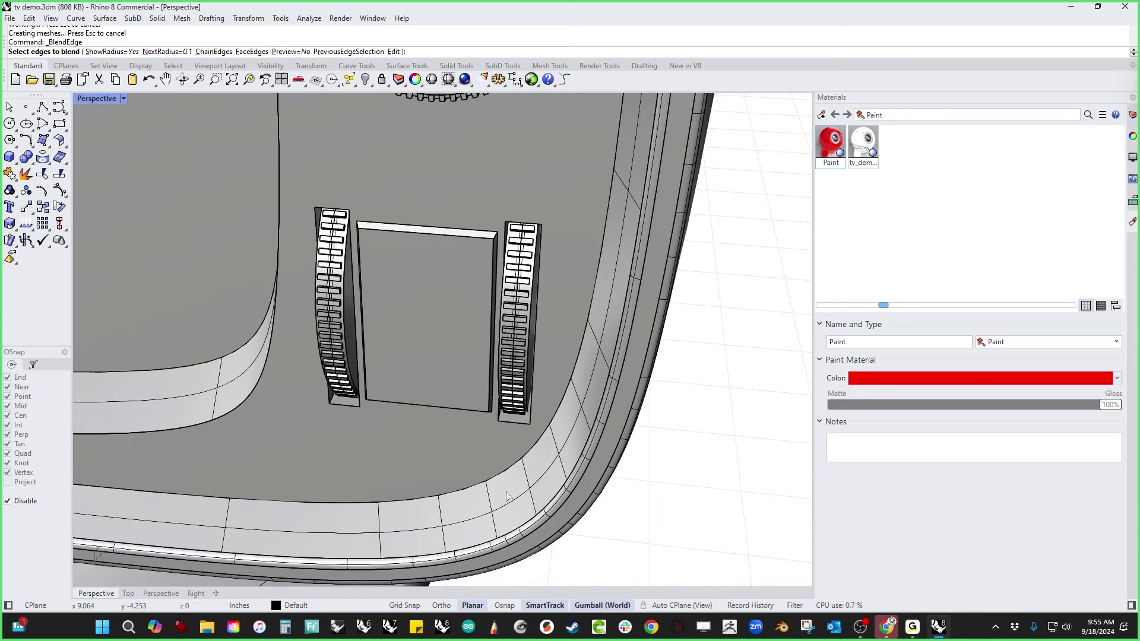
right_click_drag(507, 496, 481, 503)
scroll(472, 490, "down", 3)
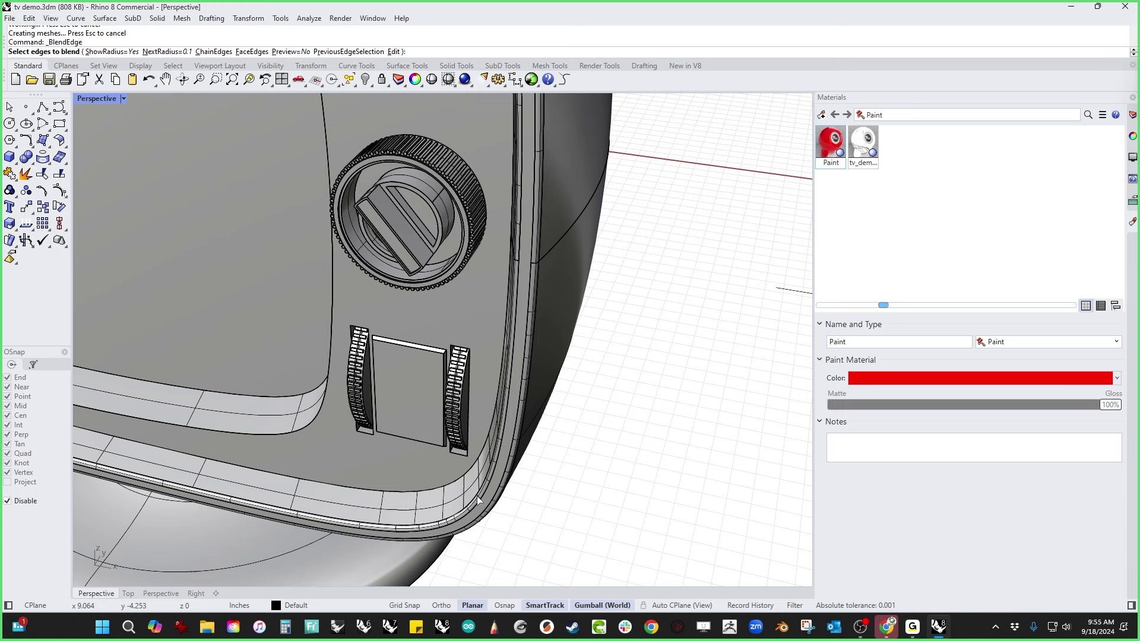
middle_click(478, 500)
left_click(443, 466)
left_click(409, 479)
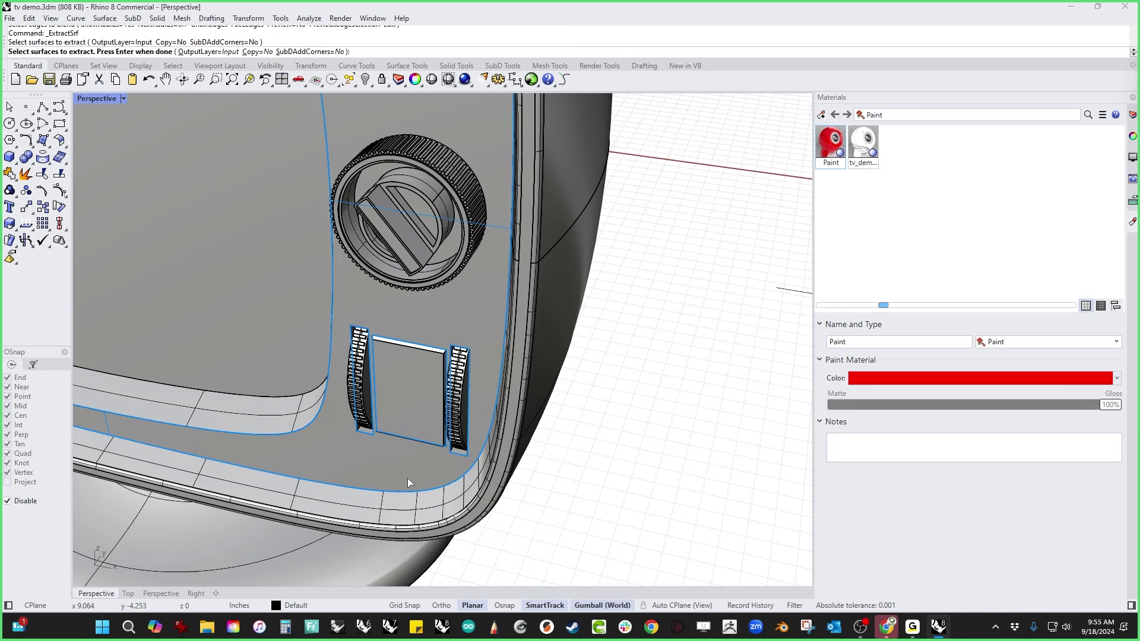
key("Return")
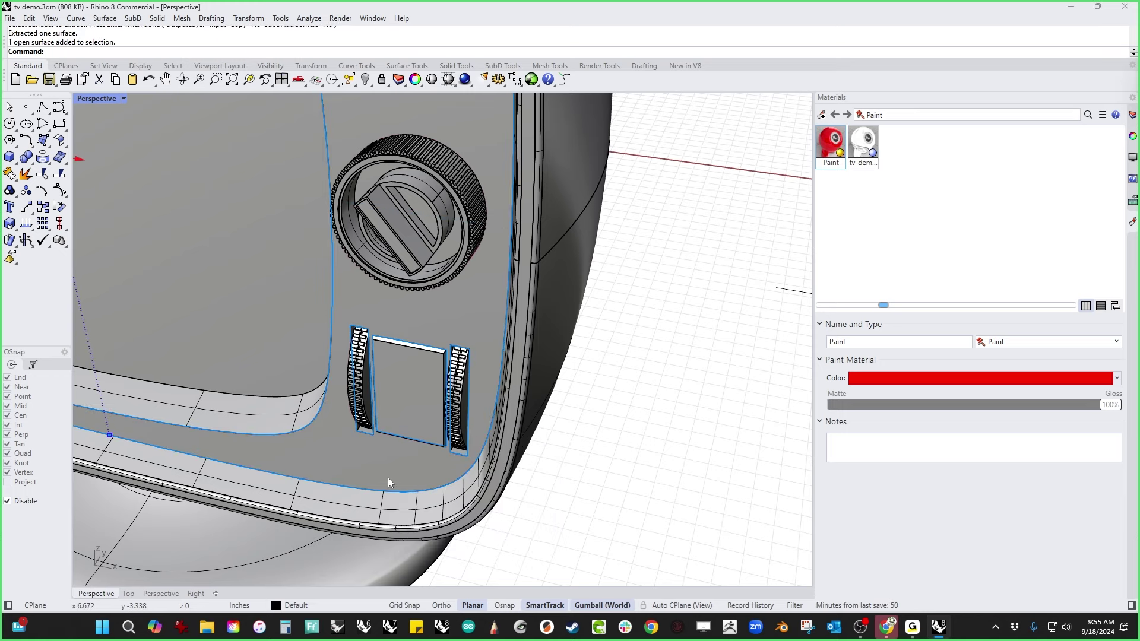
key("ctrl+i")
Step: Extrude the panel's outer boundary edge a short distance backward to form a side band
right_click_drag(387, 478, 484, 495)
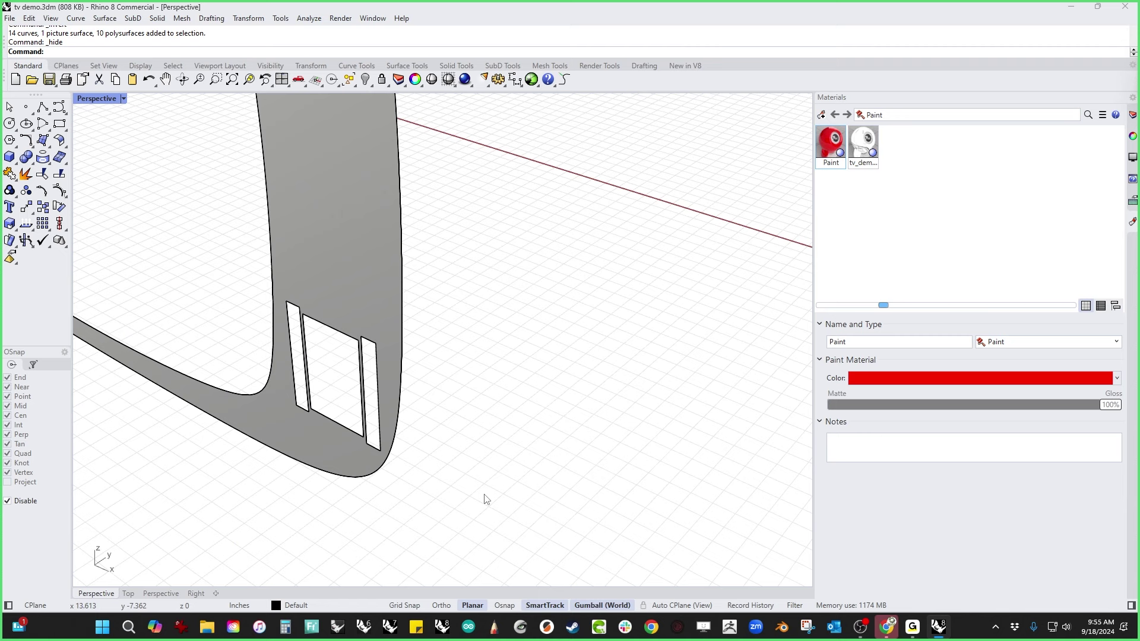
left_click(369, 478, "ctrl+shift")
scroll(374, 482, "down", 5)
scroll(255, 359, "up", 4)
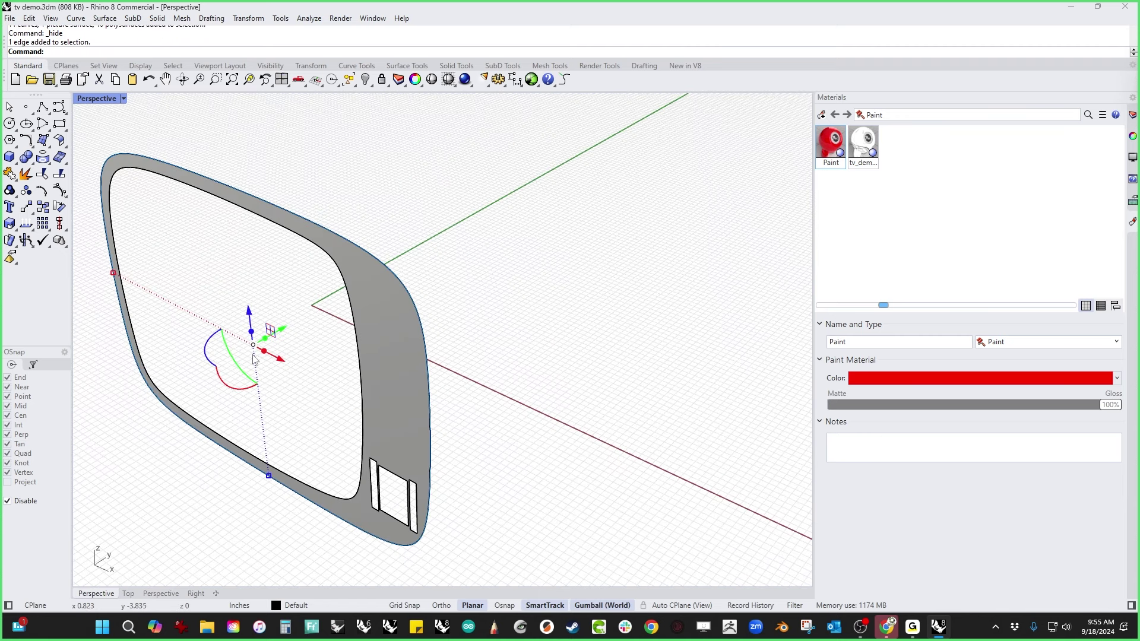
left_click_drag(266, 339, 262, 348)
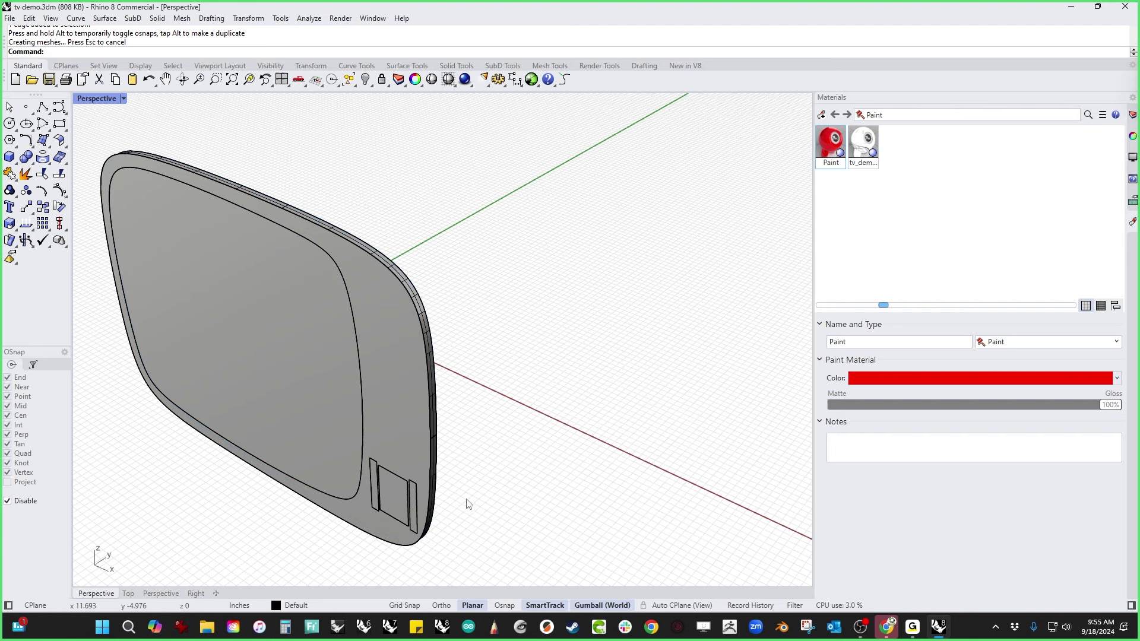
Step: Delete the front and back cap faces of the extrusion so only its side band stays with the panel
right_click_drag(466, 500, 453, 474)
left_click(329, 423)
key("Delete")
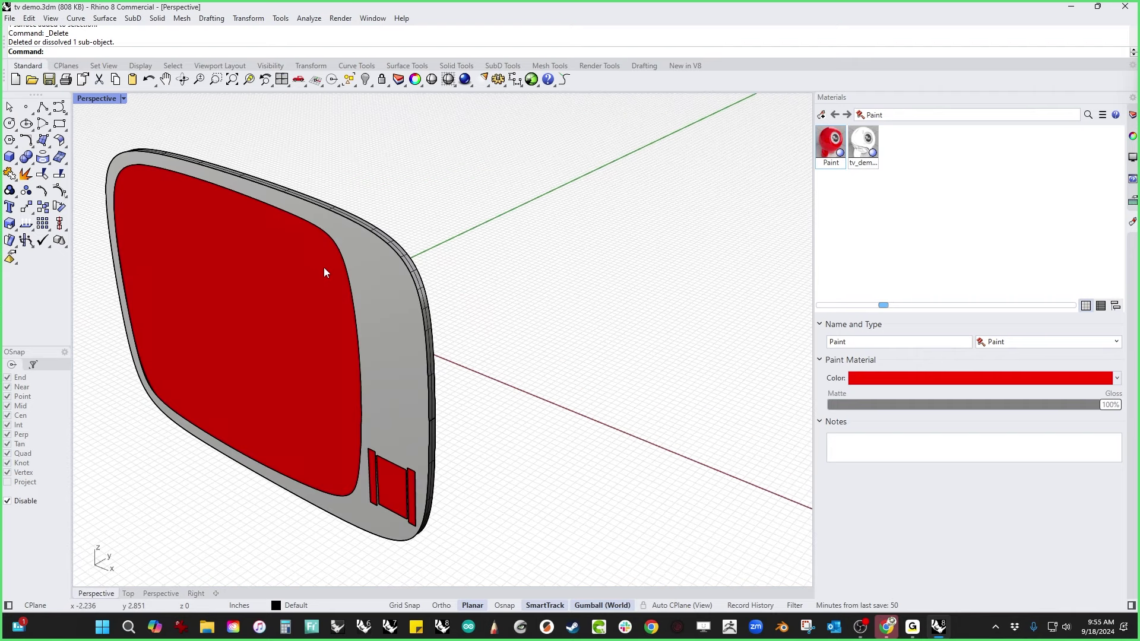
right_click_drag(428, 303, 364, 265)
left_click(305, 299, "ctrl+shift")
key("Delete")
scroll(336, 253, "up", 3)
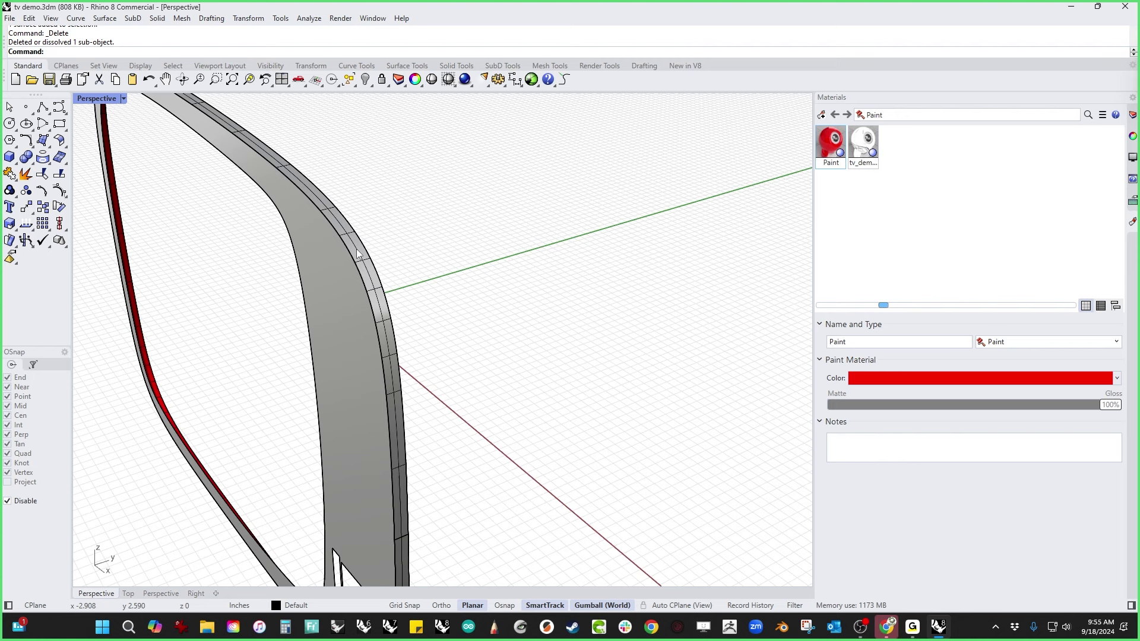
left_click(30, 172)
left_click(31, 162)
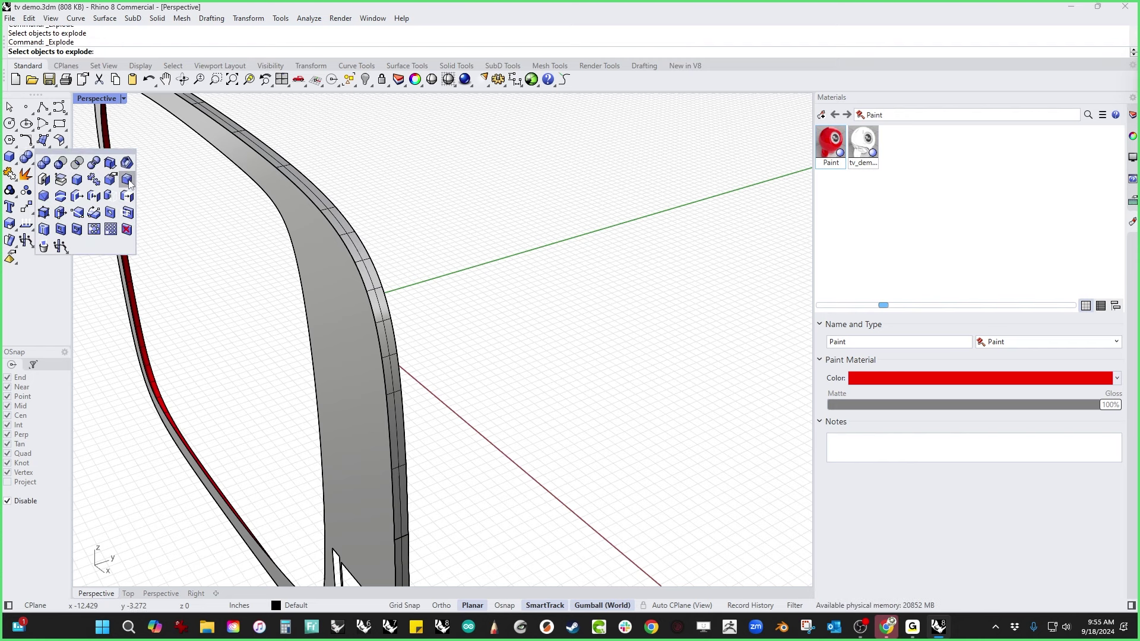
left_click(128, 181)
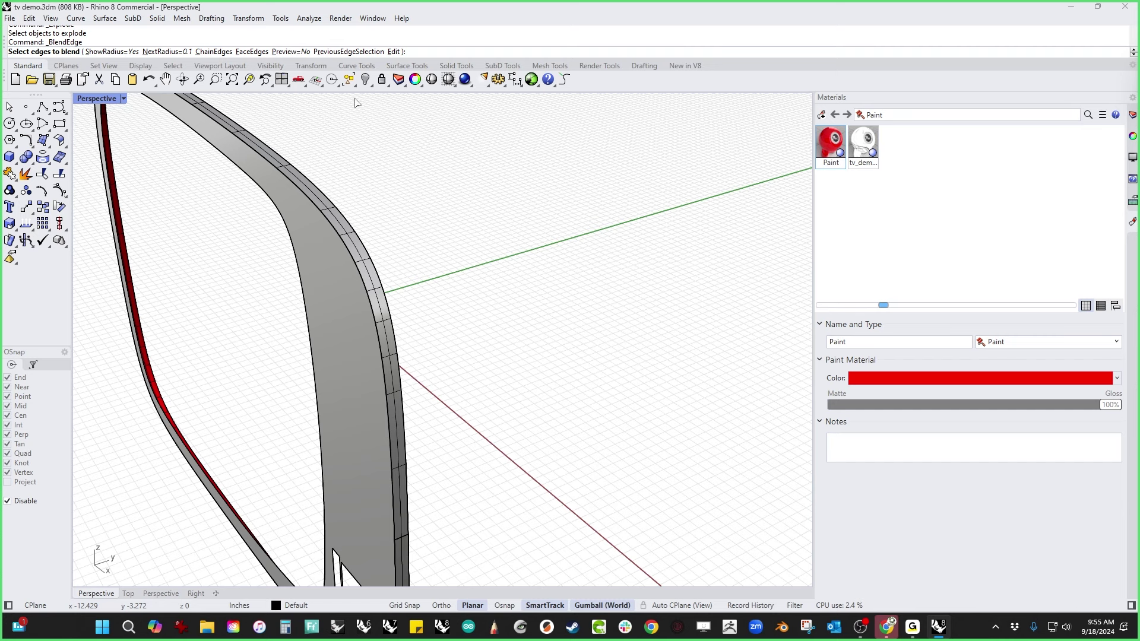
scroll(314, 304, "down", 5)
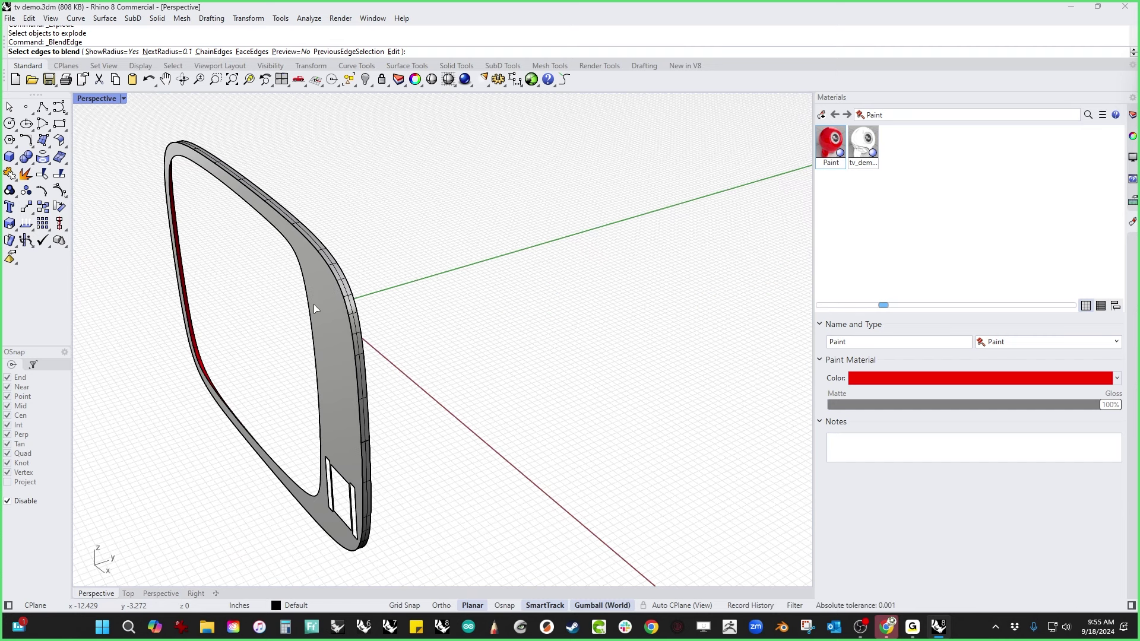
key("Escape")
Step: Join the front panel and its extruded side band into one polysurface
left_click(358, 335)
left_click(359, 333)
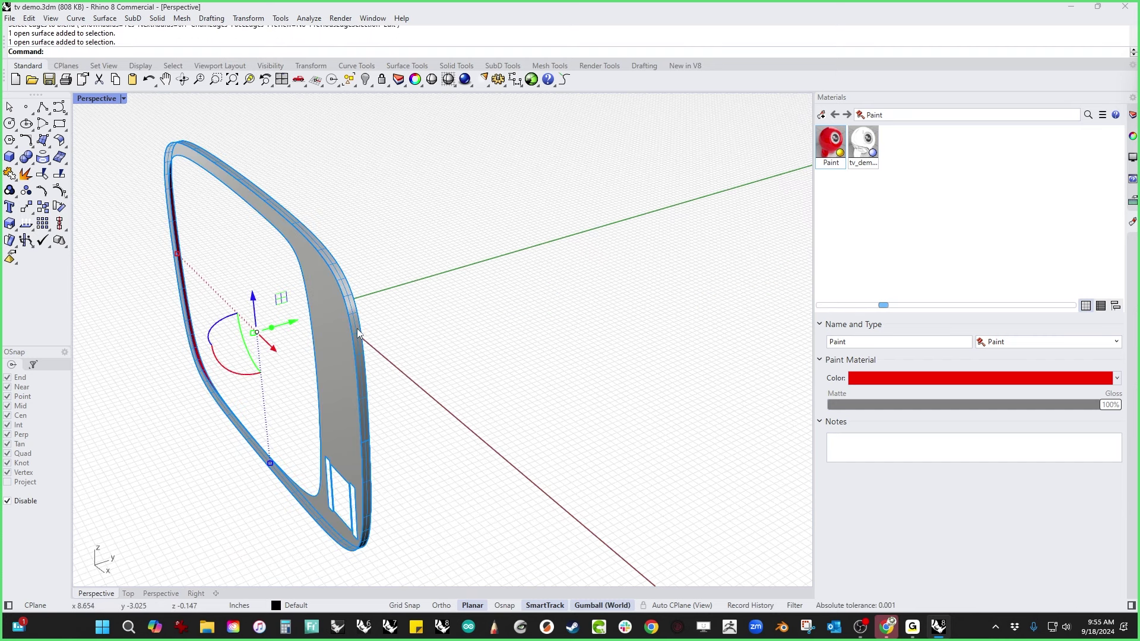
key("ctrl+j")
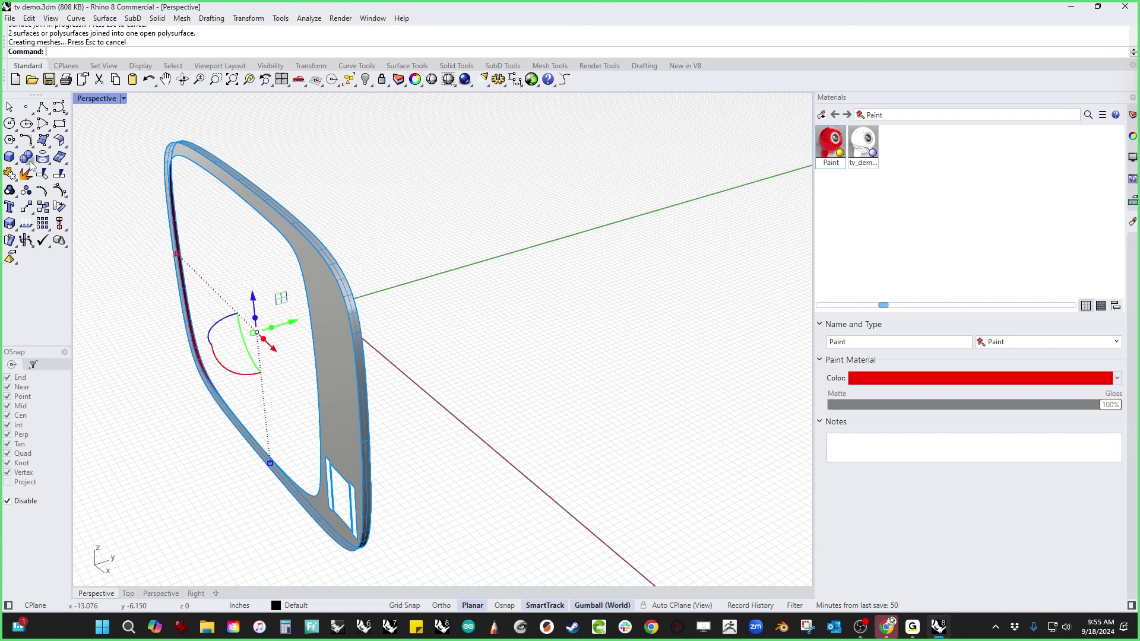
Step: Blend the outer front edge of the joined panel with a radius of 0.1
left_click(31, 165)
left_click(125, 180)
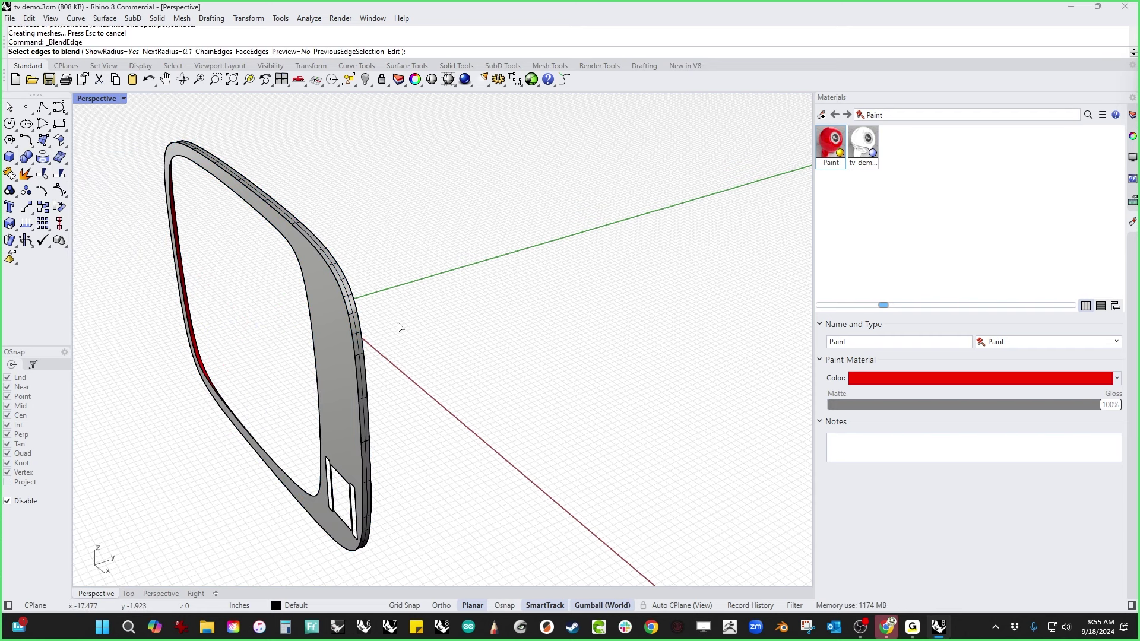
left_click(350, 330)
key("Return")
scroll(436, 432, "up", 5)
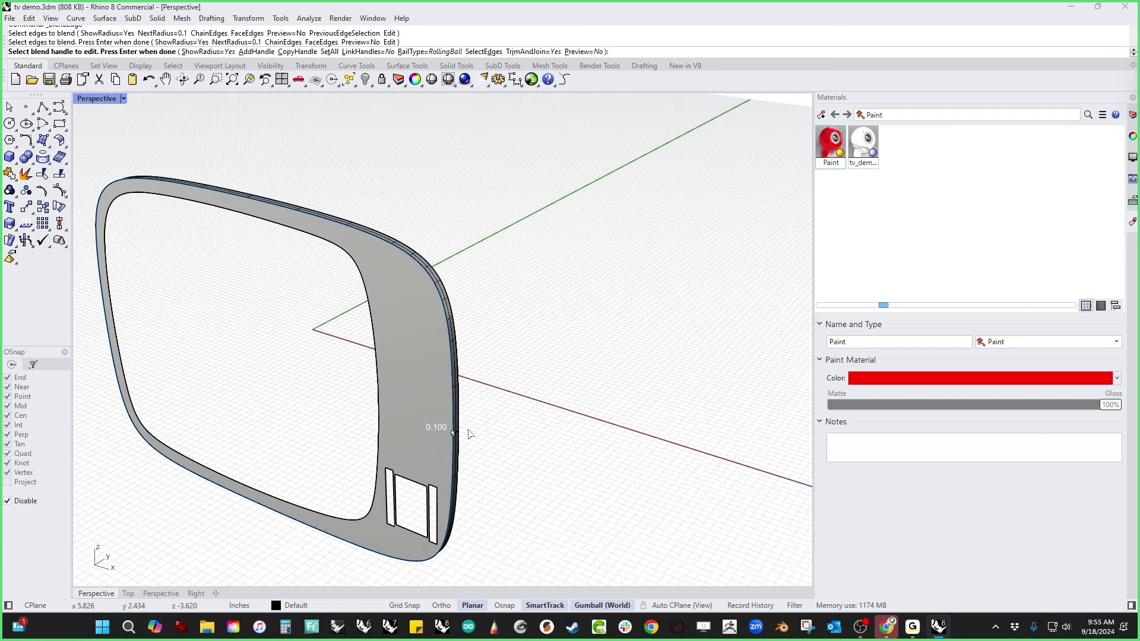
key("Return")
scroll(474, 414, "down", 5)
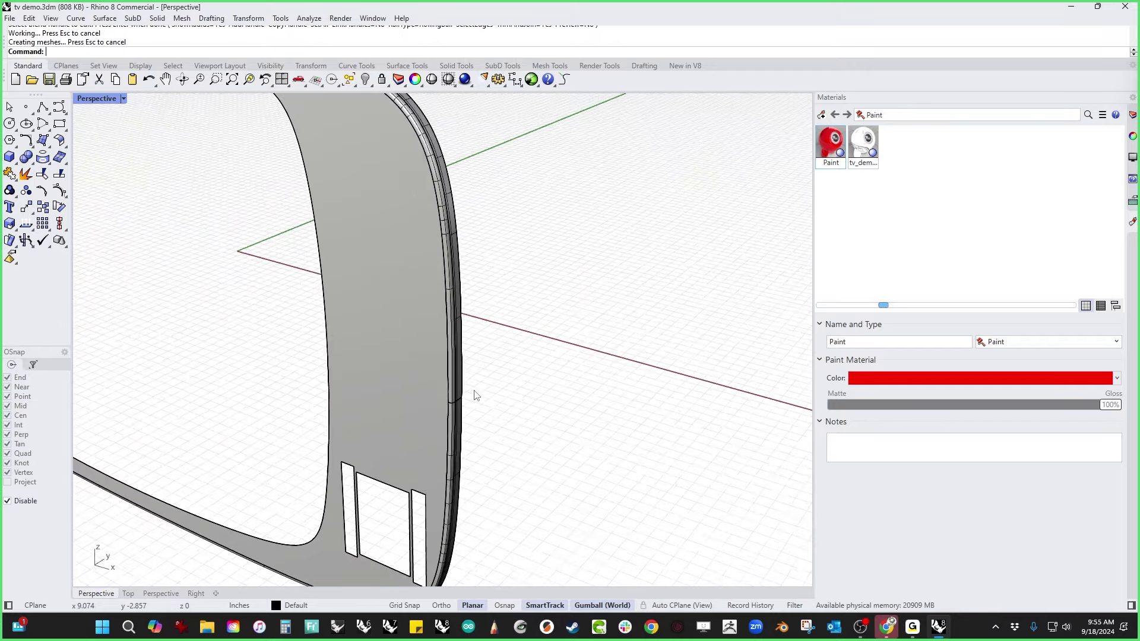
Step: Show all hidden objects and examine the seam between the blended panel edge and the cabinet's inner rim
type("show")
key("Return")
scroll(586, 498, "up", 6)
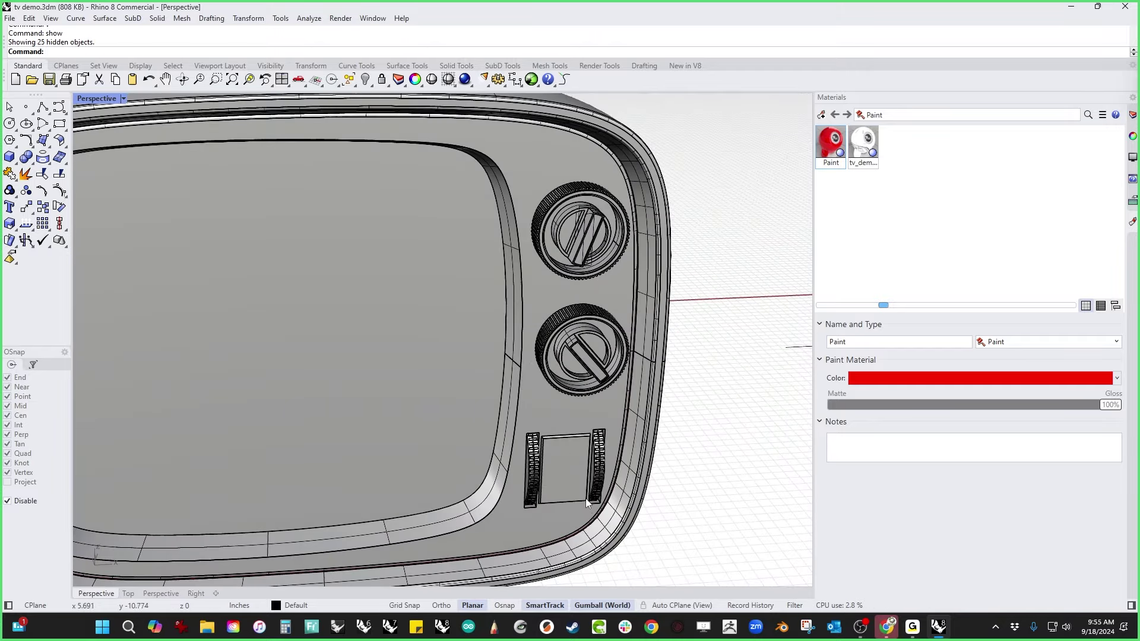
scroll(589, 504, "up", 8)
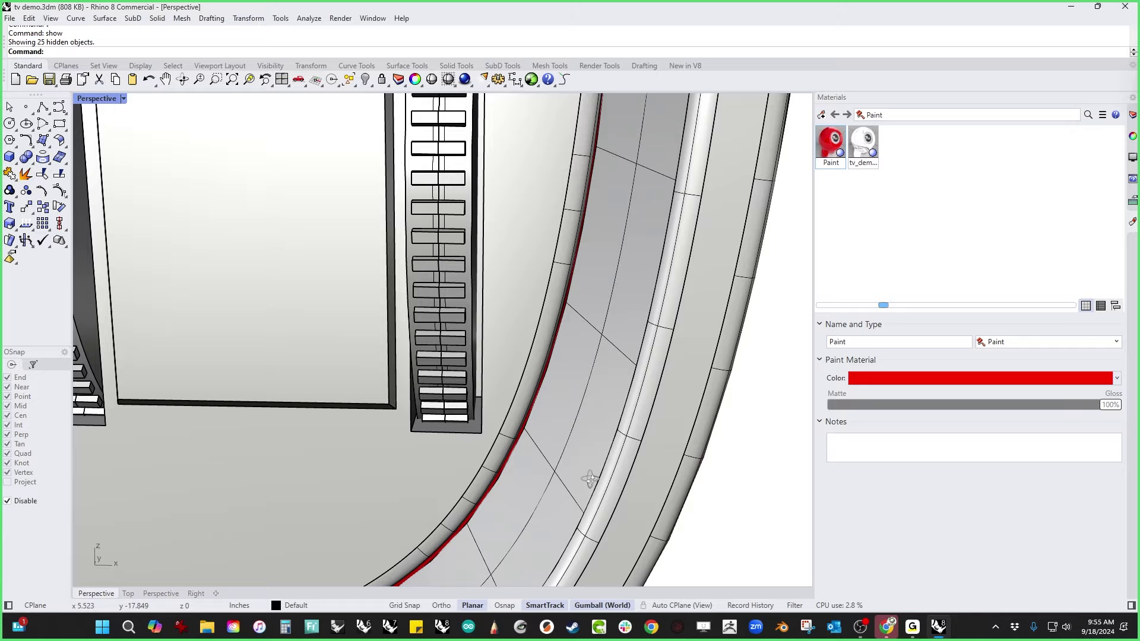
right_click_drag(585, 486, 498, 502)
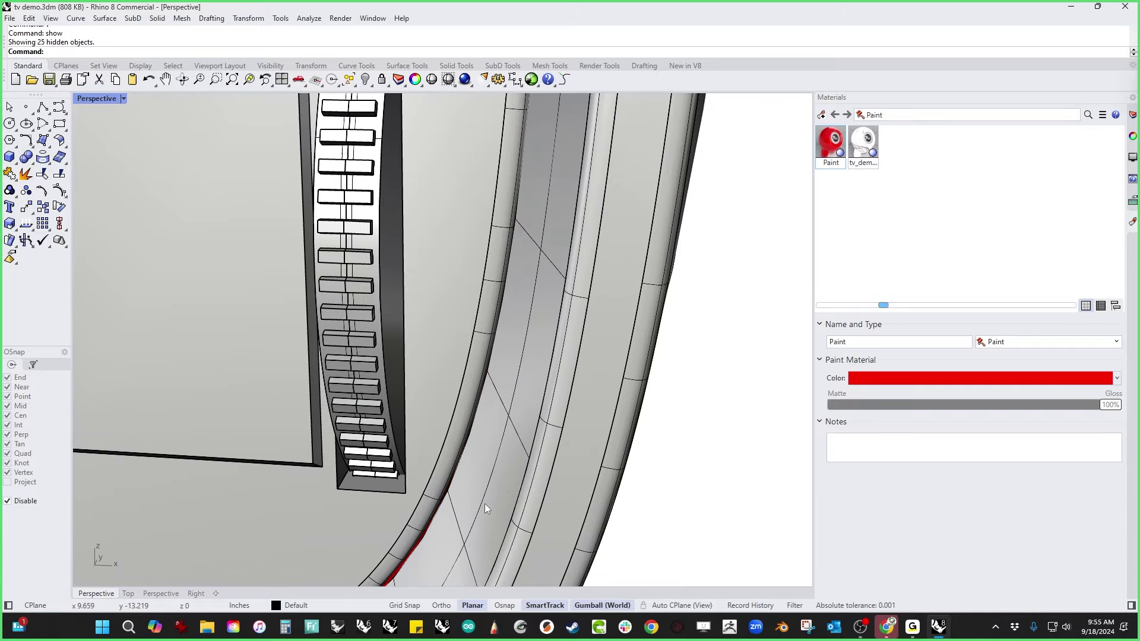
scroll(486, 503, "down", 6)
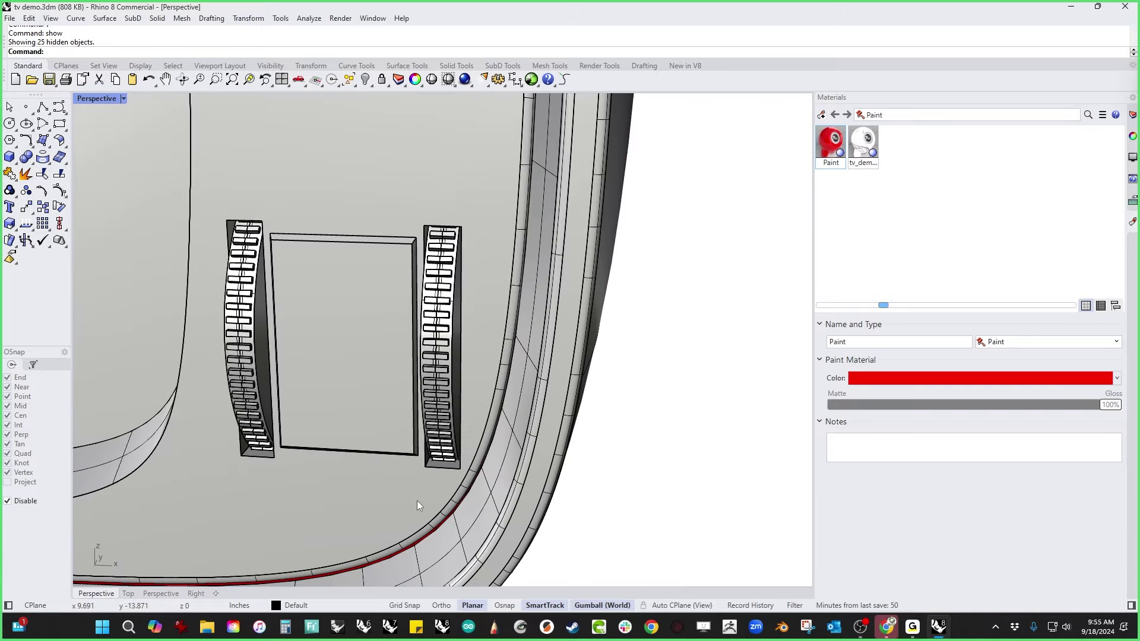
scroll(417, 504, "down", 5)
scroll(550, 486, "up", 10)
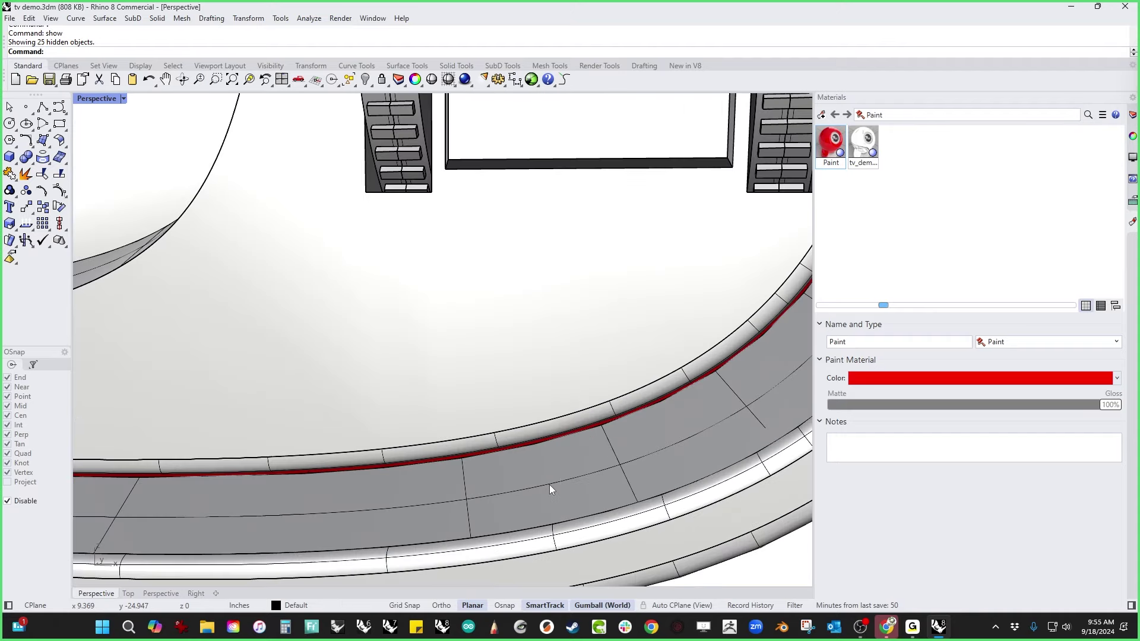
scroll(550, 485, "down", 1)
right_click_drag(590, 420, 566, 433)
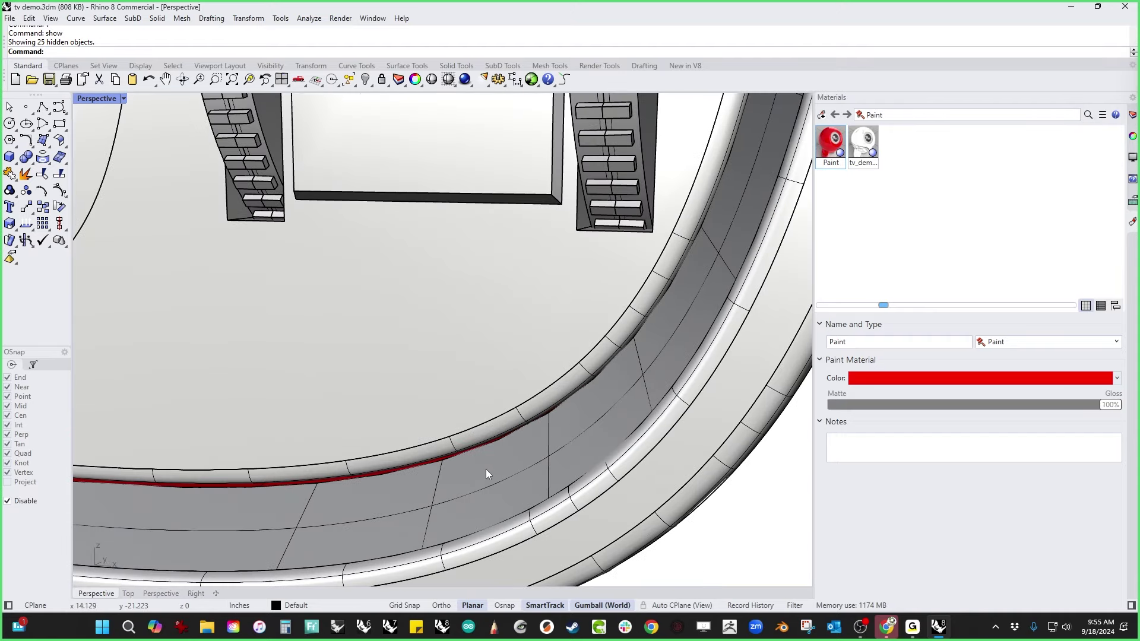
Step: Isolate the television cabinet by hiding all other objects
left_click(500, 475)
type("ih")
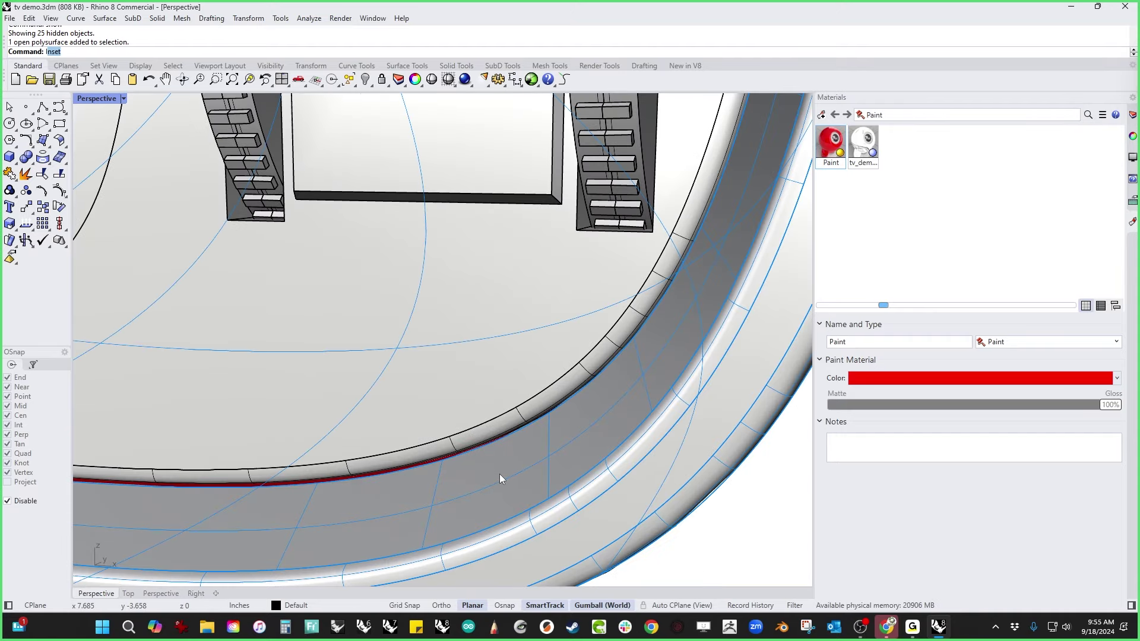
key("Return")
Step: Extrude the cabinet rim's inner edge backward into the body
scroll(506, 464, "down", 7)
right_click_drag(514, 444, 414, 499)
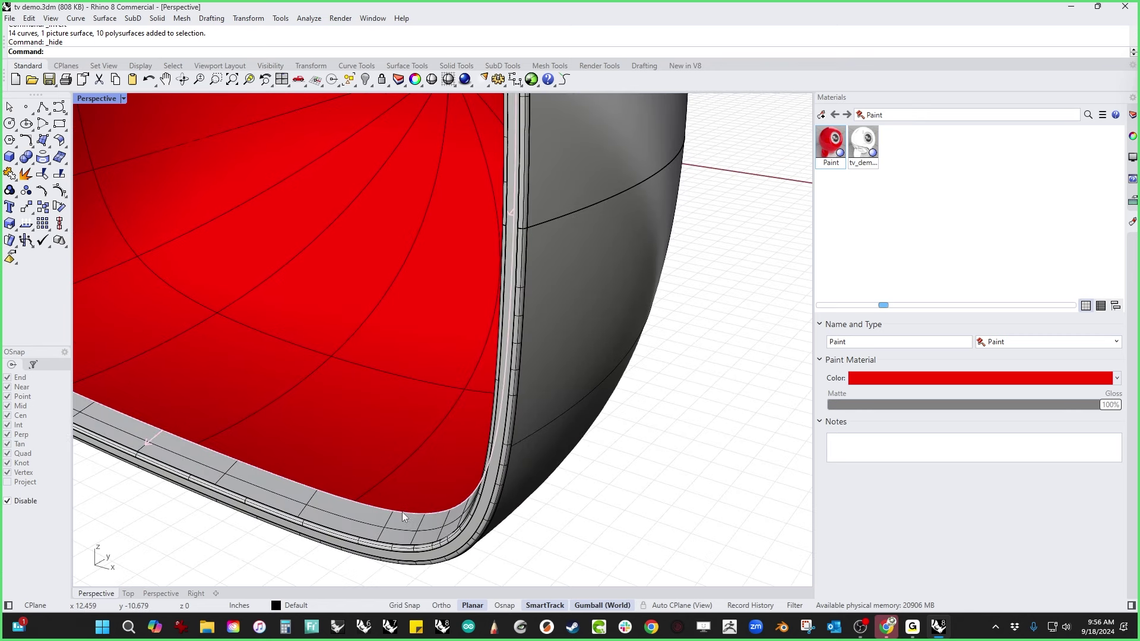
left_click(401, 512, "ctrl+shift")
right_click_drag(161, 431, 270, 301)
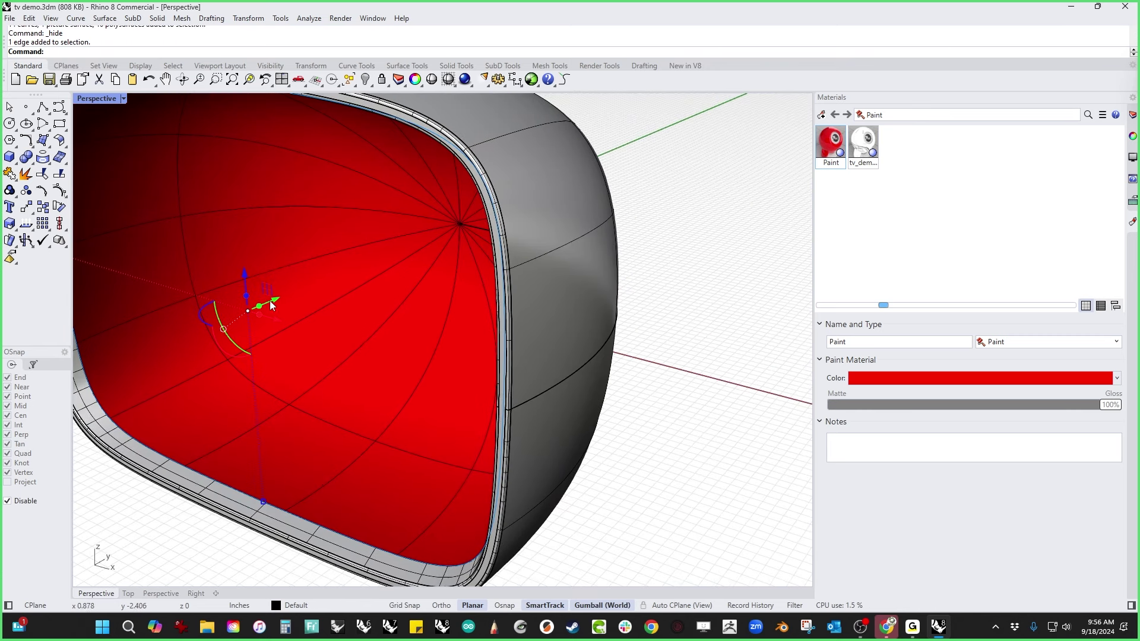
left_click_drag(262, 308, 267, 307)
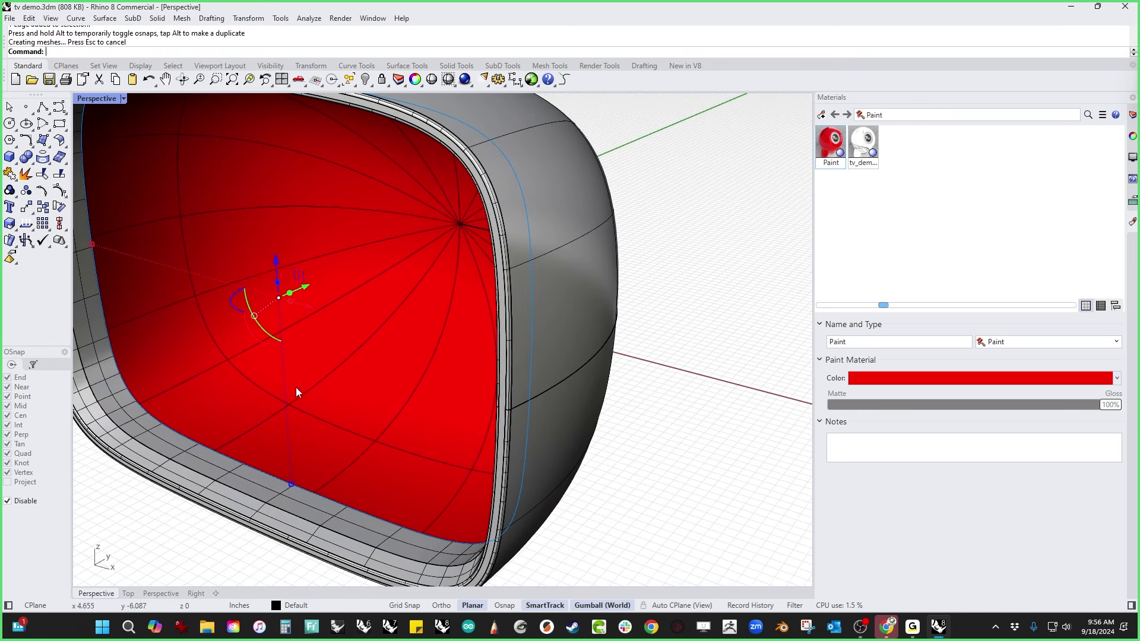
Step: Join the extruded inner wall to the cabinet and cap its opening to close the solid
left_click(262, 495, "shift")
left_click(256, 513, "shift")
key("ctrl+j")
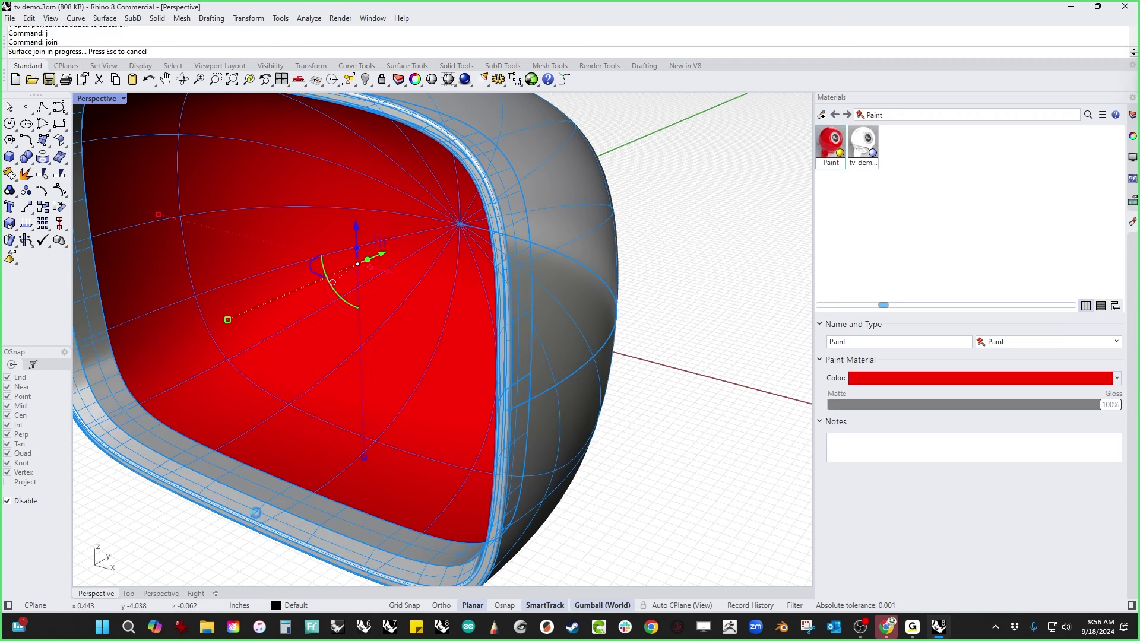
type("Cap")
key("Return")
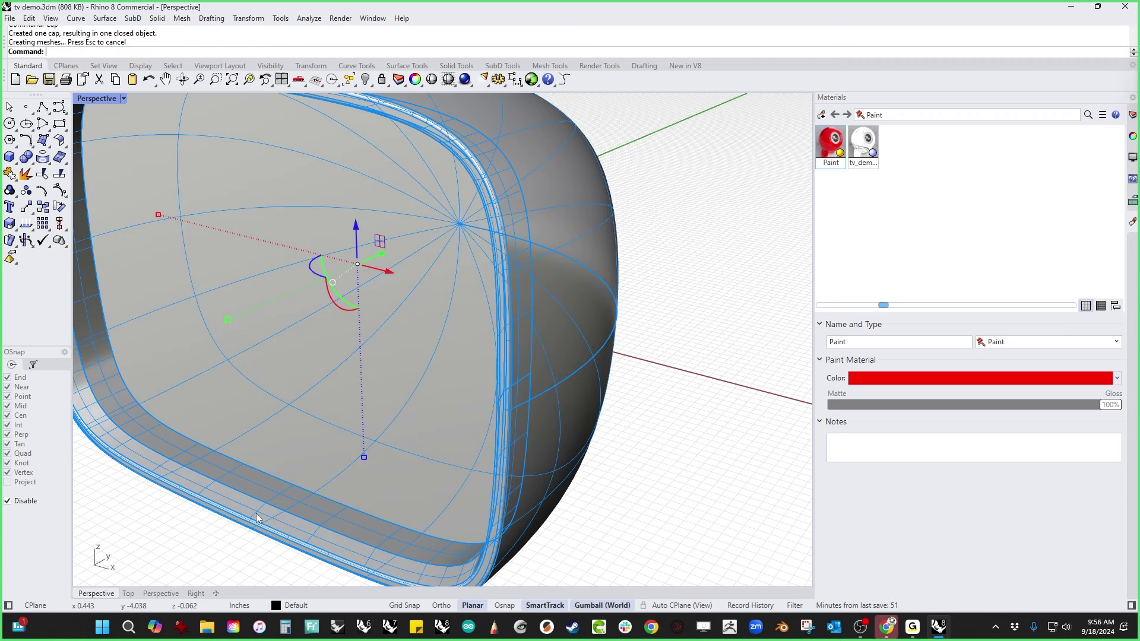
Step: Show all hidden objects and check the panel's fit inside the cabinet rim
key("ctrl+alt+h")
left_click(693, 343)
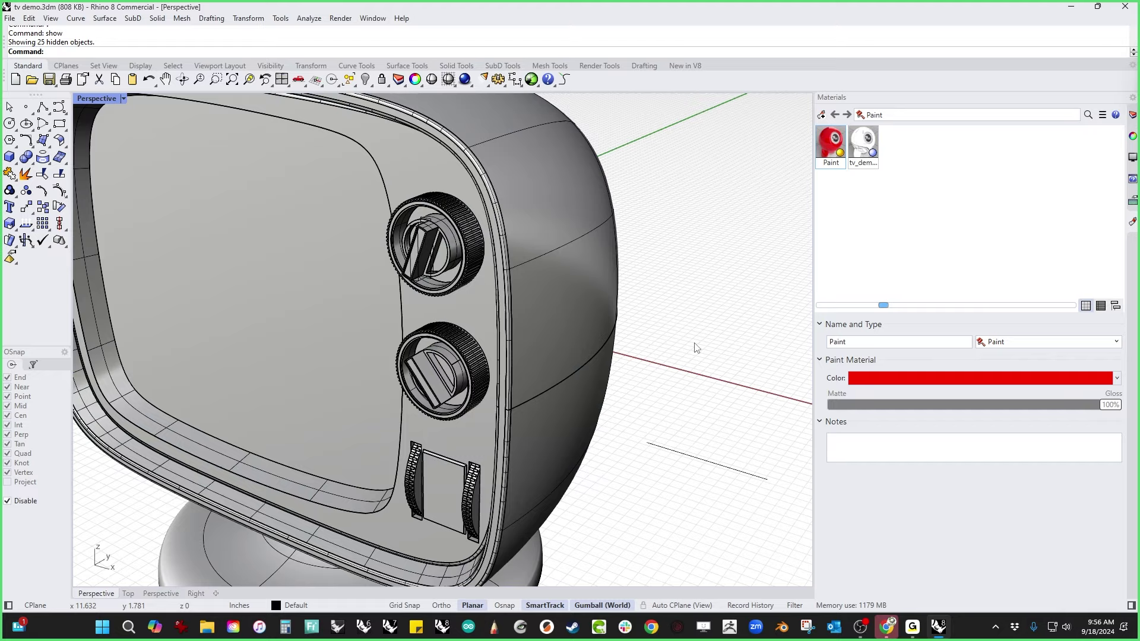
scroll(521, 428, "down", 6)
right_click_drag(521, 429, 542, 474)
scroll(568, 433, "up", 6)
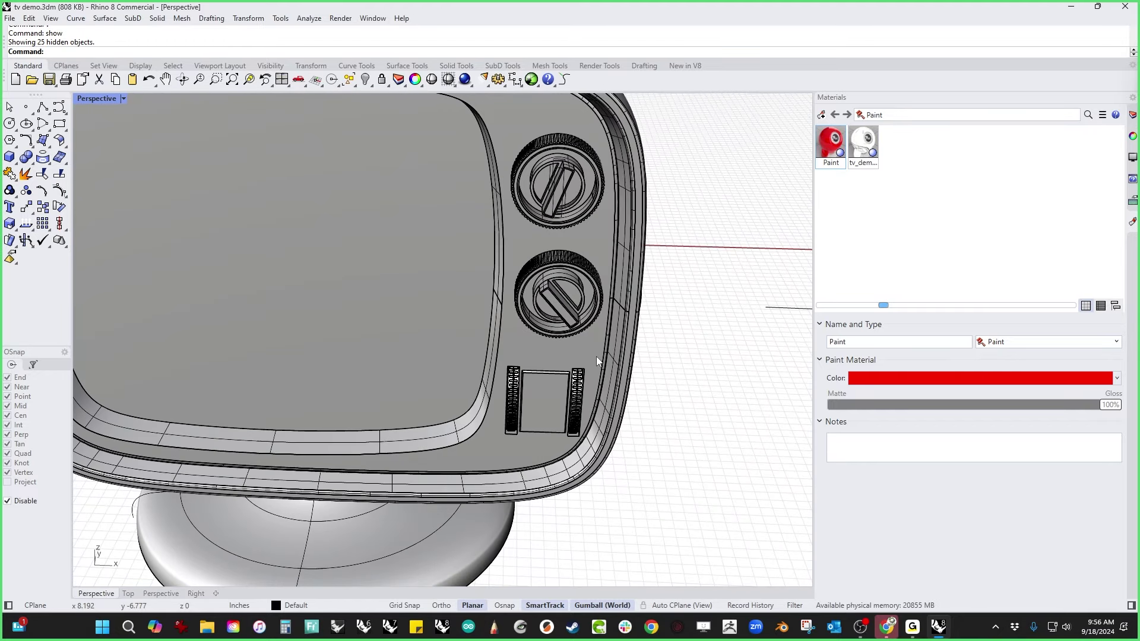
right_click_drag(596, 356, 411, 318)
Step: Draw a circle slightly larger than the ribbed rim around the upper knob in the front view
key("ctrl+F2")
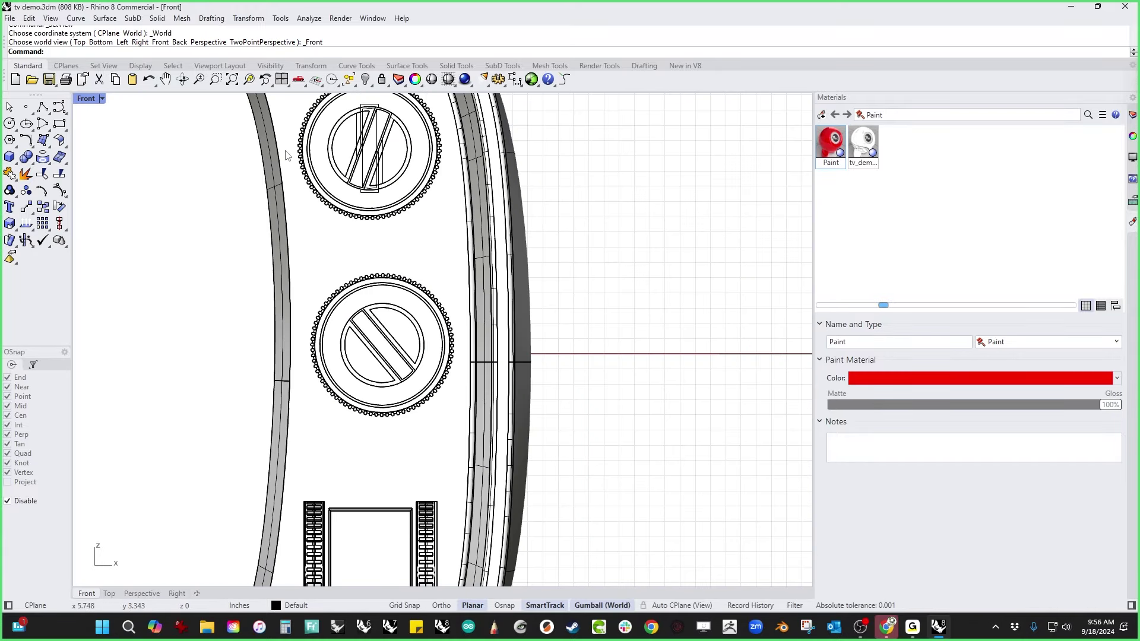
right_click_drag(285, 156, 305, 270)
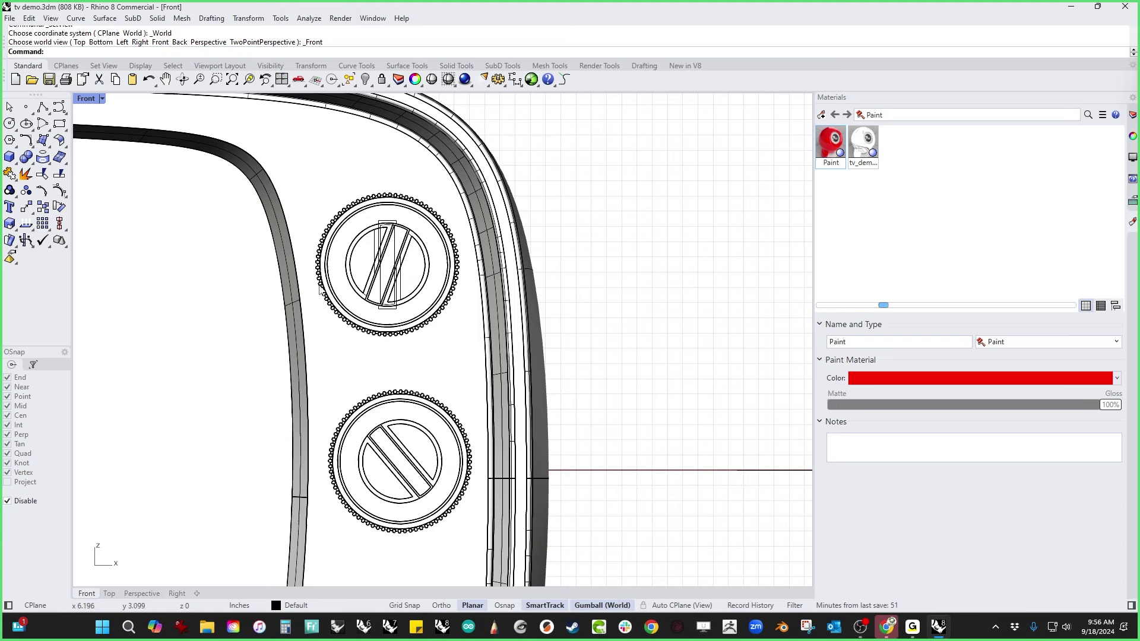
left_click(10, 124)
scroll(331, 326, "up", 3)
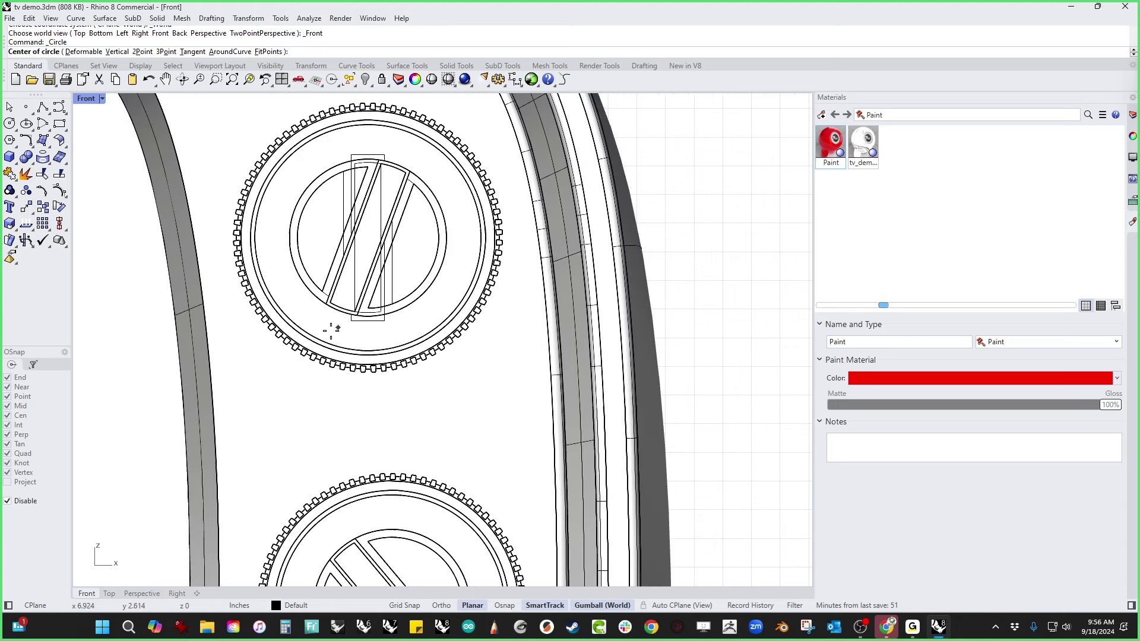
left_click(313, 329, "alt")
left_click(305, 357)
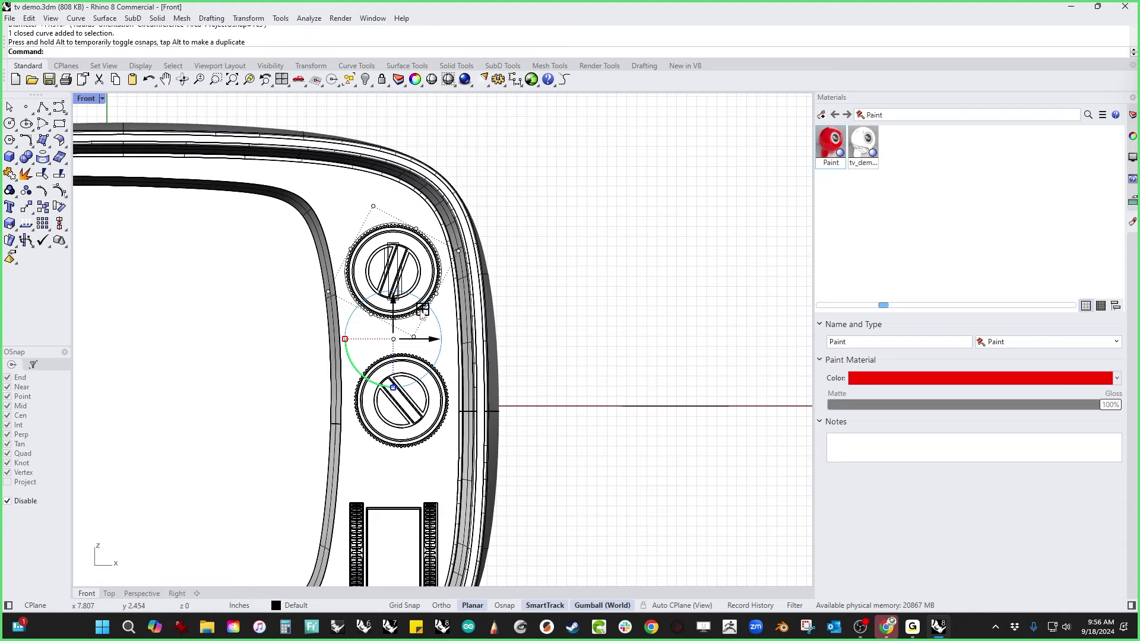
Step: Copy the circle down and centre the copy around the lower knob
mouse_move(423, 316)
left_mouse_down()
mouse_move(415, 393)
mouse_move(433, 361)
mouse_move(448, 382)
mouse_move(470, 375)
mouse_move(452, 354)
mouse_move(439, 405)
mouse_move(413, 411)
mouse_move(429, 327)
left_mouse_up()
scroll(390, 429, "up", 12)
scroll(383, 391, "down", 5)
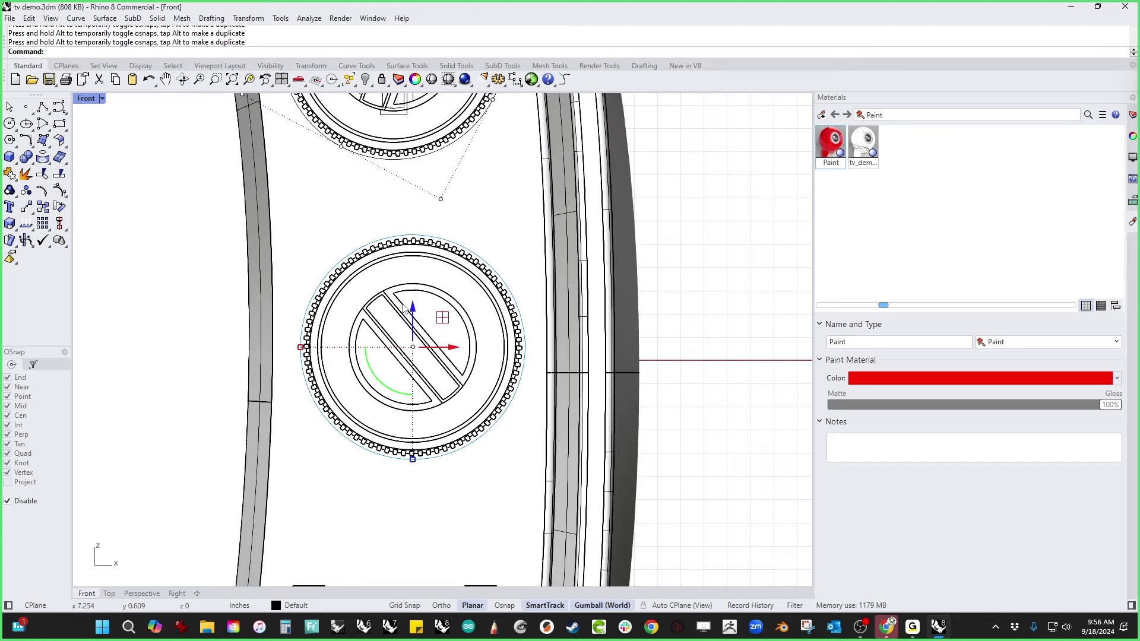
Step: Move both knob circles backward together until they lie on the front face of the control panel
key("F4")
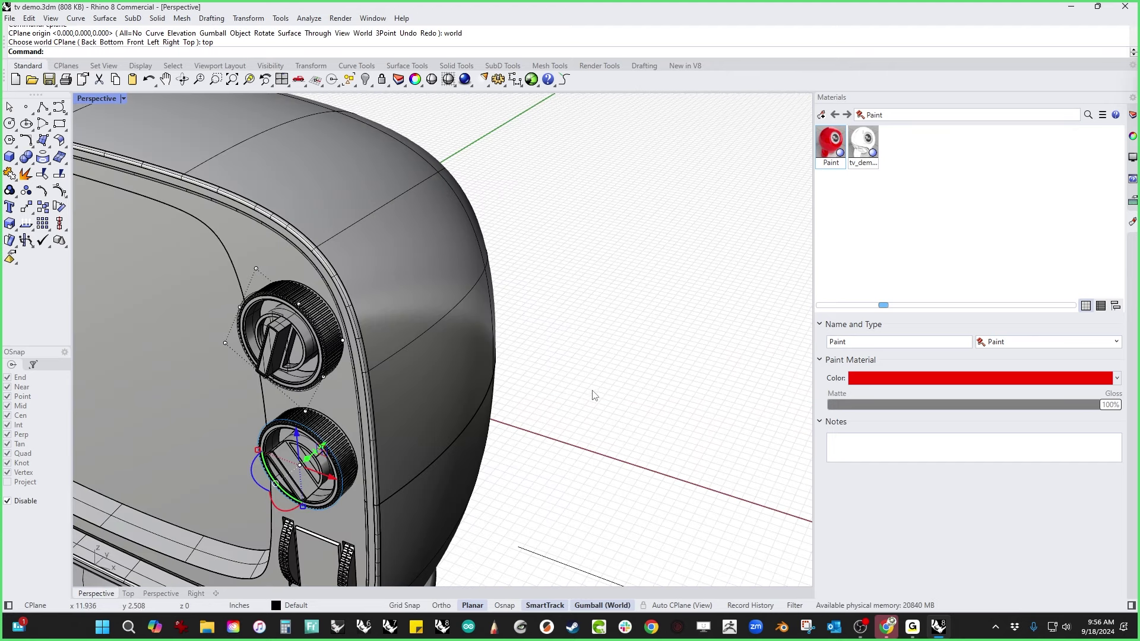
scroll(428, 395, "up", 4)
right_click_drag(498, 368, 609, 357, "shift")
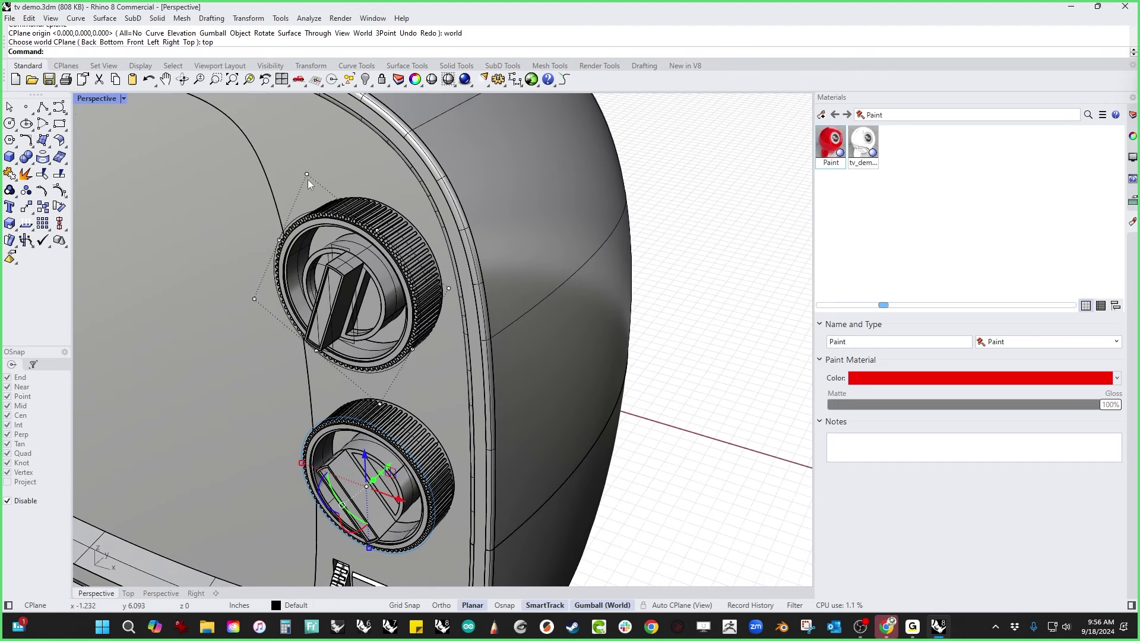
scroll(299, 214, "up", 3)
left_click(299, 227, "shift")
scroll(300, 227, "down", 3)
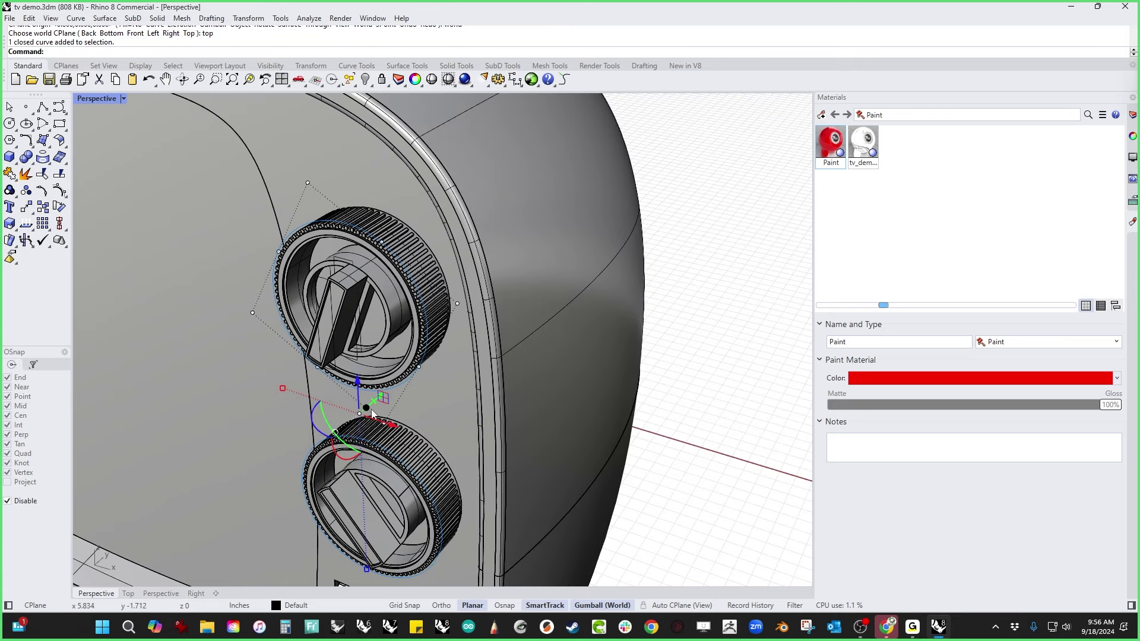
scroll(372, 411, "up", 5)
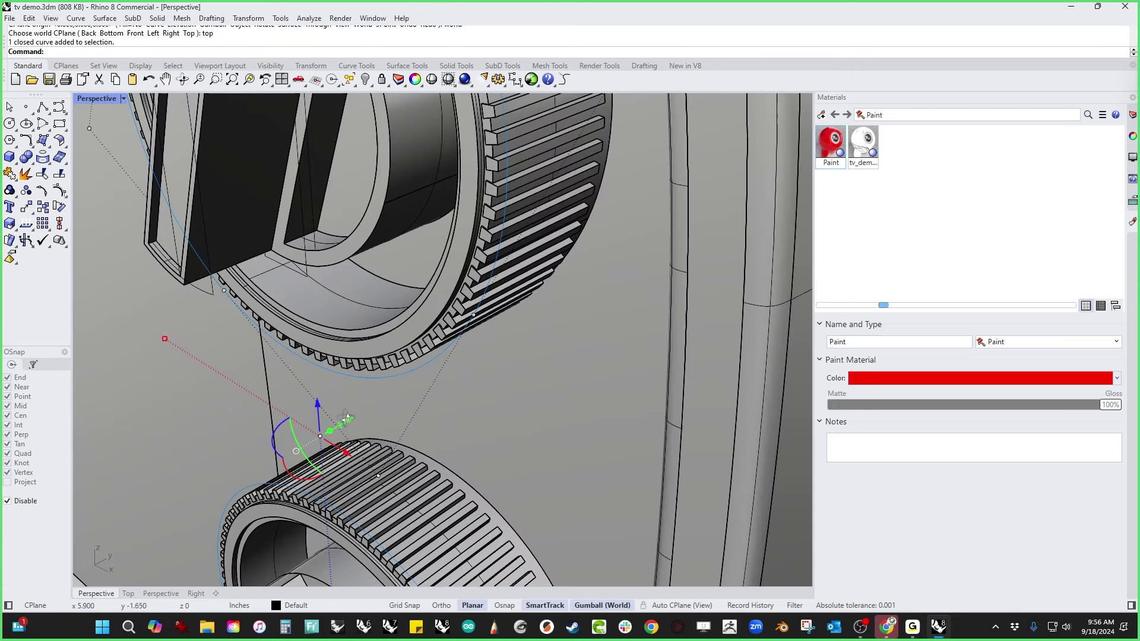
left_click_drag(347, 418, 270, 407)
scroll(369, 399, "down", 8)
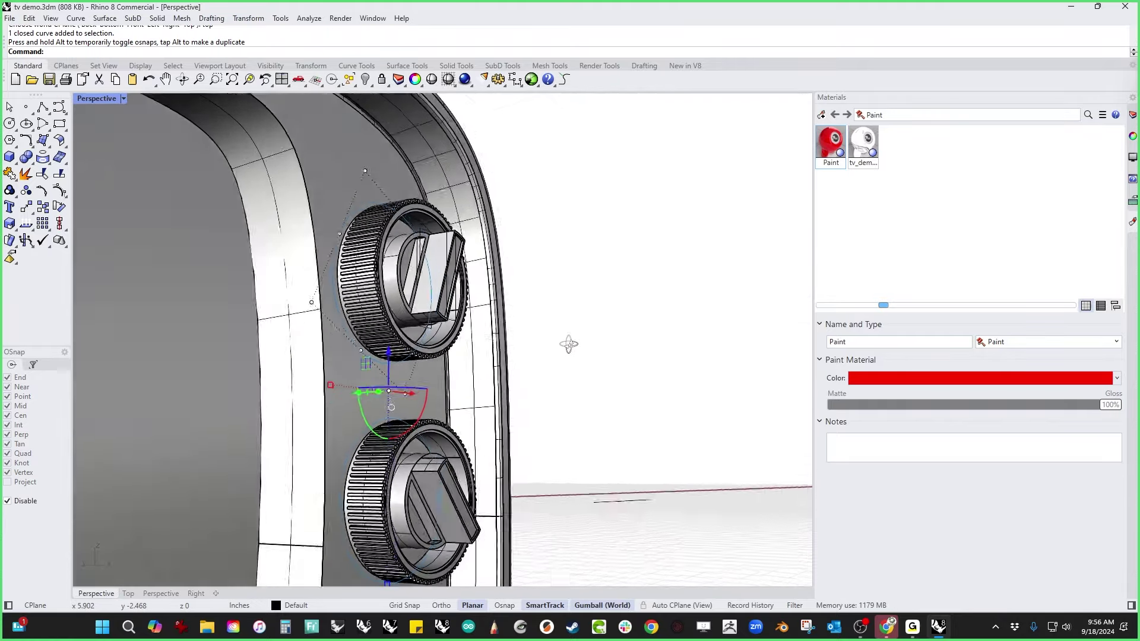
right_click_drag(569, 345, 422, 389)
key("Escape")
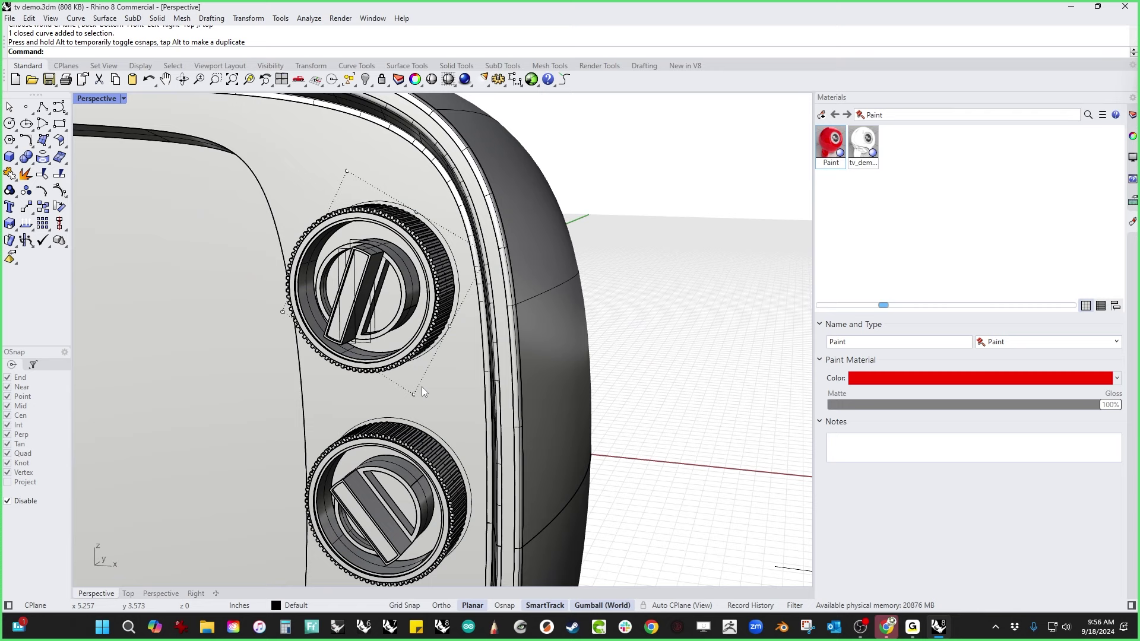
Step: PushPull the circular region around the upper knob about 0.215 in into the panel as a recess
type("pp")
key("Return")
scroll(442, 253, "up", 10)
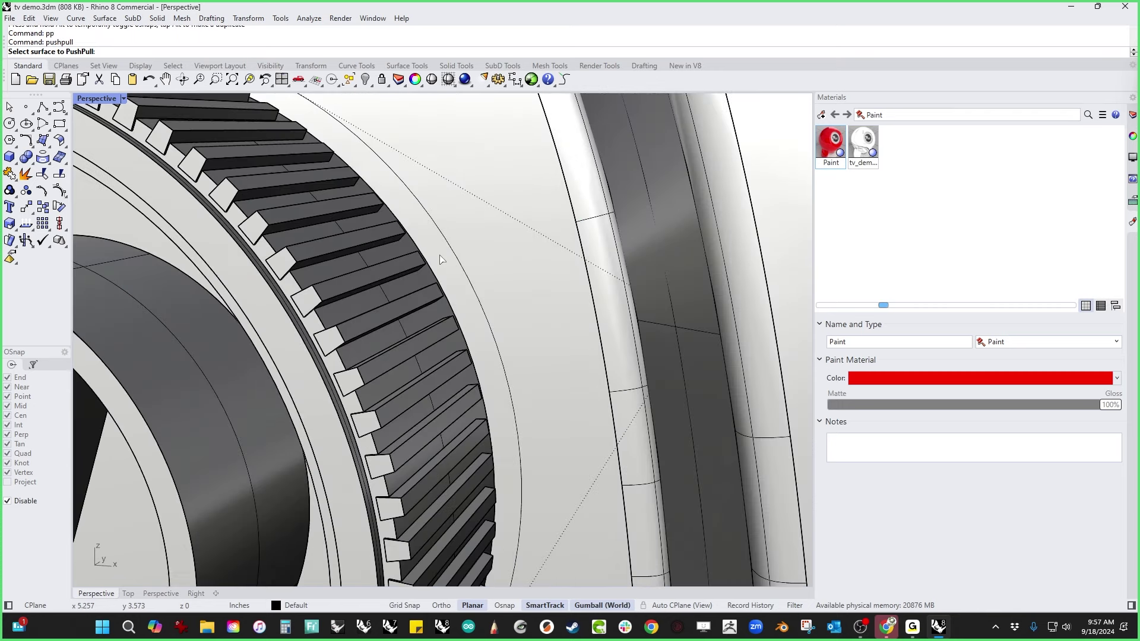
left_click(441, 259)
scroll(450, 272, "down", 6)
key("Return")
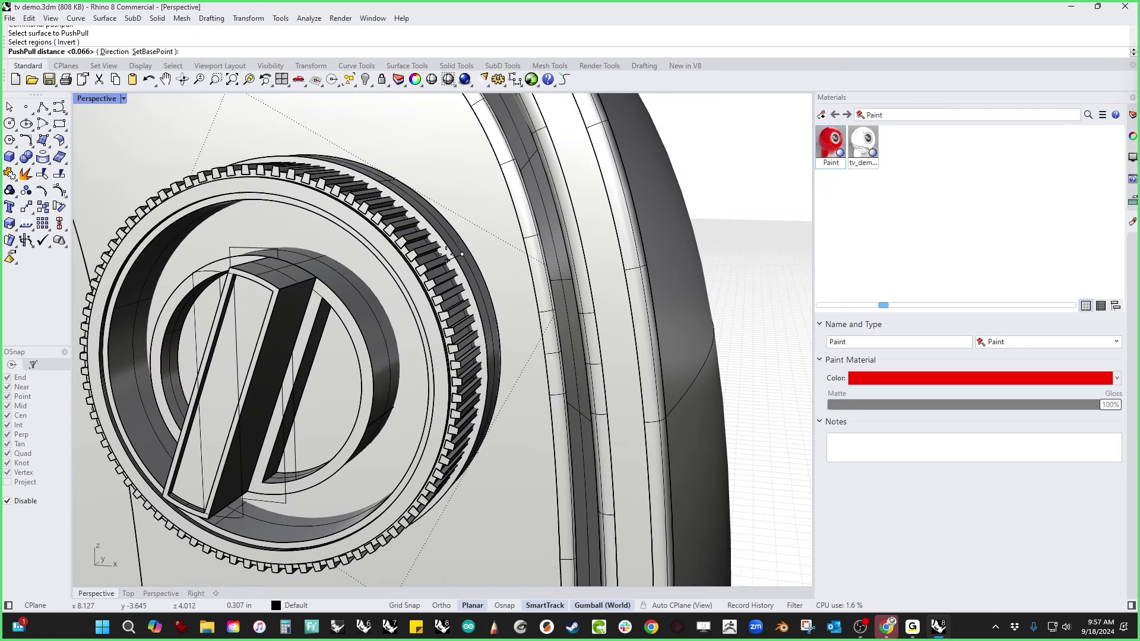
left_click(463, 265)
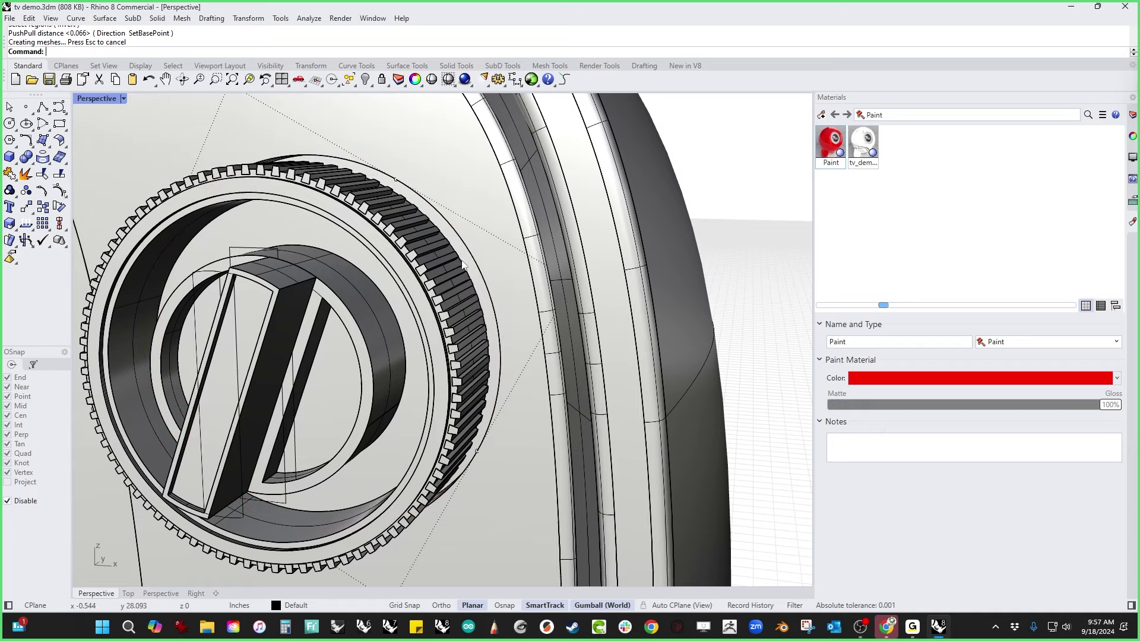
Step: PushPull the circular region around the lower knob into the panel to form a matching recess
scroll(463, 265, "down", 8)
right_click_drag(463, 265, 454, 229)
scroll(506, 448, "up", 5)
type("pp")
key("Return")
scroll(505, 434, "up", 6)
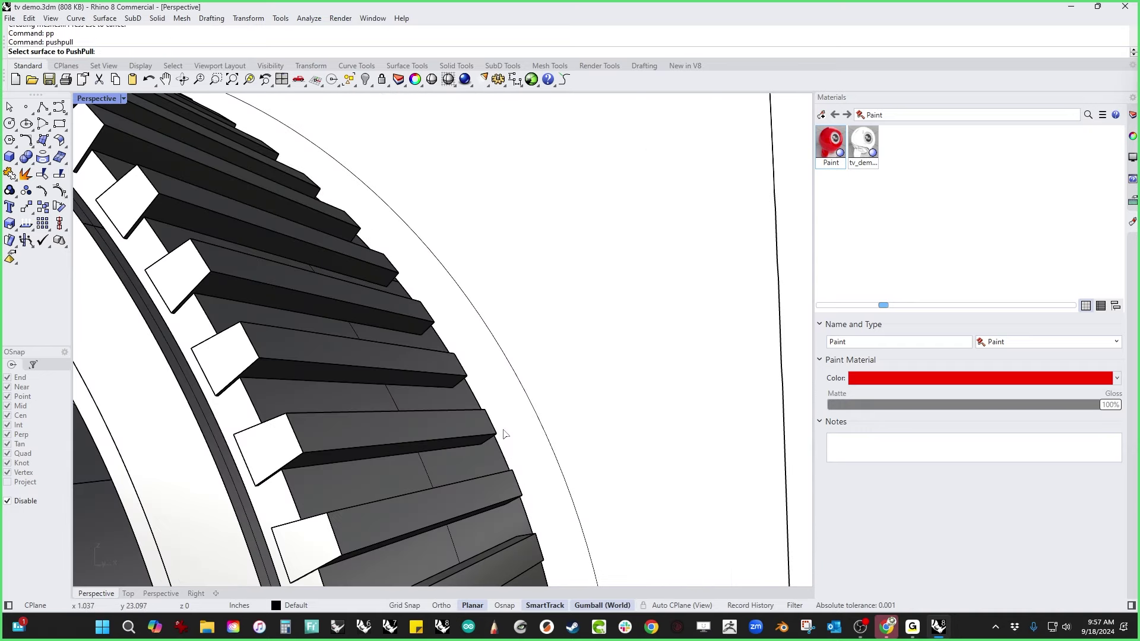
left_click(510, 424)
left_click(535, 424)
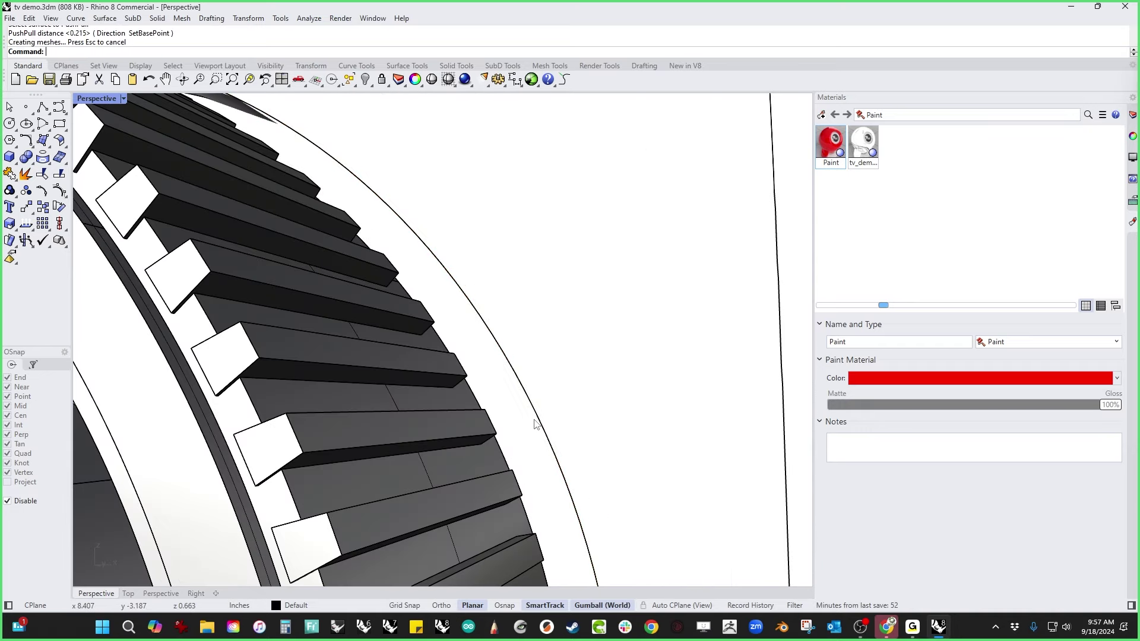
Step: Move both knobs backward together so they sit inside their circular recesses
scroll(540, 382, "down", 5)
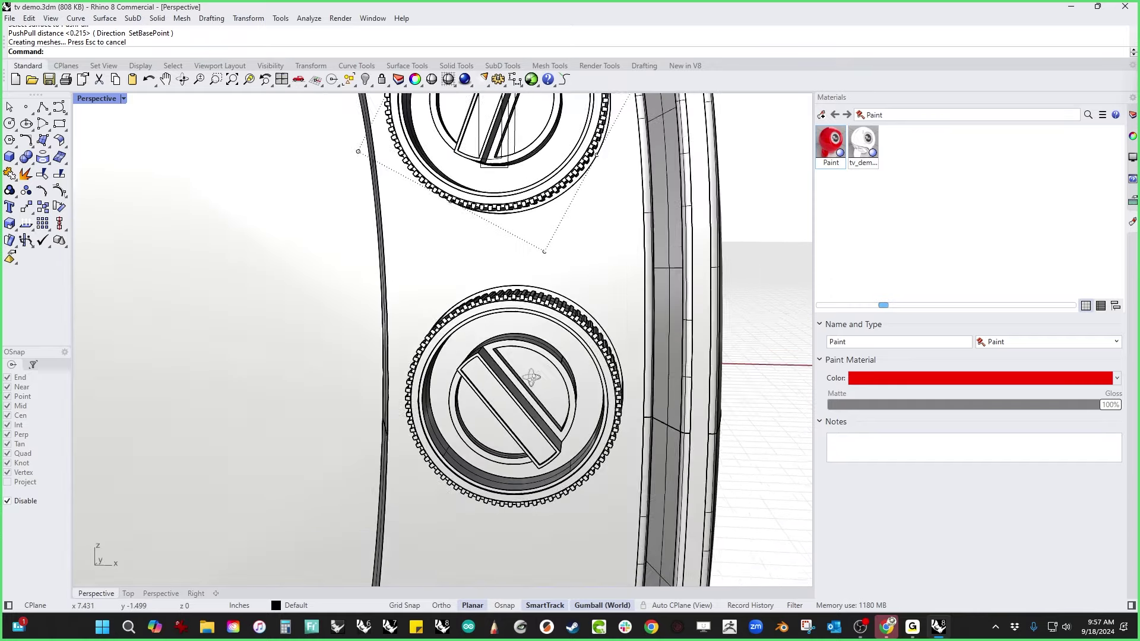
scroll(650, 397, "up", 2)
right_click_drag(650, 396, 569, 372)
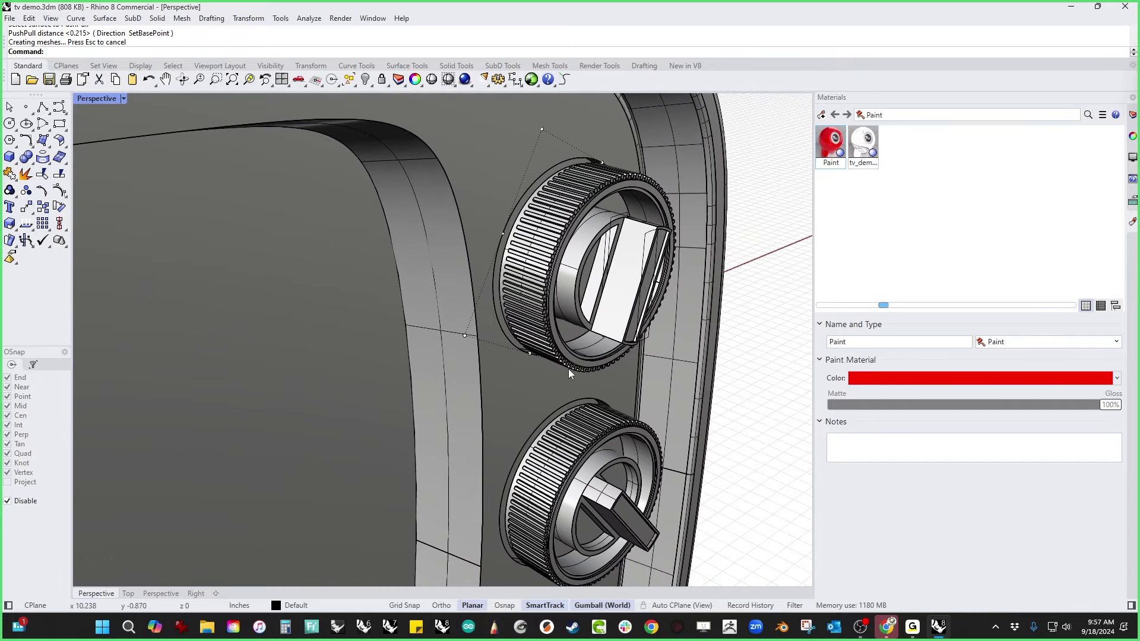
left_click(539, 321)
left_click(588, 509, "shift")
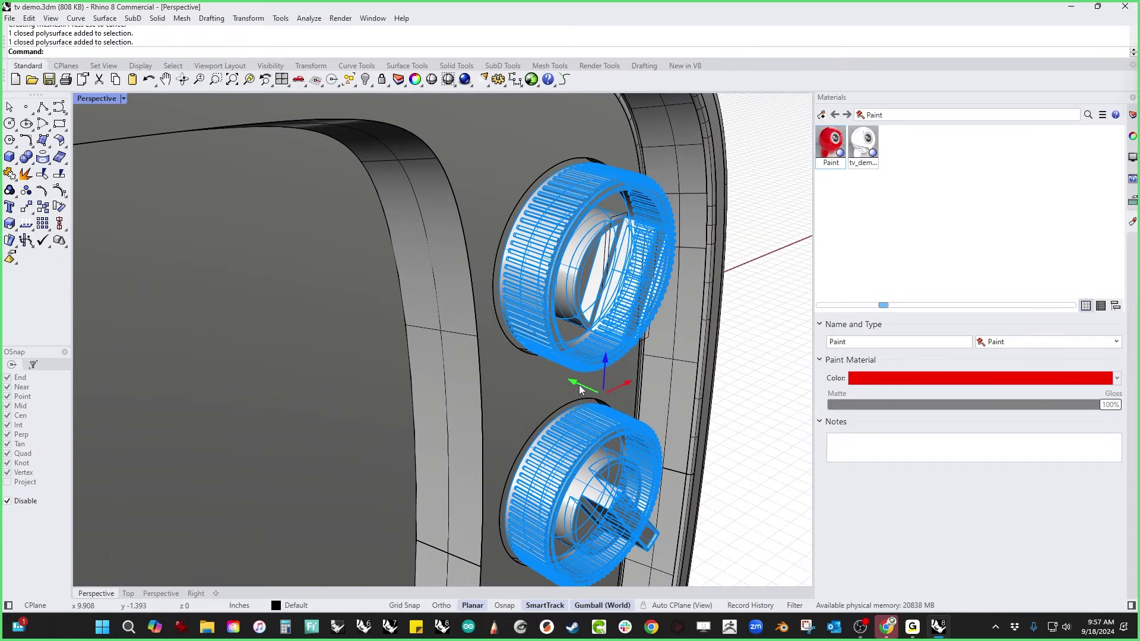
left_click_drag(579, 385, 596, 399)
left_click(712, 437)
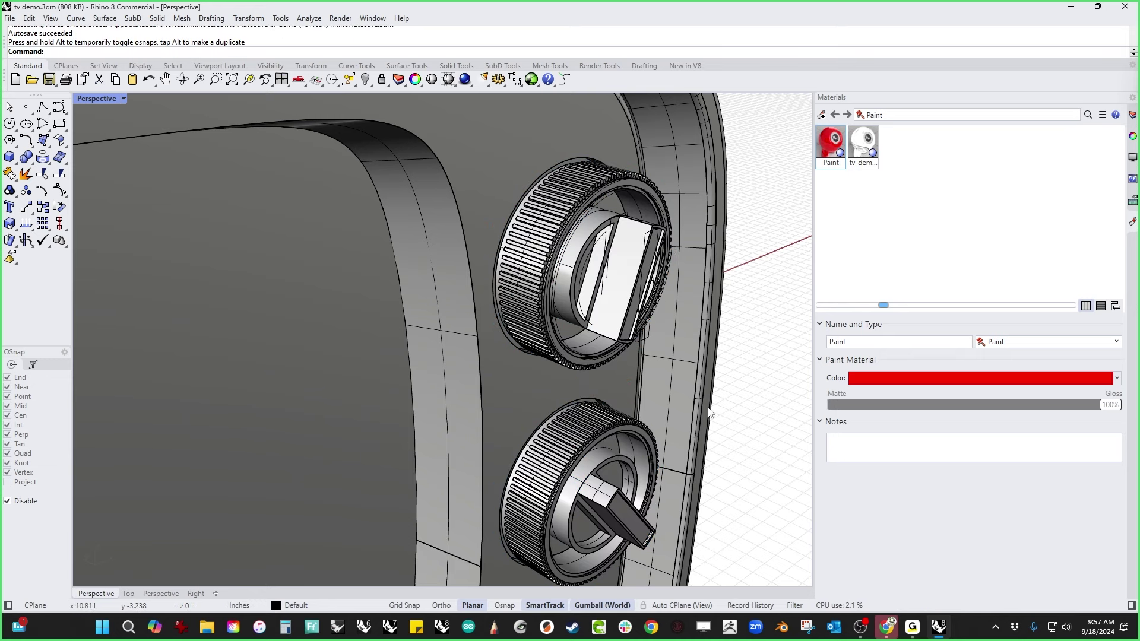
Step: Blend the rim edge of the upper knob's recess with the radius set to 0.05 for all handles
scroll(708, 407, "down", 6)
right_click_drag(704, 408, 552, 406)
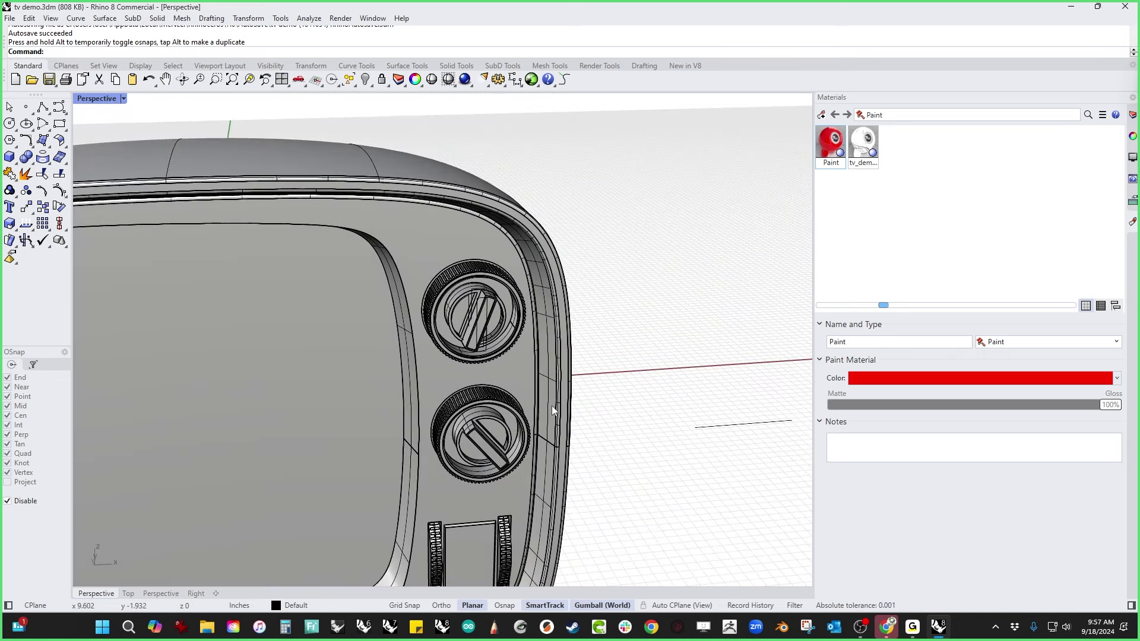
left_click(28, 158)
left_click(115, 179)
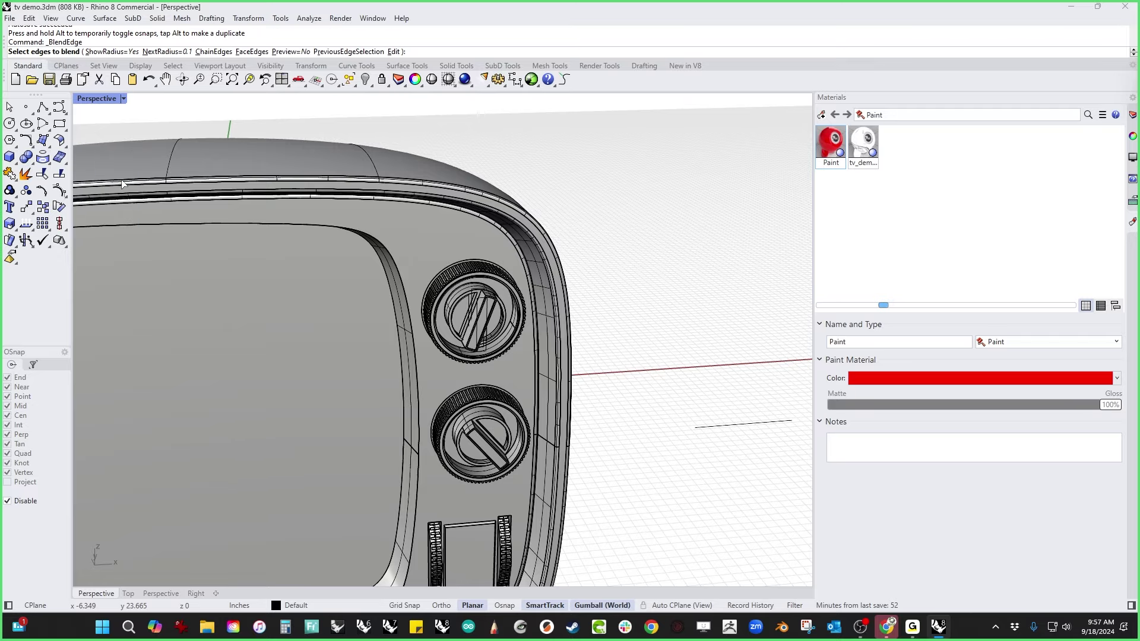
scroll(470, 321, "up", 6)
scroll(429, 204, "down", 7)
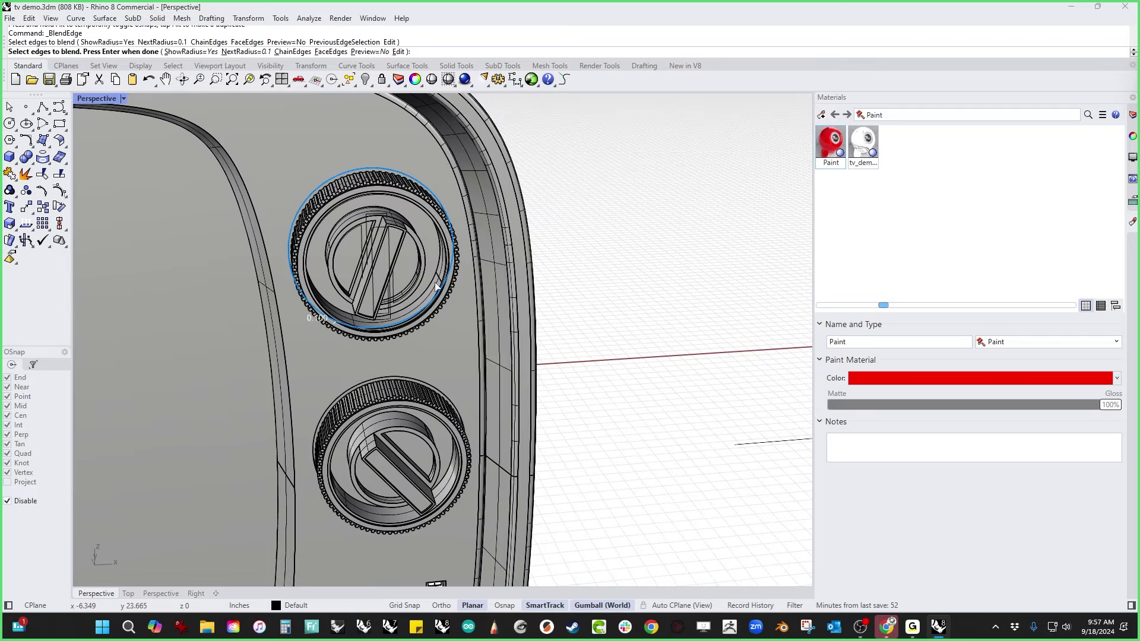
right_click_drag(436, 287, 496, 297)
scroll(423, 314, "up", 7)
right_click_drag(423, 315, 452, 402)
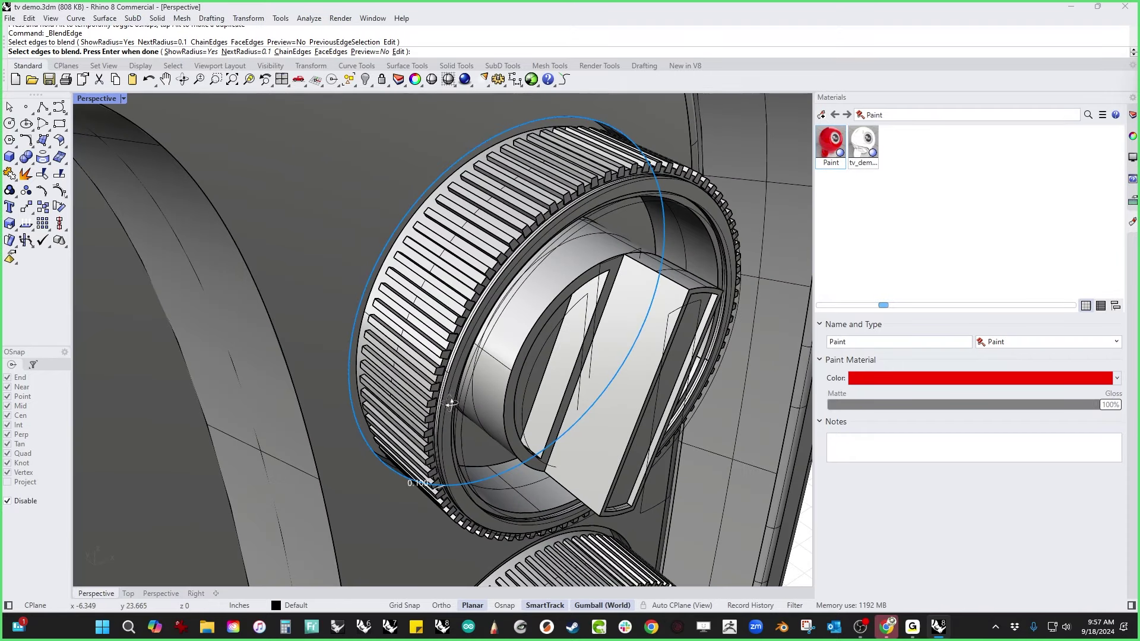
right_click_drag(441, 505, 475, 399, "shift")
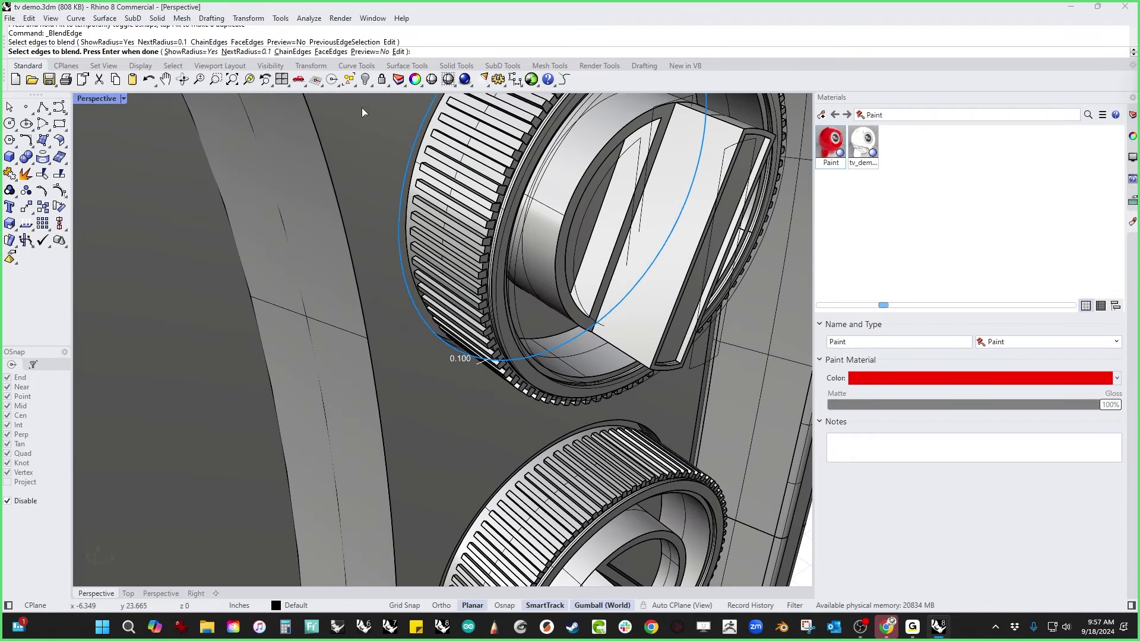
right_click(368, 161)
left_click(330, 52)
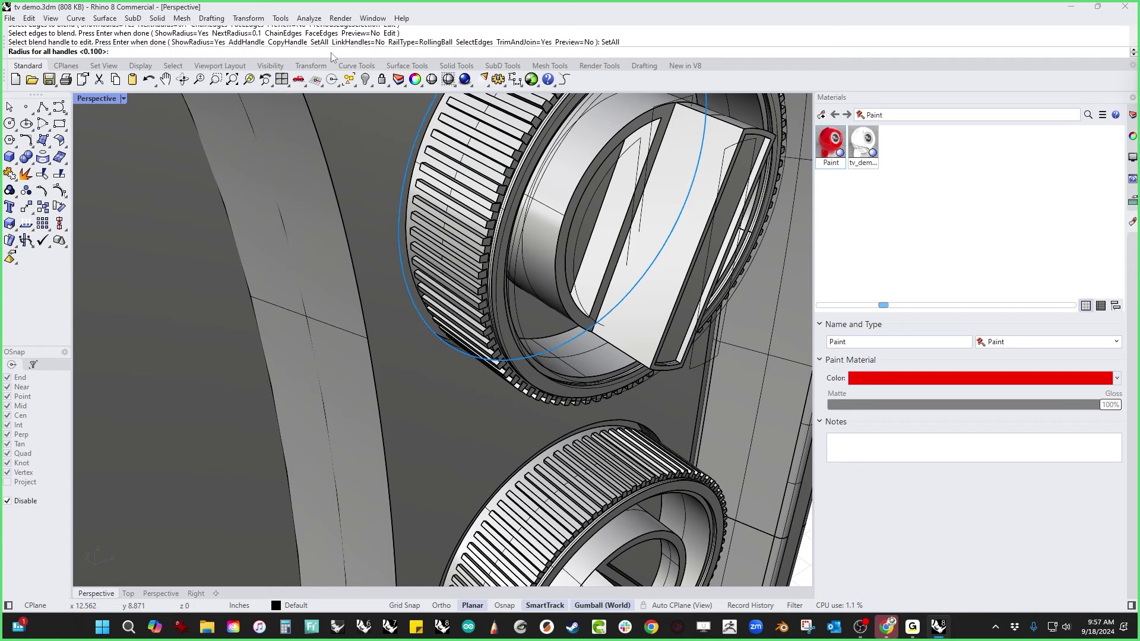
type(".05")
key("Return")
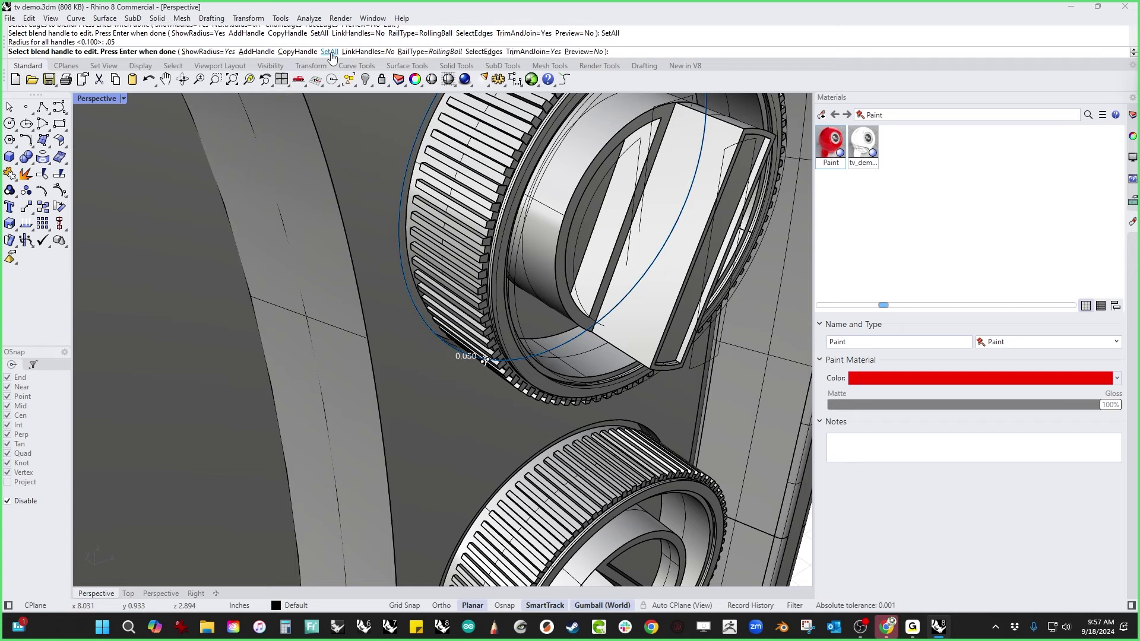
right_click(331, 57)
right_click(461, 412)
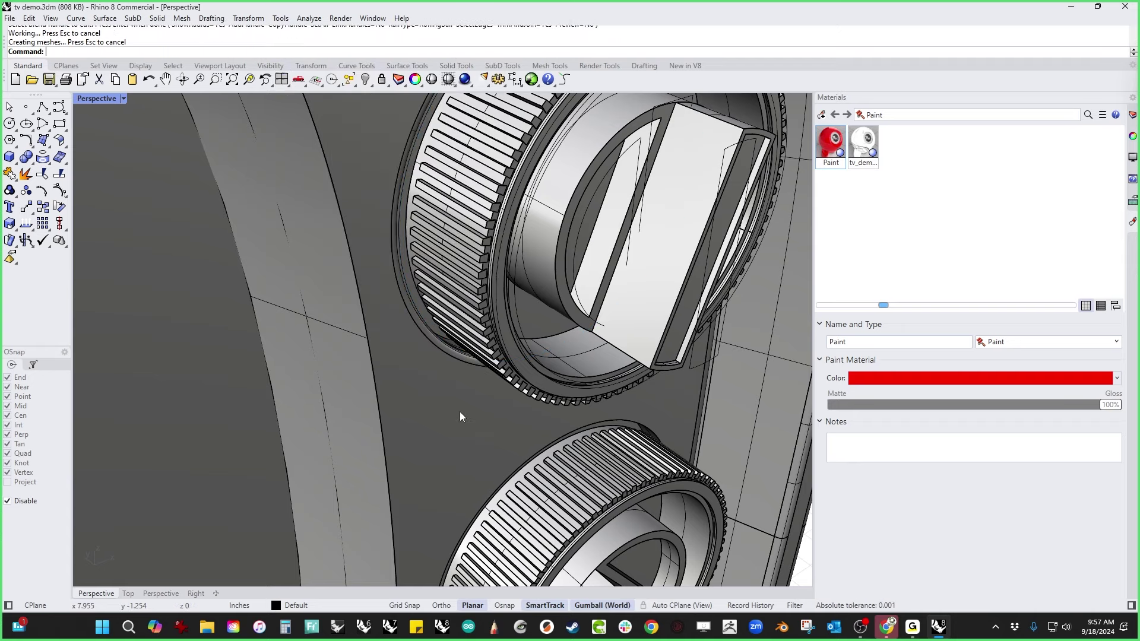
Step: Blend the rim edge of the lower knob's recess with a 0.05 radius
right_click_drag(454, 487, 427, 384, "shift")
right_click(429, 384)
left_click(520, 349)
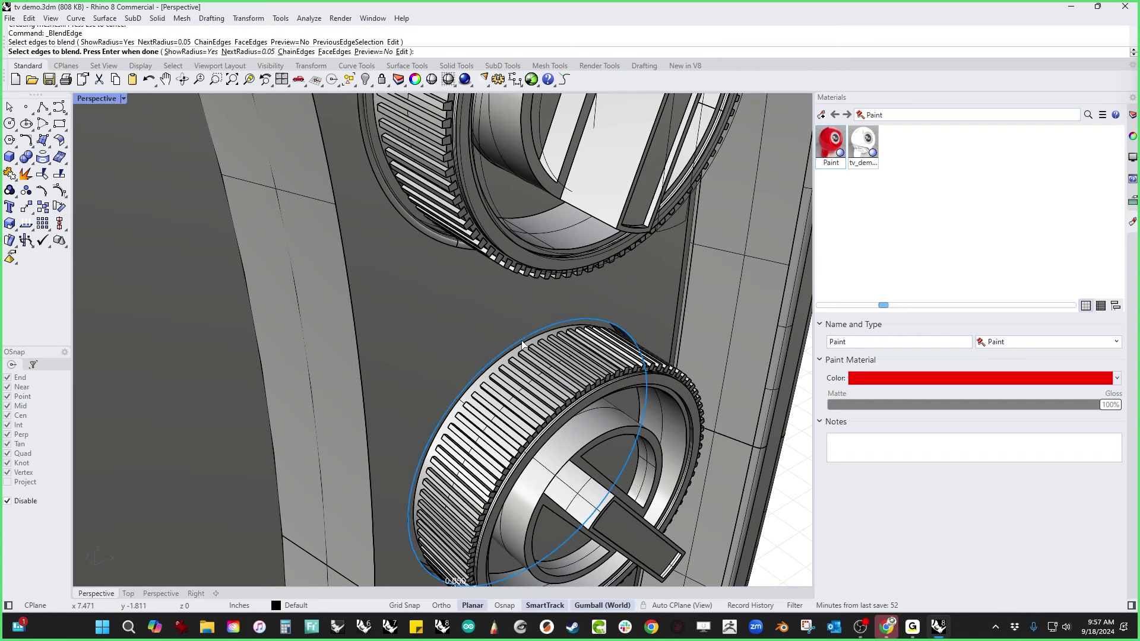
right_click(521, 348)
right_click(520, 348)
right_click_drag(521, 348, 465, 394)
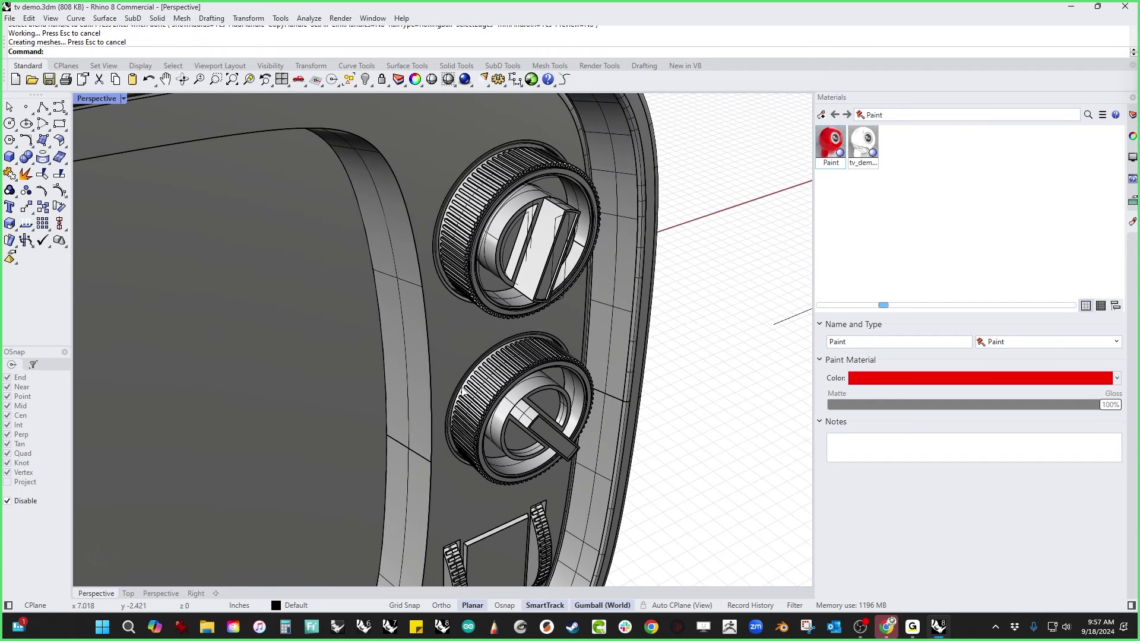
right_click(465, 394)
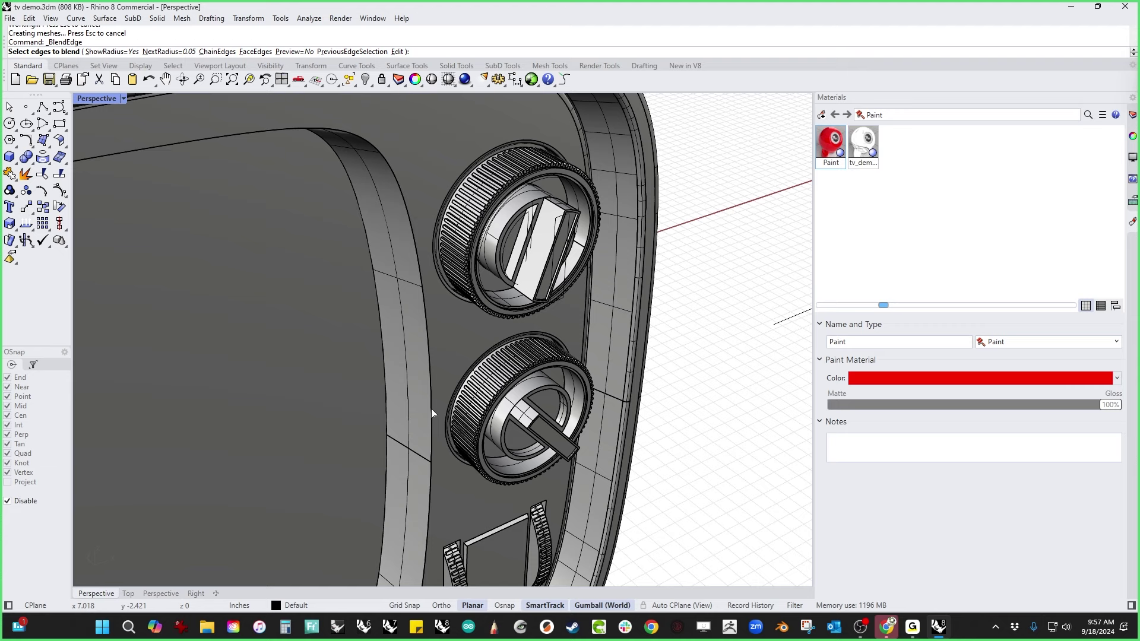
key("Escape")
left_click(427, 414)
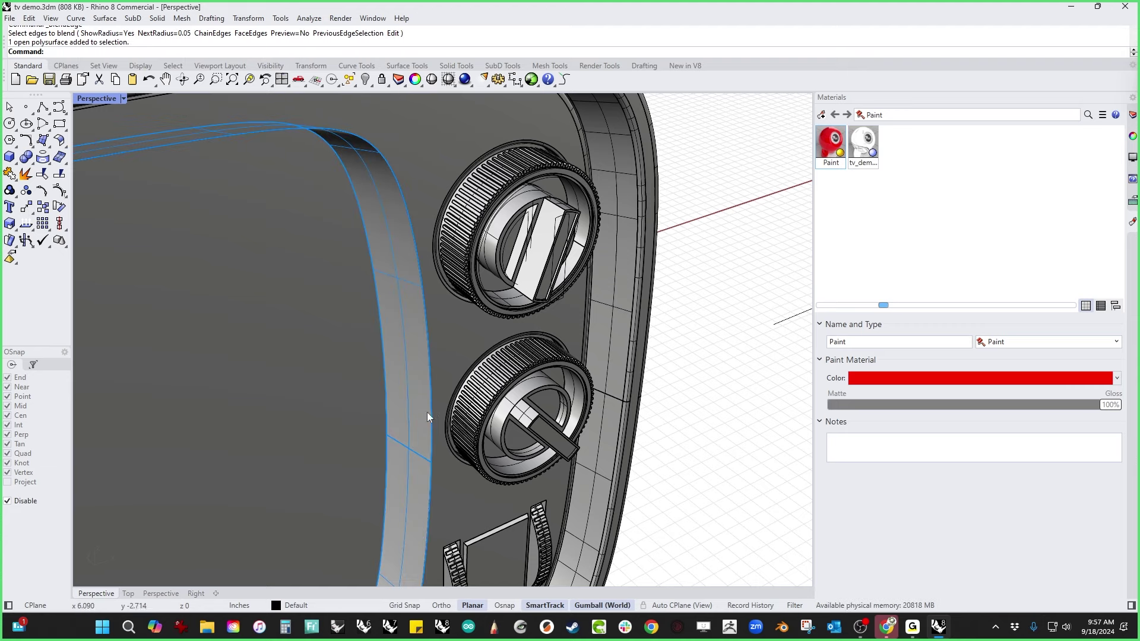
left_click(452, 374, "shift")
left_click(251, 412, "shift")
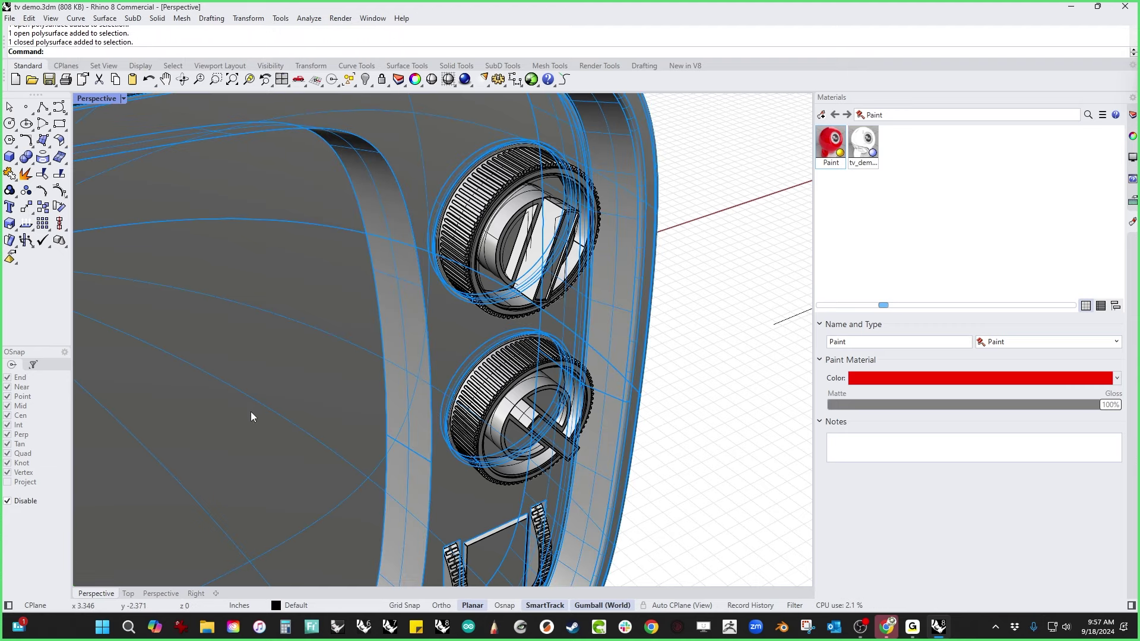
key("Escape")
Step: Join the control panel and the screen's inner wall surface into one polysurface
left_click(452, 343)
left_click(416, 358, "shift")
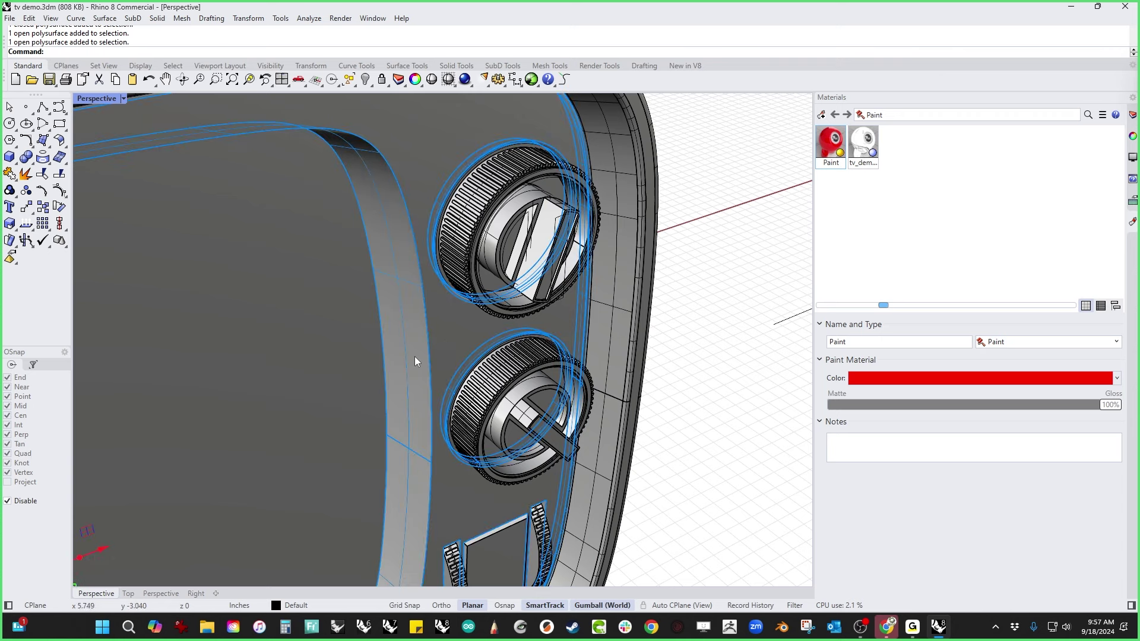
key("ctrl+j")
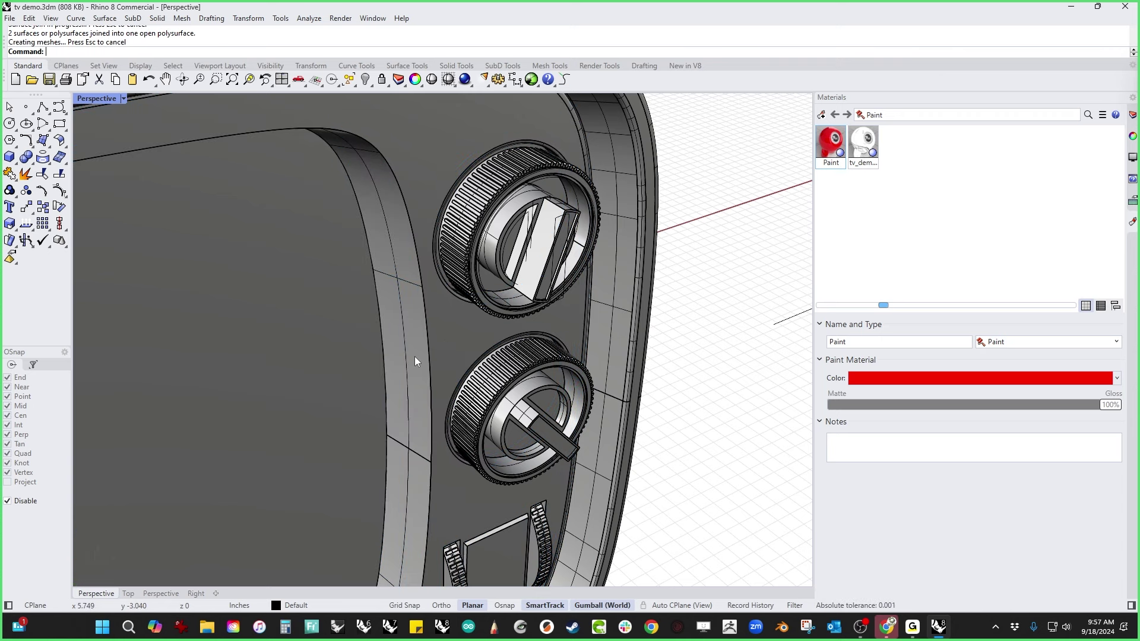
Step: Blend the front edge of the screen opening with the radius set to 0.25 for all handles
left_click(34, 167)
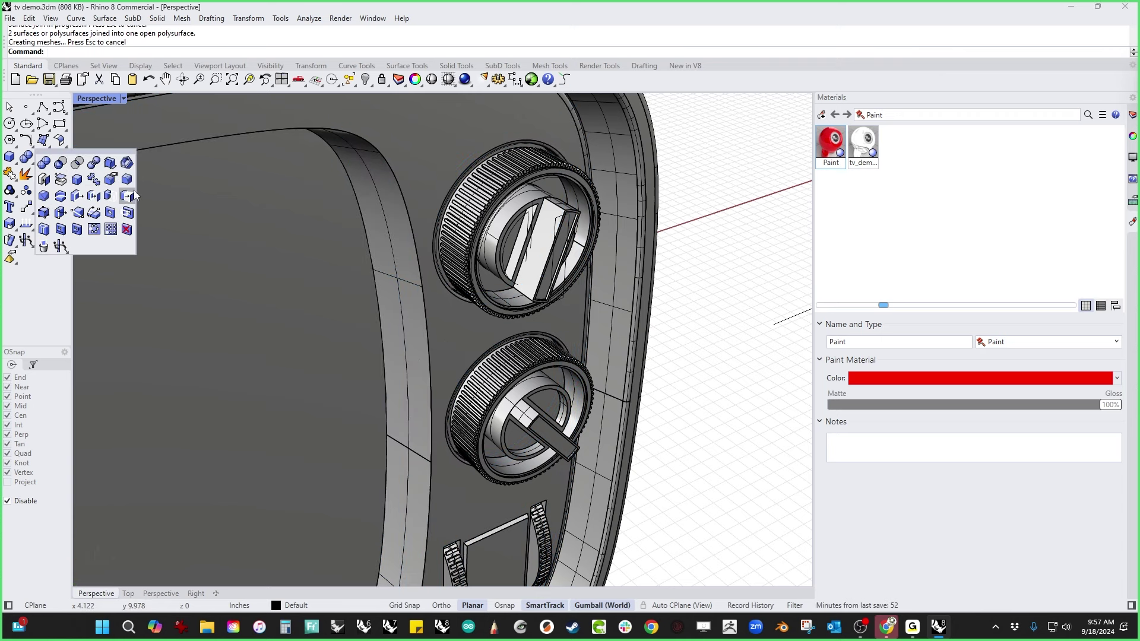
left_click(134, 190)
left_click(427, 351)
key("Return")
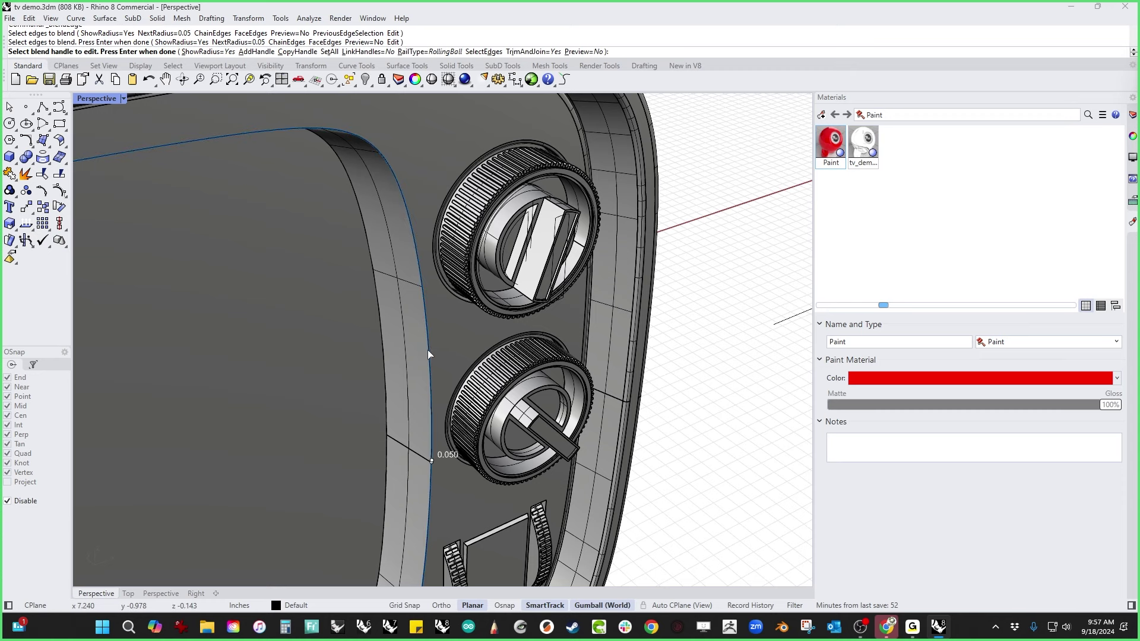
scroll(427, 350, "down", 5)
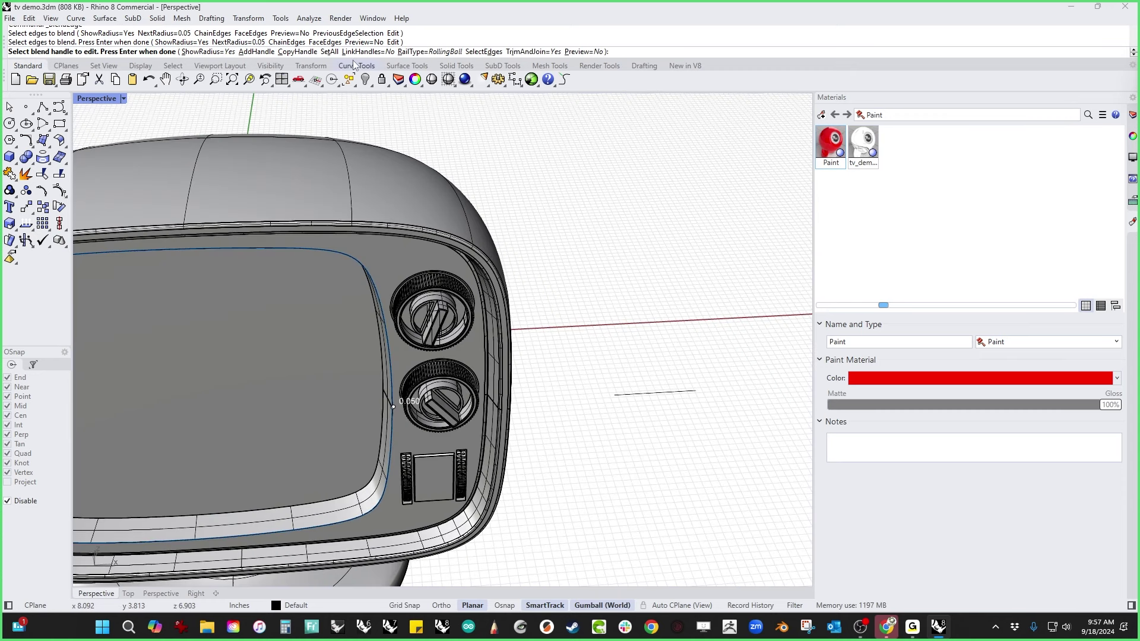
left_click(329, 52)
type(".25")
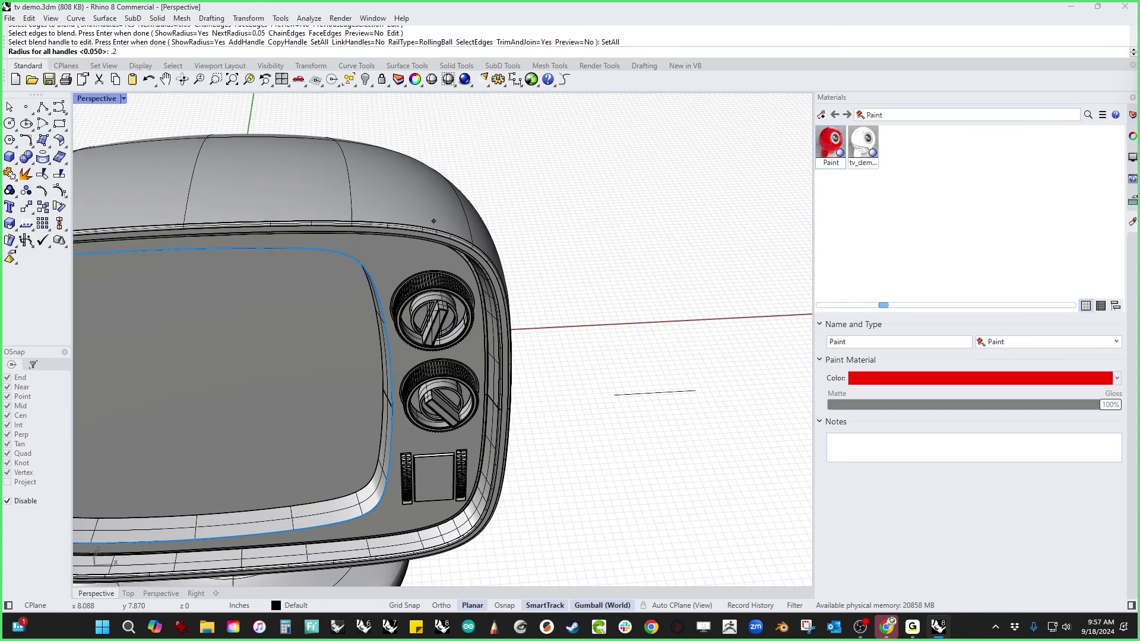
key("Return")
key("Return")
Step: Extract the flat screen surface from the television polysurface
scroll(439, 332, "down", 8)
right_click_drag(439, 464, 424, 424)
scroll(466, 433, "up", 3)
right_click_drag(387, 383, 504, 408)
scroll(464, 367, "up", 5)
left_click(464, 368)
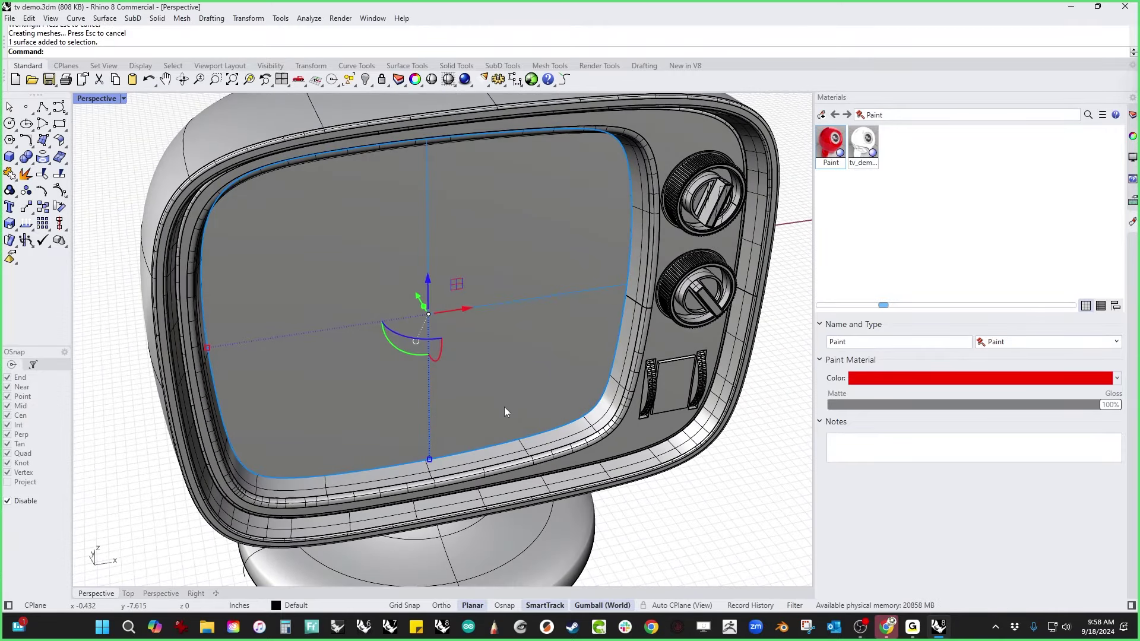
key("Escape")
middle_click(505, 411)
left_click(471, 406)
left_click(432, 382)
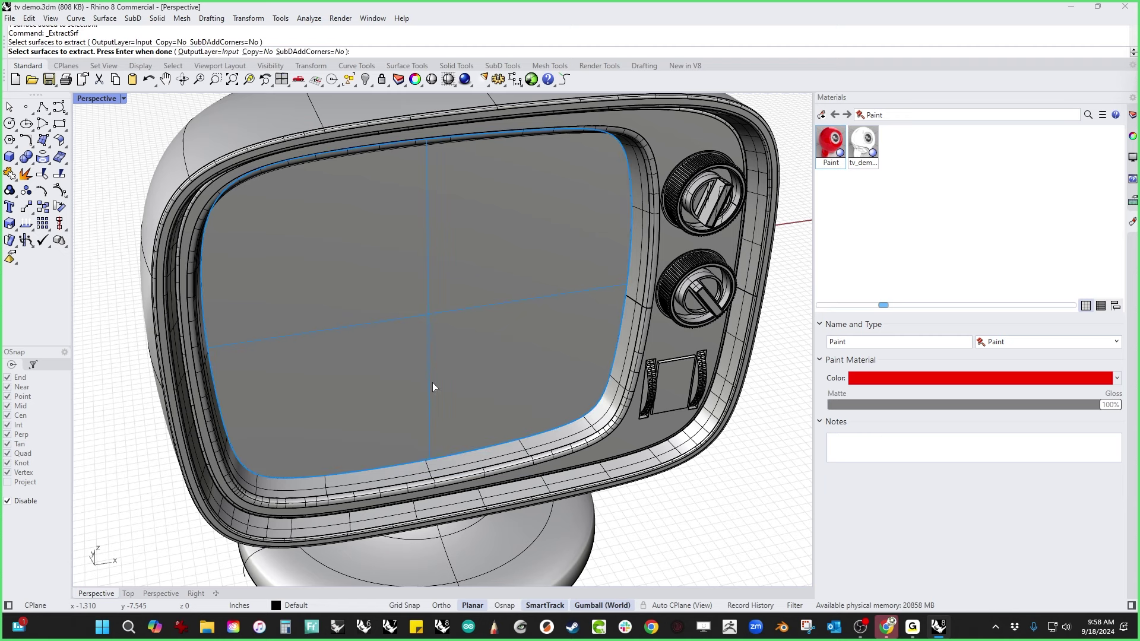
right_click(432, 383)
Step: Rebuild the screen surface with 4 points in U and V at degree 3, deleting the input and retrimming
right_click_drag(484, 415, 431, 411)
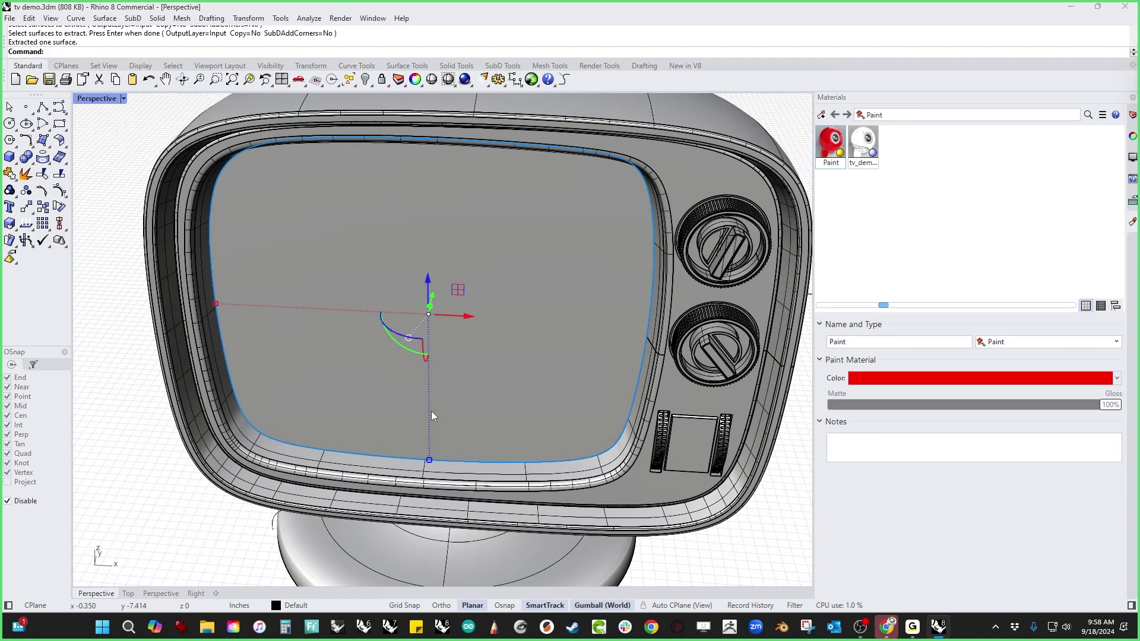
type("Rebuild")
key("Return")
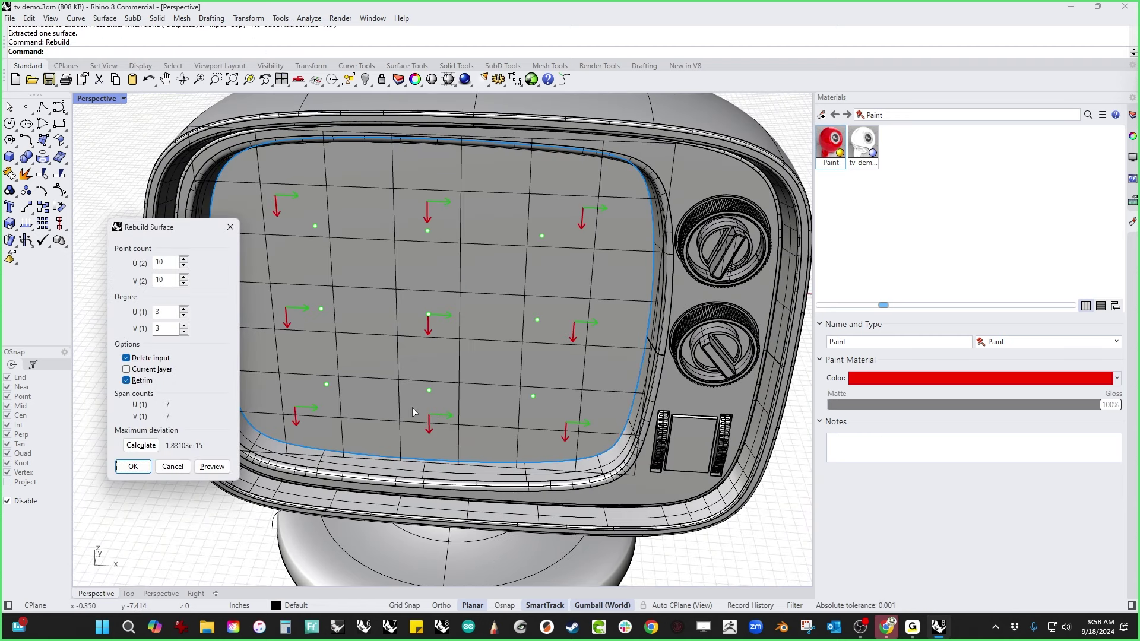
left_click(157, 262)
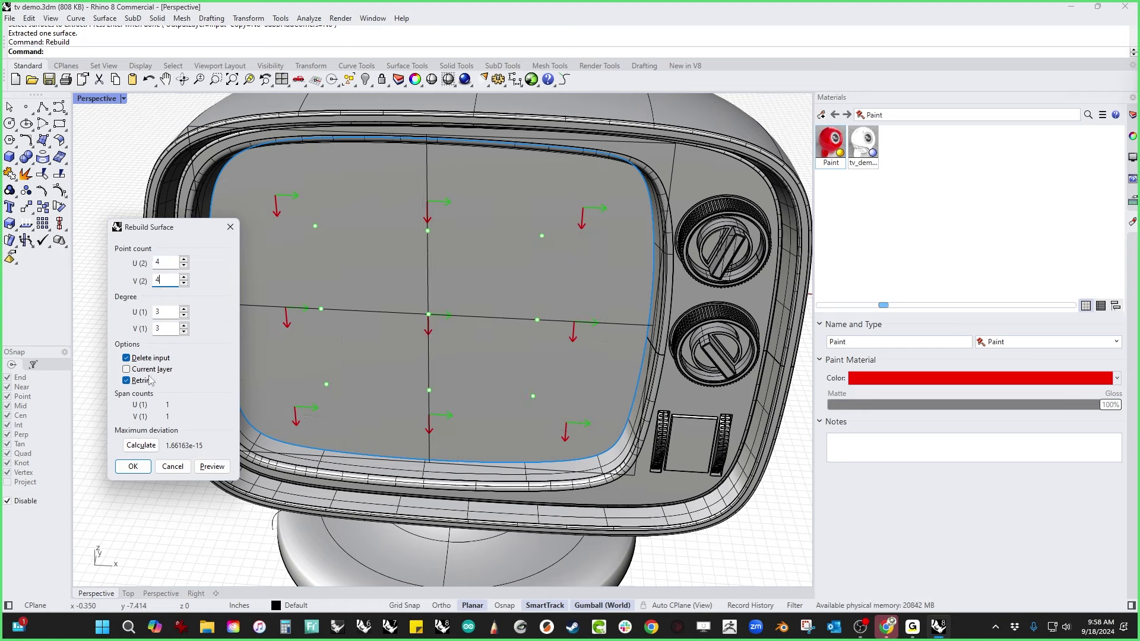
left_click(133, 466)
Step: Turn on the screen surface's control points and hide every other object
middle_click(337, 399)
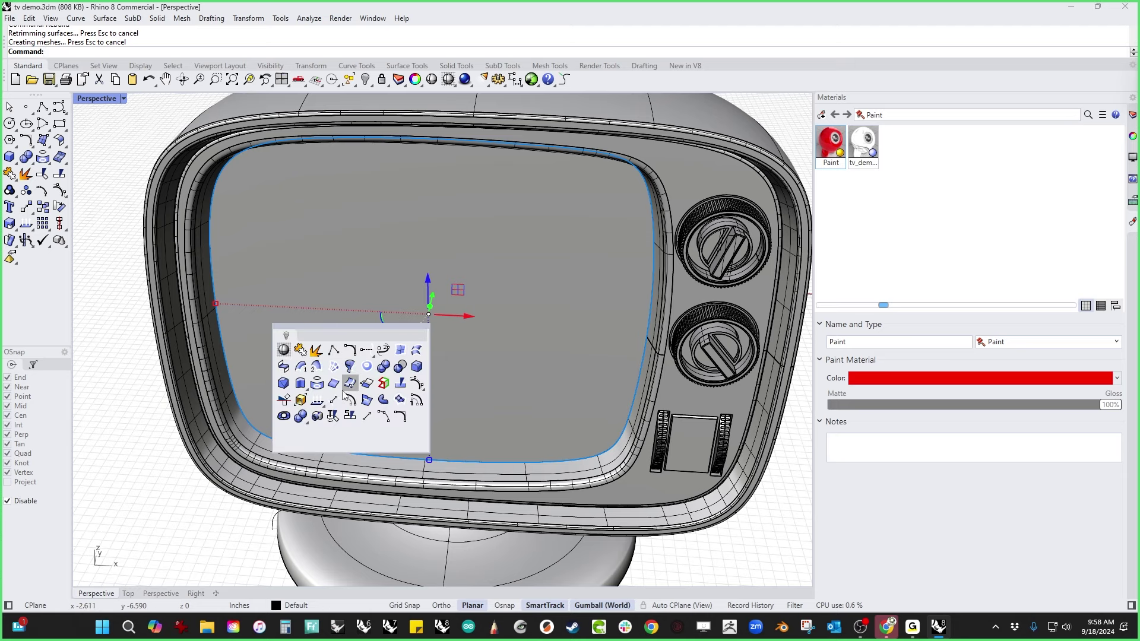
left_click(420, 387)
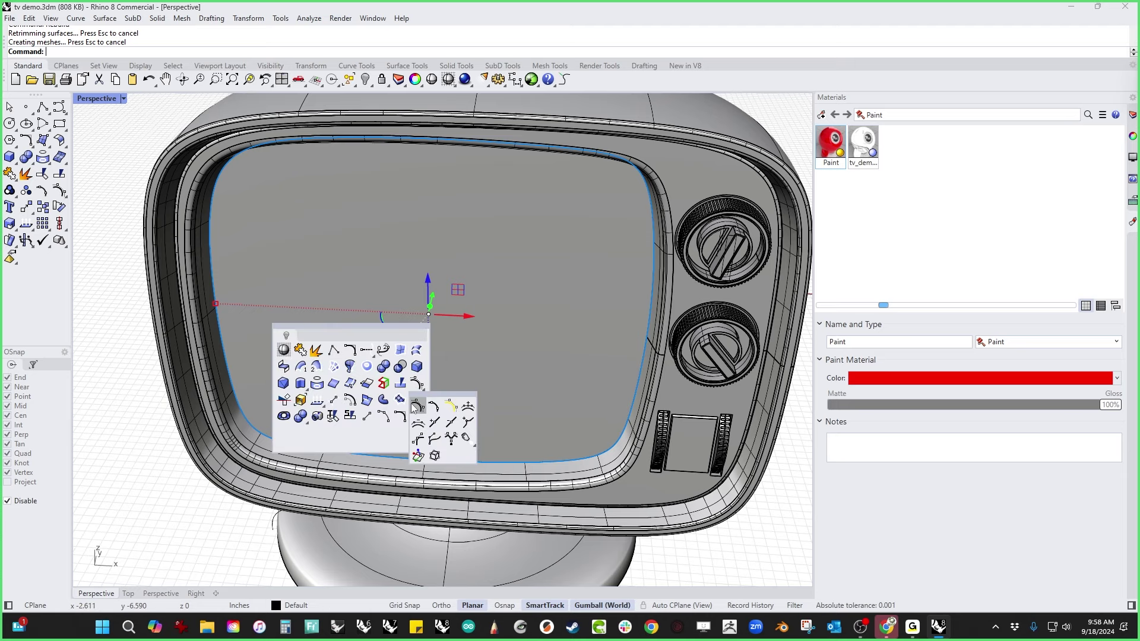
left_click(434, 404)
right_click_drag(425, 390, 448, 350)
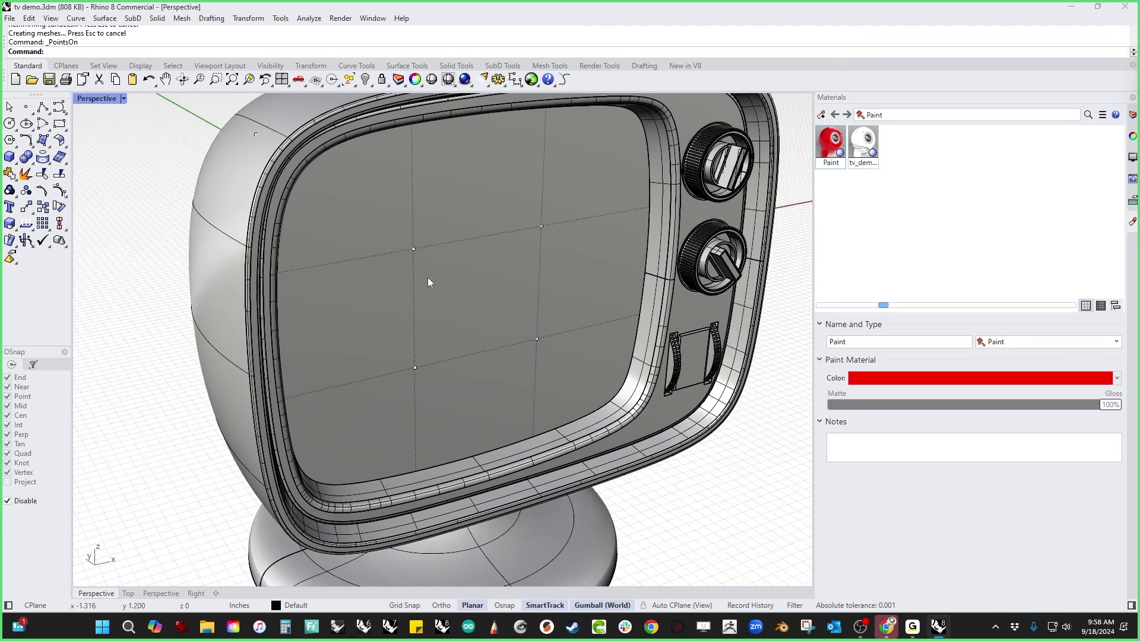
left_click(466, 315)
key("ctrl+h")
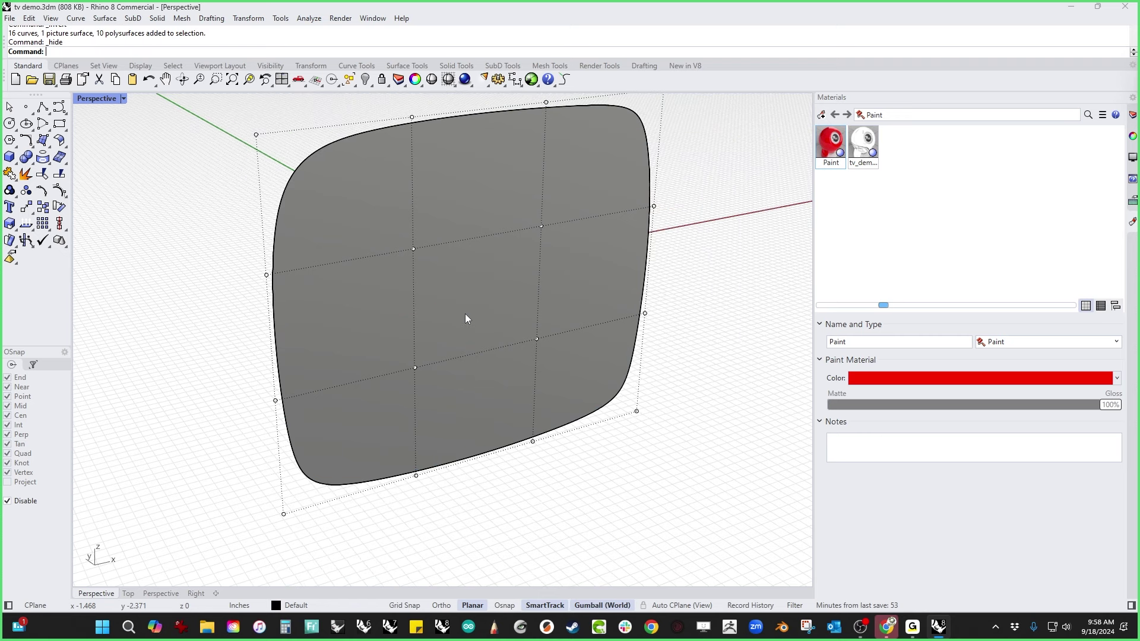
right_click_drag(460, 328, 417, 335)
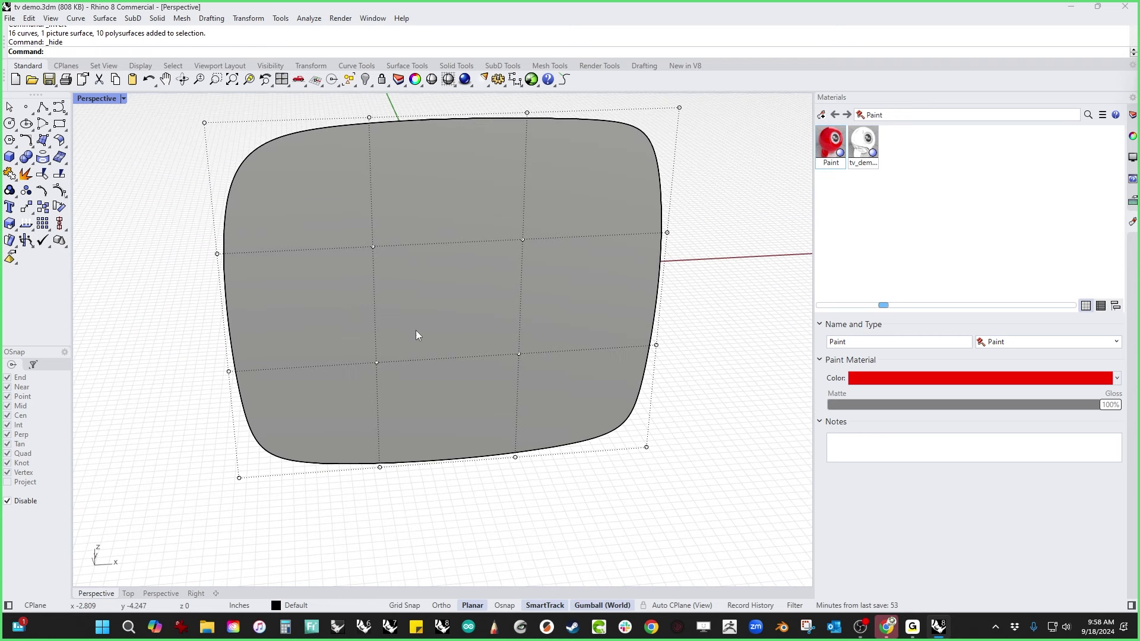
Step: Pull the four inner control points of the screen surface forward together to bulge the screen outward
left_click(373, 246)
left_click(523, 239)
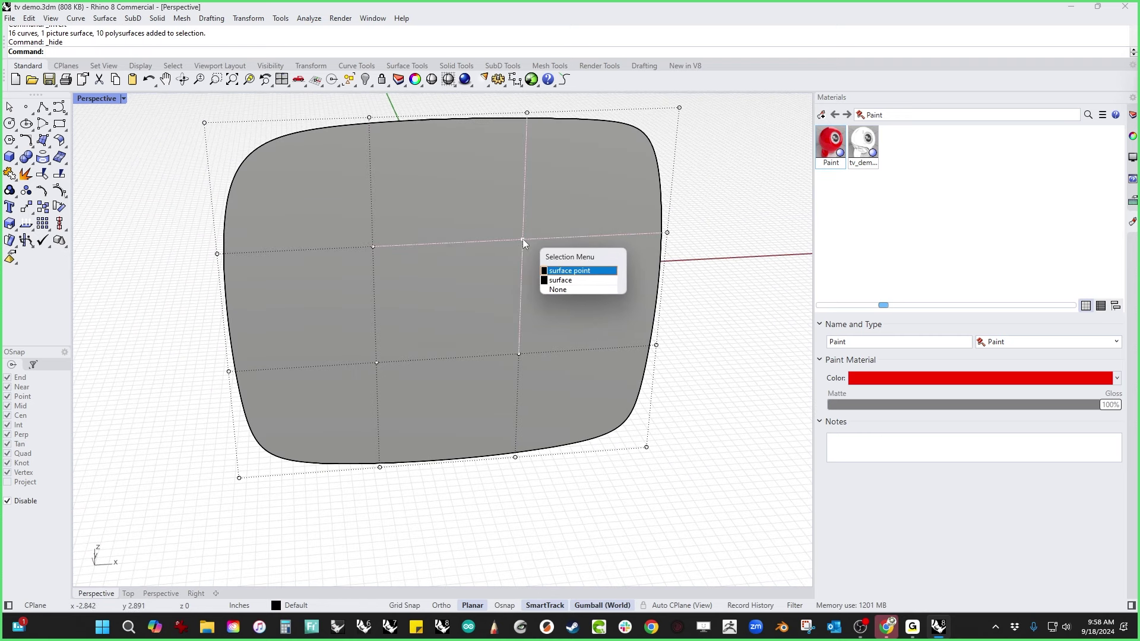
left_click(563, 268)
left_click(374, 250, "shift")
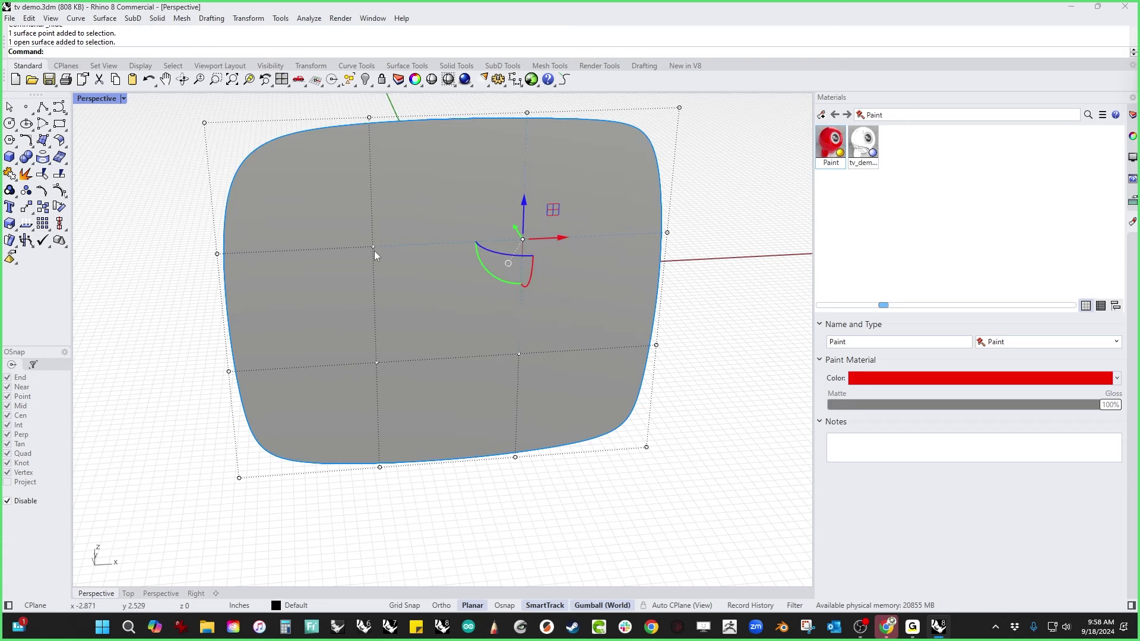
left_click(374, 252, "shift")
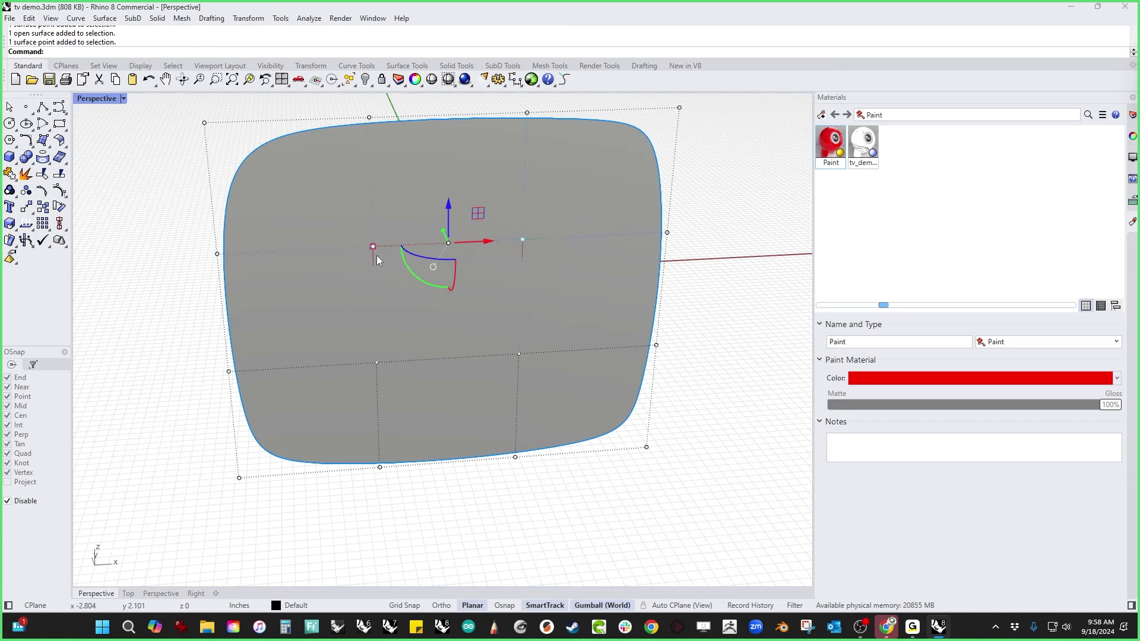
left_click(377, 364, "shift")
left_click(521, 355, "shift")
scroll(429, 359, "down", 6)
right_click_drag(409, 362, 421, 337)
left_click_drag(415, 322, 454, 336)
left_click(542, 433)
right_click_drag(542, 434, 508, 425)
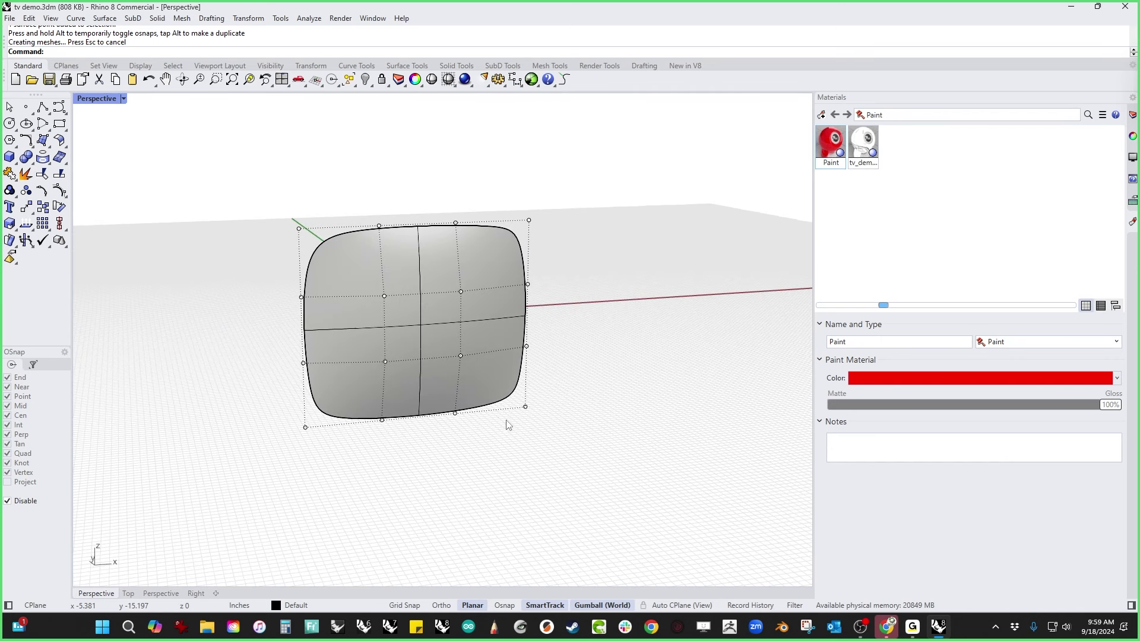
Step: Scale the four inner control points apart horizontally and vertically to broaden the screen's bulge
left_click(384, 295)
left_click(384, 361, "shift")
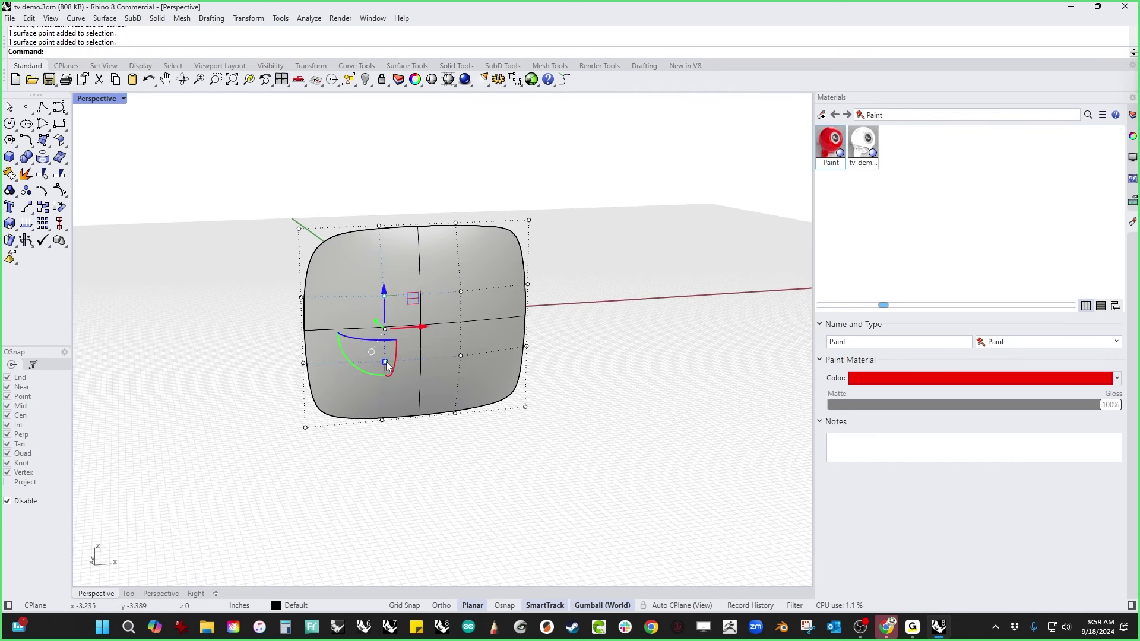
left_click(461, 293, "shift")
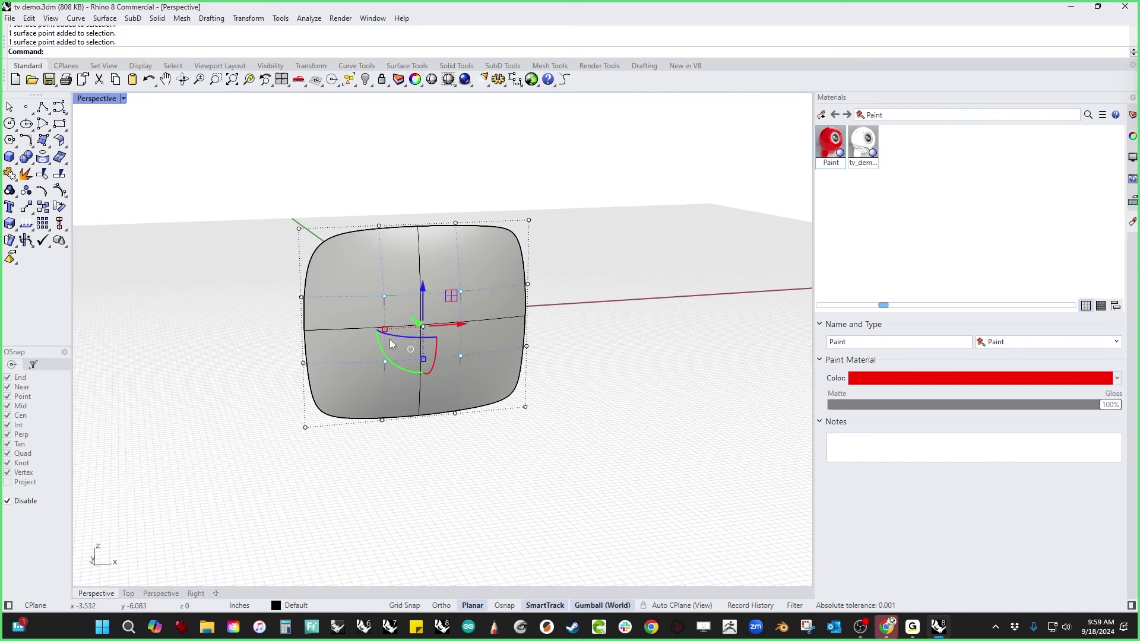
left_click_drag(386, 329, 348, 330)
left_click_drag(425, 359, 422, 386)
right_click_drag(423, 386, 516, 435)
Step: Show all hidden objects again and check the curved screen inside the television
type("show")
key("Return")
left_click(449, 372)
scroll(457, 368, "up", 4)
scroll(478, 351, "down", 6)
left_click(554, 461)
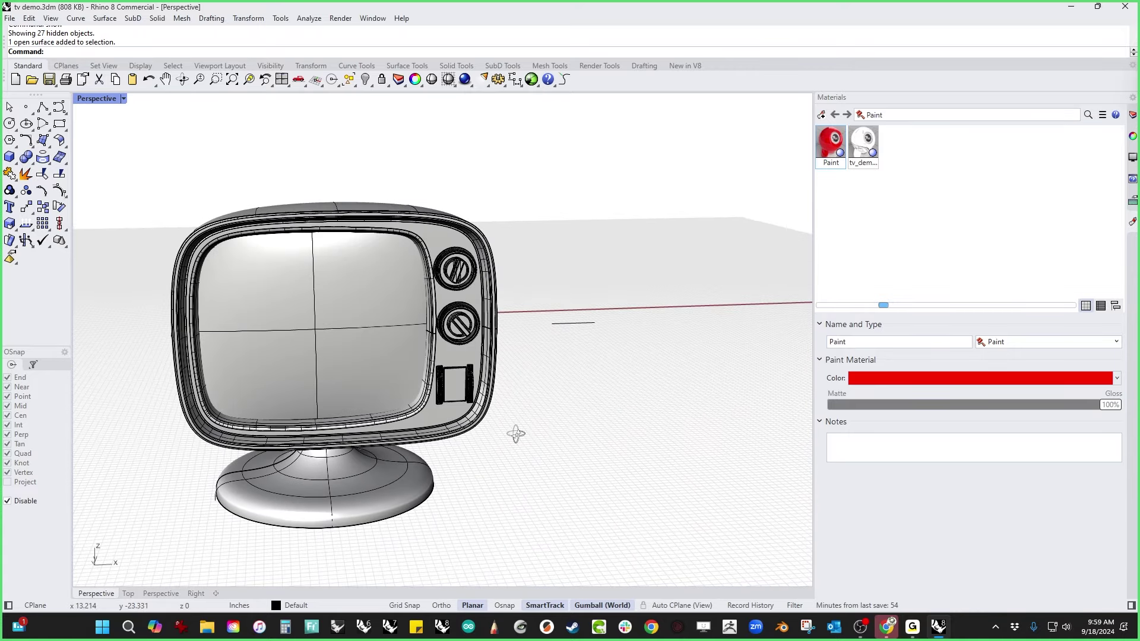
Step: Draw a circle about 11.8 inches in diameter in the Right view, in front of the television body
right_click_drag(383, 460, 498, 309)
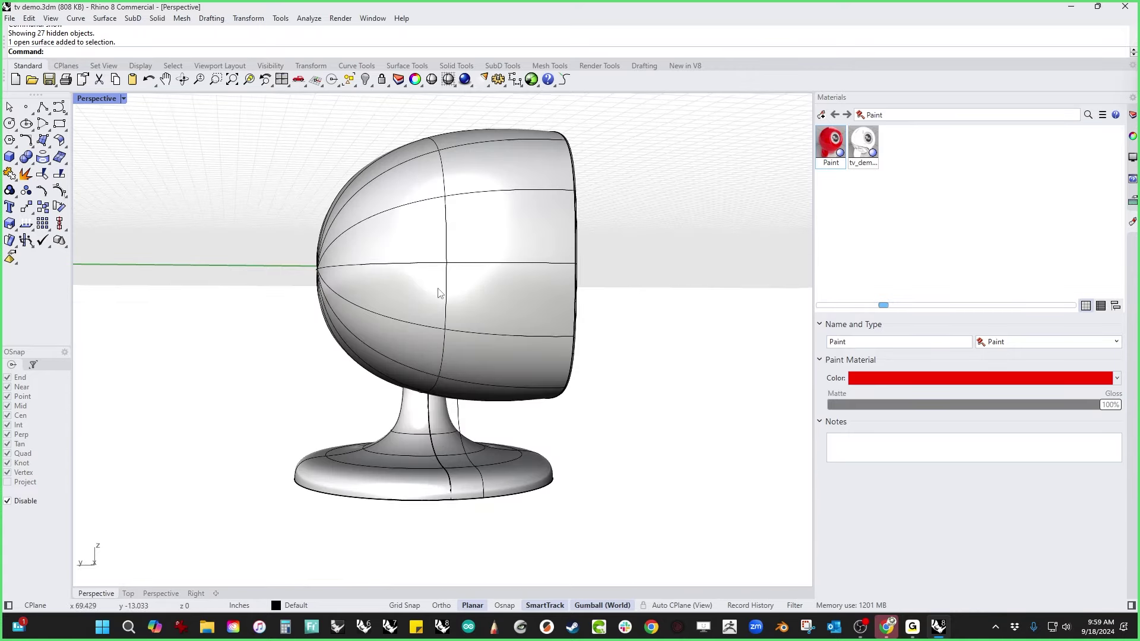
key("ctrl+F2")
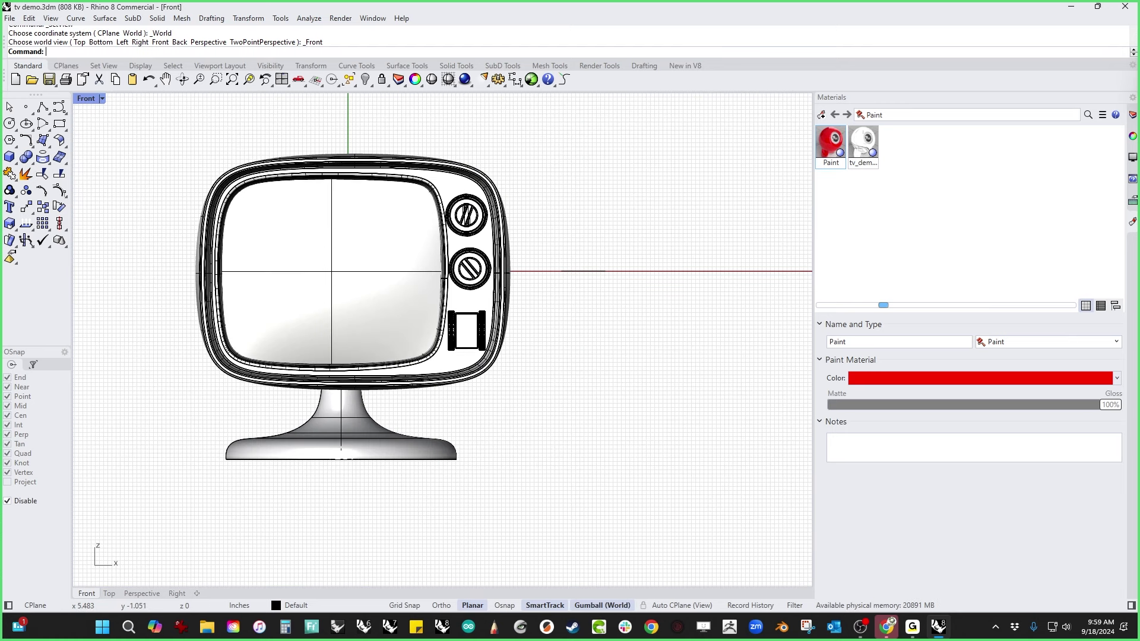
key("ctrl+F3")
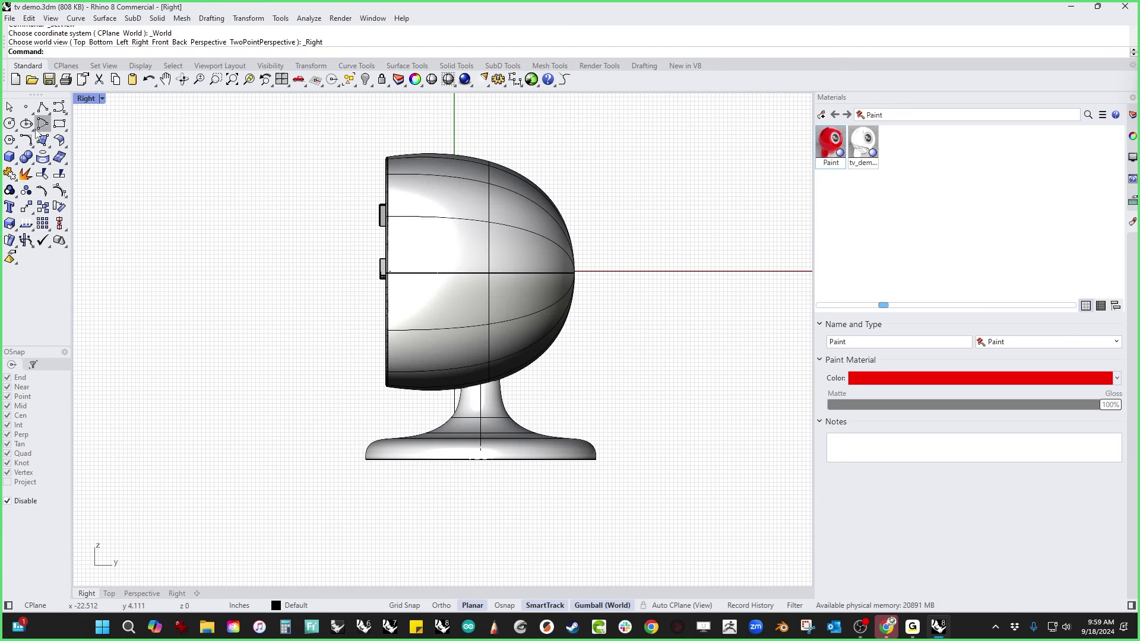
left_click(10, 124)
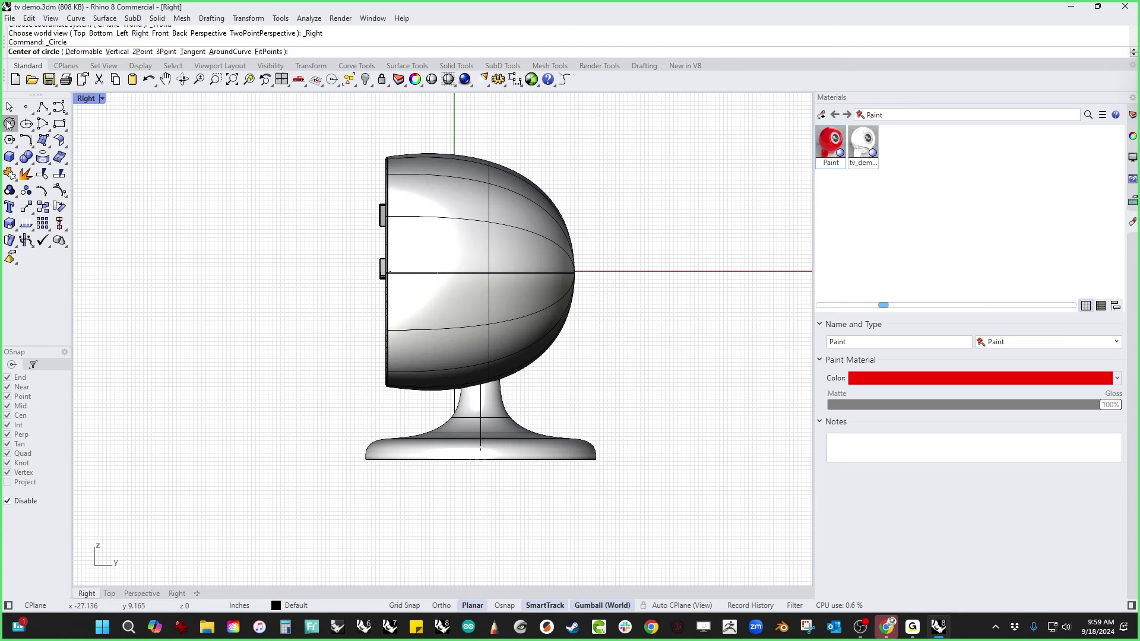
left_click(231, 273)
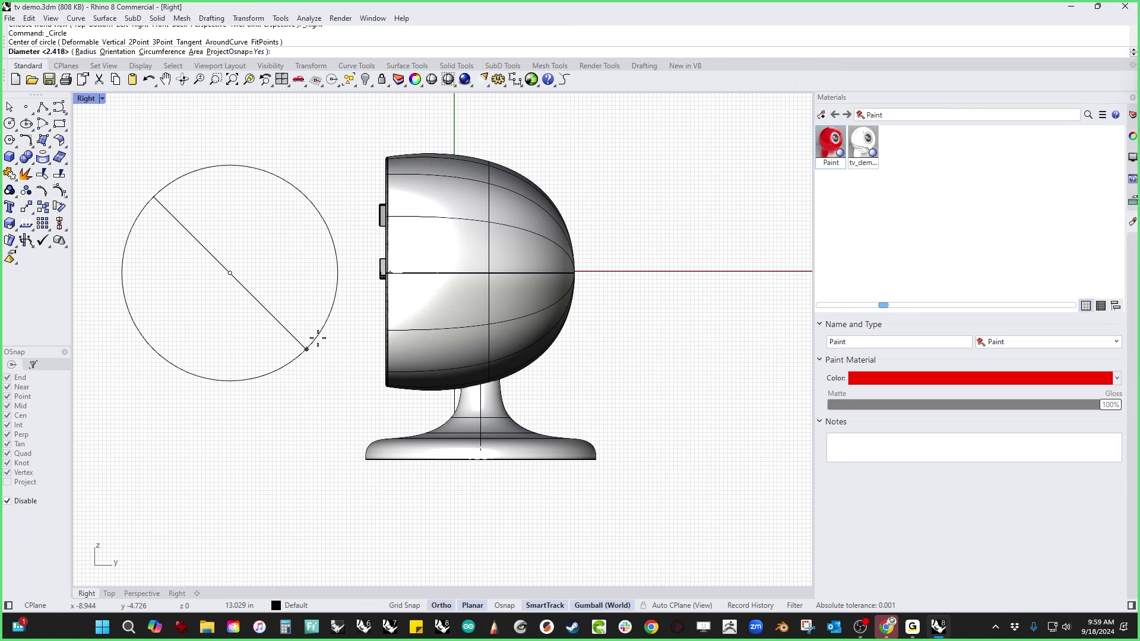
left_click(246, 369)
Step: Draw a small circle about 0.5 inches in diameter just inside the top of the large circle
scroll(254, 346, "up", 3)
key("Return")
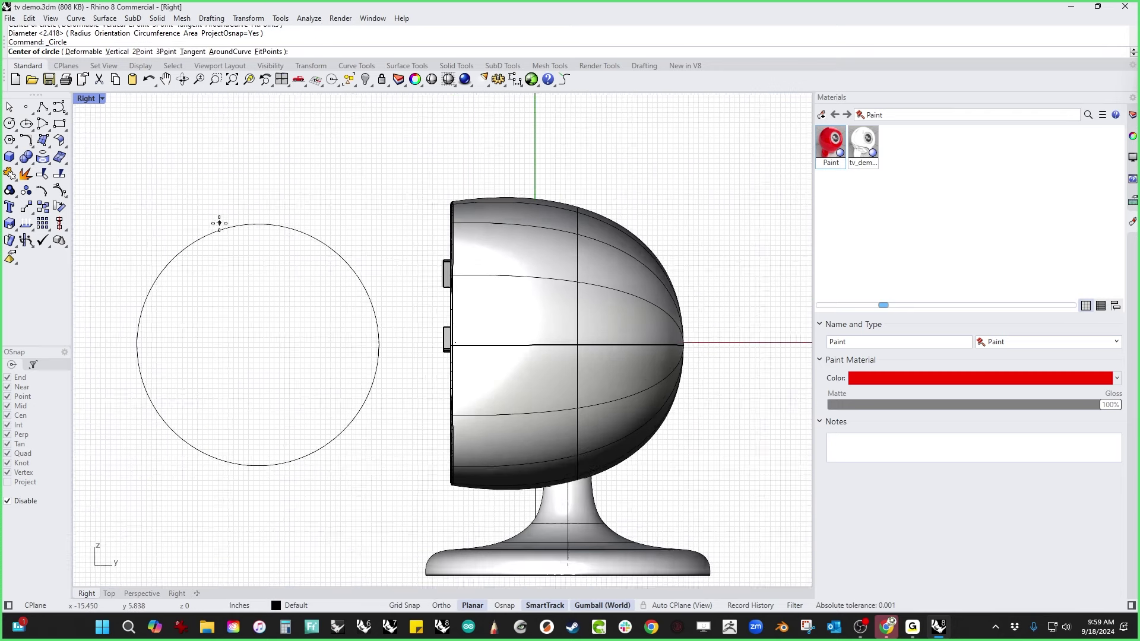
scroll(262, 240, "up", 3)
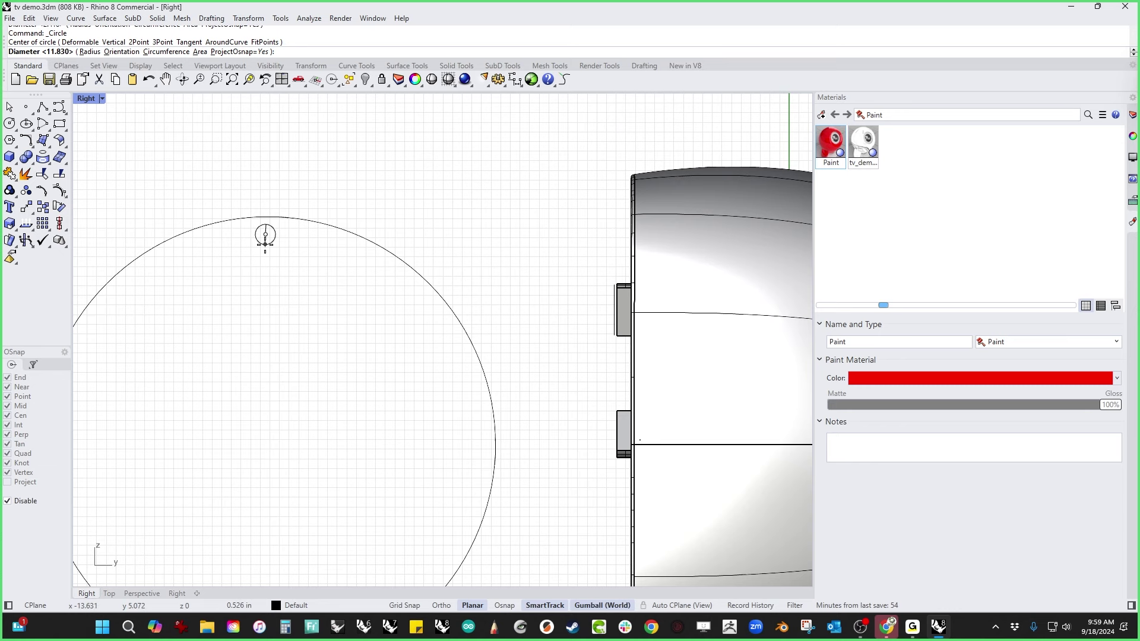
left_click(266, 237)
scroll(288, 246, "down", 3)
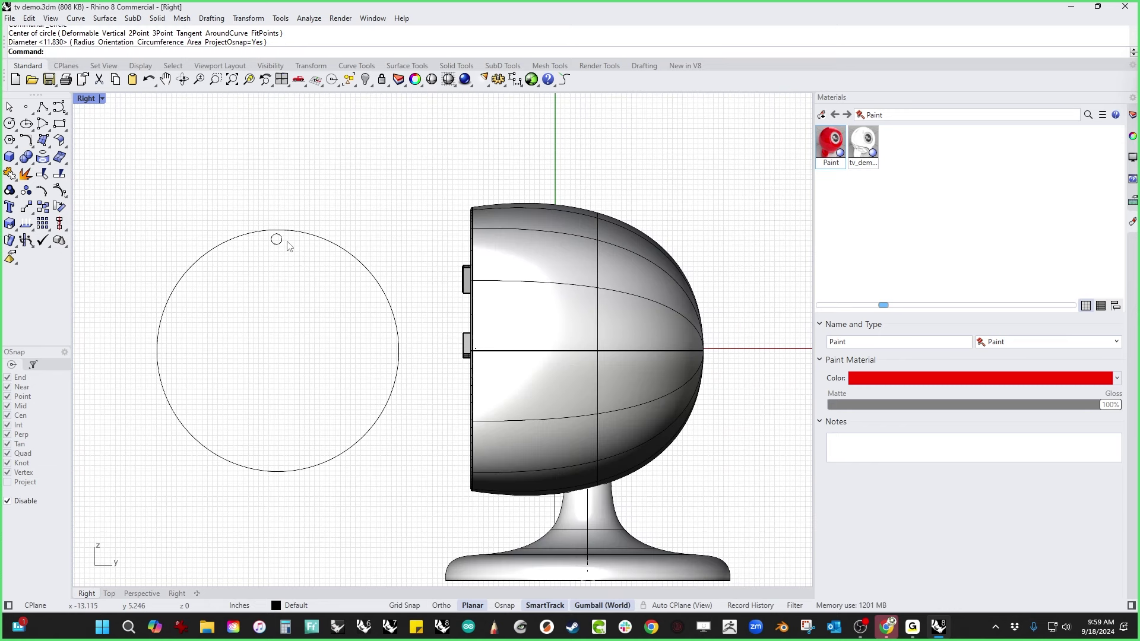
Step: Polar array the small circle around the large circle's center with 30 items over 360 degrees
left_click(248, 18)
mouse_move(270, 172)
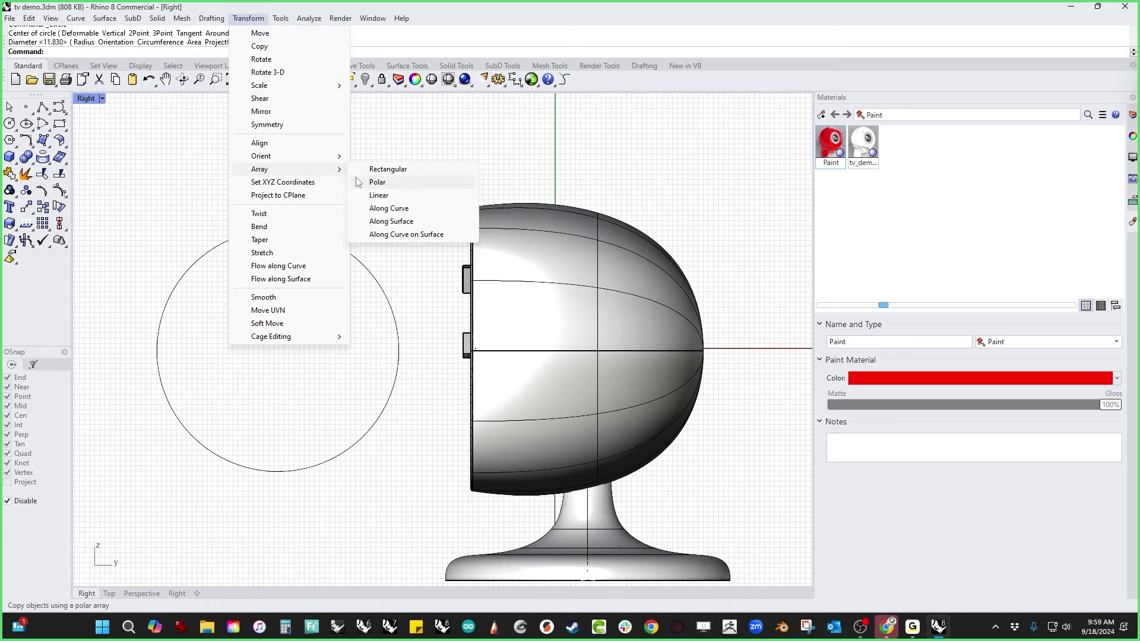
left_click(378, 182)
left_click(282, 243)
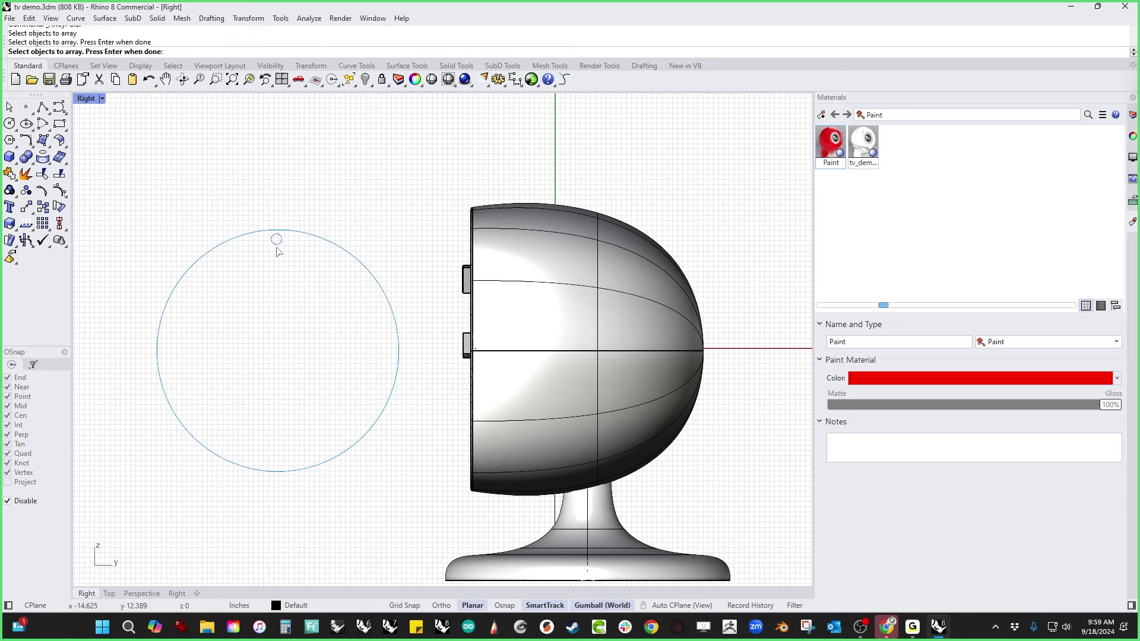
key("Return")
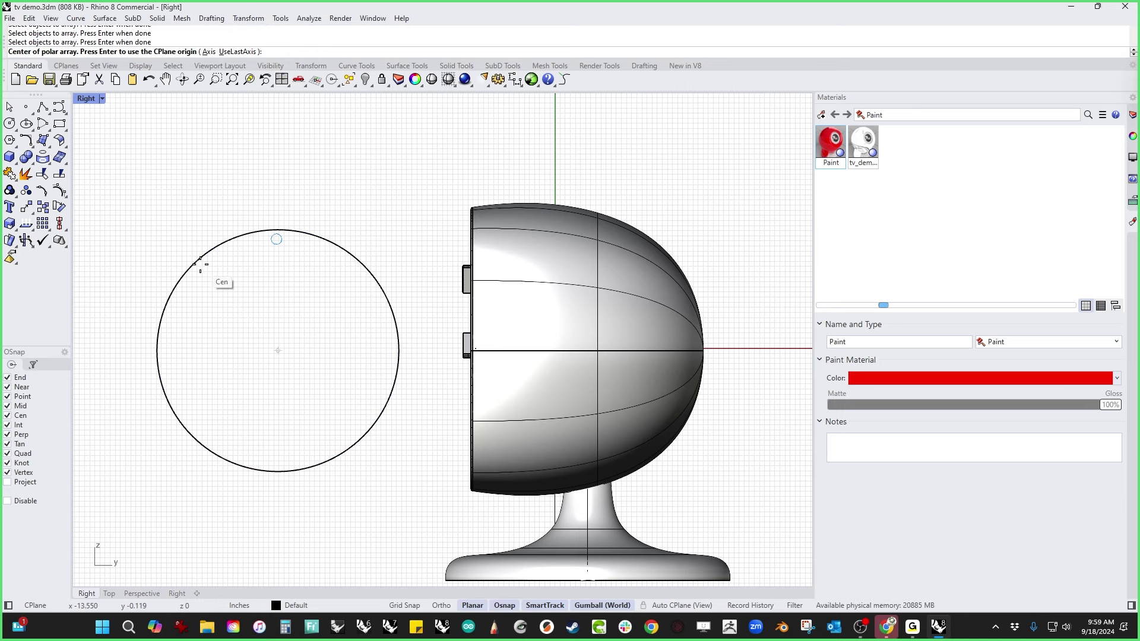
left_click(199, 262)
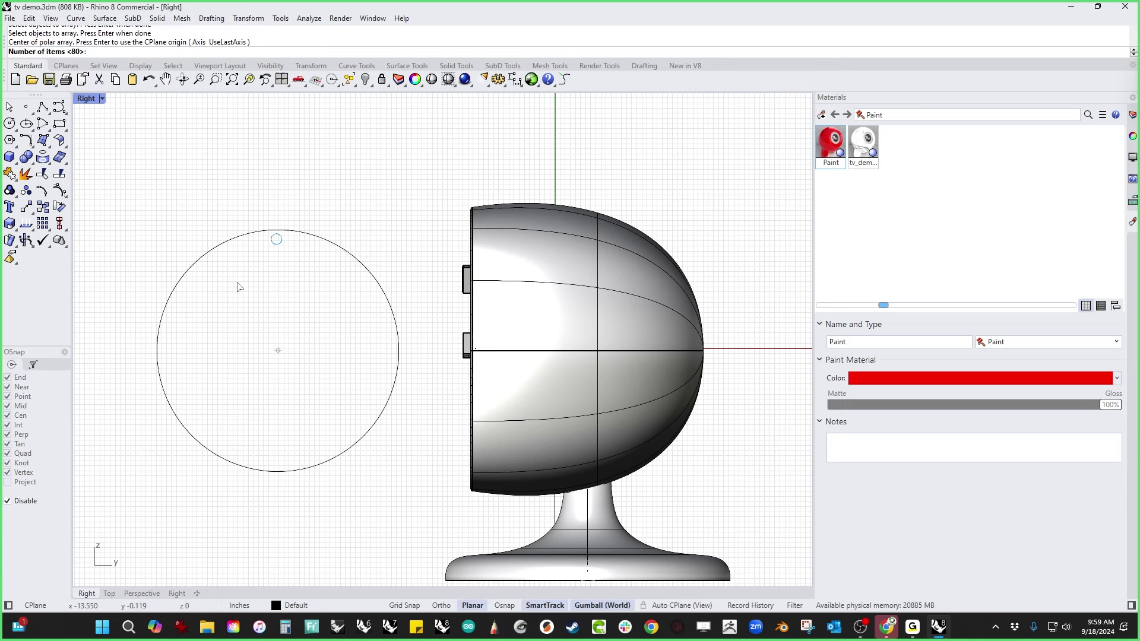
type("30")
key("Return")
key("Return")
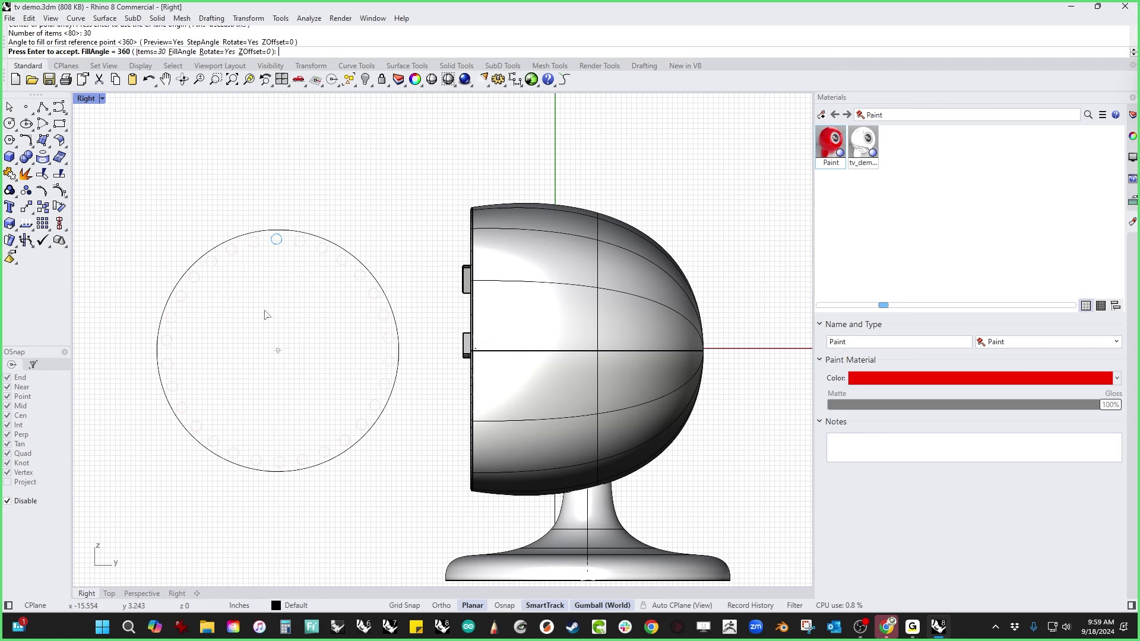
key("Return")
Step: Copy the small circle at the top of the ring straight down, just inside the first ring
left_click(277, 240)
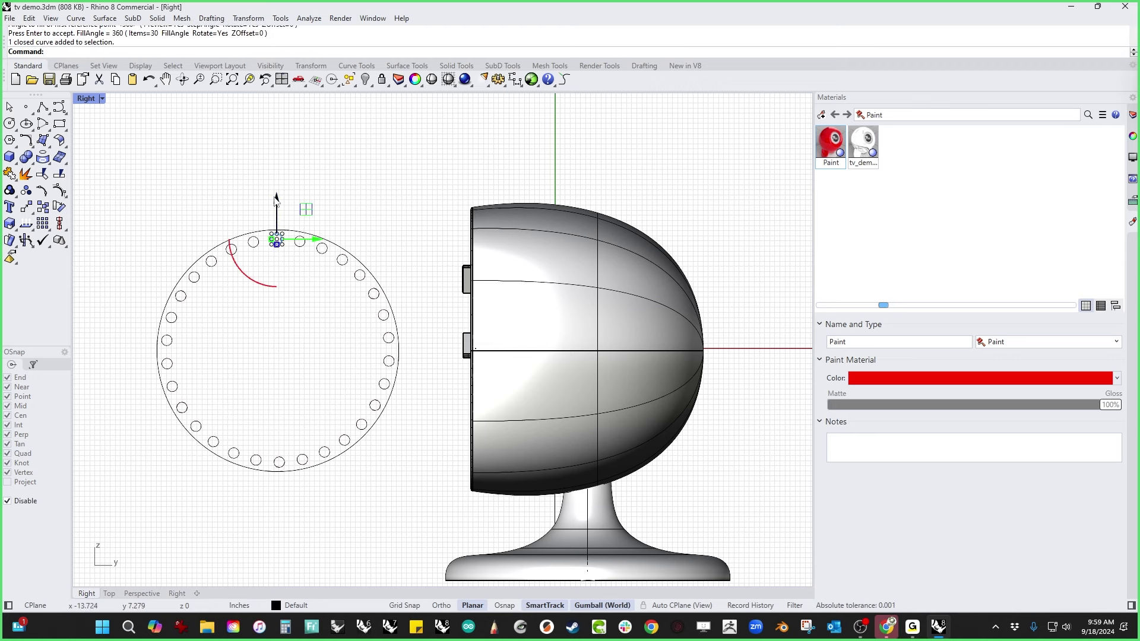
left_click_drag(276, 197, 277, 217)
left_click_drag(286, 259, 285, 260)
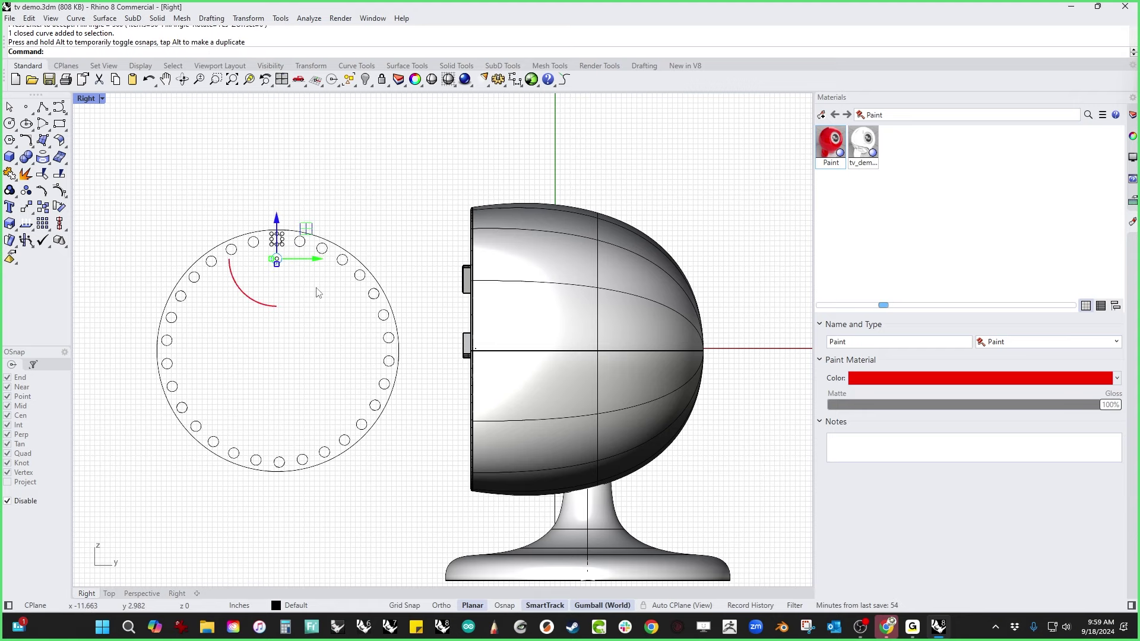
Step: Polar array the copied circle around the large circle's center with 25 items over 360 degrees
left_click(257, 20)
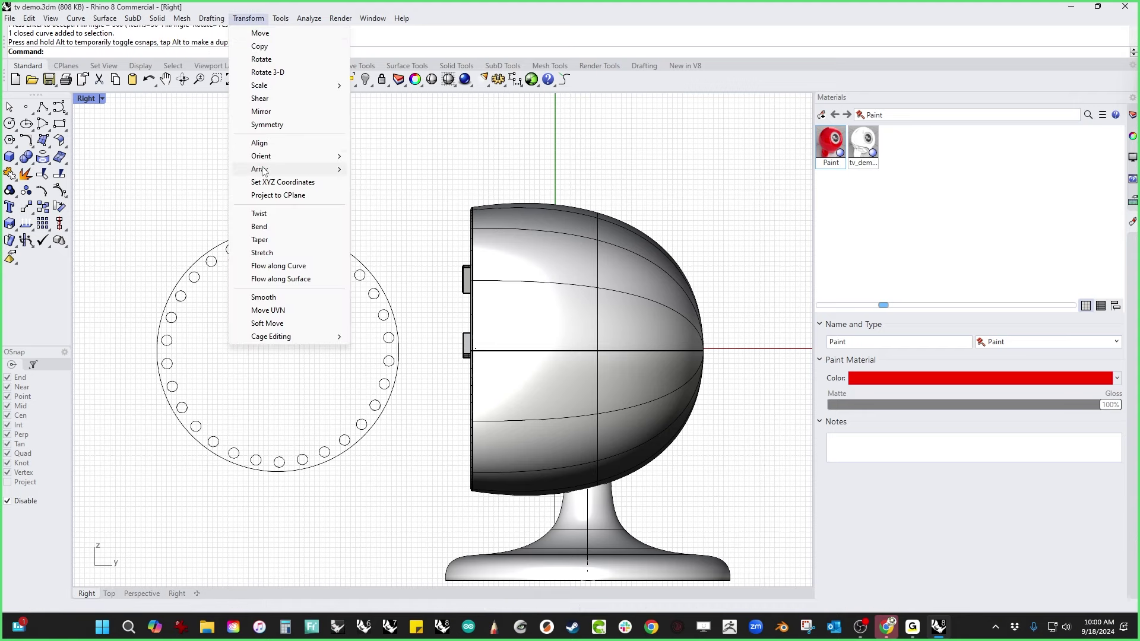
mouse_move(267, 167)
left_click(371, 182)
scroll(269, 268, "up", 2)
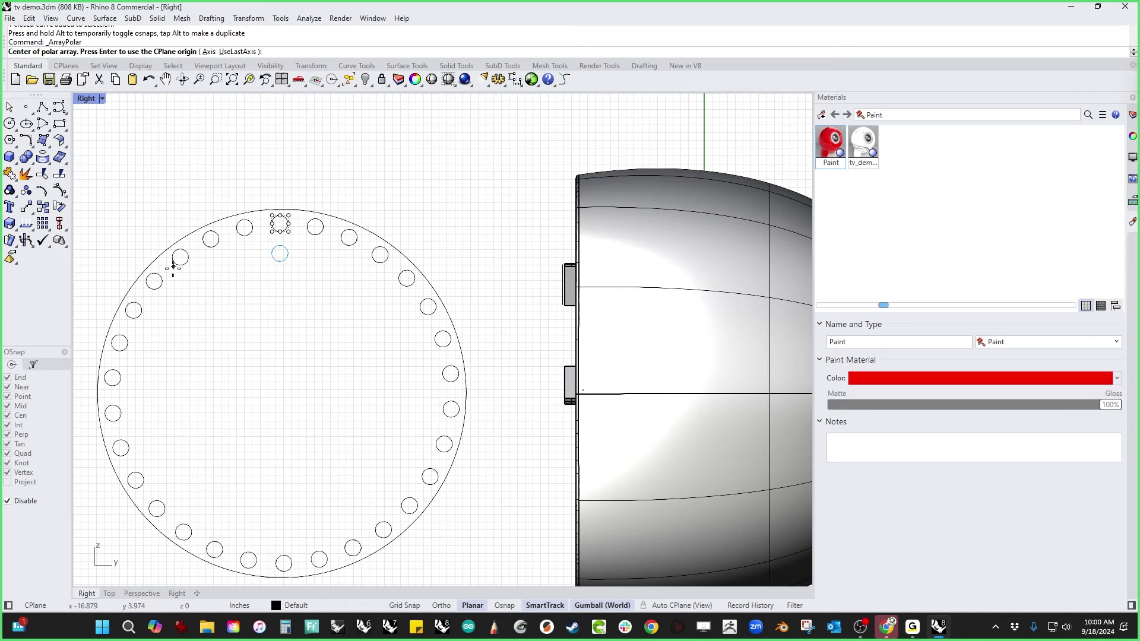
key("Return")
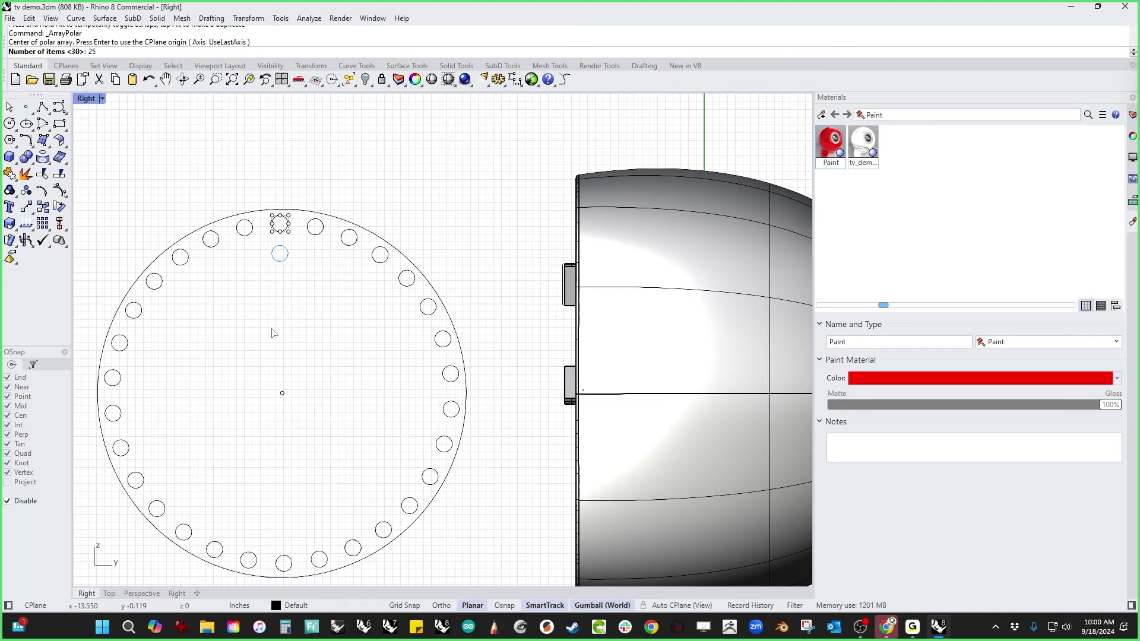
key("Return")
key("Return")
key("Return")
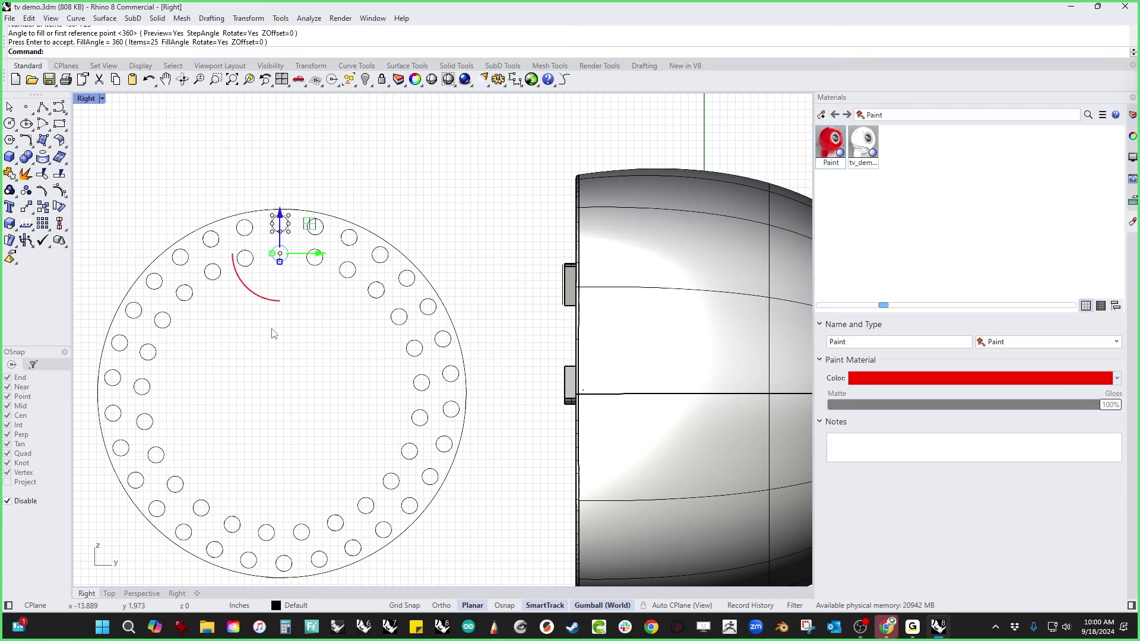
right_click_drag(252, 423, 248, 384)
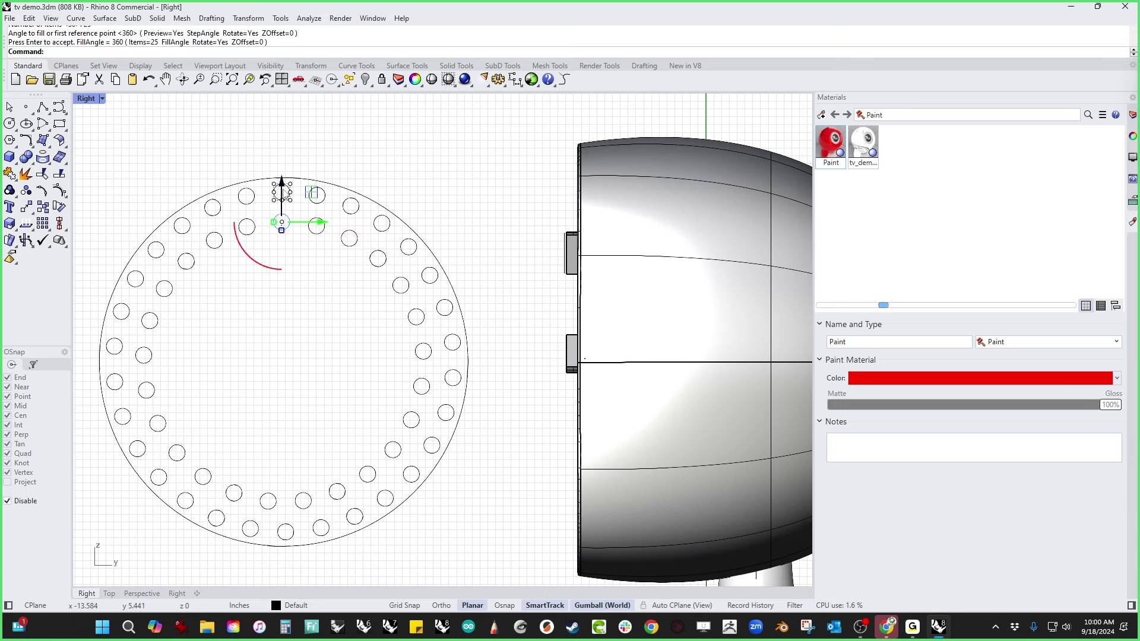
Step: Copy the second ring's top circle farther inward and polar array the copy around the large circle's center with 18 items over 360 degrees
left_click_drag(284, 190, 282, 251)
key("alt")
left_click(248, 18)
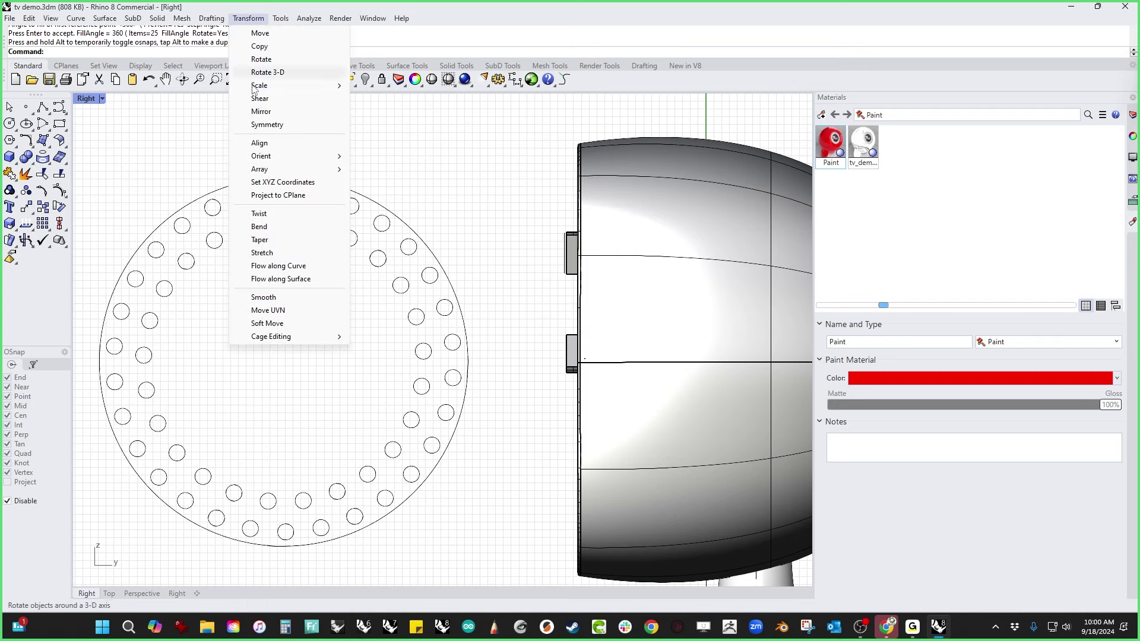
mouse_move(279, 169)
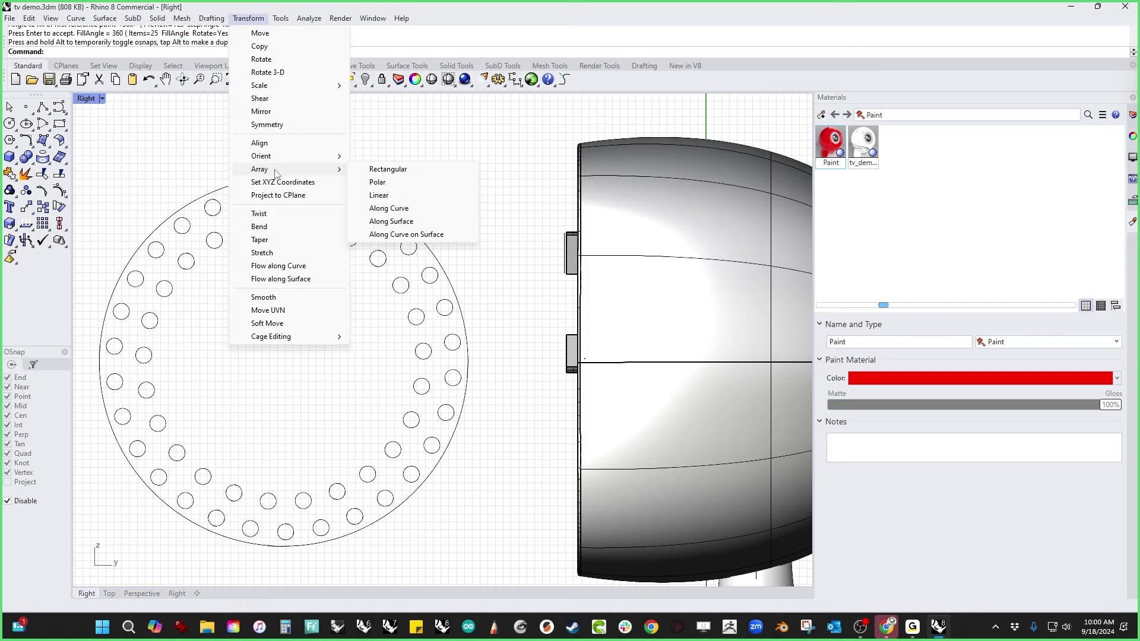
left_click(398, 185)
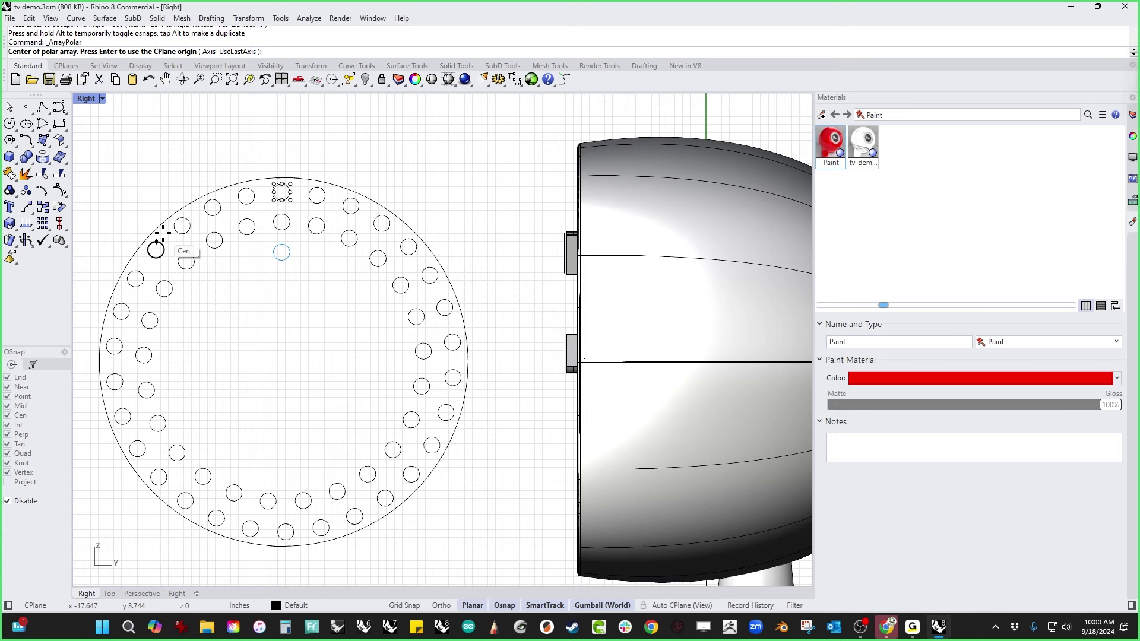
key("Return")
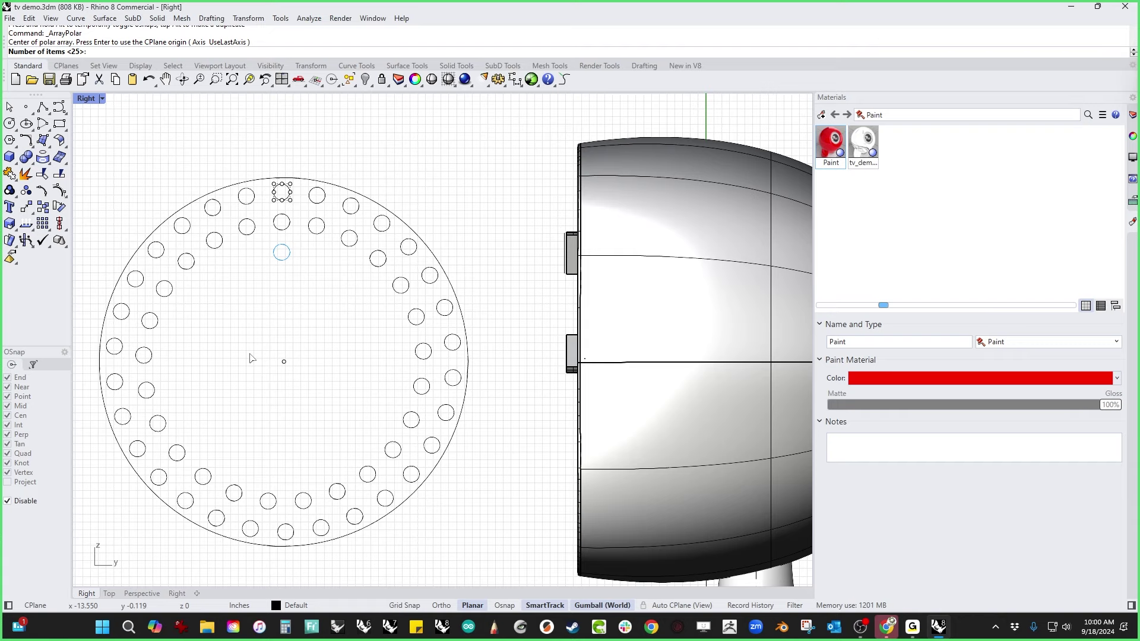
type("18")
key("Return")
key("Return")
key("Return")
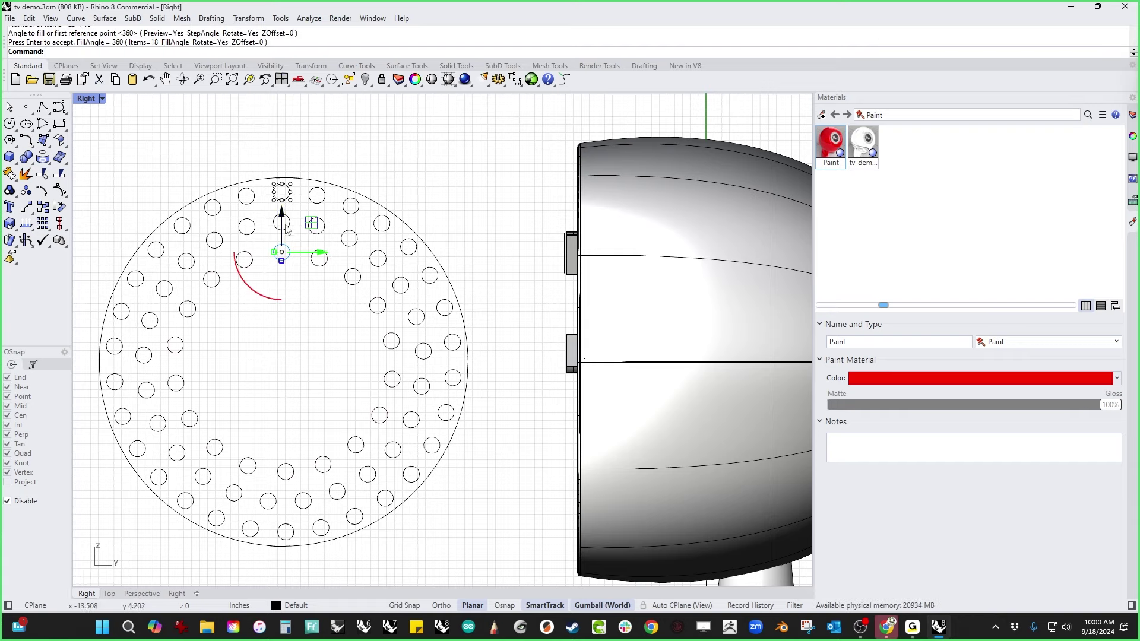
Step: Copy the third ring's top circle inward and polar array the copy around the large circle's center with 13 items over 360 degrees
left_click_drag(282, 253, 283, 283)
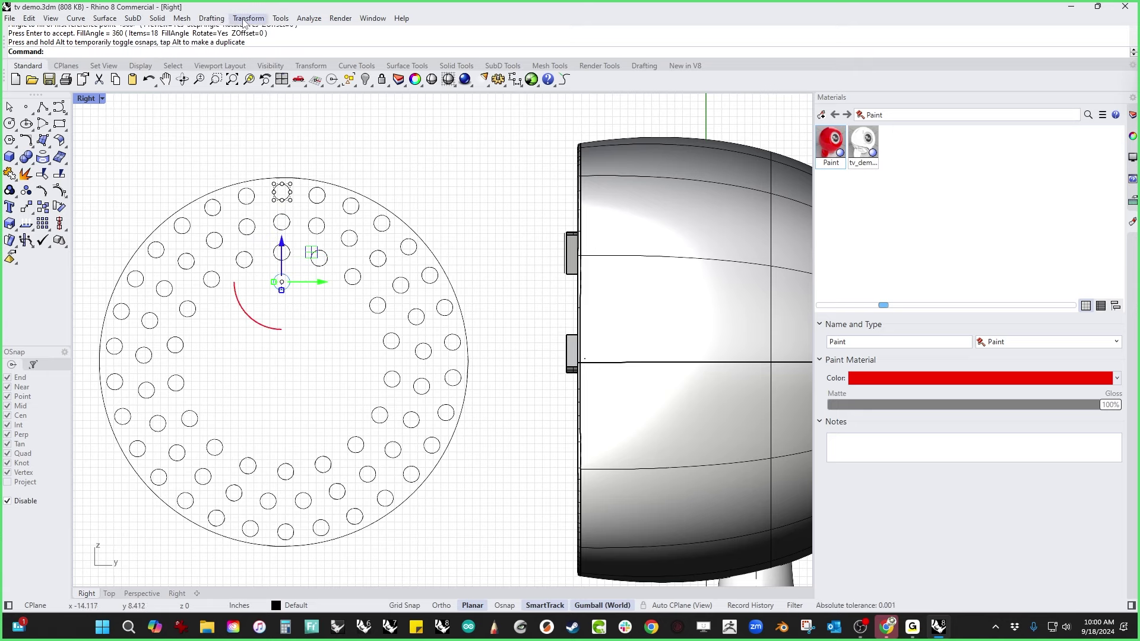
left_click(243, 18)
mouse_move(285, 169)
left_click(368, 182)
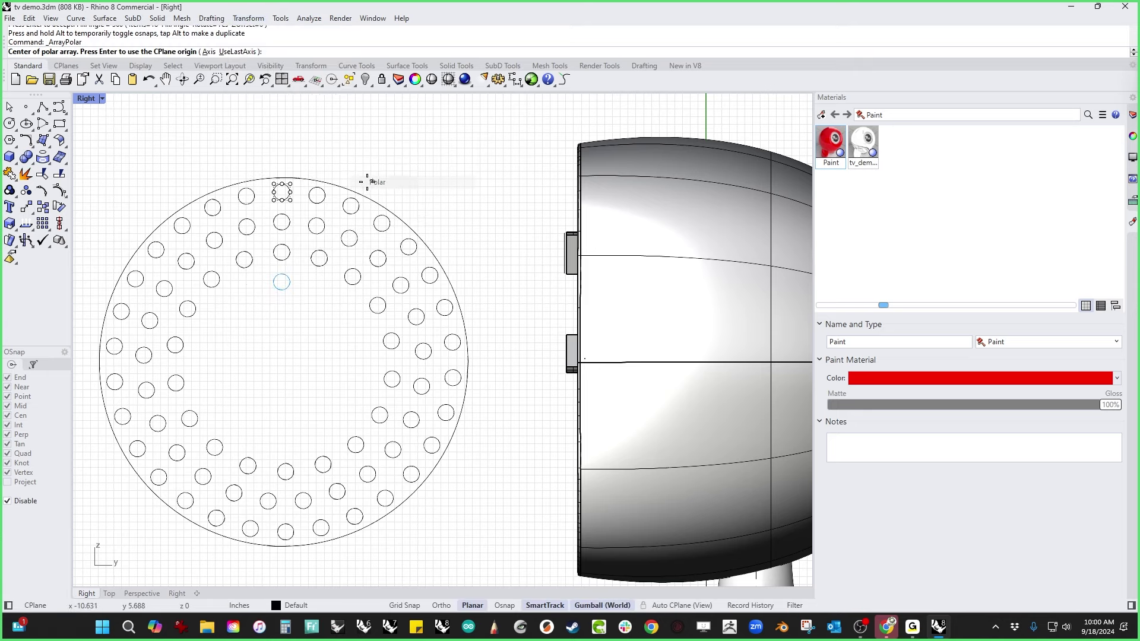
scroll(190, 243, "up", 2)
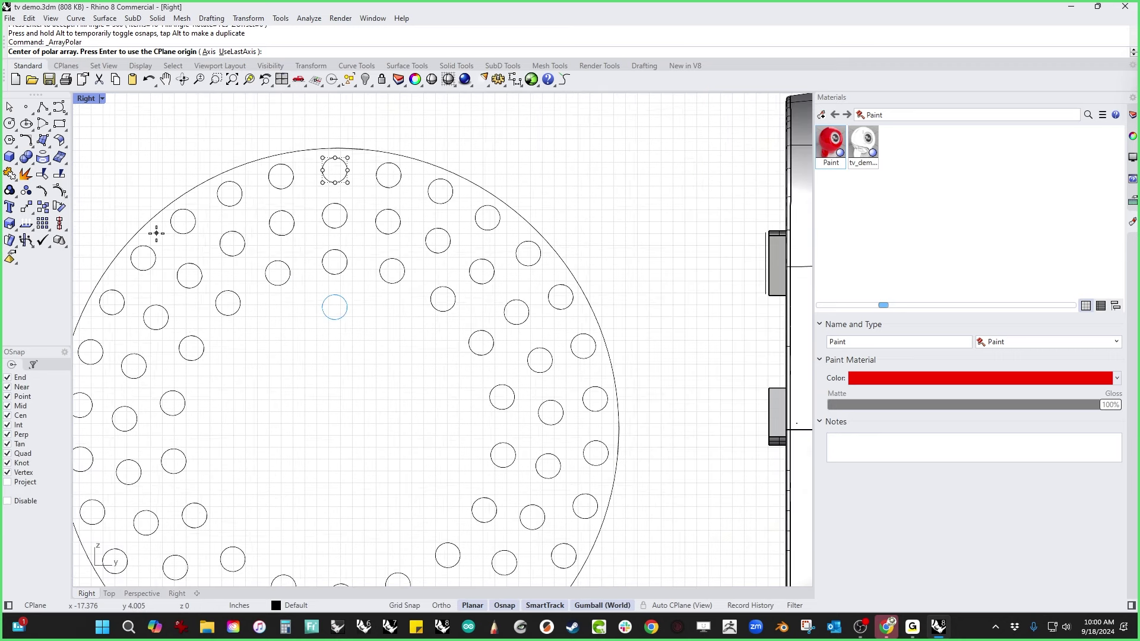
key("Return")
scroll(276, 338, "down", 1)
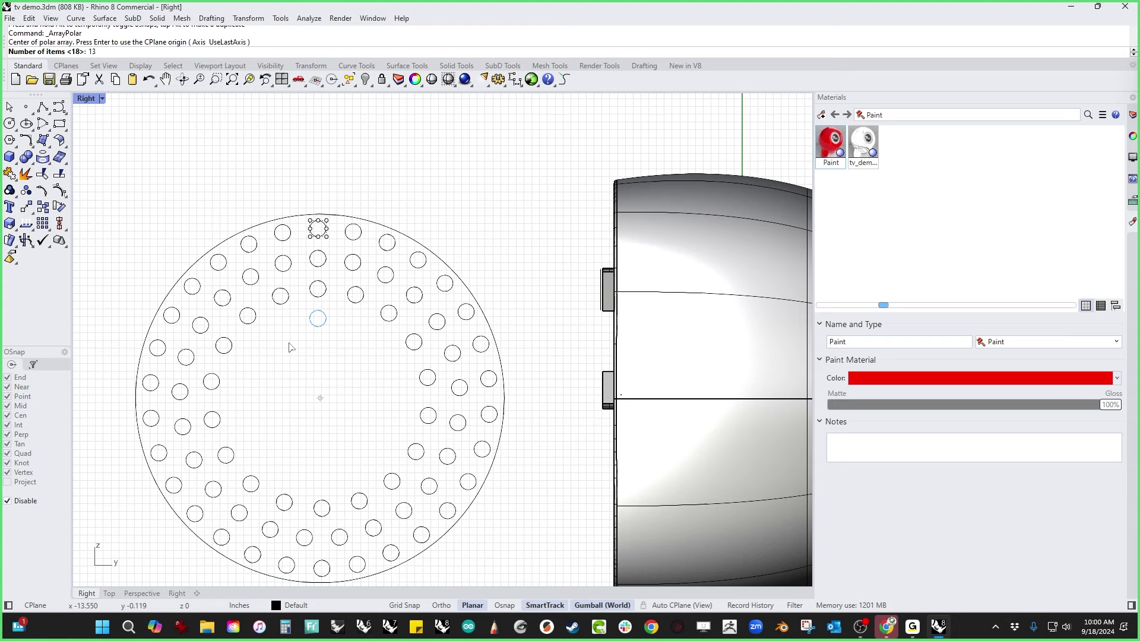
key("Return")
key("Return")
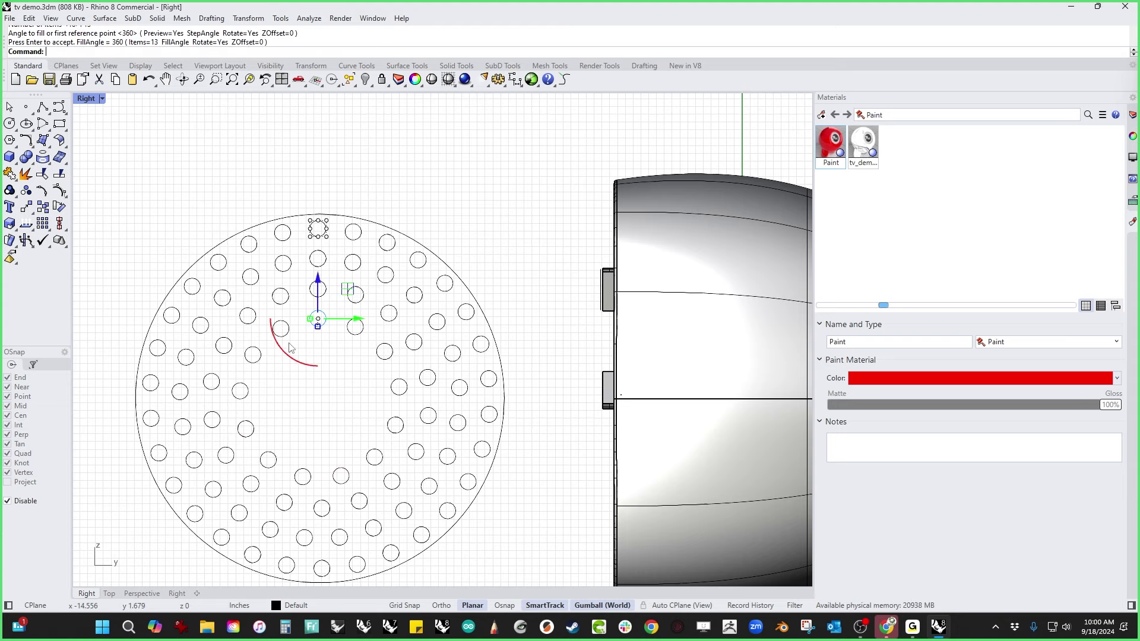
Step: Copy the top circle of the 13-item ring straight down toward the pattern's center
left_click(346, 407)
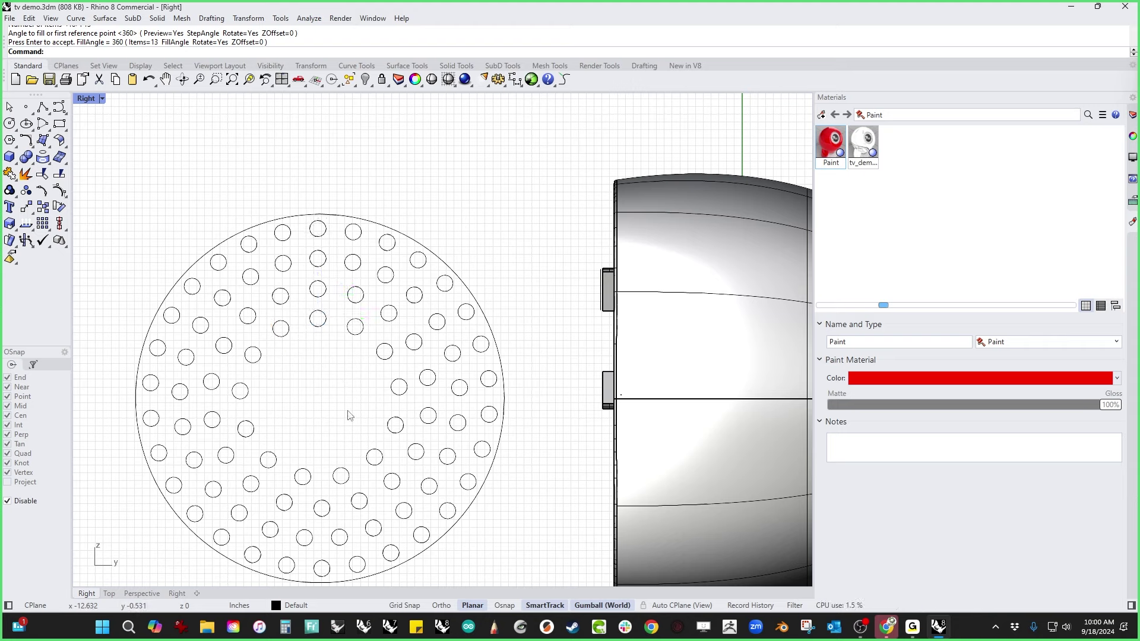
left_click(319, 323)
left_click_drag(319, 324, 327, 351)
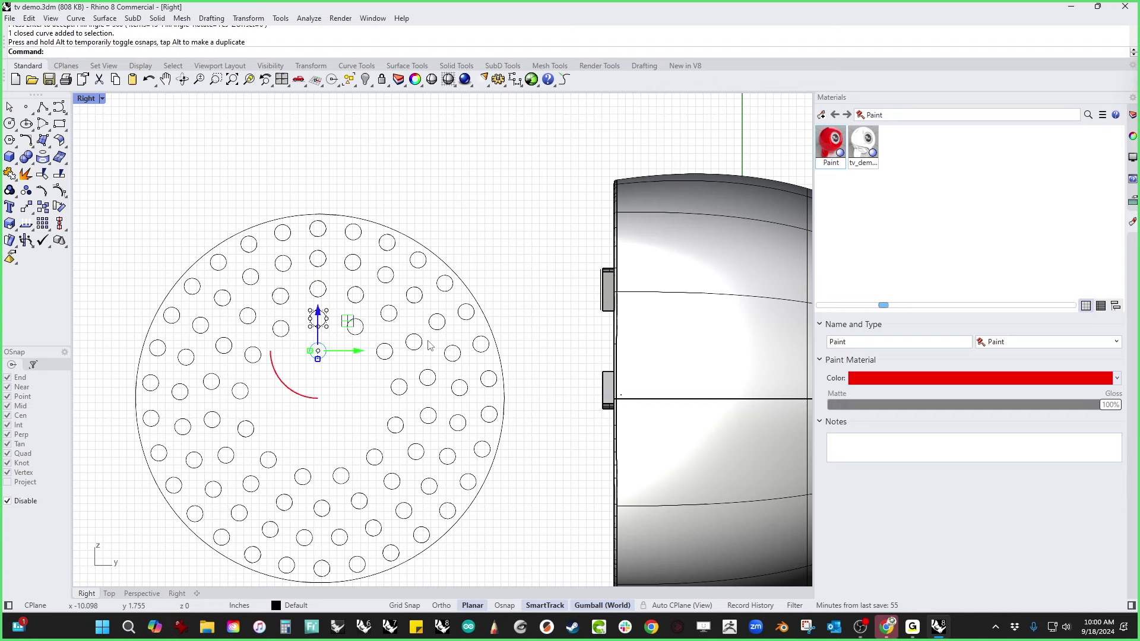
Step: Polar array the innermost circle around the large circle's center with 7 items over 360 degrees
left_click(249, 18)
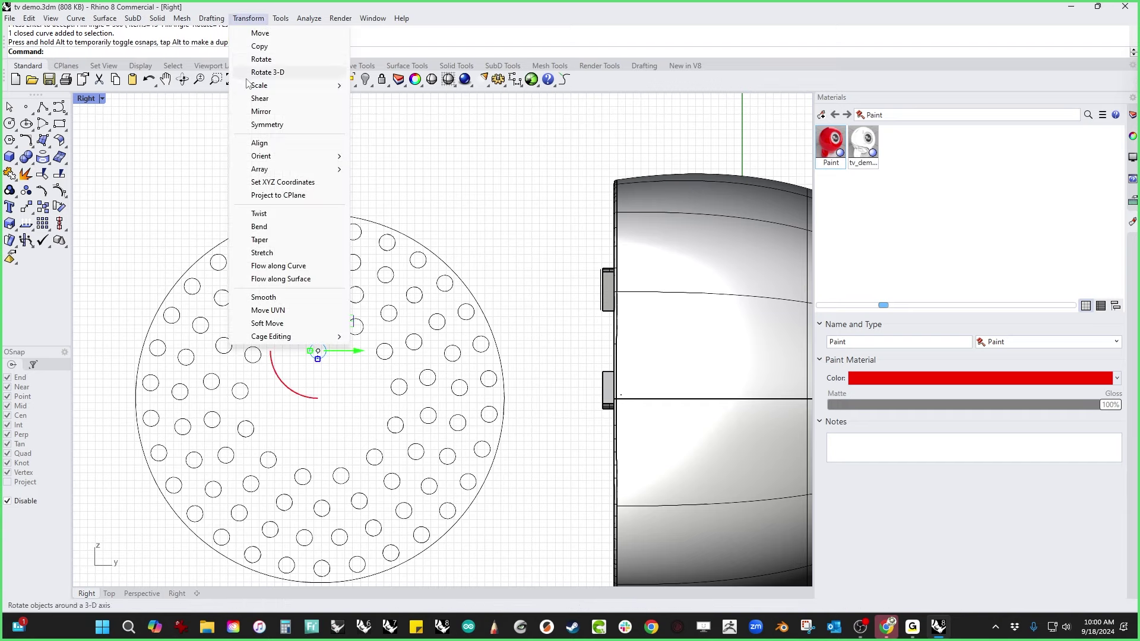
mouse_move(269, 170)
left_click(396, 182)
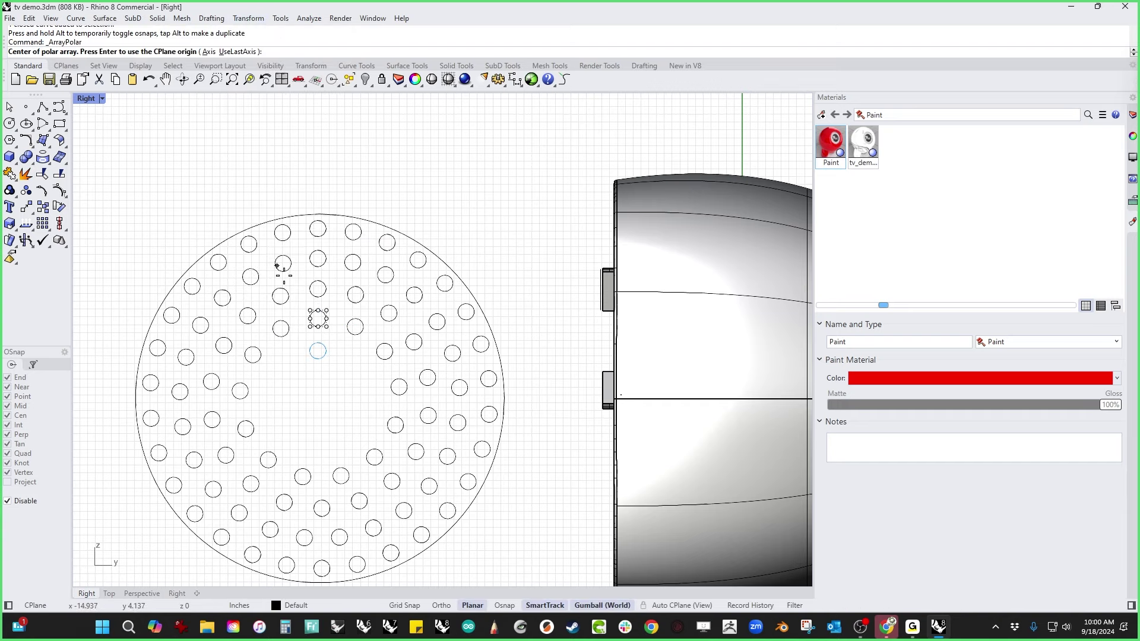
scroll(214, 316, "up", 3)
key("Return")
scroll(329, 331, "down", 3)
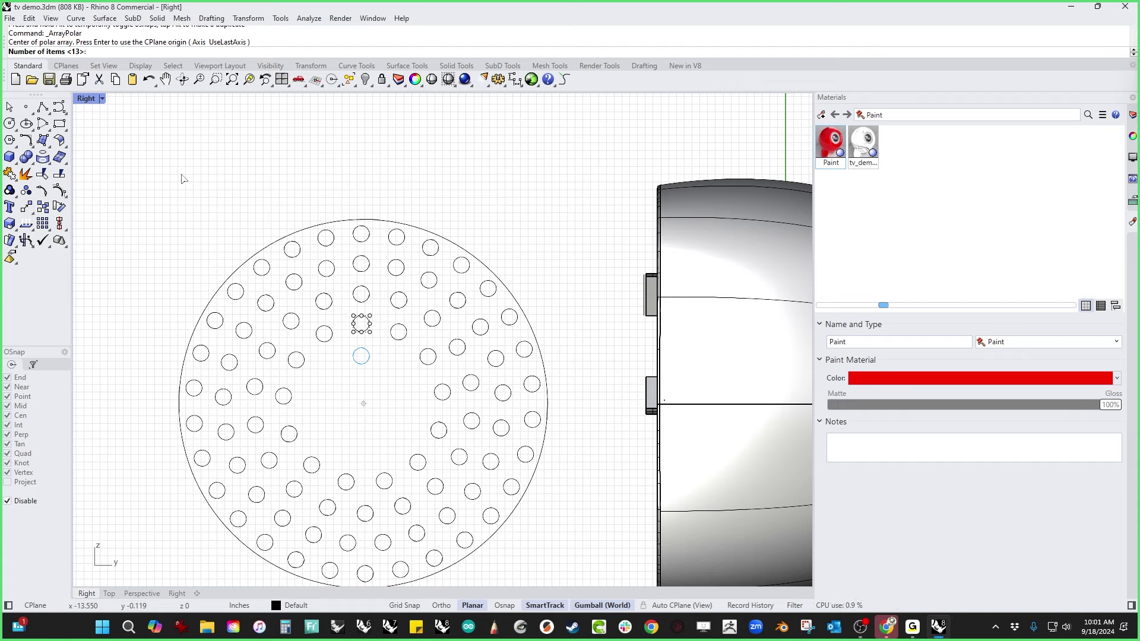
key("Return")
key("Return")
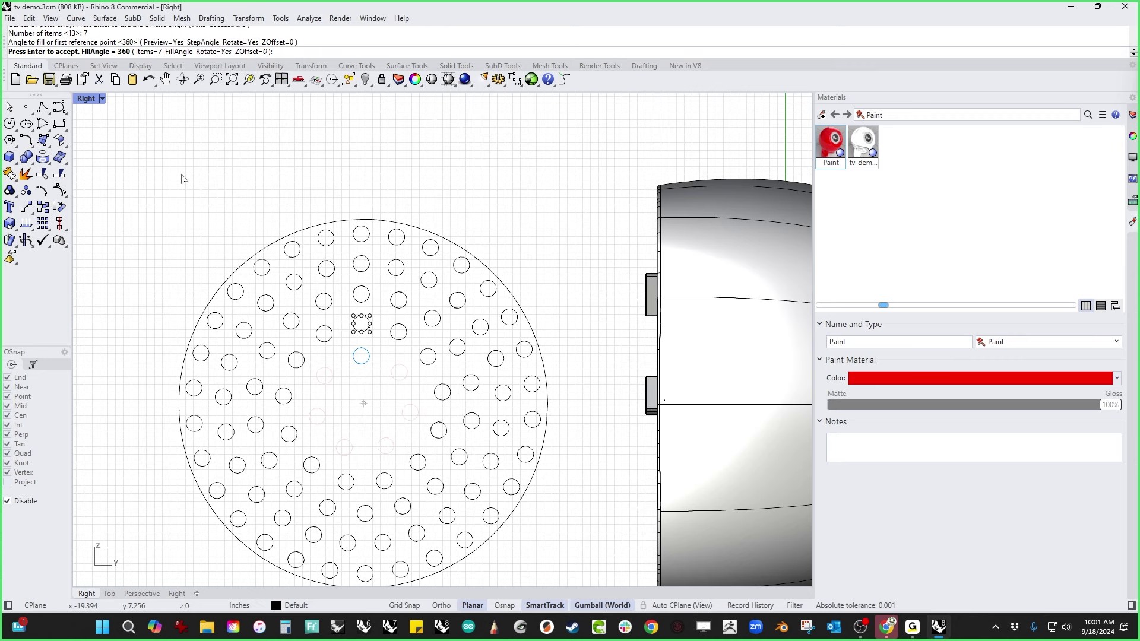
key("Return")
scroll(209, 233, "down", 4)
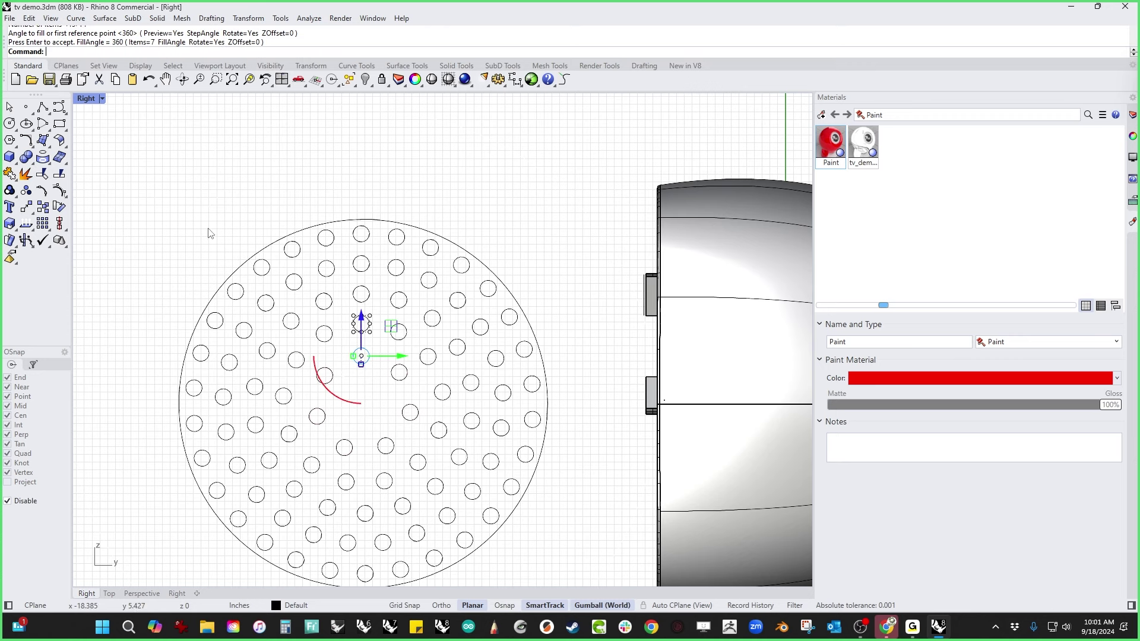
Step: Draw a circle about 1.9 inches in diameter at the center of the hole pattern
left_click(232, 271)
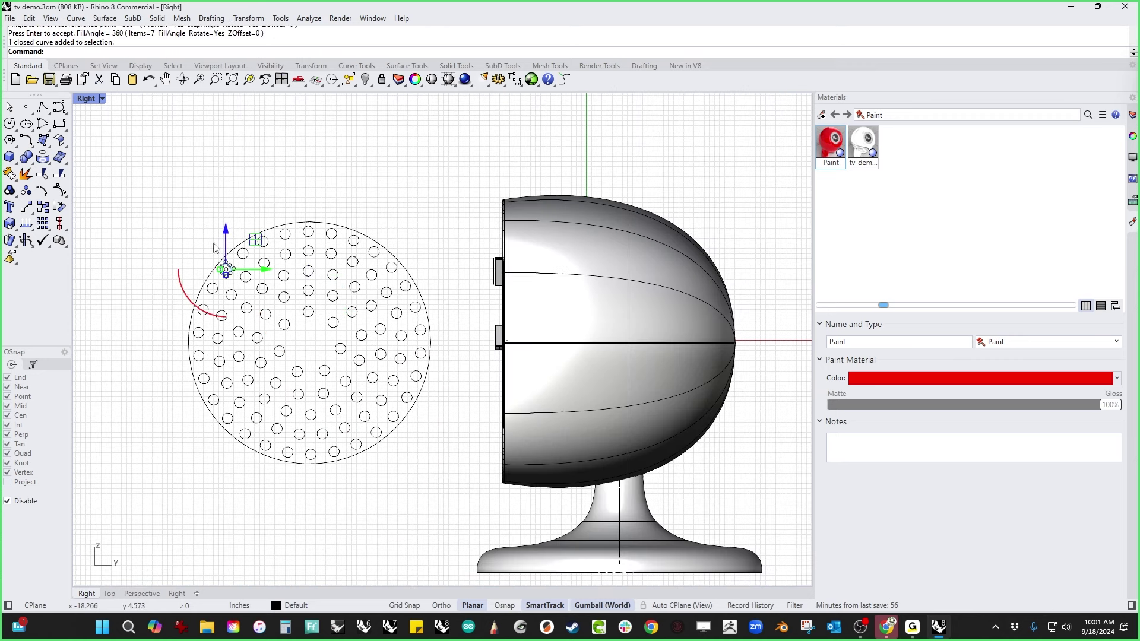
left_click(9, 123)
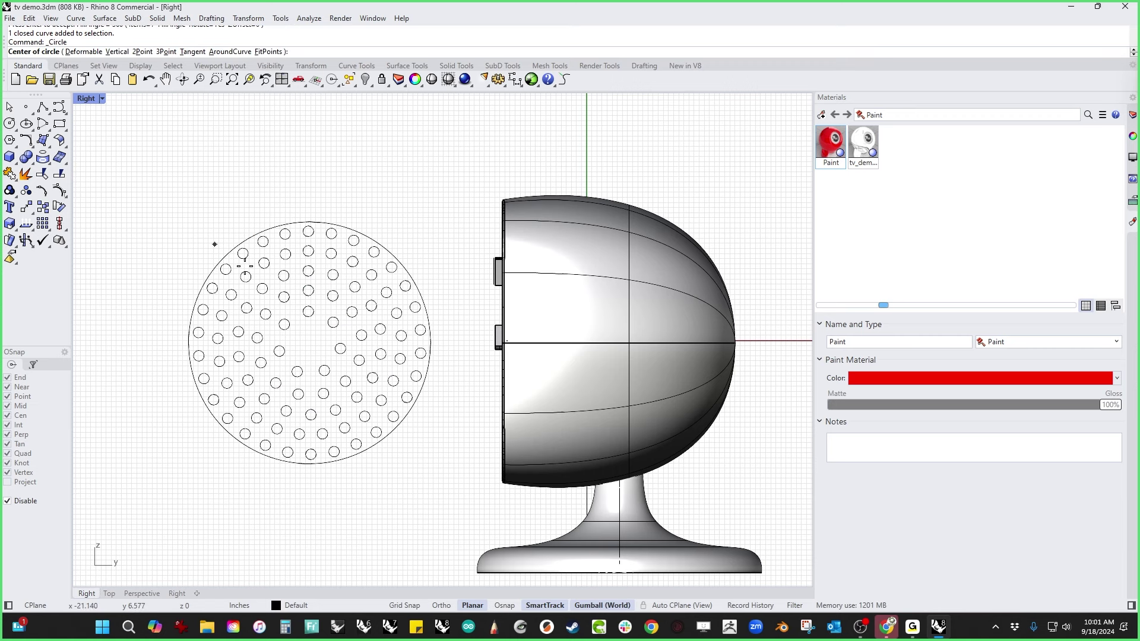
scroll(228, 319, "up", 3)
left_click(379, 364)
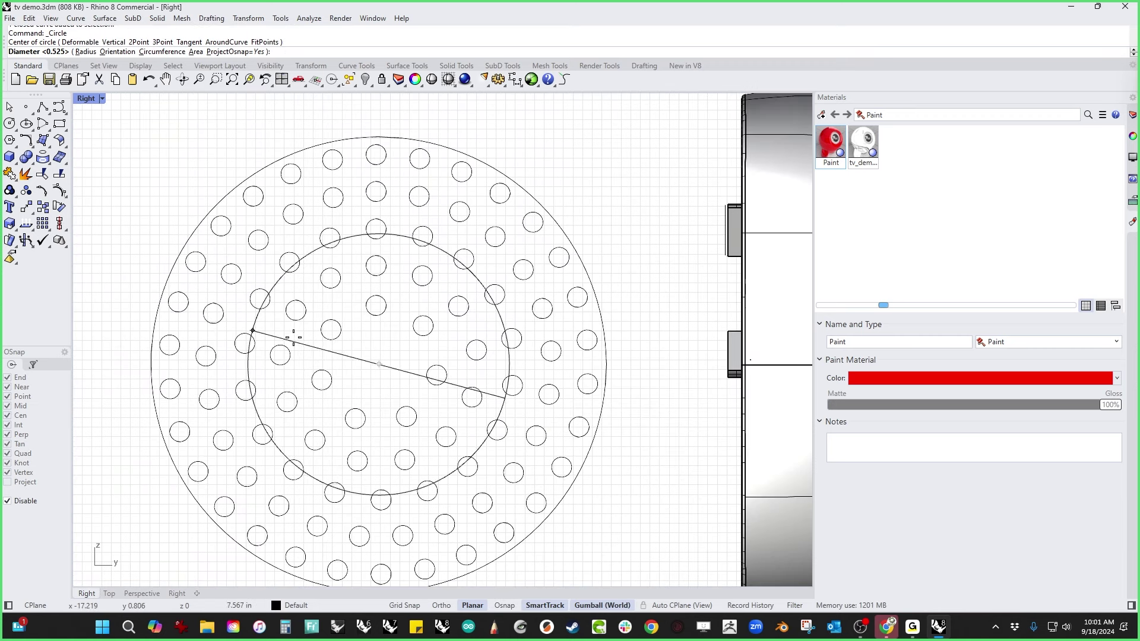
left_click(347, 344)
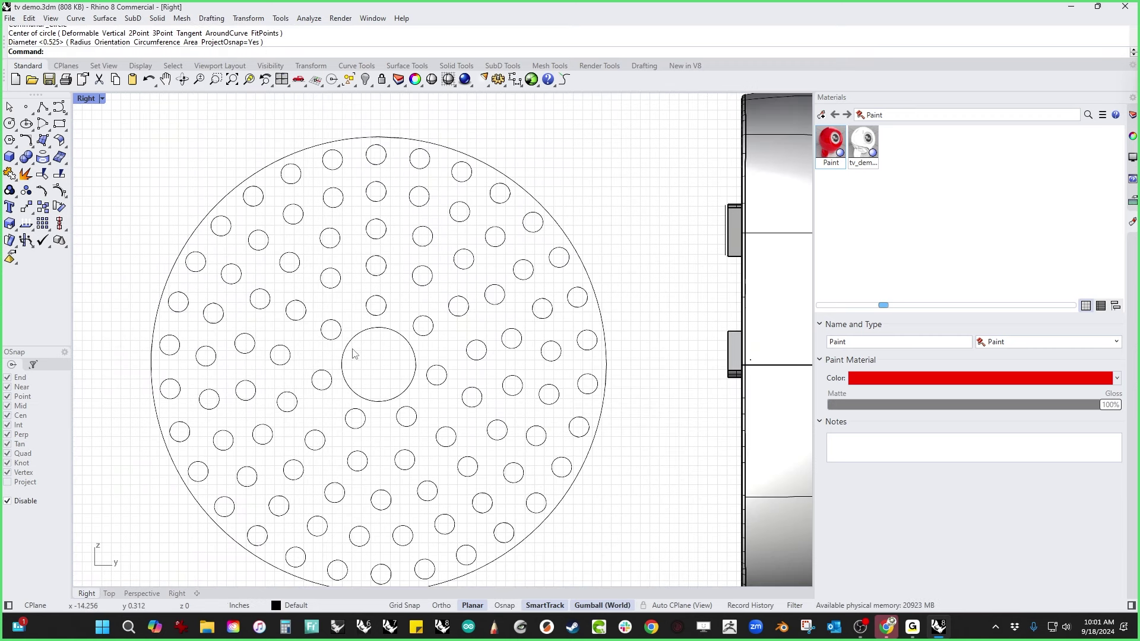
Step: Draw a slightly smaller concentric circle just inside the central circle
right_click(351, 348)
scroll(350, 346, "up", 4)
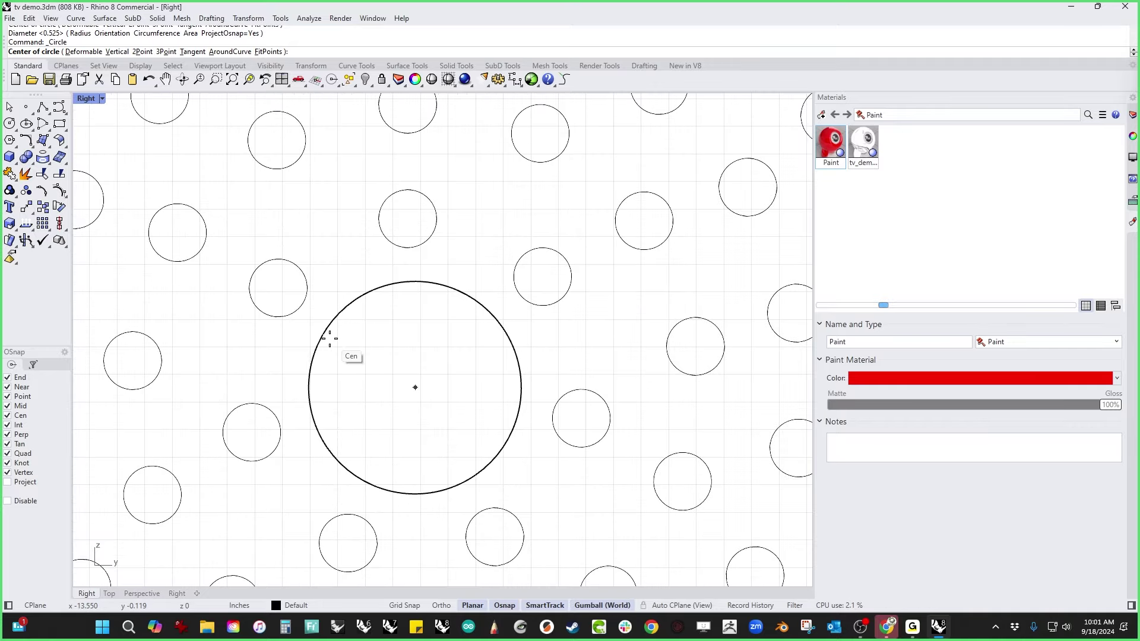
left_click(327, 338)
left_click(337, 340)
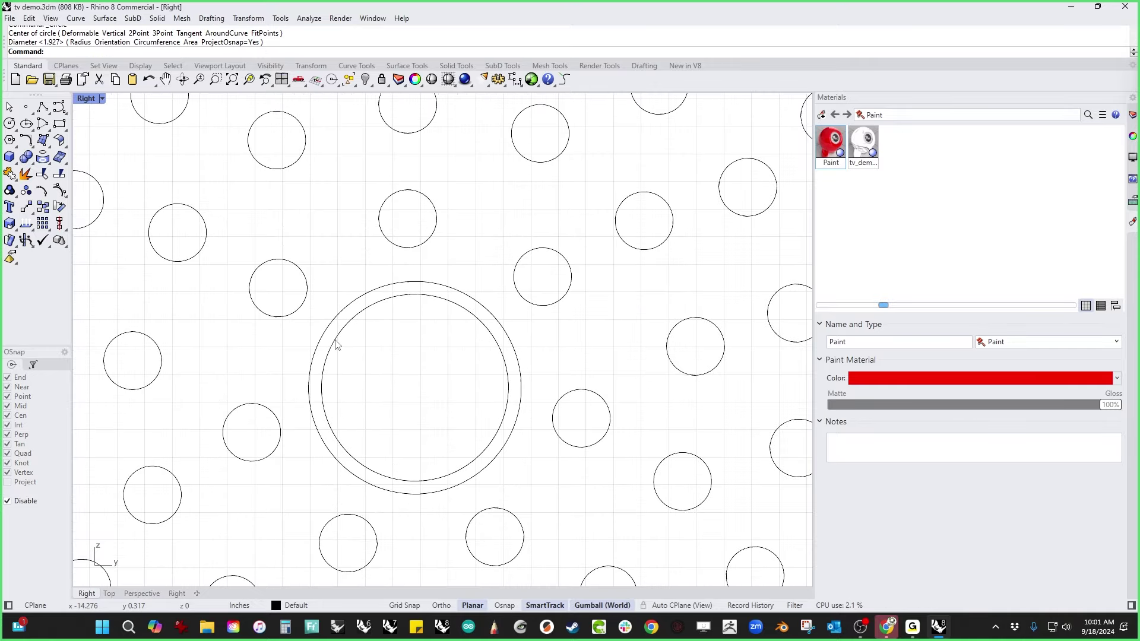
Step: Move the entire circle pattern over the television body in the Right view and scale it down uniformly to fit within the side profile
scroll(362, 374, "down", 5)
left_click_drag(233, 243, 481, 481)
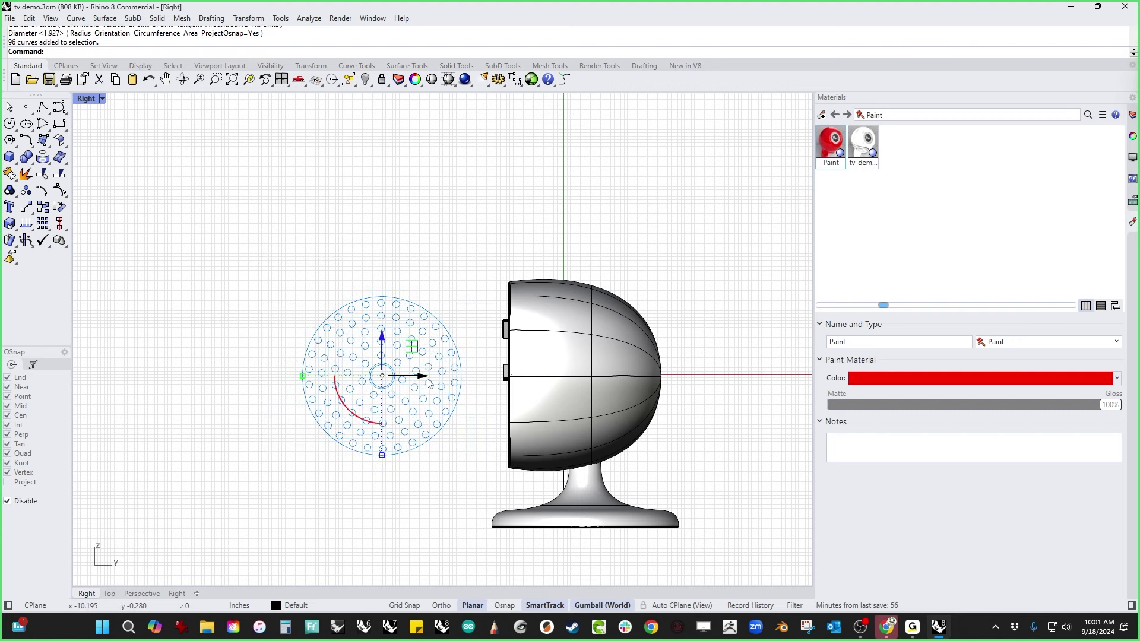
left_click_drag(382, 375, 586, 376)
scroll(565, 357, "up", 3)
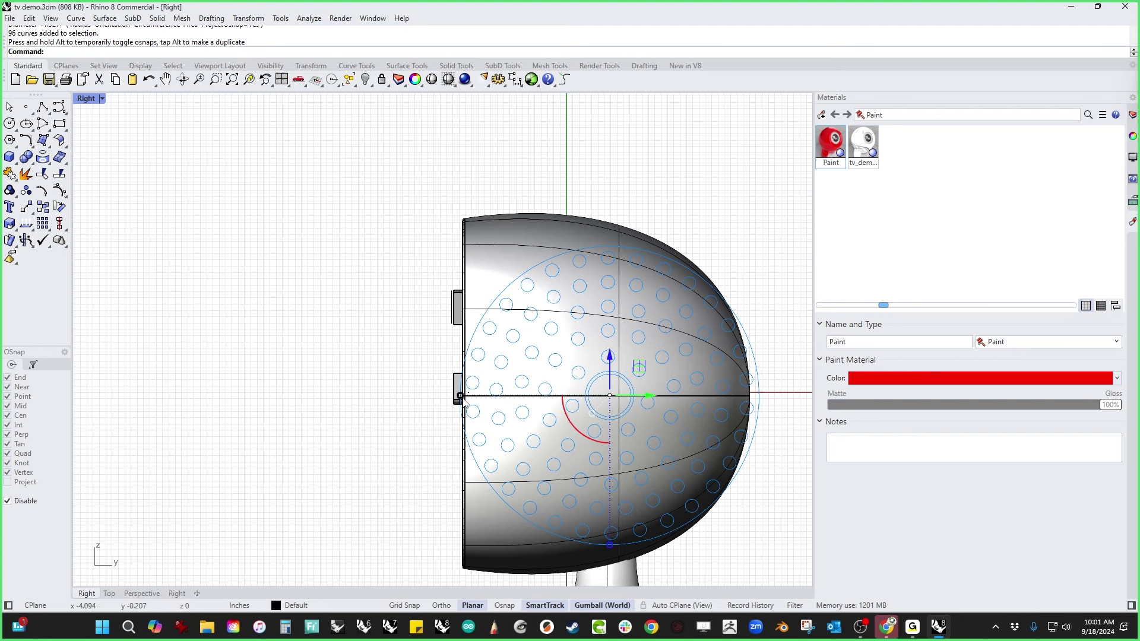
left_click_drag(464, 400, 532, 392, "shift")
Step: In the Perspective view, move the circle pattern sideways out of the television, beyond the side opposite the knobs
key("ctrl+F4")
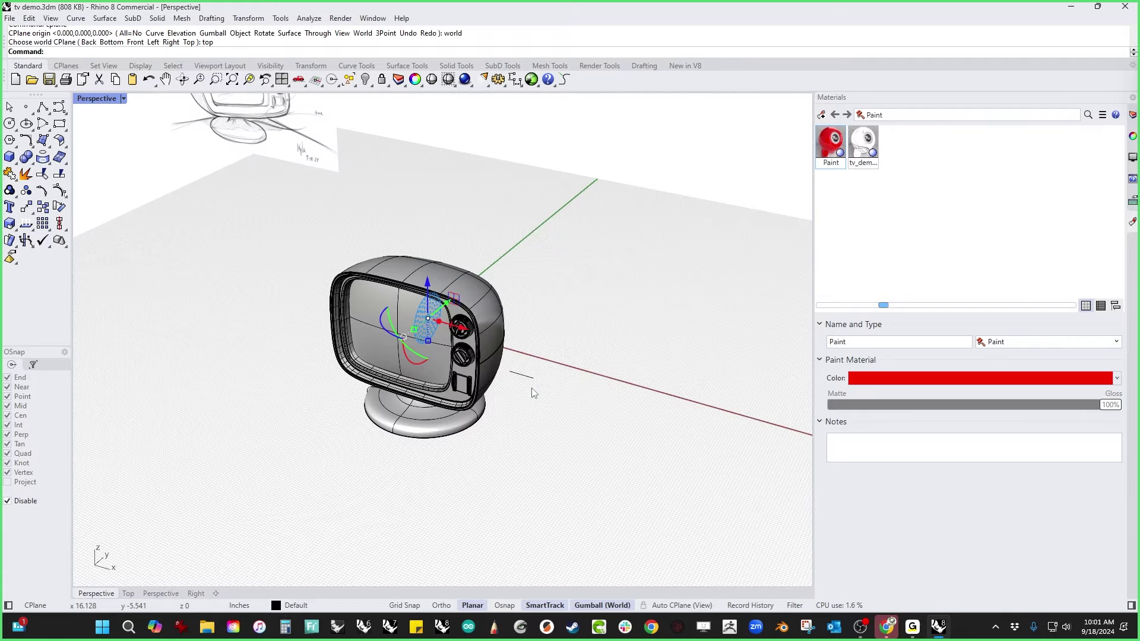
right_click_drag(513, 364, 487, 449)
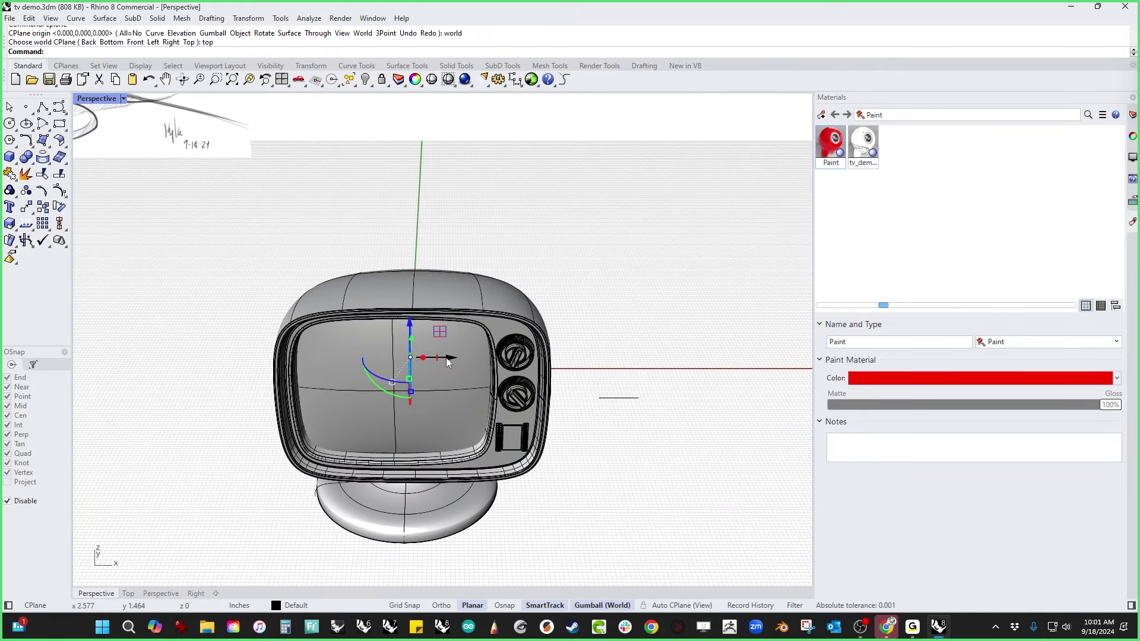
left_click_drag(447, 357, 268, 358)
right_click_drag(269, 357, 294, 343)
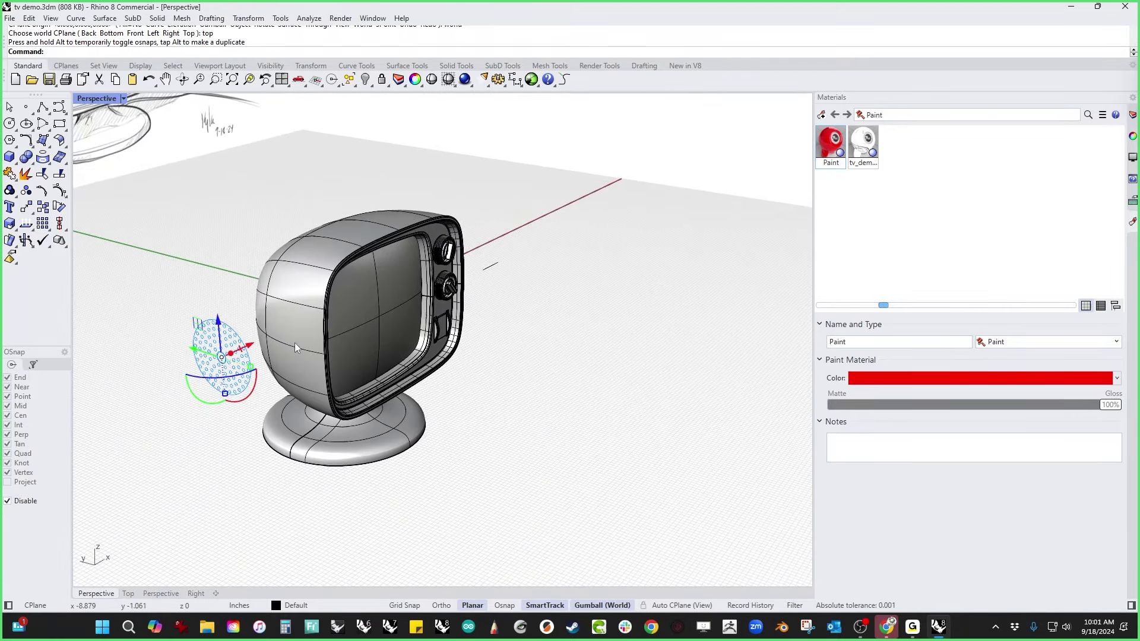
Step: Isolate the television body and the circle pattern by hiding all other objects
left_click(292, 322, "shift")
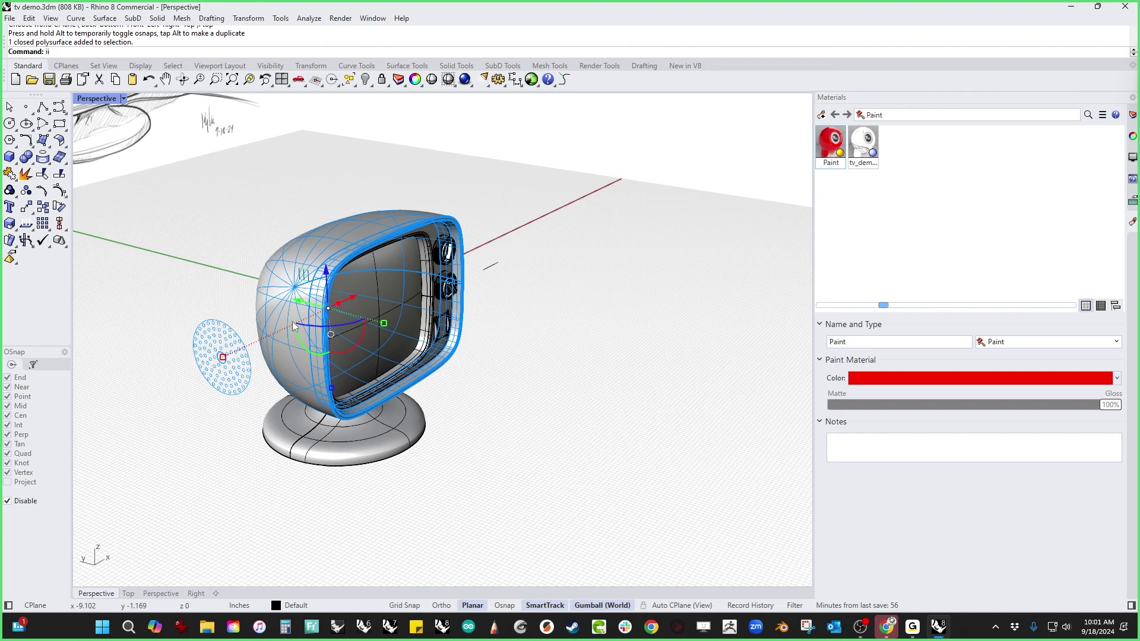
key("ctrl+i")
key("ctrl+h")
right_click_drag(292, 322, 404, 428)
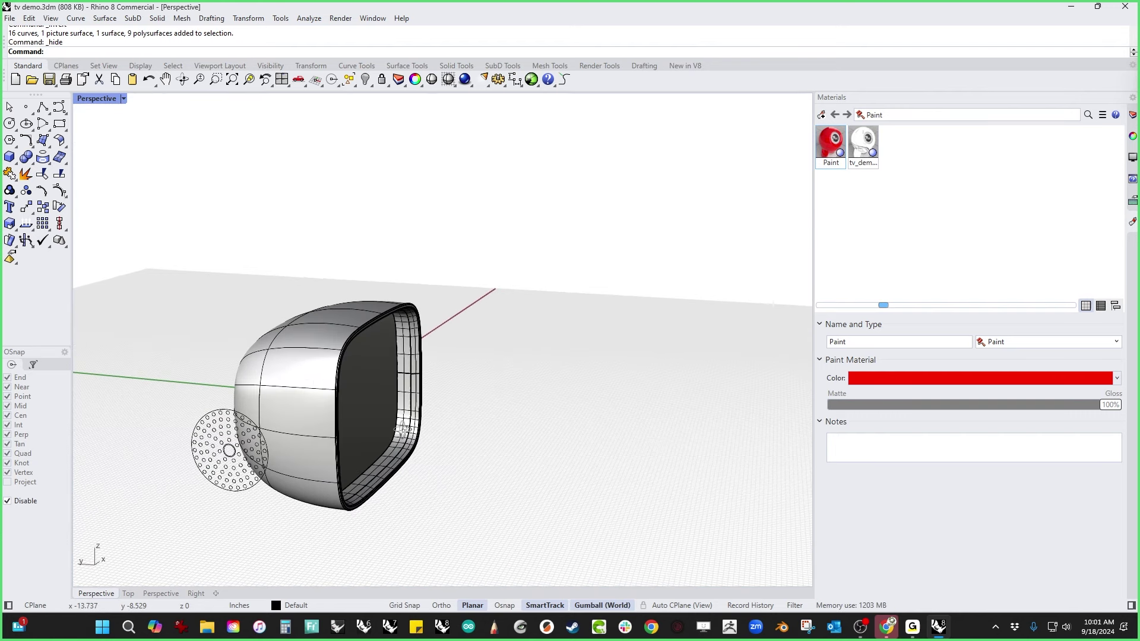
Step: Switch the viewport to Wireframe display while in the Right view and return to the Perspective view
key("ctrl+F2")
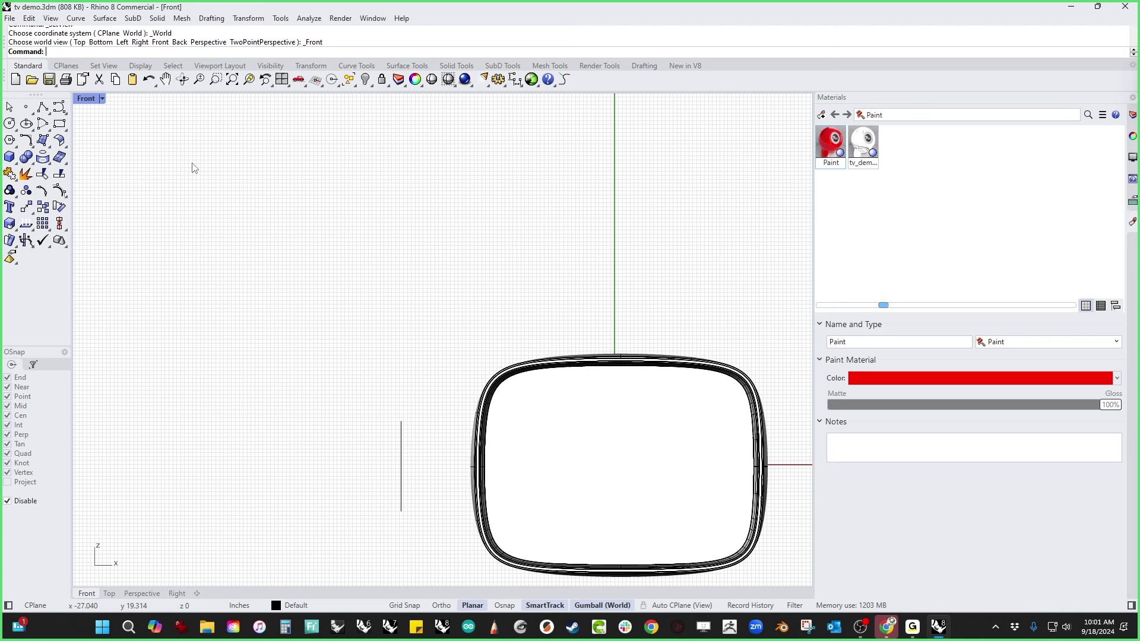
key("ctrl+F3")
left_click(95, 98)
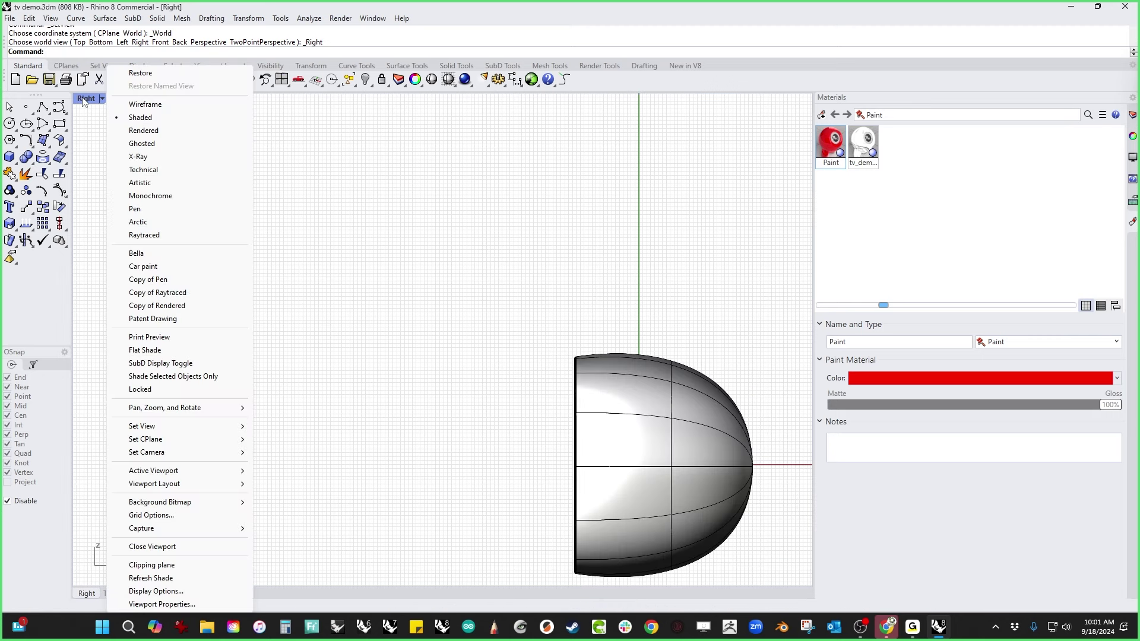
left_click(145, 104)
right_click_drag(347, 258, 364, 318)
key("ctrl+F4")
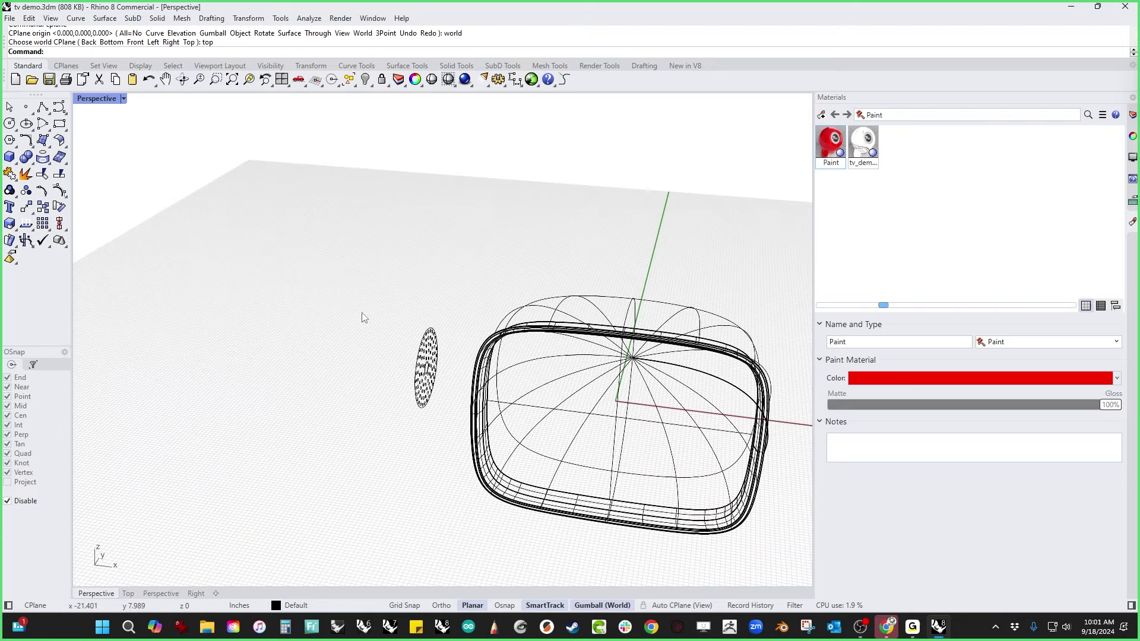
Step: Select all circles of the hole pattern except the large outer boundary circle
scroll(431, 342, "up", 3)
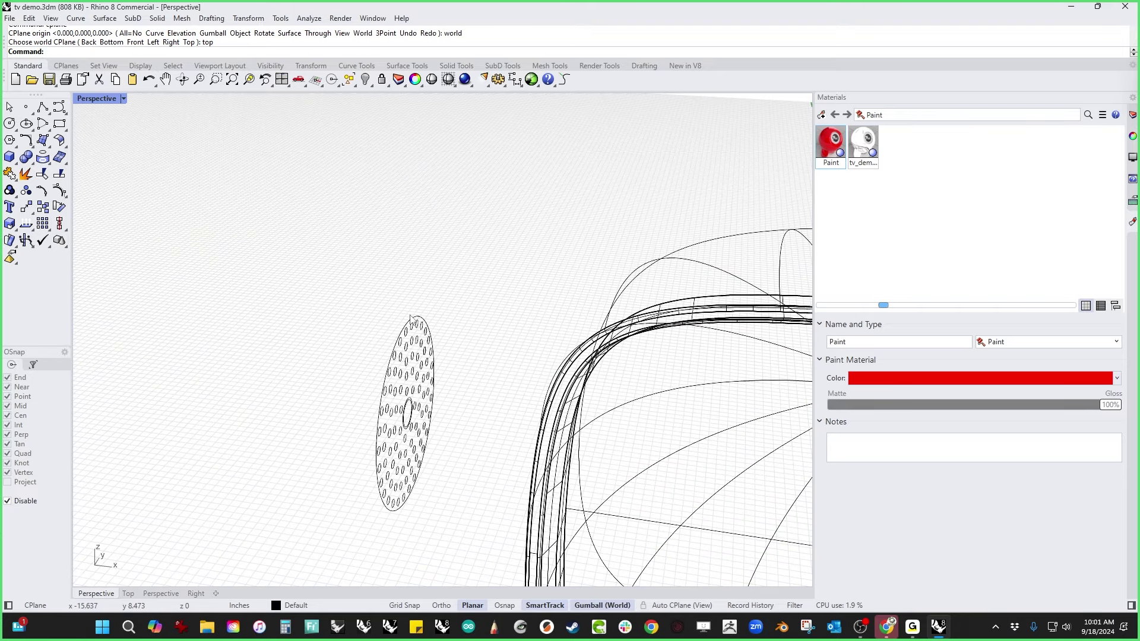
left_click_drag(357, 309, 478, 553)
scroll(448, 349, "up", 6)
left_click(417, 316, "ctrl")
scroll(417, 318, "down", 7)
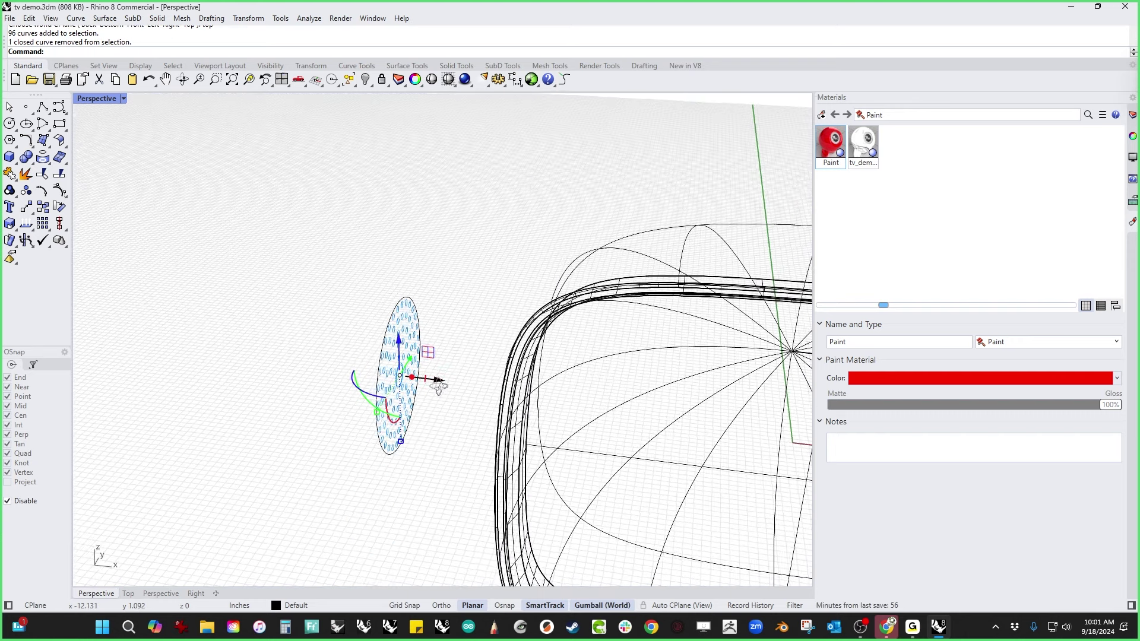